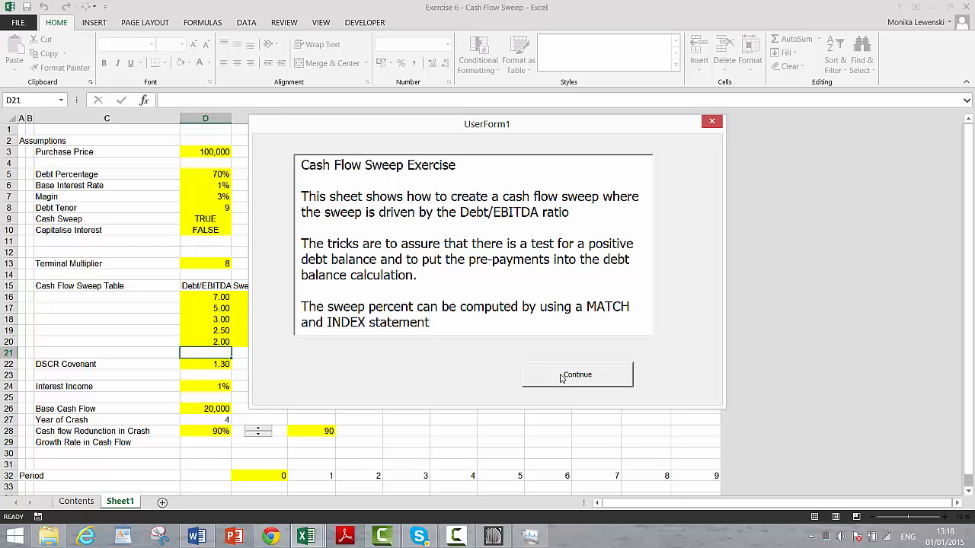
Dismiss the introductory Cash Flow Sweep Exercise form and open Sheet1 with the assumptions
{"action": "left_click", "coordinate": [560, 376]}
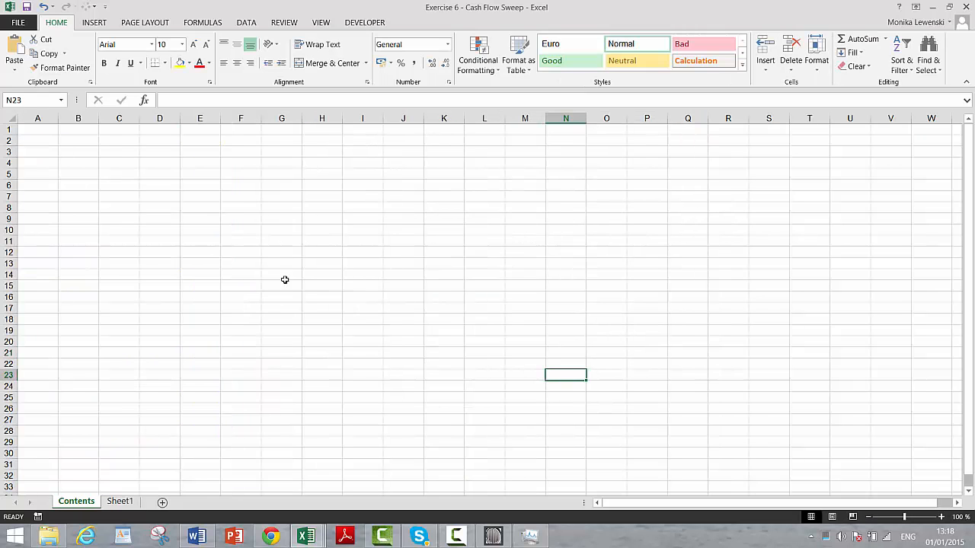
{"action": "left_click", "coordinate": [120, 502]}
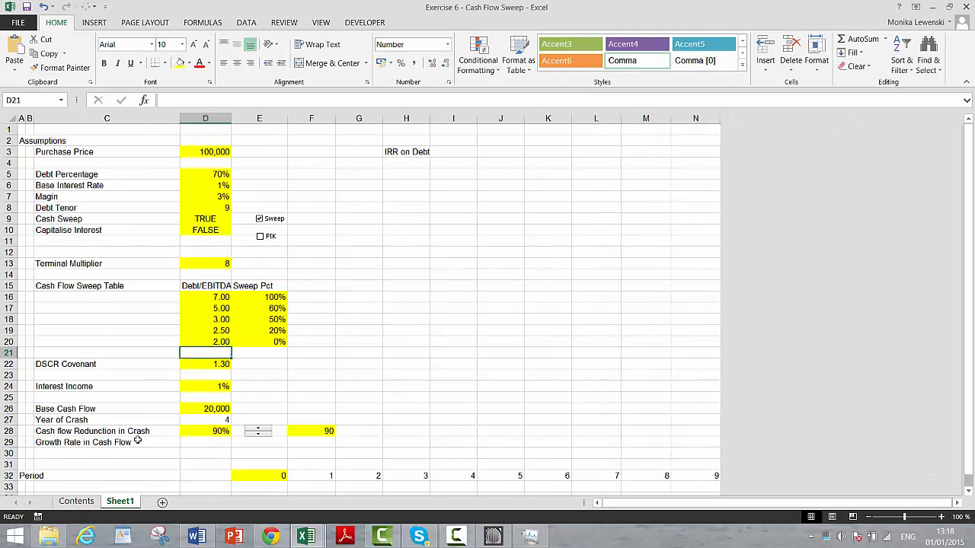
{"action": "left_click", "coordinate": [319, 176]}
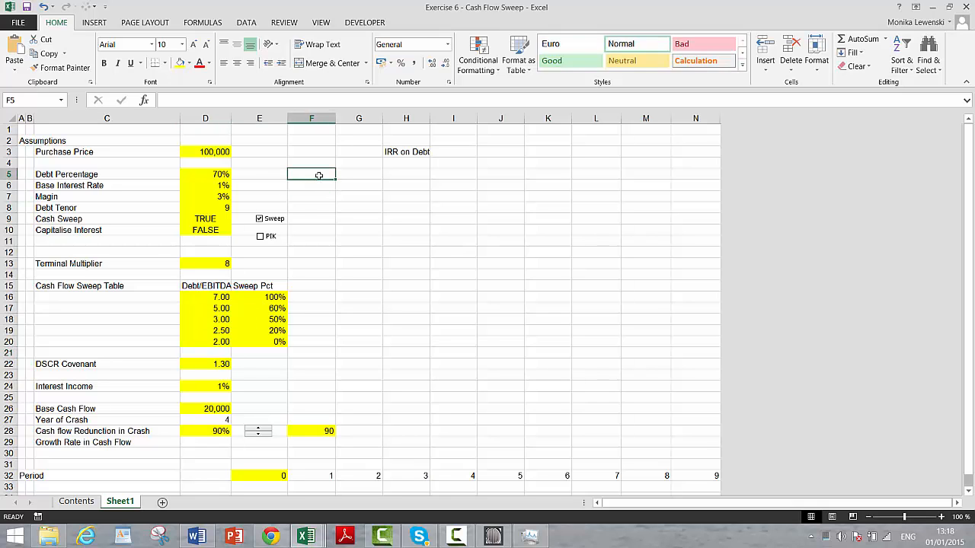
Look over the Assumptions section from its heading down to the Cash Flow Sweep Table
{"action": "key", "text": "Up"}
{"action": "key", "text": "Up"}
{"action": "key", "text": "Up"}
{"action": "key", "text": "Up"}
{"action": "key", "text": "Down"}
{"action": "key", "text": "Down"}
{"action": "key", "text": "Down"}
{"action": "key", "text": "Down"}
{"action": "key", "text": "Down"}
{"action": "key", "text": "Down"}
{"action": "key", "text": "Down"}
{"action": "key", "text": "Down"}
{"action": "key", "text": "Down"}
{"action": "key", "text": "Down"}
{"action": "key", "text": "Down"}
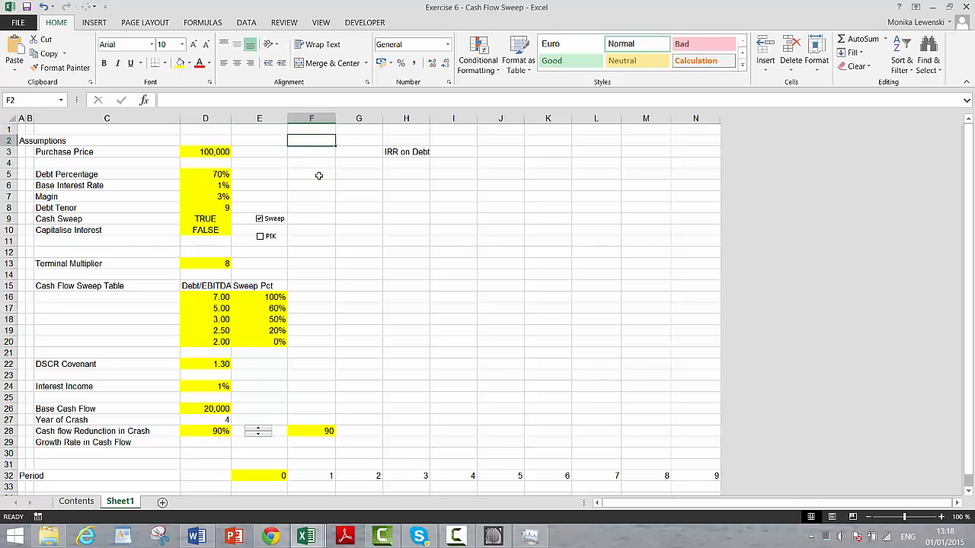
{"action": "key", "text": "Down"}
{"action": "key", "text": "Down"}
{"action": "key", "text": "Down"}
{"action": "key", "text": "Down"}
{"action": "key", "text": "Down"}
{"action": "key", "text": "Left"}
{"action": "key", "text": "Left"}
{"action": "key", "text": "Left"}
{"action": "key", "text": "Up"}
{"action": "key", "text": "Up"}
{"action": "key", "text": "Up"}
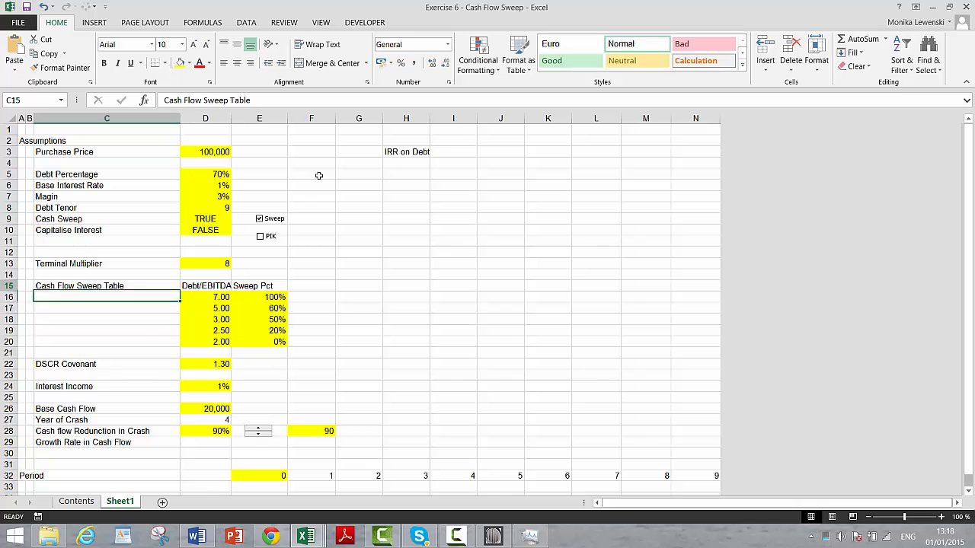
Examine the Purchase Price and Debt Percentage inputs at the start of the assumptions
{"action": "key", "text": "Up"}
{"action": "key", "text": "Up"}
{"action": "key", "text": "Up"}
{"action": "key", "text": "Up"}
{"action": "key", "text": "Up"}
{"action": "key", "text": "Up"}
{"action": "key", "text": "Up"}
{"action": "key", "text": "Up"}
{"action": "key", "text": "Up"}
{"action": "key", "text": "Up"}
{"action": "key", "text": "Up"}
{"action": "key", "text": "Up"}
{"action": "key", "text": "Right"}
{"action": "key", "text": "Down"}
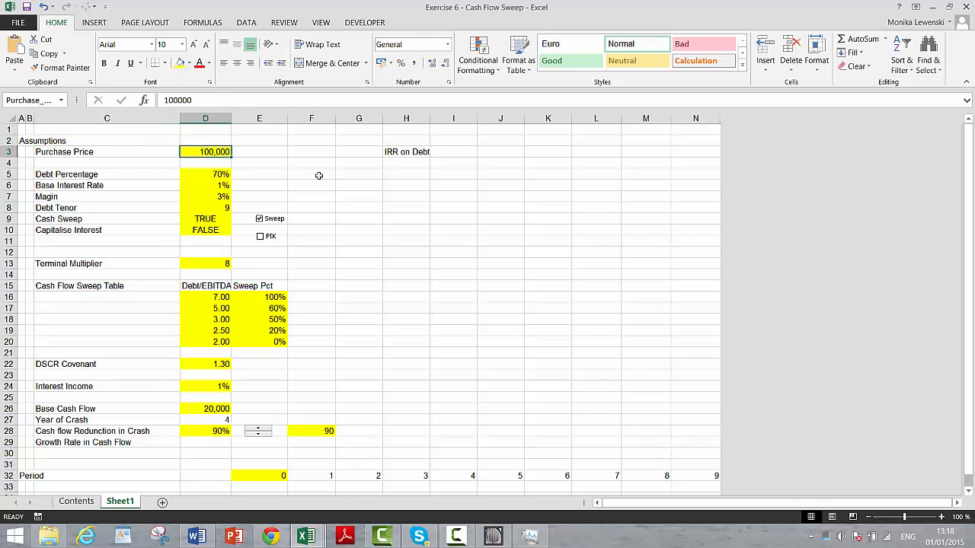
{"action": "key", "text": "Down"}
{"action": "key", "text": "Down"}
{"action": "key", "text": "Down"}
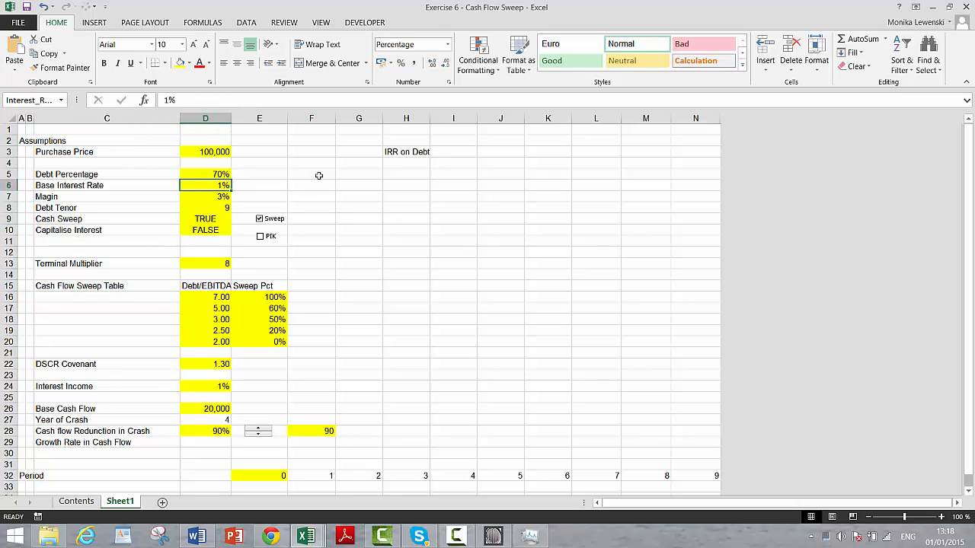
{"action": "key", "text": "Up"}
{"action": "key", "text": "Up"}
{"action": "key", "text": "Down"}
{"action": "key", "text": "Down"}
{"action": "key", "text": "Up"}
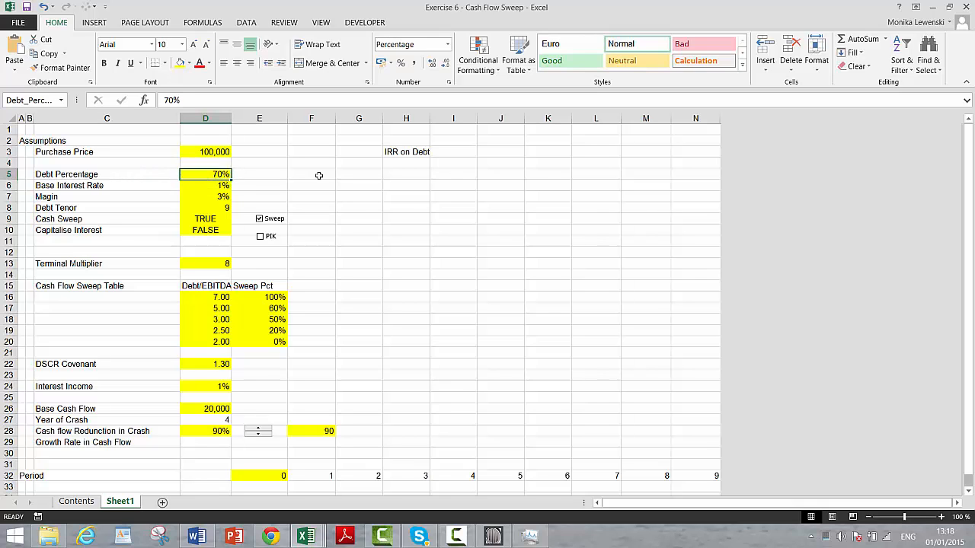
Examine the Base Interest Rate and margin labels together with their input cells
{"action": "key", "text": "Down"}
{"action": "key", "text": "Left"}
{"action": "key", "text": "Down"}
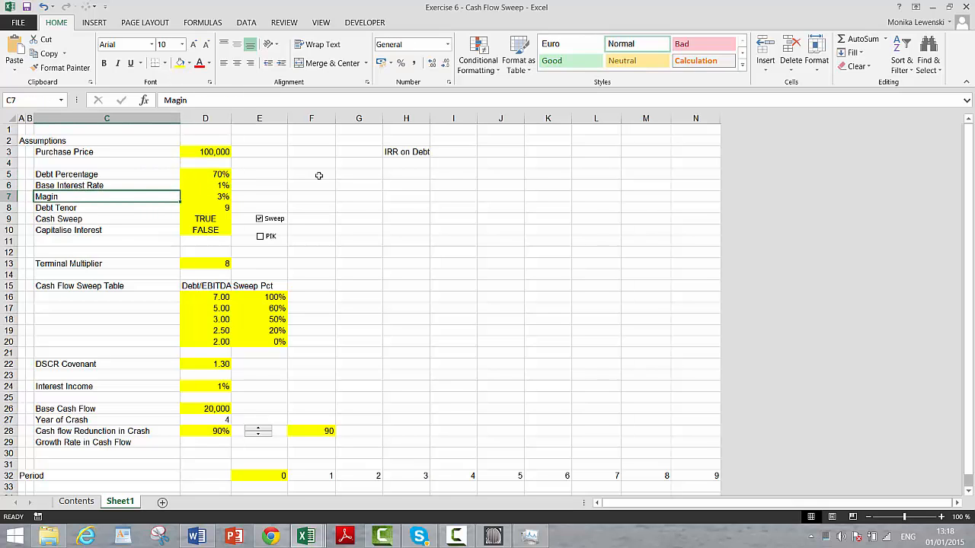
{"action": "key", "text": "Right"}
{"action": "key", "text": "Up"}
{"action": "key", "text": "Left"}
{"action": "key", "text": "Left"}
{"action": "key", "text": "Right"}
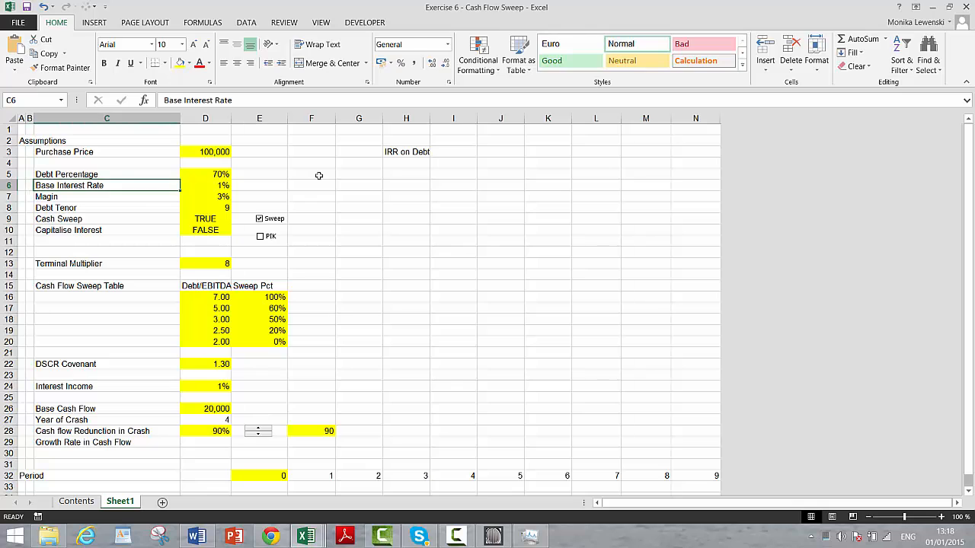
{"action": "key", "text": "Right"}
{"action": "key", "text": "Down"}
{"action": "key", "text": "Left"}
{"action": "key", "text": "Left"}
{"action": "key", "text": "Right"}
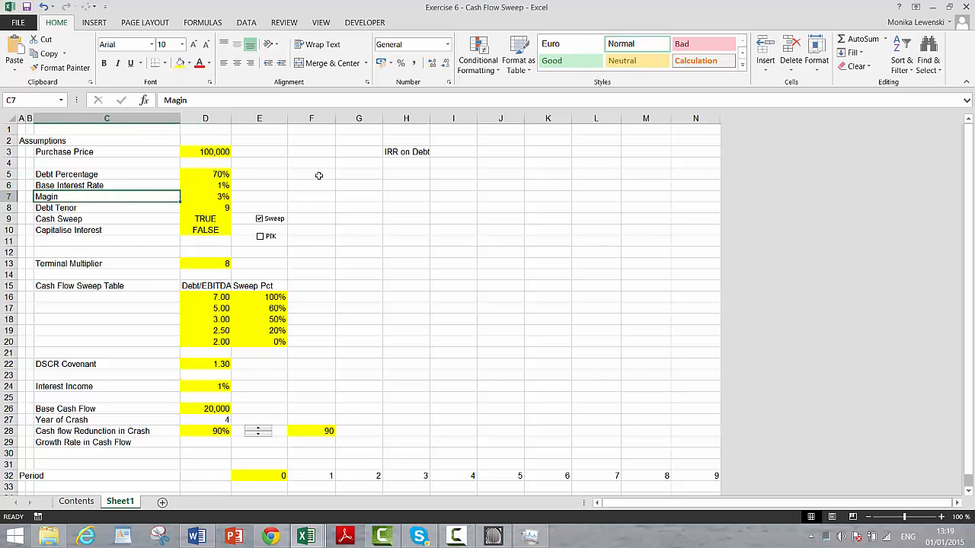
Set the Debt Tenor assumption in cell D8 to 5
{"action": "key", "text": "Right"}
{"action": "key", "text": "Down"}
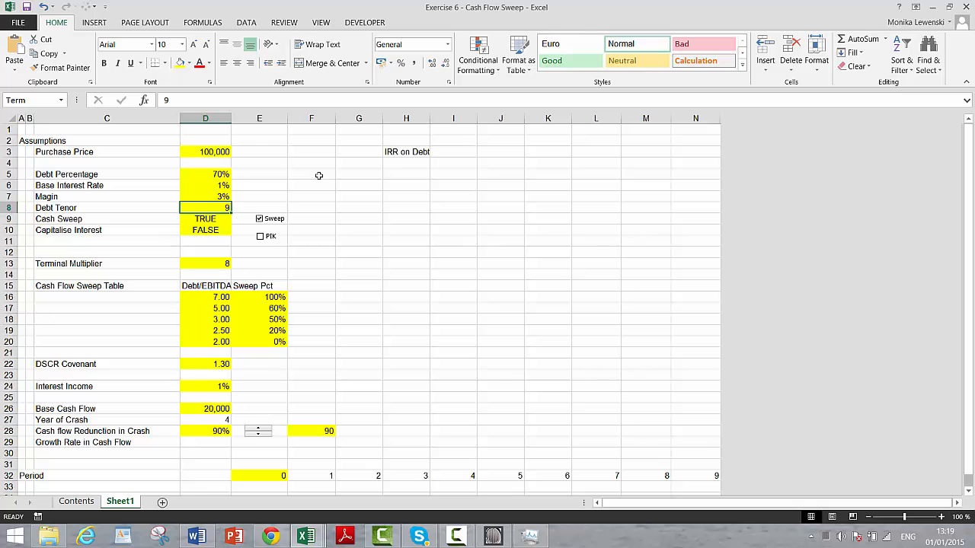
{"action": "type", "text": "5"}
{"action": "key", "text": "Return"}
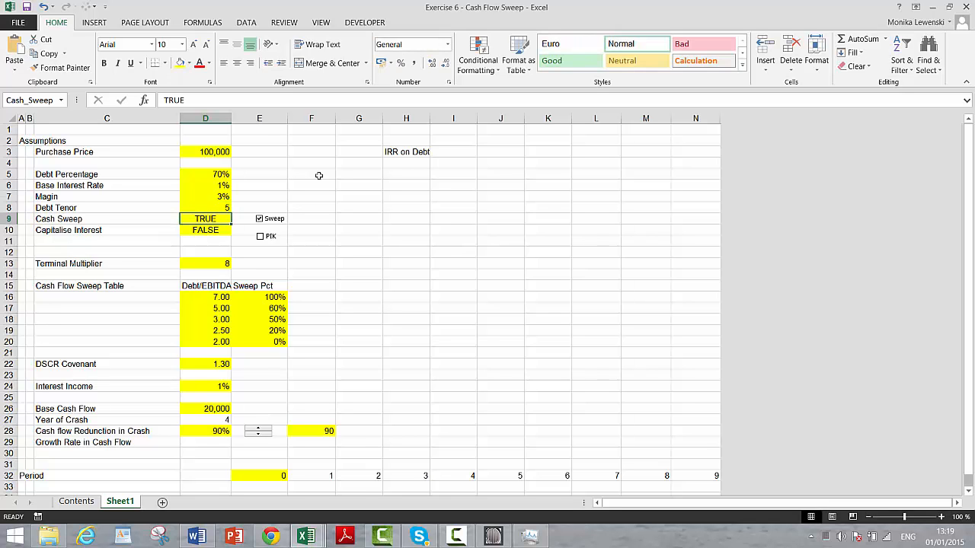
Test the Sweep checkbox linked to the Cash Sweep cell by switching it off and on again
{"action": "key", "text": "Left"}
{"action": "key", "text": "Right"}
{"action": "key", "text": "Right"}
{"action": "key", "text": "Right"}
{"action": "key", "text": "Left"}
{"action": "key", "text": "Left"}
{"action": "left_click", "coordinate": [262, 220]}
{"action": "left_click", "coordinate": [262, 220]}
Move the PIK checkbox up slightly so it lines up with the Capitalise Interest row
{"action": "left_click", "coordinate": [364, 22]}
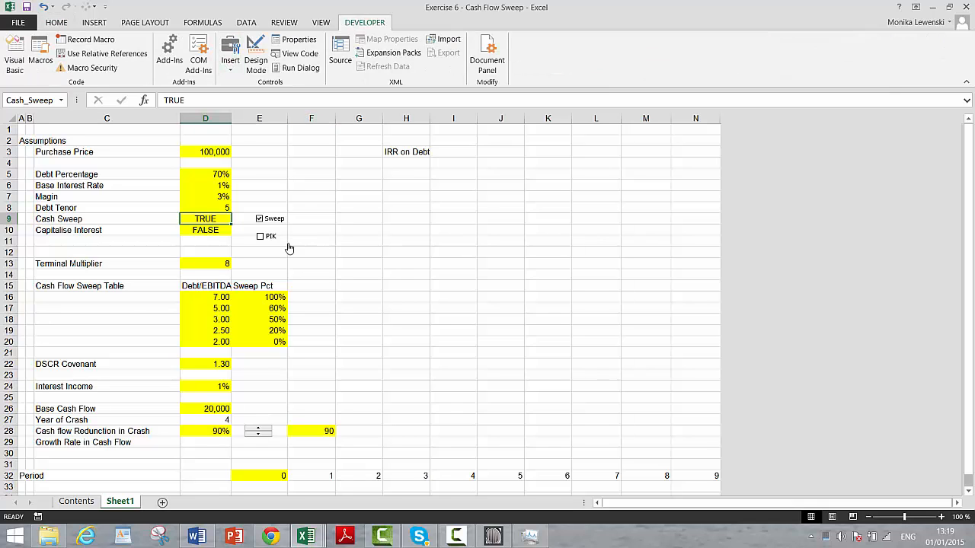
{"action": "left_click", "coordinate": [335, 229]}
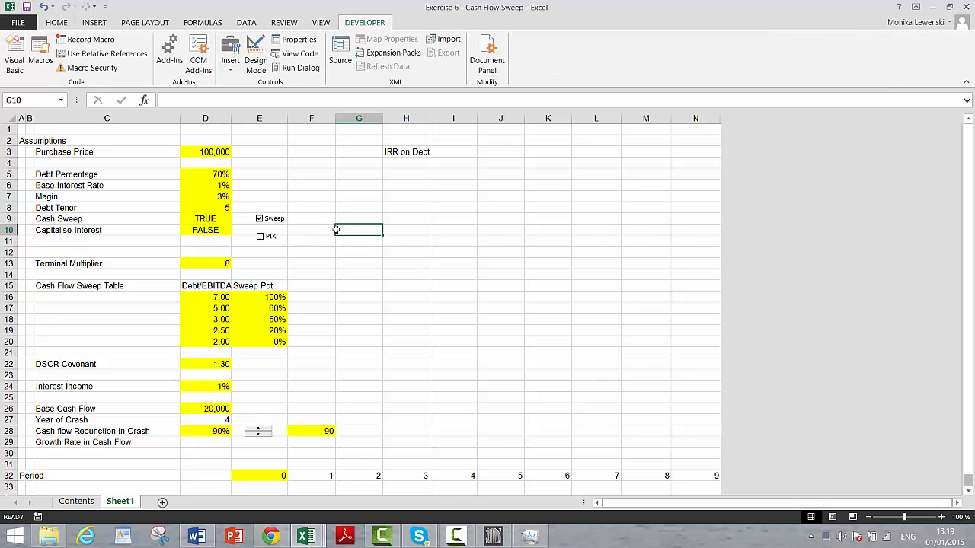
{"action": "left_click", "coordinate": [267, 239]}
{"action": "right_click", "coordinate": [266, 238]}
{"action": "key", "text": "Escape"}
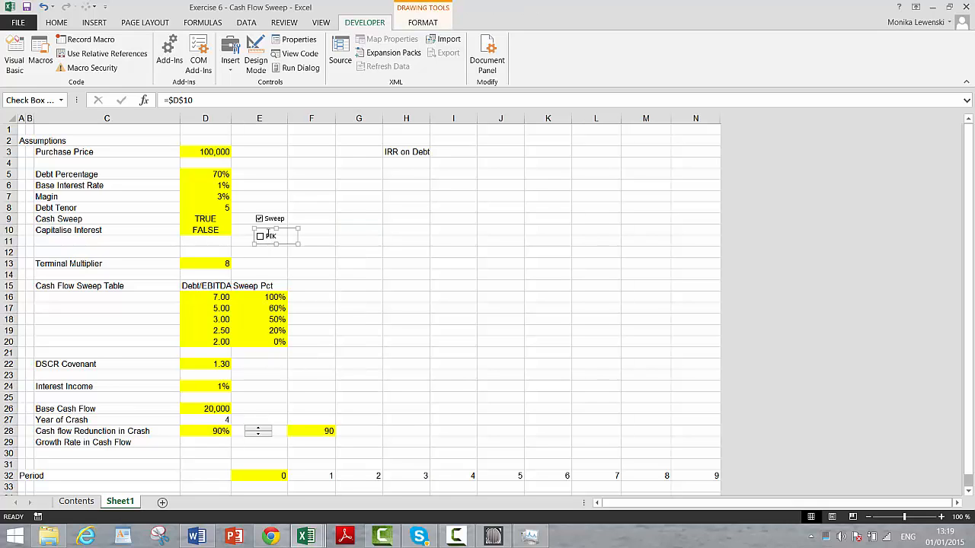
{"action": "left_click_drag", "start_coordinate": [268, 232], "coordinate": [268, 226]}
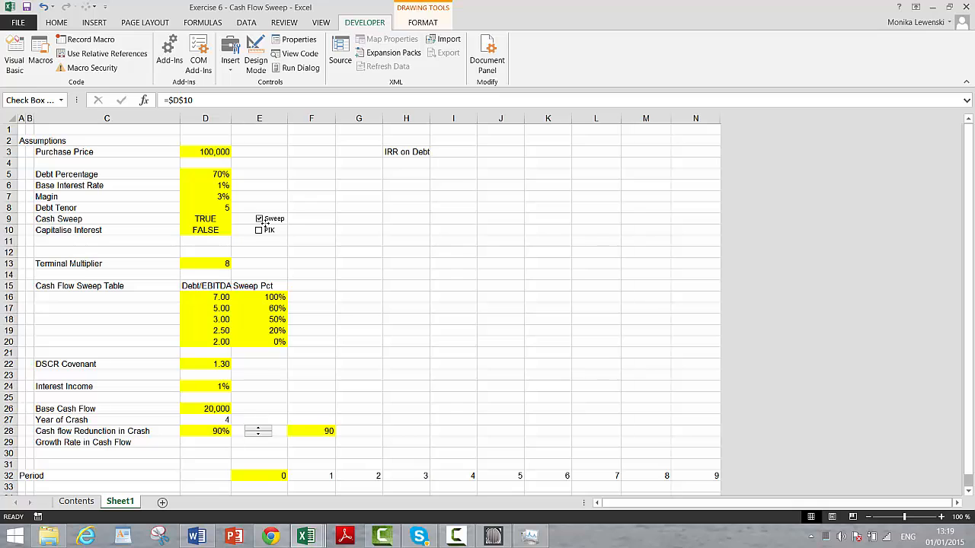
{"action": "left_click", "coordinate": [360, 250]}
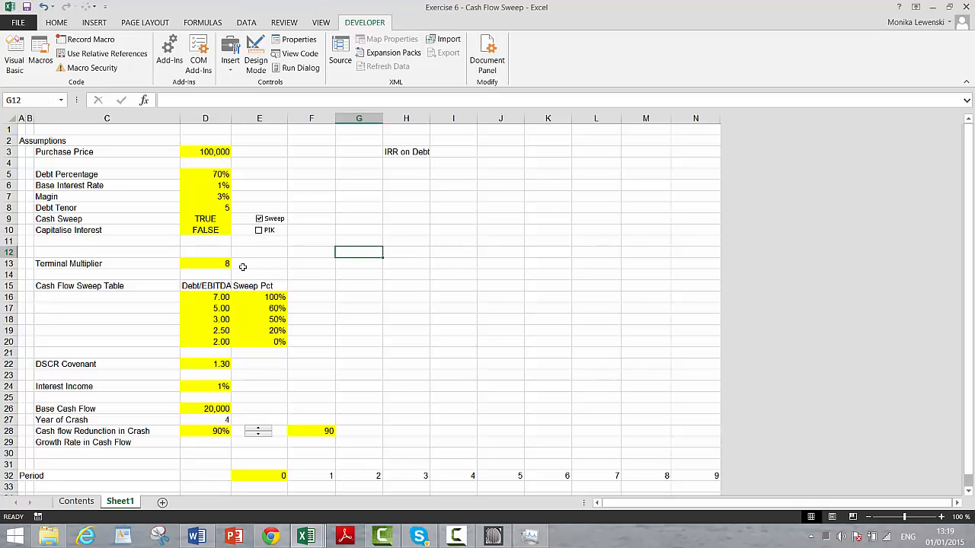
Rename the Terminal Multiplier label in cell C13 to "Exit Multiple"
{"action": "left_click", "coordinate": [128, 261]}
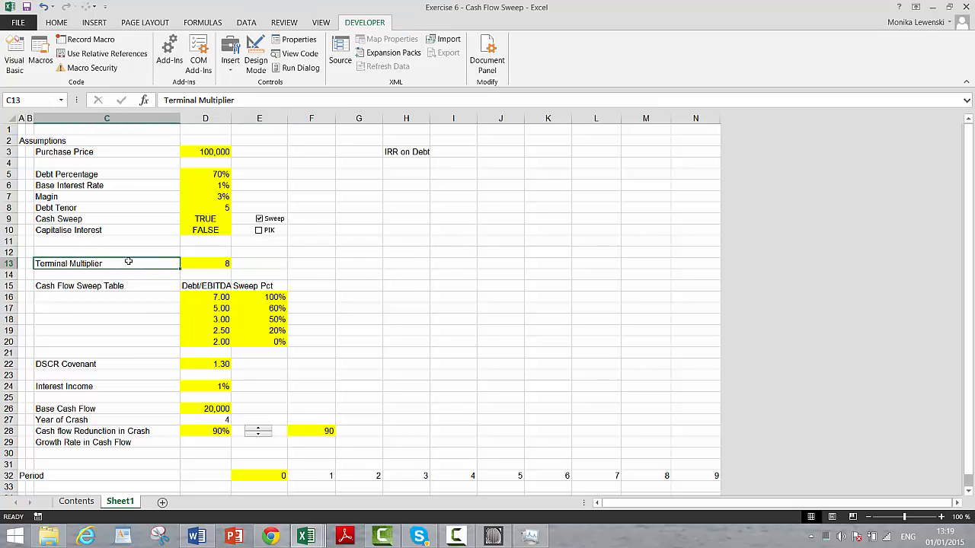
{"action": "type", "text": "Exit Mult"}
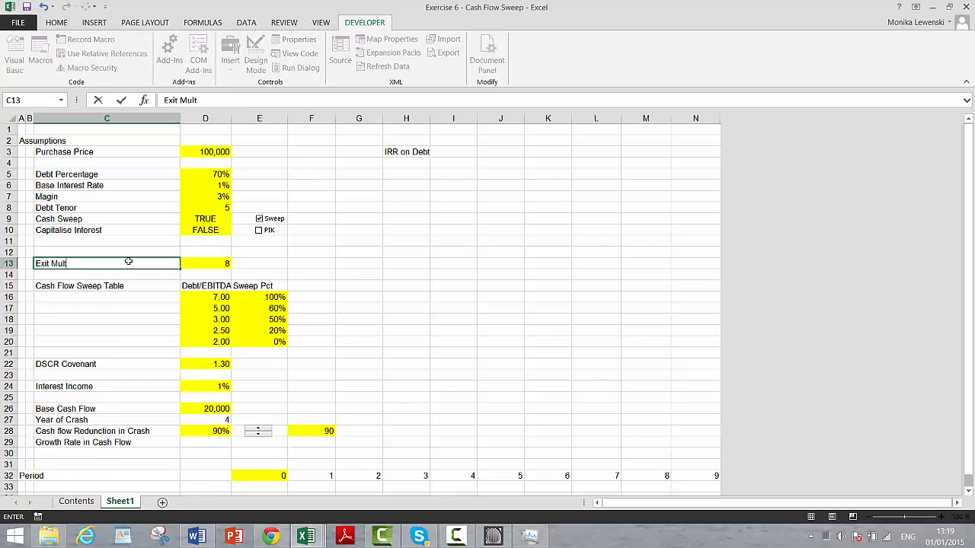
{"action": "type", "text": "iple"}
{"action": "key", "text": "Return"}
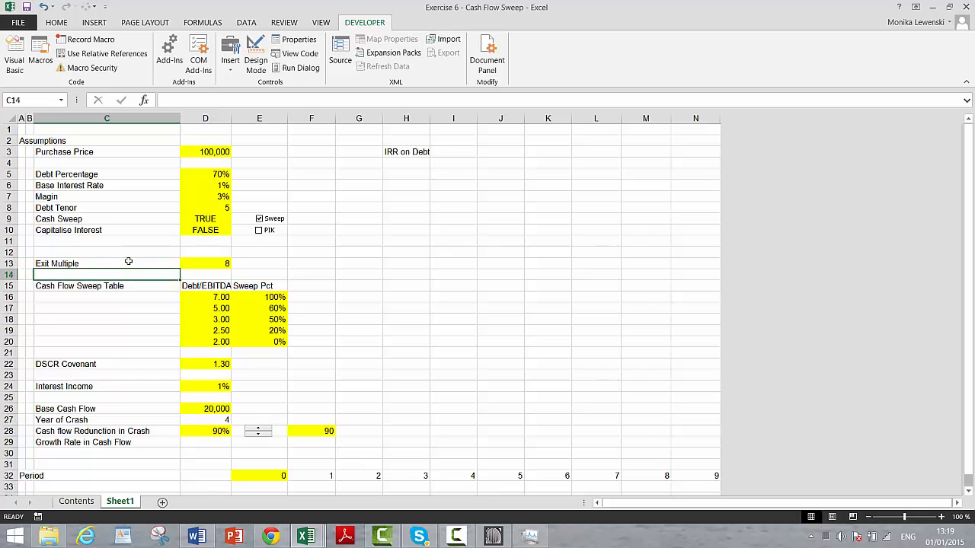
Centre the Debt/EBITDA and Sweep Pct headings in cells D15:E15 of the Cash Flow Sweep Table
{"action": "key", "text": "Down"}
{"action": "key", "text": "Down"}
{"action": "key", "text": "Right"}
{"action": "key", "text": "Right"}
{"action": "key", "text": "Right"}
{"action": "key", "text": "Left"}
{"action": "key", "text": "Left"}
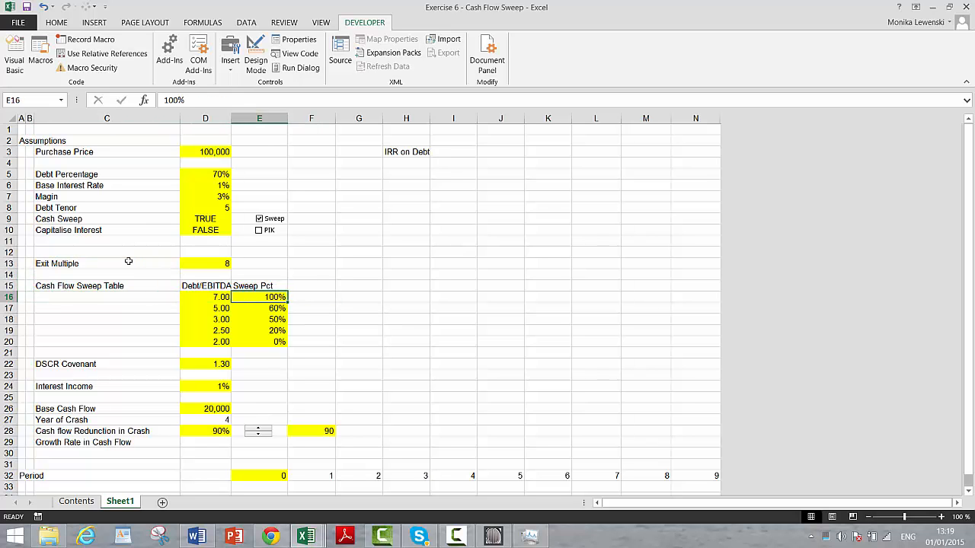
{"action": "key", "text": "Up"}
{"action": "key", "text": "shift+Right"}
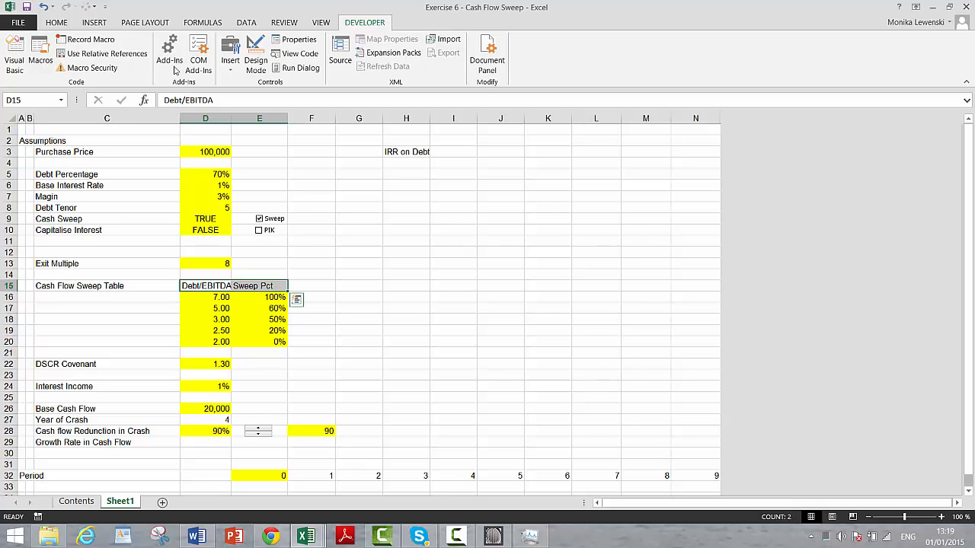
{"action": "left_click", "coordinate": [55, 22]}
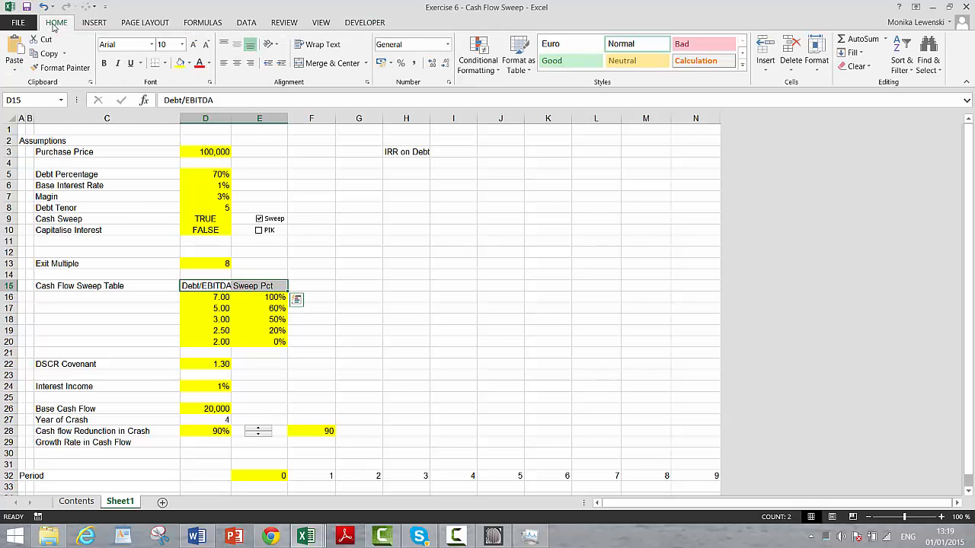
{"action": "left_click", "coordinate": [237, 62]}
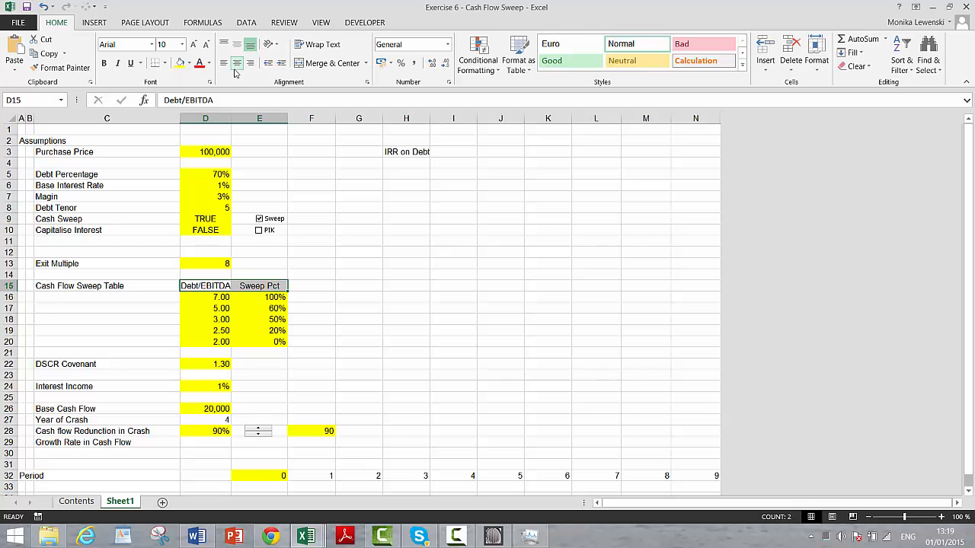
Examine the Debt/EBITDA thresholds and their sweep percentages in the Cash Flow Sweep Table
{"action": "left_click", "coordinate": [217, 297]}
{"action": "key", "text": "Right"}
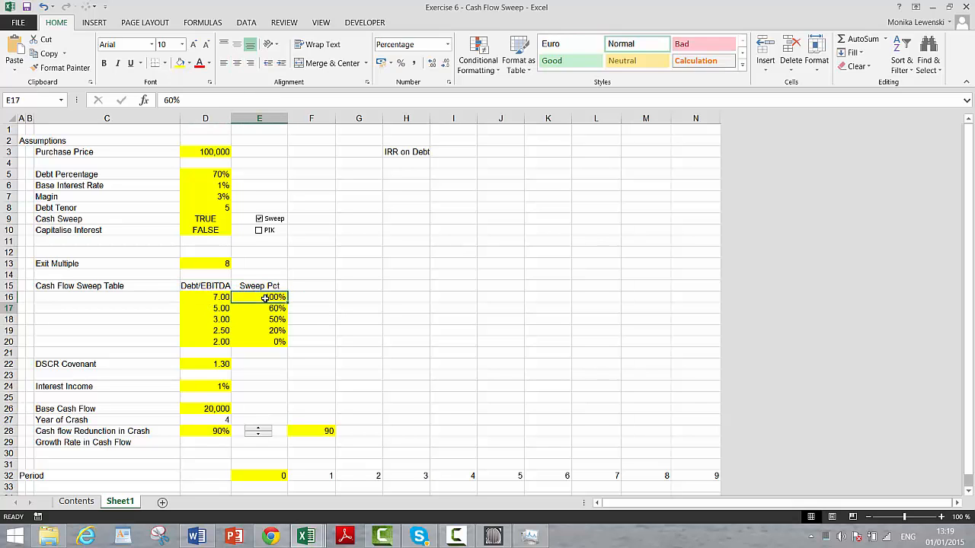
{"action": "key", "text": "Down"}
{"action": "key", "text": "Down"}
{"action": "key", "text": "Down"}
{"action": "key", "text": "Down"}
{"action": "key", "text": "Left"}
{"action": "key", "text": "Up"}
{"action": "key", "text": "Up"}
{"action": "key", "text": "Up"}
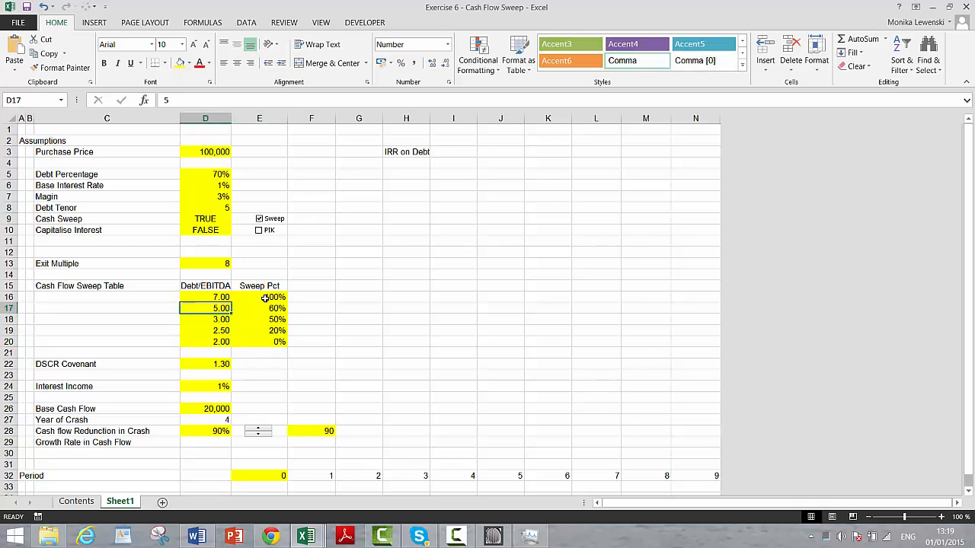
Examine the DSCR Covenant and Interest Income assumptions below the sweep table
{"action": "key", "text": "Down"}
{"action": "key", "text": "Down"}
{"action": "key", "text": "Down"}
{"action": "key", "text": "Down"}
{"action": "key", "text": "Down"}
{"action": "key", "text": "Left"}
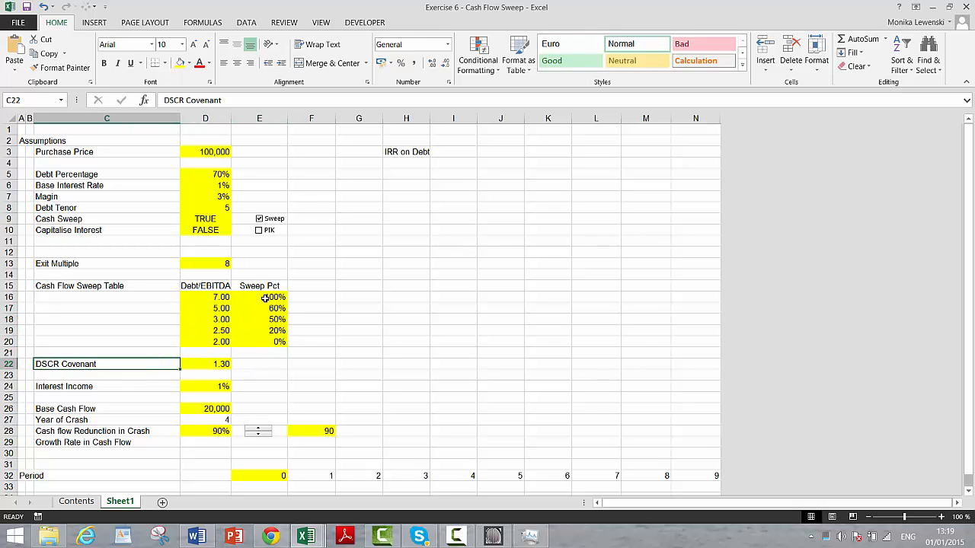
{"action": "key", "text": "Left"}
{"action": "key", "text": "Right"}
{"action": "key", "text": "Right"}
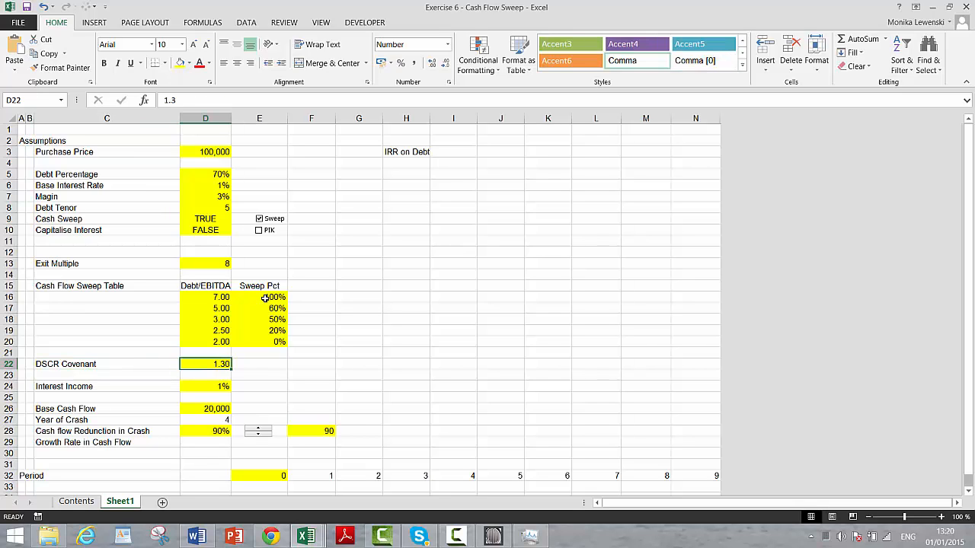
{"action": "key", "text": "Down"}
{"action": "key", "text": "Down"}
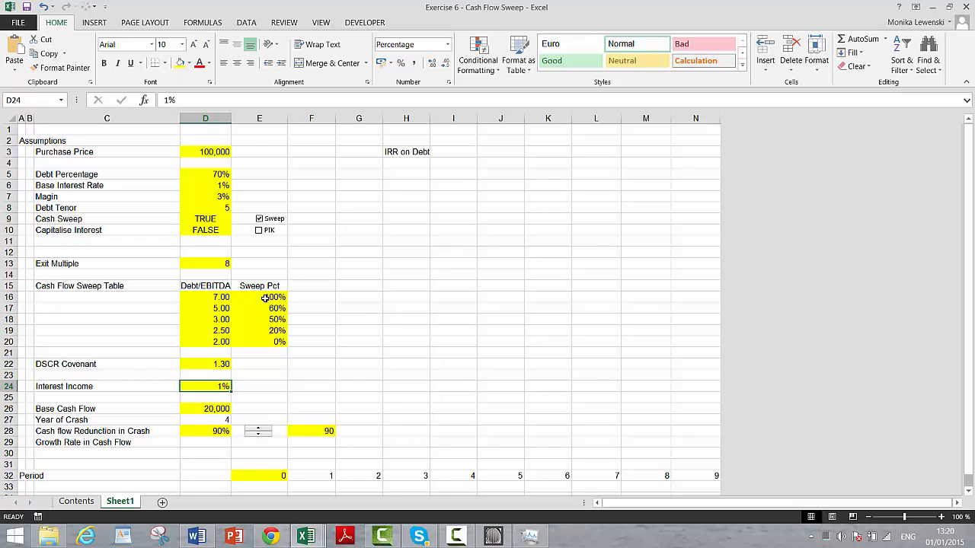
Return to the Cash Flow Sweep Table and go through its Sweep Pct column from first to last row
{"action": "key", "text": "Left"}
{"action": "key", "text": "Up"}
{"action": "key", "text": "Up"}
{"action": "key", "text": "Up"}
{"action": "key", "text": "Up"}
{"action": "key", "text": "Up"}
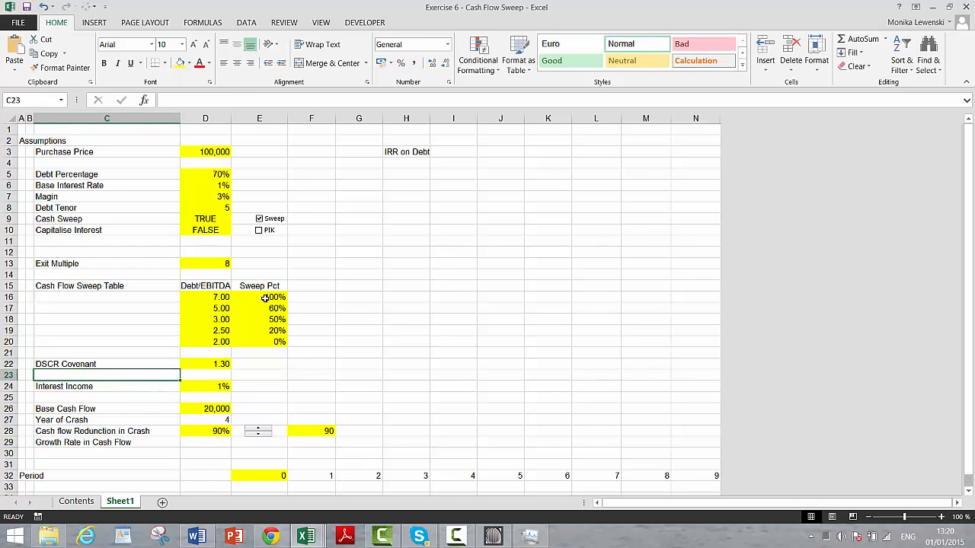
{"action": "key", "text": "Up"}
{"action": "key", "text": "Up"}
{"action": "key", "text": "Up"}
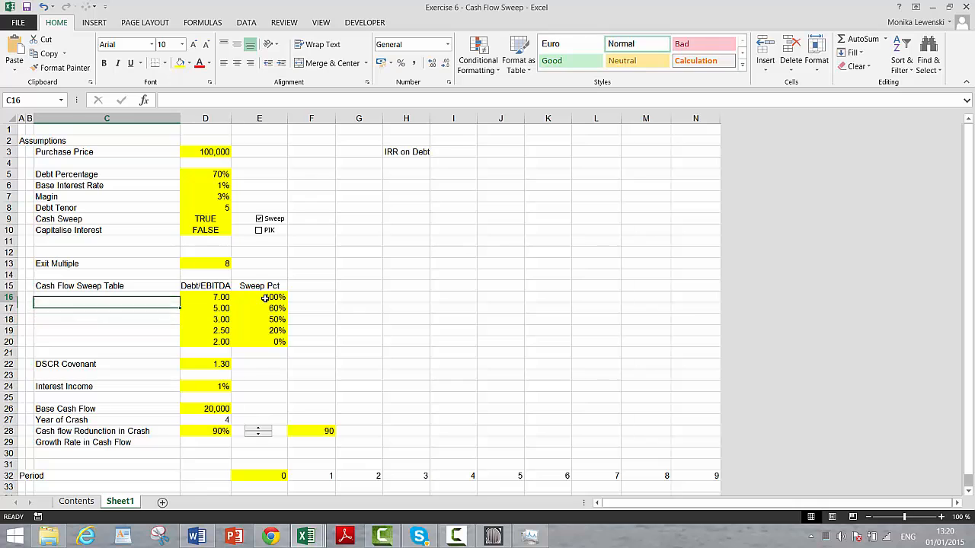
{"action": "key", "text": "Right"}
{"action": "key", "text": "Right"}
{"action": "key", "text": "Down"}
{"action": "key", "text": "Down"}
{"action": "key", "text": "Down"}
{"action": "key", "text": "Down"}
{"action": "key", "text": "Down"}
{"action": "key", "text": "Down"}
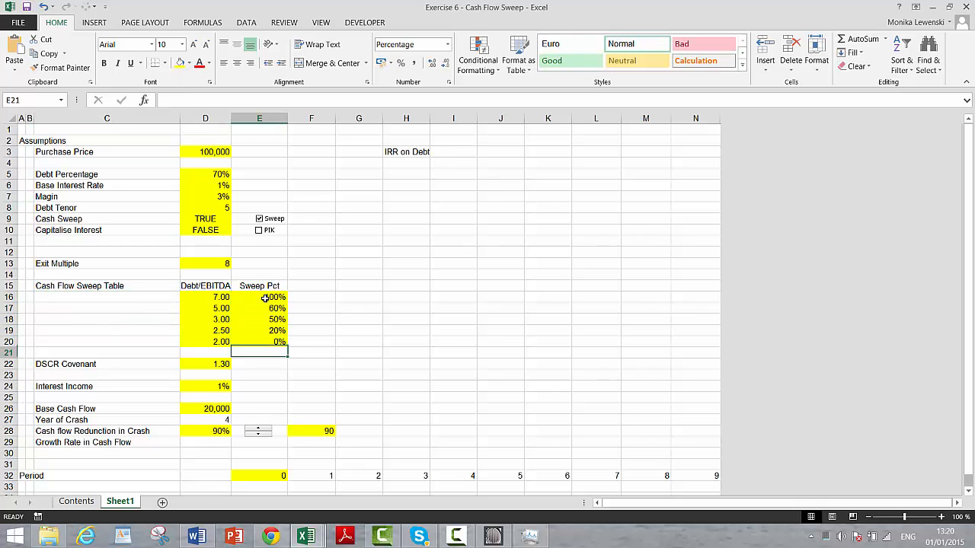
Check the Interest Income rate in row 24 and the Base Cash Flow input in row 26
{"action": "key", "text": "Left"}
{"action": "key", "text": "Down"}
{"action": "key", "text": "Down"}
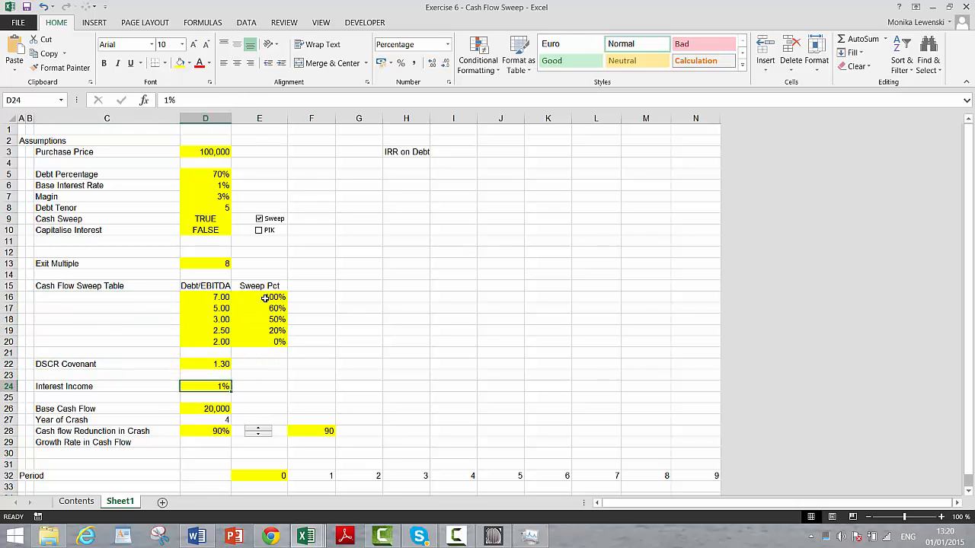
{"action": "key", "text": "Left"}
{"action": "key", "text": "Right"}
{"action": "key", "text": "Down"}
{"action": "key", "text": "Down"}
{"action": "key", "text": "Up"}
{"action": "key", "text": "Up"}
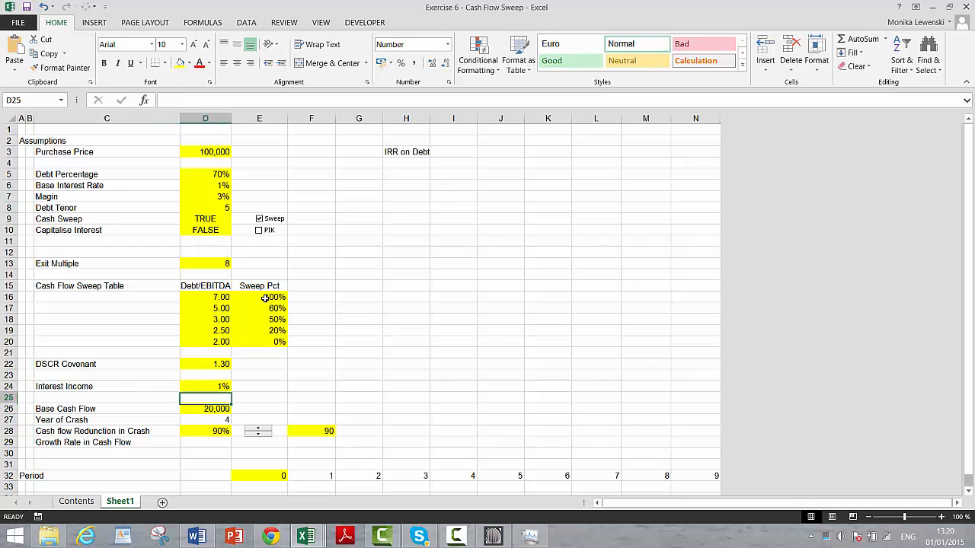
Insert one blank row above the Base Cash Flow row at row 26
{"action": "key", "text": "Down"}
{"action": "key", "text": "Down"}
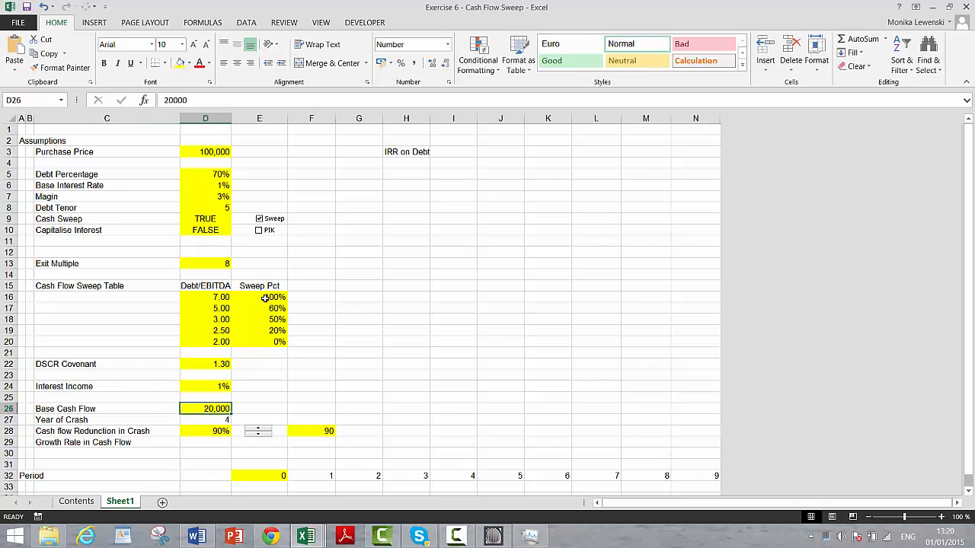
{"action": "key", "text": "Left"}
{"action": "key", "text": "Left"}
{"action": "key", "text": "Left"}
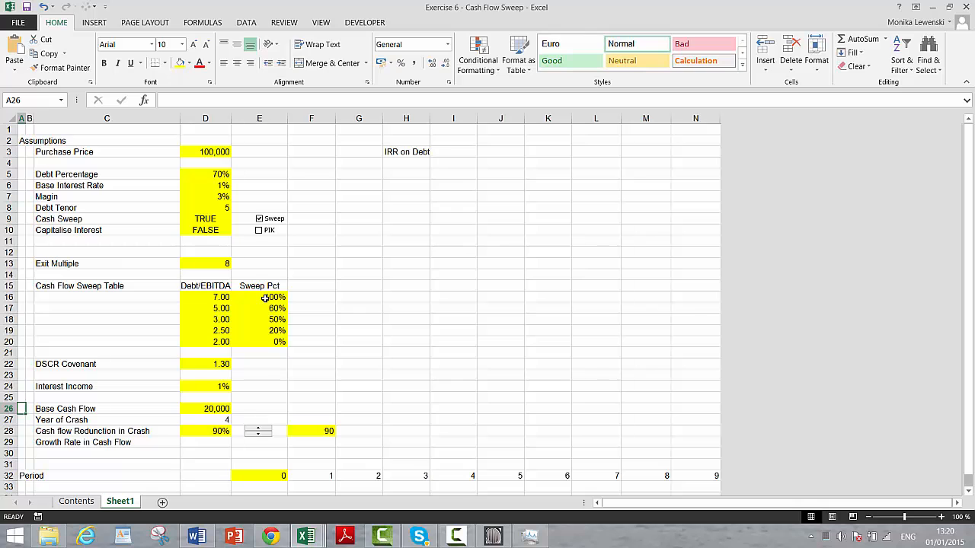
{"action": "key", "text": "shift+space"}
{"action": "key", "text": "ctrl+shift+plus"}
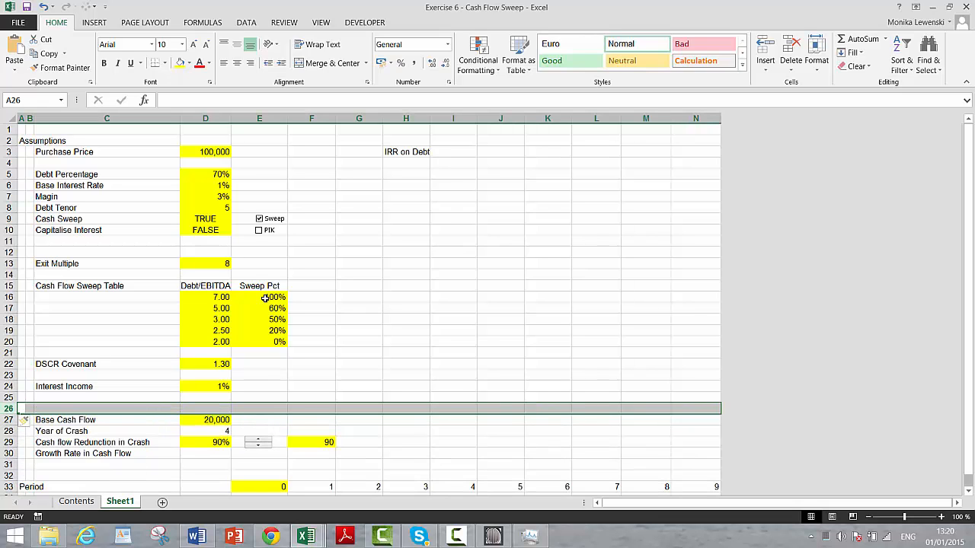
Insert nine blank rows at row 5, above the Debt Percentage assumption
{"action": "key", "text": "Up"}
{"action": "key", "text": "Up"}
{"action": "key", "text": "Up"}
{"action": "key", "text": "Up"}
{"action": "key", "text": "Up"}
{"action": "key", "text": "Up"}
{"action": "key", "text": "Up"}
{"action": "key", "text": "Up"}
{"action": "key", "text": "Up"}
{"action": "key", "text": "Up"}
{"action": "key", "text": "Up"}
{"action": "key", "text": "Up"}
{"action": "key", "text": "Up"}
{"action": "key", "text": "Up"}
{"action": "key", "text": "Up"}
{"action": "key", "text": "Up"}
{"action": "key", "text": "Up"}
{"action": "key", "text": "Up"}
{"action": "key", "text": "Up"}
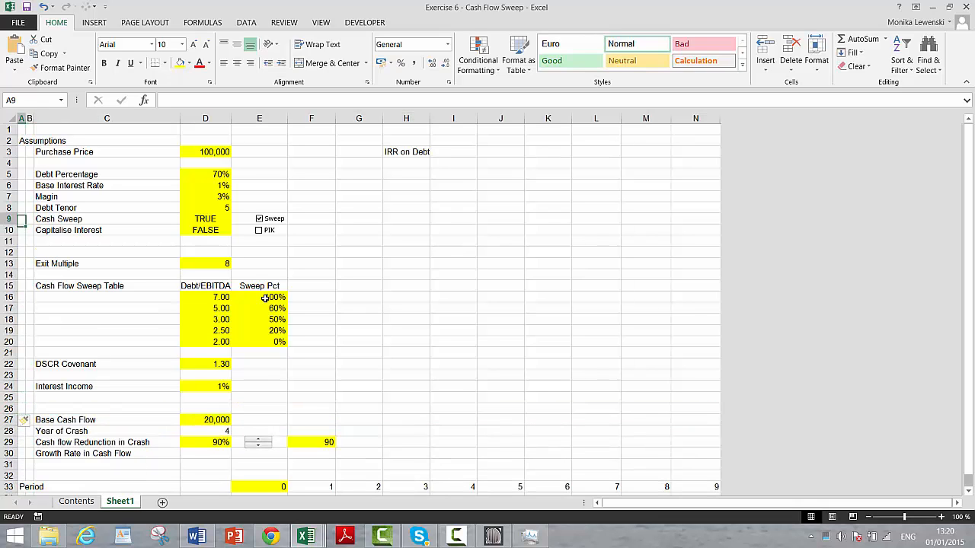
{"action": "key", "text": "Up"}
{"action": "key", "text": "Up"}
{"action": "key", "text": "shift+space"}
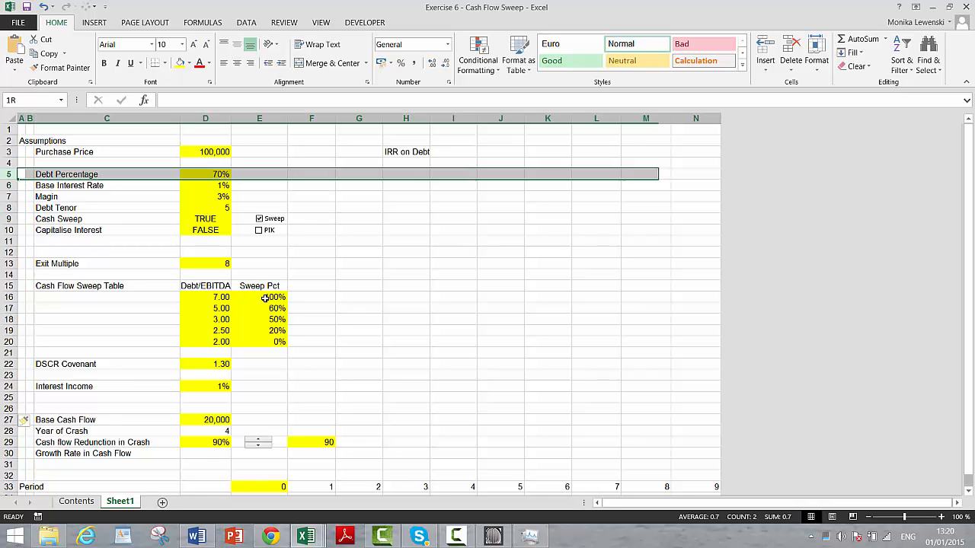
{"action": "key", "text": "shift+Down"}
{"action": "key", "text": "shift+Down"}
{"action": "key", "text": "shift+Down"}
{"action": "key", "text": "shift+Down"}
{"action": "key", "text": "shift+Down"}
{"action": "key", "text": "shift+Down"}
{"action": "key", "text": "shift+Down"}
{"action": "key", "text": "shift+Down"}
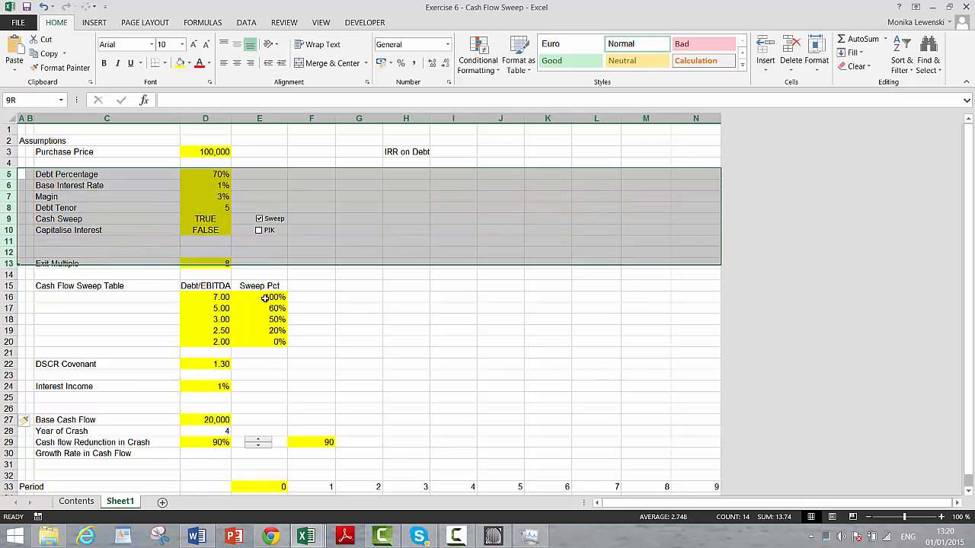
{"action": "key", "text": "ctrl+shift+plus"}
Move rows 36 to 40, holding Base Cash Flow through Growth Rate in Cash Flow, up to row 5 below Purchase Price
{"action": "key", "text": "Down"}
{"action": "key", "text": "Down"}
{"action": "key", "text": "Down"}
{"action": "key", "text": "Down"}
{"action": "key", "text": "Down"}
{"action": "key", "text": "Down"}
{"action": "key", "text": "Down"}
{"action": "key", "text": "Down"}
{"action": "key", "text": "Down"}
{"action": "key", "text": "Down"}
{"action": "key", "text": "Down"}
{"action": "key", "text": "Down"}
{"action": "key", "text": "Down"}
{"action": "key", "text": "Down"}
{"action": "key", "text": "Down"}
{"action": "key", "text": "Down"}
{"action": "key", "text": "Down"}
{"action": "key", "text": "Down"}
{"action": "key", "text": "Down"}
{"action": "key", "text": "Down"}
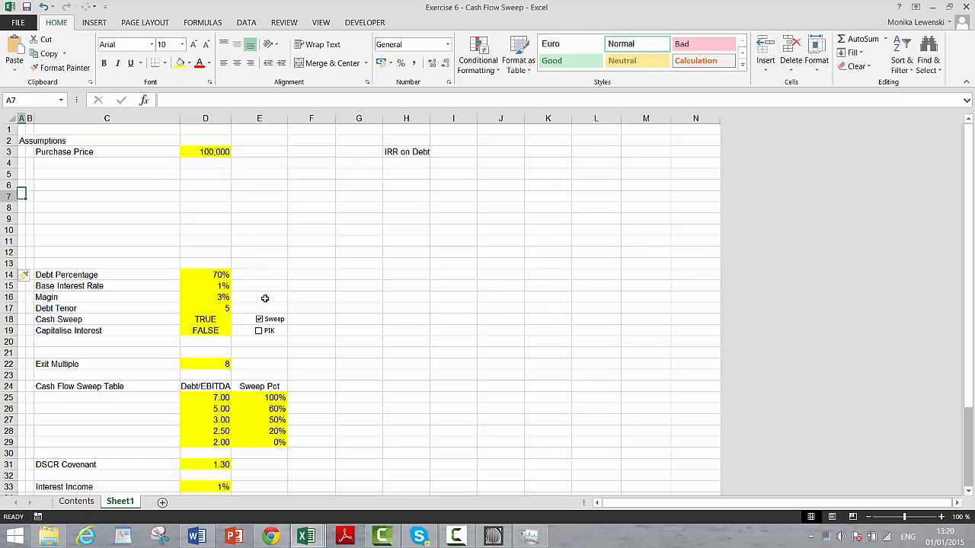
{"action": "key", "text": "Up"}
{"action": "key", "text": "Up"}
{"action": "key", "text": "Up"}
{"action": "key", "text": "Up"}
{"action": "key", "text": "Up"}
{"action": "key", "text": "Up"}
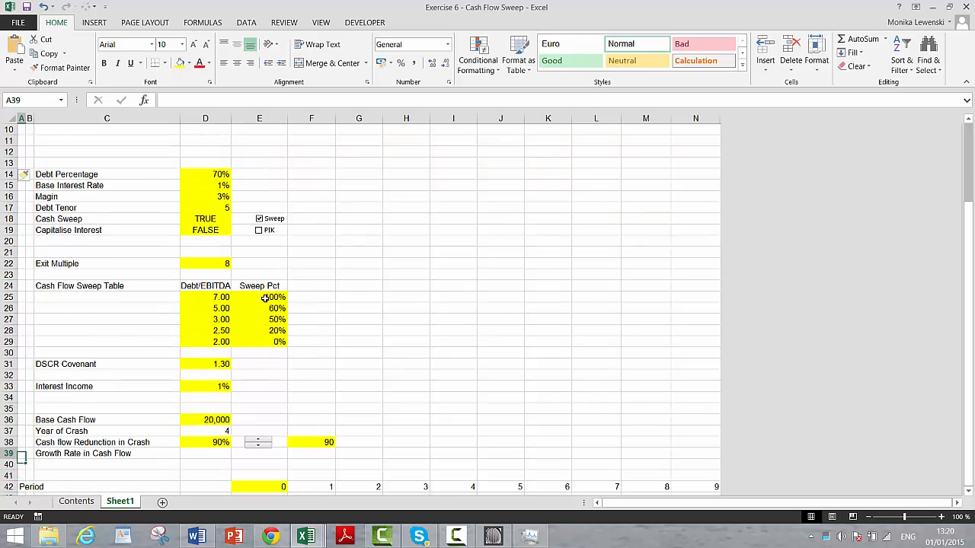
{"action": "key", "text": "shift+space"}
{"action": "key", "text": "shift+Down"}
{"action": "key", "text": "shift+Down"}
{"action": "key", "text": "shift+Down"}
{"action": "key", "text": "shift+Down"}
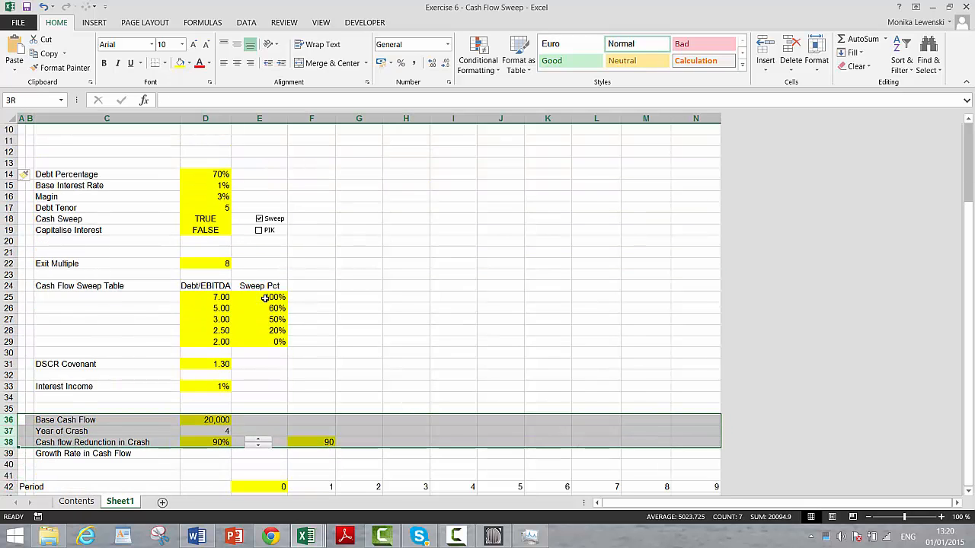
{"action": "key", "text": "ctrl+c"}
{"action": "key", "text": "Up"}
{"action": "key", "text": "Up"}
{"action": "key", "text": "Up"}
{"action": "key", "text": "Up"}
{"action": "key", "text": "Up"}
{"action": "key", "text": "Up"}
{"action": "key", "text": "Up"}
{"action": "key", "text": "Up"}
{"action": "key", "text": "Up"}
{"action": "key", "text": "Up"}
{"action": "key", "text": "Up"}
{"action": "key", "text": "Up"}
{"action": "key", "text": "Up"}
{"action": "key", "text": "Up"}
{"action": "key", "text": "Up"}
{"action": "key", "text": "Up"}
{"action": "key", "text": "Up"}
{"action": "key", "text": "Up"}
{"action": "key", "text": "Up"}
{"action": "key", "text": "Up"}
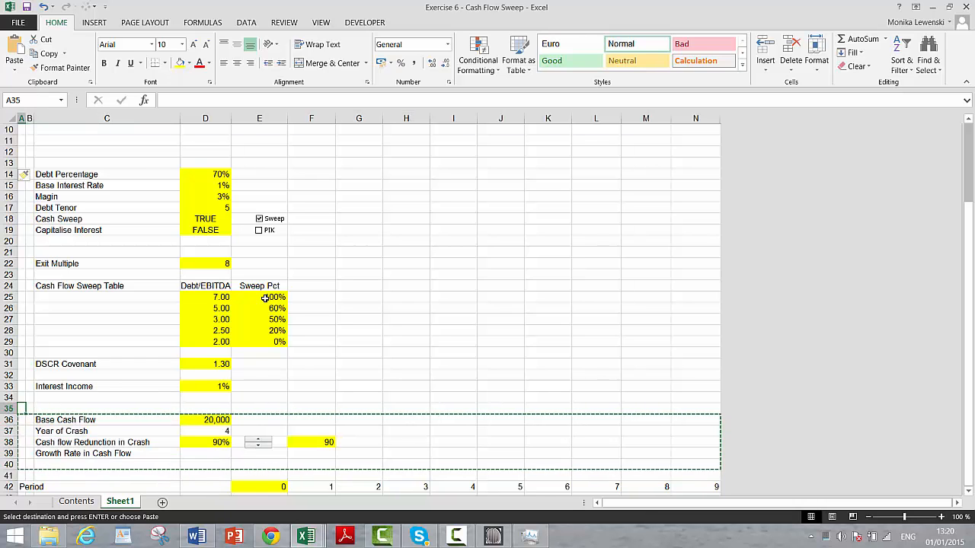
{"action": "key", "text": "Up"}
{"action": "key", "text": "Up"}
{"action": "key", "text": "Up"}
{"action": "key", "text": "Up"}
{"action": "key", "text": "Up"}
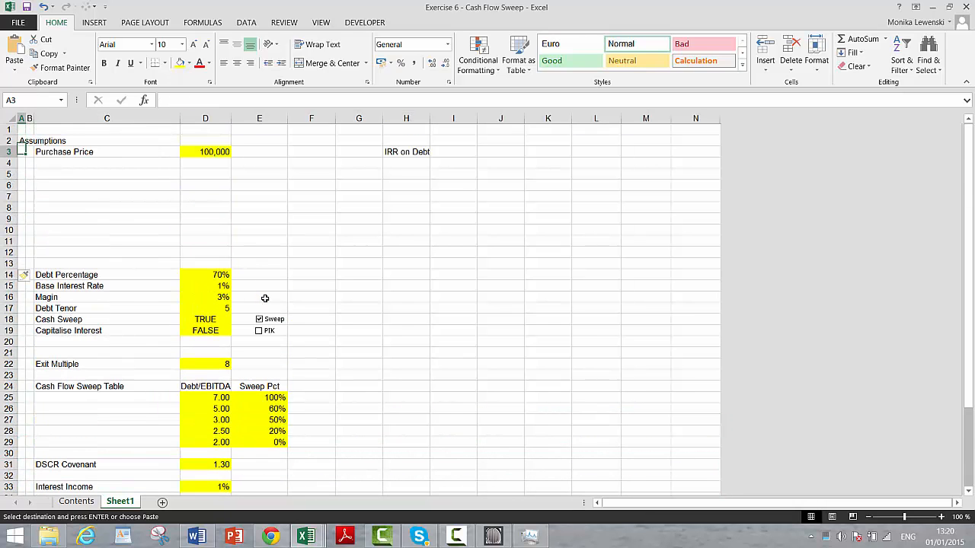
{"action": "key", "text": "ctrl+shift+plus"}
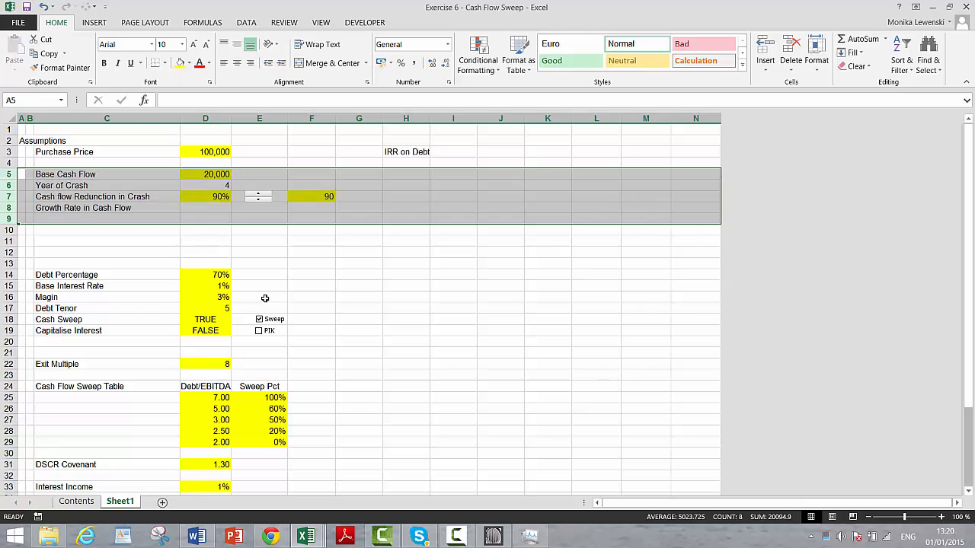
Insert a blank row above Base Cash Flow and enter the heading "Operating Assumptions" in B5
{"action": "key", "text": "Up"}
{"action": "key", "text": "Down"}
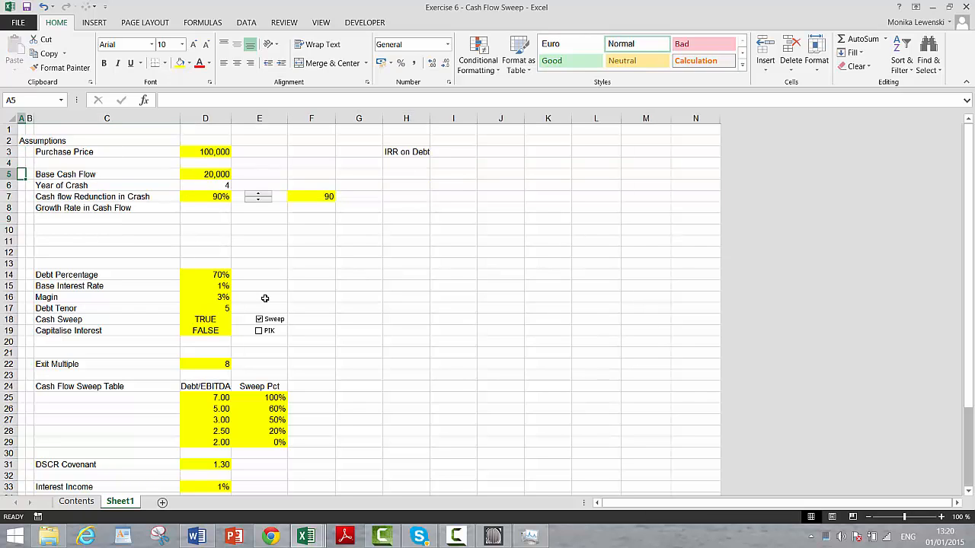
{"action": "key", "text": "shift+space"}
{"action": "key", "text": "ctrl+shift+plus"}
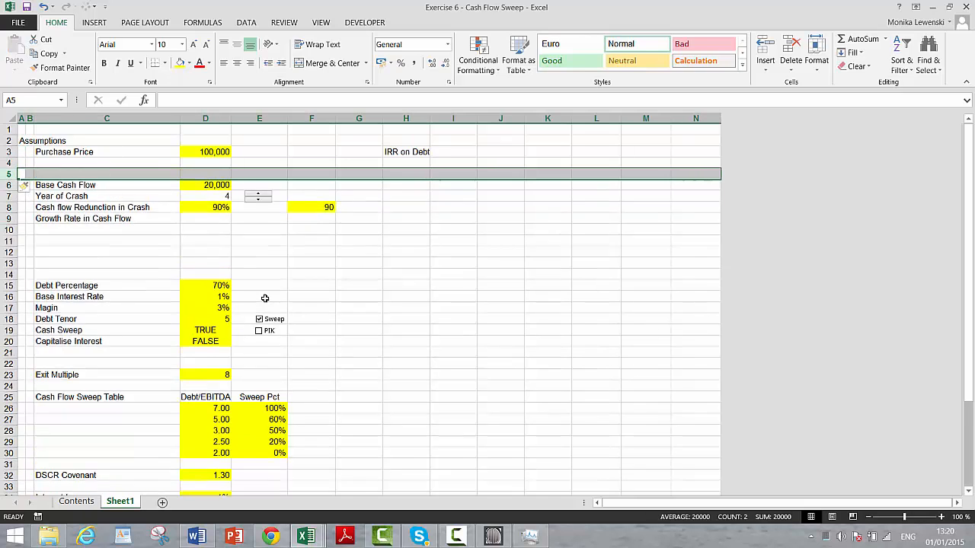
{"action": "key", "text": "Right"}
{"action": "type", "text": "Op"}
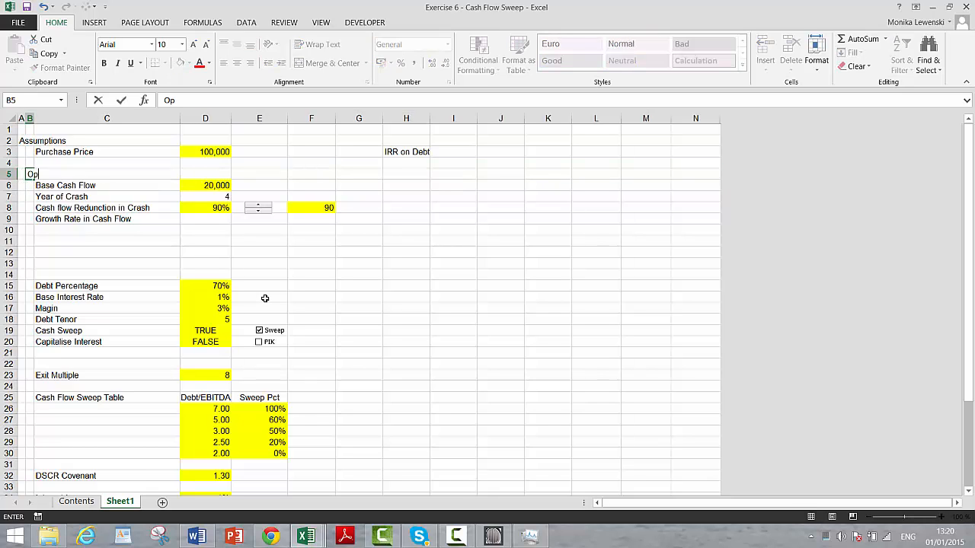
{"action": "type", "text": "erating Assumpt"}
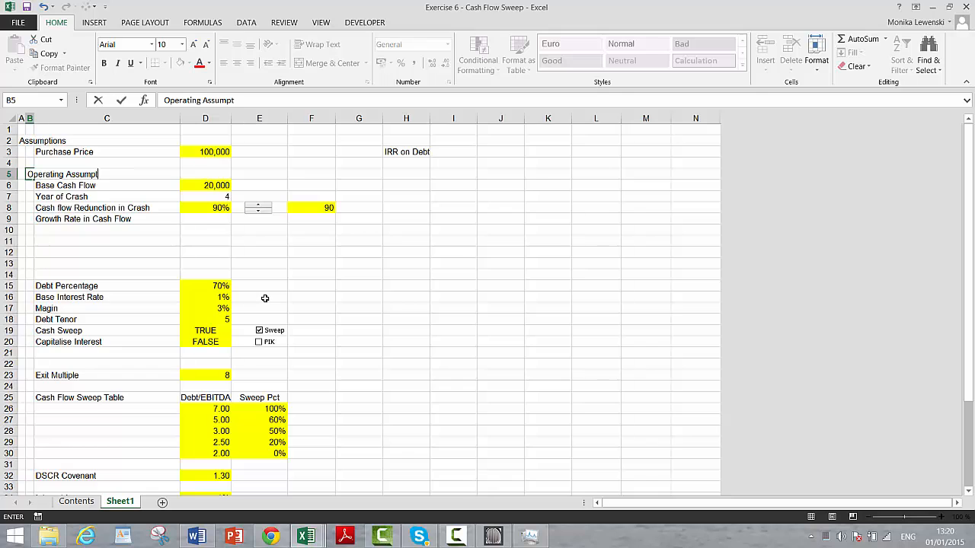
{"action": "type", "text": "ions"}
{"action": "key", "text": "Return"}
Enter the heading "Financing Assumptions" in B14, above Debt Percentage
{"action": "key", "text": "Down"}
{"action": "key", "text": "Down"}
{"action": "key", "text": "Down"}
{"action": "key", "text": "Down"}
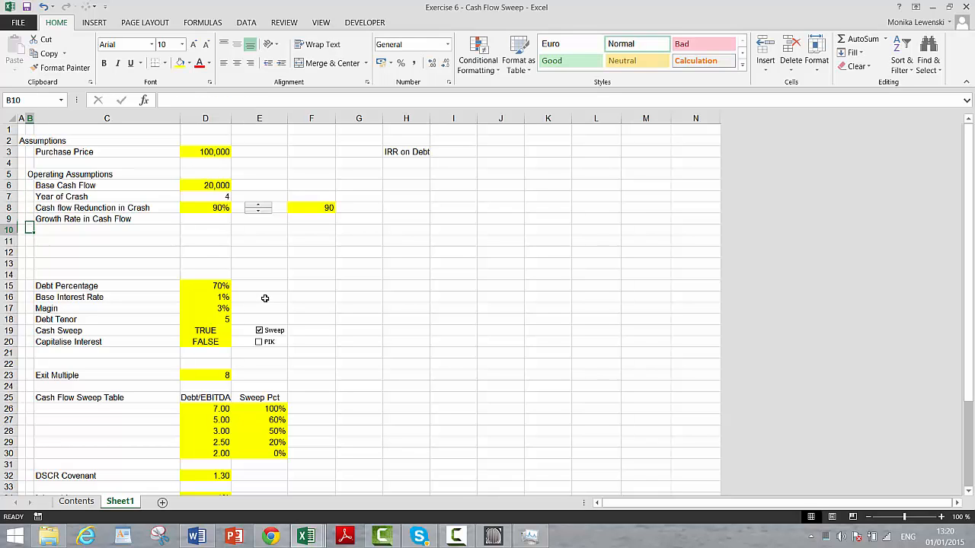
{"action": "key", "text": "Down"}
{"action": "key", "text": "Left"}
{"action": "key", "text": "Down"}
{"action": "key", "text": "Down"}
{"action": "key", "text": "Down"}
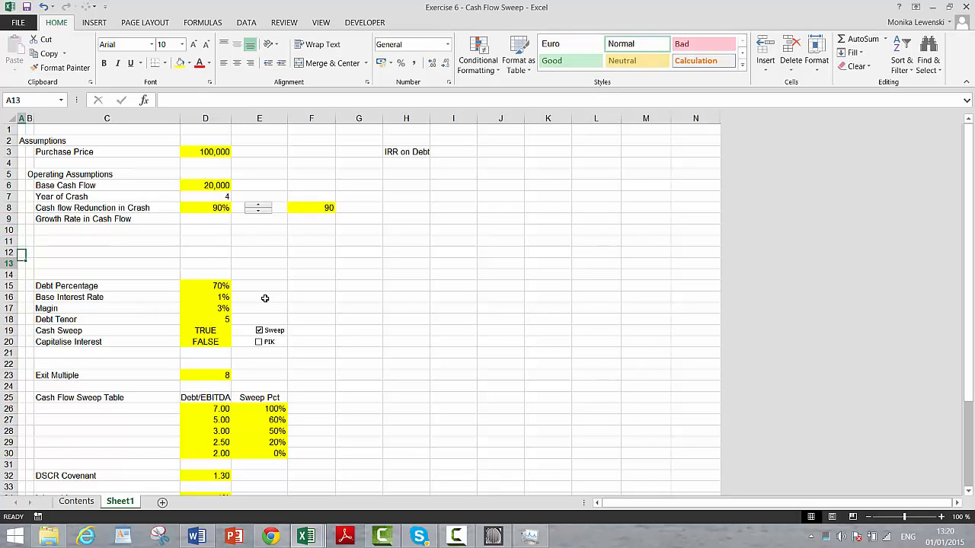
{"action": "type", "text": "F"}
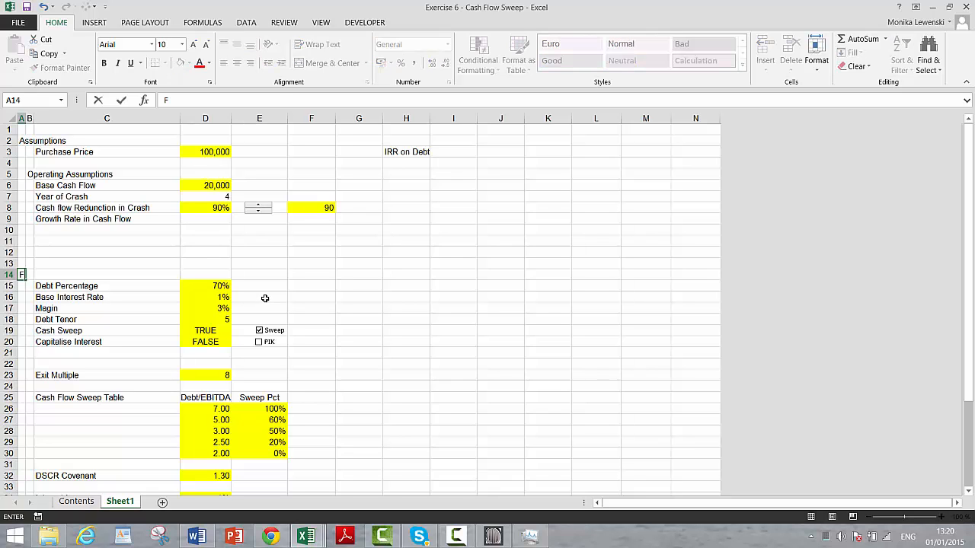
{"action": "key", "text": "Escape"}
{"action": "key", "text": "Right"}
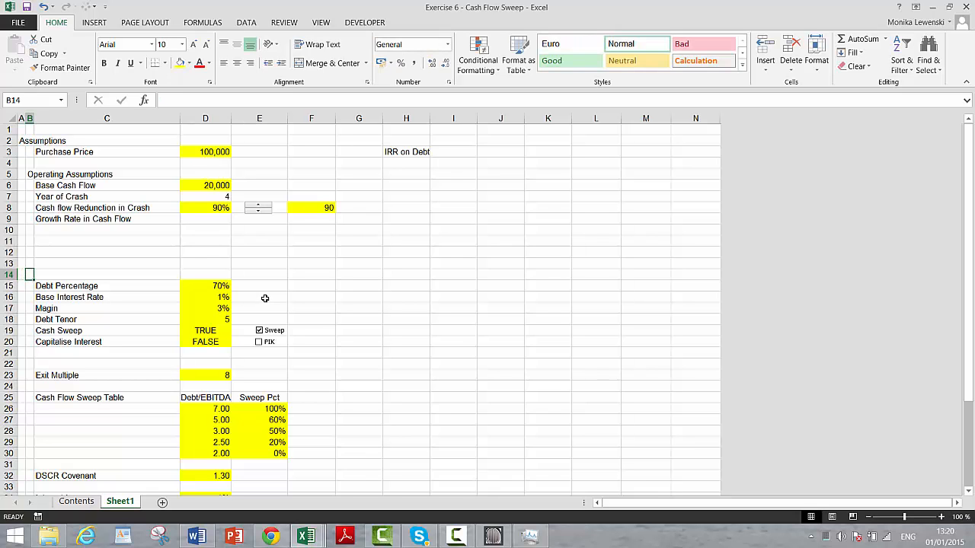
{"action": "type", "text": "Financing Ass"}
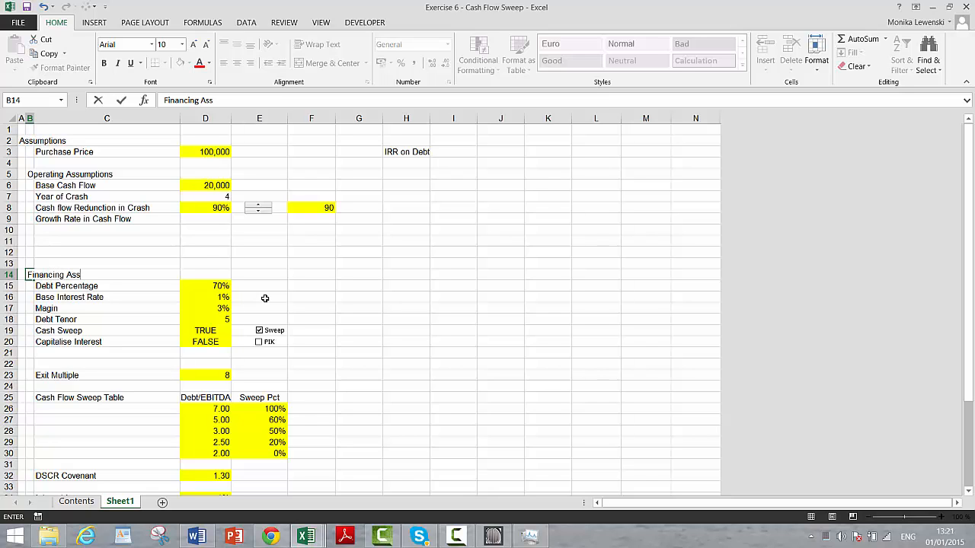
{"action": "type", "text": "umptions"}
{"action": "key", "text": "Return"}
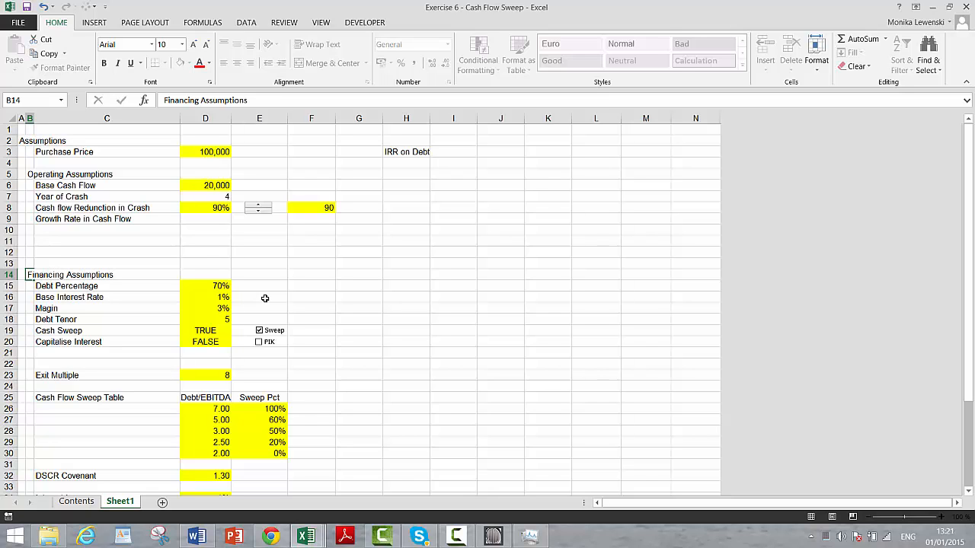
Make the headings in columns A and B bold and underline those in column B
{"action": "left_click", "coordinate": [21, 118]}
{"action": "key", "text": "ctrl+b"}
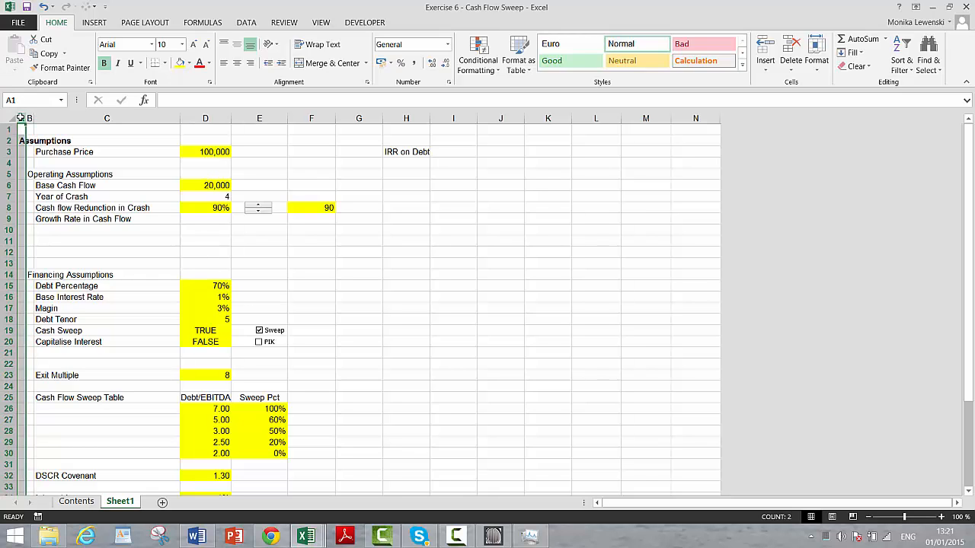
{"action": "left_click", "coordinate": [29, 118]}
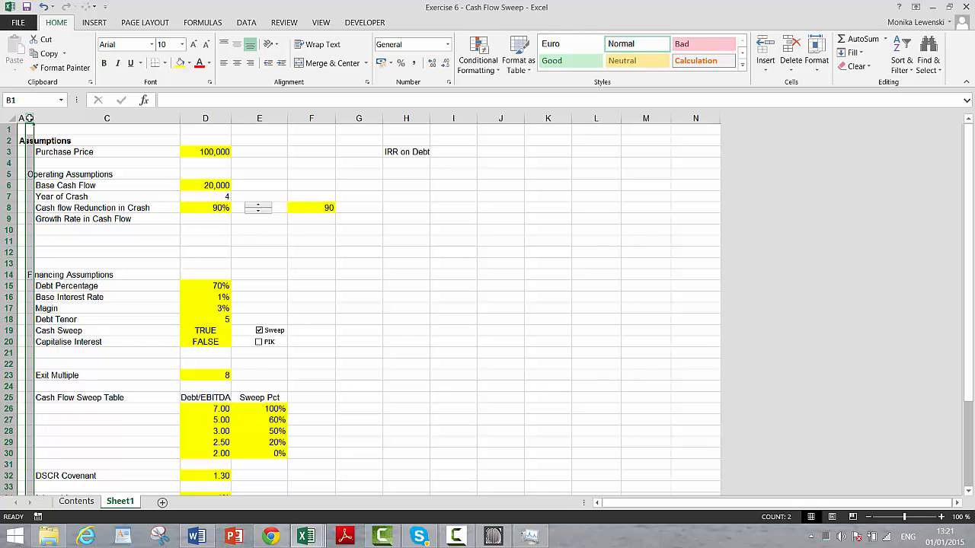
{"action": "key", "text": "ctrl+b"}
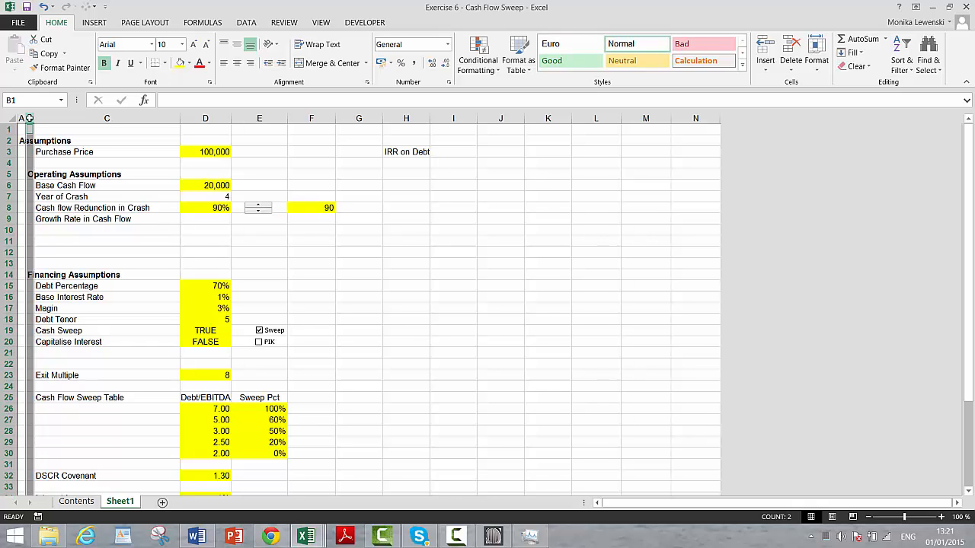
{"action": "key", "text": "ctrl+u"}
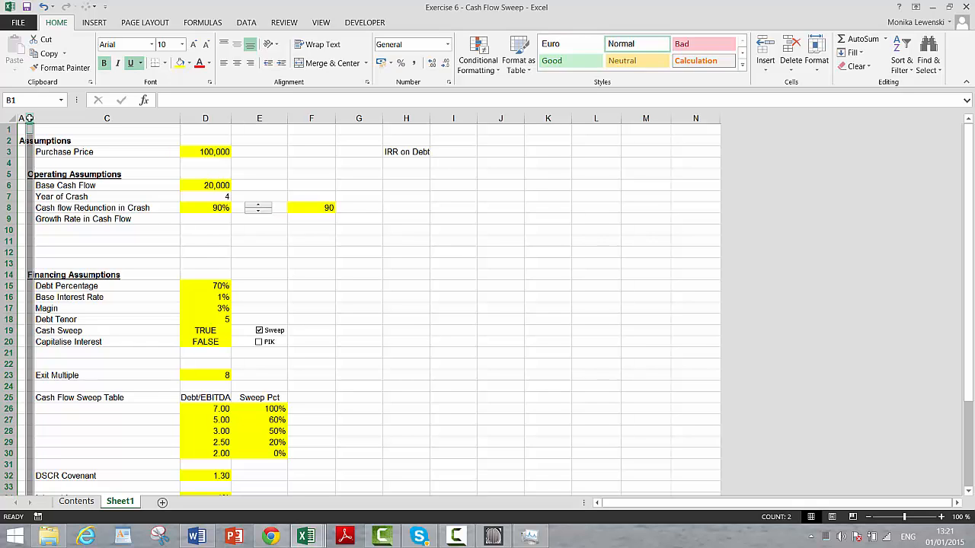
Delete the three surplus blank rows from row 11 down, leaving one blank row above the Financing Assumptions heading
{"action": "key", "text": "Down"}
{"action": "key", "text": "Down"}
{"action": "key", "text": "Down"}
{"action": "key", "text": "Down"}
{"action": "key", "text": "Down"}
{"action": "key", "text": "Down"}
{"action": "key", "text": "Down"}
{"action": "key", "text": "Down"}
{"action": "key", "text": "Down"}
{"action": "key", "text": "Down"}
{"action": "key", "text": "Down"}
{"action": "key", "text": "Down"}
{"action": "key", "text": "Down"}
{"action": "key", "text": "Down"}
{"action": "key", "text": "Down"}
{"action": "key", "text": "Down"}
{"action": "key", "text": "Down"}
{"action": "key", "text": "Down"}
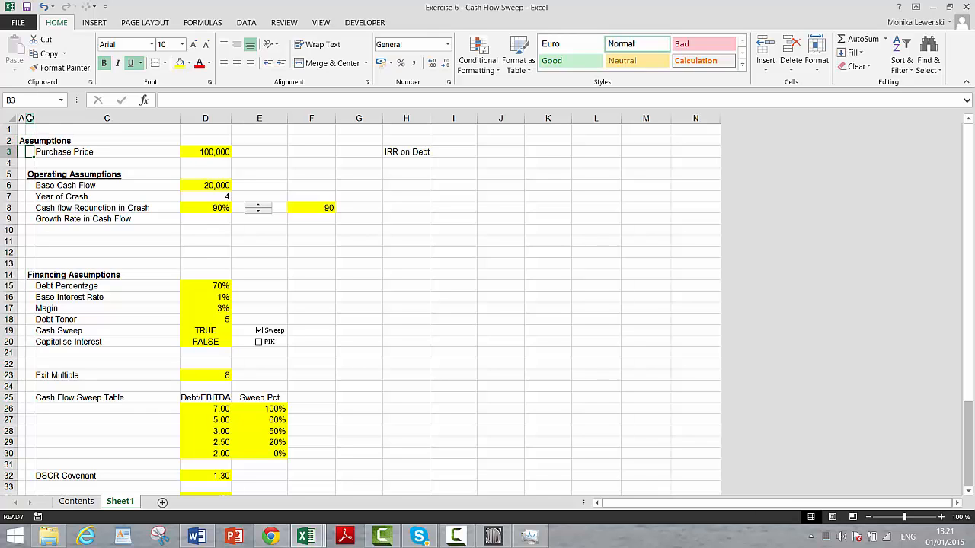
{"action": "key", "text": "Up"}
{"action": "key", "text": "Up"}
{"action": "key", "text": "Up"}
{"action": "key", "text": "Up"}
{"action": "key", "text": "Up"}
{"action": "key", "text": "Up"}
{"action": "key", "text": "Up"}
{"action": "key", "text": "Up"}
{"action": "key", "text": "Up"}
{"action": "key", "text": "Up"}
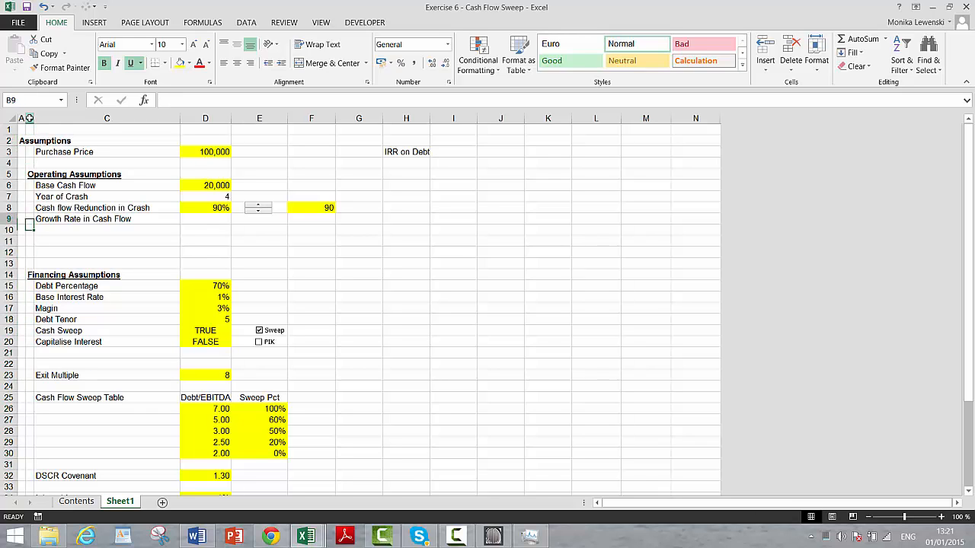
{"action": "key", "text": "Left"}
{"action": "key", "text": "Down"}
{"action": "key", "text": "Down"}
{"action": "key", "text": "shift+space"}
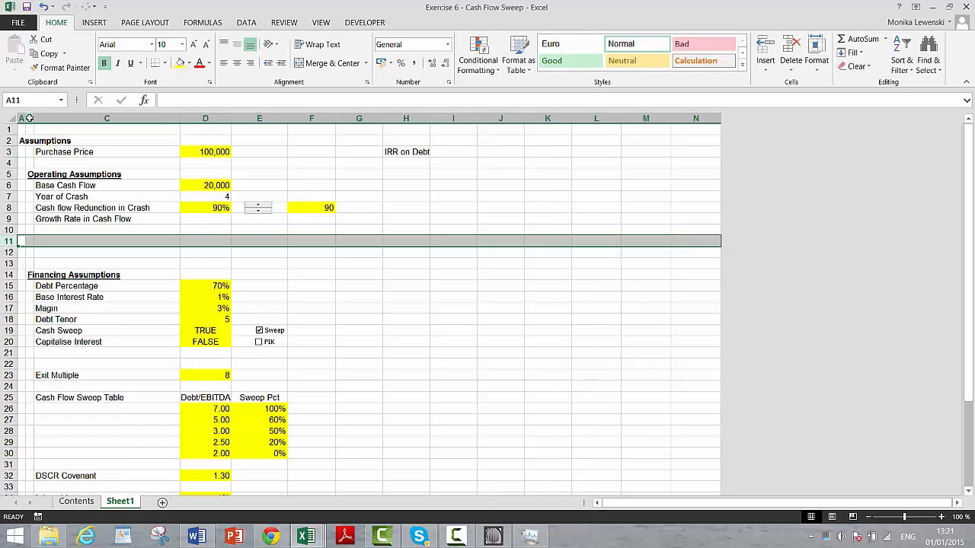
{"action": "key", "text": "ctrl+minus"}
{"action": "key", "text": "ctrl+minus"}
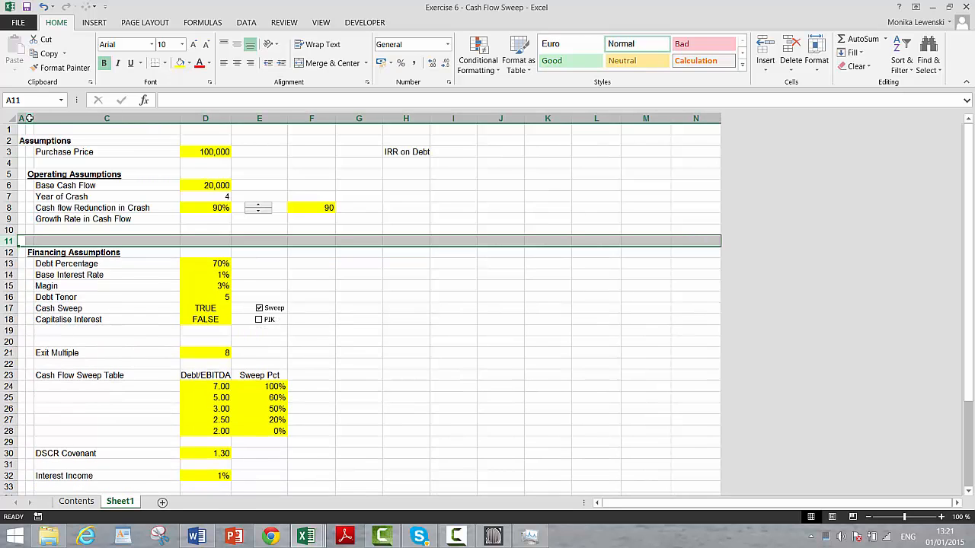
{"action": "key", "text": "ctrl+minus"}
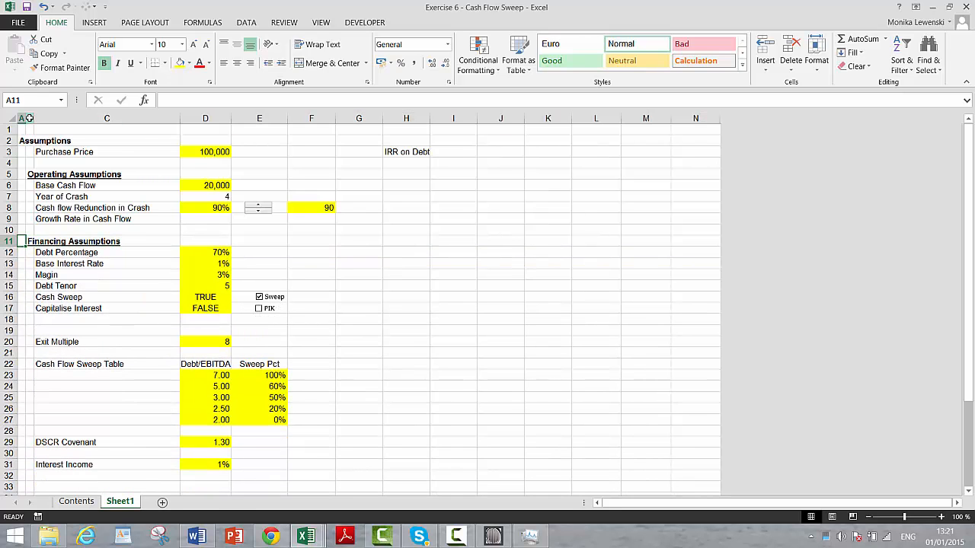
Move the Exit Multiple row from row 20 to row 33, below Interest Income
{"action": "key", "text": "Down"}
{"action": "key", "text": "Down"}
{"action": "key", "text": "Down"}
{"action": "key", "text": "Down"}
{"action": "key", "text": "Down"}
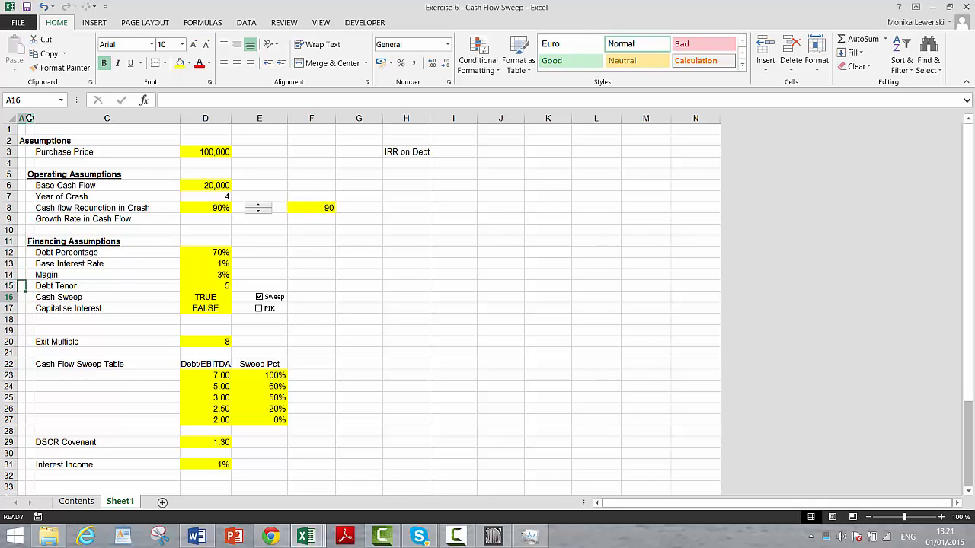
{"action": "key", "text": "Down"}
{"action": "key", "text": "Down"}
{"action": "key", "text": "Down"}
{"action": "key", "text": "Down"}
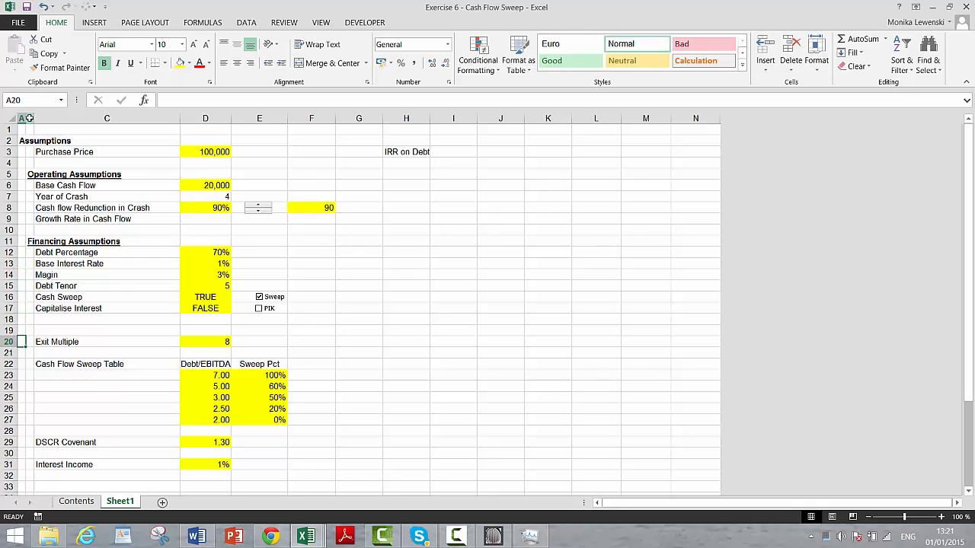
{"action": "key", "text": "shift+space"}
{"action": "key", "text": "ctrl+c"}
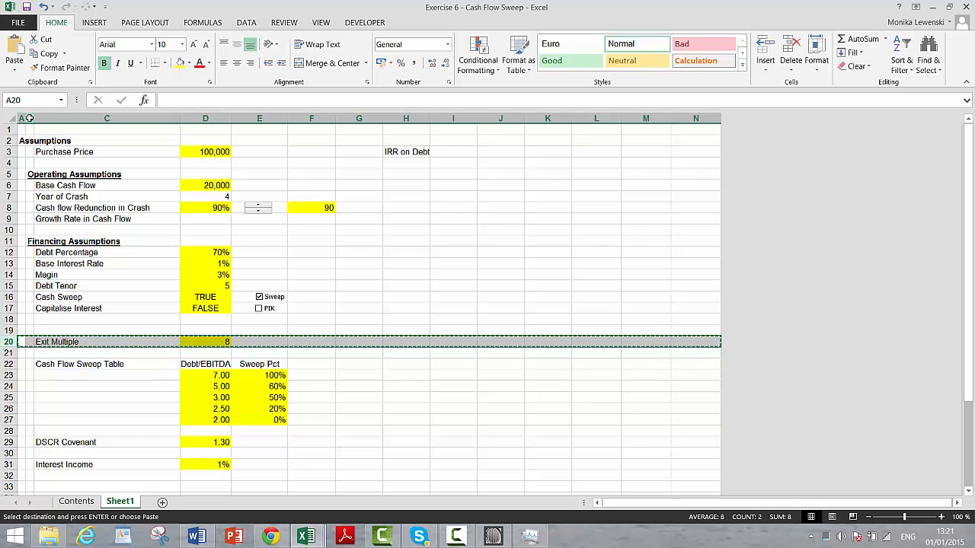
{"action": "key", "text": "Down"}
{"action": "key", "text": "Down"}
{"action": "key", "text": "Down"}
{"action": "key", "text": "Down"}
{"action": "key", "text": "Down"}
{"action": "key", "text": "Down"}
{"action": "key", "text": "Down"}
{"action": "key", "text": "Down"}
{"action": "key", "text": "Down"}
{"action": "key", "text": "Down"}
{"action": "key", "text": "Down"}
{"action": "key", "text": "Down"}
{"action": "key", "text": "Down"}
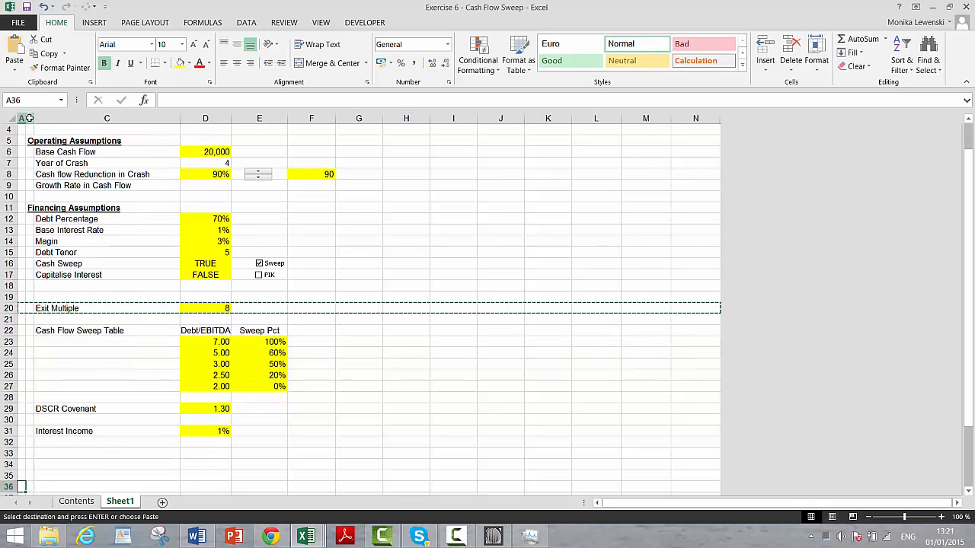
{"action": "key", "text": "Escape"}
{"action": "key", "text": "shift+space"}
{"action": "key", "text": "ctrl+v"}
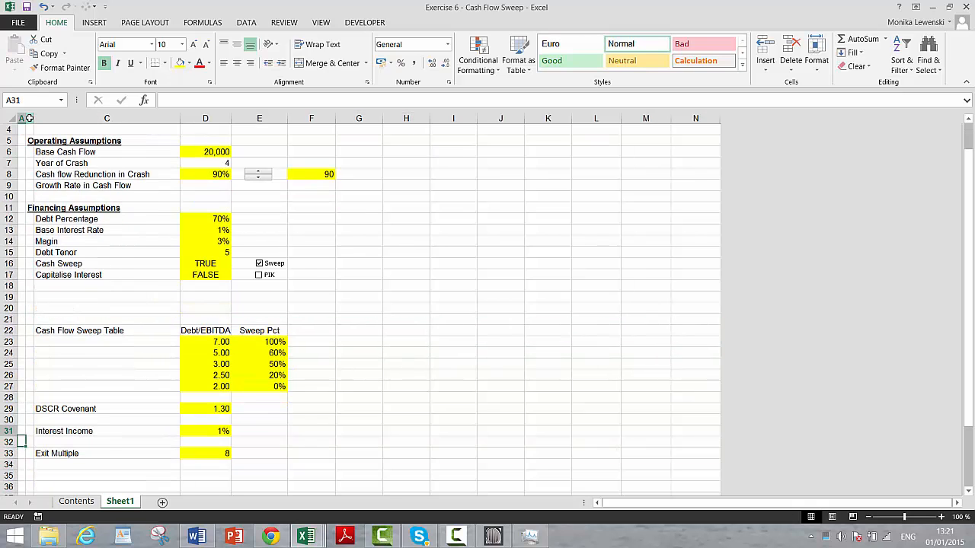
Delete the three surplus blank rows from row 19 down, leaving one blank row above the Cash Flow Sweep Table
{"action": "key", "text": "Up"}
{"action": "key", "text": "Up"}
{"action": "key", "text": "Up"}
{"action": "key", "text": "Up"}
{"action": "key", "text": "Up"}
{"action": "key", "text": "Up"}
{"action": "key", "text": "Up"}
{"action": "key", "text": "Up"}
{"action": "key", "text": "Up"}
{"action": "key", "text": "Up"}
{"action": "key", "text": "Up"}
{"action": "key", "text": "Up"}
{"action": "key", "text": "Up"}
{"action": "key", "text": "Up"}
{"action": "key", "text": "Up"}
{"action": "key", "text": "Down"}
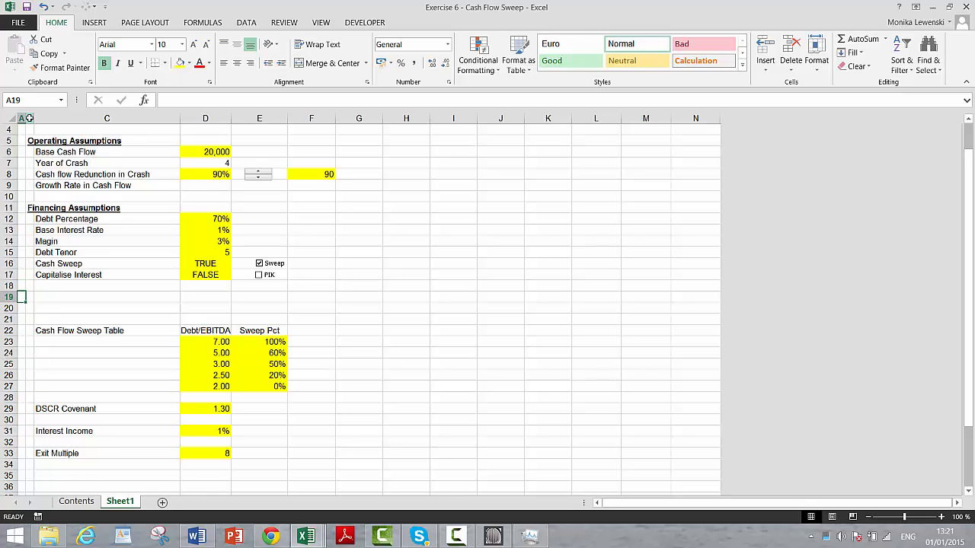
{"action": "key", "text": "shift+space"}
{"action": "key", "text": "ctrl+minus"}
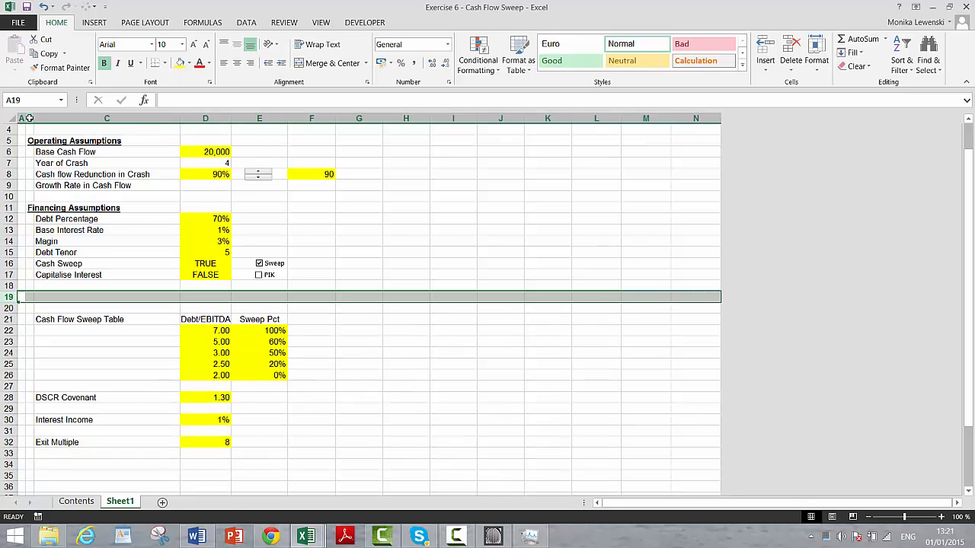
{"action": "key", "text": "ctrl+minus"}
{"action": "key", "text": "ctrl+minus"}
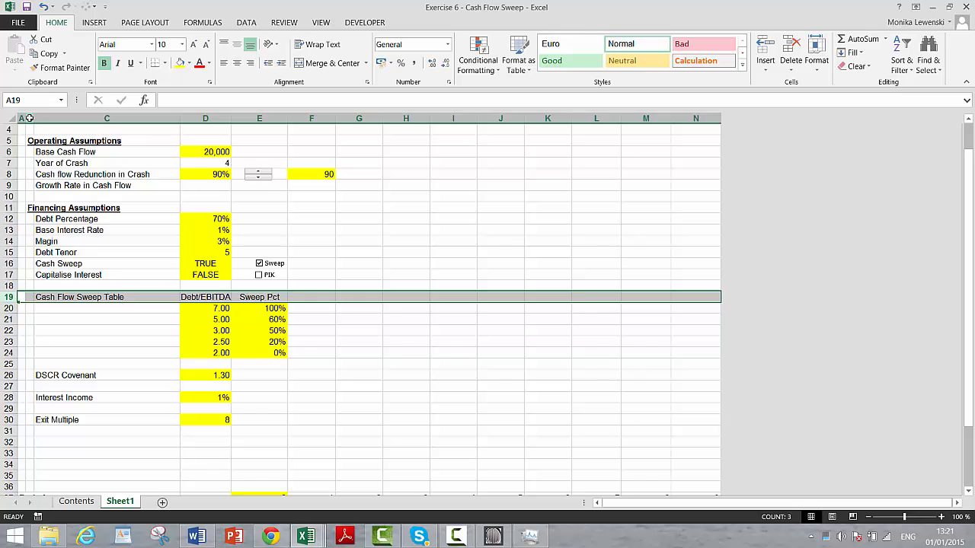
Insert a blank row above Exit Multiple and enter the heading "Valuation Assumptions" in B30
{"action": "key", "text": "Down"}
{"action": "key", "text": "Down"}
{"action": "key", "text": "Down"}
{"action": "key", "text": "Down"}
{"action": "key", "text": "Down"}
{"action": "key", "text": "Down"}
{"action": "key", "text": "Down"}
{"action": "key", "text": "Down"}
{"action": "key", "text": "Down"}
{"action": "key", "text": "Down"}
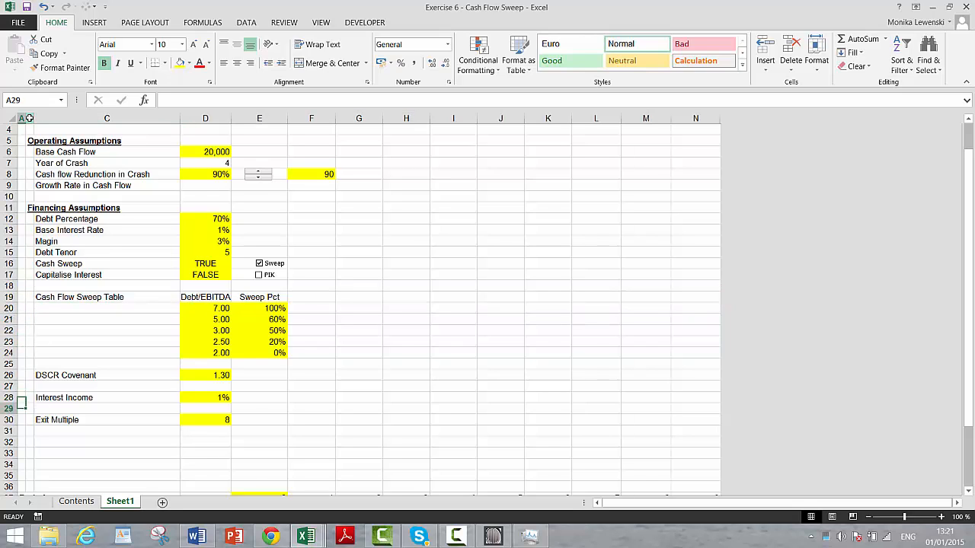
{"action": "key", "text": "Down"}
{"action": "key", "text": "shift+space"}
{"action": "key", "text": "ctrl+plus"}
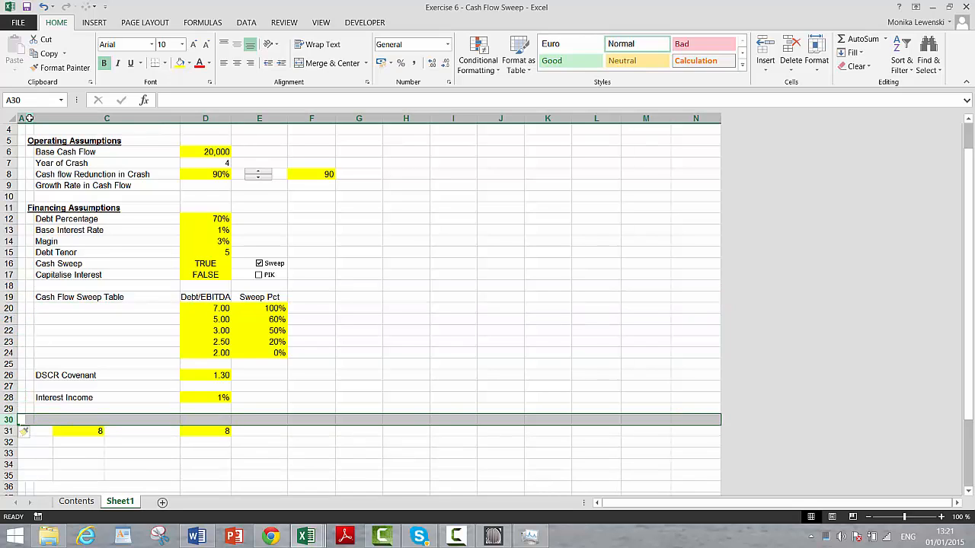
{"action": "key", "text": "Right"}
{"action": "type", "text": "Vl"}
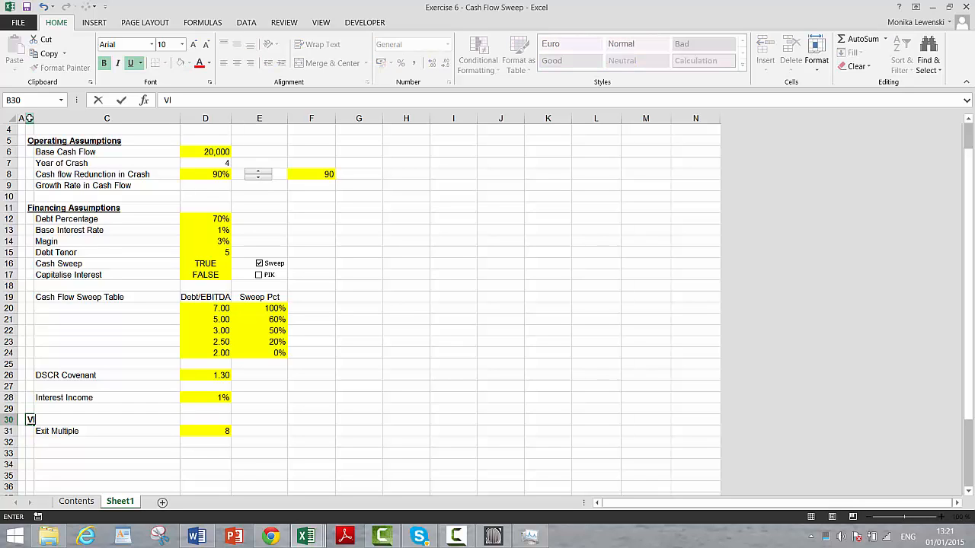
{"action": "type", "text": "a"}
{"action": "key", "text": "BackSpace"}
{"action": "key", "text": "BackSpace"}
{"action": "type", "text": "aluation Assum"}
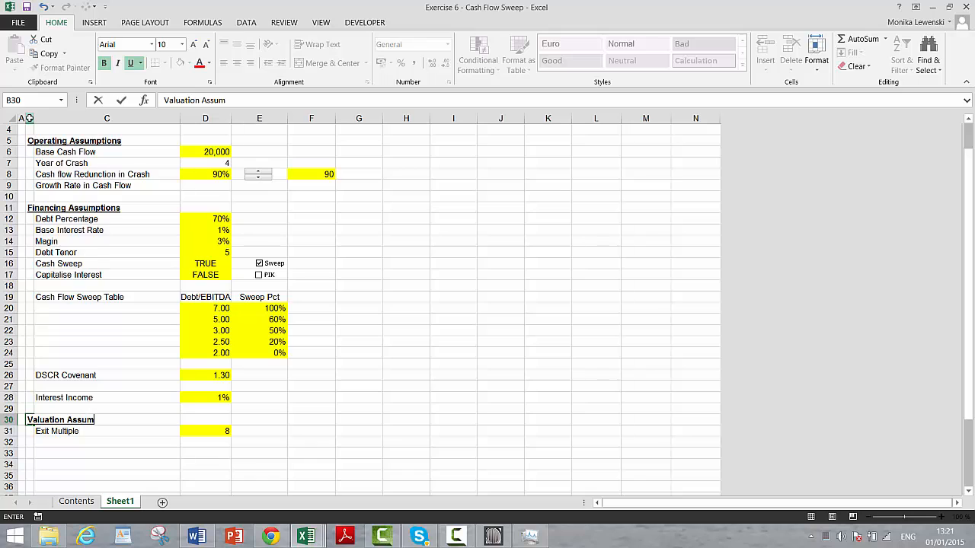
{"action": "type", "text": "ptions"}
{"action": "key", "text": "Return"}
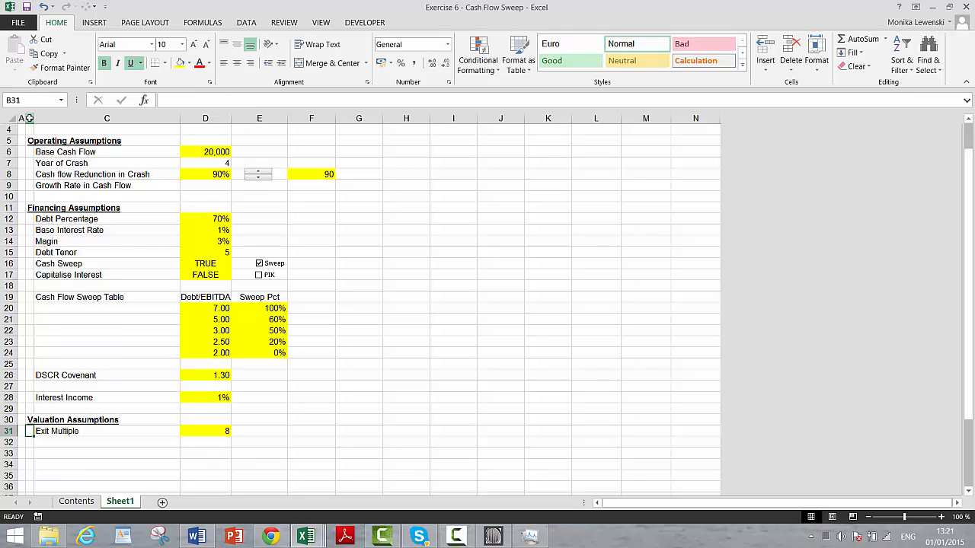
Review the layout of the assumption sections and the Period row beneath them
{"action": "key", "text": "Return"}
{"action": "key", "text": "Down"}
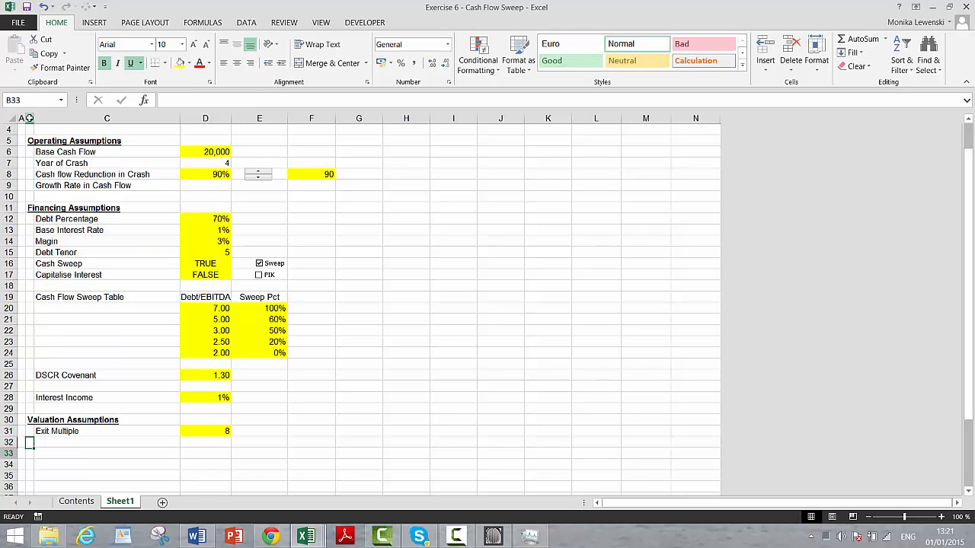
{"action": "key", "text": "Left"}
{"action": "key", "text": "shift+space"}
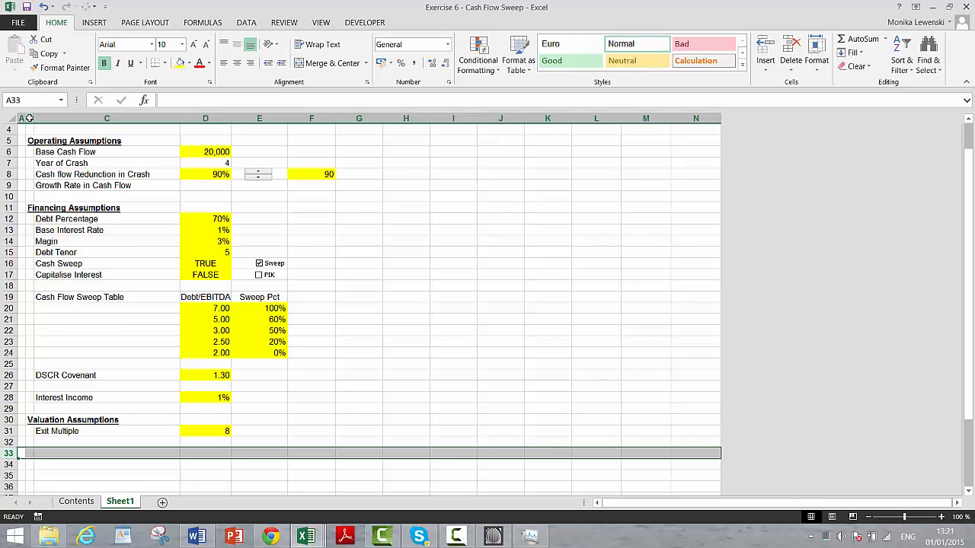
{"action": "key", "text": "Up"}
{"action": "key", "text": "Up"}
{"action": "key", "text": "Up"}
{"action": "key", "text": "Up"}
{"action": "key", "text": "Up"}
{"action": "key", "text": "Up"}
{"action": "key", "text": "Up"}
{"action": "key", "text": "Up"}
{"action": "key", "text": "Up"}
{"action": "key", "text": "Up"}
{"action": "key", "text": "Up"}
{"action": "key", "text": "Up"}
{"action": "key", "text": "Up"}
{"action": "key", "text": "Up"}
{"action": "key", "text": "Up"}
{"action": "key", "text": "Up"}
{"action": "key", "text": "Up"}
{"action": "key", "text": "Up"}
{"action": "key", "text": "Up"}
{"action": "key", "text": "Up"}
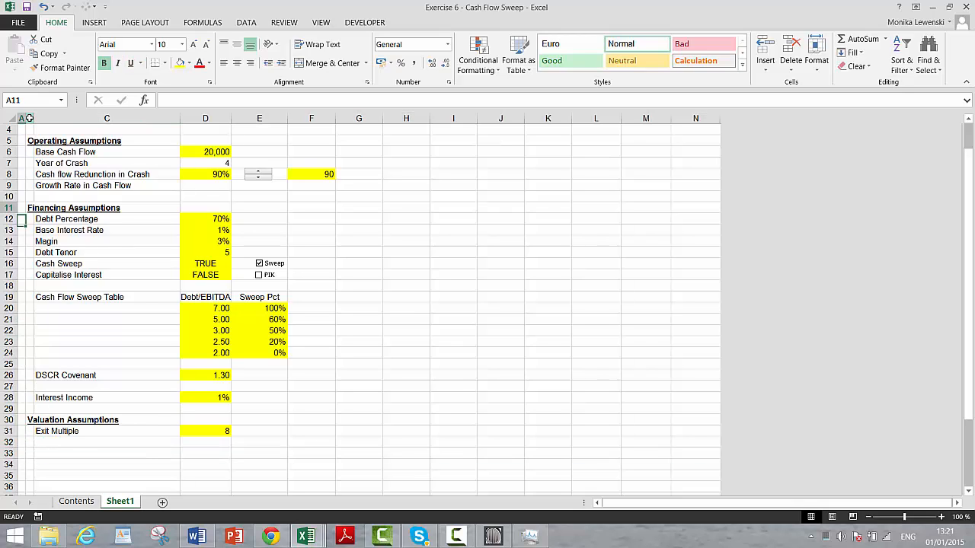
{"action": "key", "text": "Down"}
{"action": "key", "text": "Down"}
{"action": "key", "text": "Down"}
{"action": "key", "text": "shift+space"}
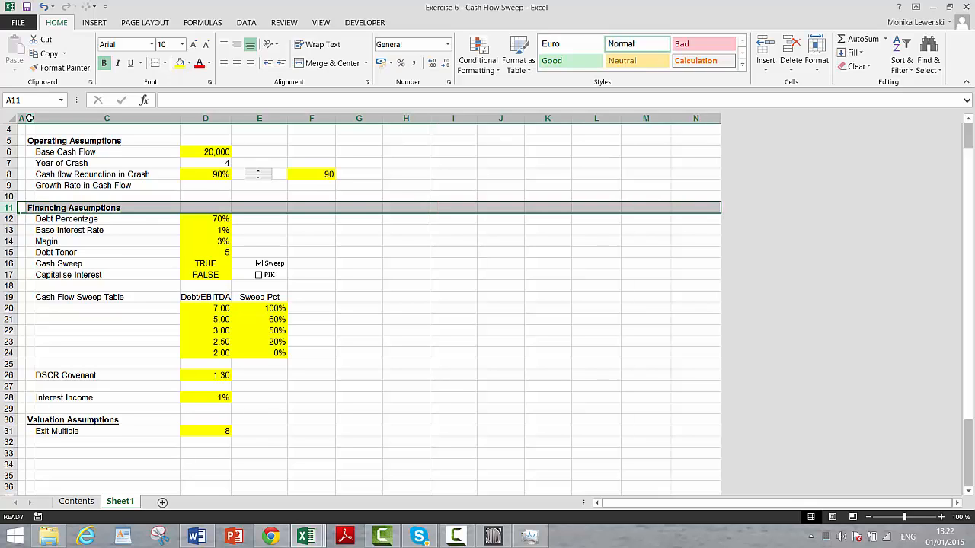
{"action": "key", "text": "Down"}
{"action": "key", "text": "Down"}
{"action": "key", "text": "Down"}
{"action": "key", "text": "Down"}
{"action": "key", "text": "Down"}
{"action": "key", "text": "Down"}
{"action": "key", "text": "Down"}
{"action": "key", "text": "Down"}
{"action": "key", "text": "Down"}
{"action": "key", "text": "Down"}
{"action": "key", "text": "Down"}
{"action": "key", "text": "Down"}
{"action": "key", "text": "Down"}
{"action": "key", "text": "Down"}
{"action": "key", "text": "Down"}
{"action": "key", "text": "Down"}
{"action": "key", "text": "Down"}
{"action": "key", "text": "Down"}
{"action": "key", "text": "Down"}
{"action": "key", "text": "Down"}
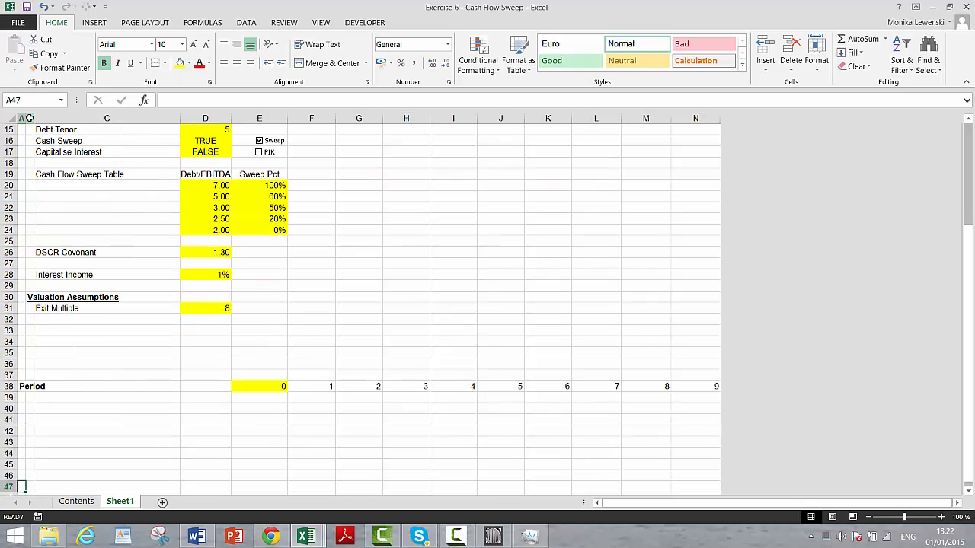
{"action": "key", "text": "Down"}
{"action": "key", "text": "Down"}
{"action": "key", "text": "Down"}
{"action": "key", "text": "Down"}
{"action": "key", "text": "Down"}
{"action": "key", "text": "Down"}
{"action": "key", "text": "Down"}
{"action": "key", "text": "Down"}
Insert a blank row at row 10, directly below Growth Rate in Cash Flow
{"action": "key", "text": "Up"}
{"action": "key", "text": "Up"}
{"action": "key", "text": "Up"}
{"action": "key", "text": "Up"}
{"action": "key", "text": "Up"}
{"action": "key", "text": "Up"}
{"action": "key", "text": "Up"}
{"action": "key", "text": "Up"}
{"action": "key", "text": "Up"}
{"action": "key", "text": "Up"}
{"action": "key", "text": "Up"}
{"action": "key", "text": "Up"}
{"action": "key", "text": "Up"}
{"action": "key", "text": "Up"}
{"action": "key", "text": "Up"}
{"action": "key", "text": "Up"}
{"action": "key", "text": "Up"}
{"action": "key", "text": "Up"}
{"action": "key", "text": "Up"}
{"action": "key", "text": "Up"}
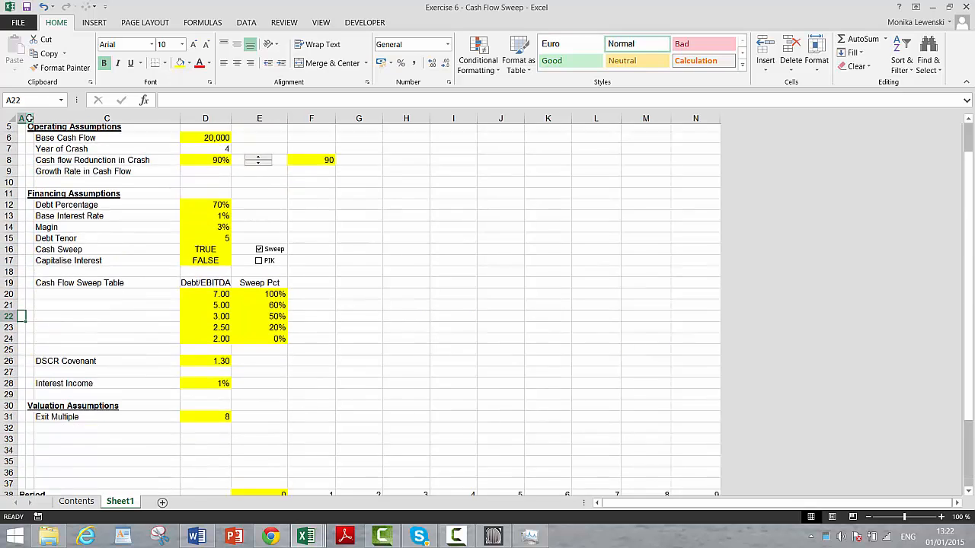
{"action": "key", "text": "Up"}
{"action": "key", "text": "Up"}
{"action": "key", "text": "Up"}
{"action": "key", "text": "Up"}
{"action": "key", "text": "Up"}
{"action": "key", "text": "Up"}
{"action": "key", "text": "Up"}
{"action": "key", "text": "Up"}
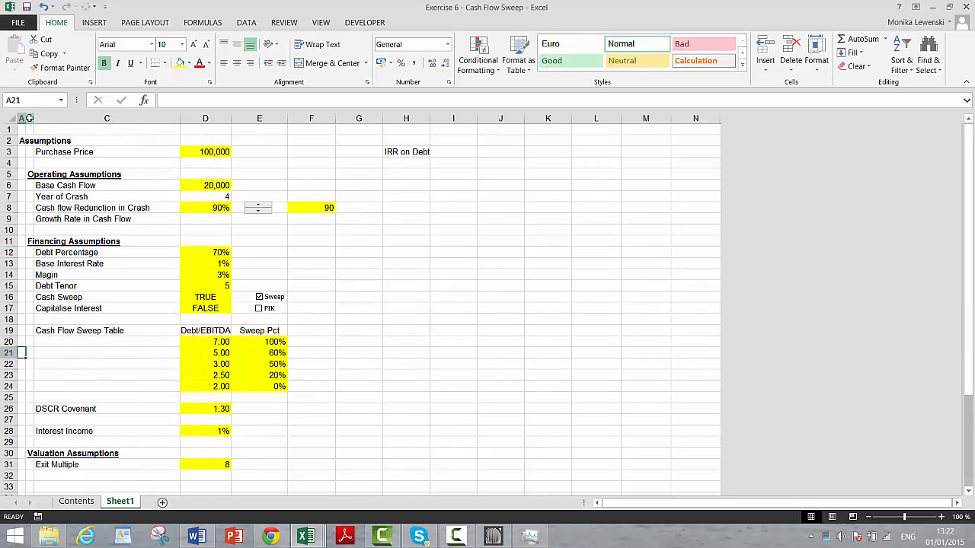
{"action": "key", "text": "Up"}
{"action": "key", "text": "Up"}
{"action": "key", "text": "Up"}
{"action": "key", "text": "Up"}
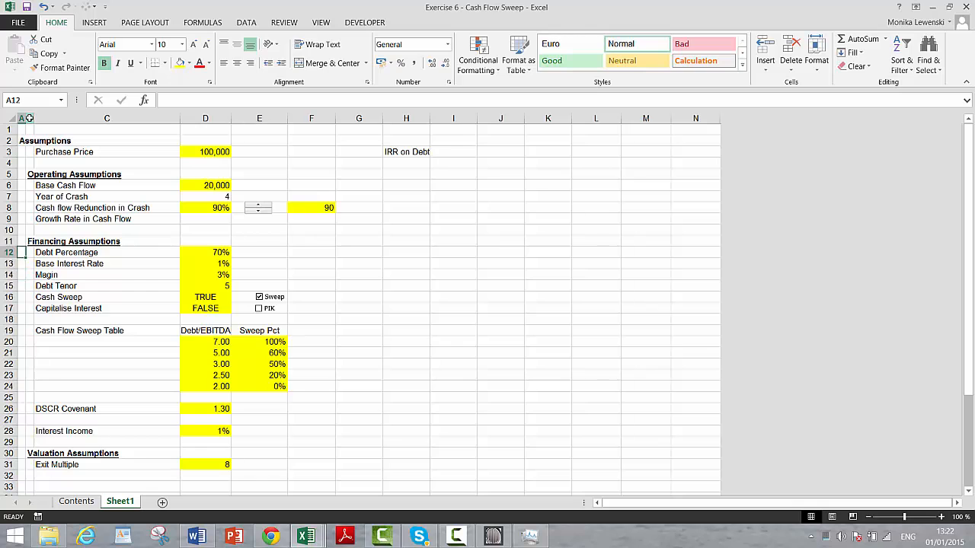
{"action": "key", "text": "shift+space"}
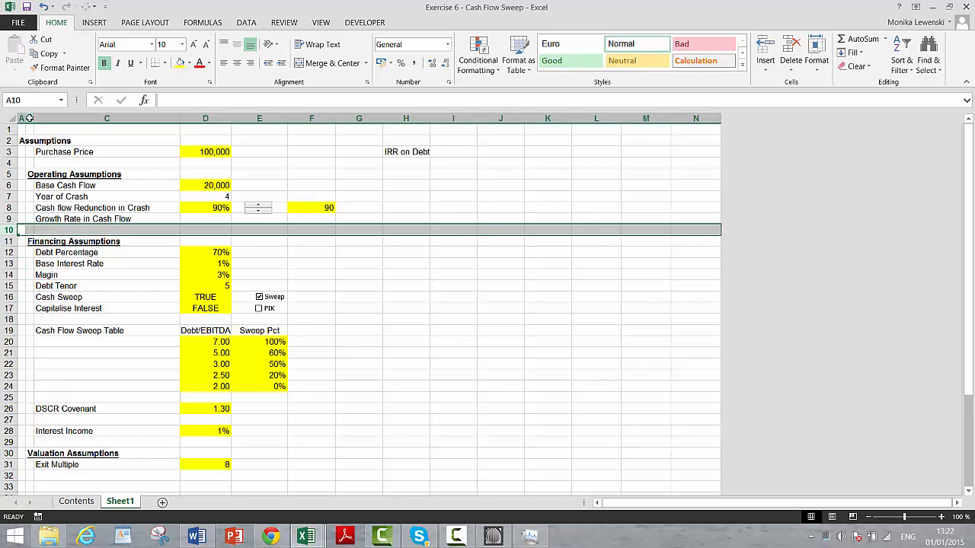
{"action": "key", "text": "ctrl+shift+plus"}
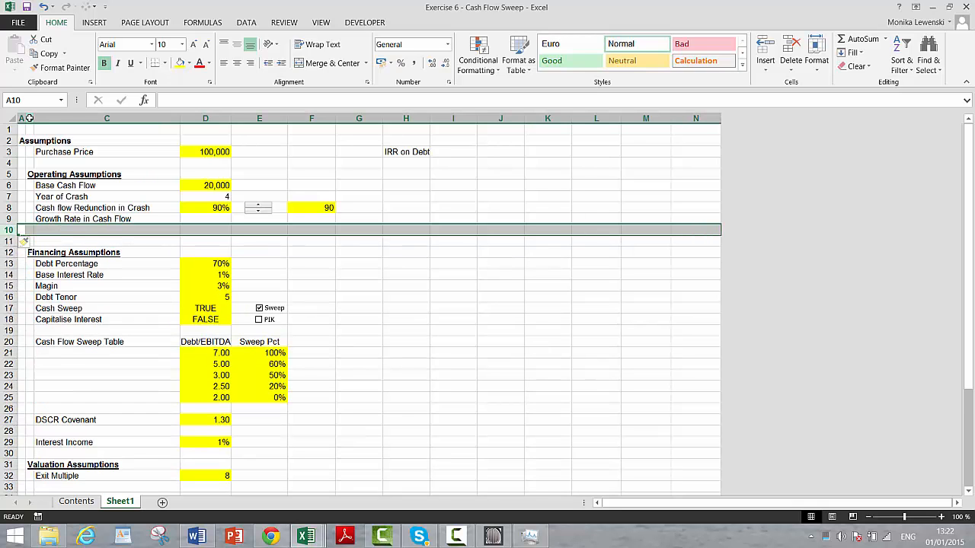
Delete the extra blank row 10 so only one blank row separates Growth Rate in Cash Flow from Financing Assumptions
{"action": "key", "text": "ctrl+minus"}
{"action": "key", "text": "Down"}
{"action": "key", "text": "Down"}
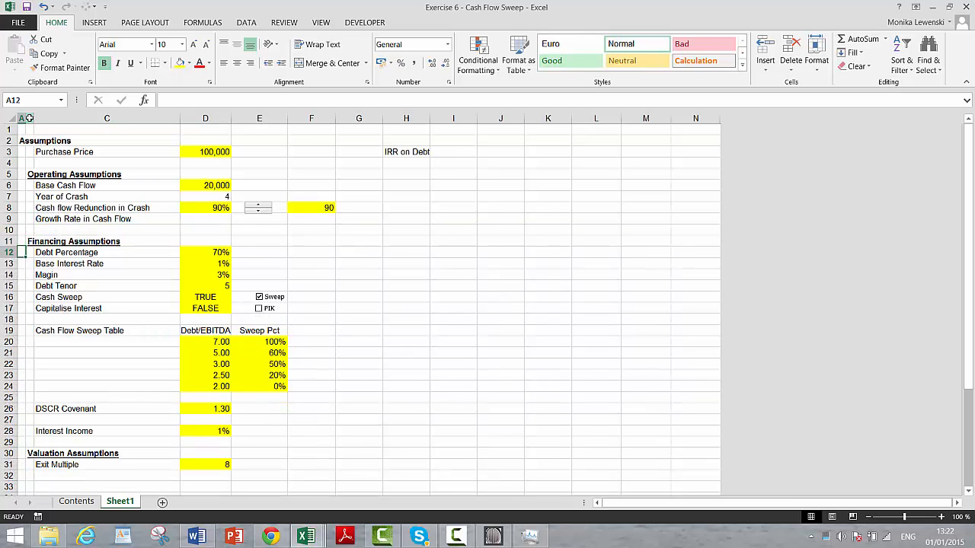
{"action": "key", "text": "Down"}
{"action": "key", "text": "Down"}
{"action": "key", "text": "Down"}
{"action": "key", "text": "Down"}
{"action": "key", "text": "Down"}
Extend the Base Cash Flow label in C6 to read "Base Cash Flow after Cap Exp"
{"action": "key", "text": "Up"}
{"action": "key", "text": "Up"}
{"action": "key", "text": "Up"}
{"action": "key", "text": "Up"}
{"action": "key", "text": "Up"}
{"action": "key", "text": "Up"}
{"action": "key", "text": "Up"}
{"action": "key", "text": "Up"}
{"action": "key", "text": "Up"}
{"action": "key", "text": "Up"}
{"action": "key", "text": "Up"}
{"action": "key", "text": "Right"}
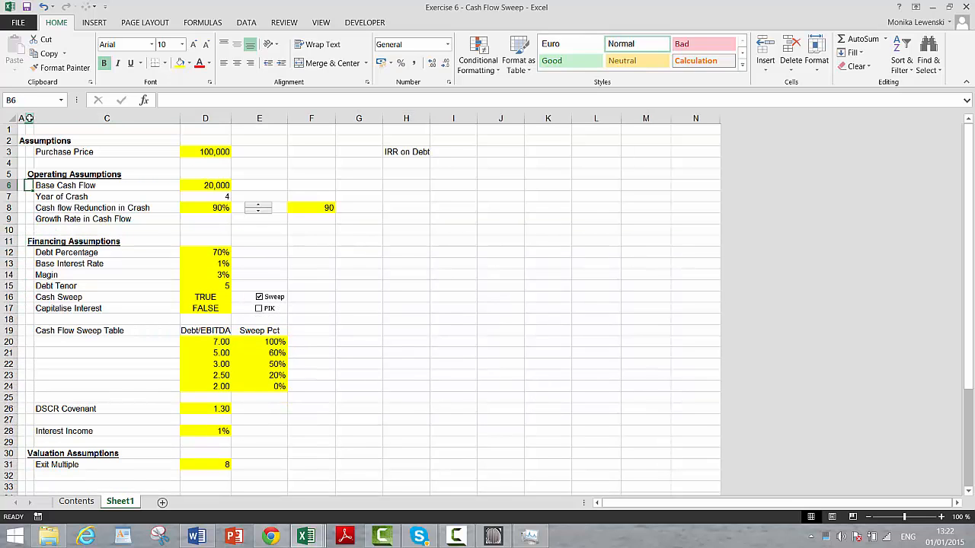
{"action": "key", "text": "Right"}
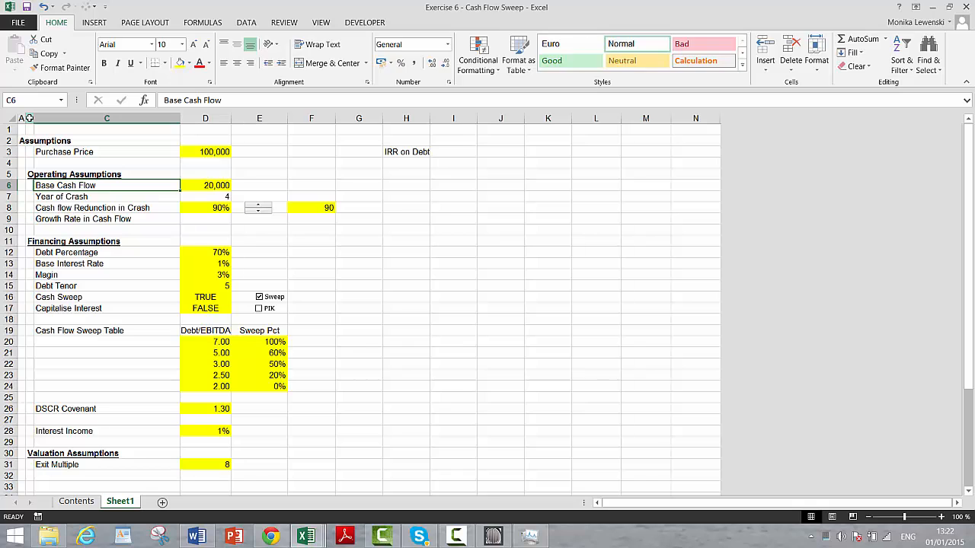
{"action": "key", "text": "Right"}
{"action": "key", "text": "Left"}
{"action": "key", "text": "F2"}
{"action": "type", "text": "ad"}
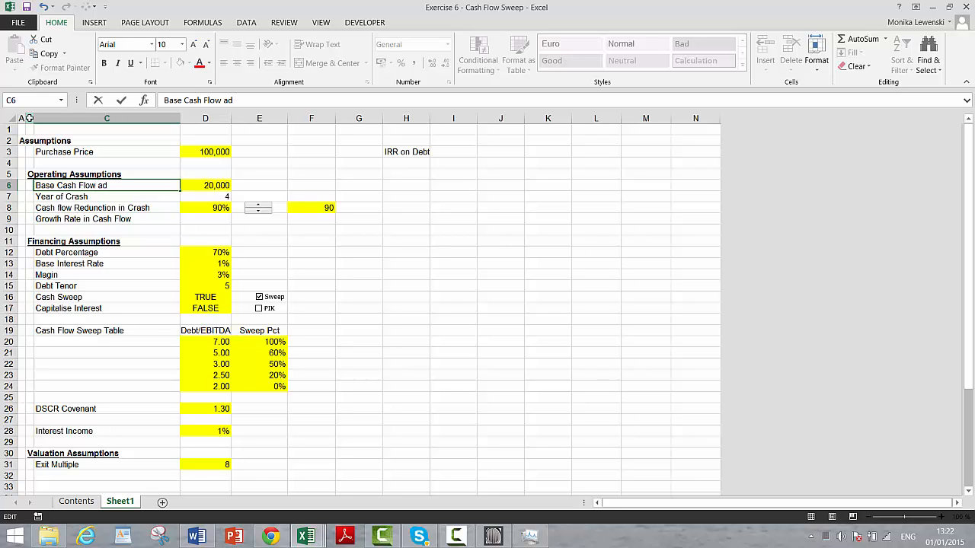
{"action": "key", "text": "BackSpace"}
{"action": "type", "text": "fter Cap Exp"}
{"action": "key", "text": "Return"}
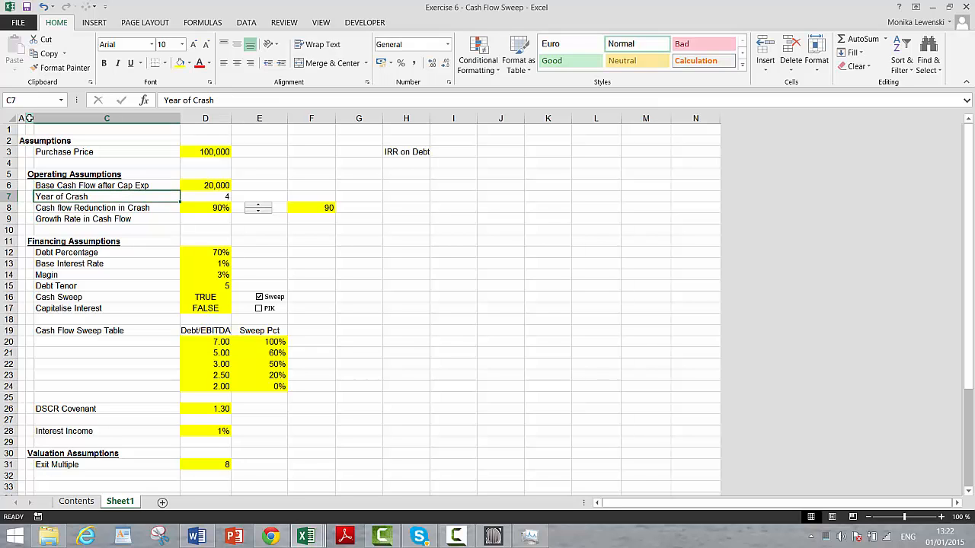
Fill the crash reduction formula, spinner and input value from D8:F8 down into the Growth Rate in Cash Flow row
{"action": "key", "text": "Down"}
{"action": "key", "text": "Down"}
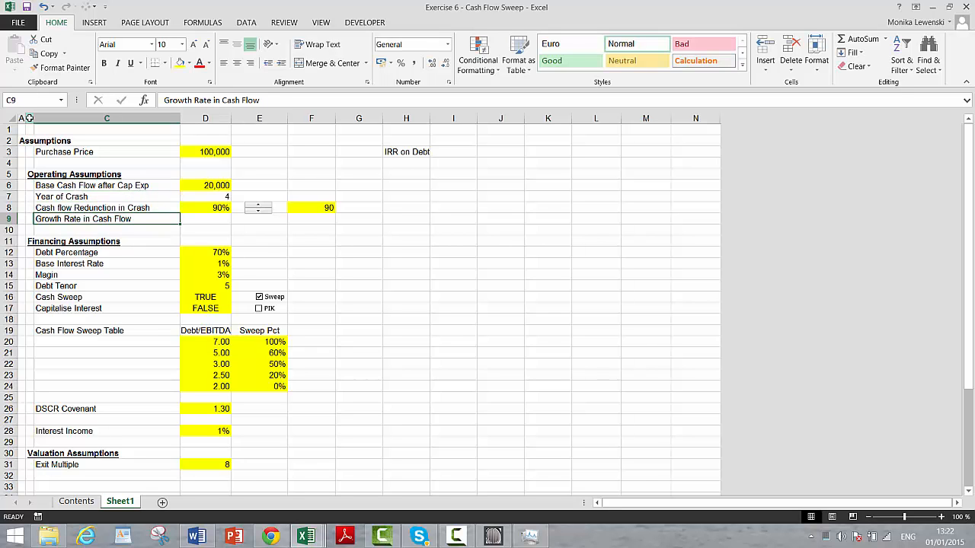
{"action": "key", "text": "Right"}
{"action": "key", "text": "Up"}
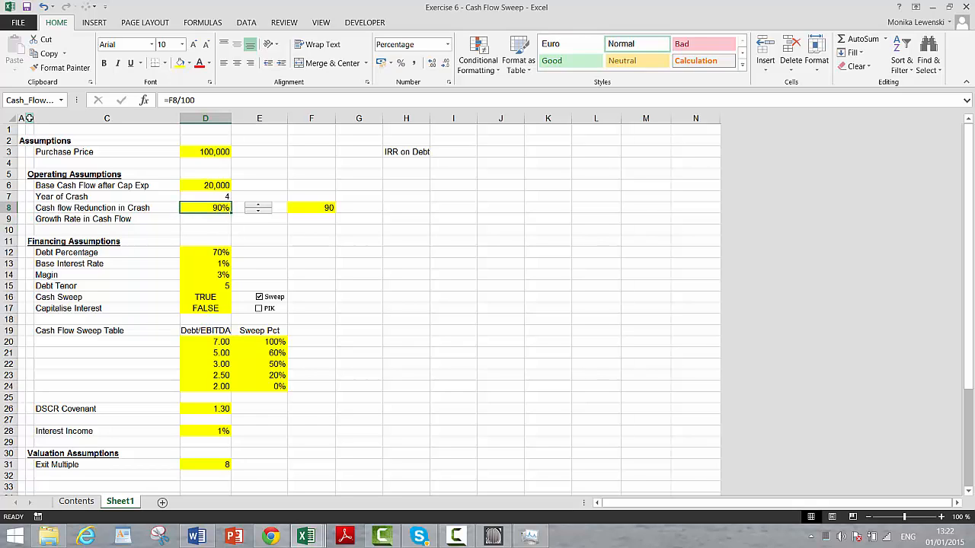
{"action": "key", "text": "shift+Right"}
{"action": "key", "text": "shift+Right"}
{"action": "key", "text": "shift+Down"}
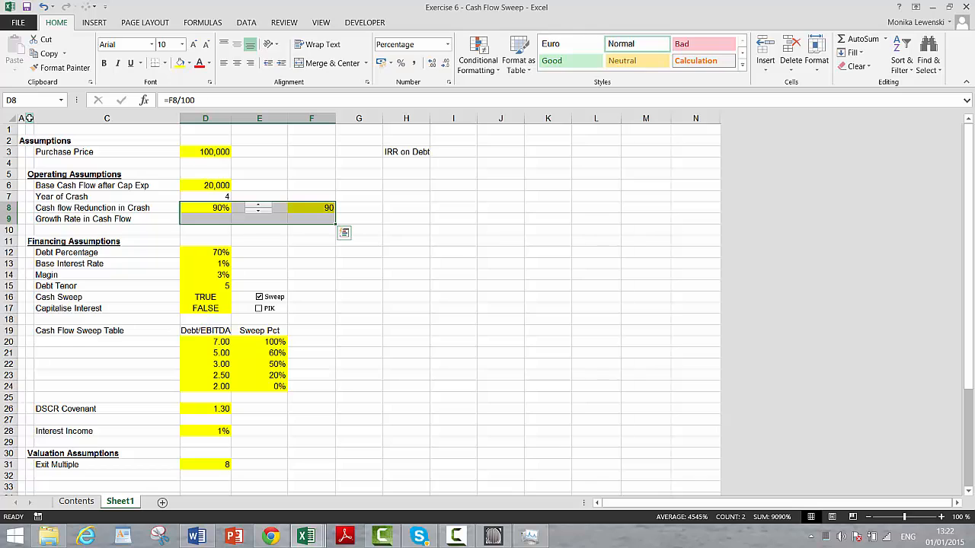
{"action": "key", "text": "ctrl+d"}
{"action": "key", "text": "Down"}
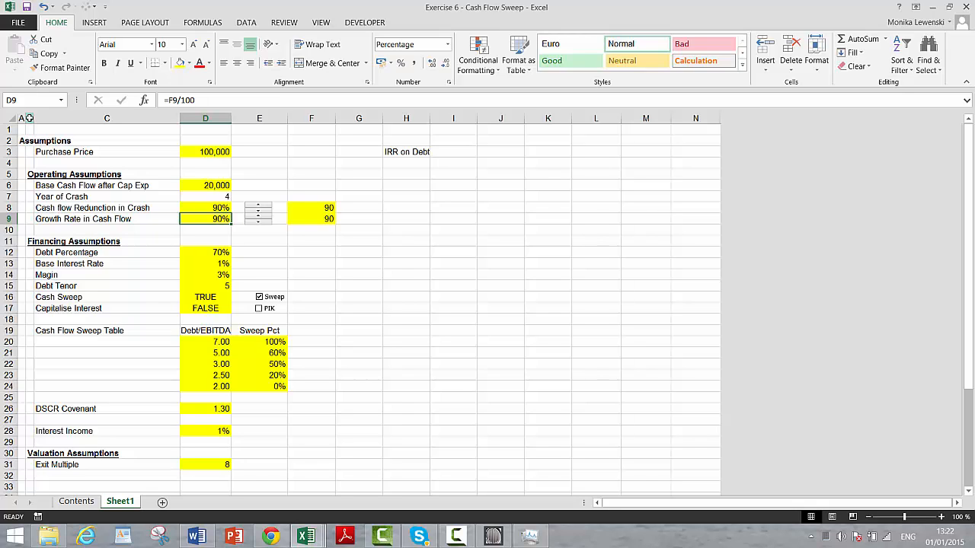
Enter 7 in F9 as the input behind the Growth Rate in Cash Flow percentage
{"action": "type", "text": "7"}
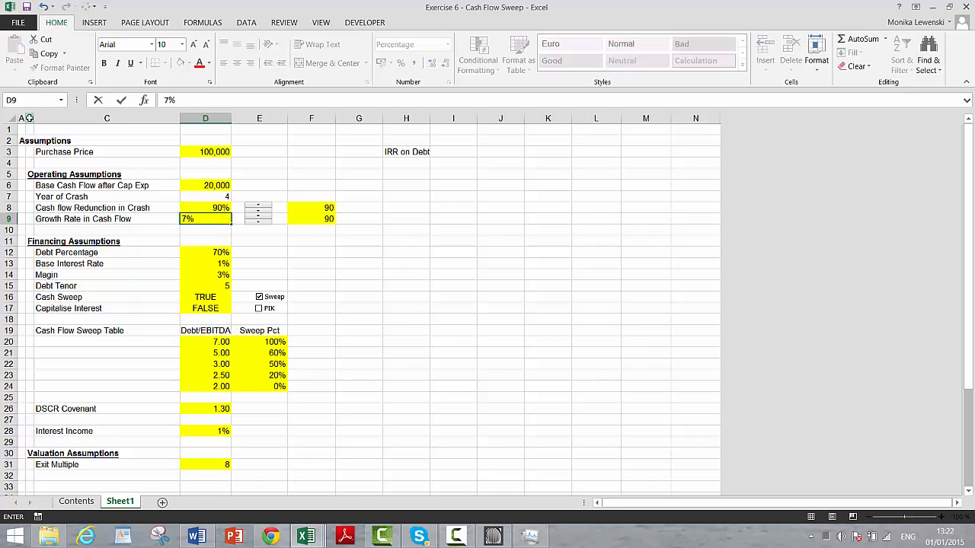
{"action": "key", "text": "Escape"}
{"action": "key", "text": "Right"}
{"action": "key", "text": "Right"}
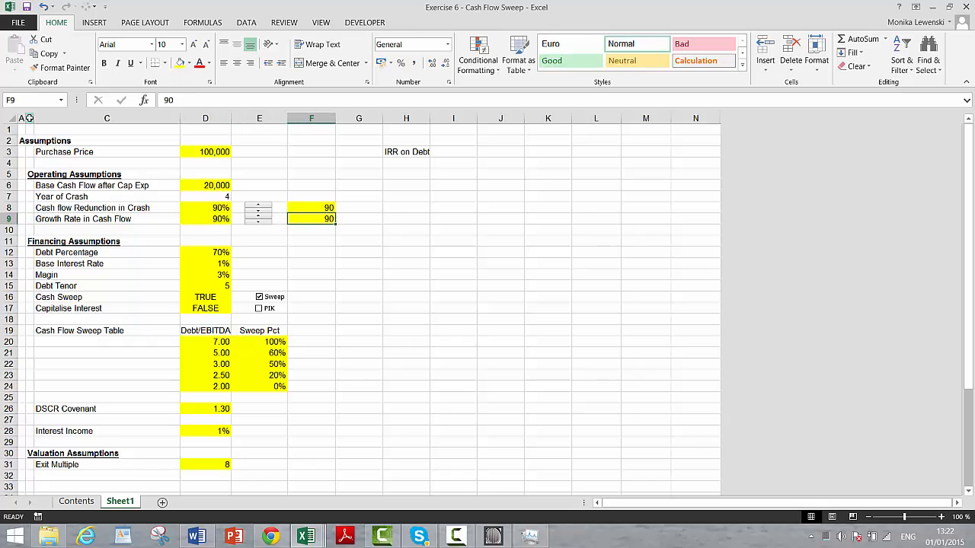
{"action": "type", "text": "7"}
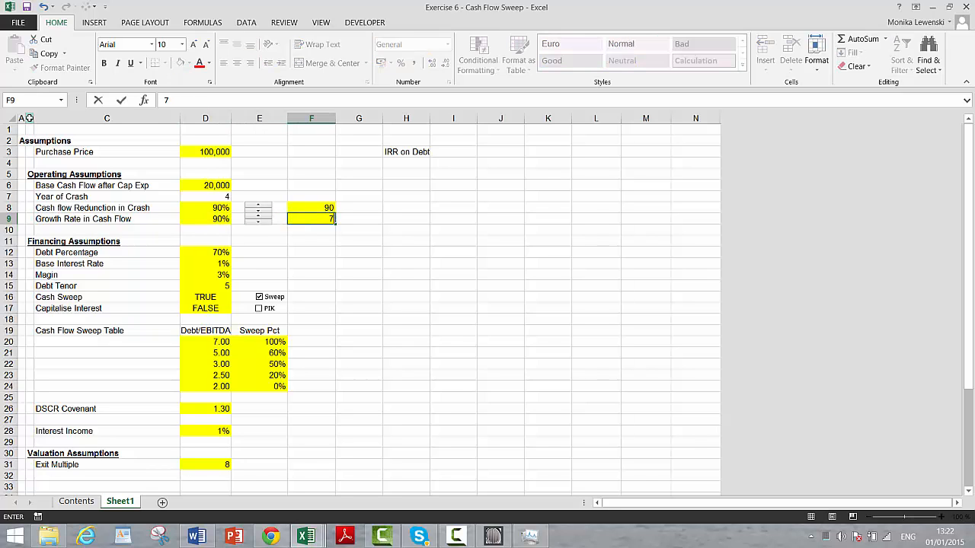
{"action": "key", "text": "Return"}
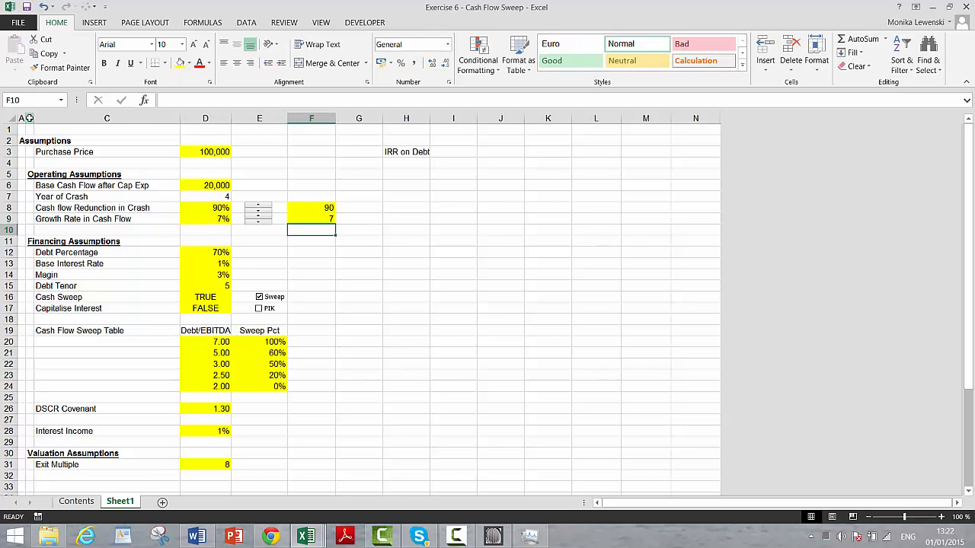
Relink the copied spinner in the Growth Rate in Cash Flow row to cell $F$9
{"action": "key", "text": "Up"}
{"action": "key", "text": "Left"}
{"action": "key", "text": "Left"}
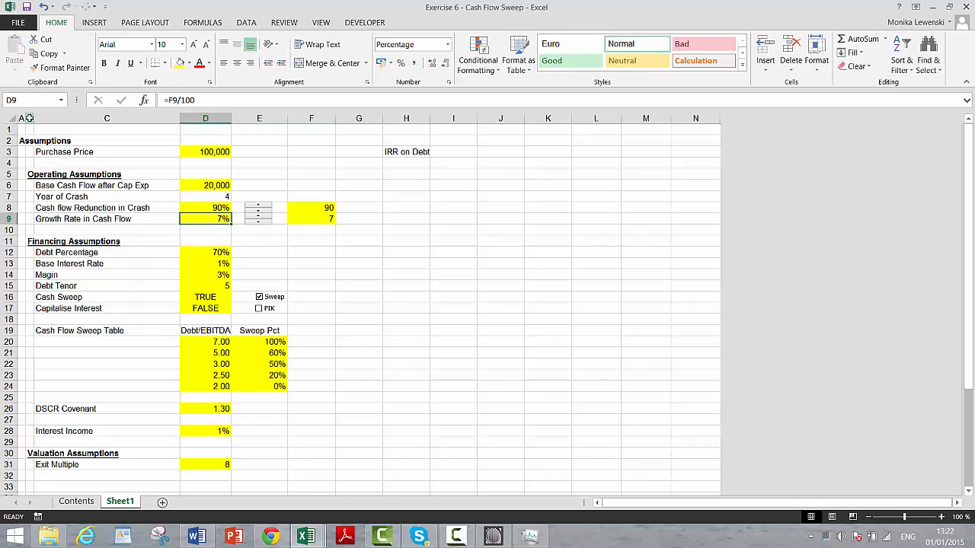
{"action": "key", "text": "Right"}
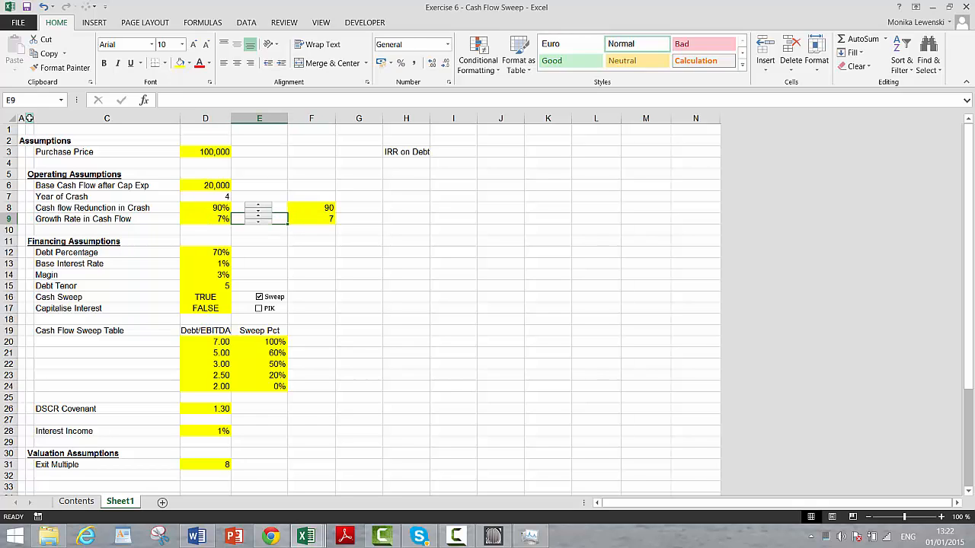
{"action": "right_click", "coordinate": [257, 220]}
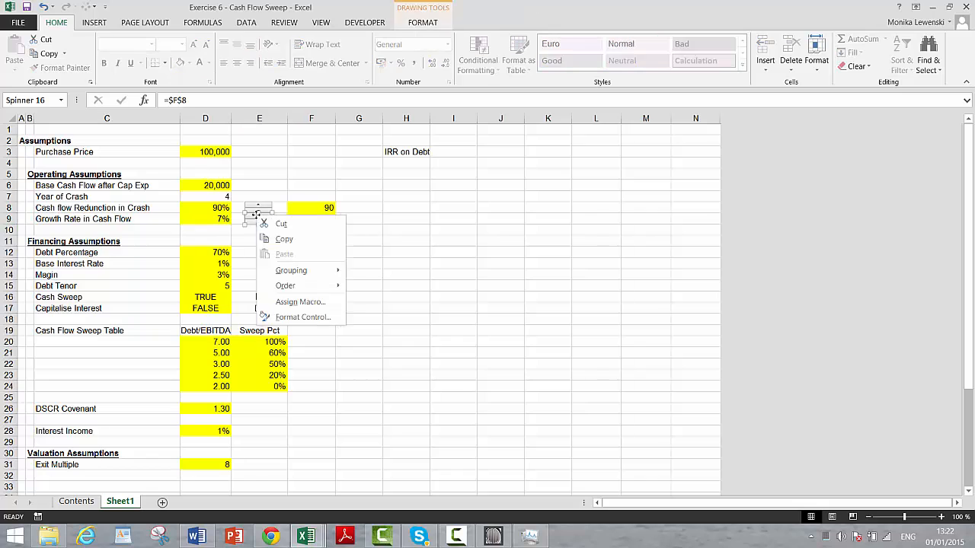
{"action": "left_click", "coordinate": [198, 102]}
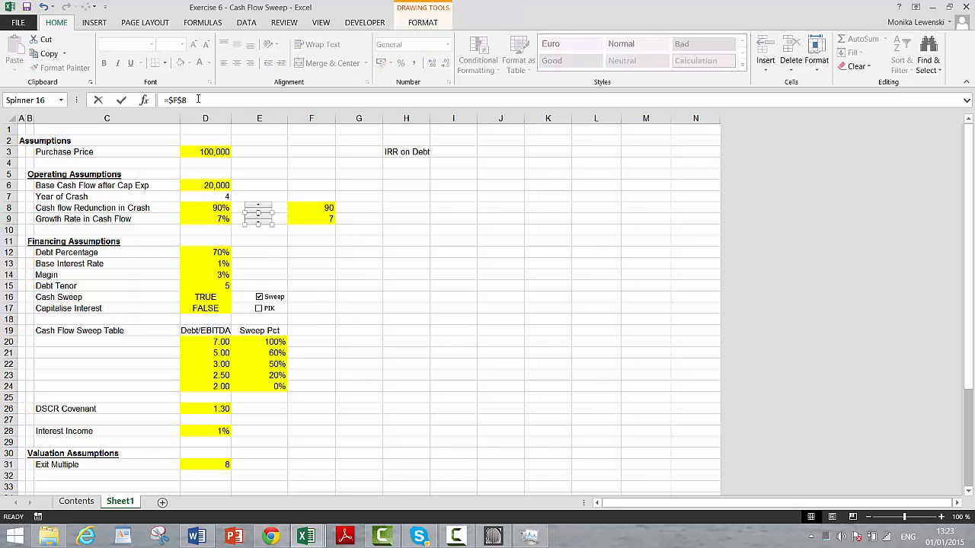
{"action": "key", "text": "BackSpace"}
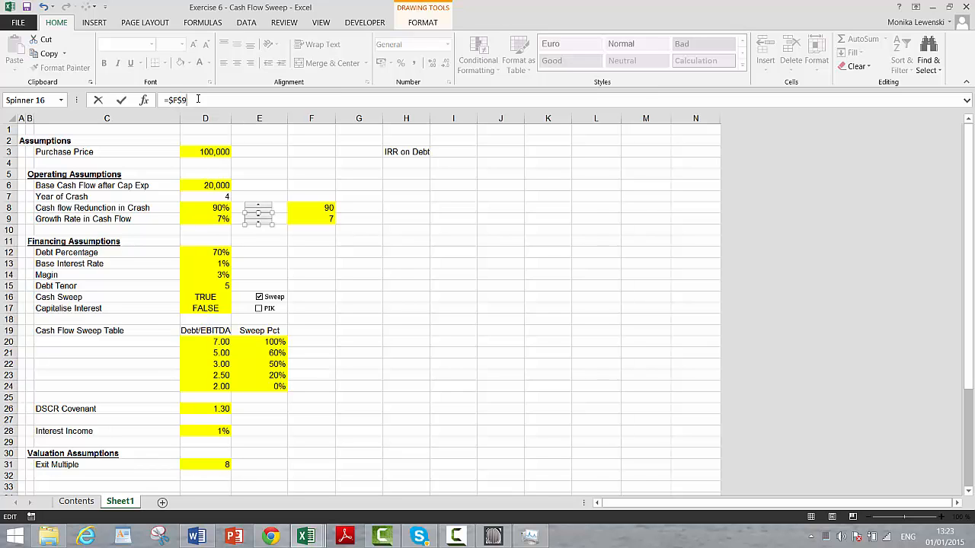
{"action": "left_click", "coordinate": [261, 254]}
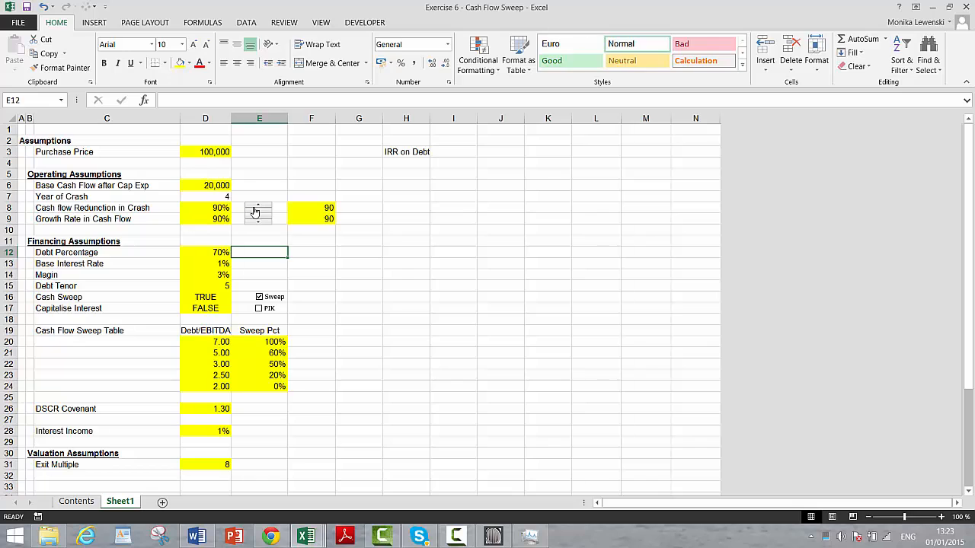
Select both spinners in column E and shrink them together so each fits within its own row
{"action": "left_click", "coordinate": [255, 212], "text": "ctrl"}
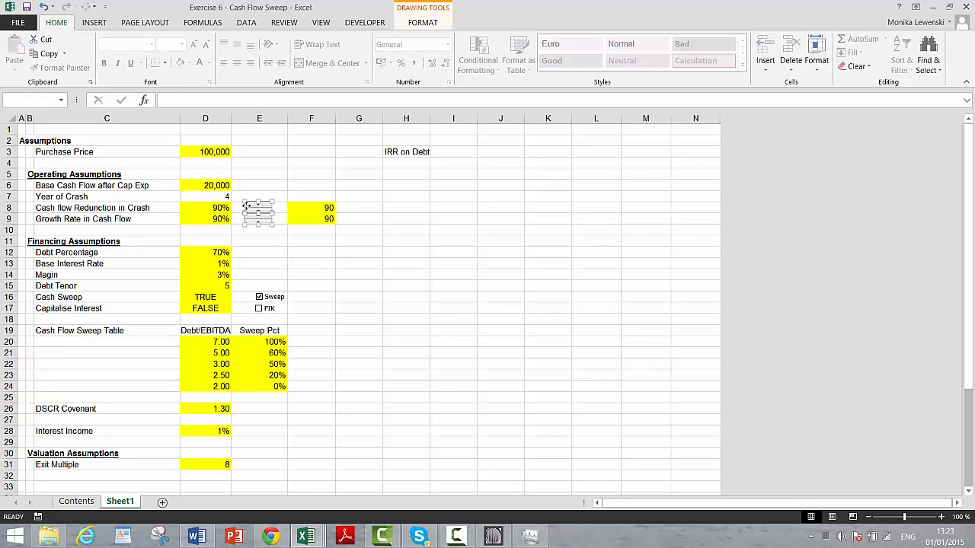
{"action": "left_click_drag", "start_coordinate": [242, 199], "coordinate": [253, 206]}
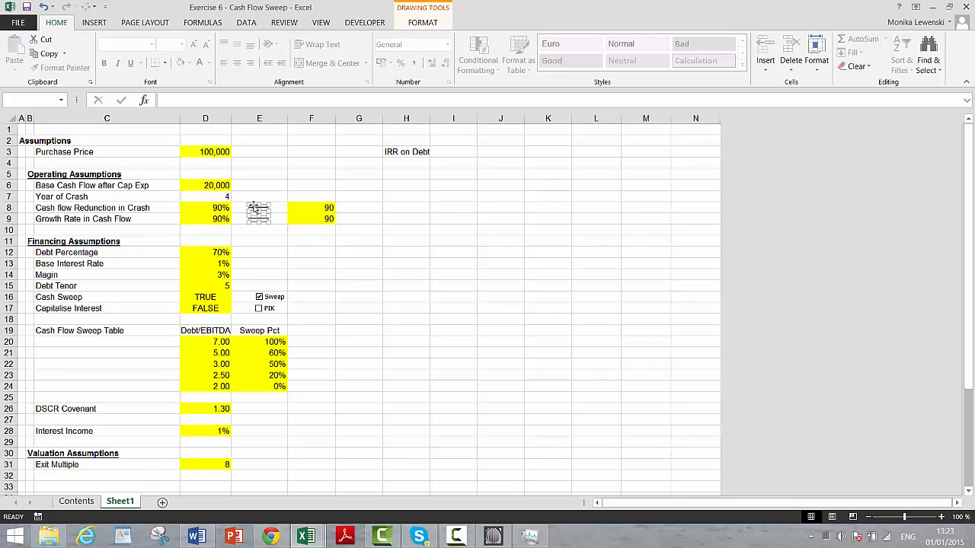
{"action": "left_click", "coordinate": [263, 240]}
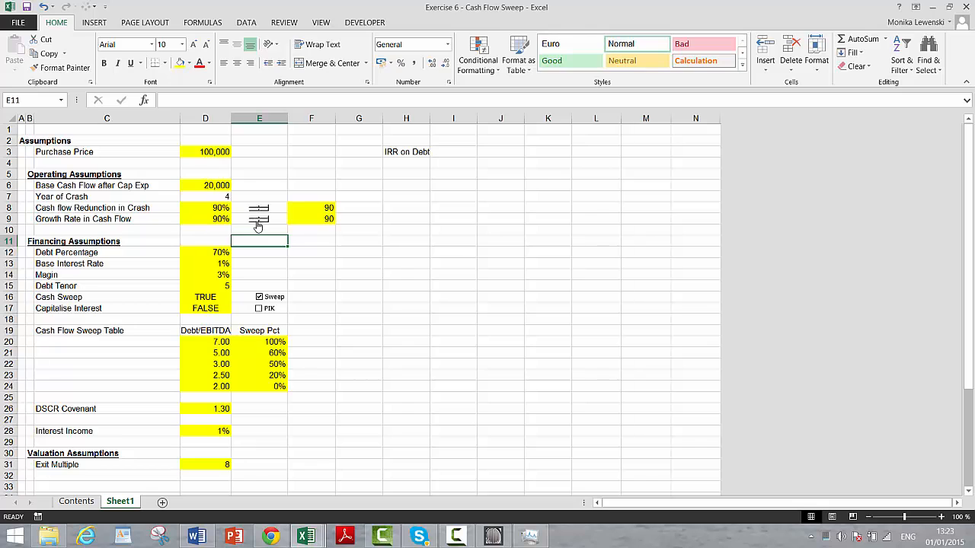
Set the Growth Rate in Cash Flow input in F9 to 7
{"action": "left_click", "coordinate": [314, 218]}
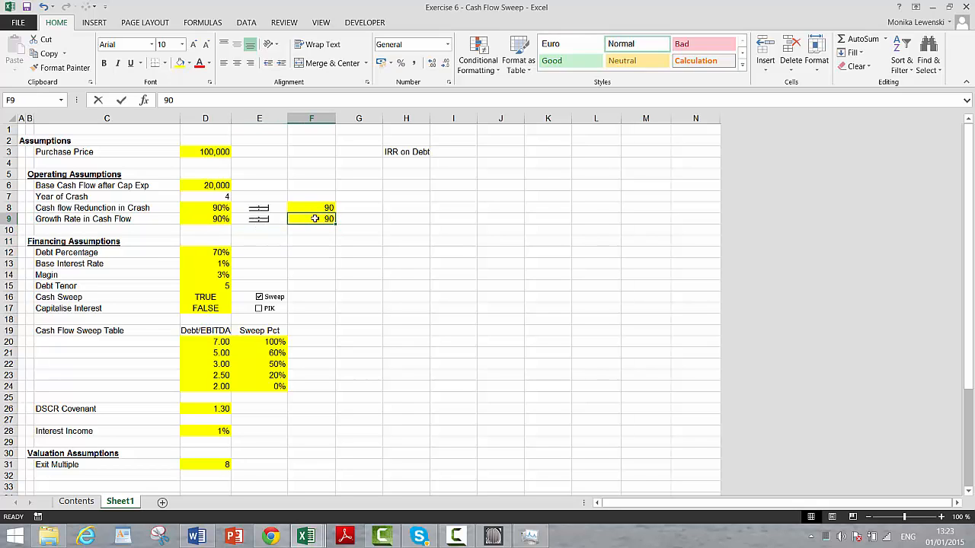
{"action": "type", "text": "7"}
{"action": "key", "text": "Return"}
{"action": "left_click", "coordinate": [315, 219]}
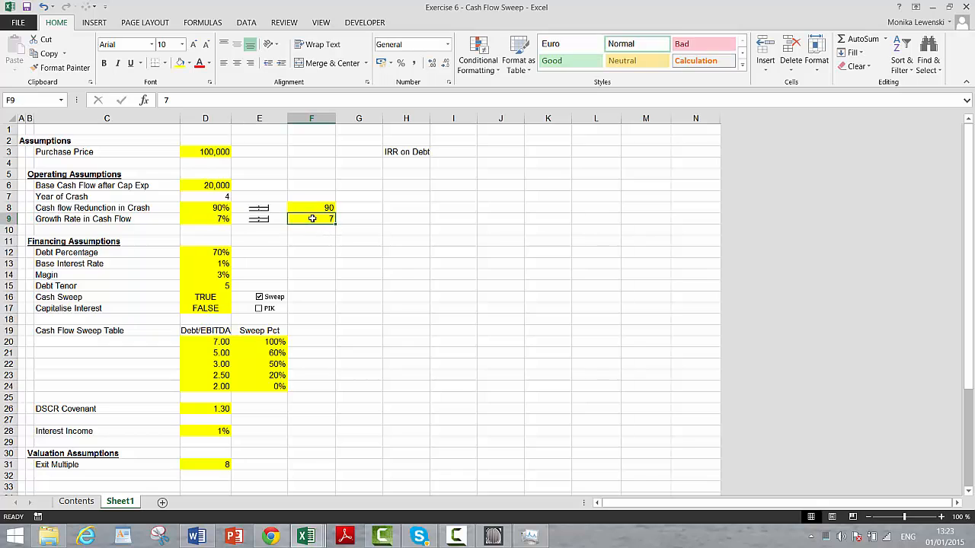
Test the Growth Rate in Cash Flow spinner in both directions, finishing back at 7
{"action": "left_click", "coordinate": [261, 221]}
{"action": "left_click", "coordinate": [260, 221]}
{"action": "left_click", "coordinate": [259, 223]}
{"action": "left_click", "coordinate": [259, 222]}
{"action": "left_click", "coordinate": [259, 218]}
{"action": "left_click", "coordinate": [259, 217]}
{"action": "left_click", "coordinate": [259, 222]}
Lower the cash flow reduction in crash to 44% using its spinner
{"action": "left_click", "coordinate": [214, 194]}
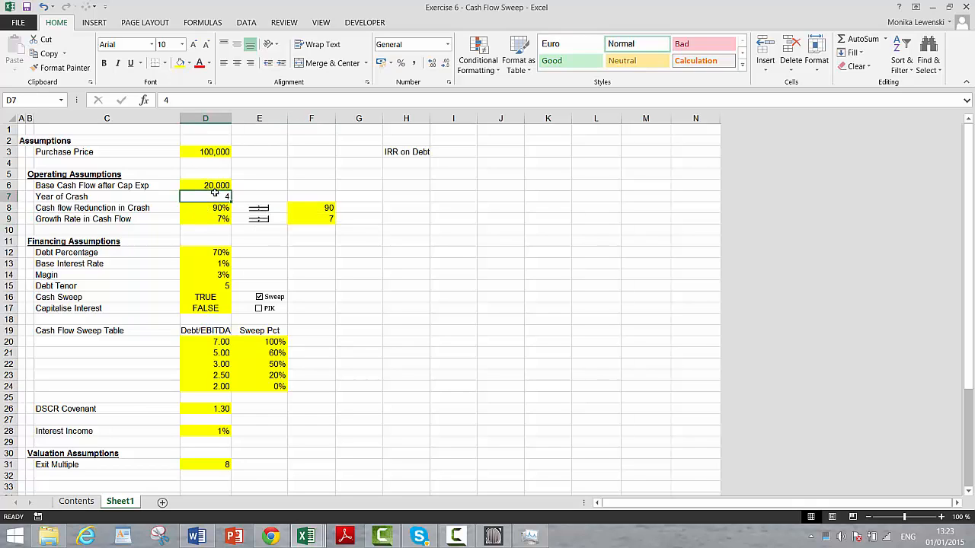
{"action": "left_click", "coordinate": [215, 189]}
{"action": "left_click", "coordinate": [215, 194]}
{"action": "key", "text": "Down"}
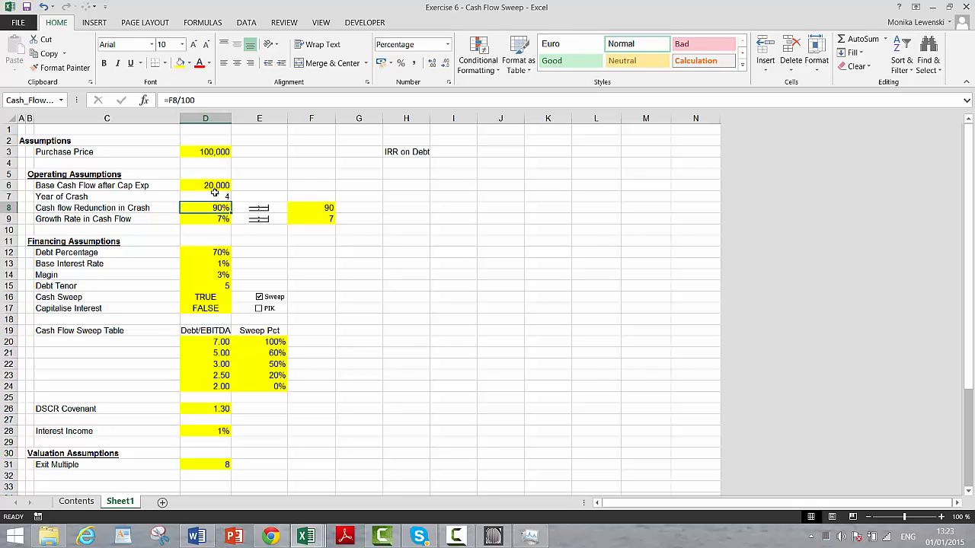
{"action": "left_click", "coordinate": [259, 216]}
{"action": "left_click", "coordinate": [259, 216]}
{"action": "left_click", "coordinate": [258, 216]}
{"action": "left_click", "coordinate": [258, 216]}
{"action": "left_click", "coordinate": [273, 238]}
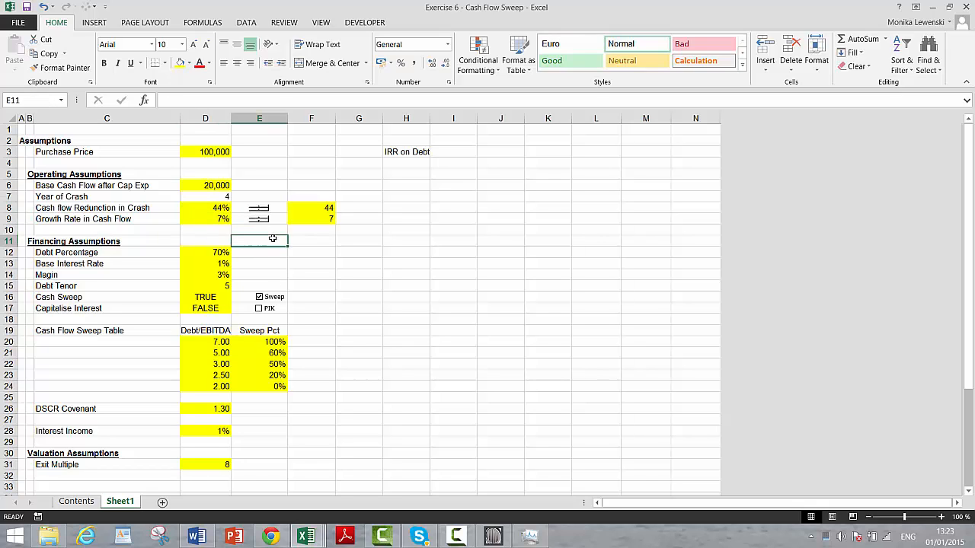
Delete the five surplus blank rows from row 33 down, leaving one blank row between Exit Multiple and Period
{"action": "key", "text": "Down"}
{"action": "key", "text": "Down"}
{"action": "key", "text": "Down"}
{"action": "key", "text": "Left"}
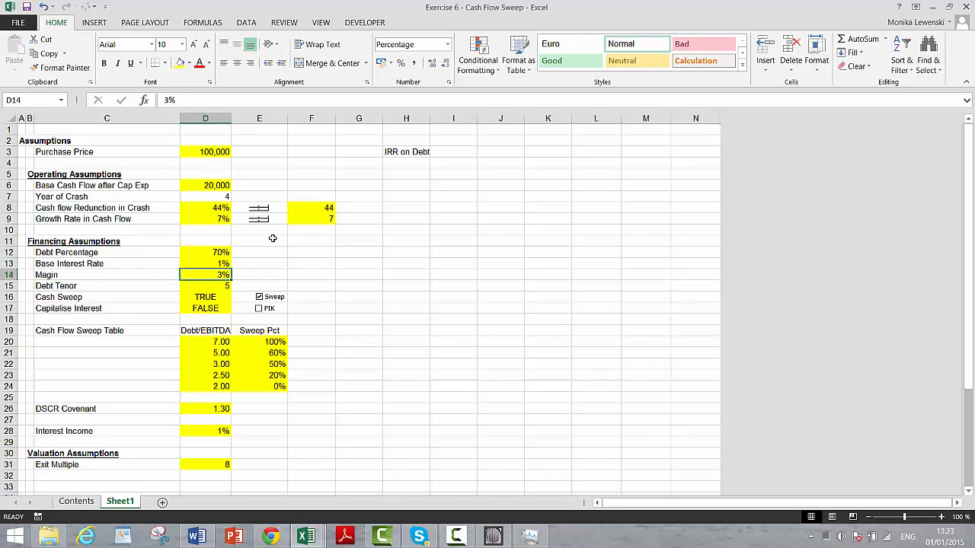
{"action": "key", "text": "Down"}
{"action": "key", "text": "Down"}
{"action": "key", "text": "Down"}
{"action": "key", "text": "Down"}
{"action": "key", "text": "Down"}
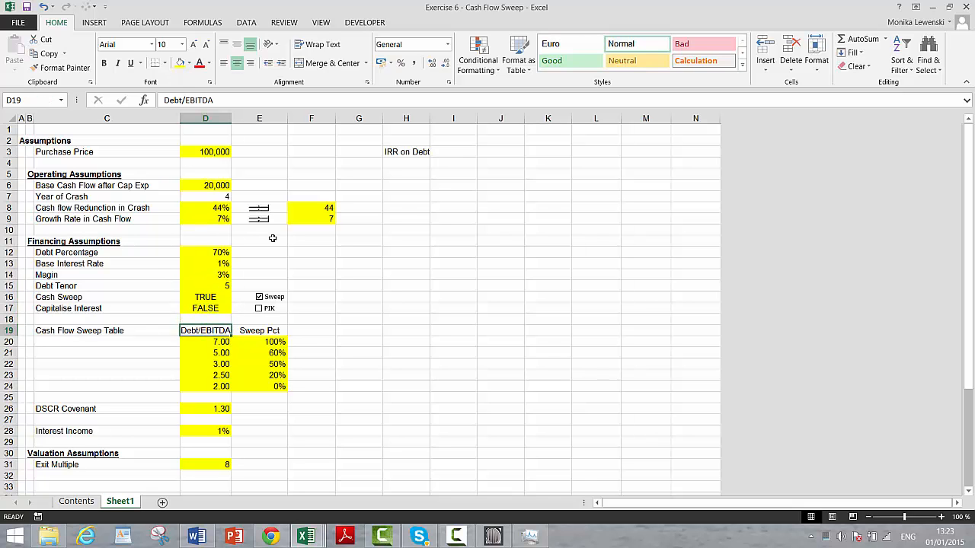
{"action": "key", "text": "Down"}
{"action": "key", "text": "Down"}
{"action": "key", "text": "Down"}
{"action": "key", "text": "Down"}
{"action": "key", "text": "Down"}
{"action": "key", "text": "Down"}
{"action": "key", "text": "Down"}
{"action": "key", "text": "Down"}
{"action": "key", "text": "Down"}
{"action": "key", "text": "Down"}
{"action": "key", "text": "Down"}
{"action": "key", "text": "Down"}
{"action": "key", "text": "Down"}
{"action": "key", "text": "Down"}
{"action": "key", "text": "Down"}
{"action": "key", "text": "Down"}
{"action": "key", "text": "Down"}
{"action": "key", "text": "Down"}
{"action": "key", "text": "Down"}
{"action": "key", "text": "Down"}
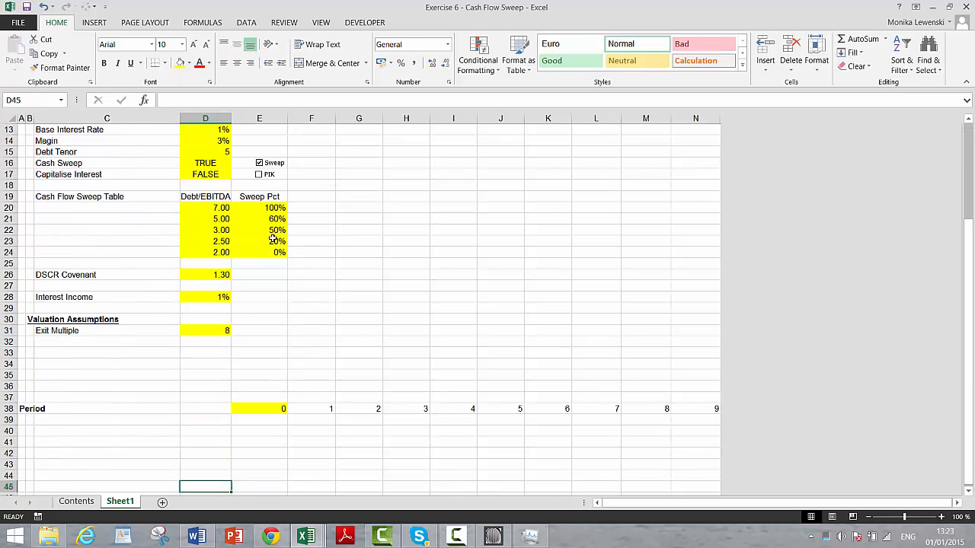
{"action": "key", "text": "Up"}
{"action": "key", "text": "Up"}
{"action": "key", "text": "Up"}
{"action": "key", "text": "Up"}
{"action": "key", "text": "Up"}
{"action": "key", "text": "Up"}
{"action": "key", "text": "Up"}
{"action": "key", "text": "Up"}
{"action": "key", "text": "Up"}
{"action": "key", "text": "Up"}
{"action": "key", "text": "Up"}
{"action": "key", "text": "Up"}
{"action": "key", "text": "Left"}
{"action": "key", "text": "Left"}
{"action": "key", "text": "Left"}
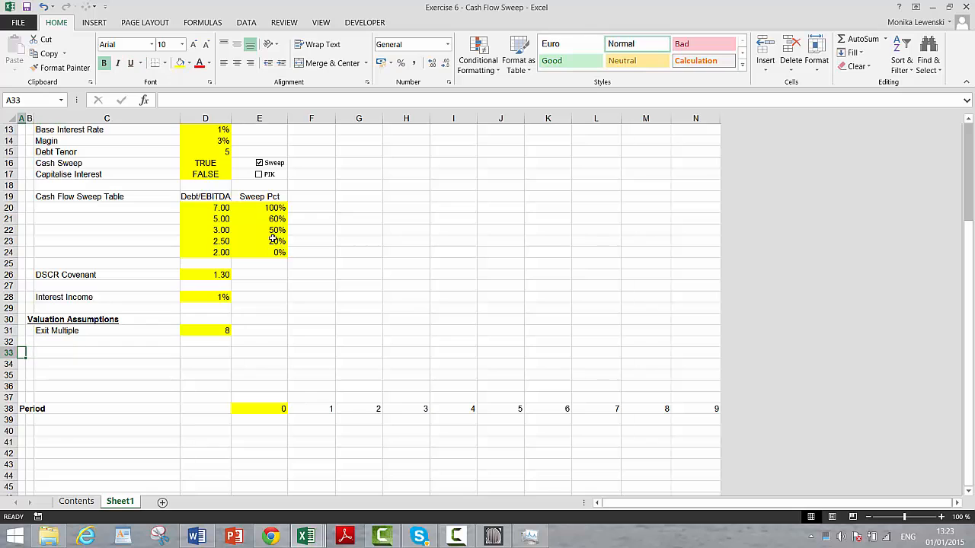
{"action": "key", "text": "shift+space"}
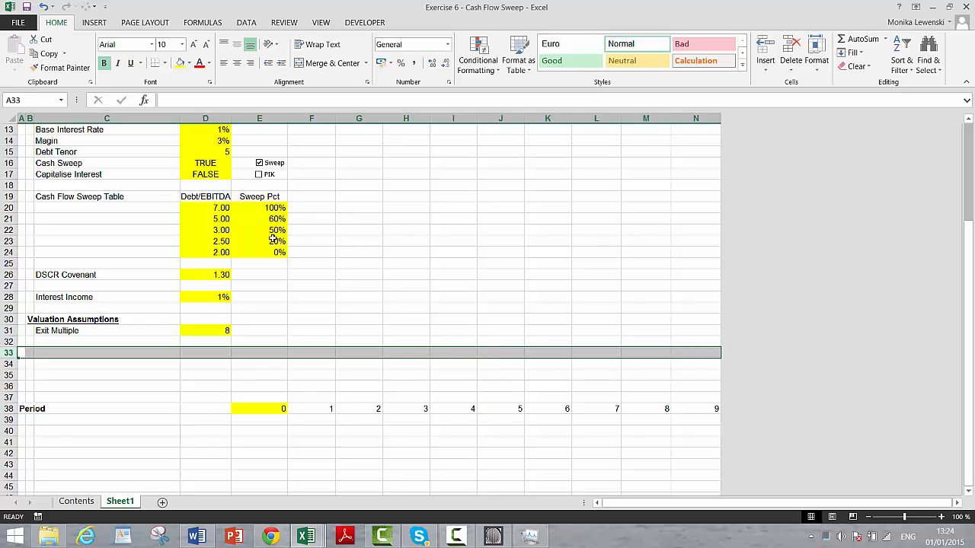
{"action": "key", "text": "ctrl+minus"}
{"action": "key", "text": "ctrl+minus"}
{"action": "key", "text": "ctrl+minus"}
{"action": "key", "text": "ctrl+minus"}
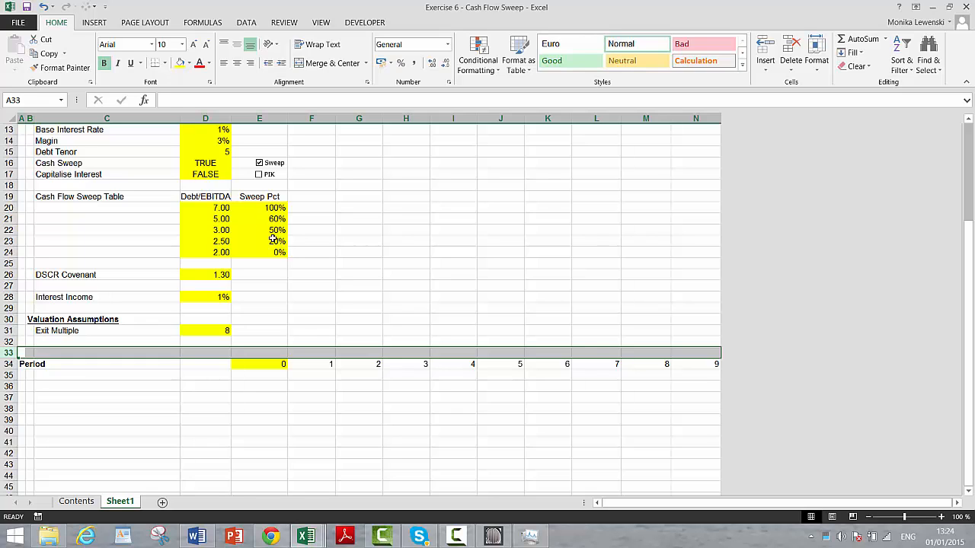
{"action": "key", "text": "ctrl+minus"}
Add a bold, underlined section heading "Operations" in B35, below the Period row
{"action": "key", "text": "Down"}
{"action": "key", "text": "Down"}
{"action": "key", "text": "Down"}
{"action": "key", "text": "Up"}
{"action": "key", "text": "Up"}
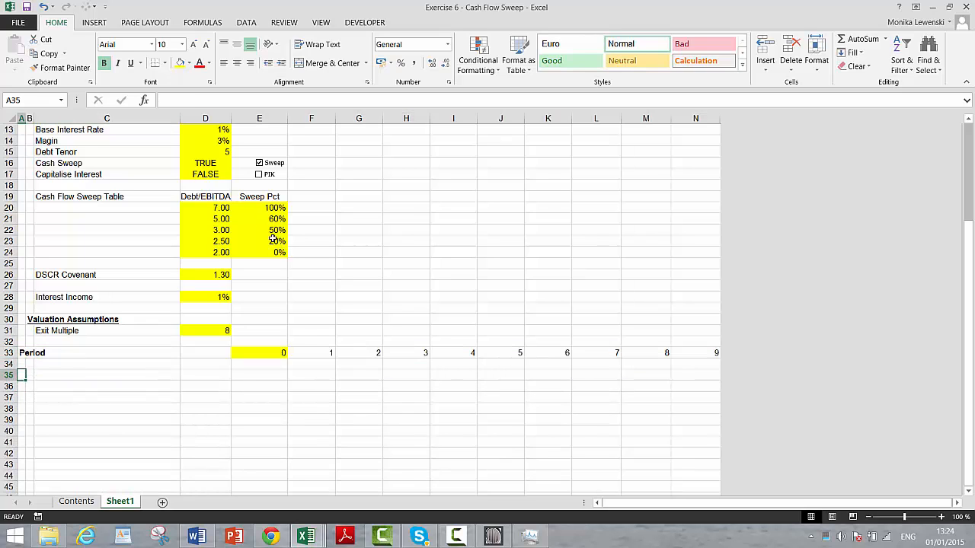
{"action": "key", "text": "Down"}
{"action": "key", "text": "Right"}
{"action": "key", "text": "ctrl+u"}
{"action": "type", "text": "Operati"}
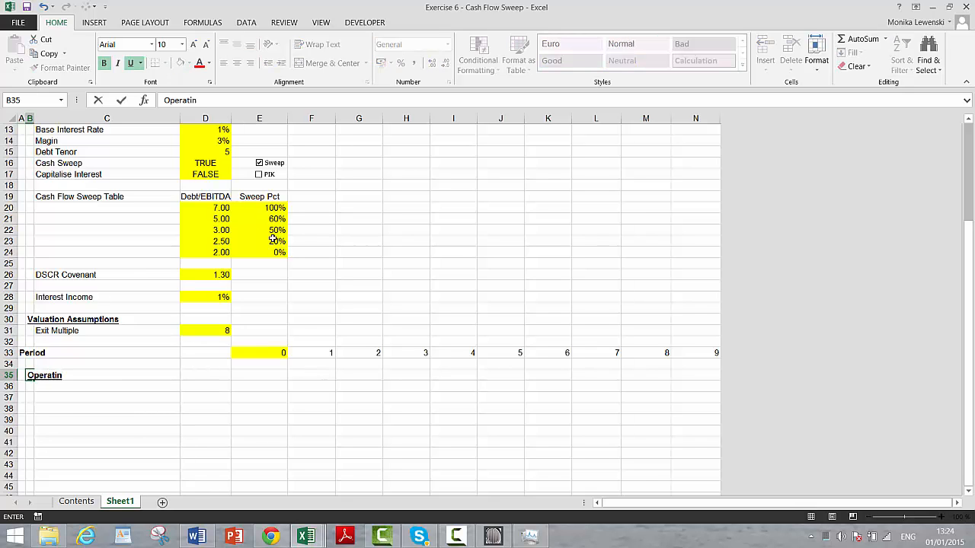
{"action": "type", "text": "ons"}
{"action": "key", "text": "Return"}
{"action": "key", "text": "Right"}
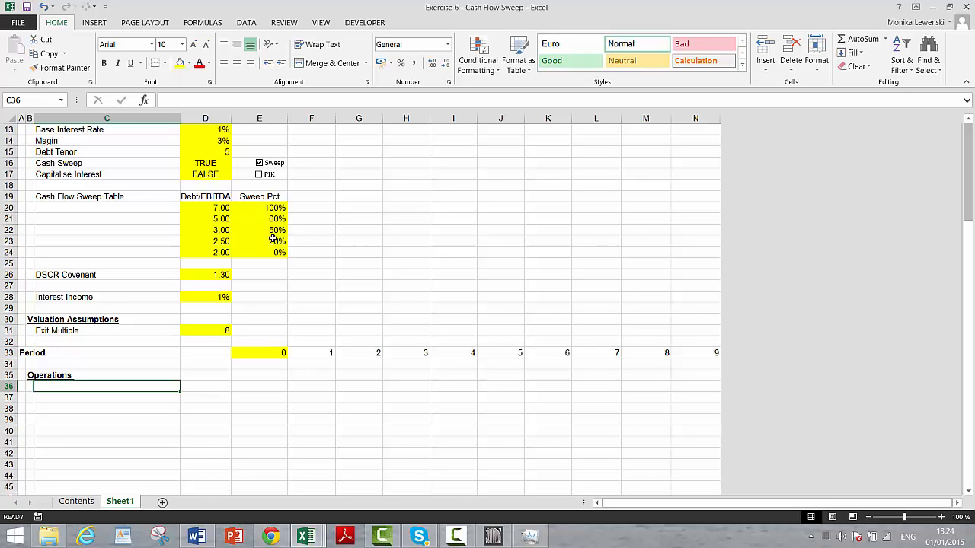
Label C36 as "Base Cash Flow" under the Operations heading
{"action": "type", "text": "Base"}
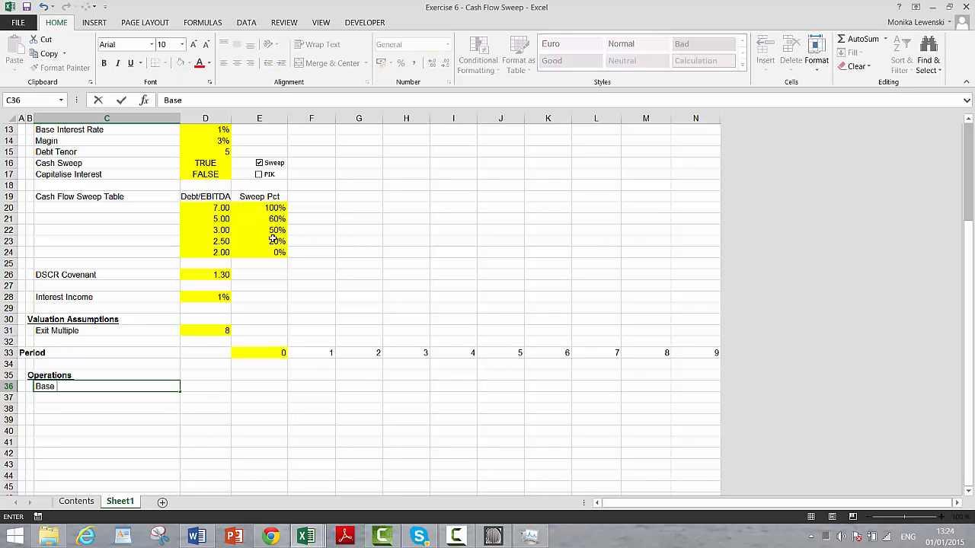
{"action": "type", "text": " Cash Flow"}
{"action": "key", "text": "Return"}
{"action": "key", "text": "Up"}
Insert a new column at E, ahead of the period 0 column
{"action": "key", "text": "Right"}
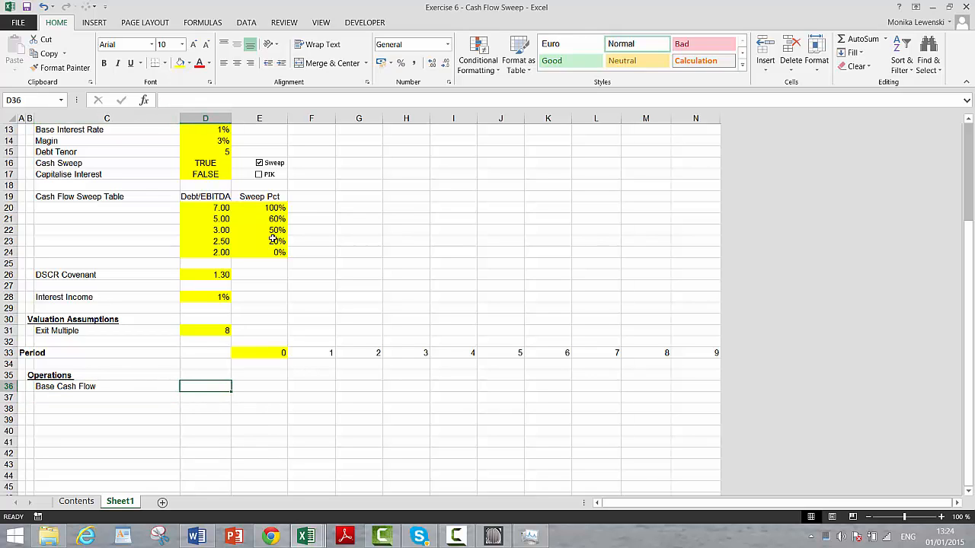
{"action": "key", "text": "Right"}
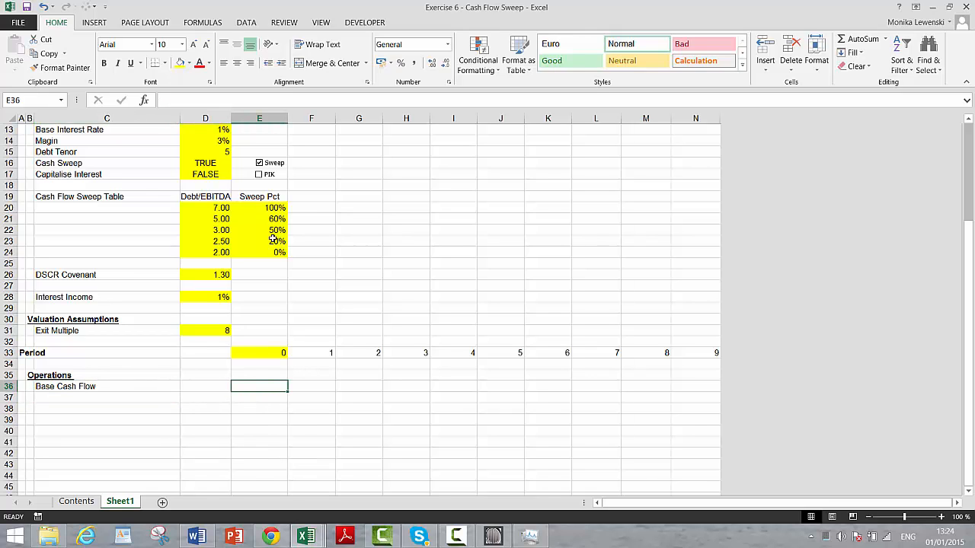
{"action": "key", "text": "ctrl+space"}
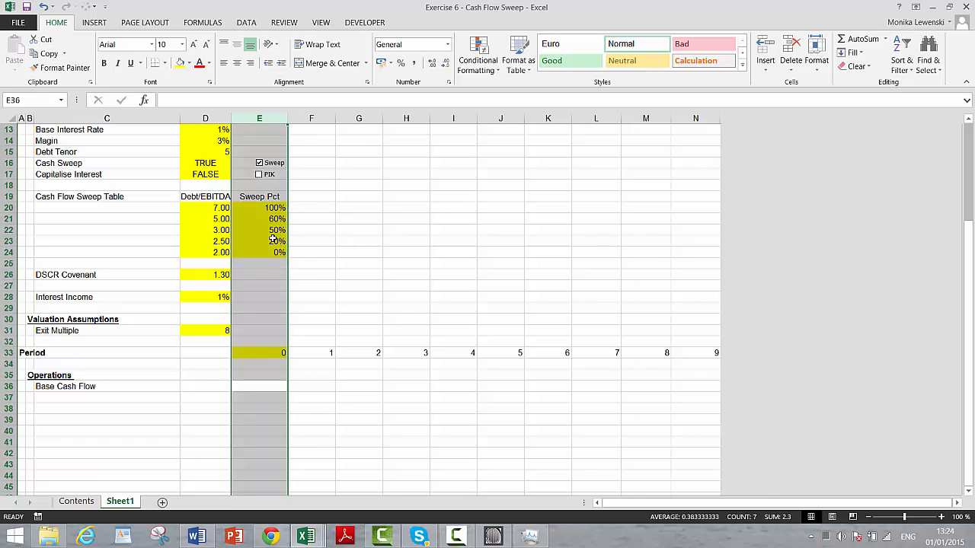
{"action": "key", "text": "ctrl+shift+plus"}
Move the Sweep Pct header and its percentages from F19:F24 to E19:E24, beside the Debt/EBITDA values
{"action": "key", "text": "Up"}
{"action": "key", "text": "Up"}
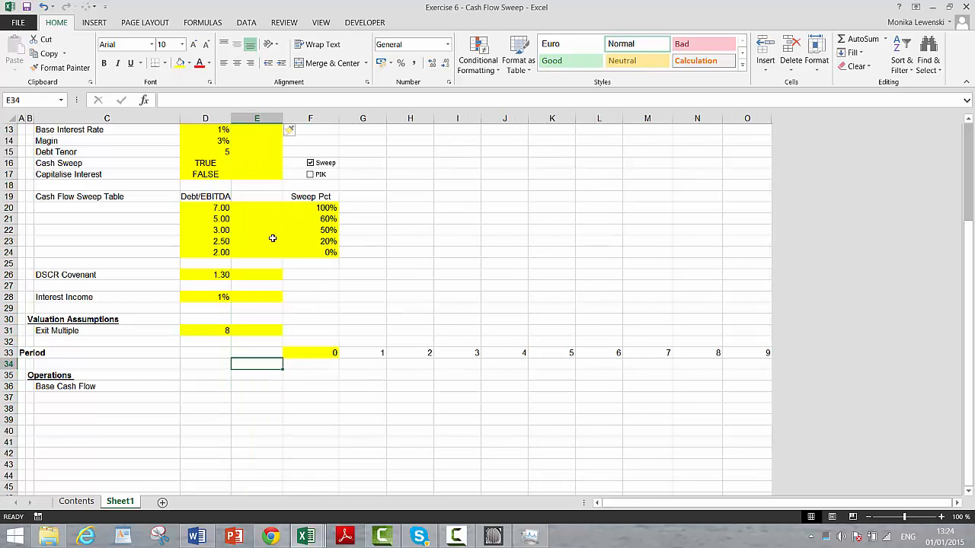
{"action": "key", "text": "Up"}
{"action": "key", "text": "Up"}
{"action": "key", "text": "Up"}
{"action": "key", "text": "Up"}
{"action": "key", "text": "Up"}
{"action": "key", "text": "Up"}
{"action": "key", "text": "Up"}
{"action": "key", "text": "Up"}
{"action": "key", "text": "Up"}
{"action": "key", "text": "Up"}
{"action": "key", "text": "Up"}
{"action": "key", "text": "Up"}
{"action": "key", "text": "Up"}
{"action": "key", "text": "Up"}
{"action": "key", "text": "Up"}
{"action": "key", "text": "Right"}
{"action": "key", "text": "shift+Down"}
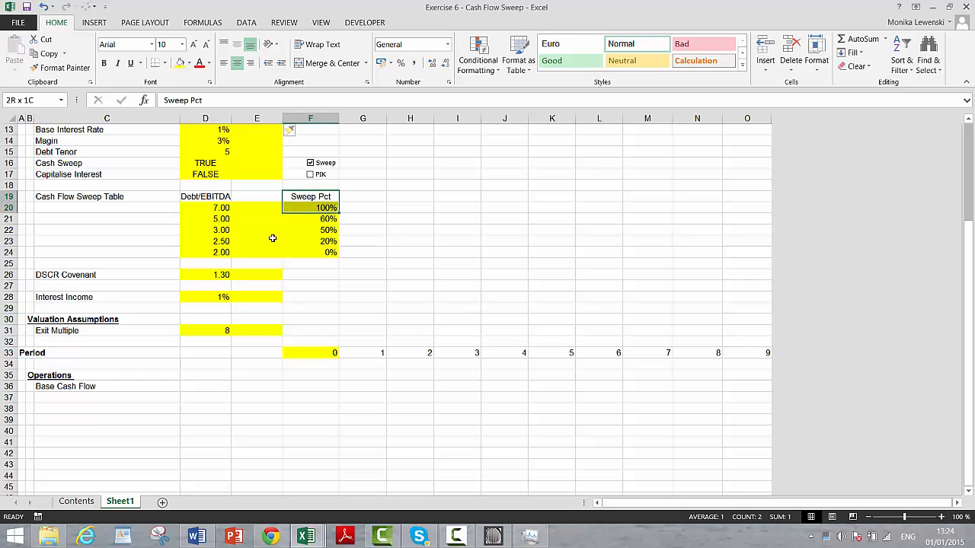
{"action": "key", "text": "shift+Down"}
{"action": "key", "text": "shift+Down"}
{"action": "key", "text": "shift+Down"}
{"action": "key", "text": "shift+Down"}
{"action": "key", "text": "ctrl+c"}
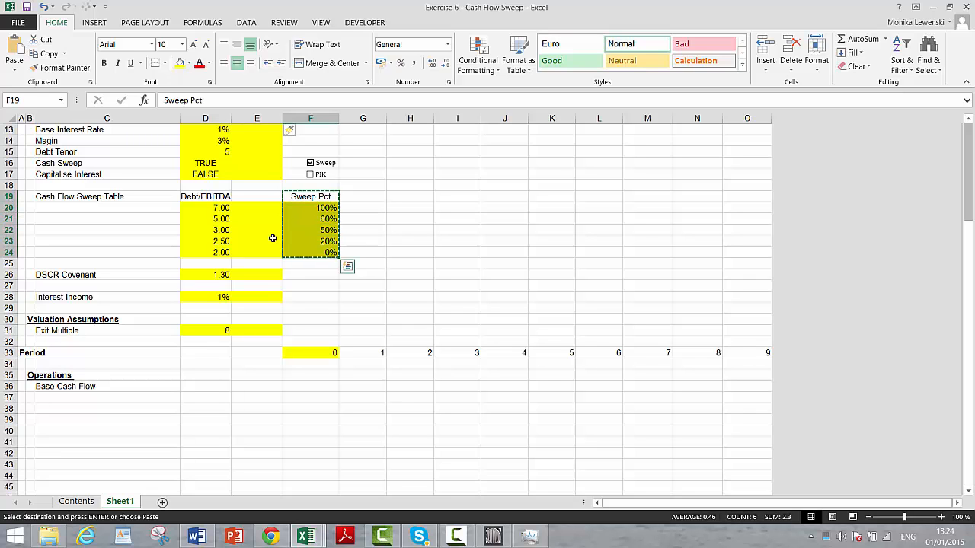
{"action": "key", "text": "Left"}
{"action": "key", "text": "ctrl+v"}
{"action": "key", "text": "shift+BackSpace"}
Clear the yellow fill from E3:E17 by copying the format of blank cell E1 onto it
{"action": "key", "text": "Up"}
{"action": "key", "text": "Up"}
{"action": "key", "text": "Up"}
{"action": "key", "text": "Up"}
{"action": "key", "text": "Up"}
{"action": "key", "text": "Up"}
{"action": "key", "text": "Up"}
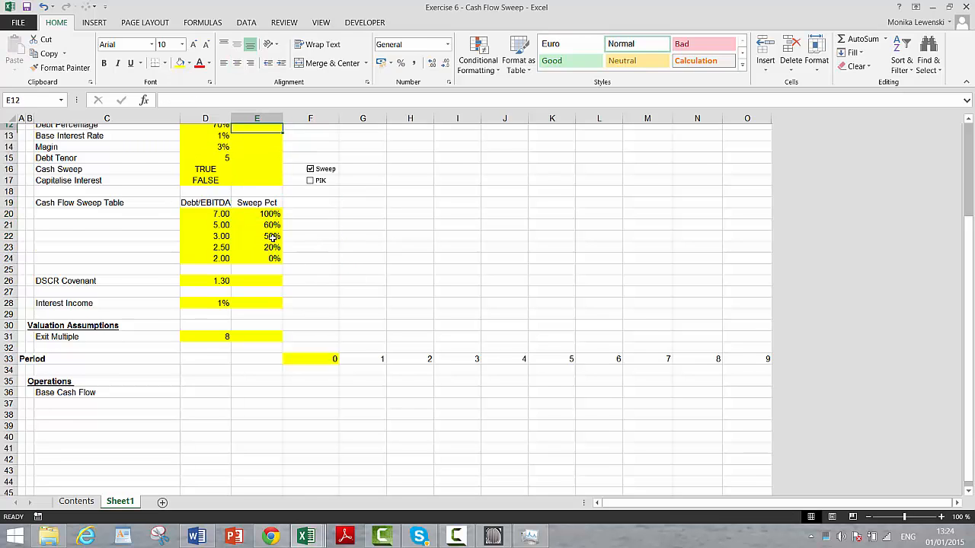
{"action": "key", "text": "Up"}
{"action": "key", "text": "Up"}
{"action": "key", "text": "Up"}
{"action": "key", "text": "Up"}
{"action": "key", "text": "Up"}
{"action": "key", "text": "Up"}
{"action": "key", "text": "Up"}
{"action": "key", "text": "Up"}
{"action": "key", "text": "Up"}
{"action": "key", "text": "Up"}
{"action": "key", "text": "Up"}
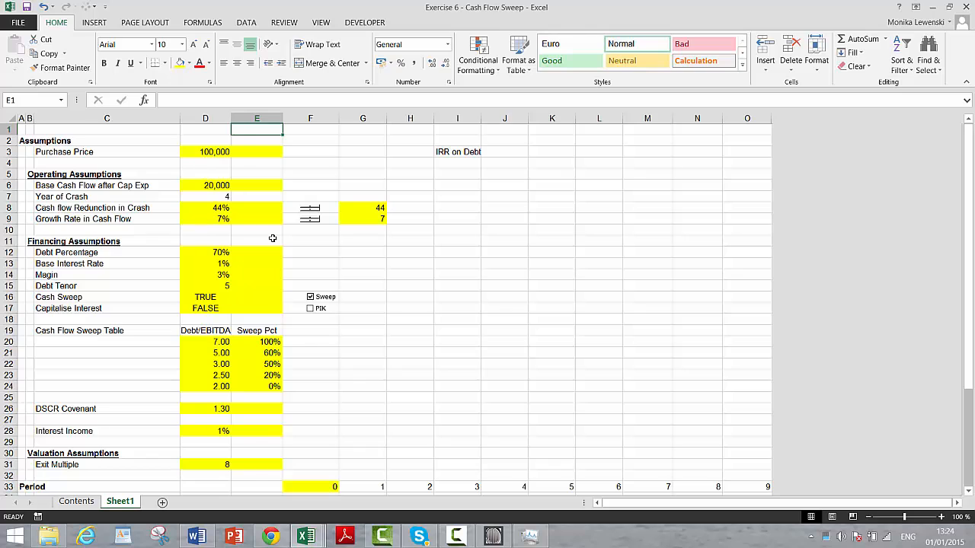
{"action": "left_click", "coordinate": [34, 69]}
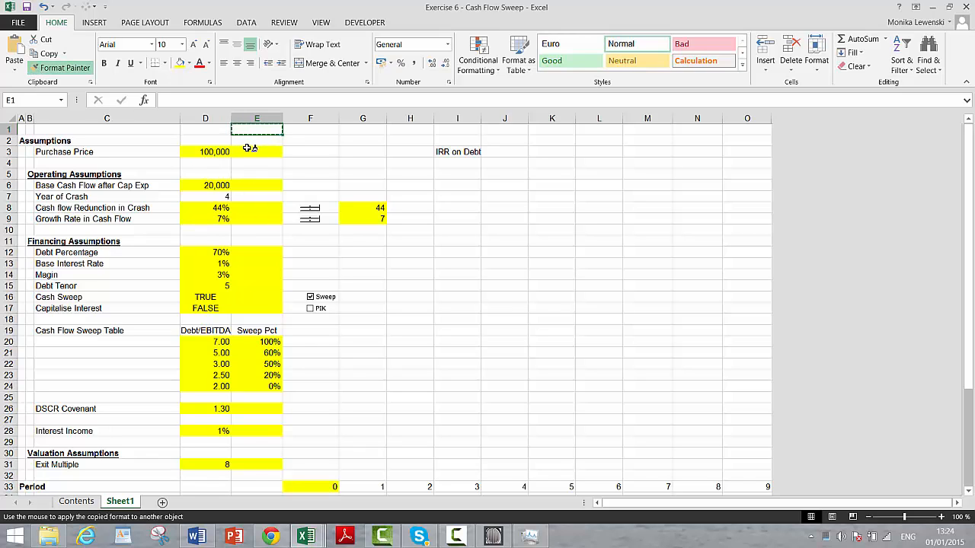
{"action": "left_click_drag", "start_coordinate": [256, 149], "coordinate": [254, 308]}
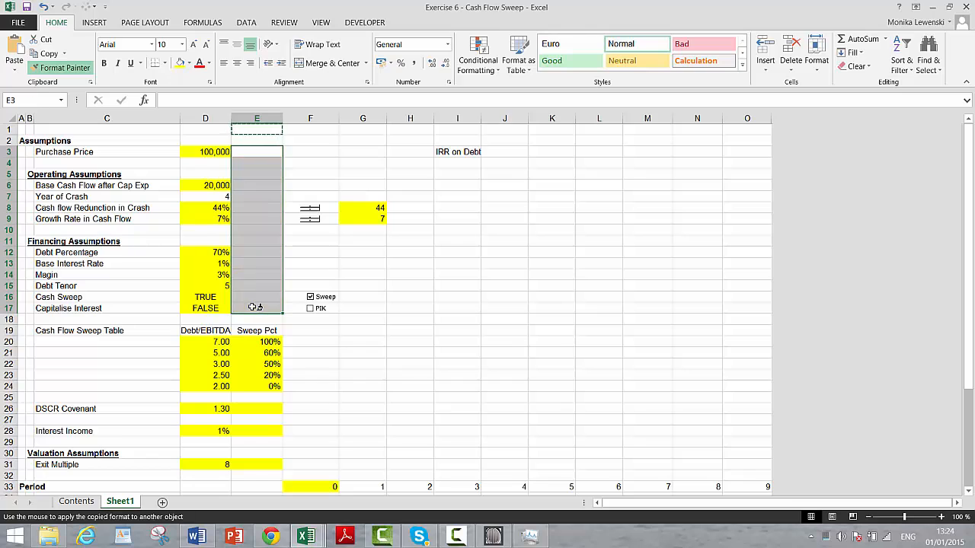
{"action": "left_click", "coordinate": [322, 394]}
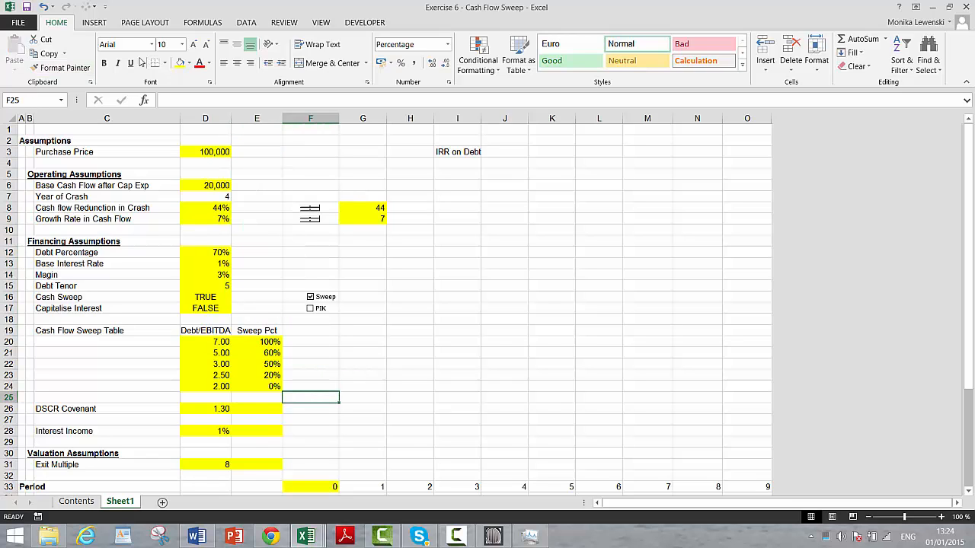
Clear the yellow fill from E26:E31 by copying the format of blank cell F25 onto it
{"action": "left_click", "coordinate": [64, 69]}
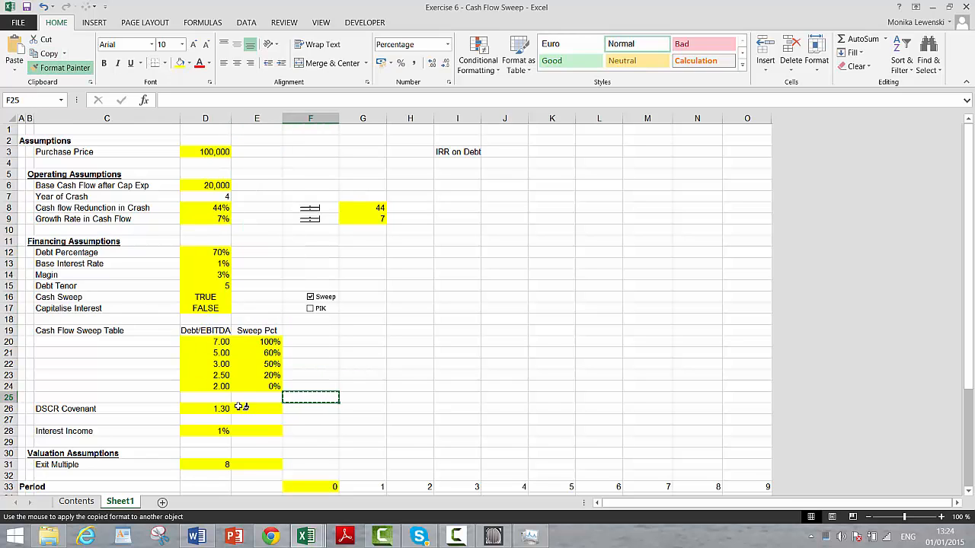
{"action": "left_click_drag", "start_coordinate": [252, 408], "coordinate": [253, 464]}
{"action": "left_click", "coordinate": [355, 402]}
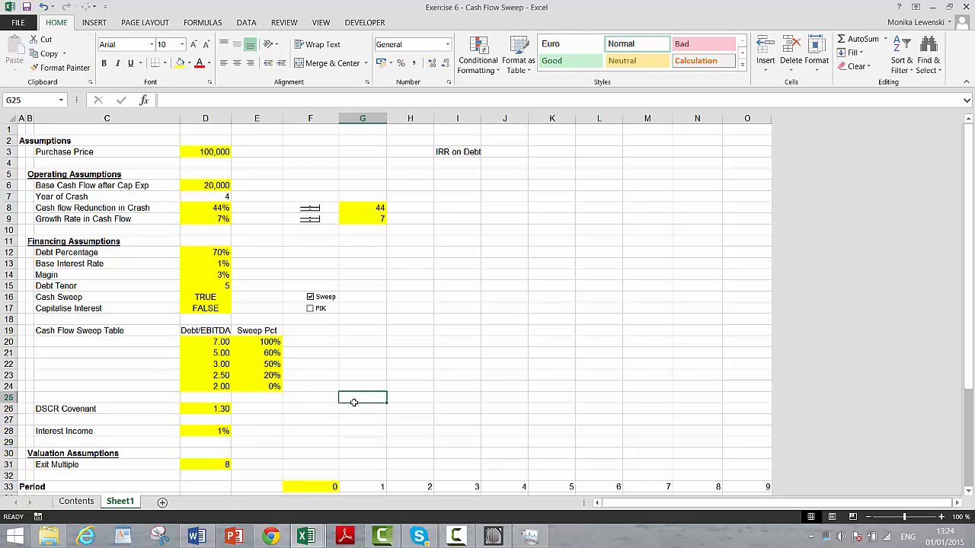
Link D36 in the Base Cash Flow row to the Base Cash Flow after Cap Exp assumption in D6
{"action": "key", "text": "Down"}
{"action": "key", "text": "Down"}
{"action": "key", "text": "Left"}
{"action": "key", "text": "Left"}
{"action": "key", "text": "Left"}
{"action": "key", "text": "Down"}
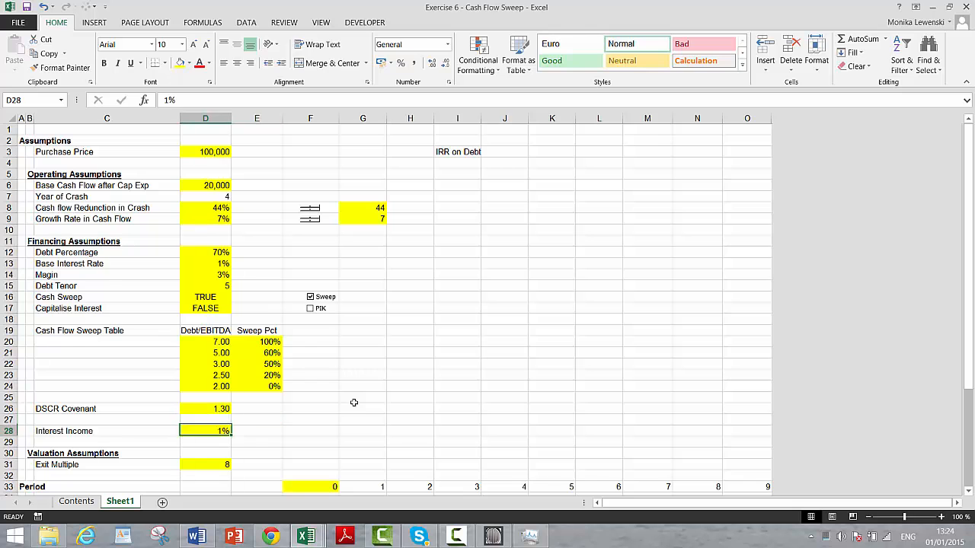
{"action": "key", "text": "Down"}
{"action": "key", "text": "Down"}
{"action": "key", "text": "Down"}
{"action": "key", "text": "Down"}
{"action": "key", "text": "Down"}
{"action": "key", "text": "Down"}
{"action": "key", "text": "Down"}
{"action": "key", "text": "Down"}
{"action": "key", "text": "Down"}
{"action": "key", "text": "Down"}
{"action": "key", "text": "Down"}
{"action": "key", "text": "Down"}
{"action": "key", "text": "Down"}
{"action": "key", "text": "Up"}
{"action": "key", "text": "Up"}
{"action": "key", "text": "Up"}
{"action": "key", "text": "Up"}
{"action": "key", "text": "Up"}
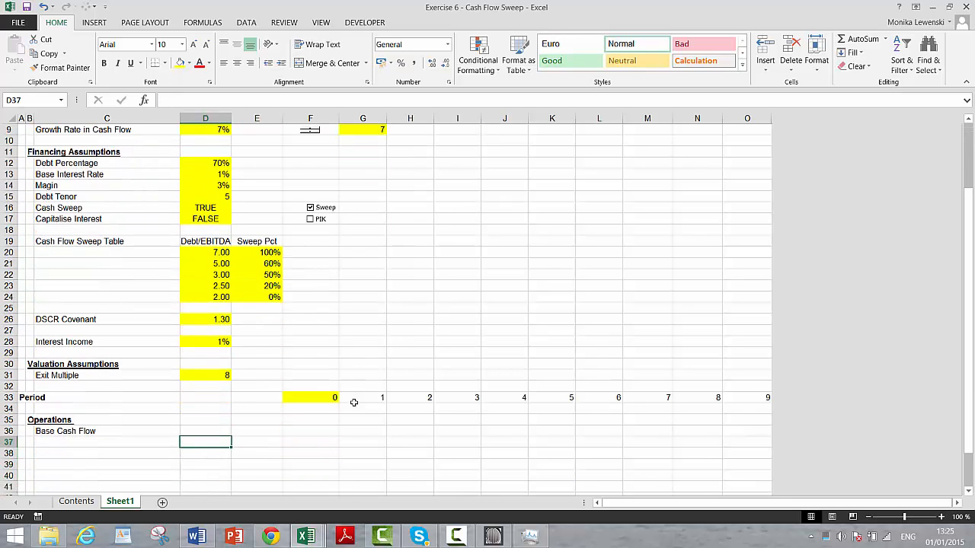
{"action": "type", "text": "="}
{"action": "key", "text": "Page_Up"}
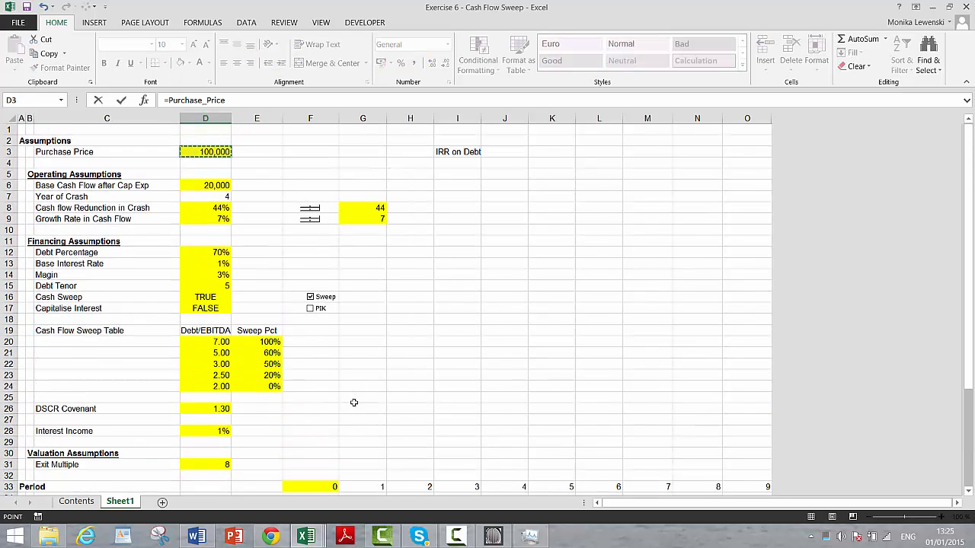
{"action": "key", "text": "Down"}
{"action": "key", "text": "Down"}
{"action": "key", "text": "Return"}
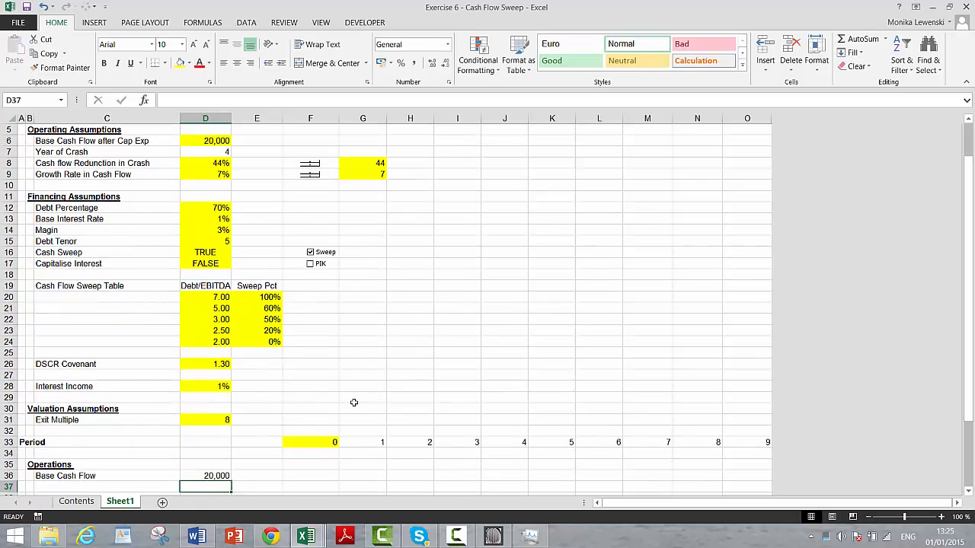
Link E36 in the Base Cash Flow row to the Growth Rate in Cash Flow assumption in D9
{"action": "key", "text": "Up"}
{"action": "key", "text": "Right"}
{"action": "type", "text": "="}
{"action": "key", "text": "Page_Up"}
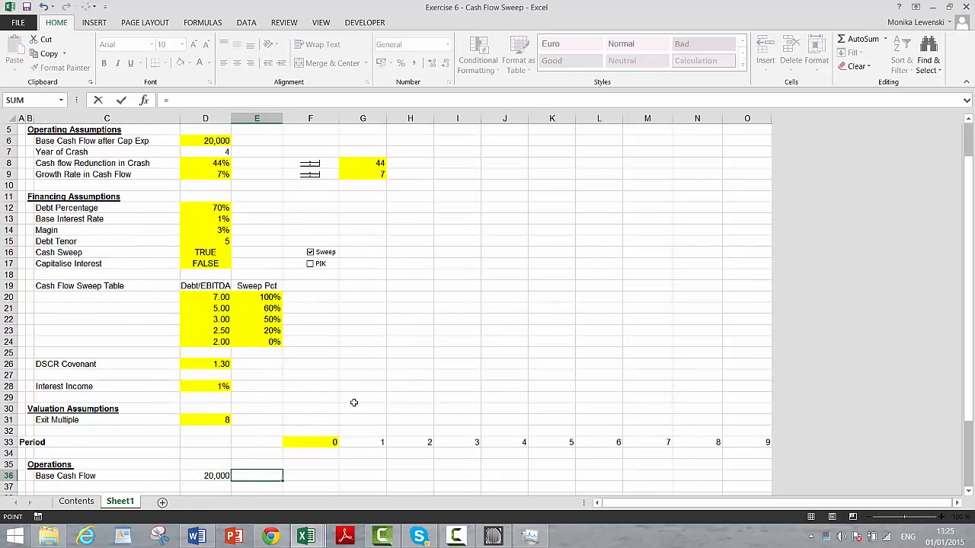
{"action": "key", "text": "Down"}
{"action": "key", "text": "Down"}
{"action": "key", "text": "Down"}
{"action": "key", "text": "Down"}
{"action": "key", "text": "Down"}
{"action": "key", "text": "Down"}
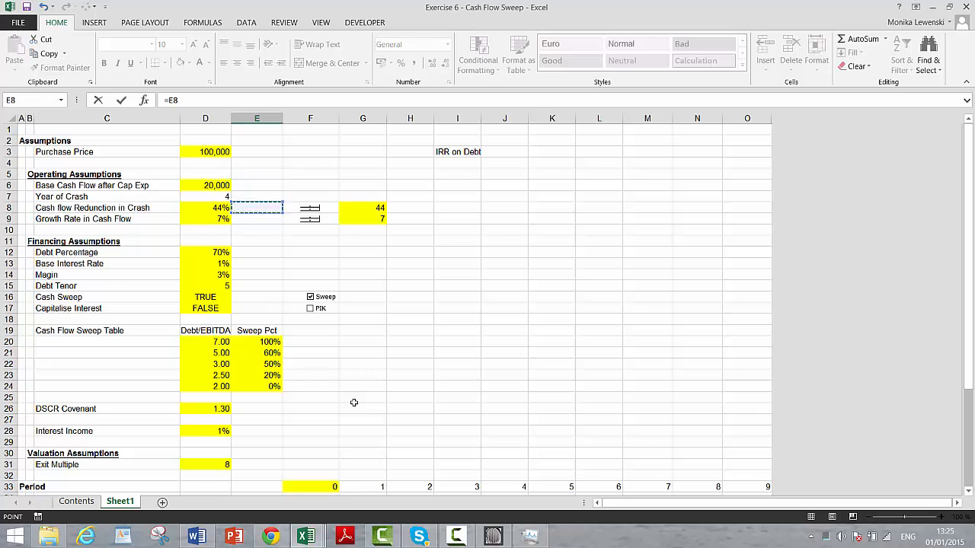
{"action": "key", "text": "Left"}
{"action": "key", "text": "Return"}
Set the period 0 base cash flow in F36 equal to D36
{"action": "key", "text": "Up"}
{"action": "key", "text": "Right"}
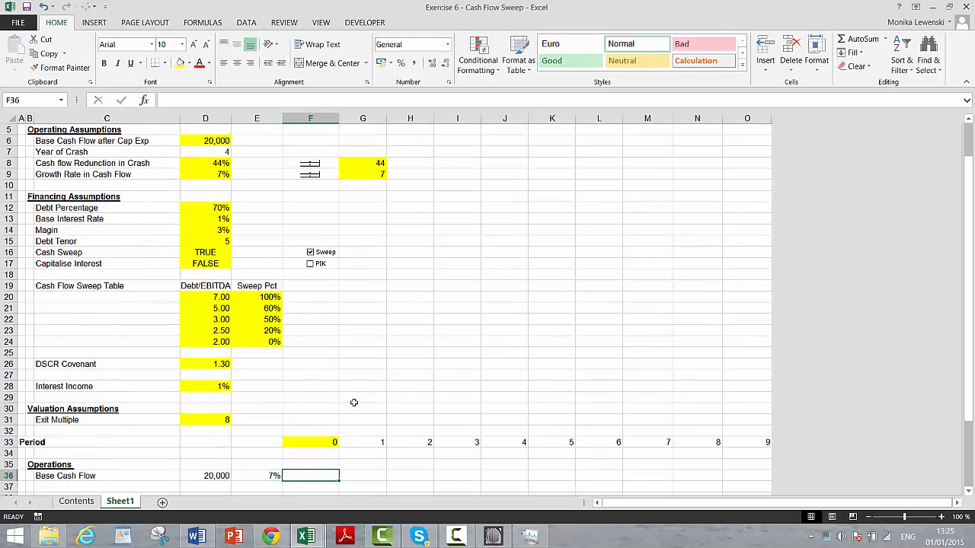
{"action": "type", "text": "="}
{"action": "key", "text": "Left"}
{"action": "key", "text": "Left"}
{"action": "key", "text": "Return"}
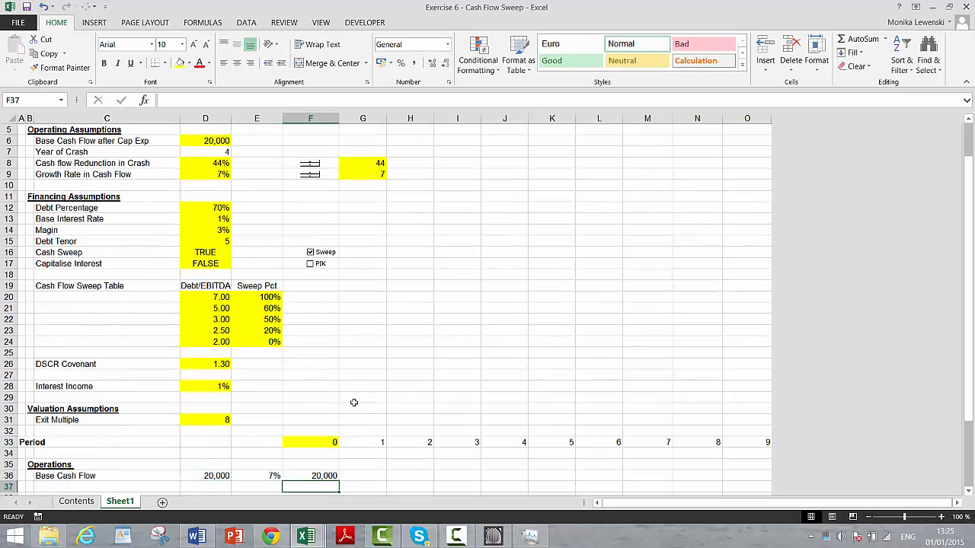
Enter =F36*(1+$E$36) in G36 for period 1 and fill it across the row through period 9
{"action": "key", "text": "Up"}
{"action": "key", "text": "Right"}
{"action": "type", "text": "="}
{"action": "key", "text": "Left"}
{"action": "type", "text": "*"}
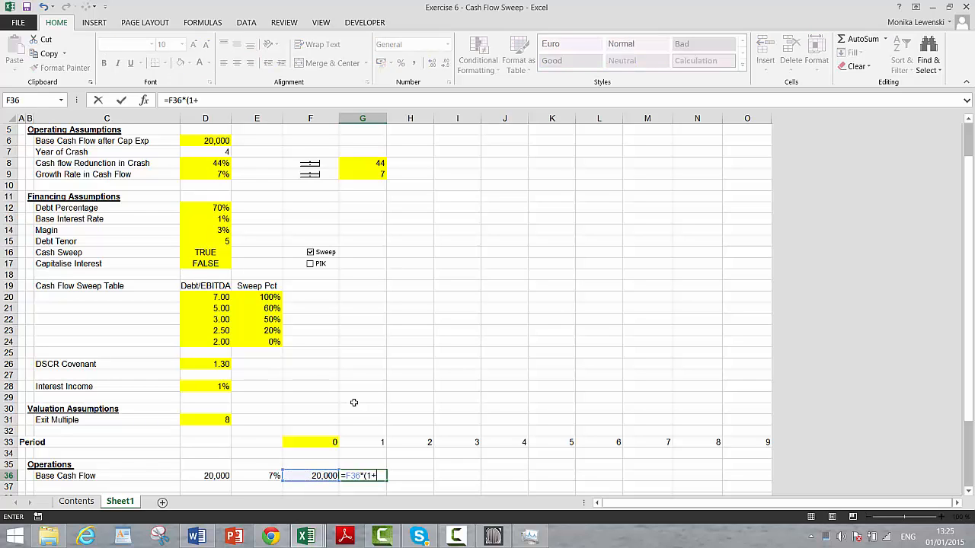
{"action": "type", "text": "(1+"}
{"action": "key", "text": "Left"}
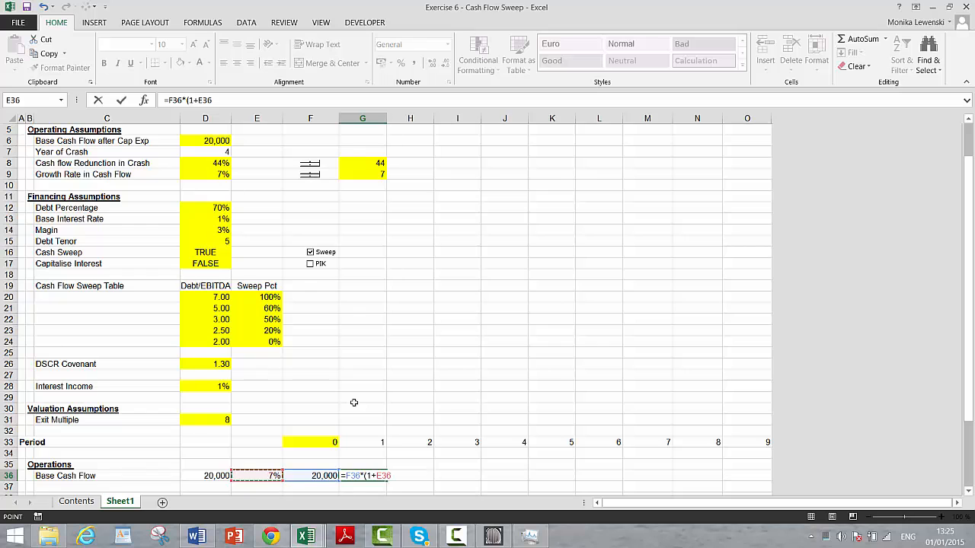
{"action": "key", "text": "F4"}
{"action": "key", "text": "Return"}
{"action": "key", "text": "Return"}
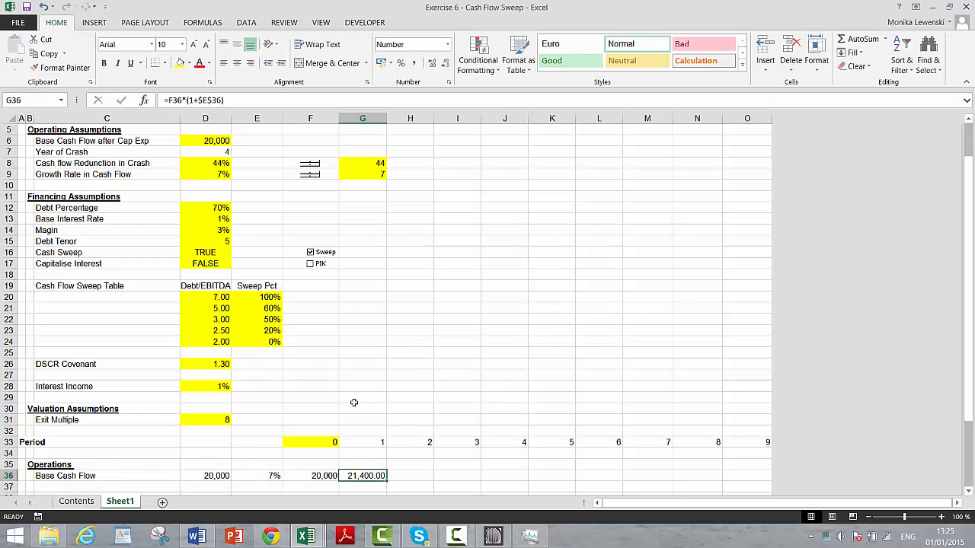
{"action": "key", "text": "ctrl+shift+r"}
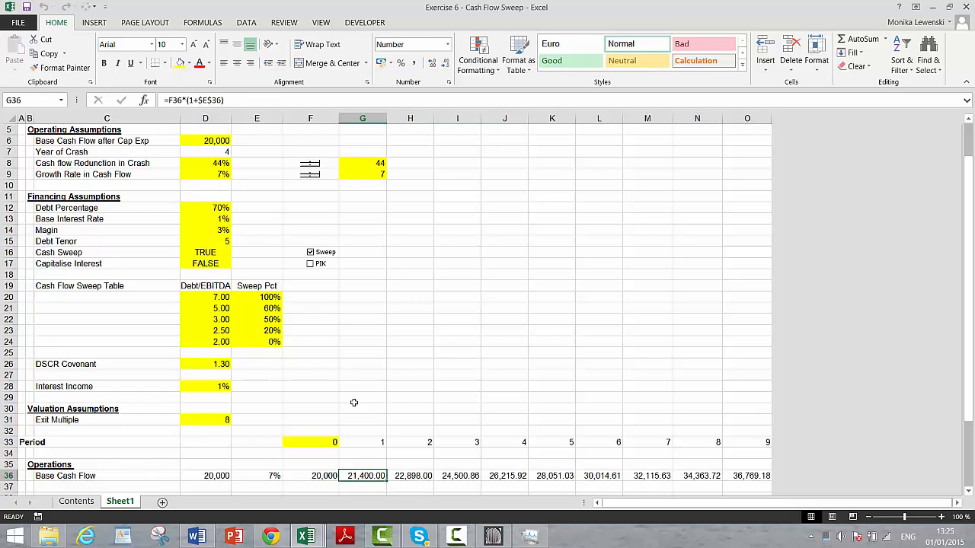
Label C37 as "Post Crash" below Base Cash Flow
{"action": "key", "text": "Left"}
{"action": "key", "text": "Down"}
{"action": "key", "text": "Down"}
{"action": "key", "text": "Down"}
{"action": "key", "text": "Down"}
{"action": "key", "text": "Up"}
{"action": "key", "text": "Up"}
{"action": "key", "text": "Up"}
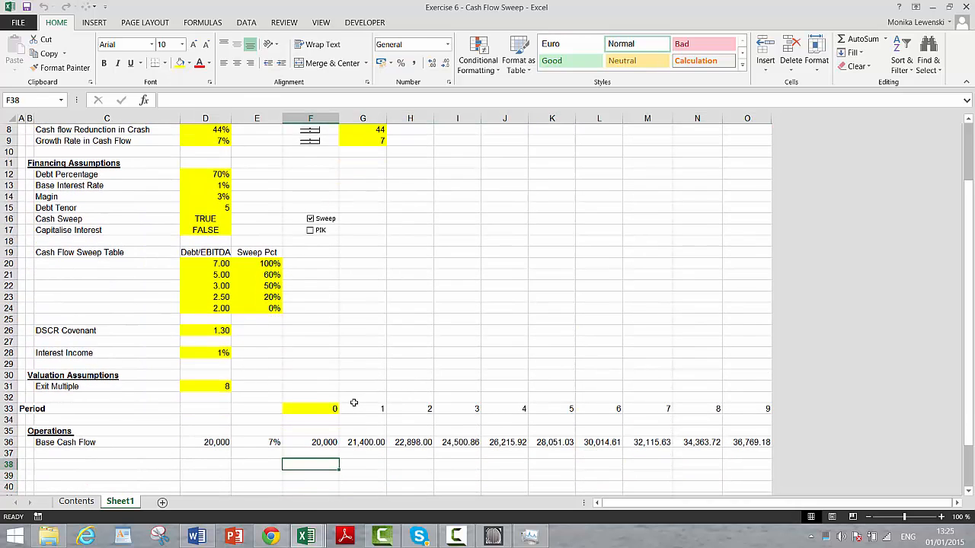
{"action": "key", "text": "Left"}
{"action": "key", "text": "Left"}
{"action": "key", "text": "Left"}
{"action": "key", "text": "Left"}
{"action": "key", "text": "Right"}
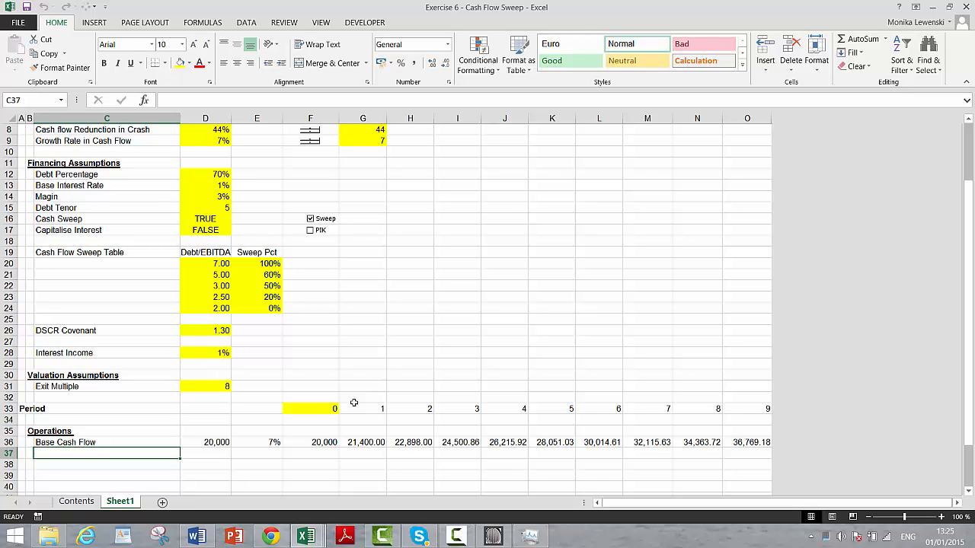
{"action": "type", "text": "Pw"}
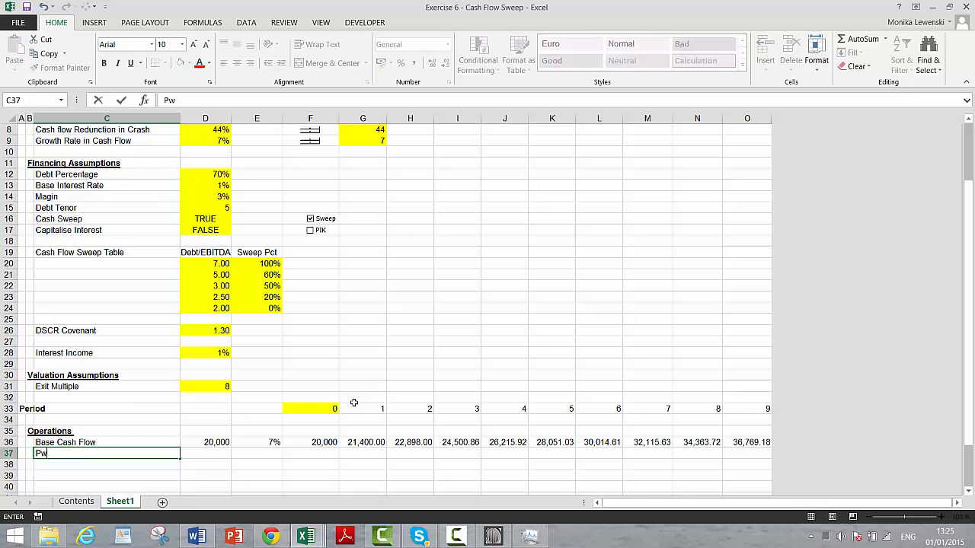
{"action": "type", "text": "ost Crash"}
{"action": "key", "text": "Return"}
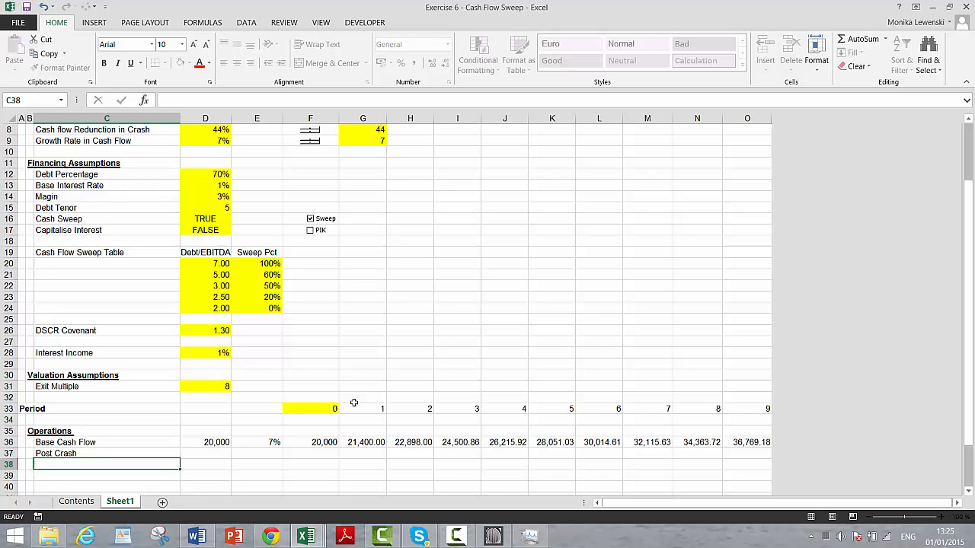
Link D37 in the Post Crash row to the Year of Crash assumption in D7
{"action": "key", "text": "Up"}
{"action": "key", "text": "Right"}
{"action": "key", "text": "Right"}
{"action": "key", "text": "Left"}
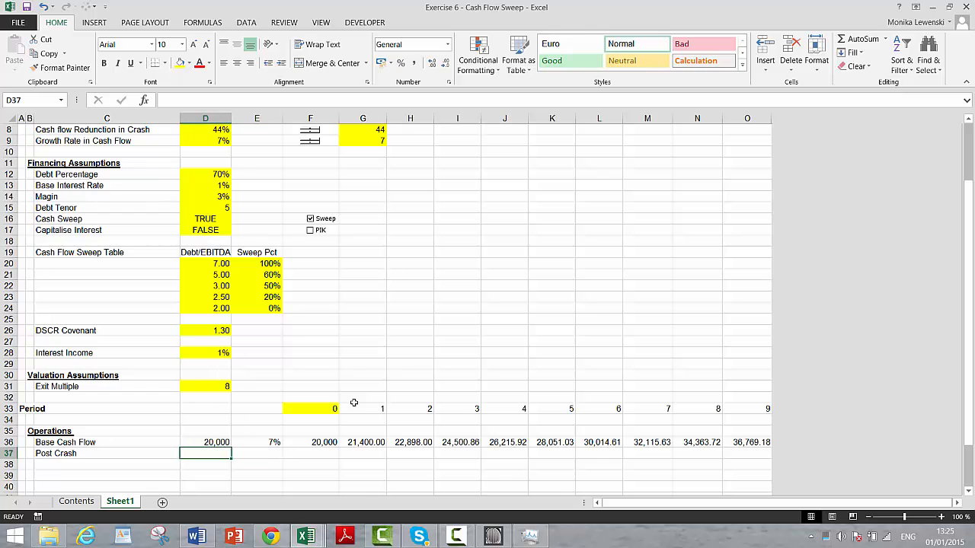
{"action": "type", "text": "="}
{"action": "key", "text": "Page_Up"}
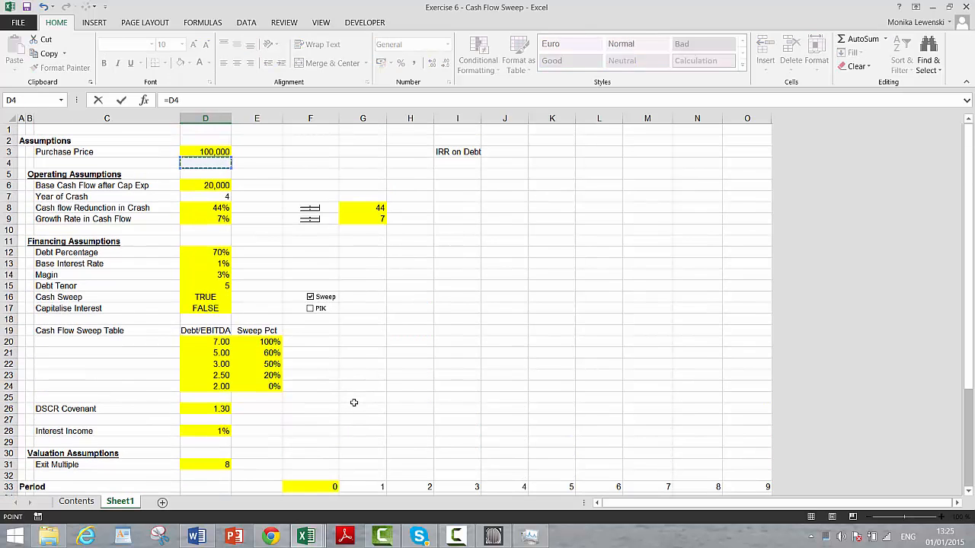
{"action": "key", "text": "Down"}
{"action": "key", "text": "Down"}
{"action": "key", "text": "Down"}
{"action": "key", "text": "Return"}
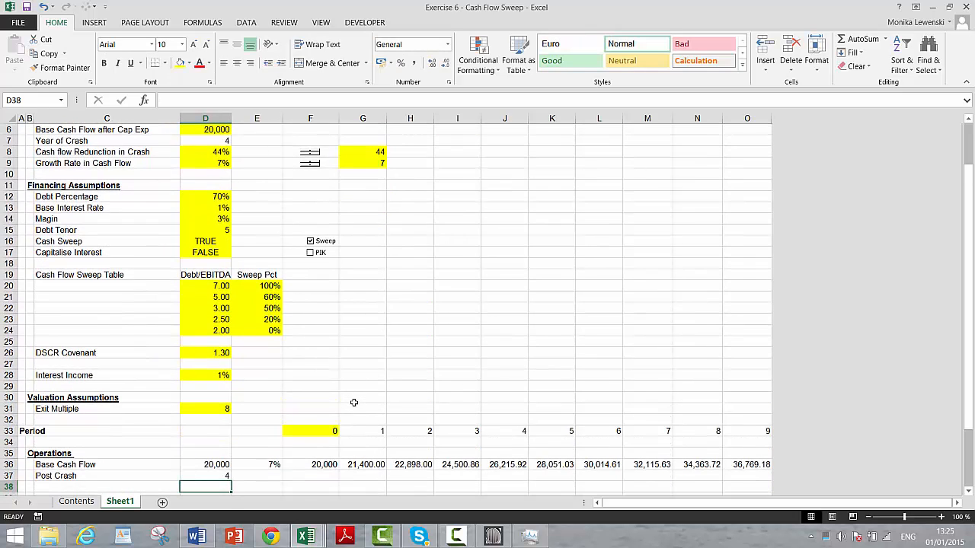
{"action": "key", "text": "Up"}
{"action": "key", "text": "Right"}
{"action": "key", "text": "Right"}
{"action": "key", "text": "Right"}
{"action": "type", "text": "="}
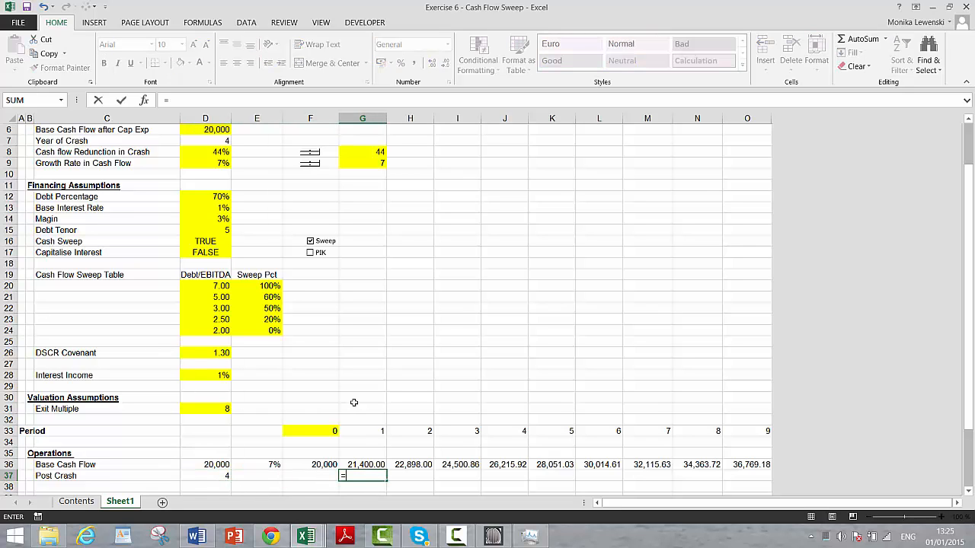
{"action": "key", "text": "Left"}
{"action": "key", "text": "Left"}
{"action": "key", "text": "Left"}
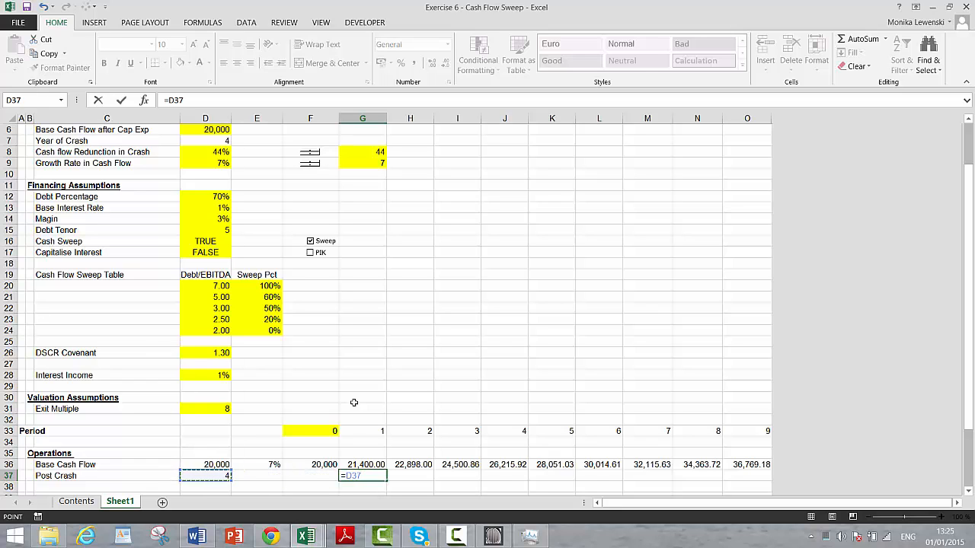
{"action": "key", "text": "F4"}
{"action": "key", "text": "BackSpace"}
{"action": "key", "text": "BackSpace"}
{"action": "key", "text": "BackSpace"}
{"action": "key", "text": "BackSpace"}
{"action": "key", "text": "BackSpace"}
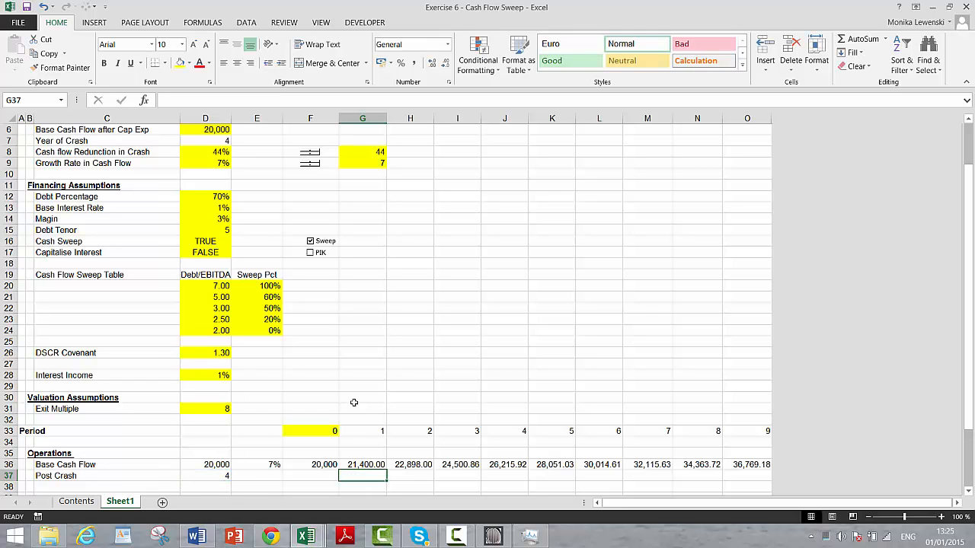
Enter =G33>=$D$37 in G37 to flag whether period 1 is at or after the crash year
{"action": "key", "text": "Up"}
{"action": "key", "text": "Up"}
{"action": "key", "text": "Up"}
{"action": "key", "text": "Up"}
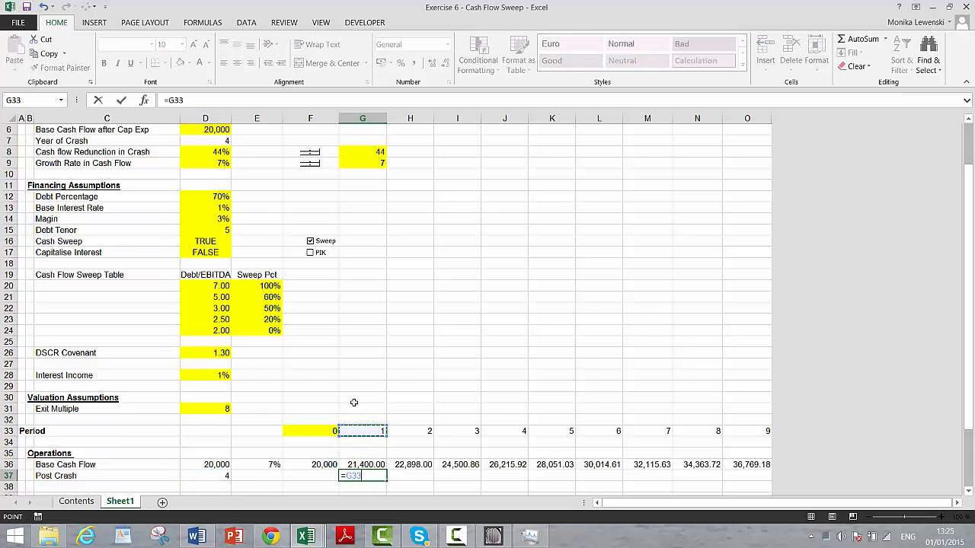
{"action": "type", "text": "<"}
{"action": "type", "text": "="}
{"action": "key", "text": "Left"}
{"action": "key", "text": "Left"}
{"action": "key", "text": "Left"}
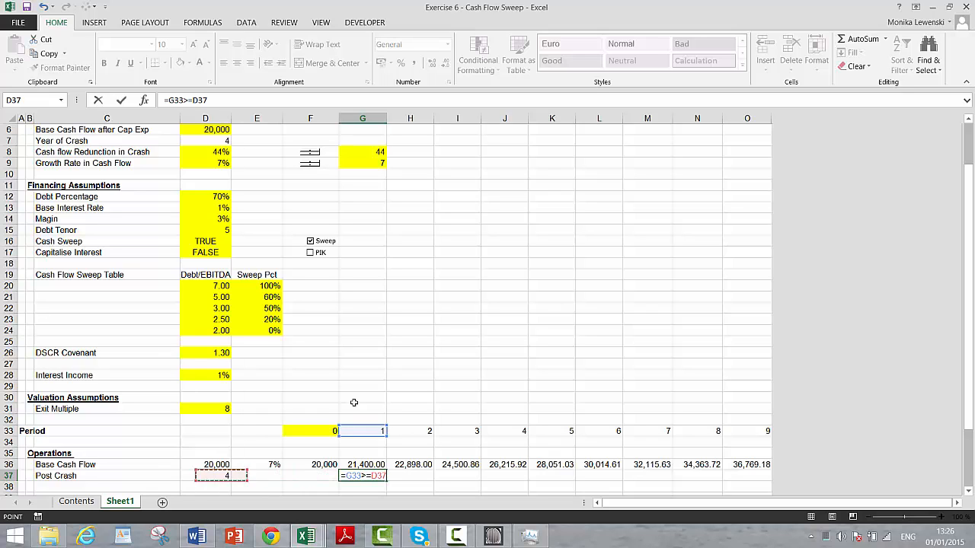
{"action": "key", "text": "F4"}
{"action": "key", "text": "ctrl+Return"}
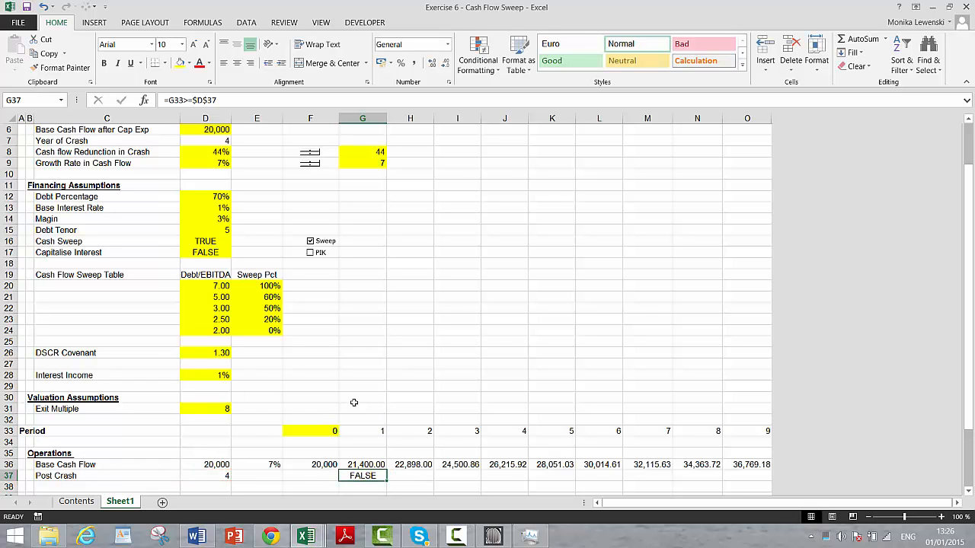
Fill the Post Crash flag formula from G37 across the row through period 9 in O37
{"action": "key", "text": "shift+Right"}
{"action": "key", "text": "shift+Right"}
{"action": "key", "text": "shift+Right"}
{"action": "key", "text": "shift+Right"}
{"action": "key", "text": "shift+Right"}
{"action": "key", "text": "shift+Right"}
{"action": "key", "text": "shift+Right"}
{"action": "key", "text": "shift+Right"}
{"action": "key", "text": "ctrl+r"}
{"action": "key", "text": "Down"}
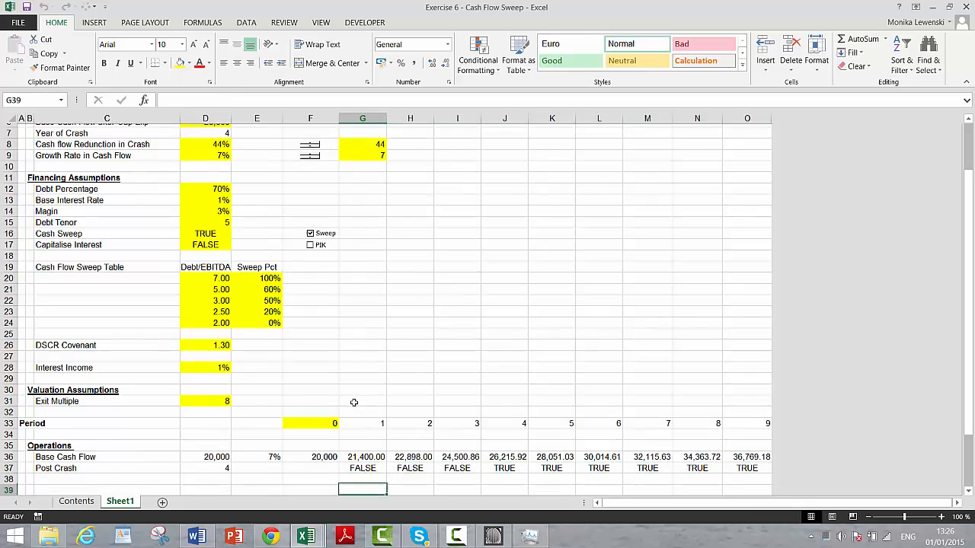
{"action": "key", "text": "Up"}
{"action": "key", "text": "Down"}
{"action": "key", "text": "Up"}
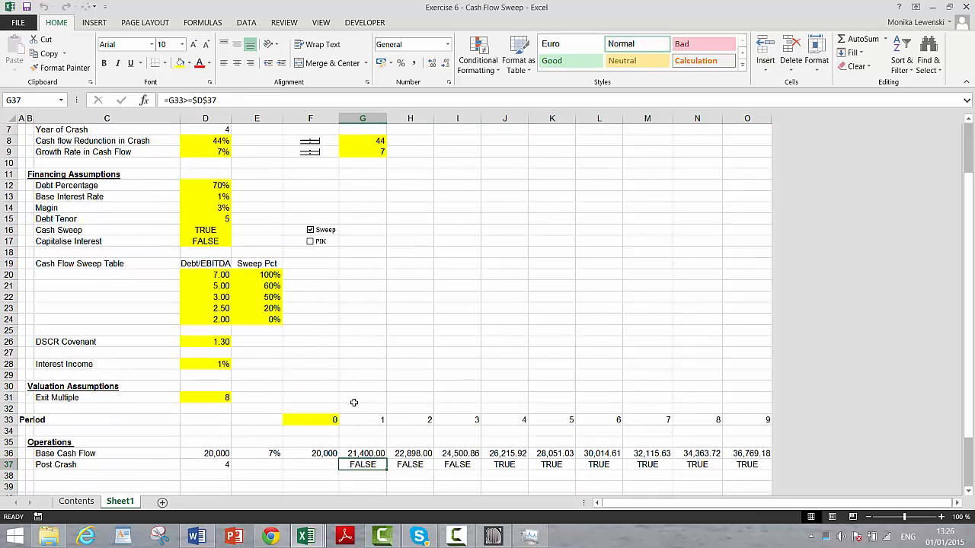
{"action": "key", "text": "Left"}
{"action": "key", "text": "Down"}
{"action": "key", "text": "Up"}
{"action": "key", "text": "Right"}
{"action": "key", "text": "Down"}
{"action": "key", "text": "Down"}
Label C38 as "Post Crash Cash Flow" below the Post Crash row
{"action": "key", "text": "Left"}
{"action": "key", "text": "Left"}
{"action": "key", "text": "Left"}
{"action": "key", "text": "Left"}
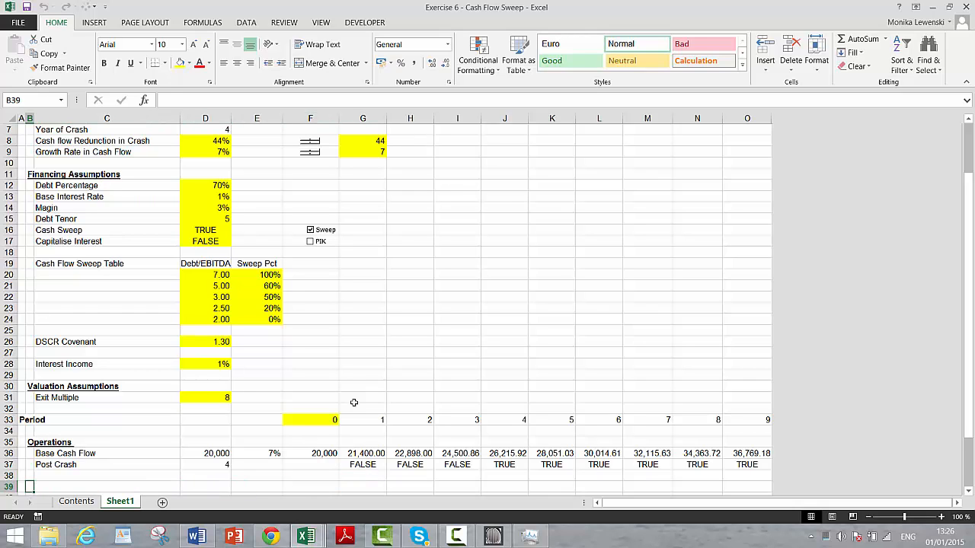
{"action": "key", "text": "Up"}
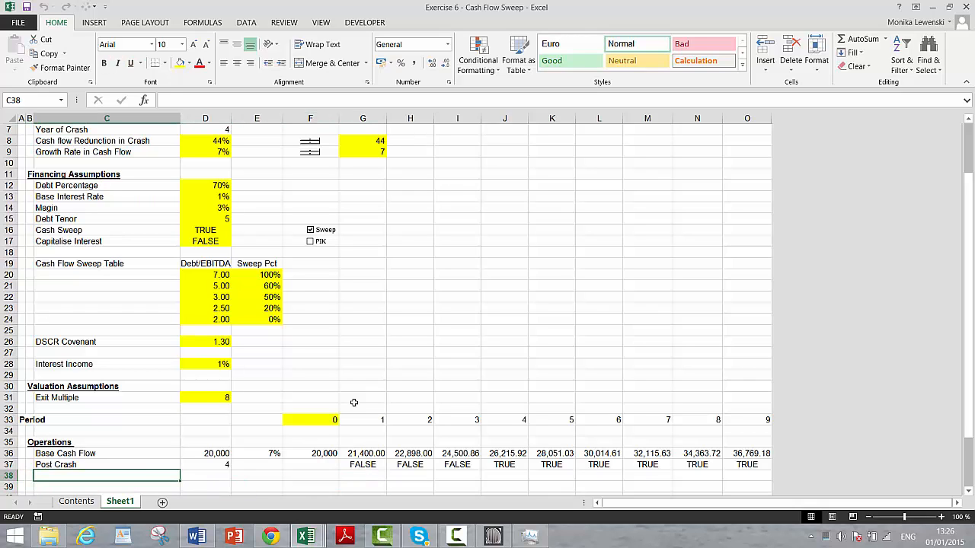
{"action": "scroll", "coordinate": [353, 402], "scroll_direction": "down", "scroll_amount": 1}
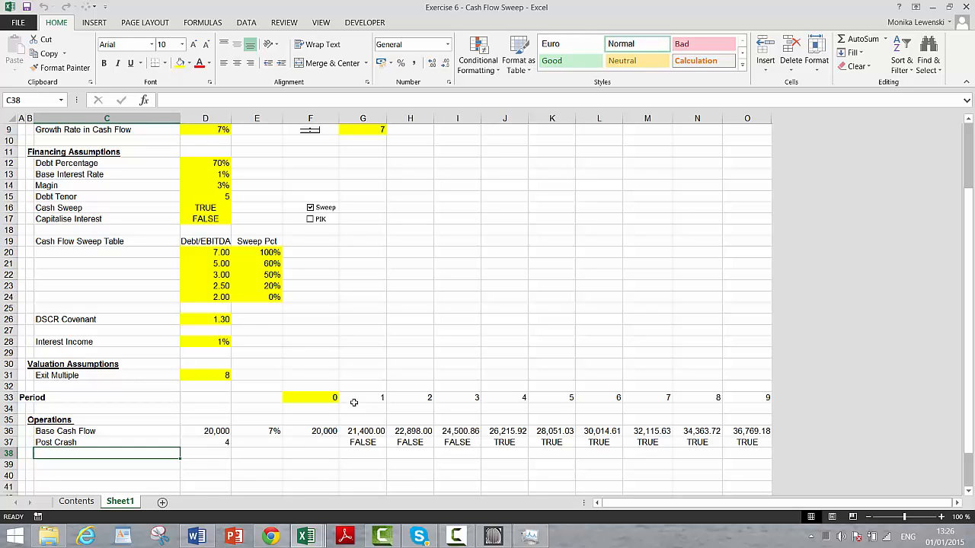
{"action": "type", "text": "Ps"}
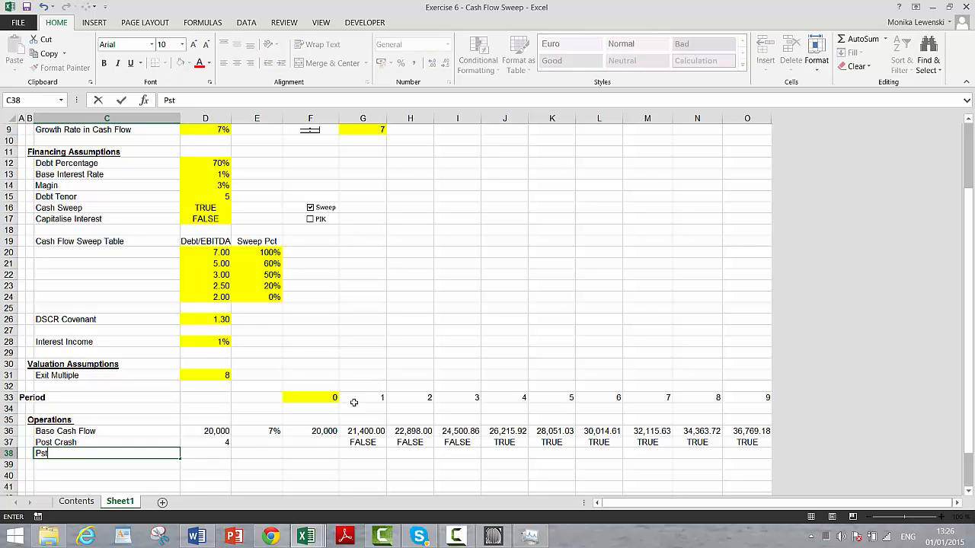
{"action": "key", "text": "BackSpace"}
{"action": "type", "text": "ost Crash"}
{"action": "type", "text": "t Ca"}
{"action": "key", "text": "BackSpace"}
{"action": "type", "text": "rs"}
{"action": "key", "text": "BackSpace"}
{"action": "type", "text": "ash"}
{"action": "type", "text": "as"}
{"action": "type", "text": " Cash Flow"}
{"action": "key", "text": "Return"}
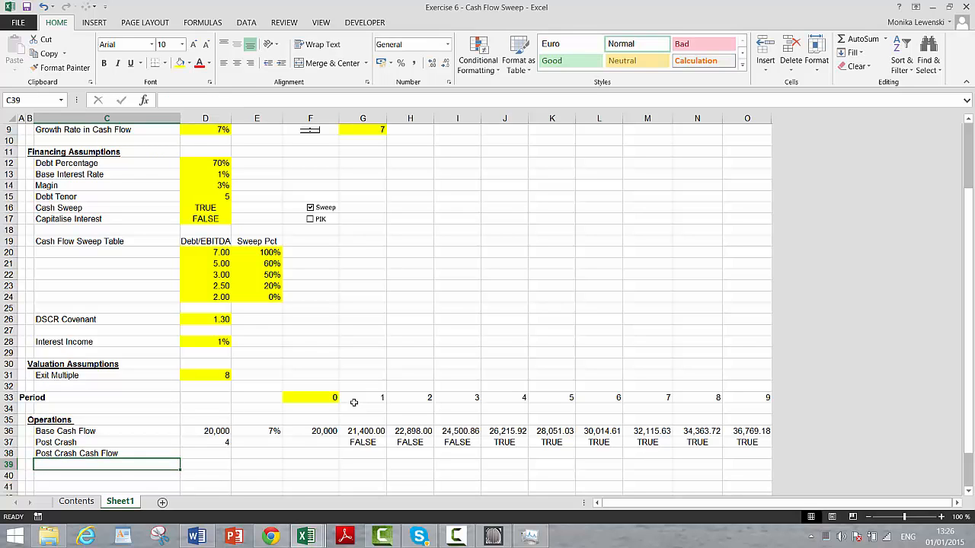
Link D38 in the Post Crash Cash Flow row to the cash flow reduction in crash assumption in D8
{"action": "key", "text": "Up"}
{"action": "key", "text": "Right"}
{"action": "type", "text": "="}
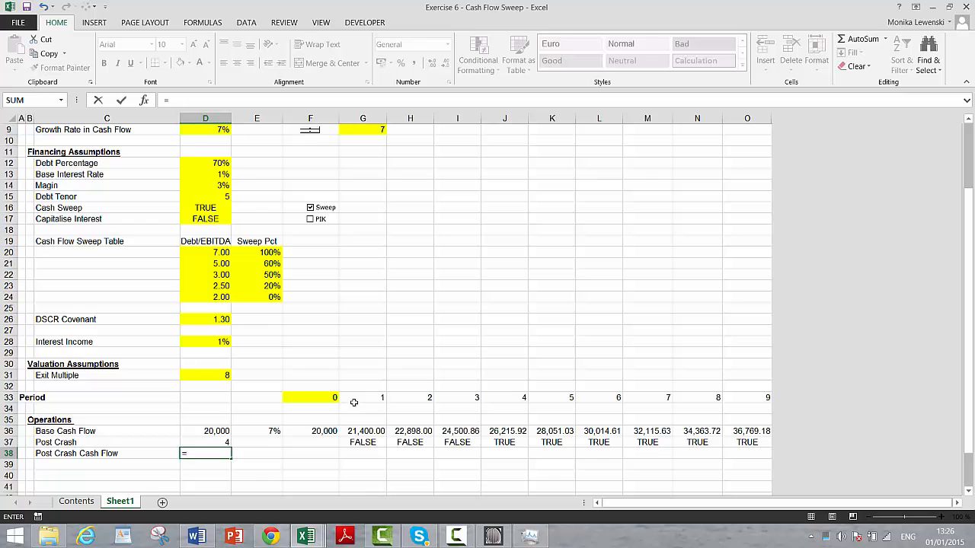
{"action": "key", "text": "Up"}
{"action": "key", "text": "Up"}
{"action": "key", "text": "Up"}
{"action": "key", "text": "Up"}
{"action": "key", "text": "Up"}
{"action": "key", "text": "Up"}
{"action": "key", "text": "Up"}
{"action": "key", "text": "Up"}
{"action": "key", "text": "Up"}
{"action": "key", "text": "Up"}
{"action": "key", "text": "Up"}
{"action": "key", "text": "Up"}
{"action": "key", "text": "Up"}
{"action": "key", "text": "Up"}
{"action": "key", "text": "Up"}
{"action": "key", "text": "Up"}
{"action": "key", "text": "Up"}
{"action": "key", "text": "Up"}
{"action": "key", "text": "Up"}
{"action": "key", "text": "Up"}
{"action": "key", "text": "Down"}
{"action": "key", "text": "Down"}
{"action": "key", "text": "Down"}
{"action": "key", "text": "Down"}
{"action": "key", "text": "Down"}
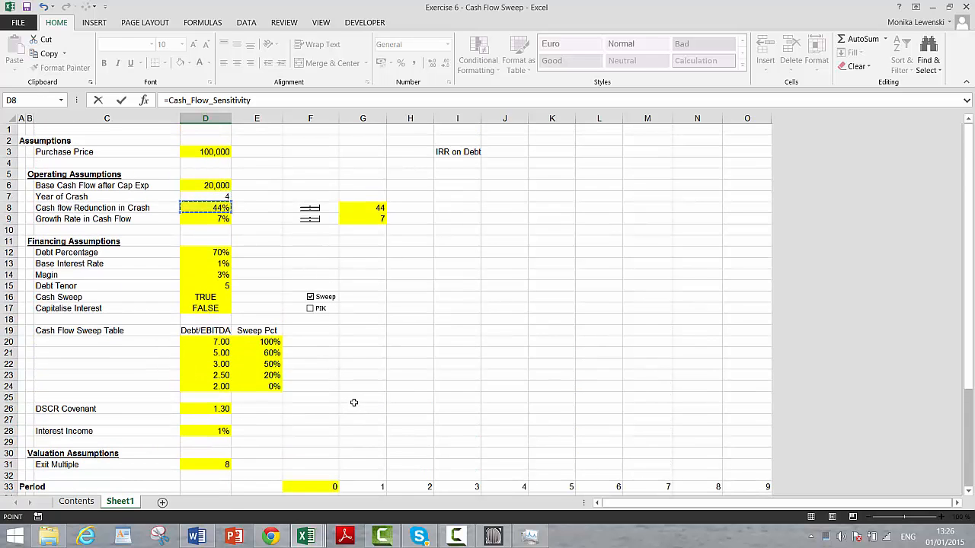
{"action": "key", "text": "Down"}
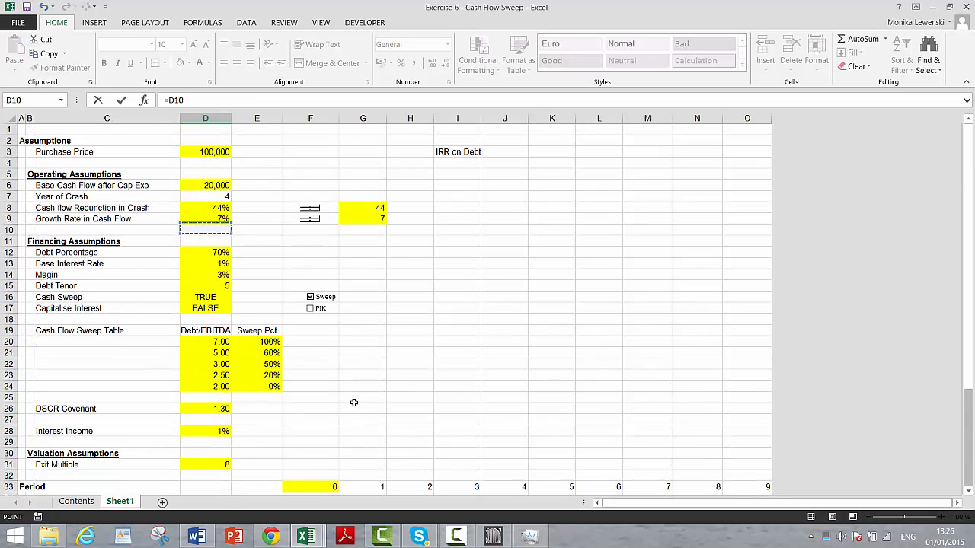
{"action": "key", "text": "Up"}
{"action": "key", "text": "Up"}
{"action": "key", "text": "Down"}
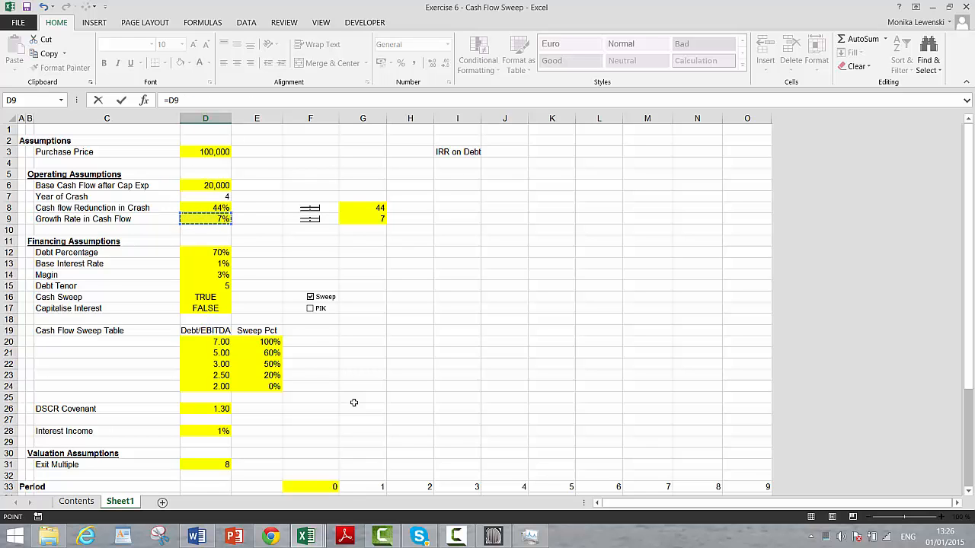
{"action": "key", "text": "Up"}
{"action": "key", "text": "Return"}
Enter =G36*(1-$D$38*G37) in G38 to calculate the period 1 post-crash cash flow
{"action": "key", "text": "Up"}
{"action": "key", "text": "Right"}
{"action": "key", "text": "Right"}
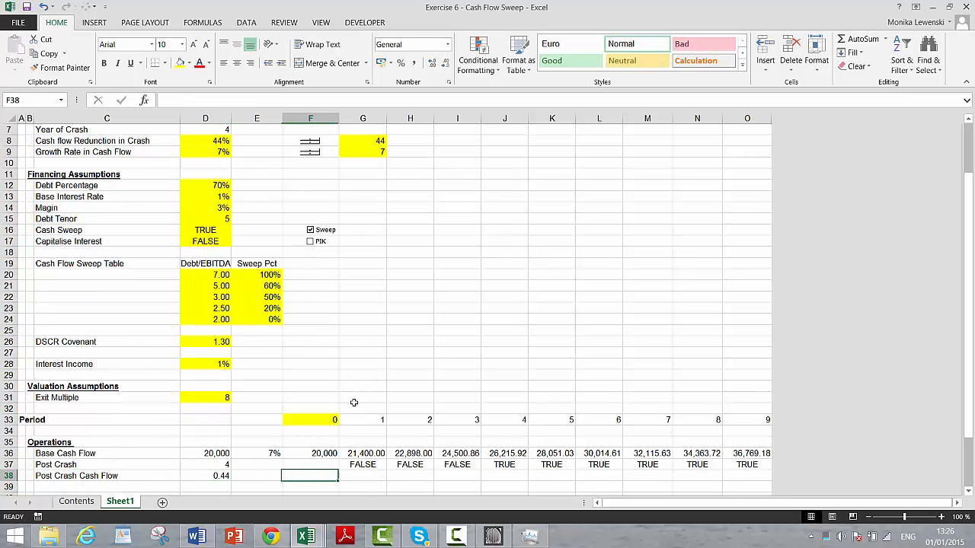
{"action": "key", "text": "Right"}
{"action": "type", "text": "="}
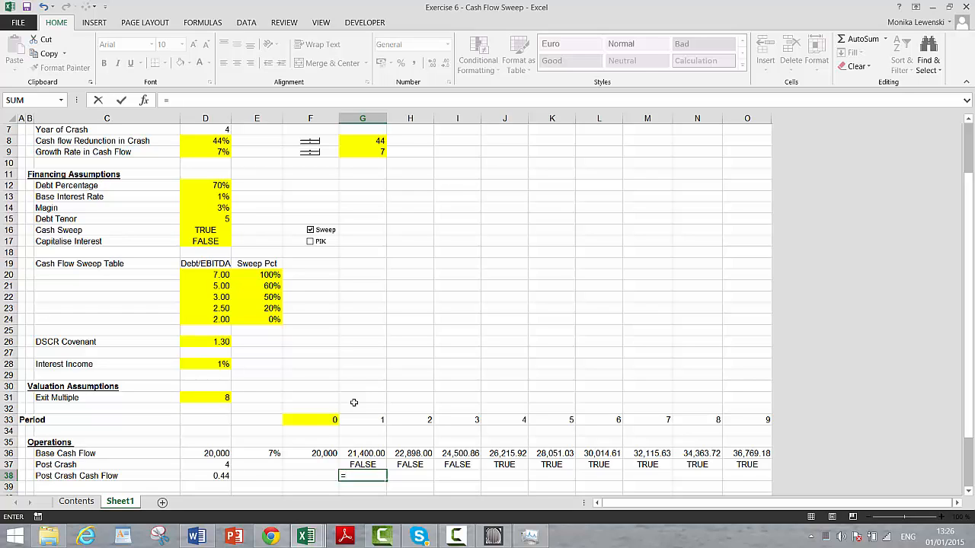
{"action": "key", "text": "Up"}
{"action": "key", "text": "Up"}
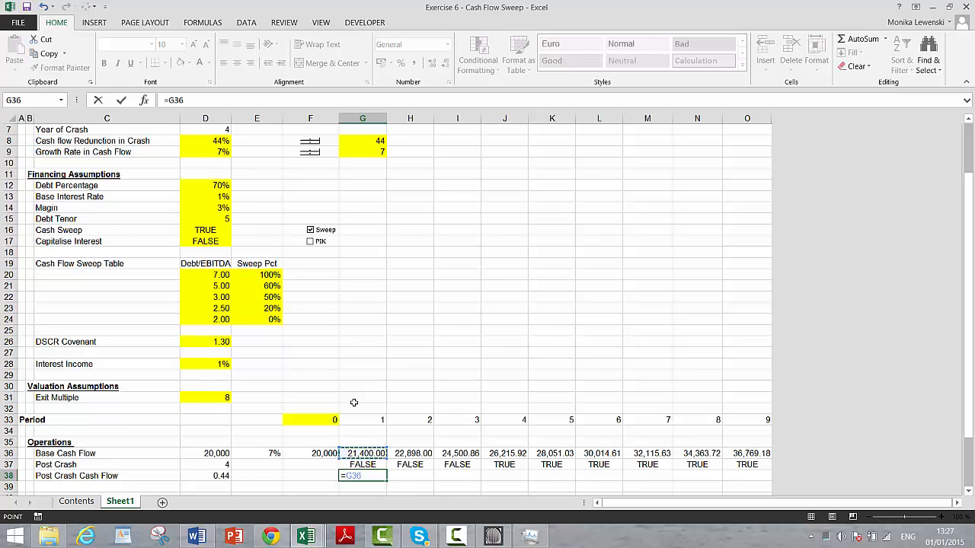
{"action": "type", "text": "*"}
{"action": "type", "text": "(1-"}
{"action": "key", "text": "Left"}
{"action": "key", "text": "Left"}
{"action": "key", "text": "Left"}
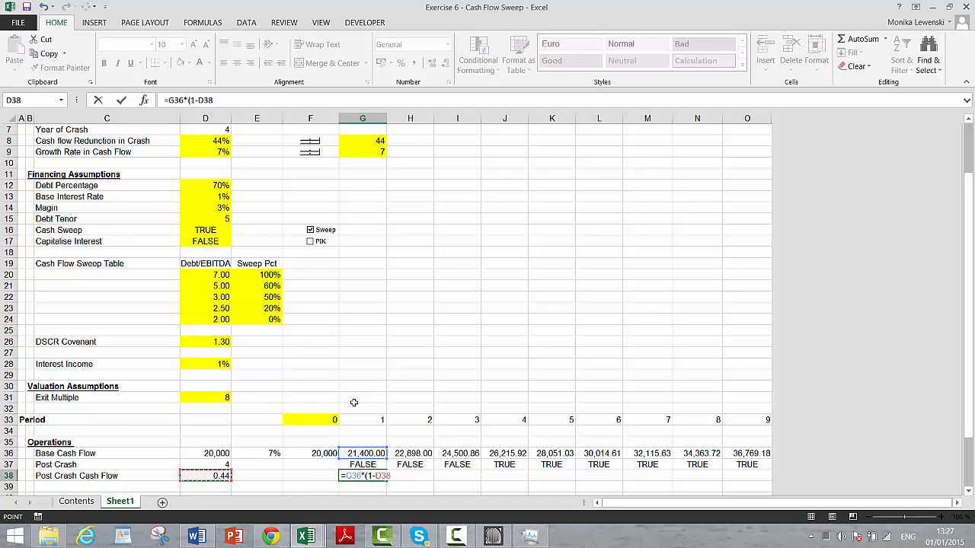
{"action": "key", "text": "F4"}
{"action": "type", "text": ")"}
{"action": "left_click", "coordinate": [365, 462]}
{"action": "type", "text": ")"}
{"action": "key", "text": "Return"}
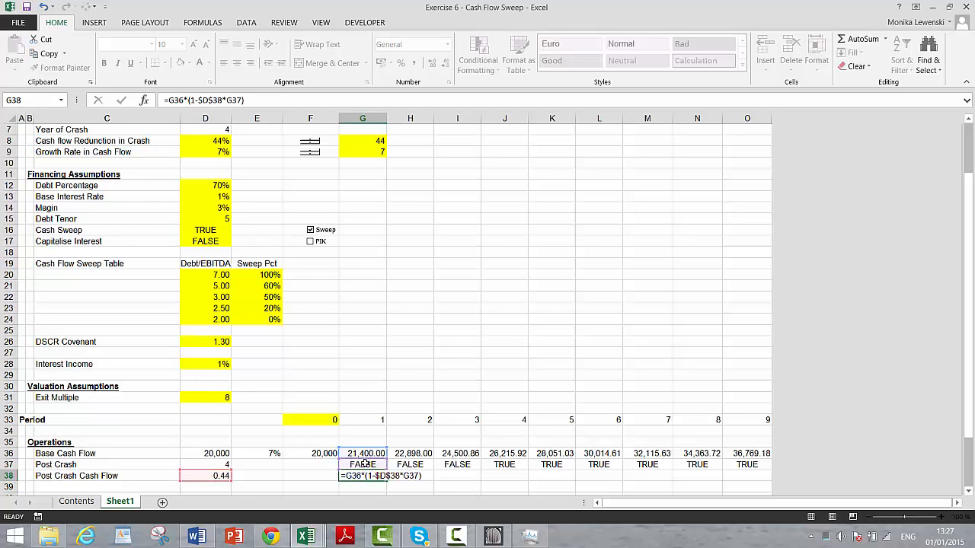
Format G38 as a number with thousands separators and two decimals, and fill it across the row through period 9
{"action": "key", "text": "Up"}
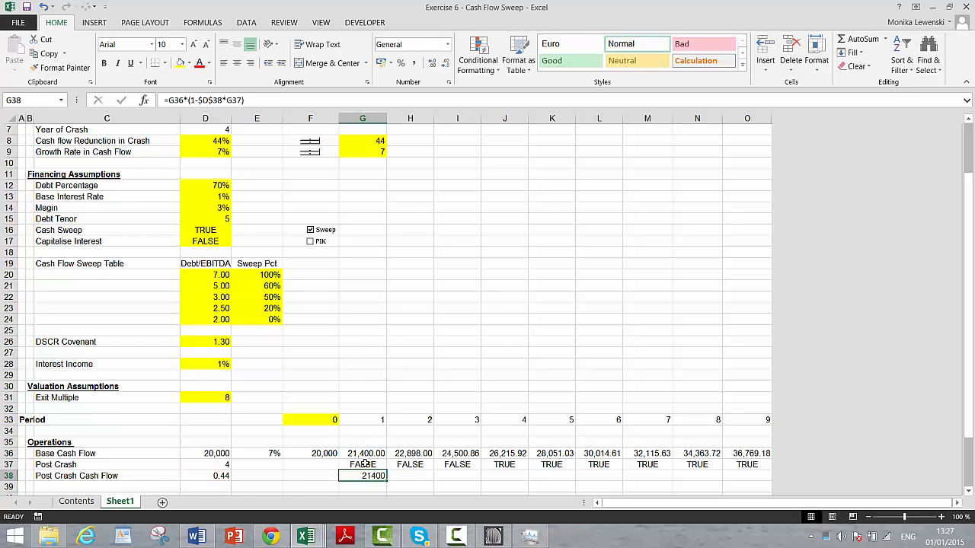
{"action": "key", "text": "ctrl+shift+1"}
{"action": "key", "text": "shift+Right"}
{"action": "key", "text": "shift+Right"}
{"action": "key", "text": "shift+Right"}
{"action": "key", "text": "shift+Right"}
{"action": "key", "text": "shift+Right"}
{"action": "key", "text": "shift+Right"}
{"action": "key", "text": "shift+Right"}
{"action": "key", "text": "shift+Right"}
{"action": "key", "text": "ctrl+r"}
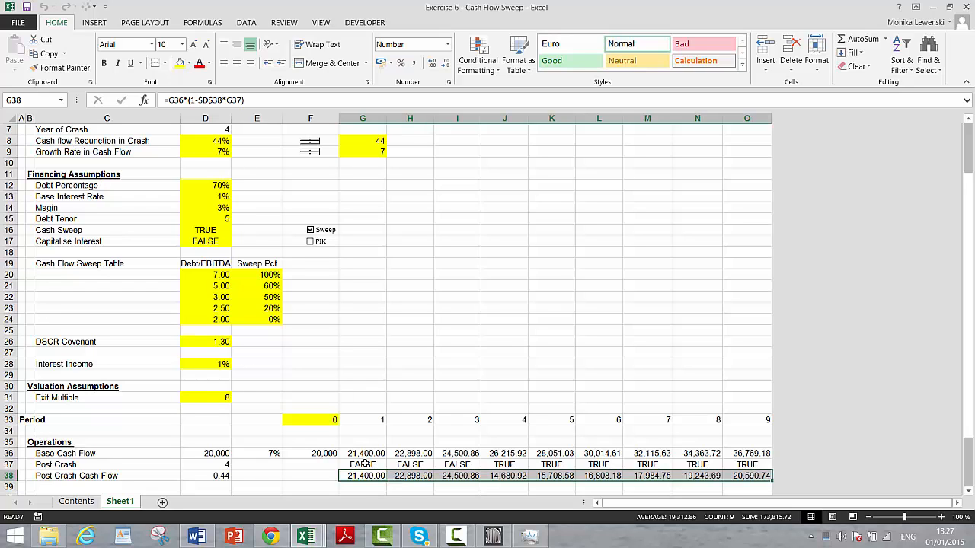
Examine the Post Crash Cash Flow formulas and values in the periods around the crash year
{"action": "key", "text": "Right"}
{"action": "key", "text": "Right"}
{"action": "key", "text": "Right"}
{"action": "key", "text": "Right"}
{"action": "key", "text": "Left"}
{"action": "key", "text": "Left"}
{"action": "key", "text": "Left"}
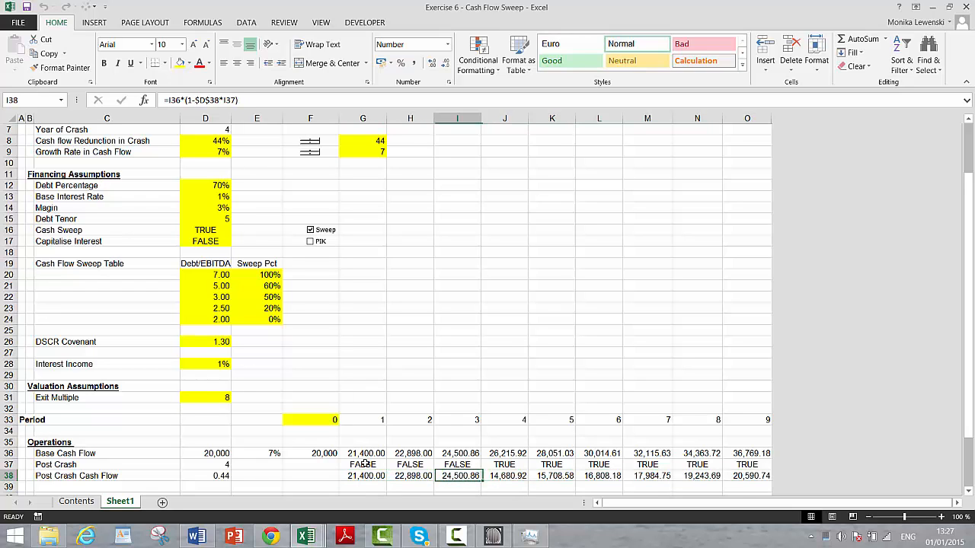
{"action": "key", "text": "Right"}
{"action": "key", "text": "Right"}
{"action": "key", "text": "Left"}
{"action": "key", "text": "Left"}
{"action": "key", "text": "Left"}
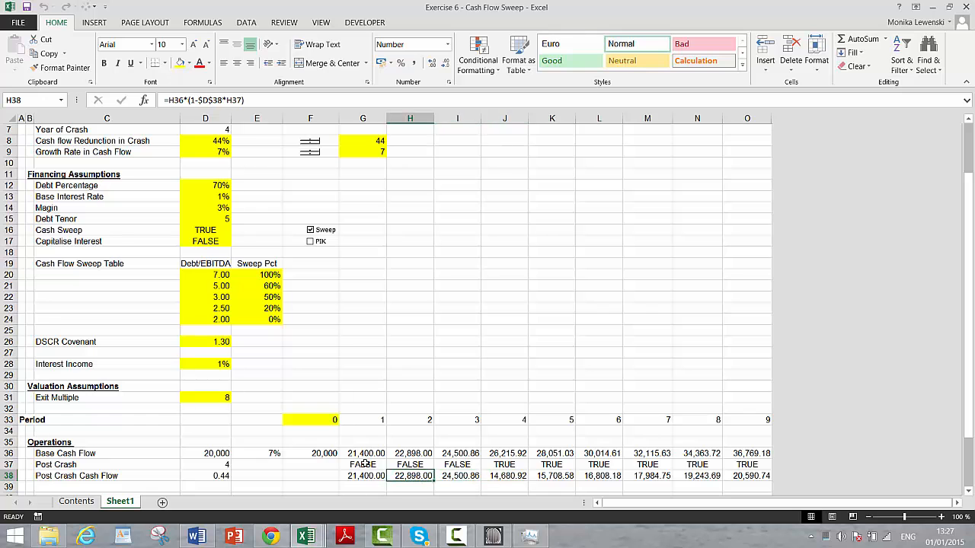
Examine the operating, financing and cash flow sweep assumptions above the Period row
{"action": "key", "text": "Home"}
{"action": "key", "text": "Down"}
{"action": "key", "text": "Down"}
{"action": "scroll", "coordinate": [365, 463], "scroll_direction": "down", "scroll_amount": 1}
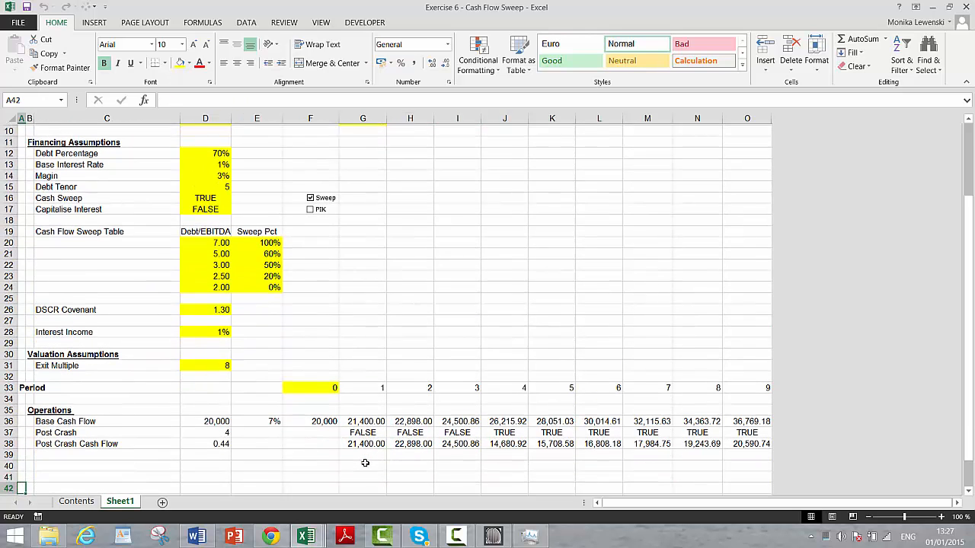
{"action": "key", "text": "Right"}
{"action": "key", "text": "Right"}
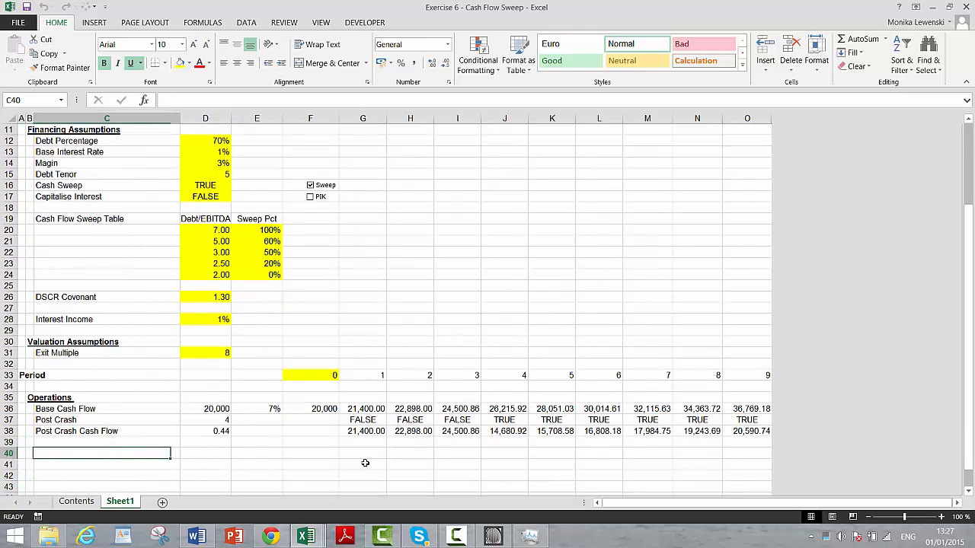
{"action": "key", "text": "Up"}
{"action": "key", "text": "Up"}
{"action": "key", "text": "Up"}
{"action": "key", "text": "Up"}
{"action": "key", "text": "Up"}
{"action": "key", "text": "Up"}
{"action": "key", "text": "Up"}
{"action": "key", "text": "Up"}
{"action": "key", "text": "Up"}
{"action": "key", "text": "Up"}
{"action": "key", "text": "Up"}
{"action": "key", "text": "Up"}
{"action": "key", "text": "Up"}
{"action": "key", "text": "Up"}
{"action": "key", "text": "Up"}
{"action": "key", "text": "Up"}
{"action": "key", "text": "Up"}
{"action": "key", "text": "Up"}
{"action": "key", "text": "Up"}
{"action": "key", "text": "Up"}
{"action": "key", "text": "Up"}
{"action": "key", "text": "Up"}
{"action": "key", "text": "Up"}
{"action": "key", "text": "Up"}
{"action": "key", "text": "Up"}
{"action": "key", "text": "Up"}
{"action": "key", "text": "Up"}
{"action": "key", "text": "Up"}
{"action": "key", "text": "Up"}
{"action": "key", "text": "Up"}
{"action": "key", "text": "Up"}
{"action": "key", "text": "Up"}
{"action": "key", "text": "Up"}
{"action": "key", "text": "Up"}
{"action": "key", "text": "Up"}
{"action": "key", "text": "Up"}
{"action": "key", "text": "Up"}
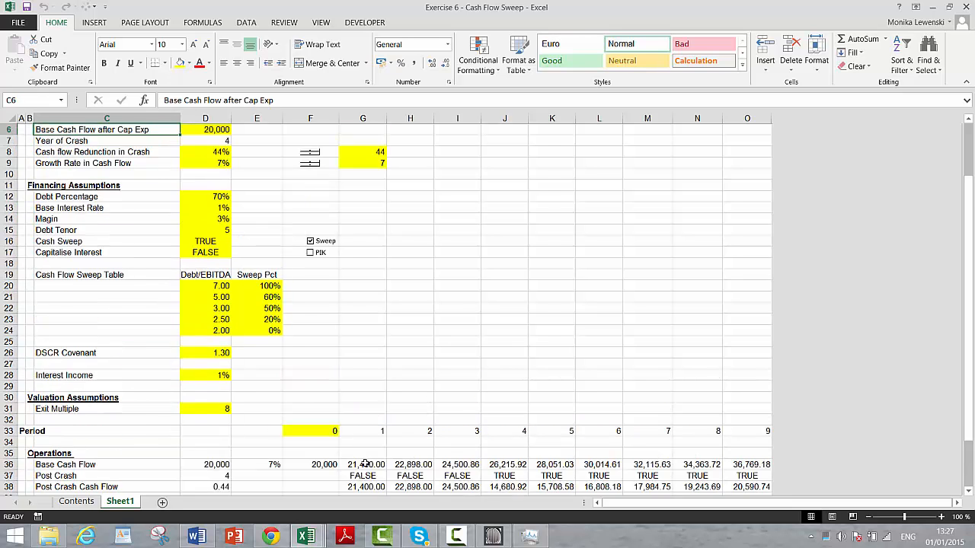
{"action": "key", "text": "Down"}
{"action": "key", "text": "Down"}
{"action": "key", "text": "Down"}
{"action": "key", "text": "Down"}
{"action": "key", "text": "Down"}
{"action": "key", "text": "Down"}
{"action": "key", "text": "Down"}
{"action": "key", "text": "Down"}
{"action": "key", "text": "Down"}
{"action": "key", "text": "Down"}
{"action": "key", "text": "Down"}
{"action": "key", "text": "Down"}
{"action": "key", "text": "Down"}
{"action": "key", "text": "Down"}
{"action": "key", "text": "Down"}
{"action": "key", "text": "Down"}
{"action": "key", "text": "Down"}
{"action": "key", "text": "Down"}
{"action": "key", "text": "Down"}
{"action": "key", "text": "Down"}
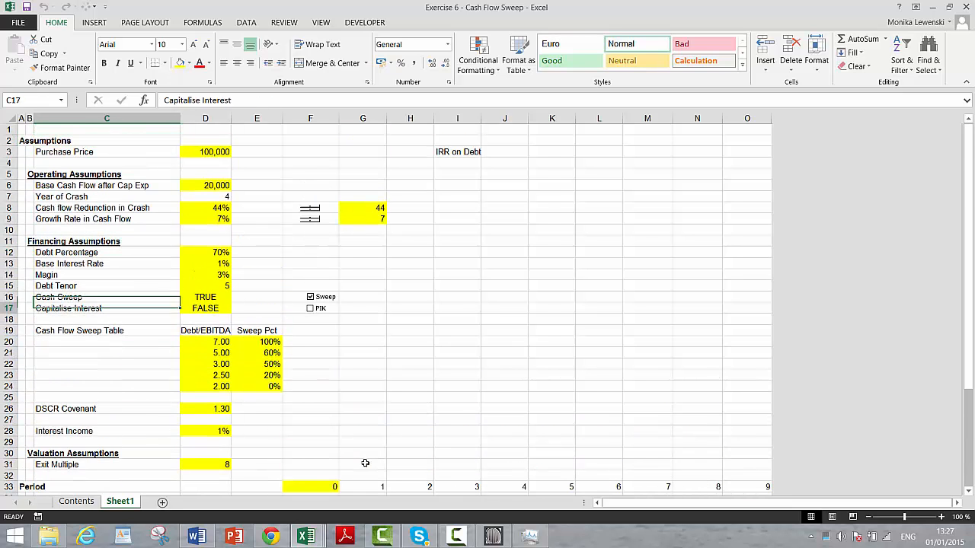
{"action": "key", "text": "Up"}
{"action": "key", "text": "Up"}
{"action": "key", "text": "Up"}
{"action": "key", "text": "Up"}
{"action": "key", "text": "Up"}
{"action": "key", "text": "Up"}
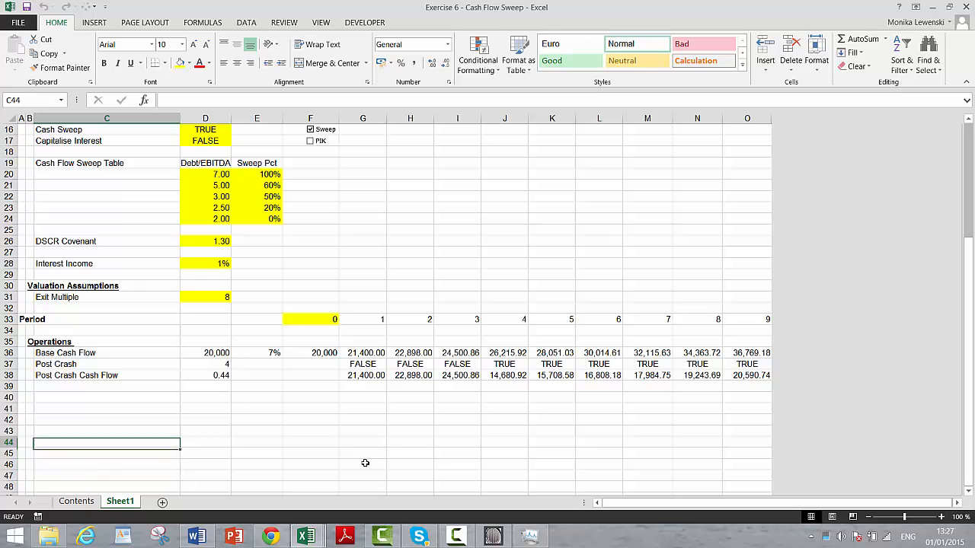
Enter the section heading "Sources and Uses" in B40, below the Operations section
{"action": "key", "text": "Left"}
{"action": "type", "text": "Soour"}
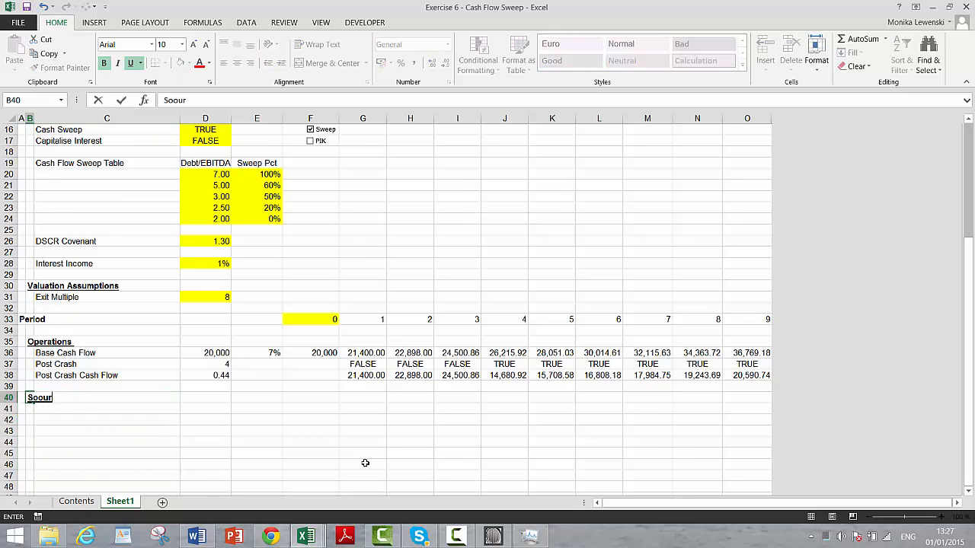
{"action": "type", "text": "ces and Uses"}
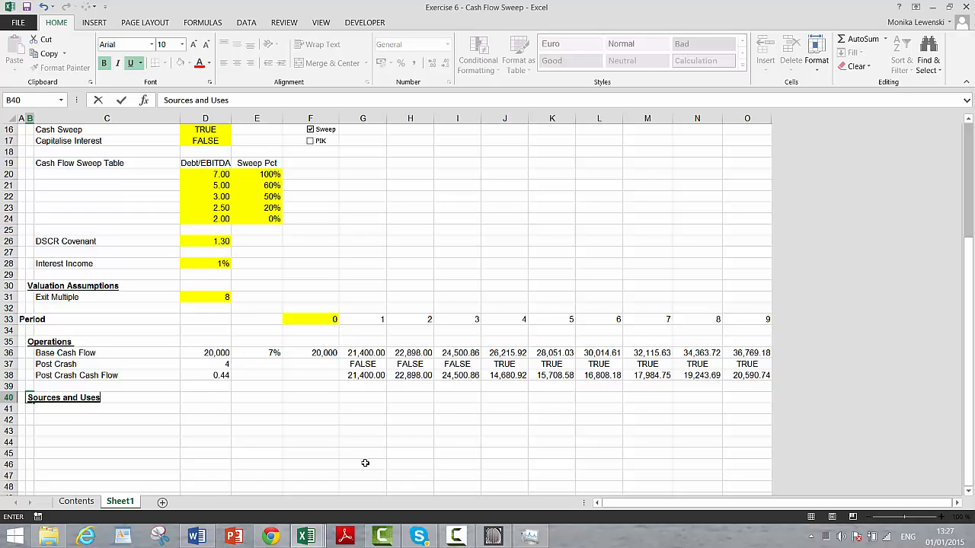
{"action": "key", "text": "Return"}
Label the first Sources and Uses row "Purchase Price" in C41
{"action": "key", "text": "Right"}
{"action": "type", "text": "Pr"}
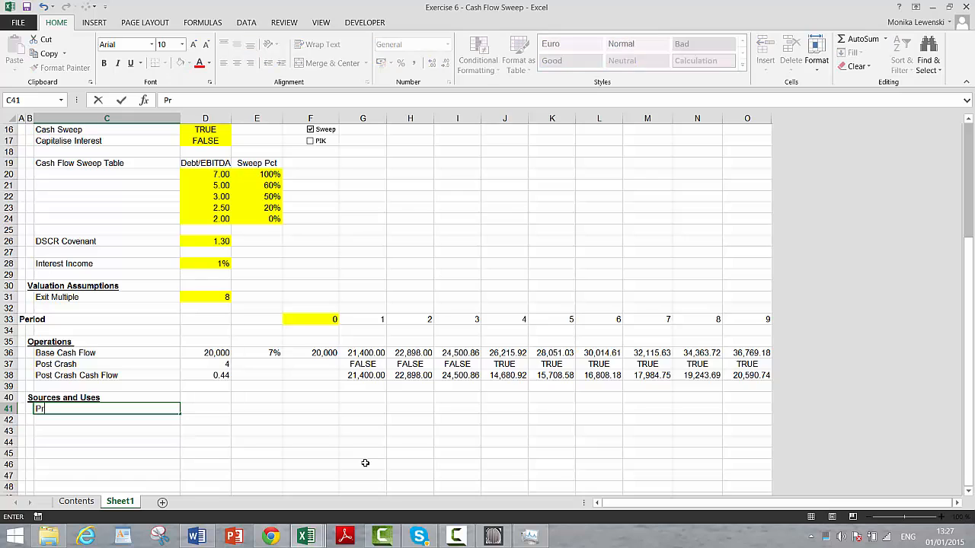
{"action": "type", "text": "u"}
{"action": "key", "text": "BackSpace"}
{"action": "key", "text": "BackSpace"}
{"action": "type", "text": "urchase Price"}
{"action": "key", "text": "Return"}
{"action": "key", "text": "Up"}
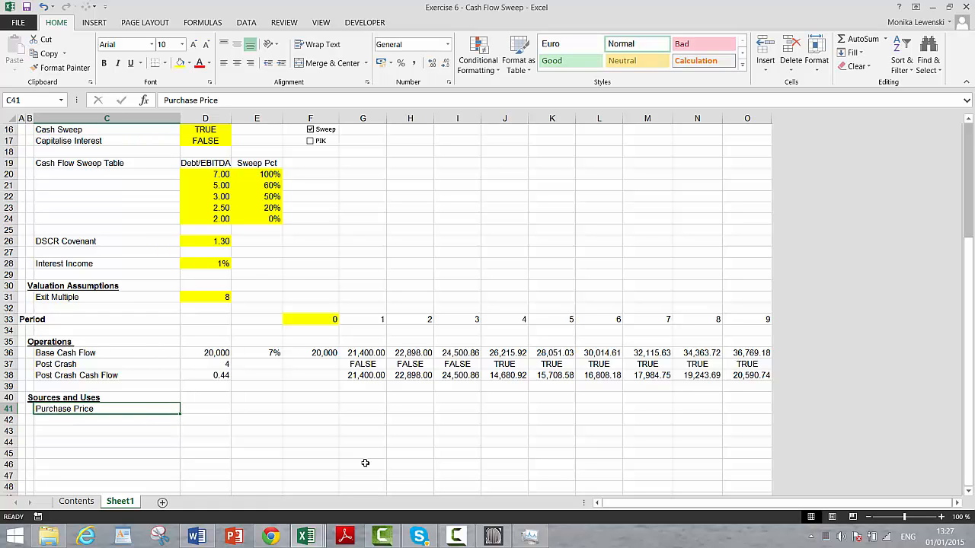
Link the period 0 cell F41 of the Purchase Price row to the purchase price assumption in D3 with =Purchase_Price
{"action": "key", "text": "Right"}
{"action": "key", "text": "Right"}
{"action": "key", "text": "Right"}
{"action": "type", "text": "="}
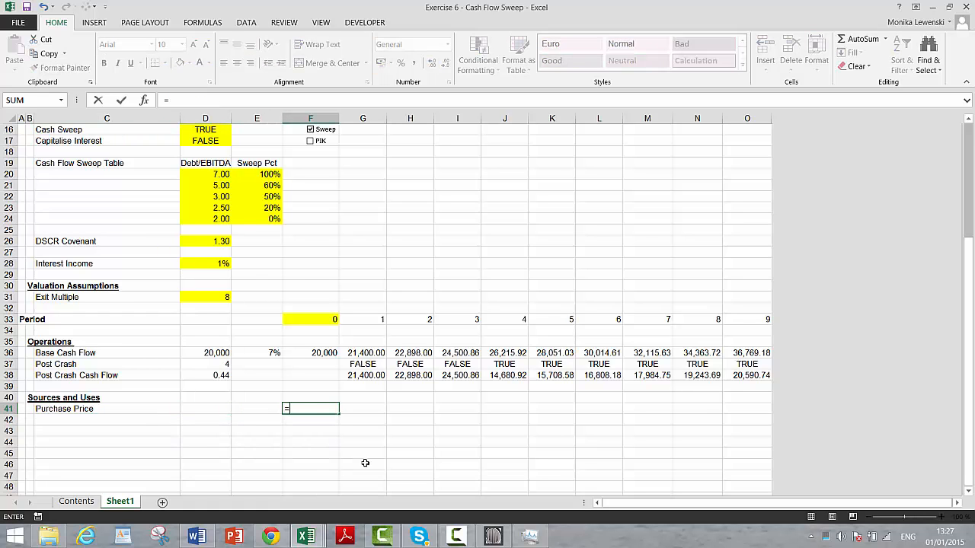
{"action": "key", "text": "Up"}
{"action": "key", "text": "Up"}
{"action": "key", "text": "Up"}
{"action": "key", "text": "Up"}
{"action": "key", "text": "Up"}
{"action": "key", "text": "Up"}
{"action": "key", "text": "Up"}
{"action": "key", "text": "Up"}
{"action": "key", "text": "Up"}
{"action": "key", "text": "Up"}
{"action": "key", "text": "Up"}
{"action": "key", "text": "Up"}
{"action": "key", "text": "Up"}
{"action": "key", "text": "Up"}
{"action": "key", "text": "Up"}
{"action": "key", "text": "Up"}
{"action": "key", "text": "Up"}
{"action": "key", "text": "Up"}
{"action": "key", "text": "Up"}
{"action": "key", "text": "Up"}
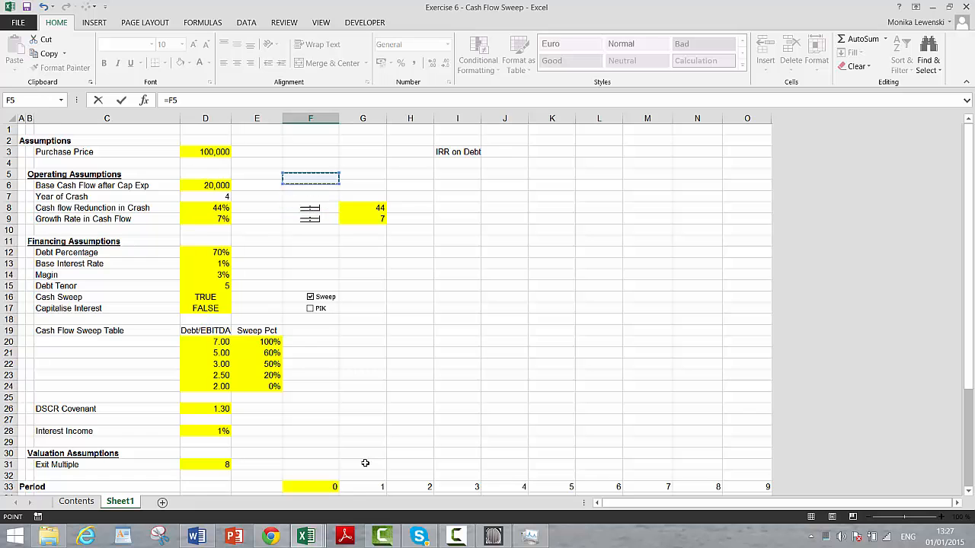
{"action": "key", "text": "Left"}
{"action": "key", "text": "Left"}
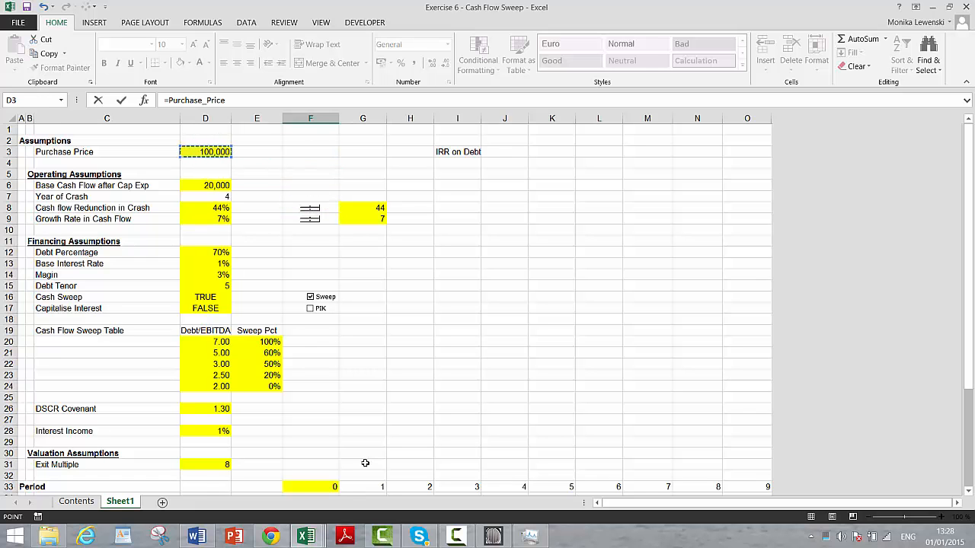
{"action": "key", "text": "Return"}
Leave row 42 blank and add the labels "Soruces" in C43 and "Debt" in C44
{"action": "key", "text": "Left"}
{"action": "key", "text": "Left"}
{"action": "key", "text": "Left"}
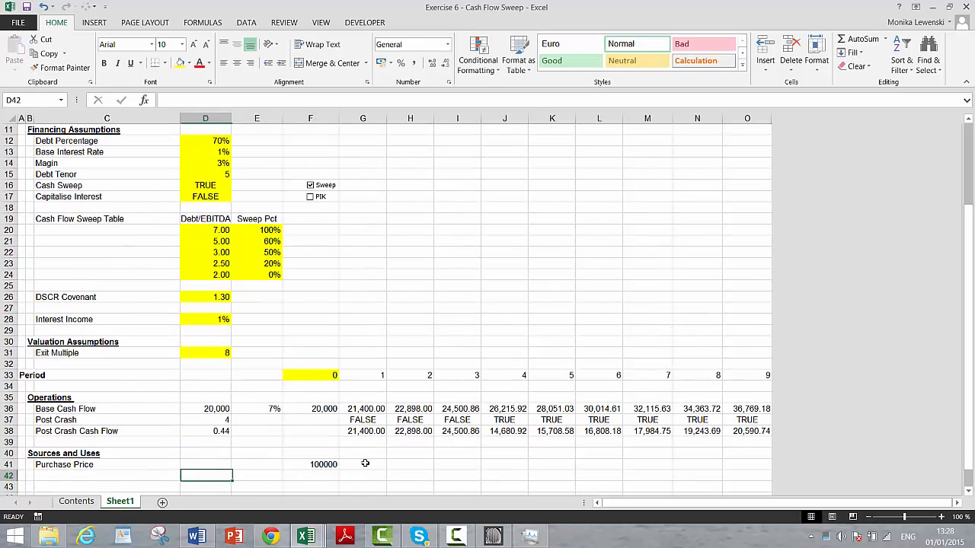
{"action": "key", "text": "Down"}
{"action": "key", "text": "Up"}
{"action": "key", "text": "Up"}
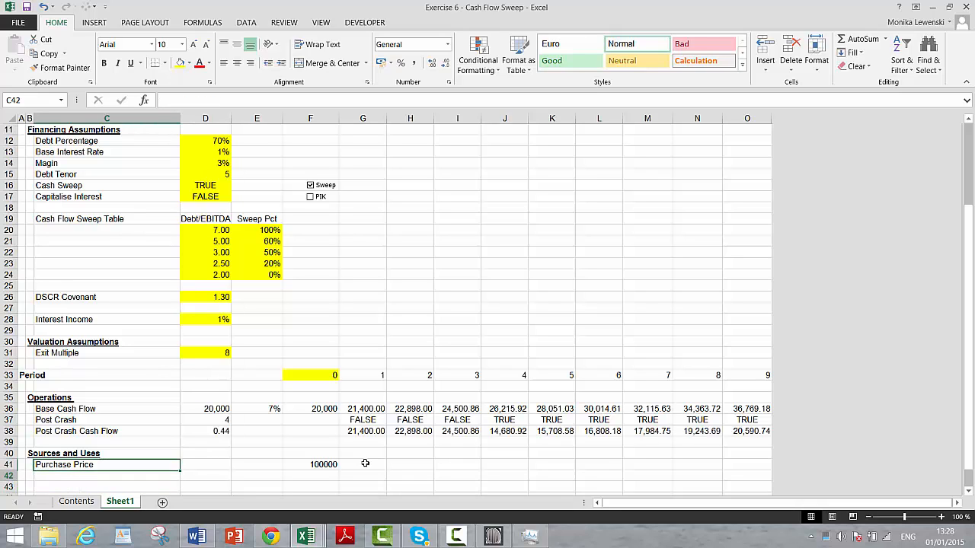
{"action": "key", "text": "Down"}
{"action": "key", "text": "Down"}
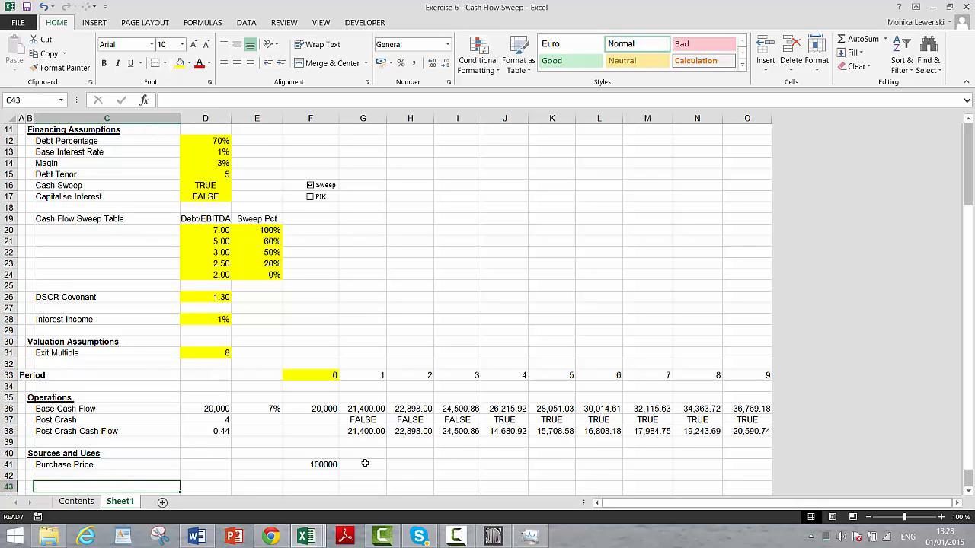
{"action": "type", "text": "Sor"}
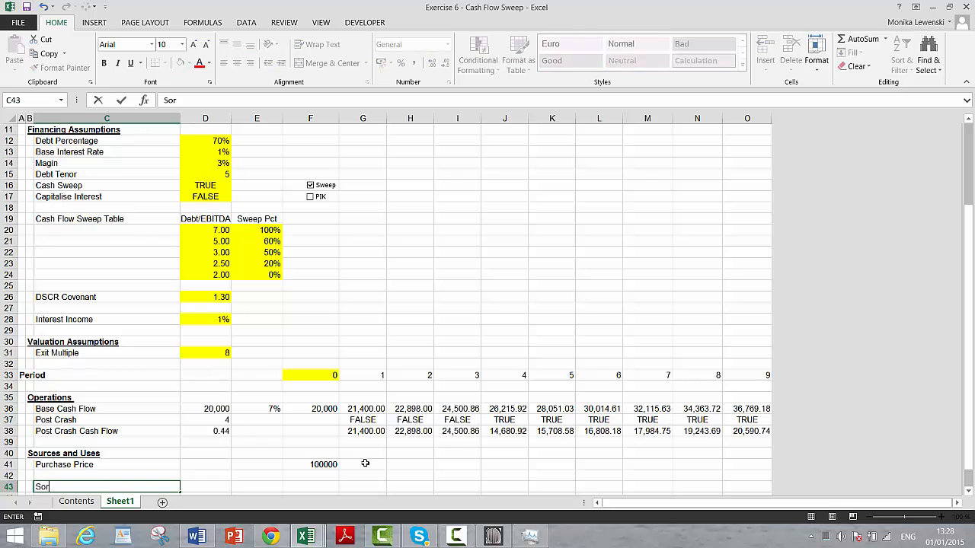
{"action": "type", "text": "uces"}
{"action": "key", "text": "Return"}
{"action": "type", "text": "Deb"}
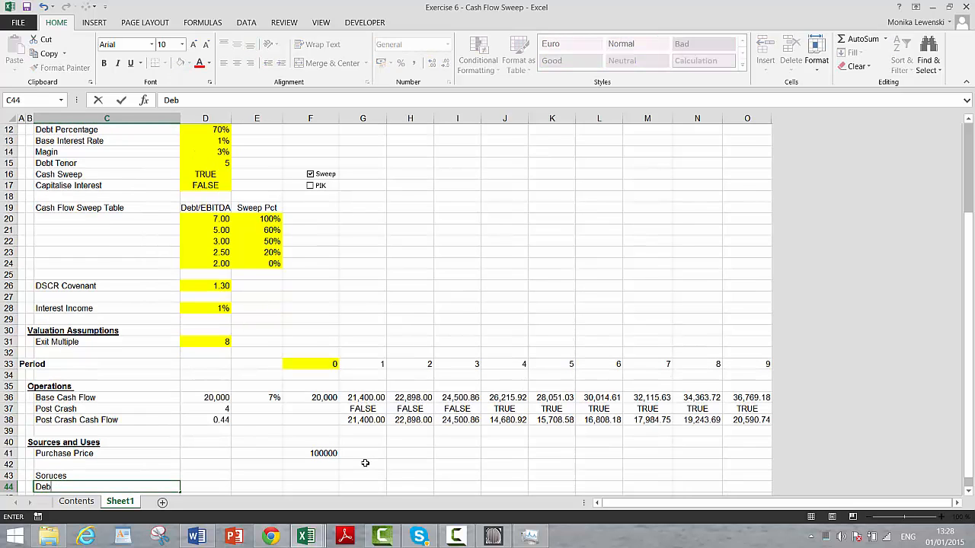
{"action": "type", "text": "t"}
{"action": "key", "text": "Return"}
Link D44 in the Debt row to the Debt Percentage assumption in D12
{"action": "key", "text": "Up"}
{"action": "key", "text": "Right"}
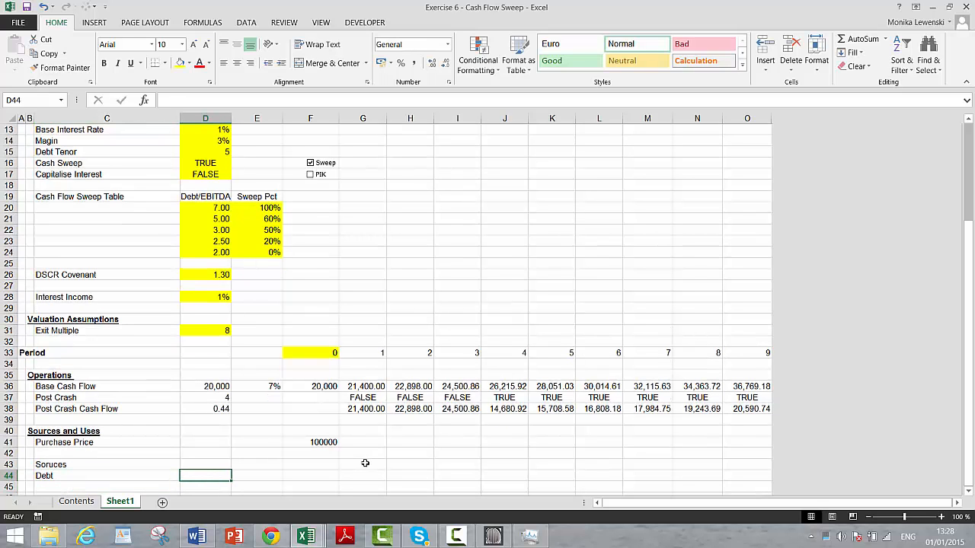
{"action": "type", "text": "="}
{"action": "key", "text": "Up"}
{"action": "key", "text": "Up"}
{"action": "key", "text": "Up"}
{"action": "key", "text": "Up"}
{"action": "key", "text": "Up"}
{"action": "key", "text": "Up"}
{"action": "key", "text": "Up"}
{"action": "key", "text": "Up"}
{"action": "key", "text": "Up"}
{"action": "key", "text": "Up"}
{"action": "key", "text": "Up"}
{"action": "key", "text": "Up"}
{"action": "key", "text": "Up"}
{"action": "key", "text": "Up"}
{"action": "key", "text": "Up"}
{"action": "key", "text": "Up"}
{"action": "key", "text": "Up"}
{"action": "key", "text": "Up"}
{"action": "key", "text": "Up"}
{"action": "key", "text": "Up"}
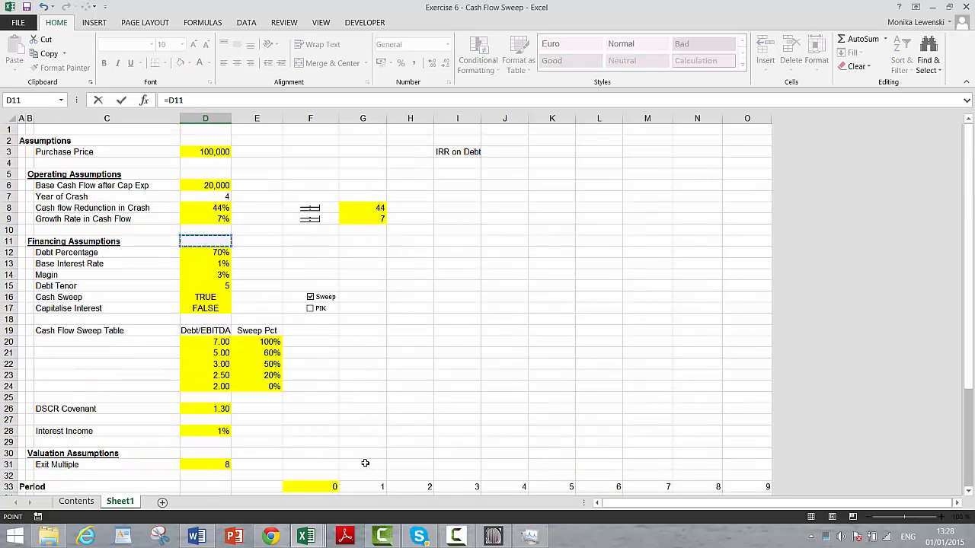
{"action": "key", "text": "Up"}
{"action": "key", "text": "Up"}
{"action": "key", "text": "Down"}
{"action": "key", "text": "Down"}
{"action": "key", "text": "Down"}
{"action": "key", "text": "Down"}
{"action": "key", "text": "Down"}
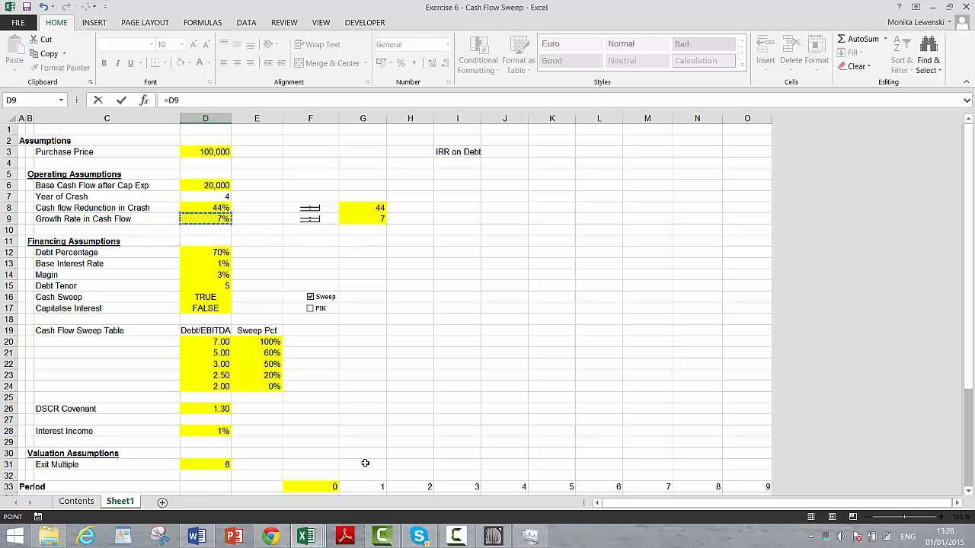
{"action": "key", "text": "Return"}
{"action": "key", "text": "Up"}
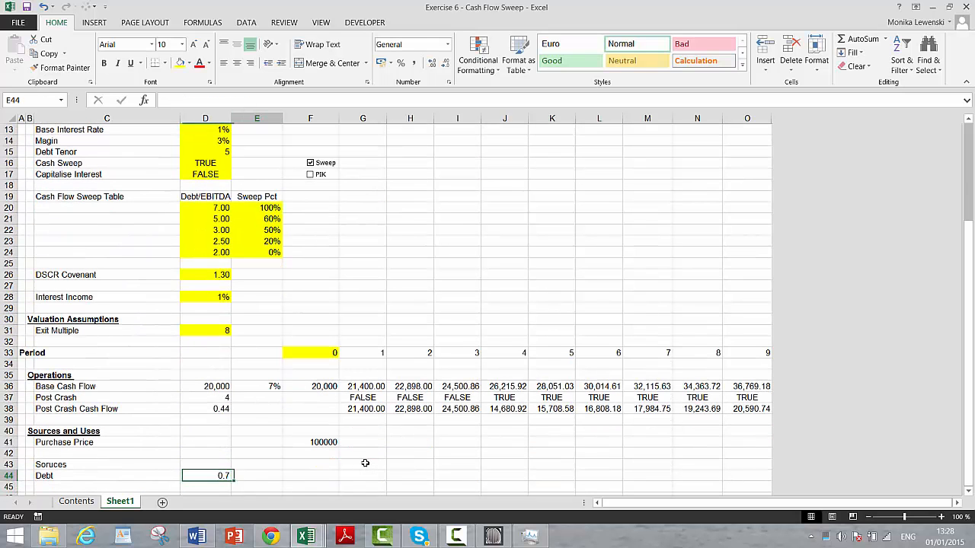
Calculate the period 0 debt amount in F44 as purchase price times debt percentage with =F41*D44
{"action": "key", "text": "Right"}
{"action": "key", "text": "Right"}
{"action": "type", "text": "="}
{"action": "key", "text": "Up"}
{"action": "key", "text": "Up"}
{"action": "key", "text": "Up"}
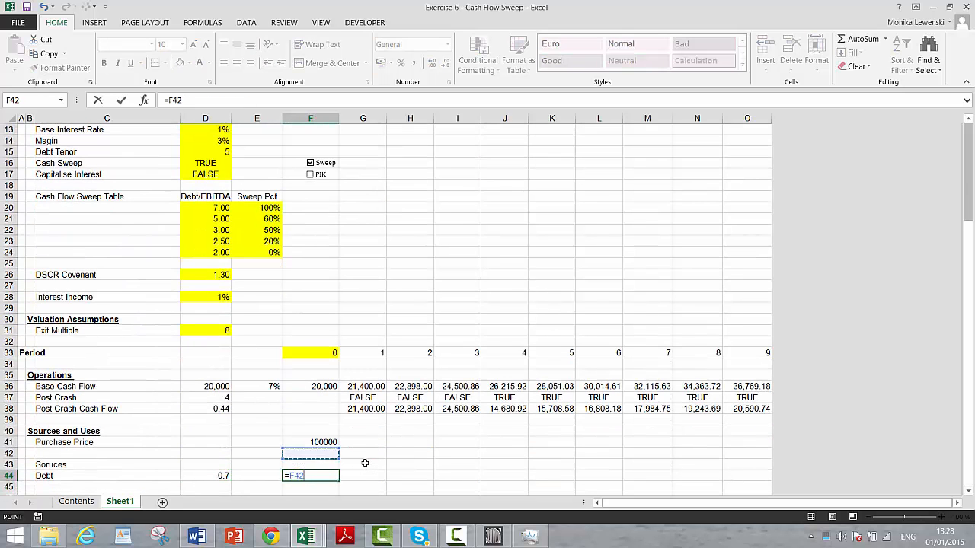
{"action": "type", "text": "*"}
{"action": "key", "text": "Left"}
{"action": "key", "text": "Left"}
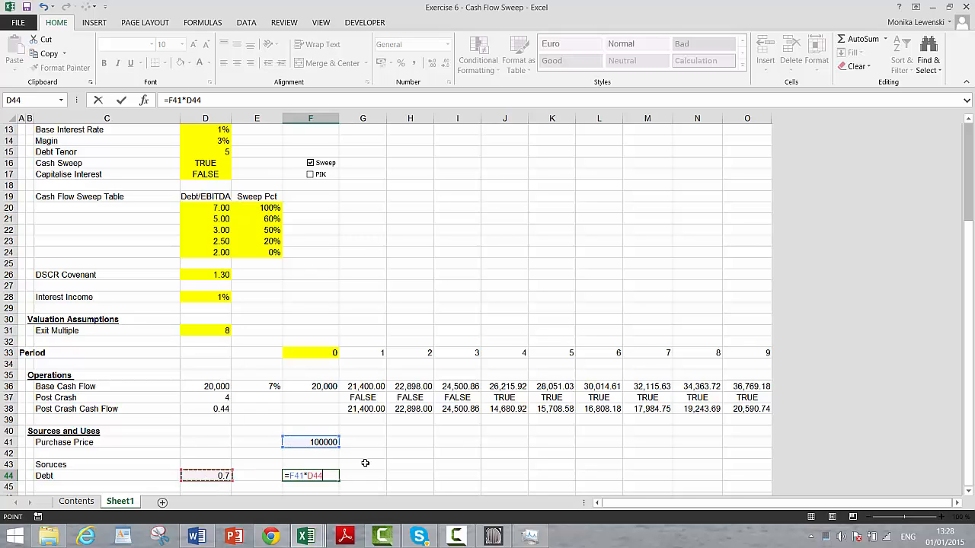
{"action": "key", "text": "Return"}
Label the row below Debt "Equity" in C45
{"action": "key", "text": "Left"}
{"action": "key", "text": "Left"}
{"action": "key", "text": "Left"}
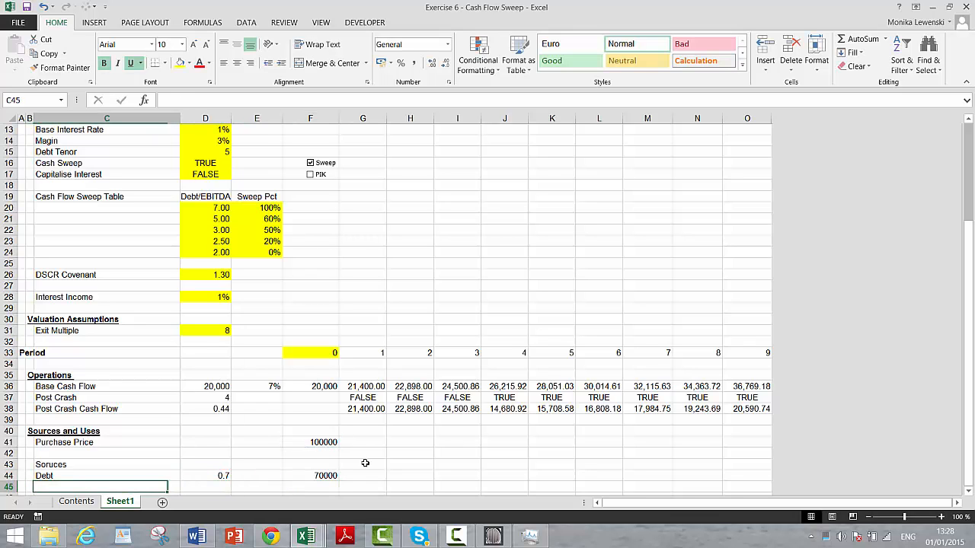
{"action": "type", "text": "Equit"}
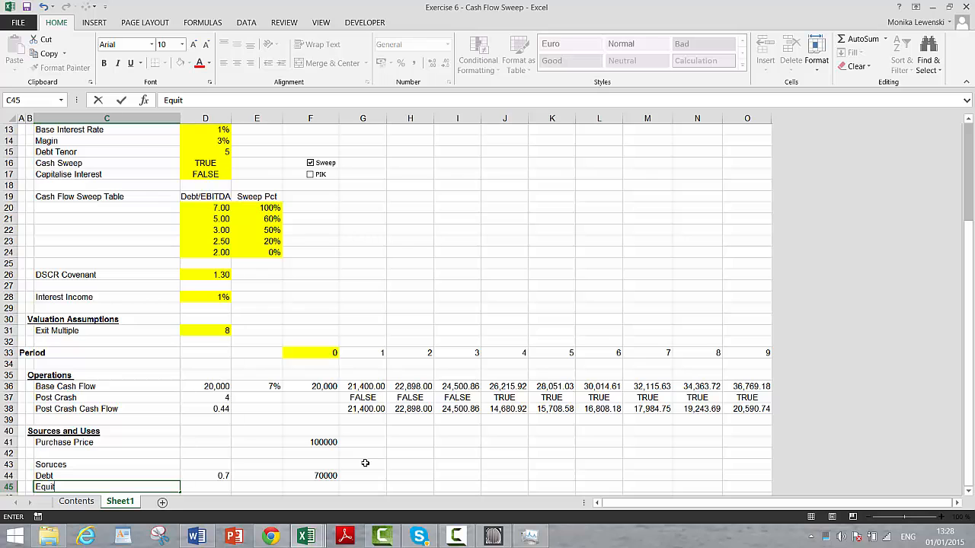
{"action": "type", "text": "y"}
{"action": "key", "text": "Return"}
Calculate the period 0 equity in F45 as the purchase price in F41 minus the debt in F44
{"action": "key", "text": "Up"}
{"action": "key", "text": "Right"}
{"action": "key", "text": "Right"}
{"action": "key", "text": "Right"}
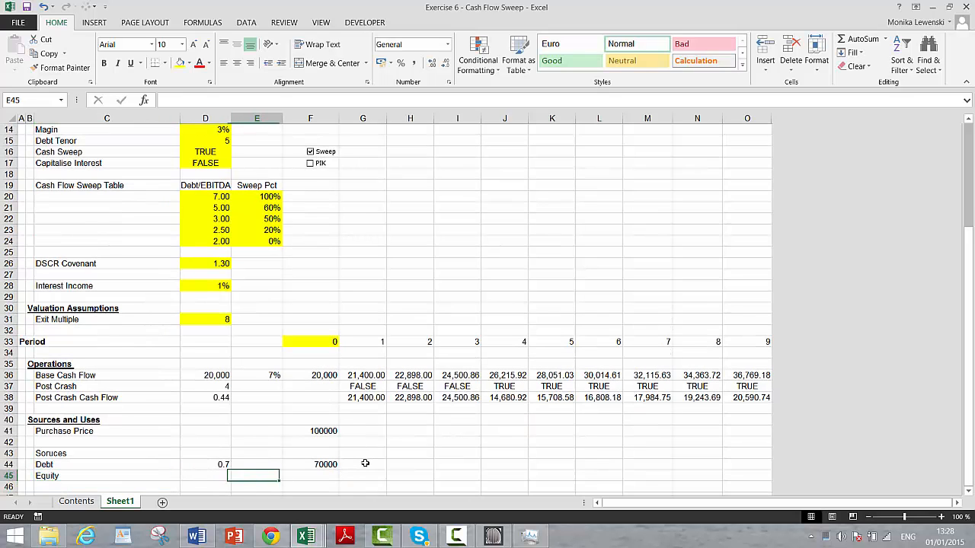
{"action": "type", "text": "="}
{"action": "key", "text": "Up"}
{"action": "key", "text": "Up"}
{"action": "key", "text": "Up"}
{"action": "key", "text": "Up"}
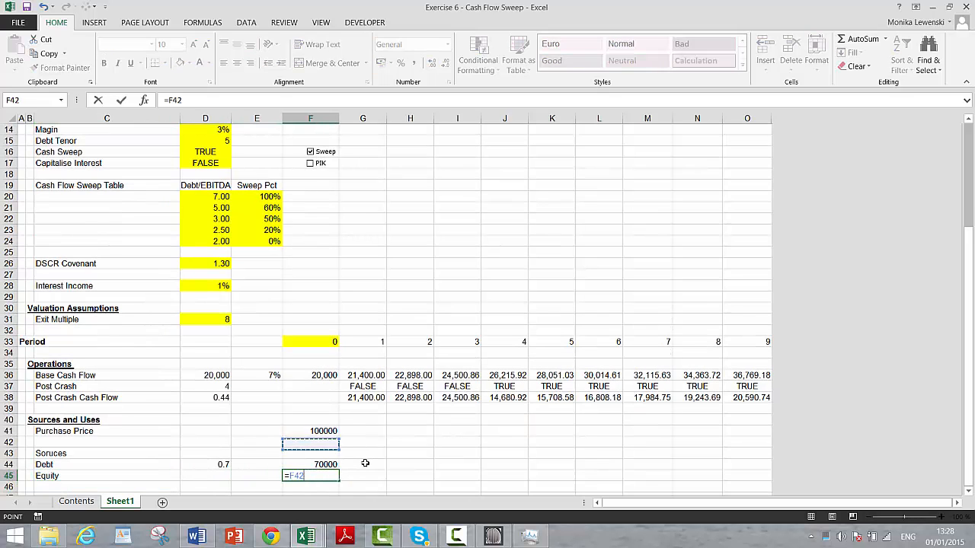
{"action": "type", "text": "-"}
{"action": "key", "text": "Up"}
{"action": "key", "text": "Return"}
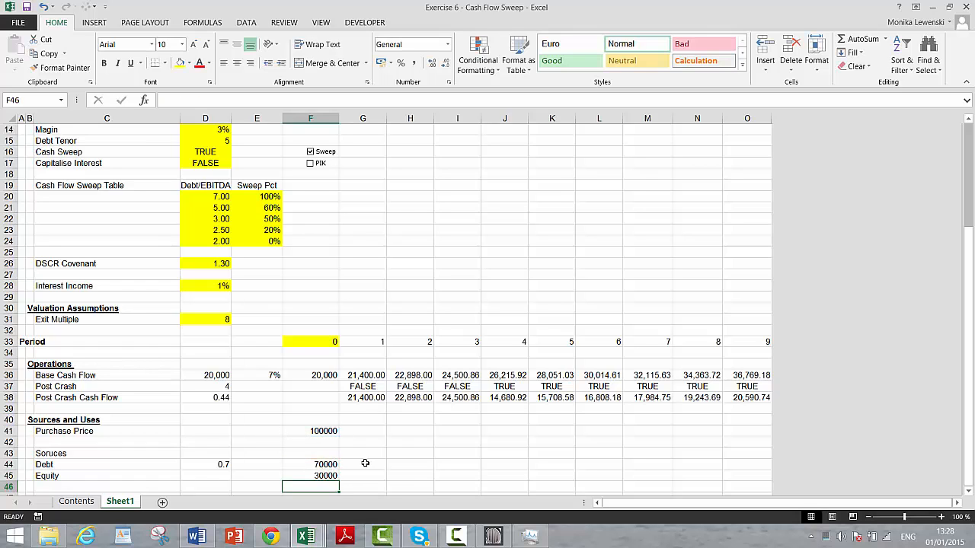
Format the Sources and Uses amounts in F41:F45 as numbers with thousands separators and two decimals
{"action": "key", "text": "Up"}
{"action": "key", "text": "Up"}
{"action": "key", "text": "Up"}
{"action": "key", "text": "Up"}
{"action": "key", "text": "Up"}
{"action": "key", "text": "shift+Down"}
{"action": "key", "text": "shift+Down"}
{"action": "key", "text": "shift+Down"}
{"action": "key", "text": "shift+Down"}
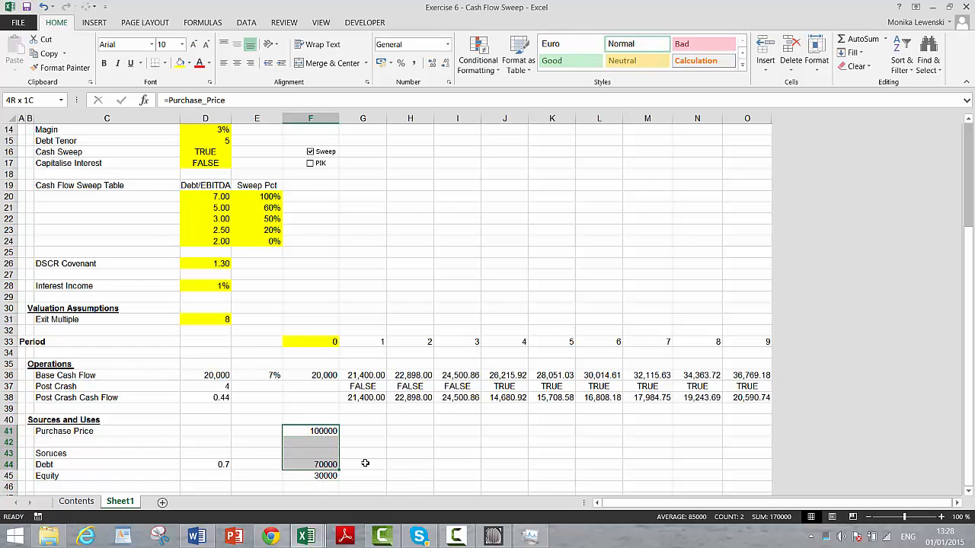
Add the section heading "Debt Schedule" in B47, leaving row 46 blank below Equity
{"action": "key", "text": "Down"}
{"action": "key", "text": "Down"}
{"action": "key", "text": "Down"}
{"action": "key", "text": "Down"}
{"action": "key", "text": "Down"}
{"action": "key", "text": "Down"}
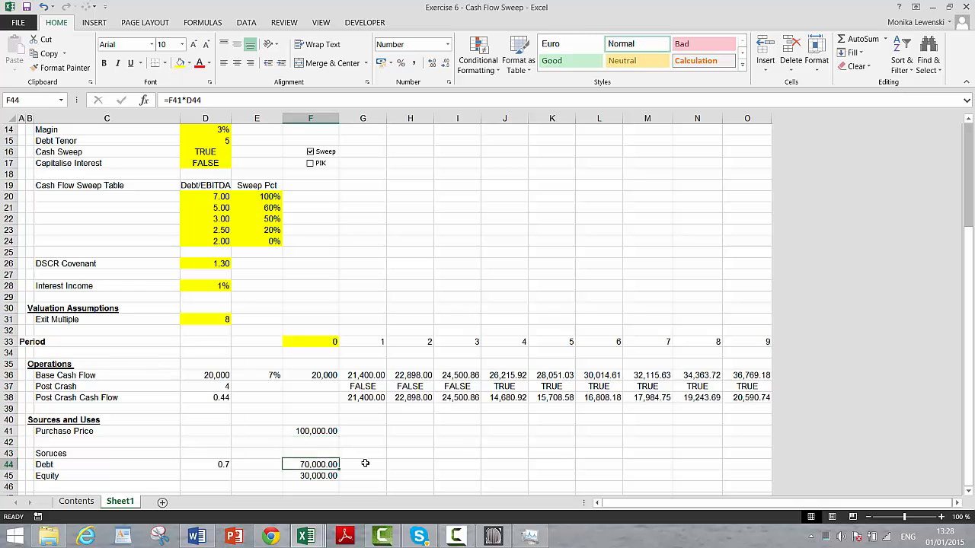
{"action": "key", "text": "Up"}
{"action": "key", "text": "Left"}
{"action": "key", "text": "Left"}
{"action": "key", "text": "Left"}
{"action": "key", "text": "Left"}
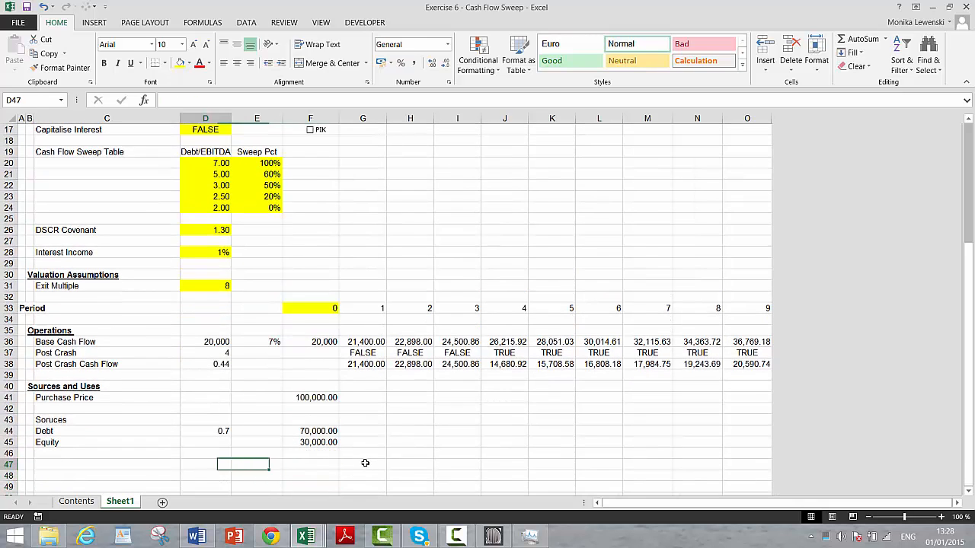
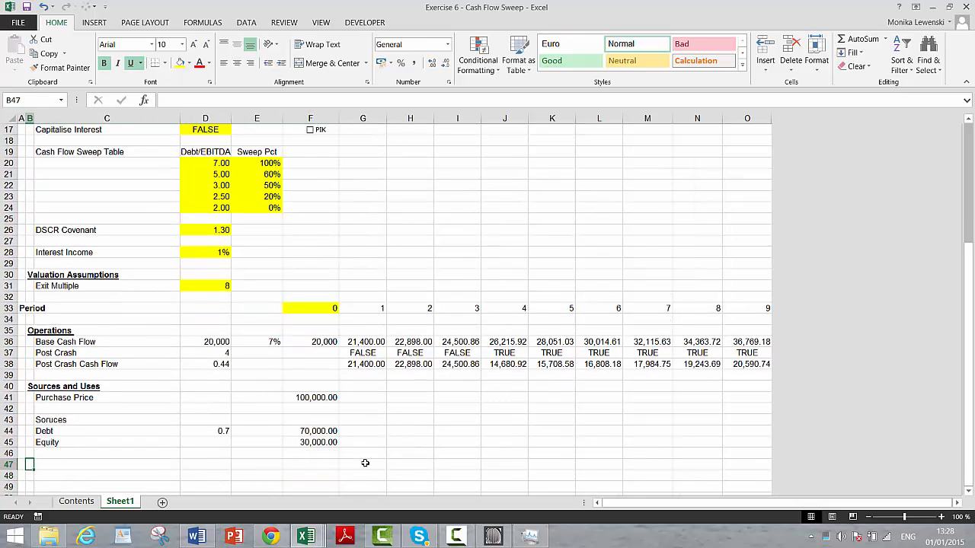
{"action": "type", "text": "Debt S"}
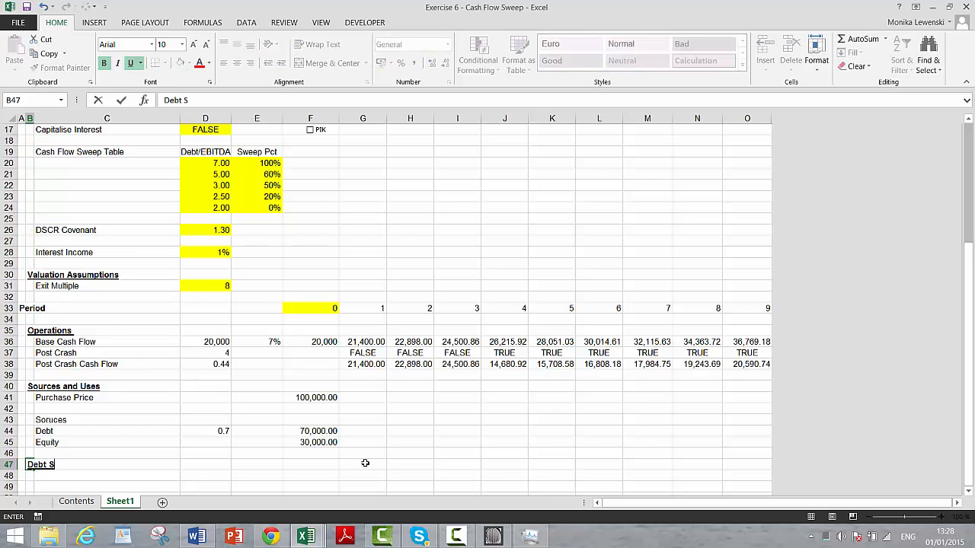
{"action": "type", "text": "chule"}
{"action": "key", "text": "BackSpace"}
{"action": "key", "text": "BackSpace"}
{"action": "type", "text": "edule"}
{"action": "key", "text": "Return"}
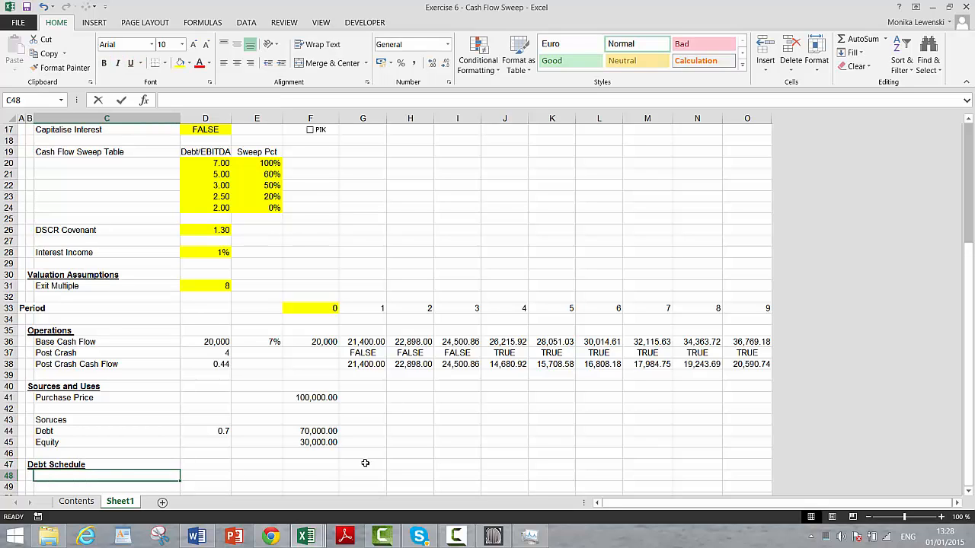
Label the first two Debt Schedule rows "Opening Balance" in C48 and "Less: Scheduled Repayments" in C49
{"action": "type", "text": "Ope"}
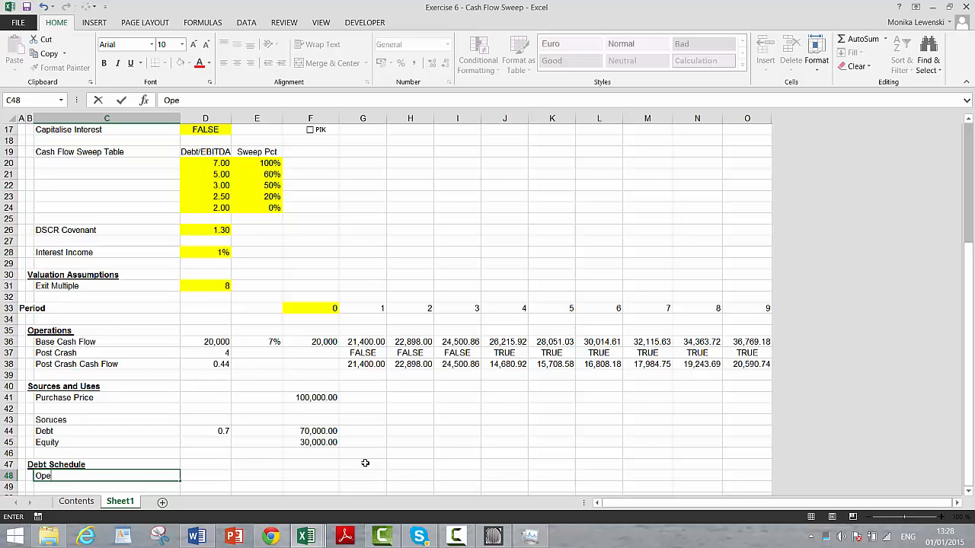
{"action": "type", "text": "ning Balan"}
{"action": "key", "text": "Return"}
{"action": "key", "text": "Return"}
{"action": "key", "text": "Return"}
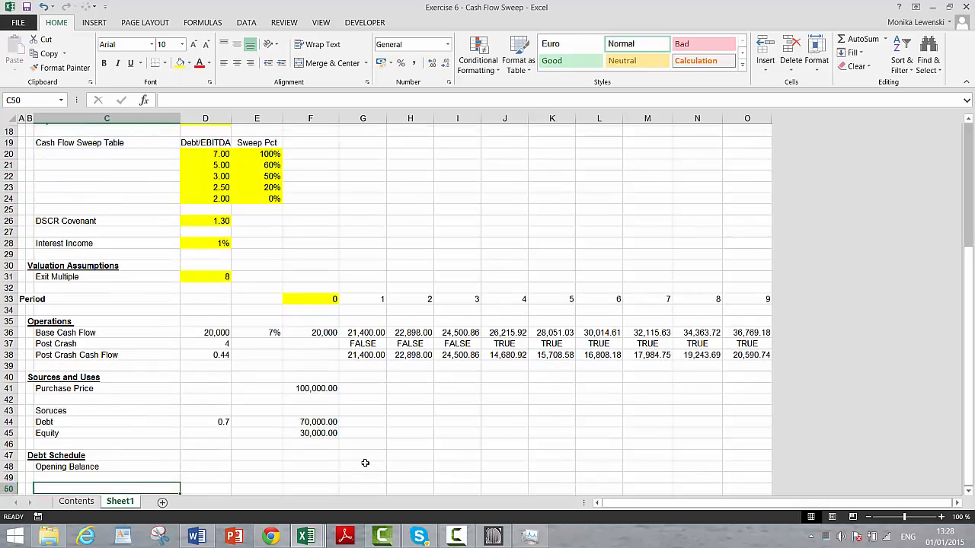
{"action": "key", "text": "Up"}
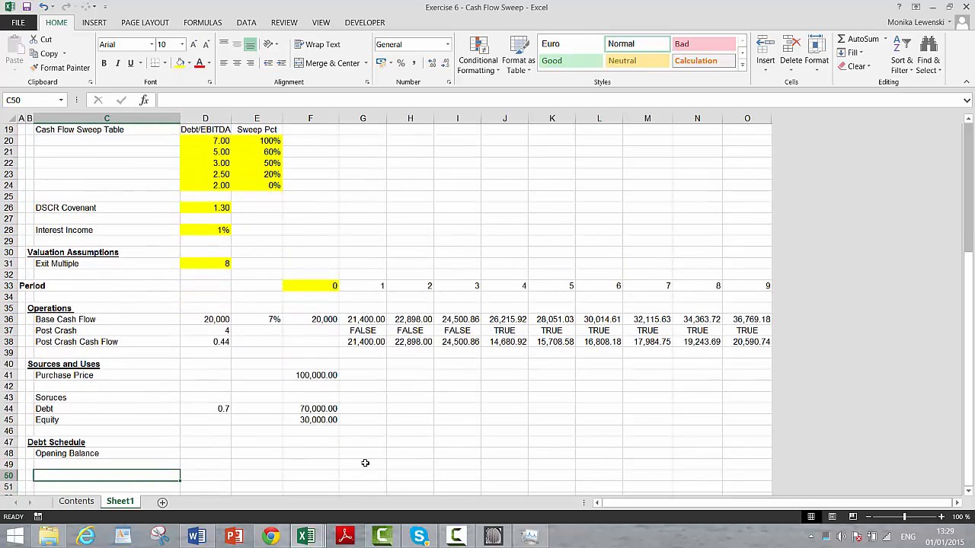
{"action": "key", "text": "Up"}
{"action": "type", "text": "Les"}
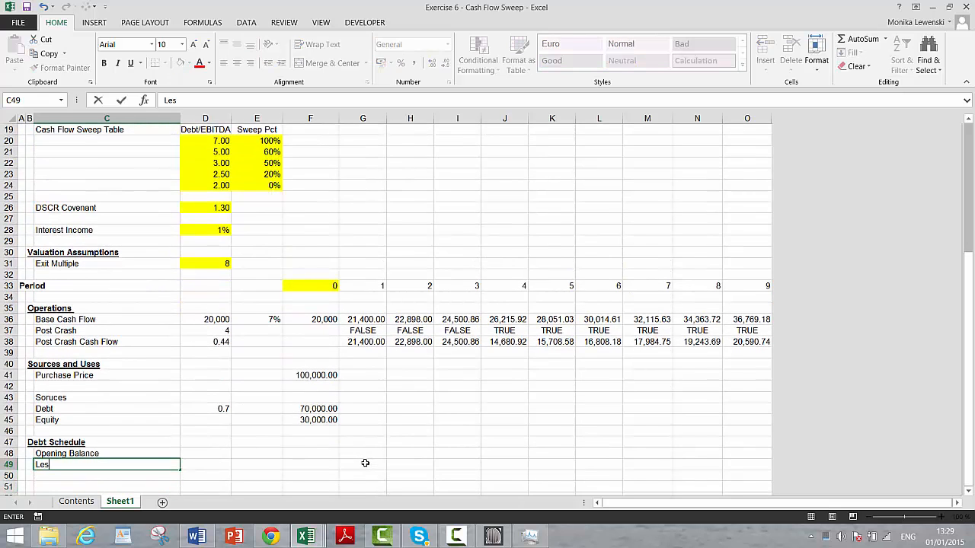
{"action": "type", "text": "s: Scheduled Re"}
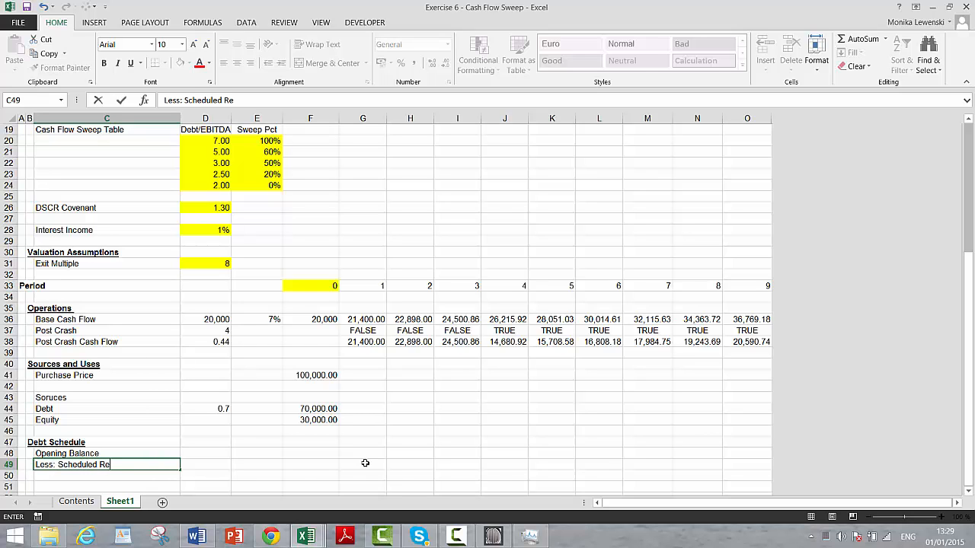
{"action": "type", "text": "payments"}
{"action": "key", "text": "Return"}
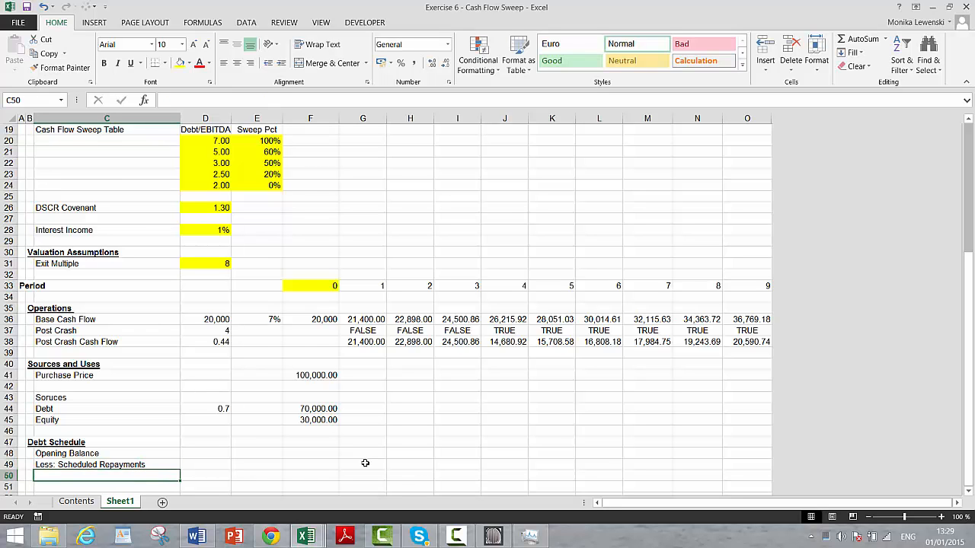
Label the third Debt Schedule row "Less: Cash Sweep" in C50
{"action": "type", "text": "Lse"}
{"action": "key", "text": "BackSpace"}
{"action": "key", "text": "BackSpace"}
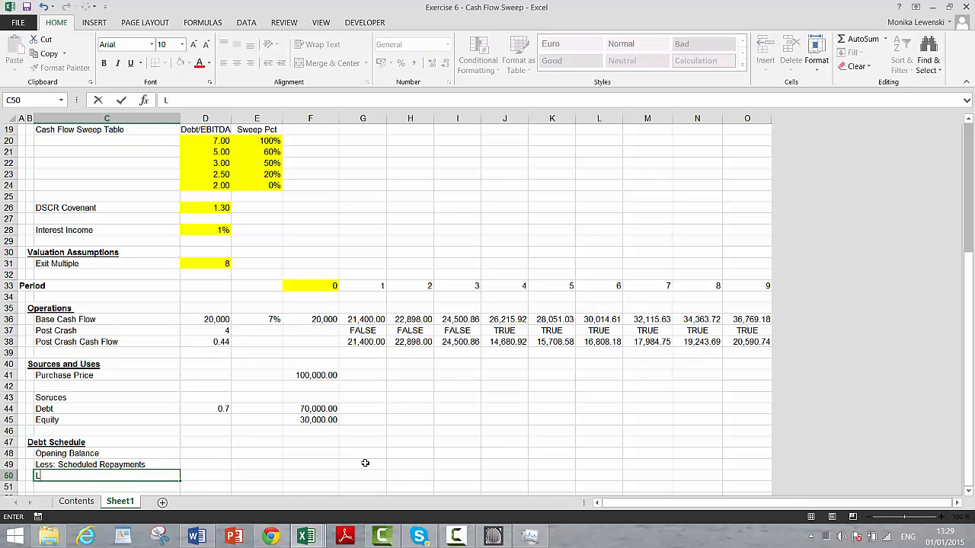
{"action": "type", "text": "ess: Cash Sweep"}
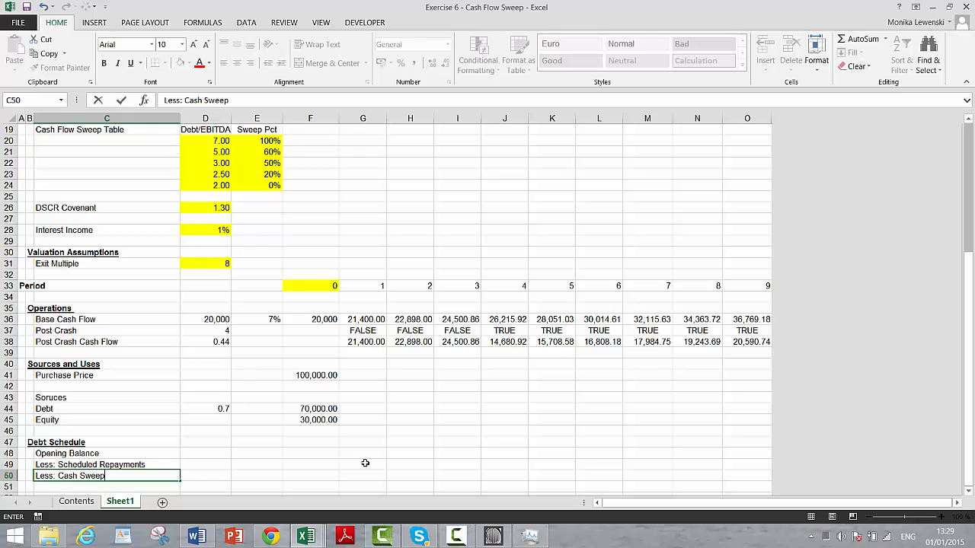
{"action": "key", "text": "Return"}
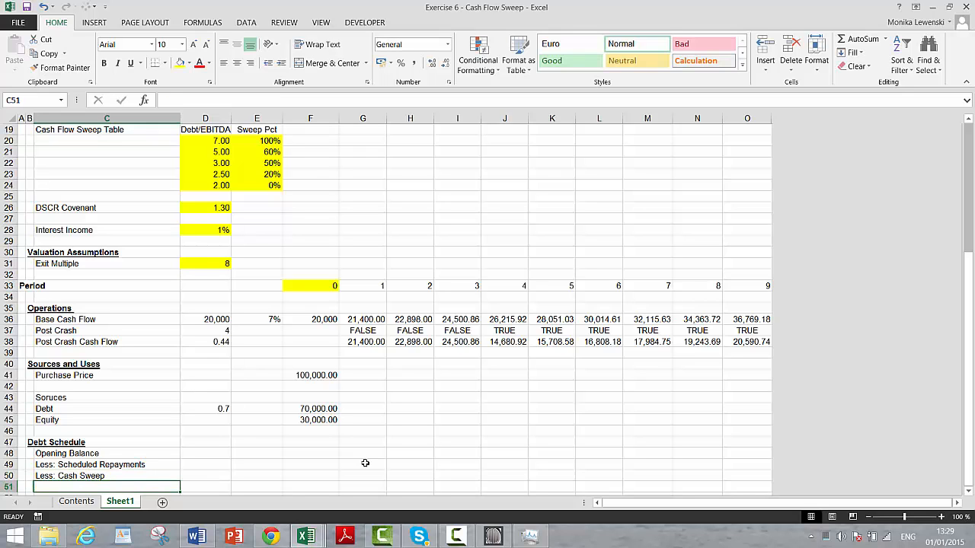
Add the labels "Closing Balance" in C51 and "Interest Cost" in C52
{"action": "type", "text": "Closing B"}
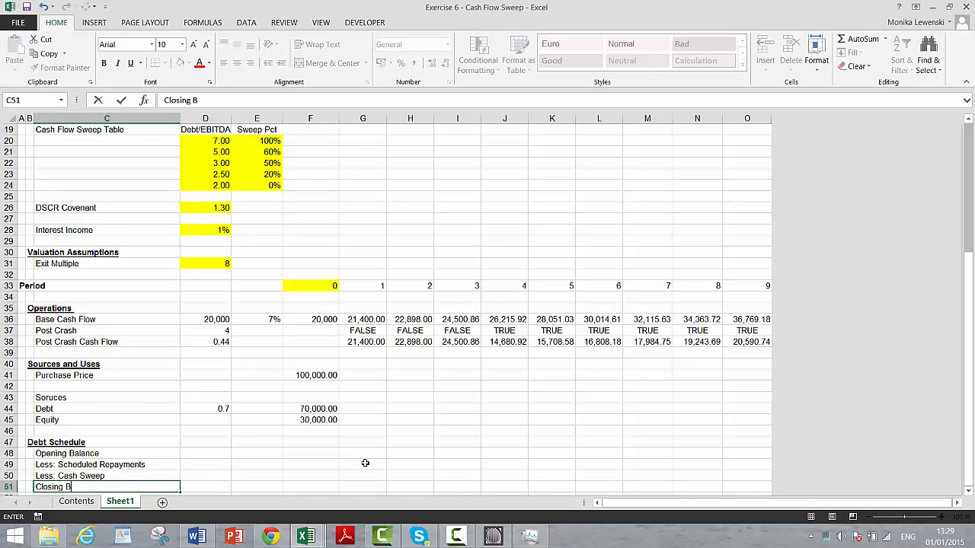
{"action": "type", "text": "ala"}
{"action": "key", "text": "BackSpace"}
{"action": "type", "text": "lance"}
{"action": "key", "text": "Return"}
{"action": "type", "text": "Int"}
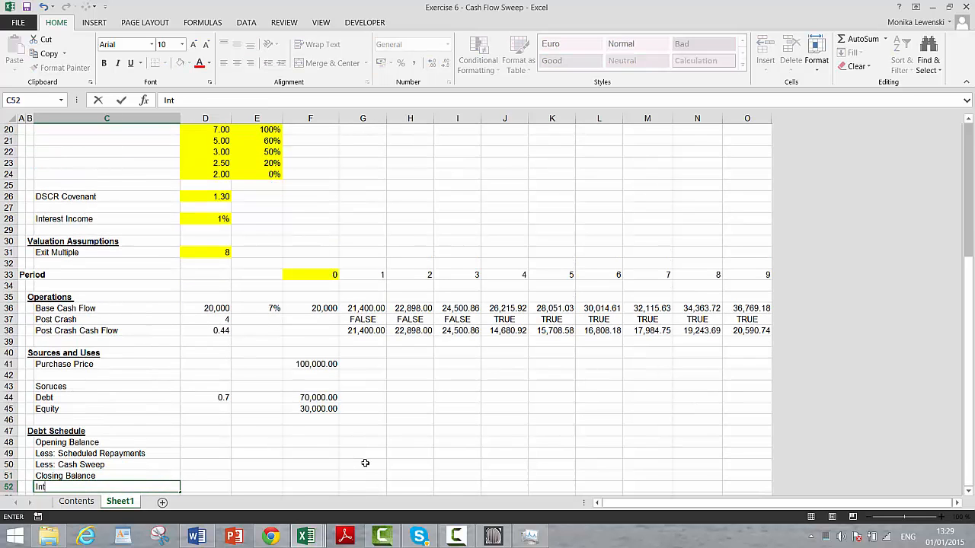
{"action": "type", "text": "erest Cost"}
{"action": "key", "text": "Return"}
{"action": "key", "text": "Return"}
{"action": "key", "text": "Return"}
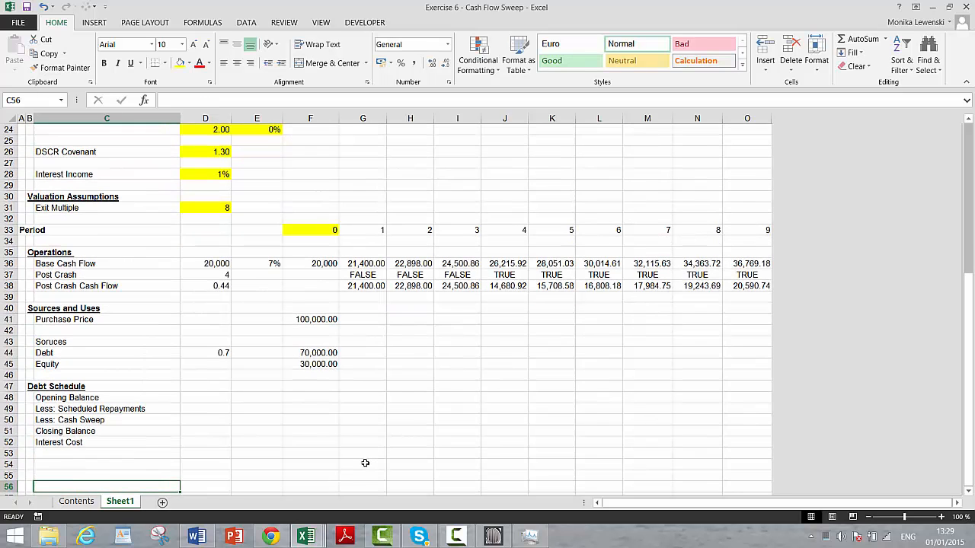
{"action": "key", "text": "Up"}
{"action": "key", "text": "Up"}
{"action": "key", "text": "Up"}
{"action": "key", "text": "Up"}
{"action": "key", "text": "Up"}
{"action": "key", "text": "Up"}
{"action": "key", "text": "Up"}
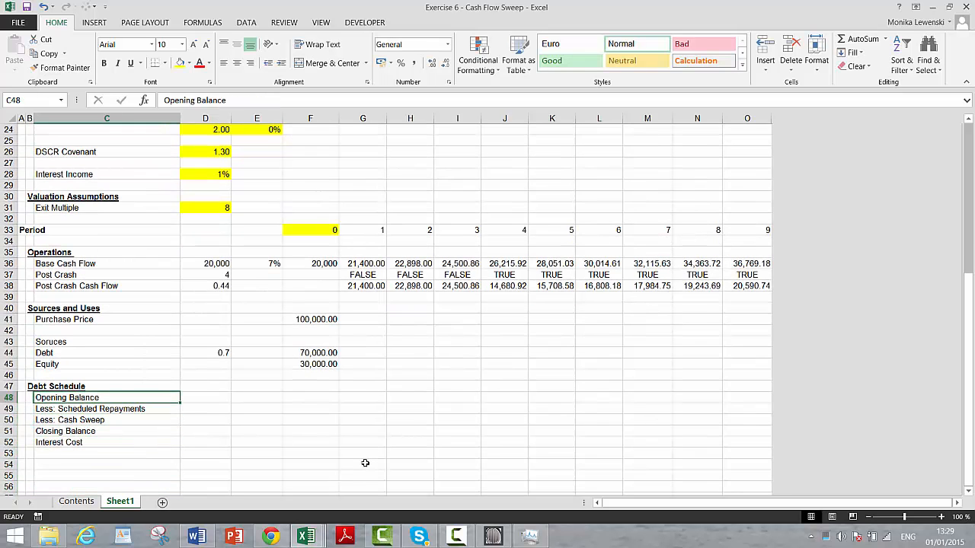
{"action": "key", "text": "shift+Down"}
{"action": "key", "text": "shift+Down"}
{"action": "key", "text": "shift+Down"}
{"action": "key", "text": "Return"}
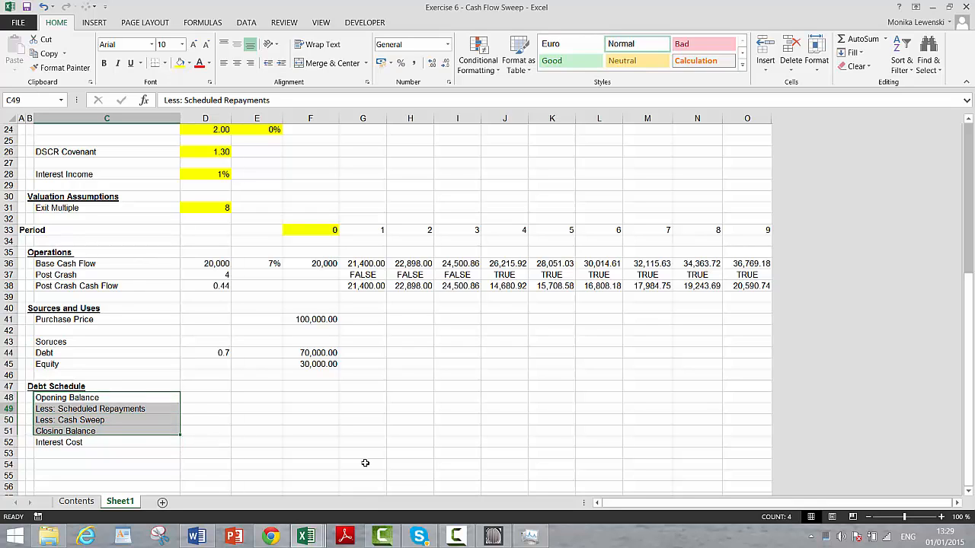
{"action": "key", "text": "Down"}
{"action": "key", "text": "Down"}
{"action": "key", "text": "Down"}
{"action": "key", "text": "Down"}
{"action": "key", "text": "Down"}
Copy the "Opening Balance" label from C48 into C54, leaving row 53 blank
{"action": "key", "text": "Up"}
{"action": "key", "text": "Up"}
{"action": "key", "text": "Up"}
{"action": "key", "text": "Up"}
{"action": "key", "text": "Up"}
{"action": "key", "text": "Up"}
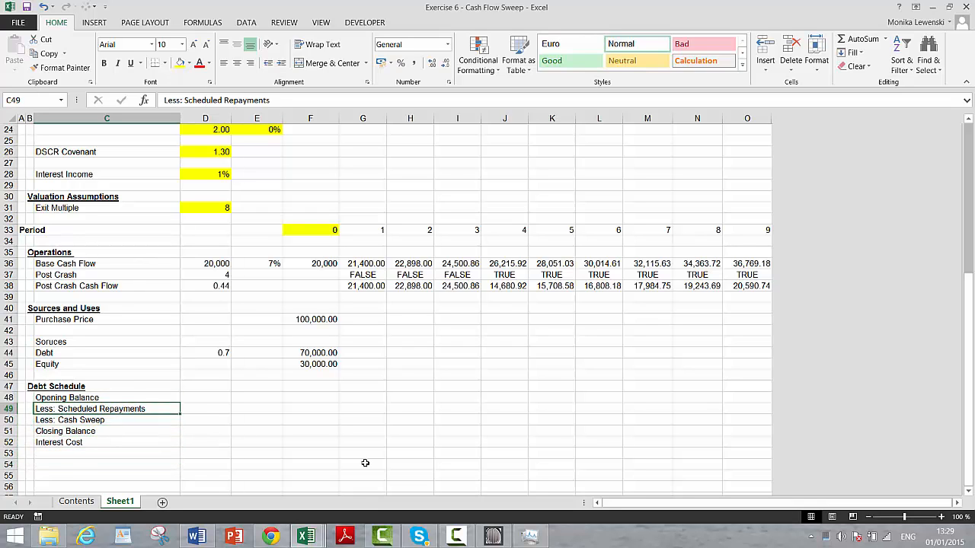
{"action": "key", "text": "ctrl+c"}
{"action": "key", "text": "Down"}
{"action": "left_click", "coordinate": [365, 465]}
{"action": "key", "text": "Left"}
{"action": "key", "text": "Left"}
{"action": "key", "text": "Left"}
{"action": "key", "text": "Left"}
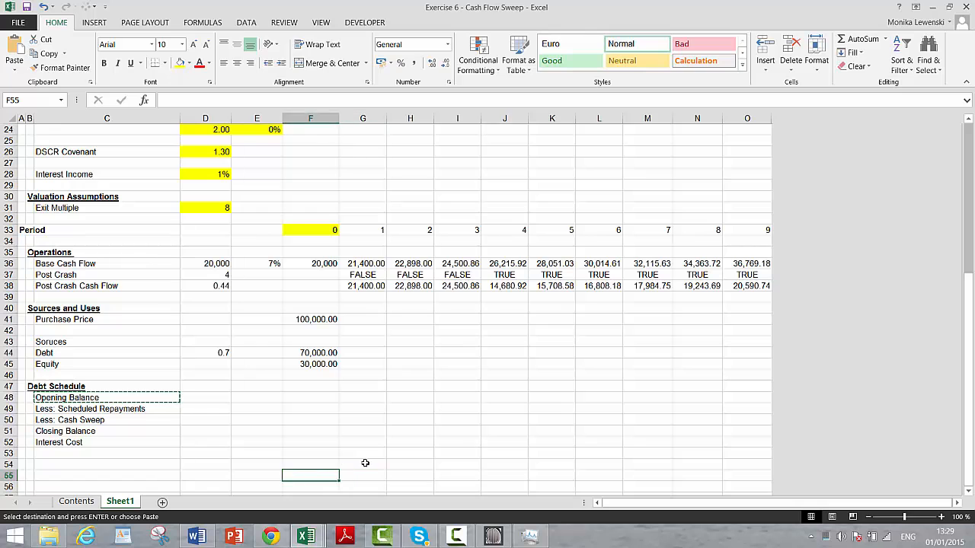
{"action": "key", "text": "Up"}
{"action": "key", "text": "ctrl+v"}
{"action": "key", "text": "Down"}
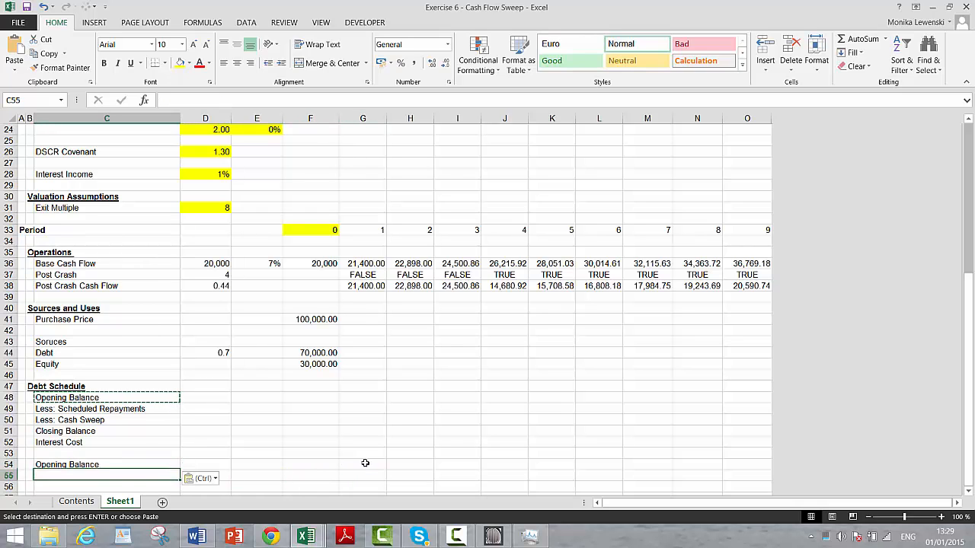
Insert a row above the copied Opening Balance label and enter the subheading "Defaulted Debt" in C54
{"action": "key", "text": "Up"}
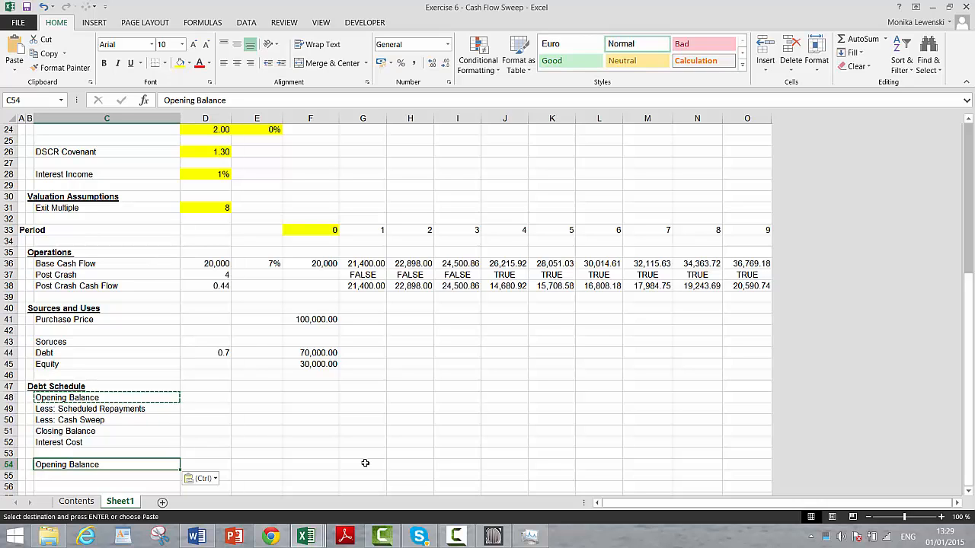
{"action": "key", "text": "shift+space"}
{"action": "key", "text": "ctrl+shift+plus"}
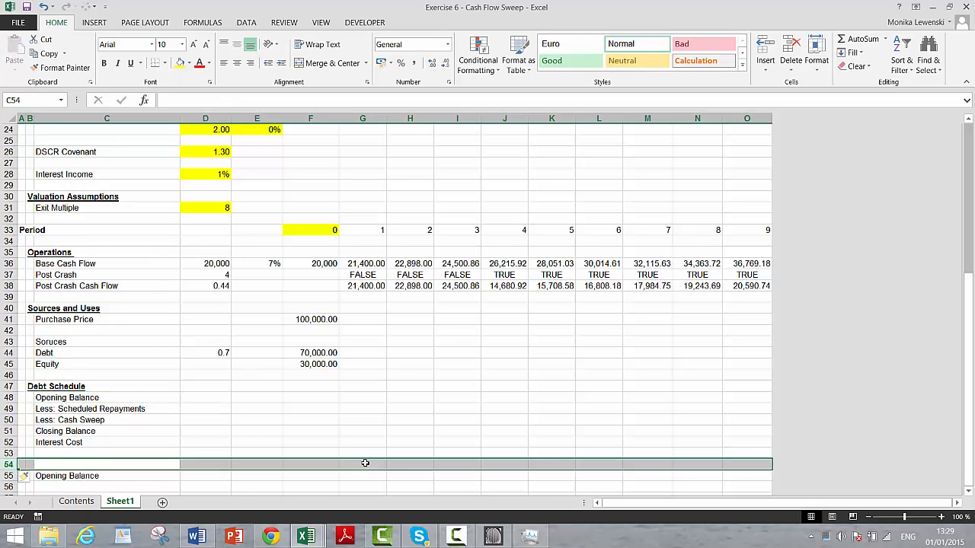
{"action": "key", "text": "Down"}
{"action": "key", "text": "Up"}
{"action": "type", "text": "De"}
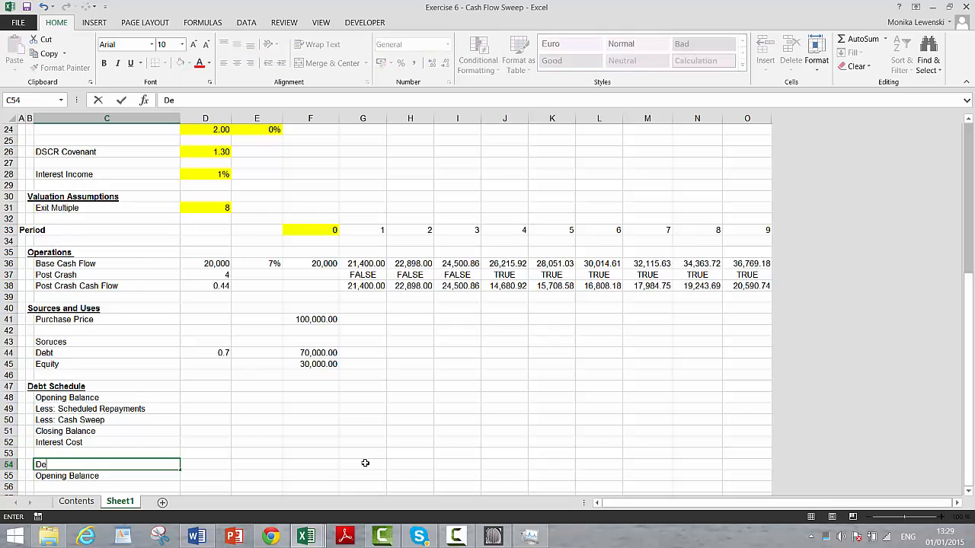
{"action": "type", "text": "faulted Debt"}
{"action": "key", "text": "Return"}
Add the labels "Add: Defaulted Debt" in C56 and "Less: Repayments of Default" in C57 of the Defaulted Debt block
{"action": "key", "text": "Return"}
{"action": "type", "text": "Ad"}
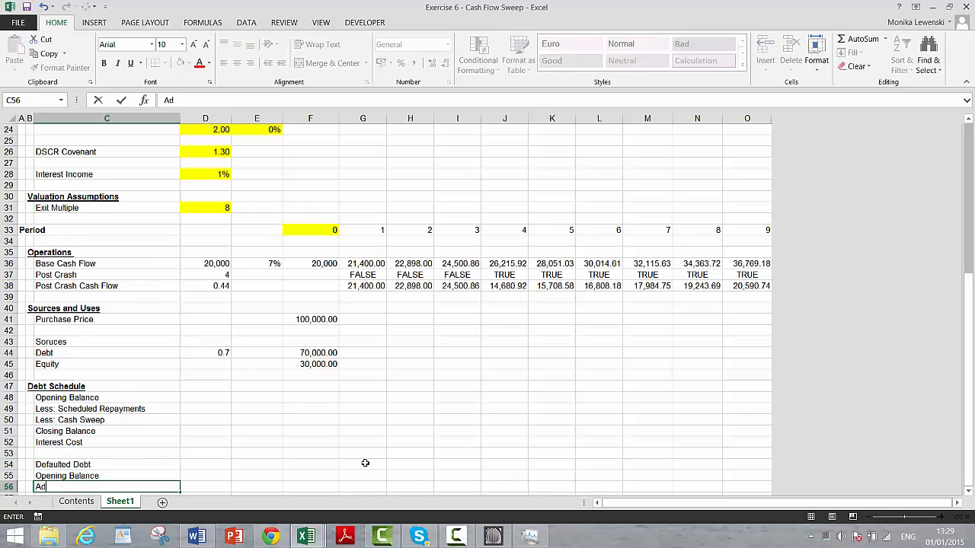
{"action": "type", "text": "d: Defaulted Debt"}
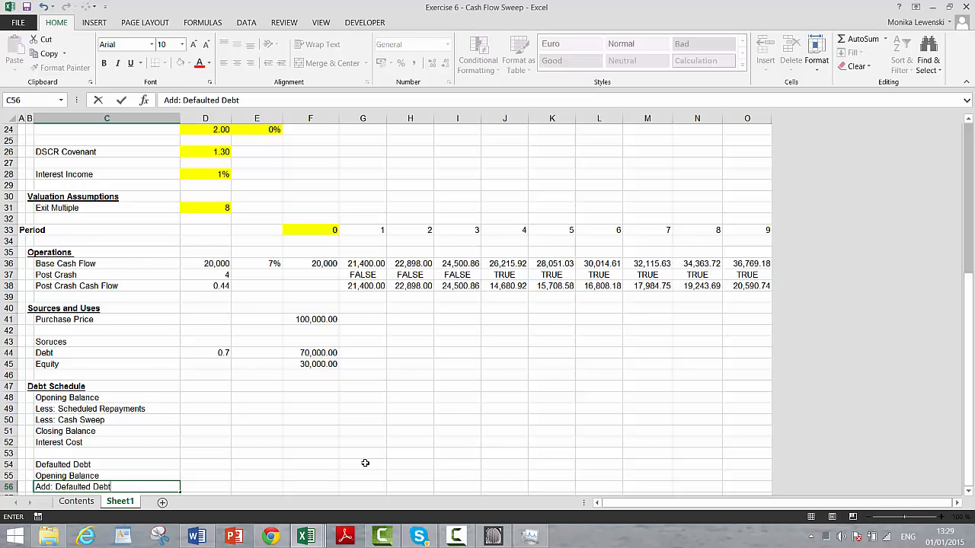
{"action": "key", "text": "Return"}
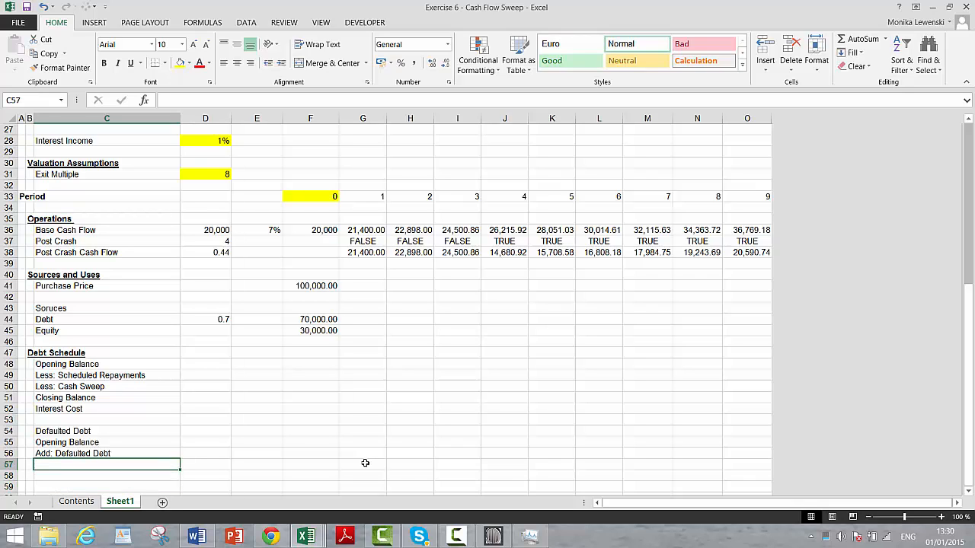
{"action": "type", "text": "Less"}
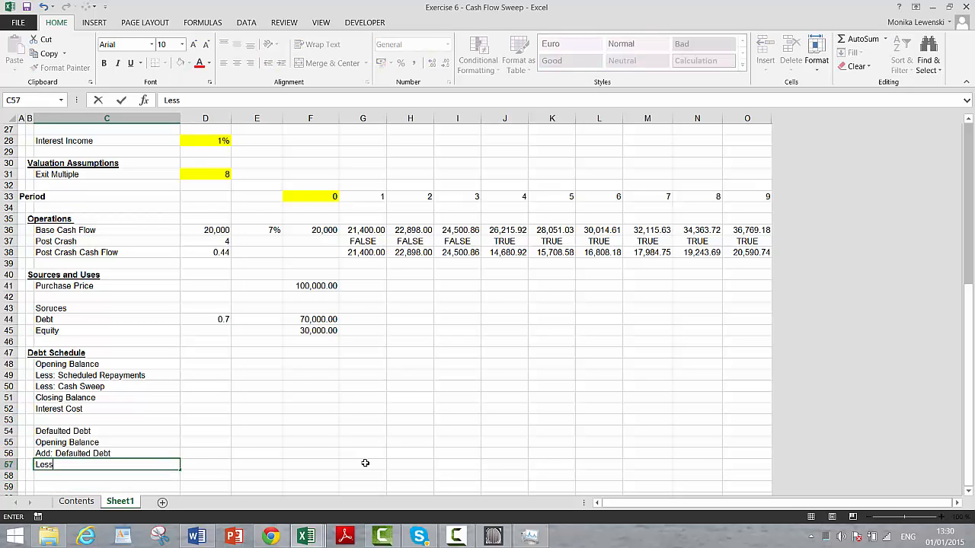
{"action": "type", "text": ": Repayments of Default"}
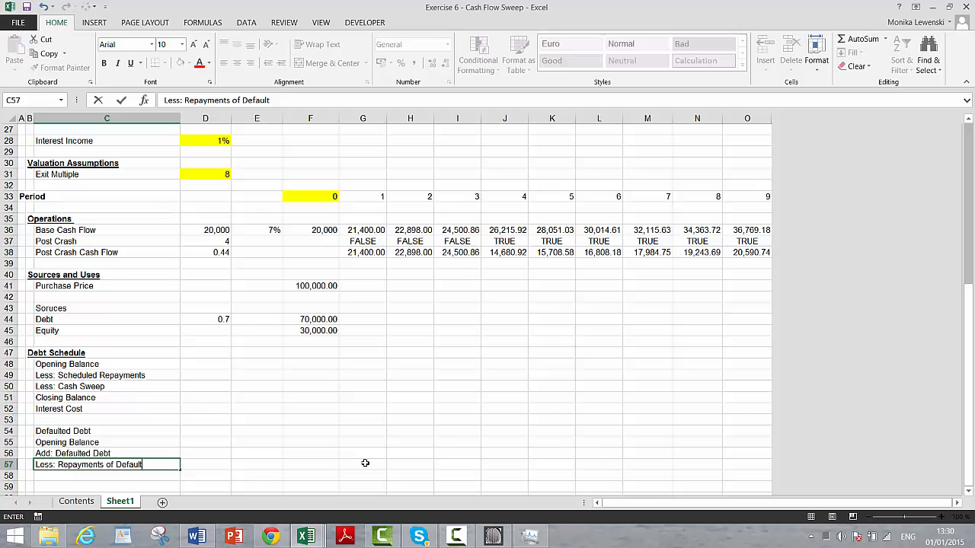
{"action": "key", "text": "Return"}
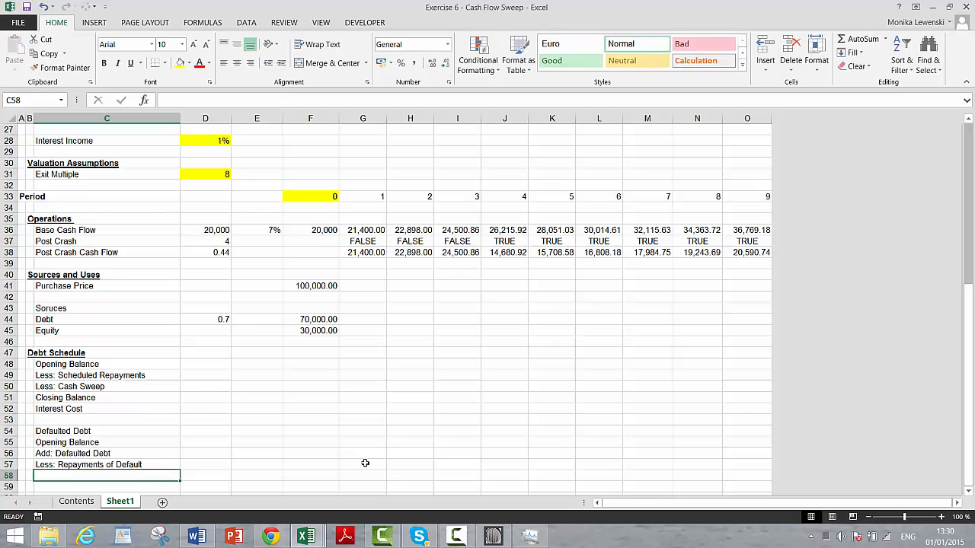
Complete the Defaulted Debt block with the labels "Closing Balance" in C58 and "Interest Cost" in C59
{"action": "type", "text": "Closing Balance"}
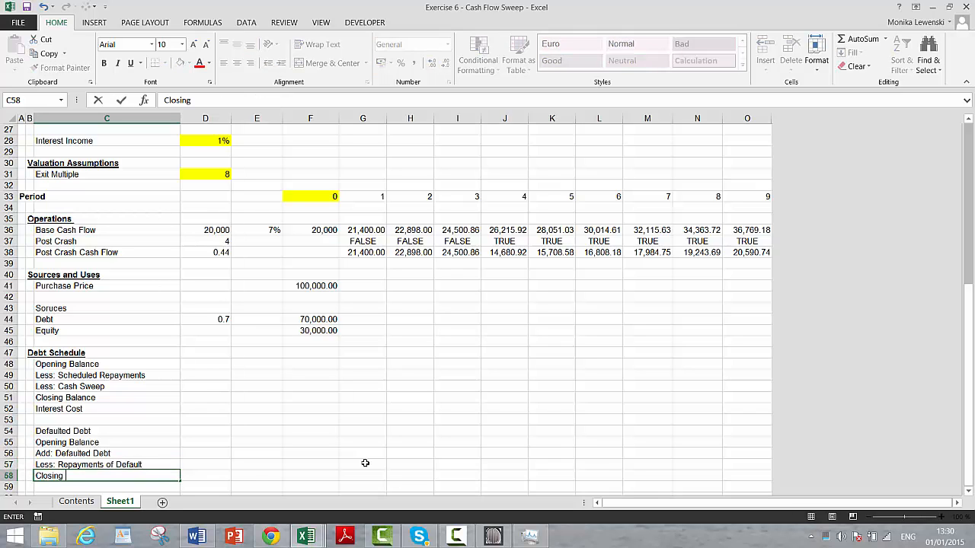
{"action": "key", "text": "Return"}
{"action": "type", "text": "Interest"}
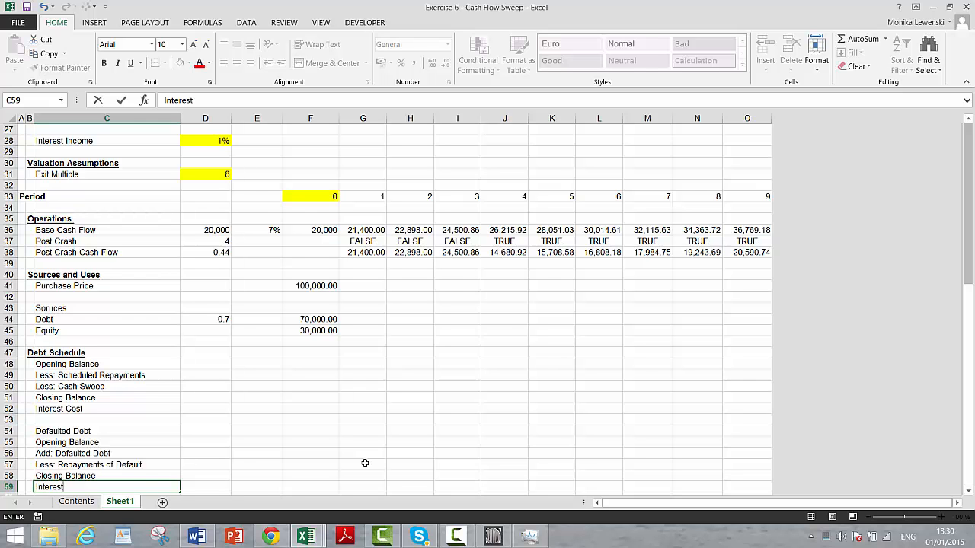
{"action": "type", "text": " Cost"}
{"action": "key", "text": "Return"}
{"action": "key", "text": "Return"}
{"action": "key", "text": "Return"}
{"action": "key", "text": "Return"}
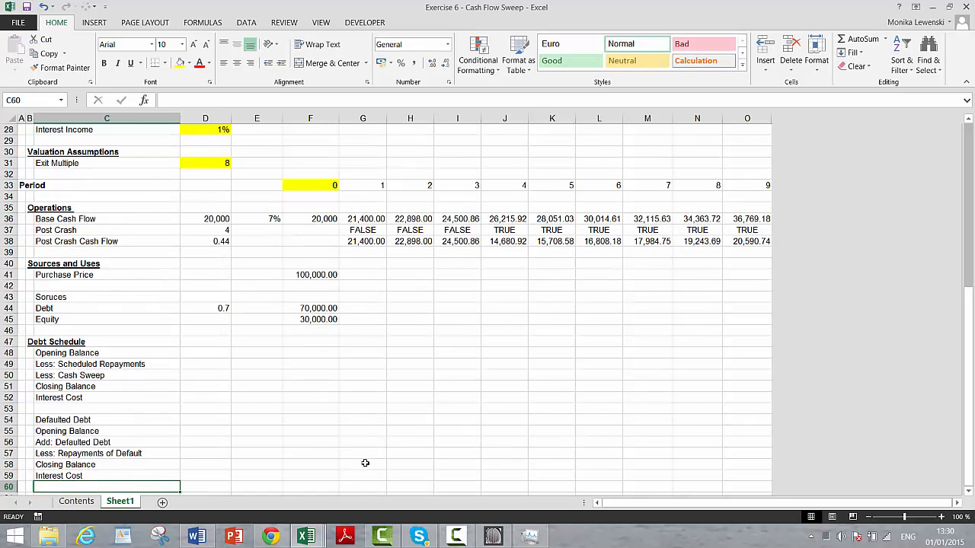
Review the row labels of the Debt Schedule and Defaulted Debt blocks
{"action": "key", "text": "Up"}
{"action": "key", "text": "Up"}
{"action": "key", "text": "Left"}
{"action": "key", "text": "Left"}
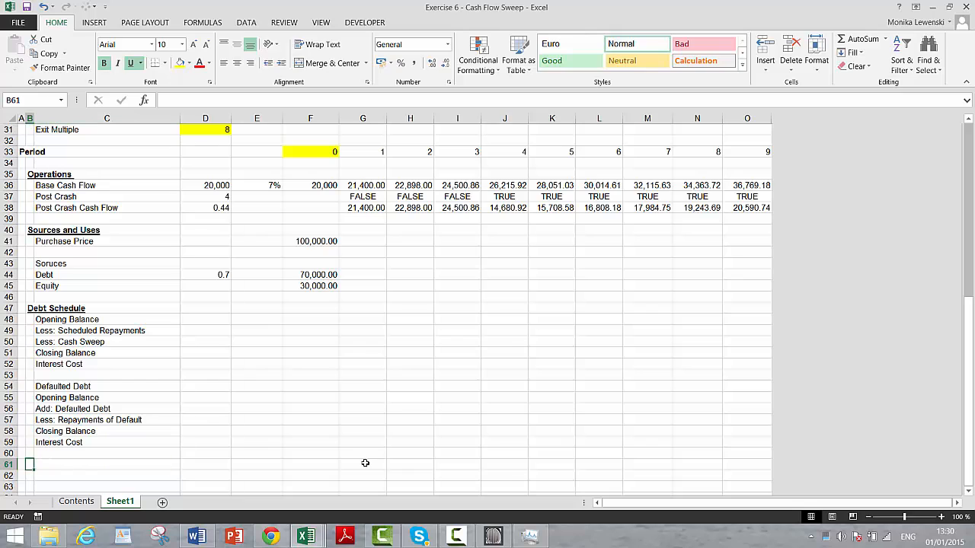
{"action": "key", "text": "Up"}
{"action": "key", "text": "Up"}
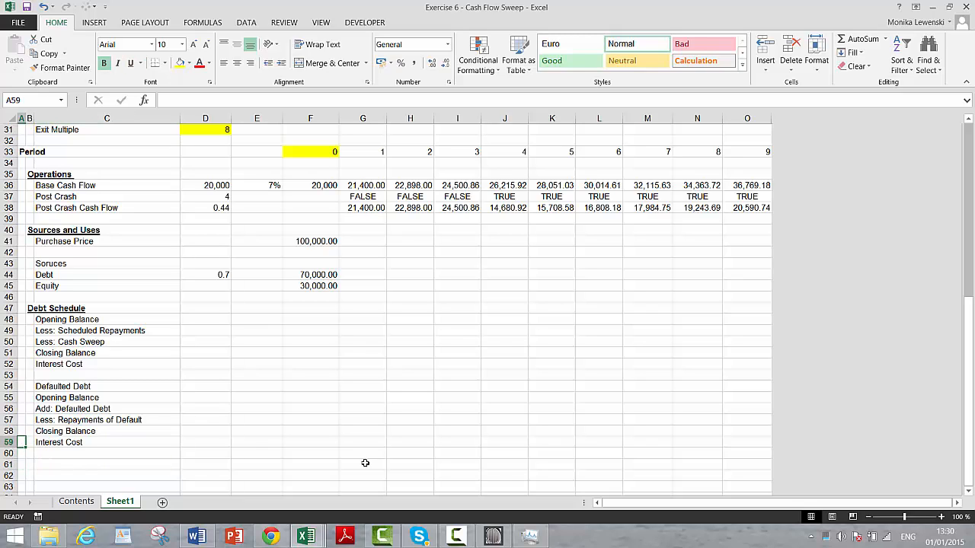
{"action": "key", "text": "Down"}
{"action": "key", "text": "Down"}
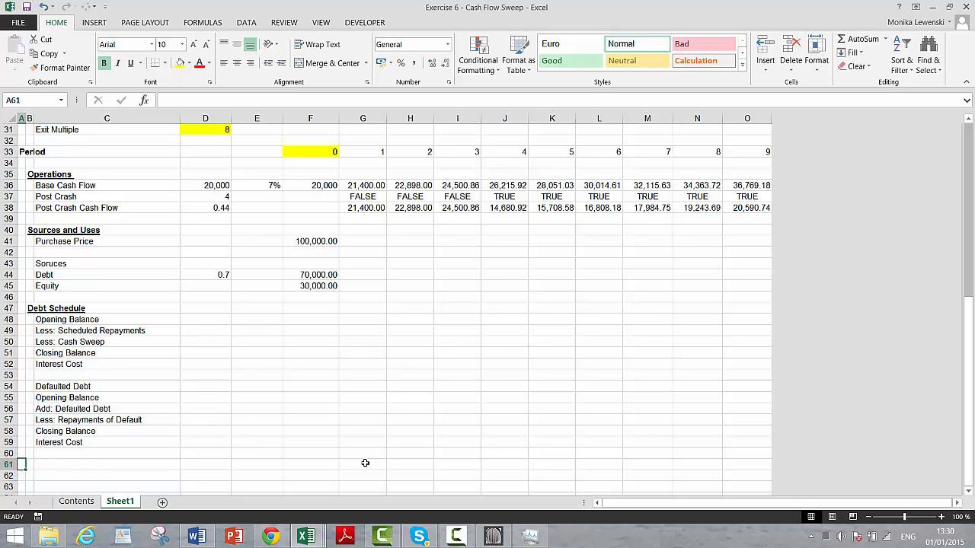
{"action": "key", "text": "Right"}
{"action": "key", "text": "Up"}
{"action": "key", "text": "Up"}
{"action": "key", "text": "Up"}
{"action": "key", "text": "Up"}
{"action": "key", "text": "Up"}
{"action": "key", "text": "Up"}
{"action": "key", "text": "Up"}
{"action": "key", "text": "Up"}
{"action": "key", "text": "Up"}
{"action": "key", "text": "Up"}
{"action": "key", "text": "Up"}
{"action": "key", "text": "Up"}
{"action": "key", "text": "Up"}
{"action": "key", "text": "Up"}
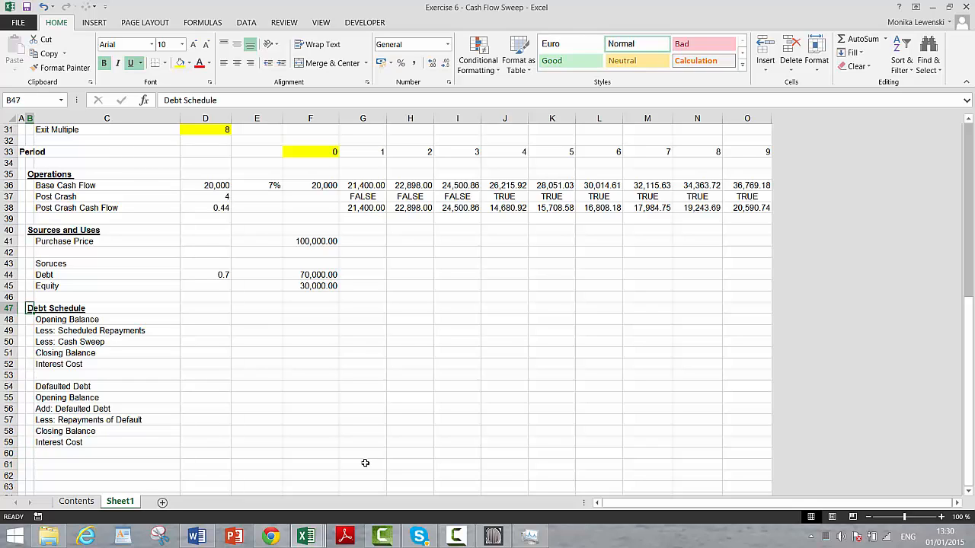
{"action": "key", "text": "Down"}
{"action": "key", "text": "Down"}
{"action": "key", "text": "Down"}
{"action": "key", "text": "Down"}
{"action": "key", "text": "Down"}
{"action": "key", "text": "Down"}
{"action": "key", "text": "Down"}
{"action": "key", "text": "Down"}
{"action": "key", "text": "Down"}
{"action": "key", "text": "Down"}
{"action": "key", "text": "Down"}
{"action": "key", "text": "Down"}
{"action": "key", "text": "Down"}
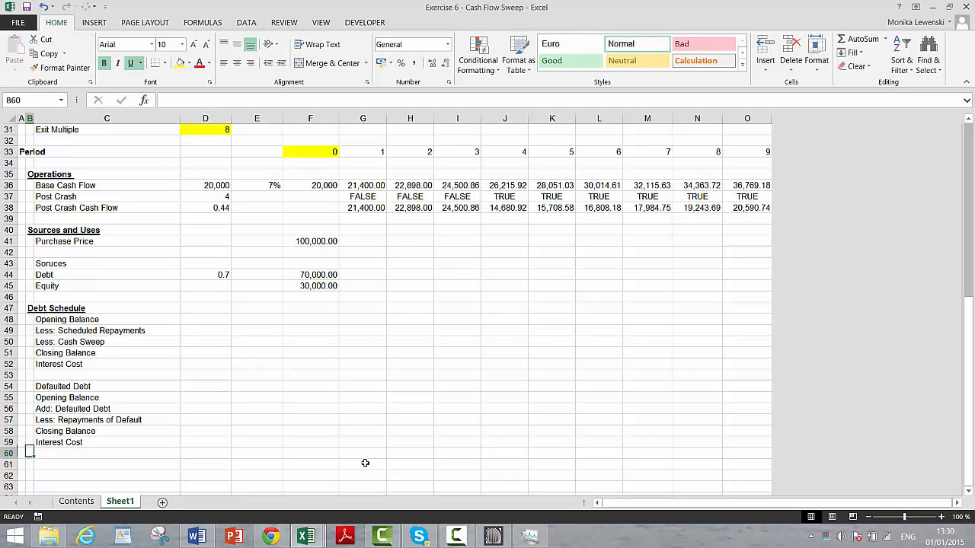
Enter the section heading "Cash Flow Waterfall" in B61, leaving row 60 blank
{"action": "key", "text": "Down"}
{"action": "type", "text": "Ca"}
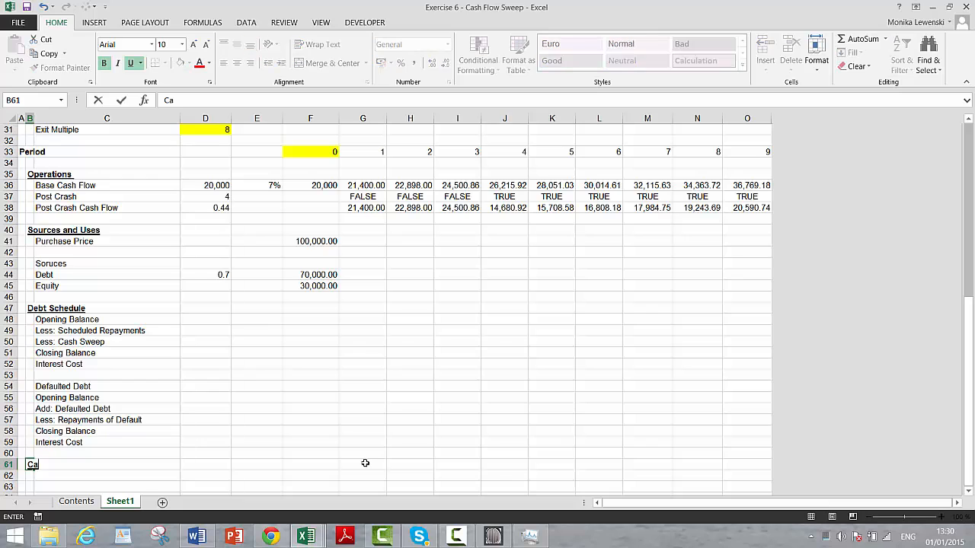
{"action": "type", "text": "sh Flow Wa"}
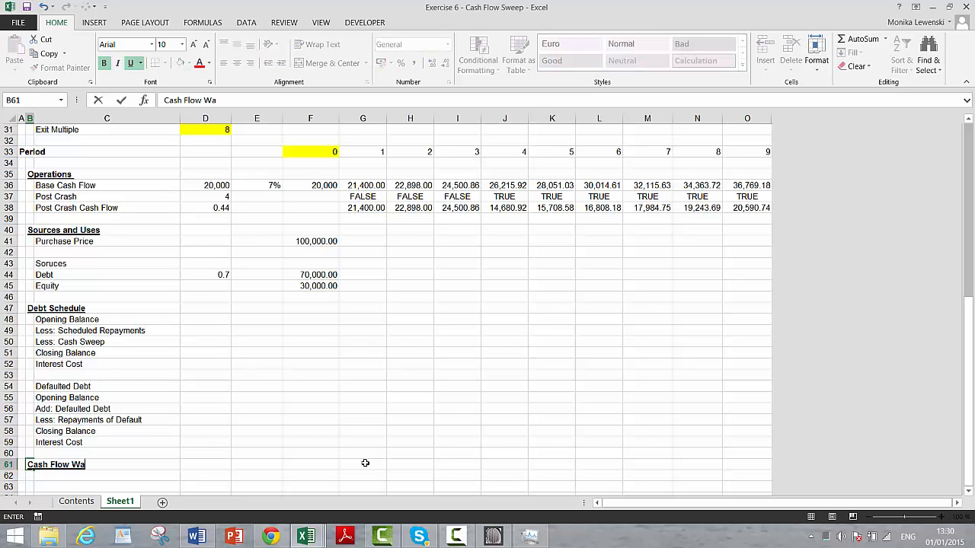
{"action": "type", "text": "terfall"}
{"action": "key", "text": "Return"}
{"action": "key", "text": "Right"}
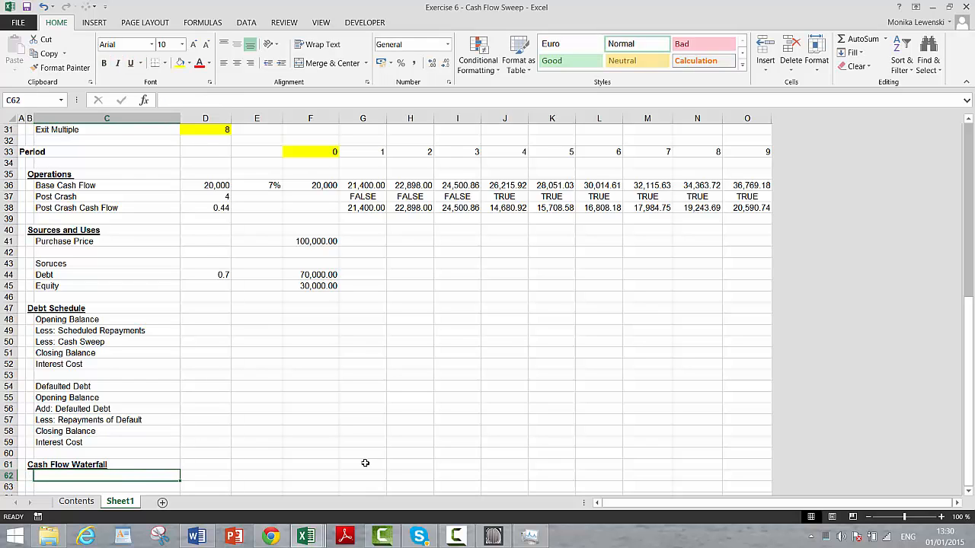
Label the first Cash Flow Waterfall row "Operating Cash Flow" in C62
{"action": "type", "text": "Cash Flo"}
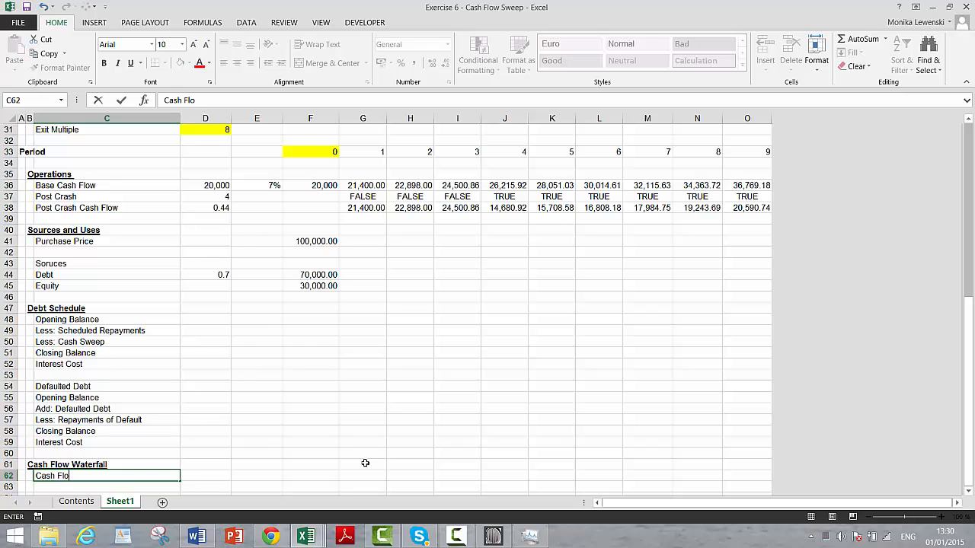
{"action": "key", "text": "BackSpace"}
{"action": "key", "text": "BackSpace"}
{"action": "key", "text": "BackSpace"}
{"action": "key", "text": "BackSpace"}
{"action": "key", "text": "BackSpace"}
{"action": "key", "text": "BackSpace"}
{"action": "key", "text": "BackSpace"}
{"action": "key", "text": "BackSpace"}
{"action": "type", "text": "Operating Cash Flow"}
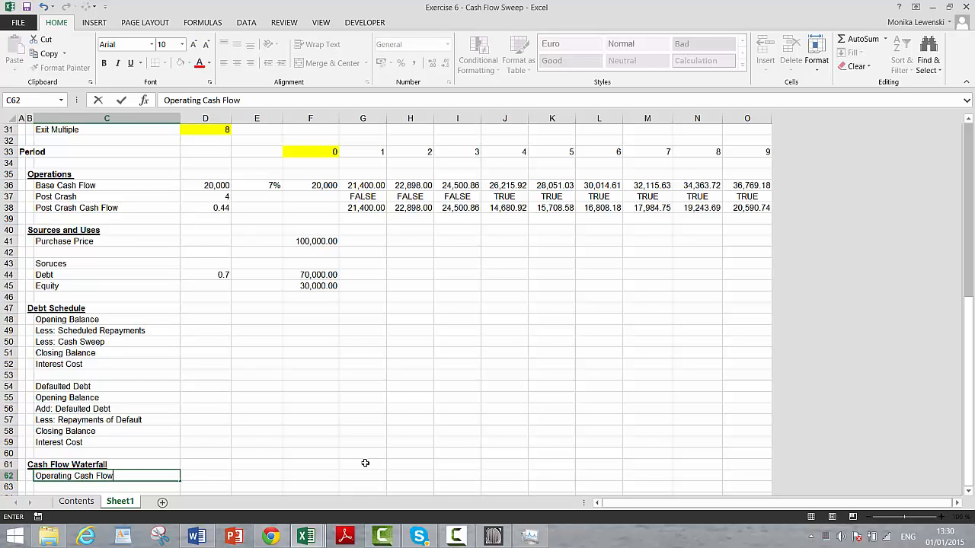
{"action": "key", "text": "Return"}
Add the labels "Less: Scheduled Debt Service" in C63 and "Cash Flow for Sweep" in C64
{"action": "type", "text": "Less"}
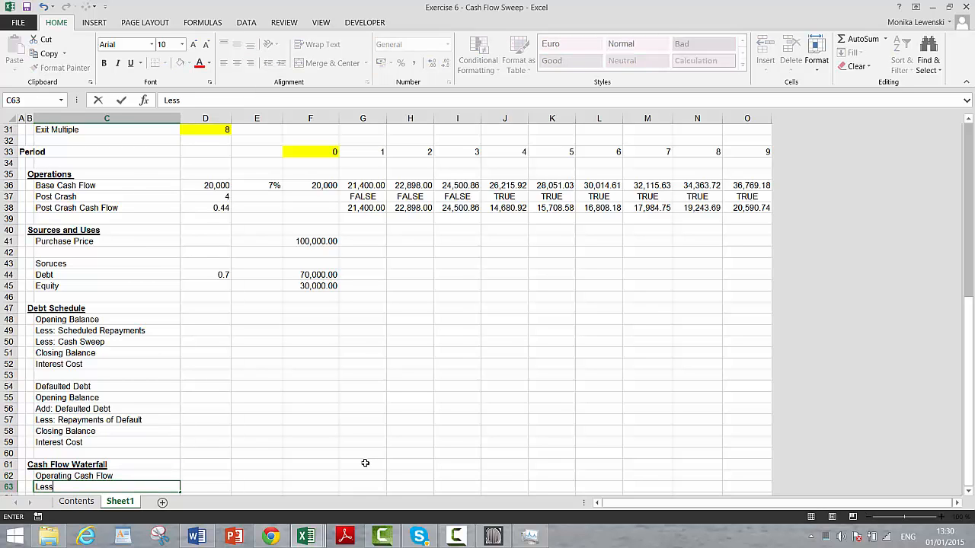
{"action": "type", "text": ": Scheduled dDebt S"}
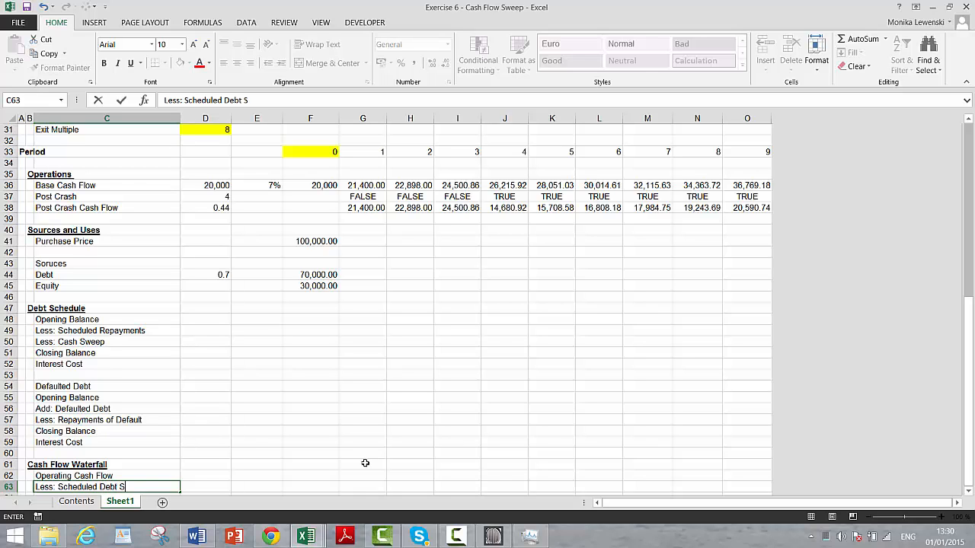
{"action": "type", "text": "ervice"}
{"action": "key", "text": "Return"}
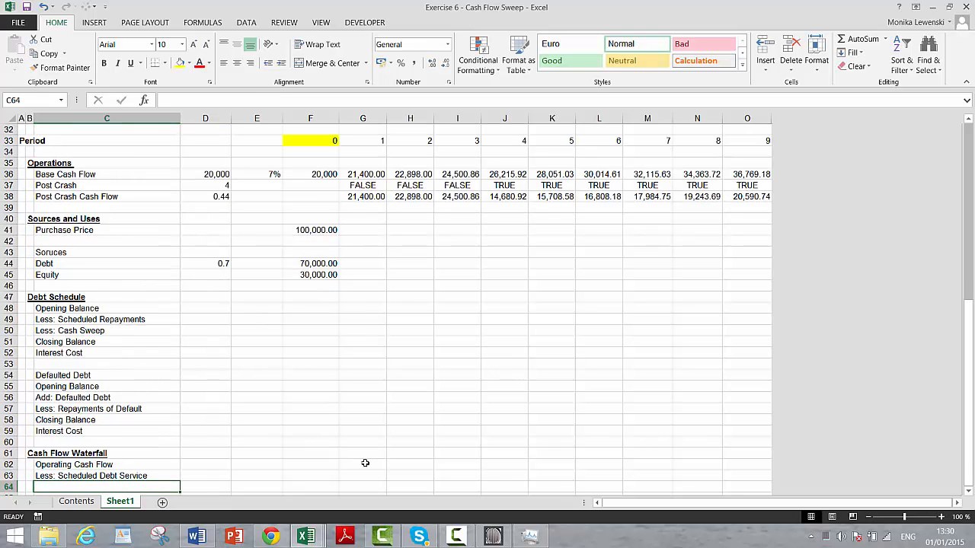
{"action": "type", "text": "Cash"}
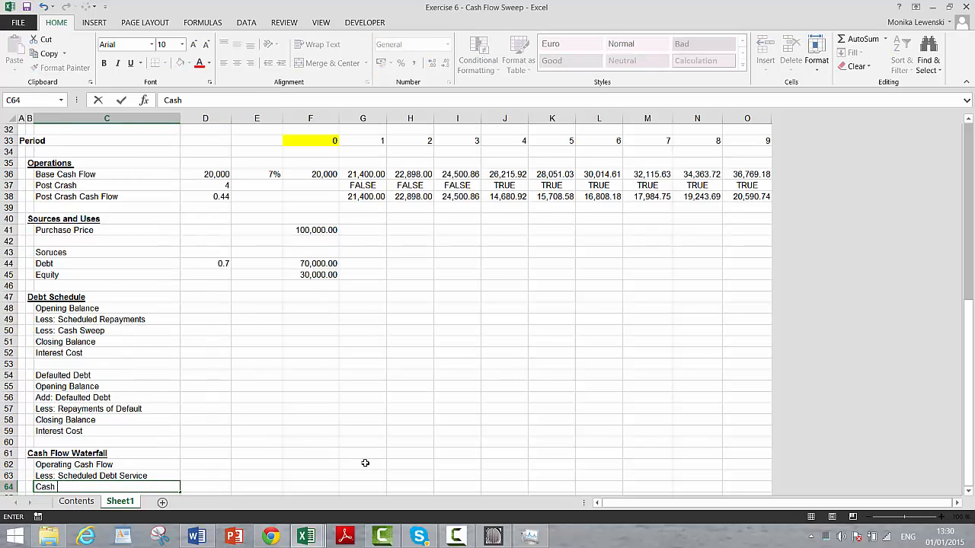
{"action": "type", "text": " Flow for Sweep"}
{"action": "key", "text": "Return"}
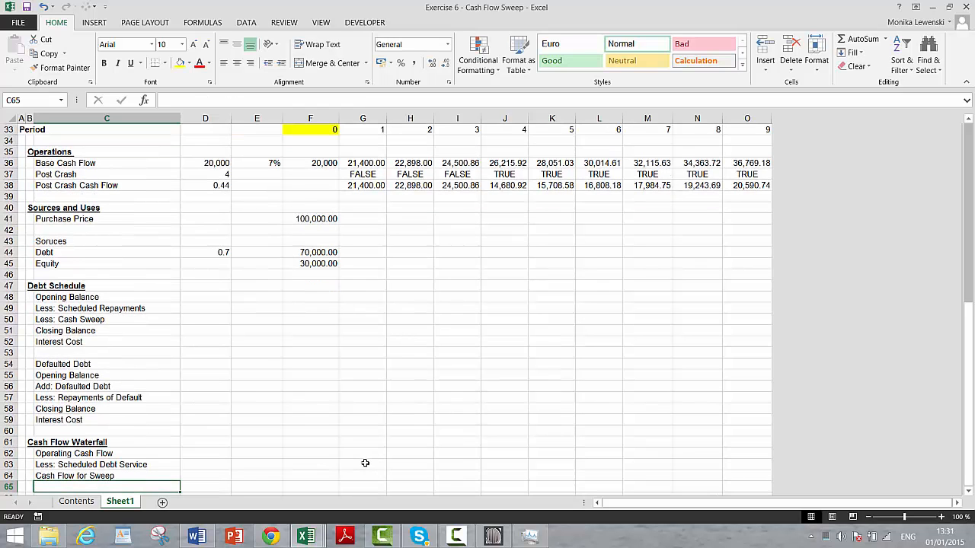
Review the model from the Cash Flow Waterfall and Debt Schedule up to the operating and financing assumptions
{"action": "key", "text": "Up"}
{"action": "key", "text": "Up"}
{"action": "key", "text": "Up"}
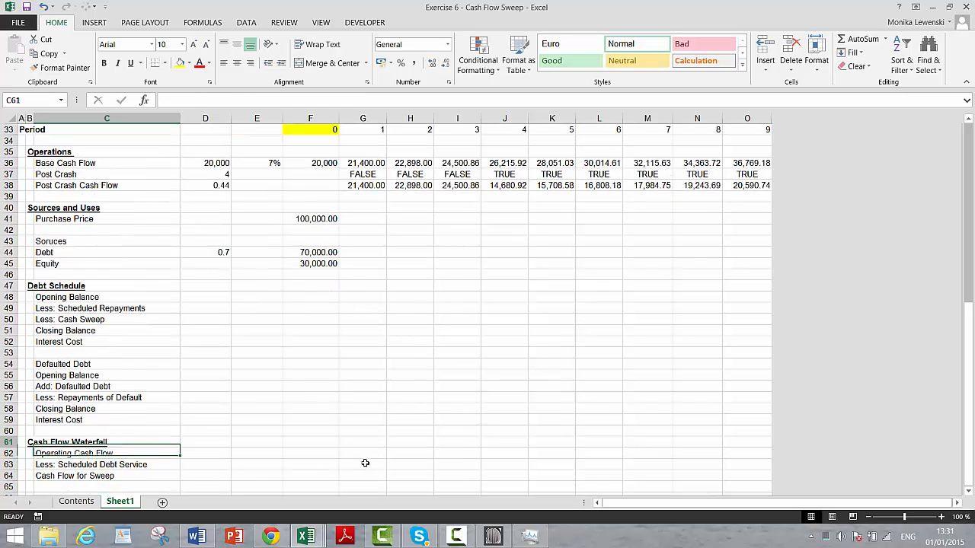
{"action": "key", "text": "Up"}
{"action": "key", "text": "Down"}
{"action": "key", "text": "Down"}
{"action": "key", "text": "Up"}
{"action": "key", "text": "Up"}
{"action": "key", "text": "Up"}
{"action": "key", "text": "Up"}
{"action": "key", "text": "Up"}
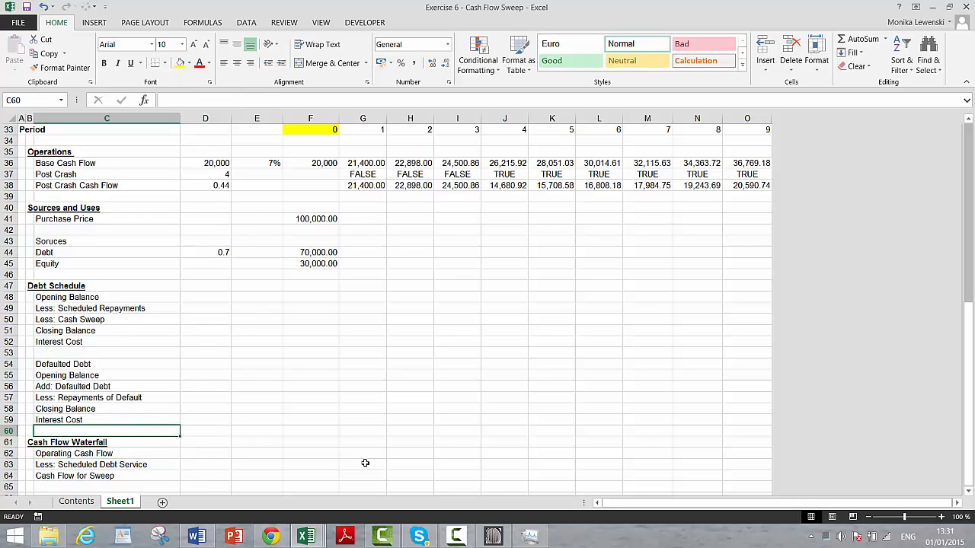
{"action": "key", "text": "Up"}
{"action": "key", "text": "Up"}
{"action": "key", "text": "Up"}
{"action": "key", "text": "Up"}
{"action": "key", "text": "Up"}
{"action": "key", "text": "Up"}
{"action": "key", "text": "Up"}
{"action": "key", "text": "Up"}
{"action": "key", "text": "Up"}
{"action": "key", "text": "Up"}
{"action": "key", "text": "Up"}
{"action": "key", "text": "Up"}
{"action": "key", "text": "Up"}
{"action": "key", "text": "Up"}
{"action": "key", "text": "Up"}
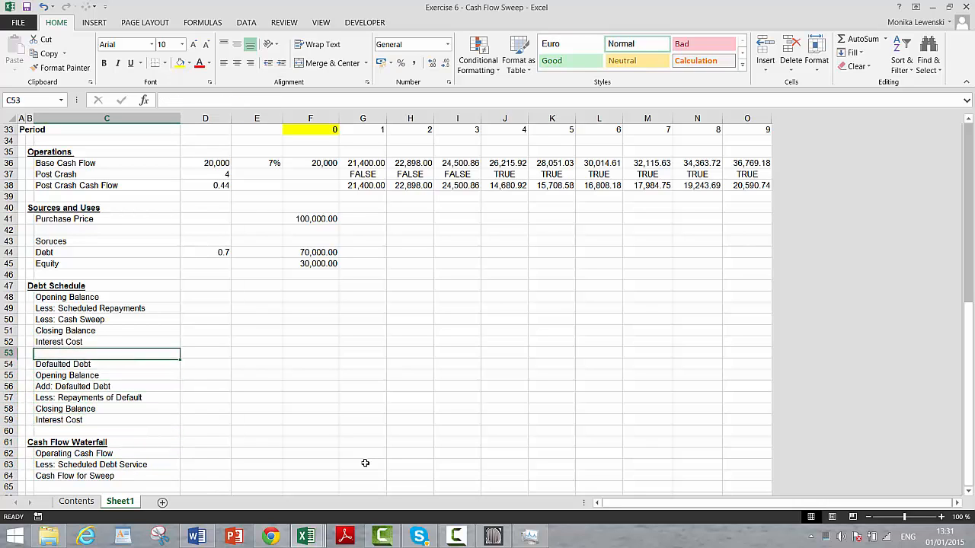
{"action": "key", "text": "Up"}
{"action": "key", "text": "Up"}
{"action": "key", "text": "Up"}
{"action": "key", "text": "Up"}
{"action": "key", "text": "Up"}
{"action": "key", "text": "Up"}
{"action": "key", "text": "Up"}
{"action": "key", "text": "Up"}
{"action": "key", "text": "Up"}
{"action": "key", "text": "Up"}
{"action": "key", "text": "Up"}
{"action": "key", "text": "Up"}
{"action": "key", "text": "Up"}
{"action": "key", "text": "Up"}
{"action": "key", "text": "Up"}
{"action": "key", "text": "Up"}
{"action": "key", "text": "Up"}
{"action": "key", "text": "Up"}
{"action": "key", "text": "Up"}
{"action": "key", "text": "Up"}
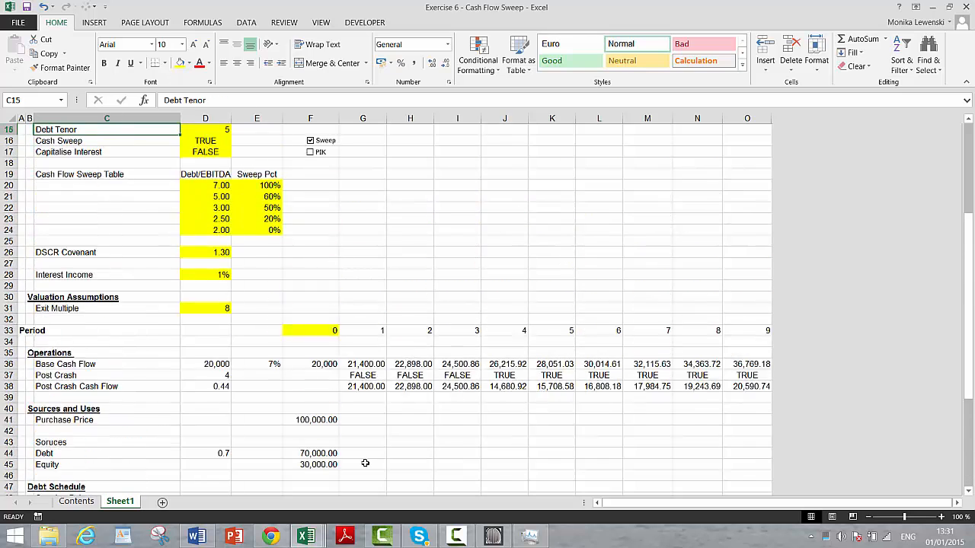
{"action": "key", "text": "Down"}
{"action": "key", "text": "Down"}
{"action": "key", "text": "Down"}
{"action": "key", "text": "Down"}
{"action": "key", "text": "Down"}
{"action": "key", "text": "Down"}
{"action": "key", "text": "Down"}
{"action": "key", "text": "Down"}
{"action": "key", "text": "Down"}
{"action": "key", "text": "Down"}
{"action": "key", "text": "Down"}
{"action": "key", "text": "Down"}
{"action": "key", "text": "Down"}
{"action": "key", "text": "Down"}
{"action": "key", "text": "Down"}
{"action": "key", "text": "Down"}
{"action": "key", "text": "Down"}
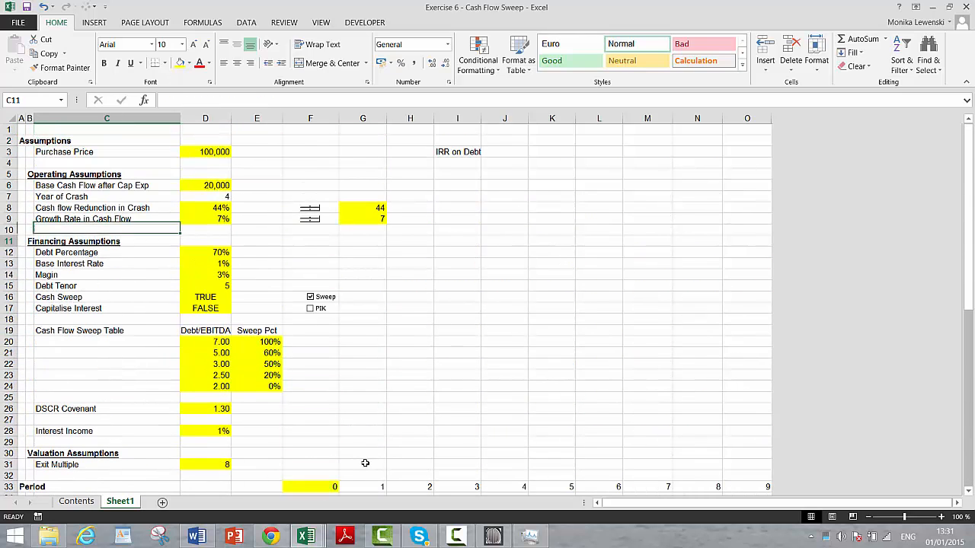
{"action": "key", "text": "Up"}
{"action": "key", "text": "Up"}
{"action": "key", "text": "Up"}
{"action": "key", "text": "Up"}
{"action": "key", "text": "Up"}
{"action": "key", "text": "Up"}
{"action": "key", "text": "Up"}
{"action": "key", "text": "Up"}
{"action": "key", "text": "Up"}
{"action": "key", "text": "Up"}
{"action": "key", "text": "Up"}
{"action": "key", "text": "Up"}
{"action": "key", "text": "Up"}
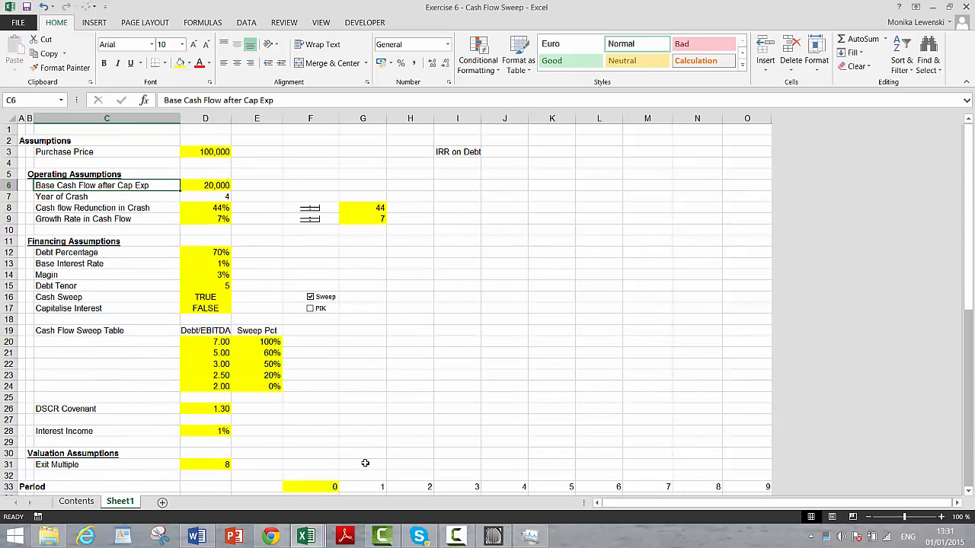
{"action": "key", "text": "Down"}
{"action": "key", "text": "Down"}
{"action": "key", "text": "Down"}
{"action": "key", "text": "Down"}
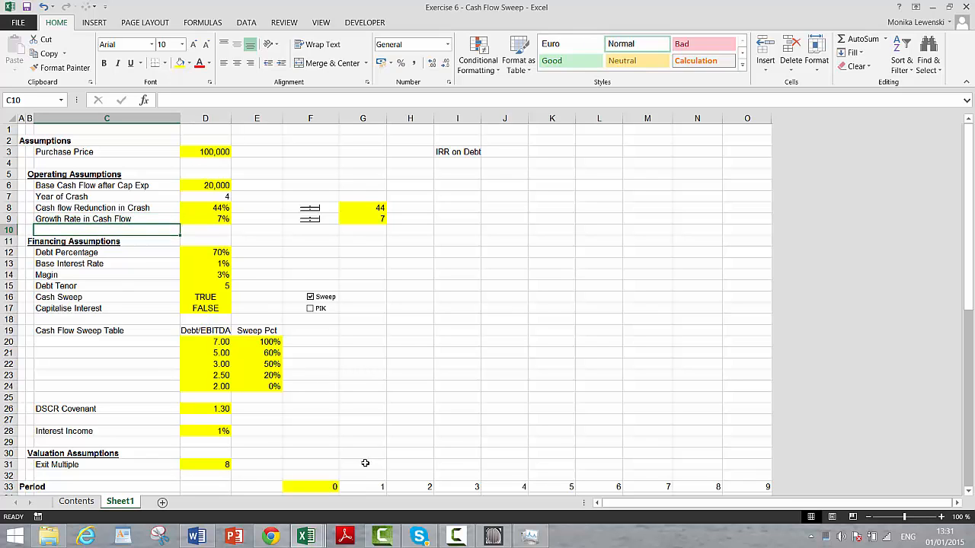
Extend the exit multiple label in C31 to read "Exit Multiple of Cash Flow"
{"action": "key", "text": "Down"}
{"action": "key", "text": "Down"}
{"action": "key", "text": "Down"}
{"action": "key", "text": "Down"}
{"action": "key", "text": "Down"}
{"action": "key", "text": "Down"}
{"action": "key", "text": "Down"}
{"action": "key", "text": "Down"}
{"action": "key", "text": "Down"}
{"action": "key", "text": "Down"}
{"action": "key", "text": "Down"}
{"action": "key", "text": "Down"}
{"action": "key", "text": "Down"}
{"action": "key", "text": "Down"}
{"action": "key", "text": "Down"}
{"action": "key", "text": "Down"}
{"action": "key", "text": "Down"}
{"action": "key", "text": "Down"}
{"action": "key", "text": "Down"}
{"action": "key", "text": "Down"}
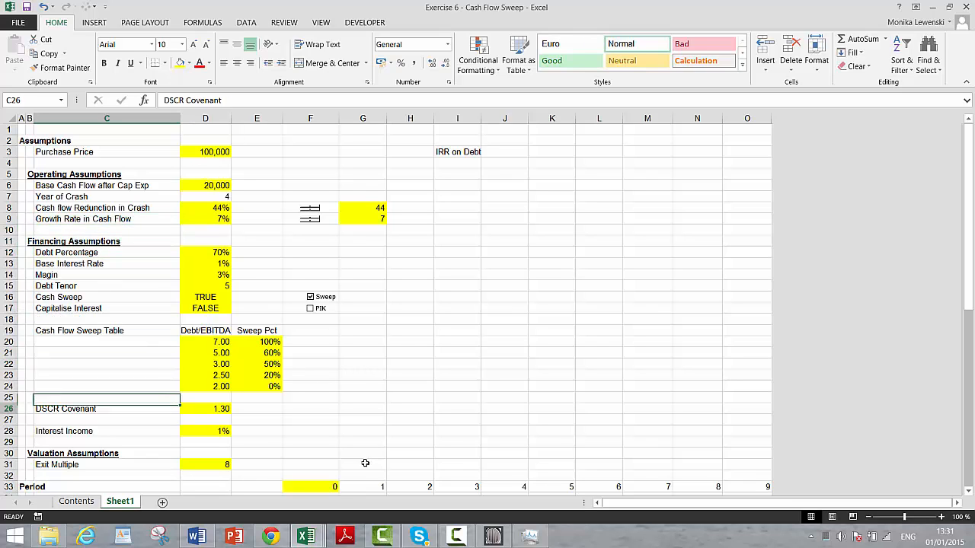
{"action": "key", "text": "Up"}
{"action": "key", "text": "Up"}
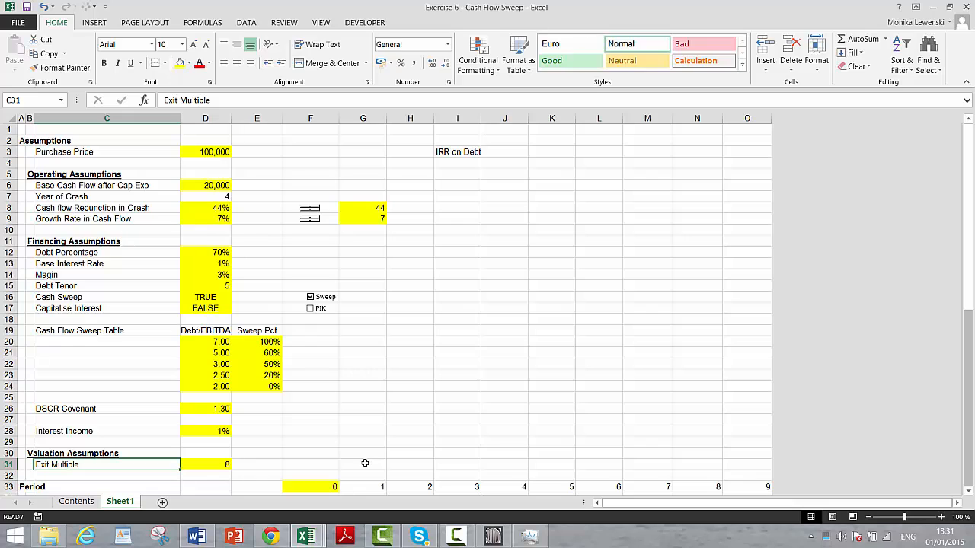
{"action": "key", "text": "F2"}
{"action": "type", "text": "of Ca"}
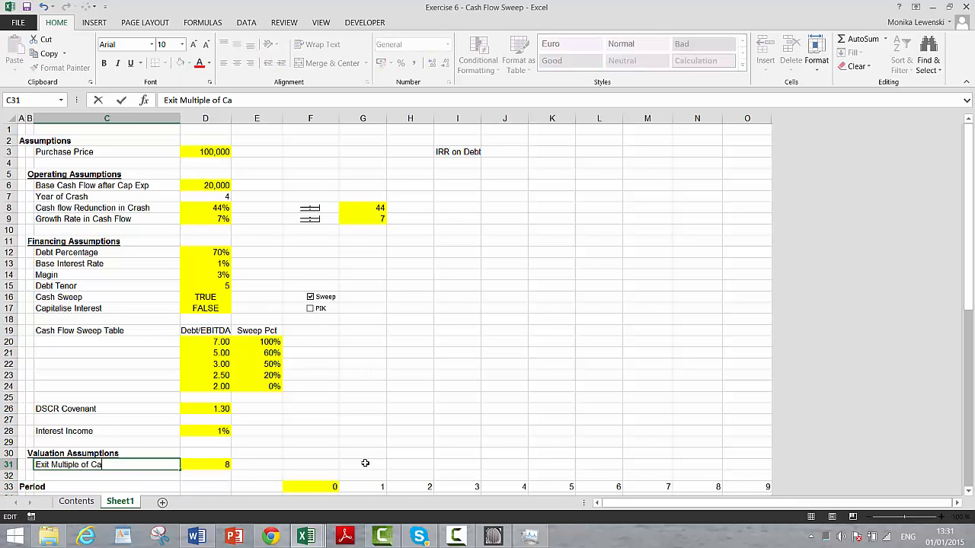
{"action": "type", "text": "sh Flow"}
{"action": "key", "text": "Return"}
Set the exit multiple of cash flow in D31 to 10
{"action": "key", "text": "Up"}
{"action": "key", "text": "Right"}
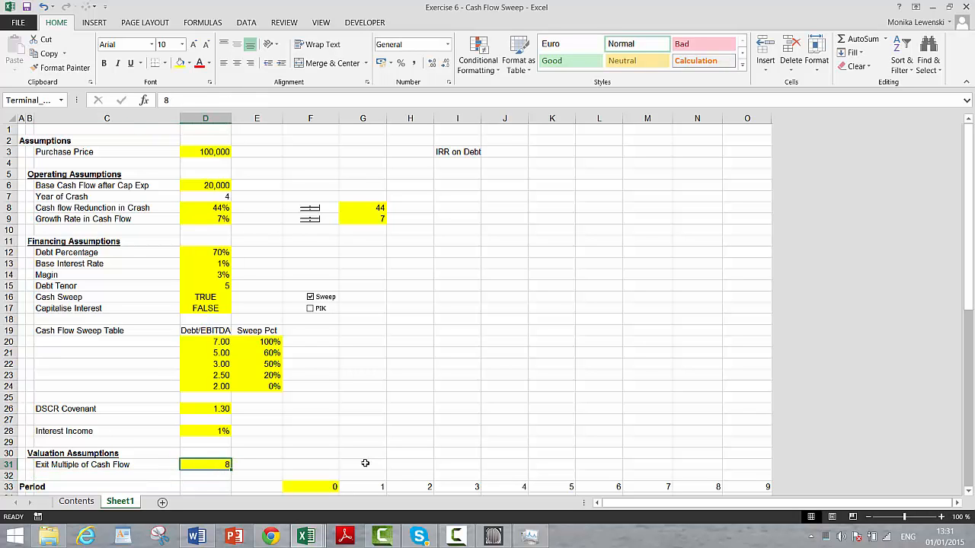
{"action": "type", "text": "10"}
{"action": "key", "text": "Return"}
{"action": "key", "text": "Return"}
{"action": "key", "text": "Return"}
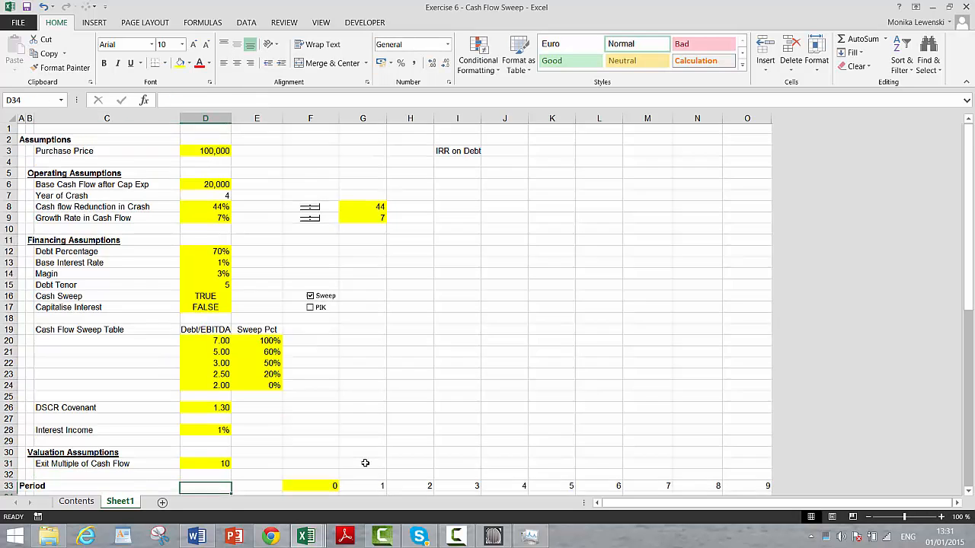
Insert a blank row above "Less: Scheduled Debt Service" in the Cash Flow Waterfall
{"action": "key", "text": "Down"}
{"action": "key", "text": "Down"}
{"action": "key", "text": "Down"}
{"action": "key", "text": "Down"}
{"action": "key", "text": "Down"}
{"action": "key", "text": "Down"}
{"action": "key", "text": "Down"}
{"action": "key", "text": "Down"}
{"action": "key", "text": "Down"}
{"action": "key", "text": "Down"}
{"action": "key", "text": "Down"}
{"action": "key", "text": "Down"}
{"action": "key", "text": "Down"}
{"action": "key", "text": "Down"}
{"action": "key", "text": "Down"}
{"action": "key", "text": "Down"}
{"action": "key", "text": "Down"}
{"action": "key", "text": "Down"}
{"action": "key", "text": "Down"}
{"action": "key", "text": "Down"}
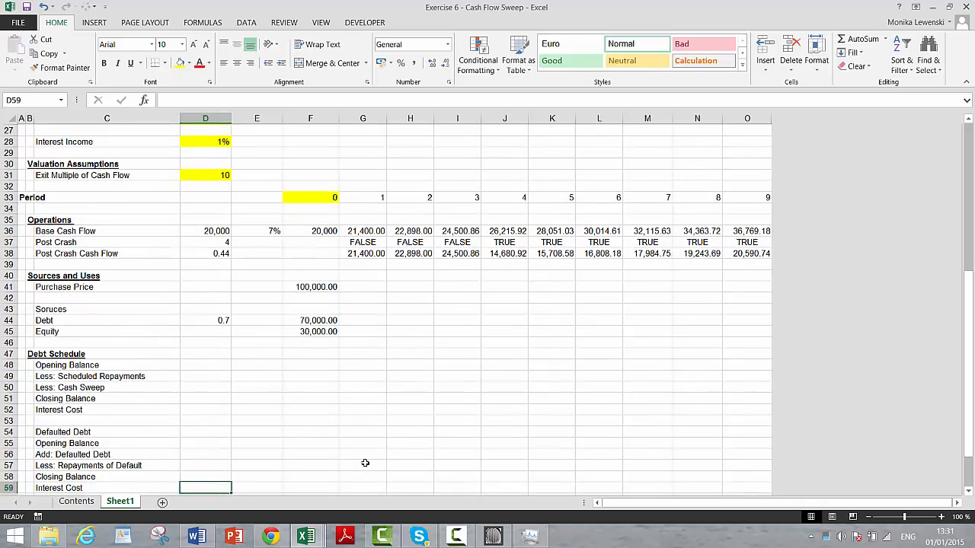
{"action": "key", "text": "Down"}
{"action": "key", "text": "Down"}
{"action": "key", "text": "Down"}
{"action": "key", "text": "Down"}
{"action": "key", "text": "Down"}
{"action": "key", "text": "Down"}
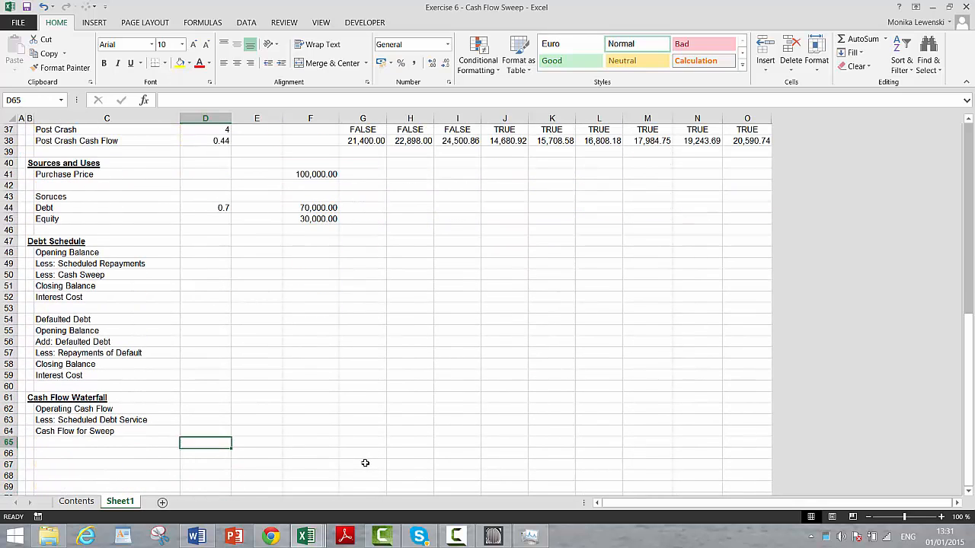
{"action": "key", "text": "Up"}
{"action": "key", "text": "Up"}
{"action": "key", "text": "Left"}
{"action": "key", "text": "Left"}
{"action": "key", "text": "shift+space"}
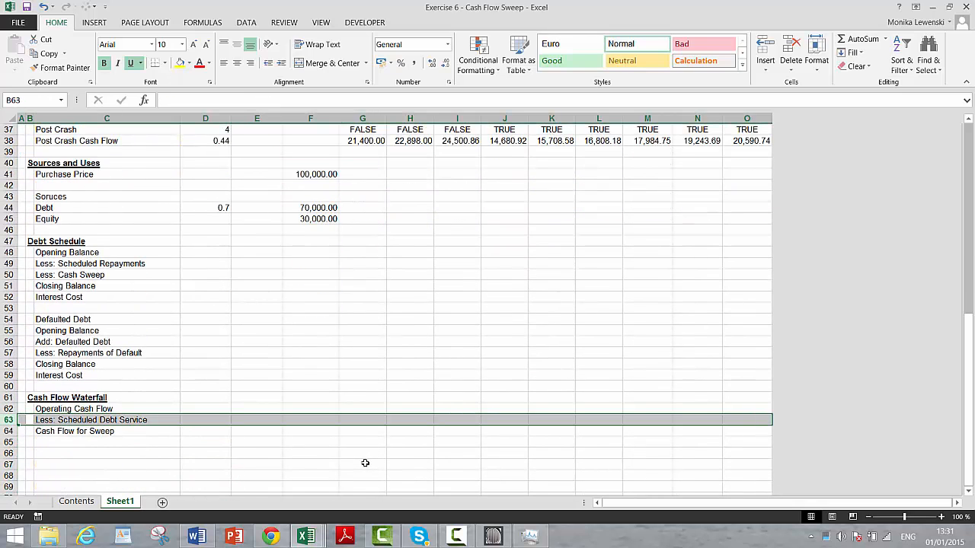
{"action": "key", "text": "ctrl+shift+plus"}
Label the blank waterfall row "Add: Terminal Proceeds" in C63
{"action": "key", "text": "Right"}
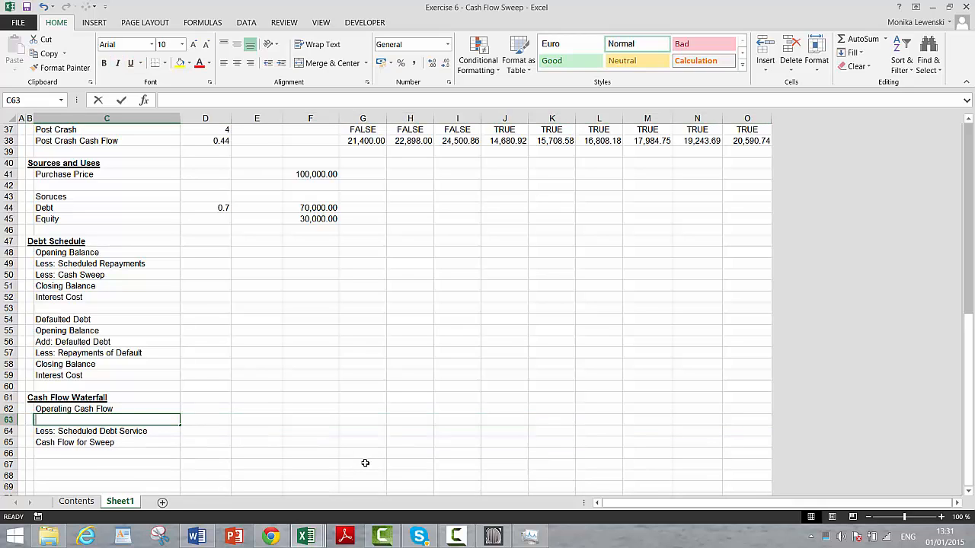
{"action": "type", "text": "Add"}
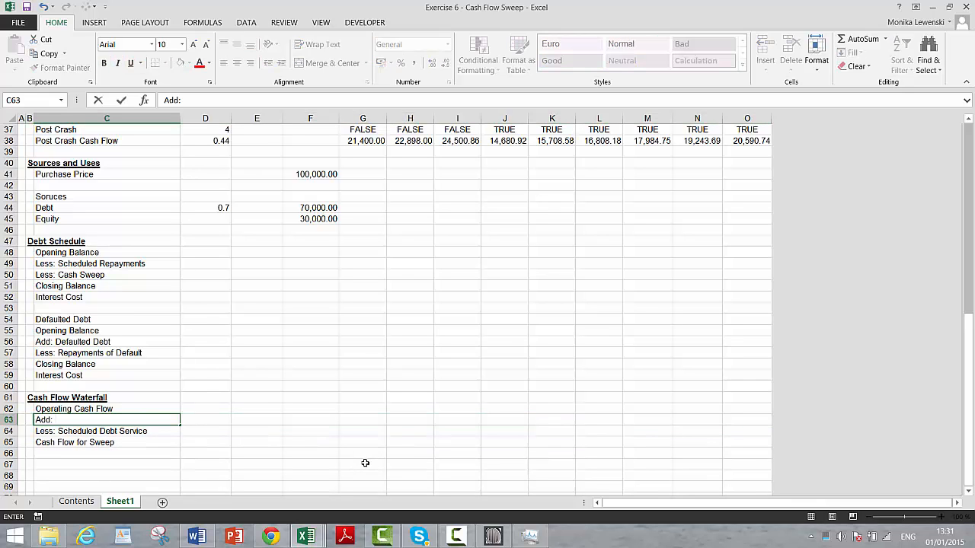
{"action": "type", "text": ": Terminal Proceeds"}
{"action": "key", "text": "Return"}
{"action": "key", "text": "Return"}
{"action": "key", "text": "Return"}
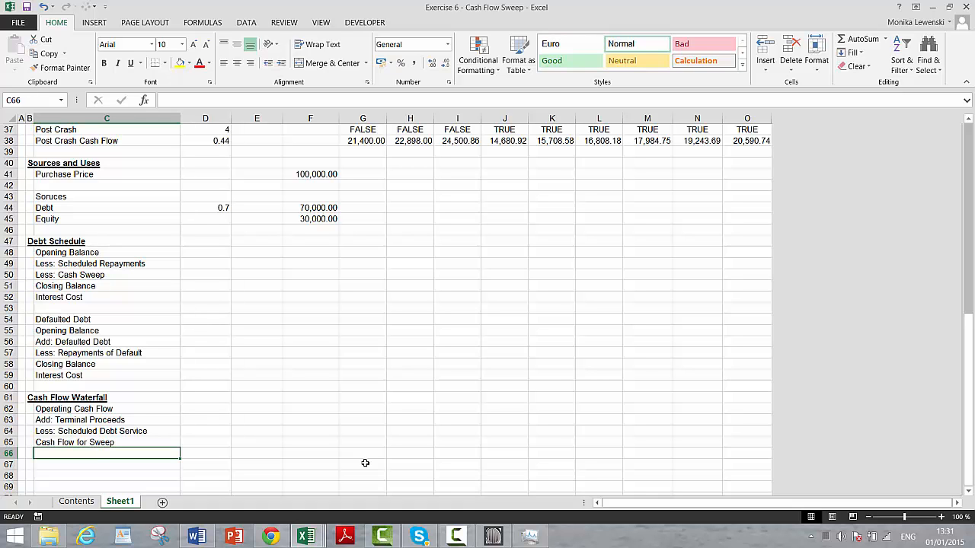
Add the label "Less: Cash Sweep" in C66, below "Cash Flow for Sweep"
{"action": "key", "text": "Page_Up"}
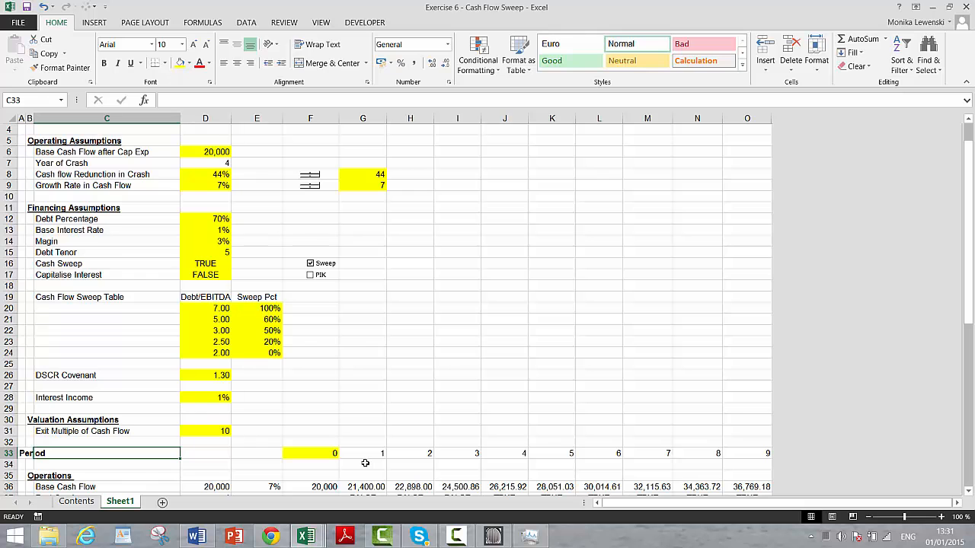
{"action": "key", "text": "Page_Down"}
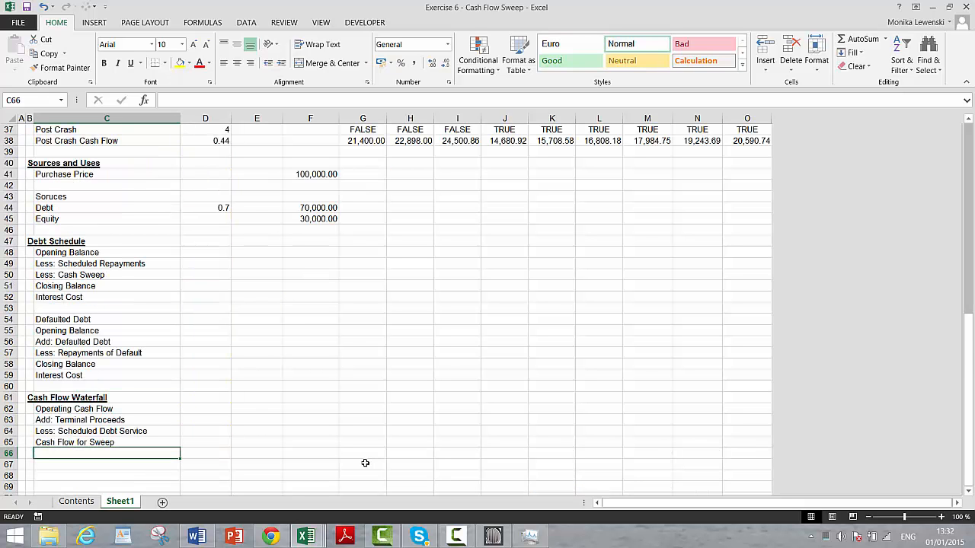
{"action": "key", "text": "Page_Down"}
{"action": "key", "text": "Page_Up"}
{"action": "type", "text": "Less: Scheduled Debt Service"}
{"action": "type", "text": "Cas"}
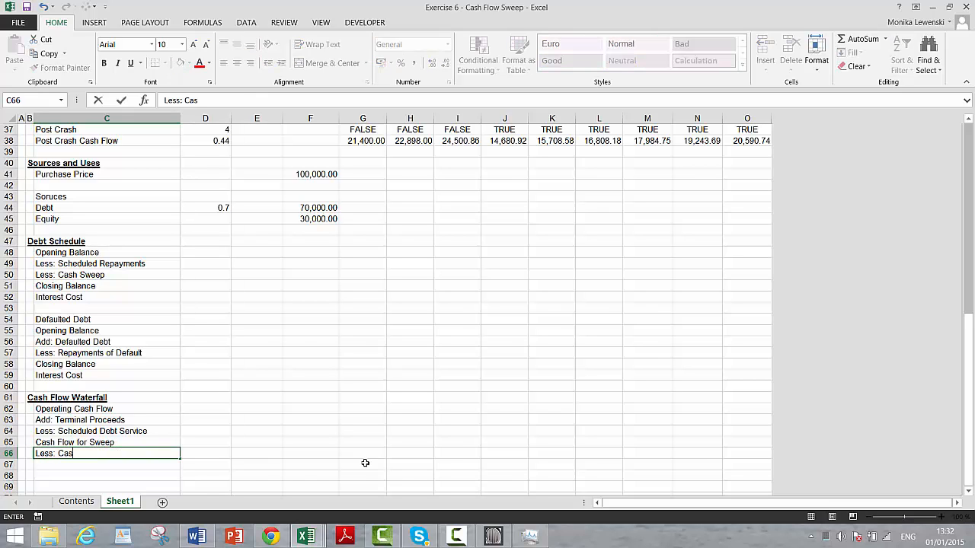
{"action": "type", "text": "h Sweep"}
{"action": "key", "text": "Return"}
Enter the subtotal label "Cash Flow after Sweep" in C67
{"action": "type", "text": "Cash Flow for Sweep"}
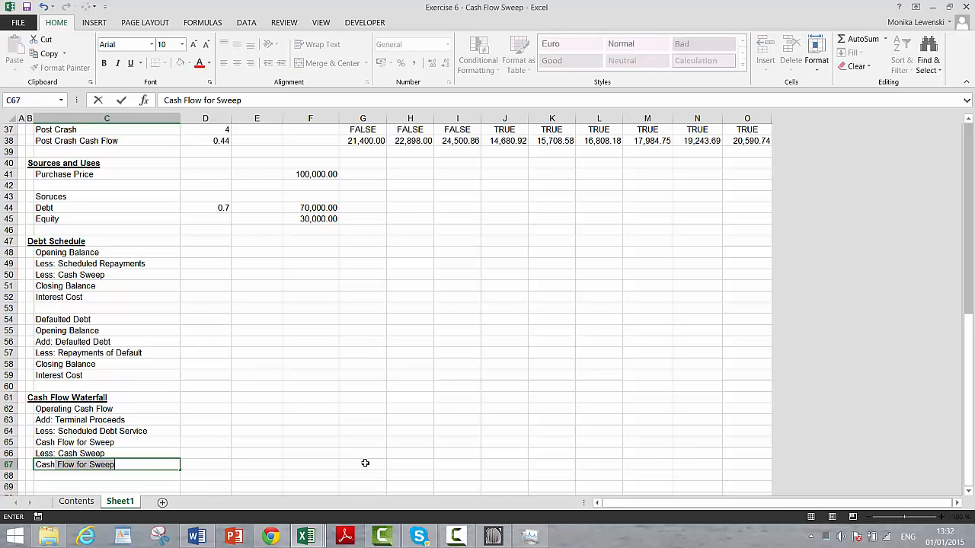
{"action": "type", "text": "Flow after S"}
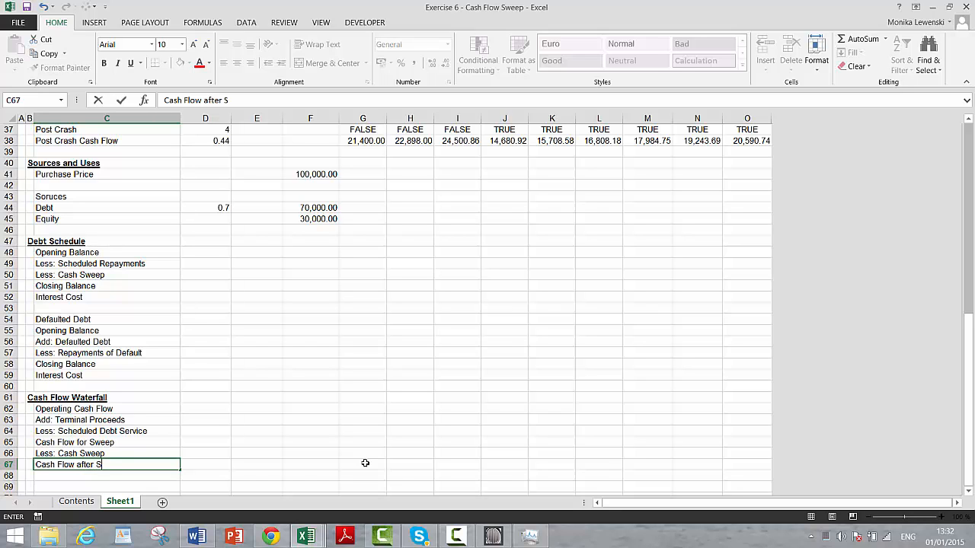
{"action": "type", "text": "weep"}
{"action": "key", "text": "Return"}
{"action": "key", "text": "Return"}
{"action": "key", "text": "Return"}
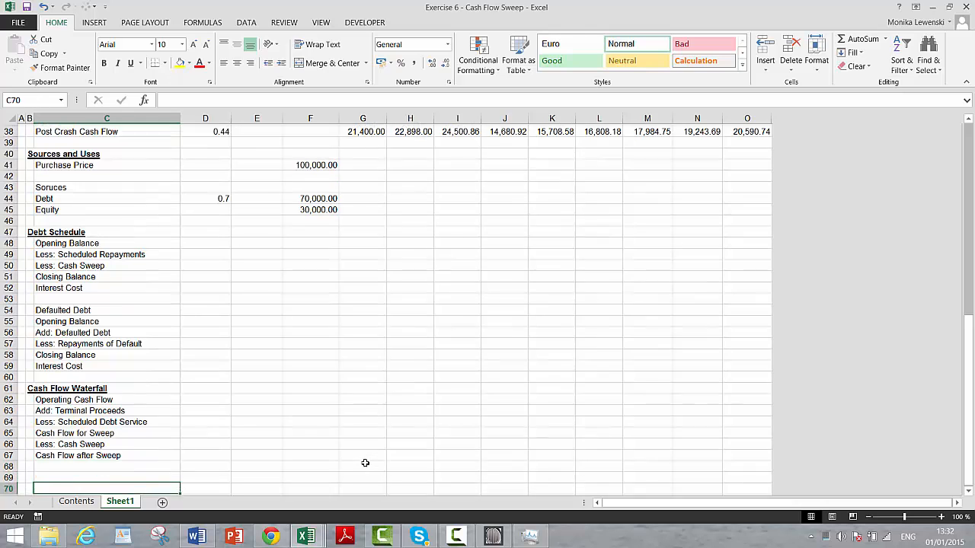
Add the label "Less: Cash Trapped" in C68, directly below "Cash Flow after Sweep"
{"action": "key", "text": "Return"}
{"action": "key", "text": "Up"}
{"action": "key", "text": "Up"}
{"action": "key", "text": "Up"}
{"action": "type", "text": "Les"}
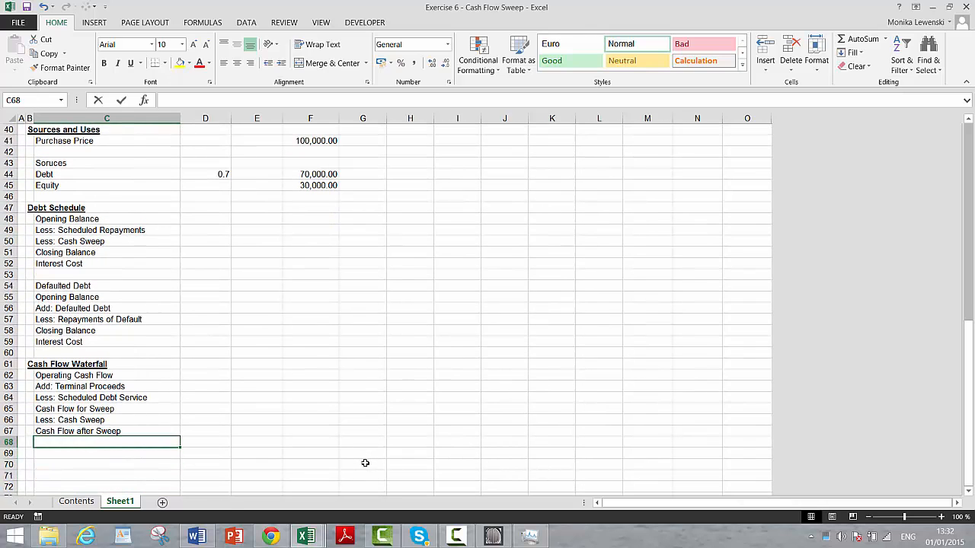
{"action": "type", "text": "s: Cash Trap"}
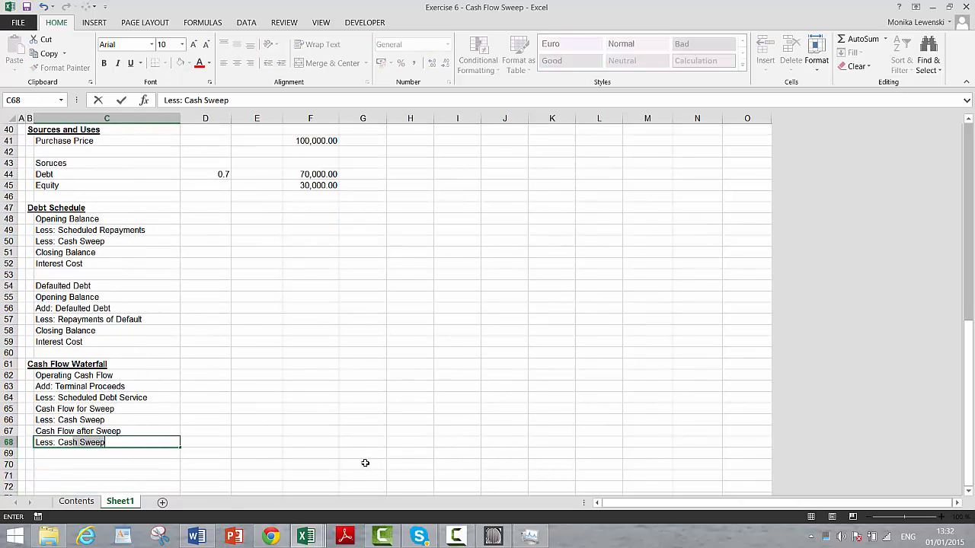
{"action": "type", "text": "ped"}
{"action": "key", "text": "Return"}
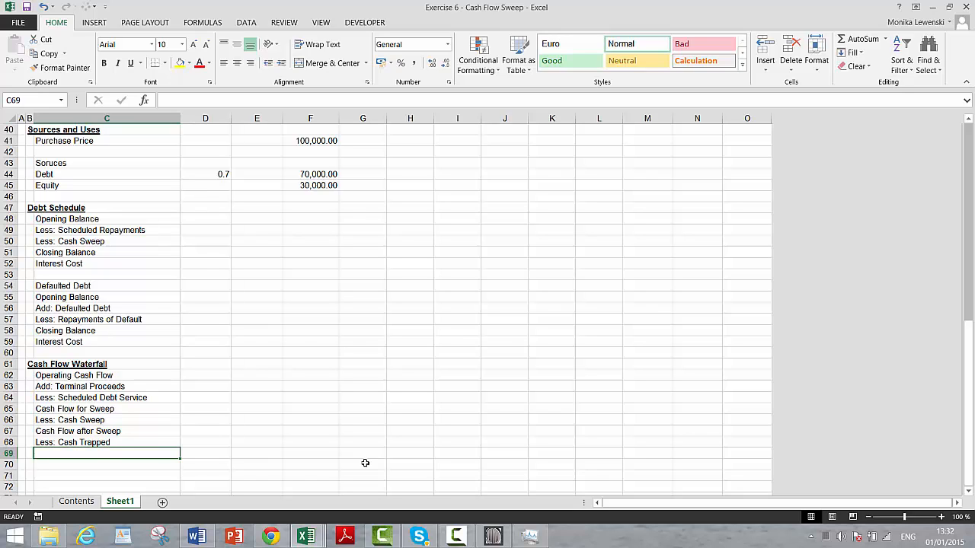
Enter the label "Cash After Trap" in C69
{"action": "type", "text": "Cash "}
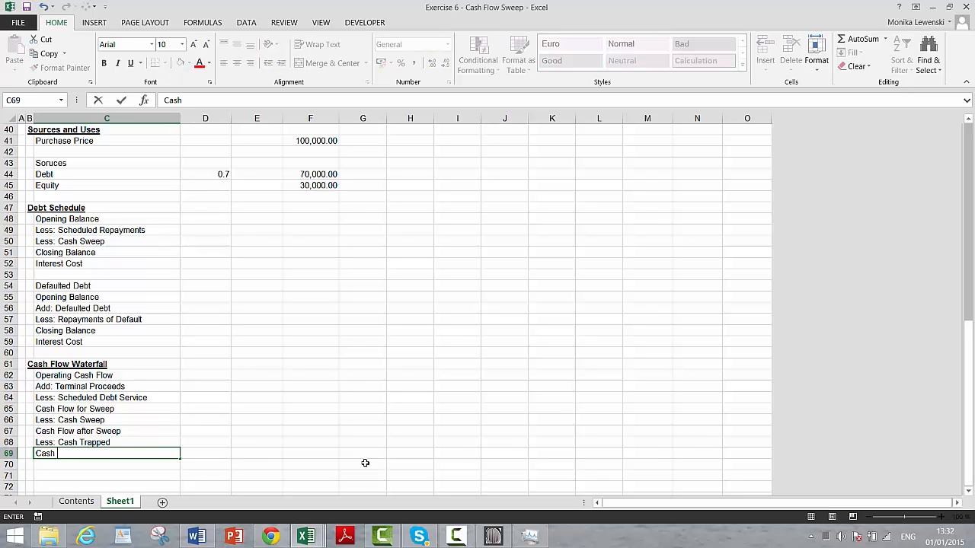
{"action": "type", "text": "After Trapp"}
{"action": "key", "text": "BackSpace"}
{"action": "key", "text": "Return"}
{"action": "type", "text": "Less"}
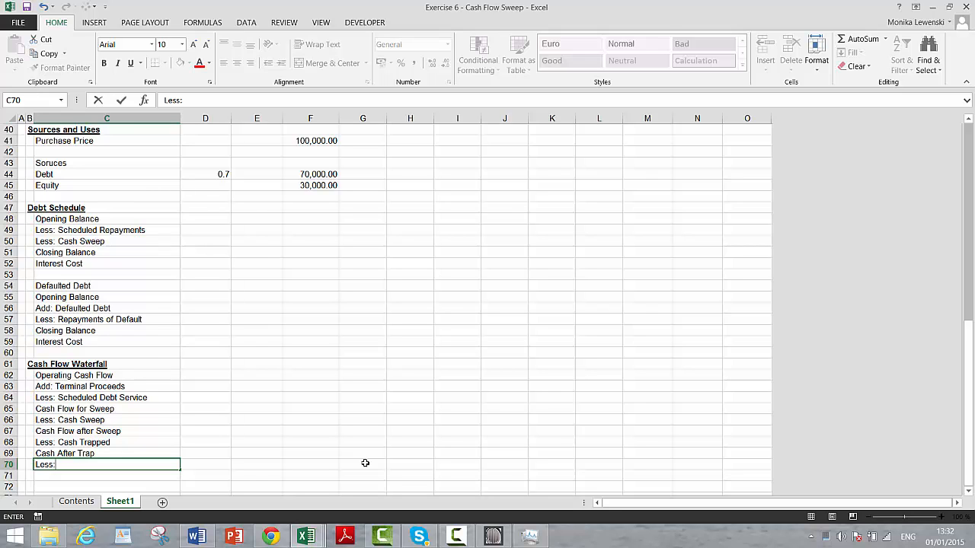
{"action": "type", "text": ":"}
{"action": "key", "text": "Escape"}
Insert three blank rows above "Less: Cash Trapped" in the Cash Flow Waterfall
{"action": "key", "text": "Up"}
{"action": "key", "text": "Up"}
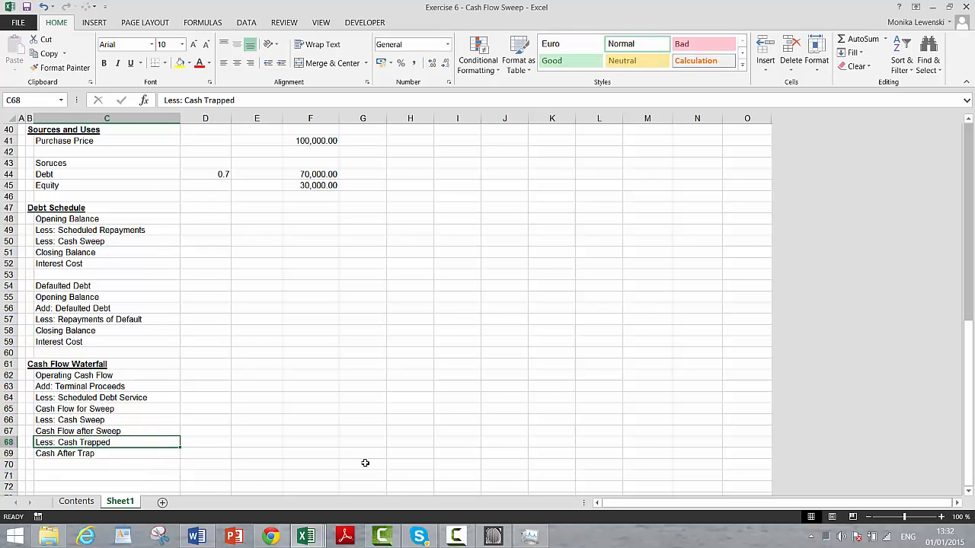
{"action": "key", "text": "shift+space"}
{"action": "key", "text": "ctrl+plus"}
{"action": "key", "text": "ctrl+plus"}
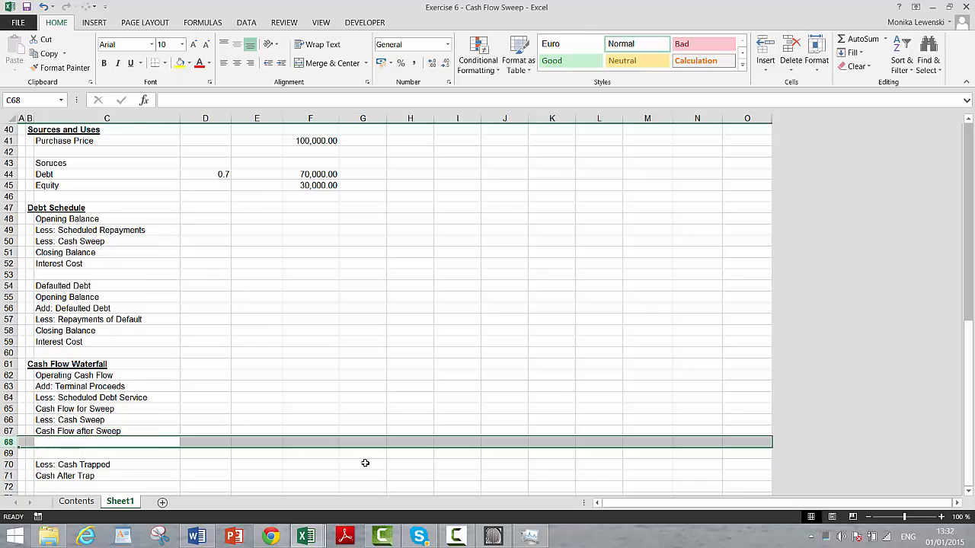
{"action": "key", "text": "ctrl+plus"}
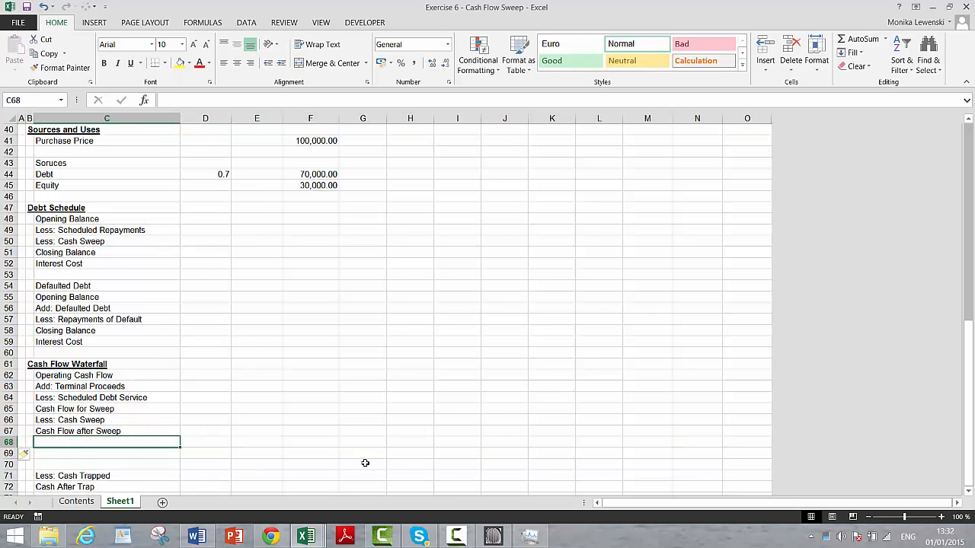
Label the first blank row after "Cash Flow after Sweep" as "Add: Defaulted Debt" in C68
{"action": "type", "text": "Add: "}
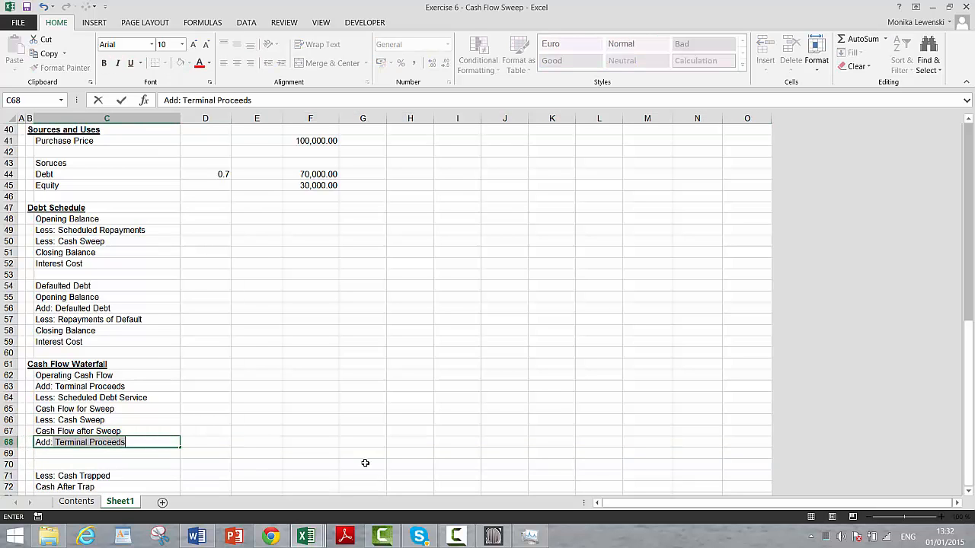
{"action": "type", "text": "Def"}
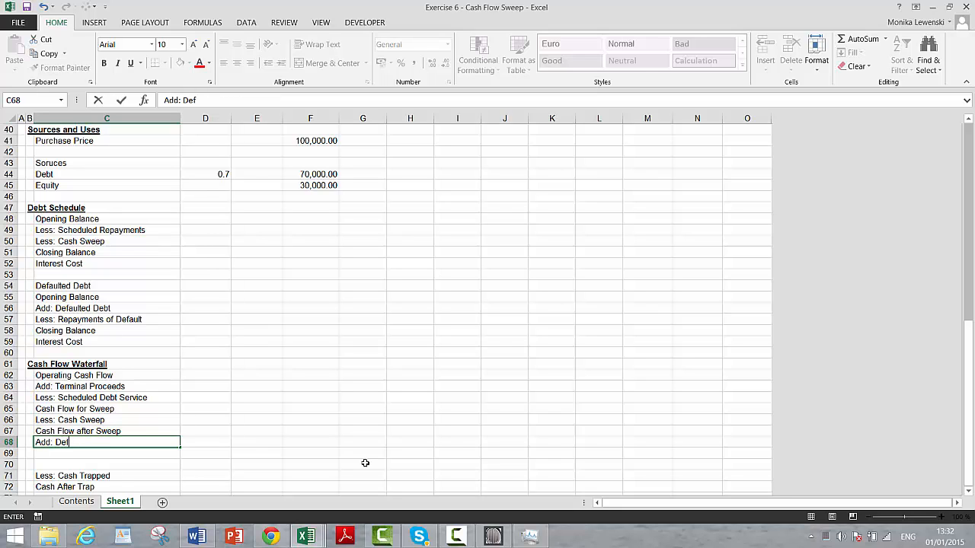
{"action": "type", "text": "at"}
{"action": "key", "text": "BackSpace"}
{"action": "type", "text": "aulted De"}
{"action": "key", "text": "BackSpace"}
{"action": "key", "text": "BackSpace"}
{"action": "key", "text": "BackSpace"}
{"action": "key", "text": "BackSpace"}
{"action": "key", "text": "BackSpace"}
{"action": "key", "text": "BackSpace"}
{"action": "key", "text": "BackSpace"}
{"action": "type", "text": "D"}
{"action": "key", "text": "BackSpace"}
{"action": "key", "text": "BackSpace"}
{"action": "key", "text": "BackSpace"}
{"action": "key", "text": "BackSpace"}
{"action": "key", "text": "BackSpace"}
{"action": "key", "text": "BackSpace"}
{"action": "type", "text": "ulted Debt"}
{"action": "key", "text": "Return"}
Enter the label "Less: Repayment of Default" in C69
{"action": "type", "text": "Less"}
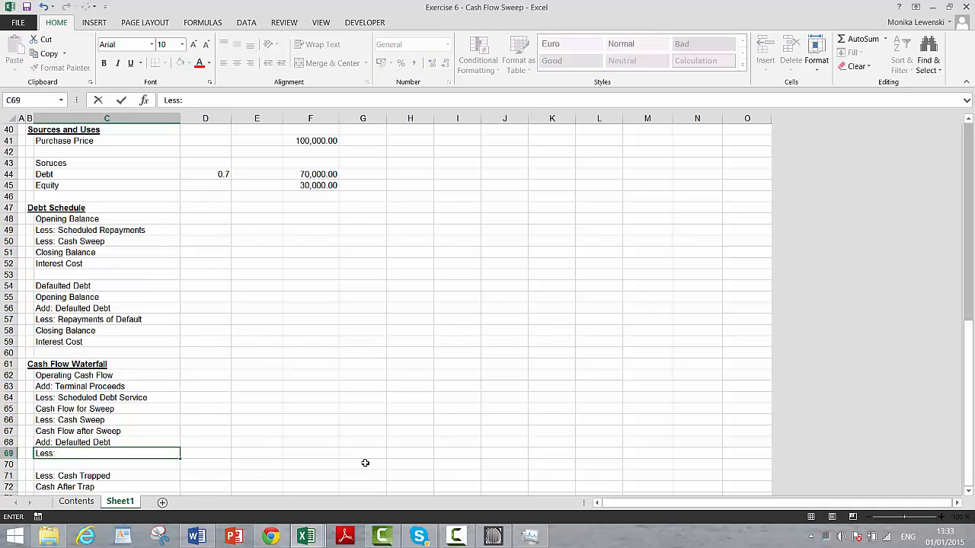
{"action": "type", "text": ": Repayment of Default"}
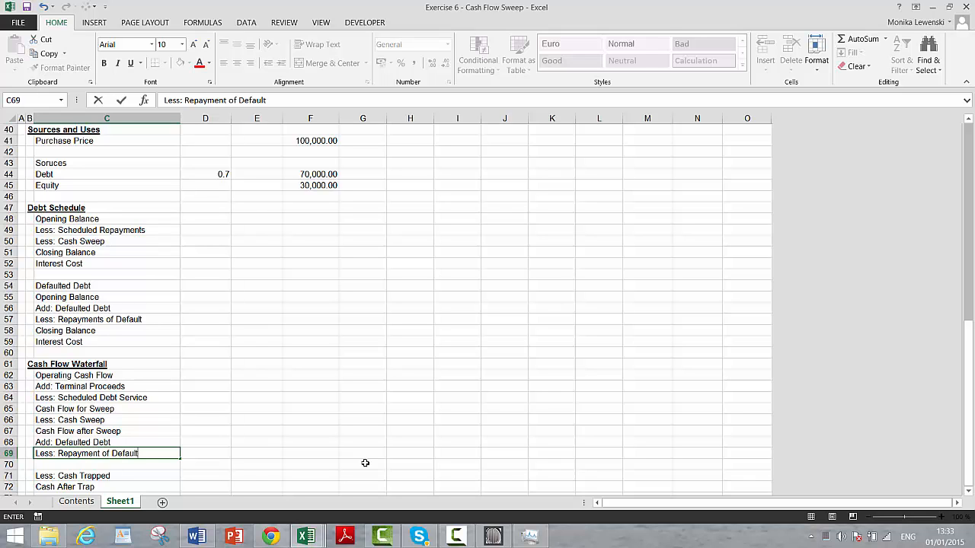
{"action": "key", "text": "Return"}
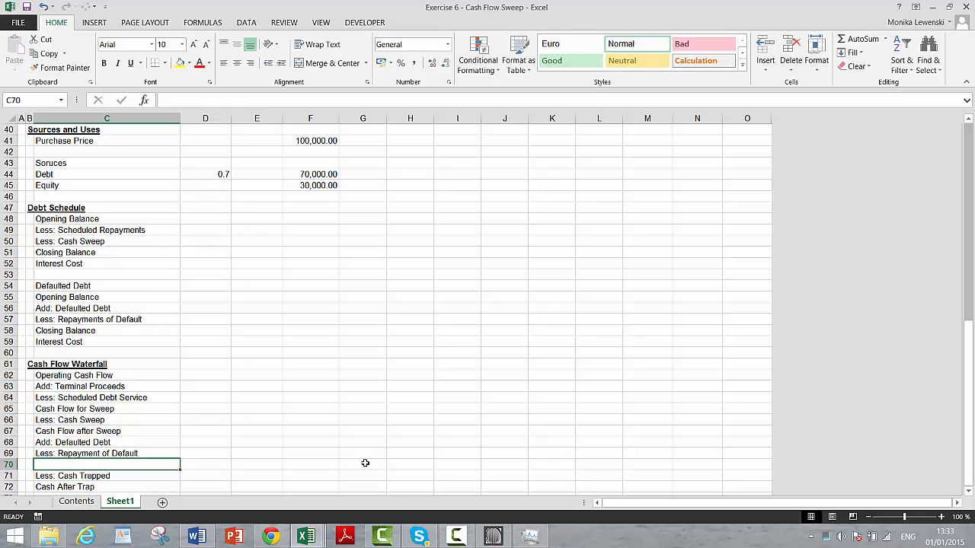
Enter the subtotal label "Cash Flow Before Trap" in C70, above "Less: Cash Trapped"
{"action": "type", "text": "Cash Fl"}
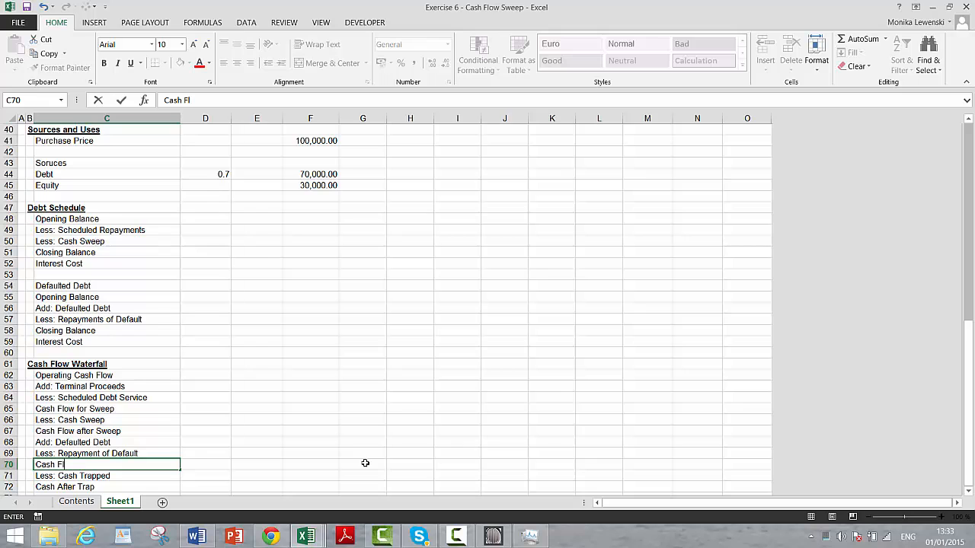
{"action": "type", "text": "ow Before Trap"}
{"action": "key", "text": "Return"}
{"action": "key", "text": "Return"}
{"action": "key", "text": "Return"}
{"action": "key", "text": "Return"}
{"action": "key", "text": "Return"}
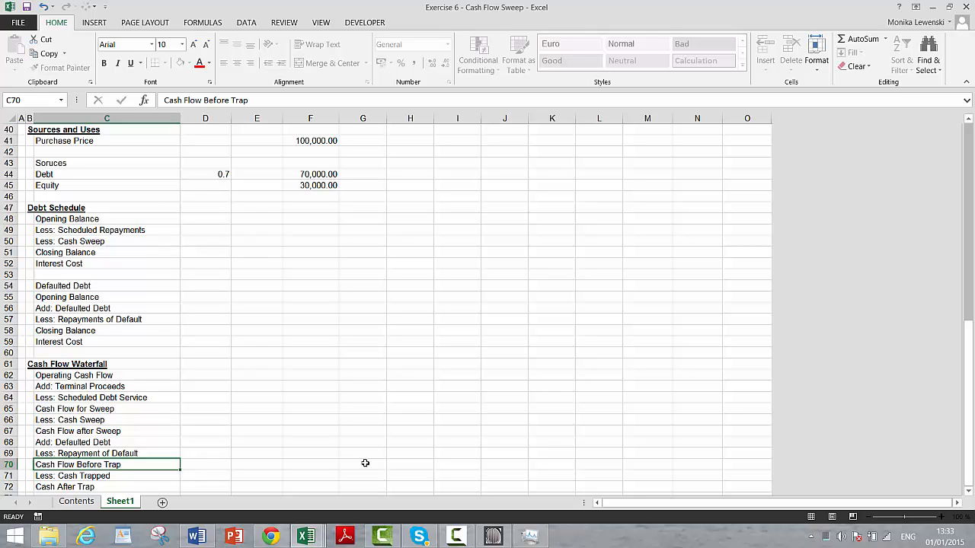
Extend the last Cash Flow Waterfall label in C72 to read "Cash After Trap - Dividends"
{"action": "key", "text": "Up"}
{"action": "key", "text": "Up"}
{"action": "key", "text": "Up"}
{"action": "key", "text": "Up"}
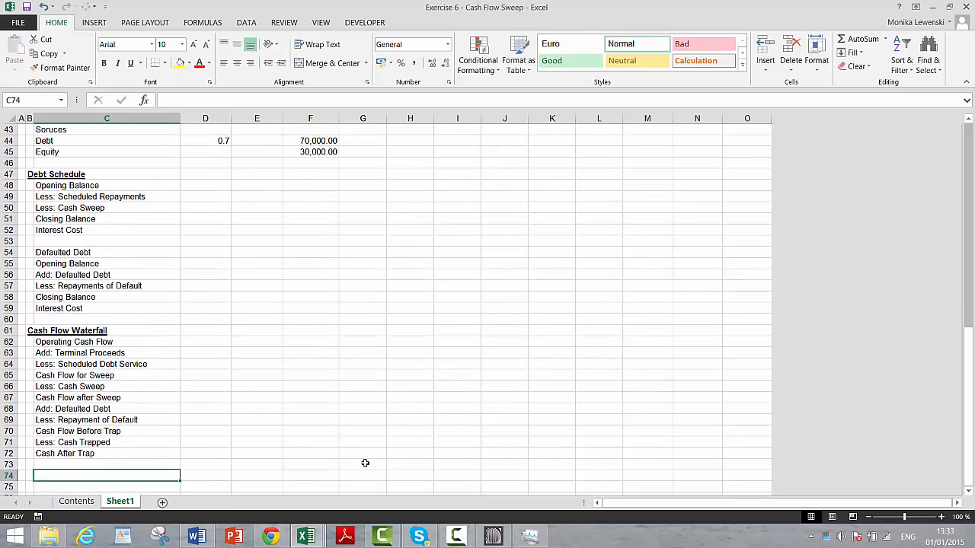
{"action": "key", "text": "Down"}
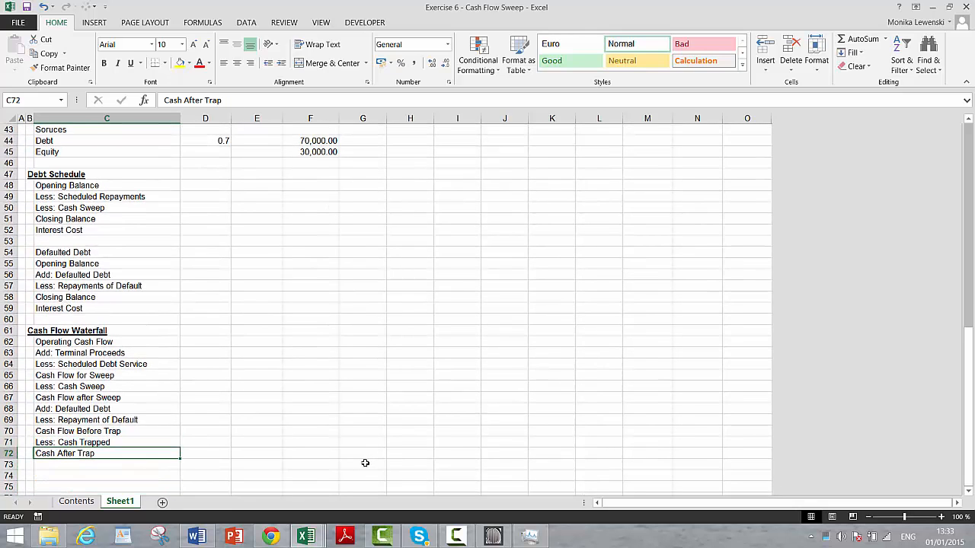
{"action": "key", "text": "F2"}
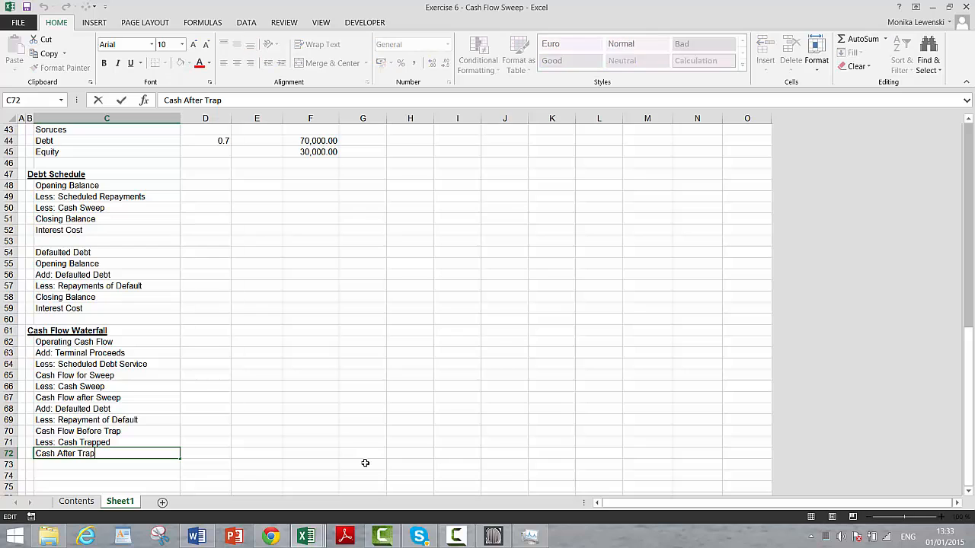
{"action": "type", "text": "- Dividends"}
{"action": "key", "text": "Return"}
{"action": "key", "text": "Return"}
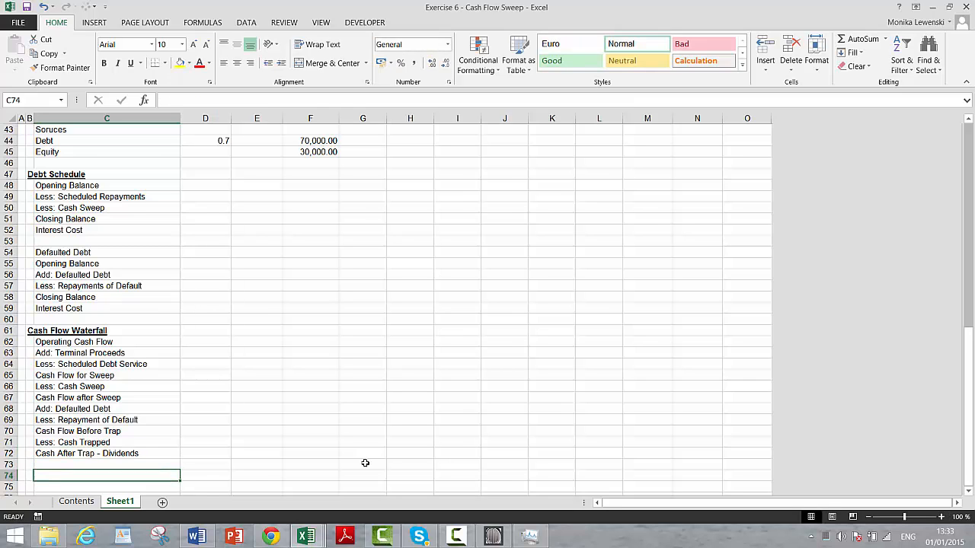
Review the Cash Flow Waterfall lines from Operating Cash Flow down to Cash After Trap - Dividends
{"action": "key", "text": "Return"}
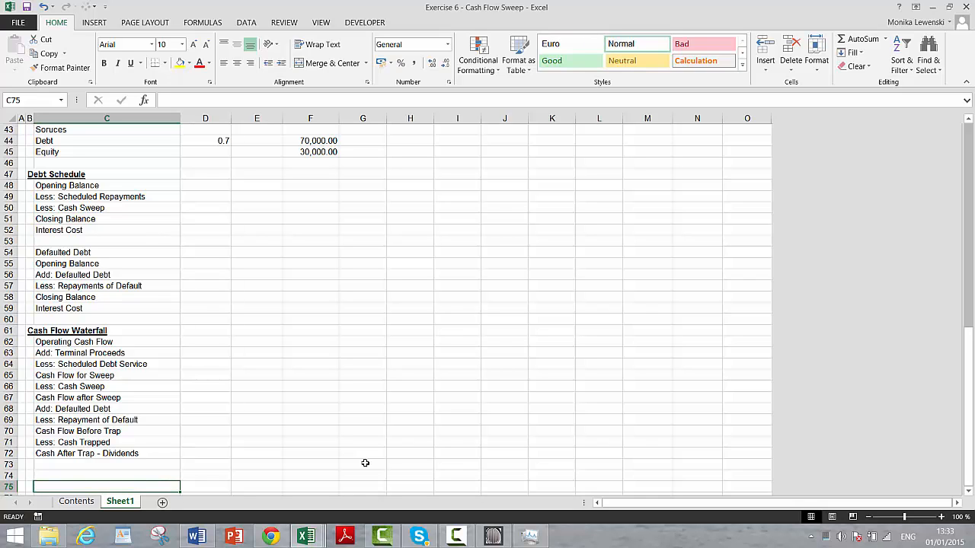
{"action": "key", "text": "Up"}
{"action": "key", "text": "Up"}
{"action": "key", "text": "Up"}
{"action": "key", "text": "Up"}
{"action": "key", "text": "Up"}
{"action": "key", "text": "Up"}
{"action": "key", "text": "Up"}
{"action": "key", "text": "Up"}
{"action": "key", "text": "Up"}
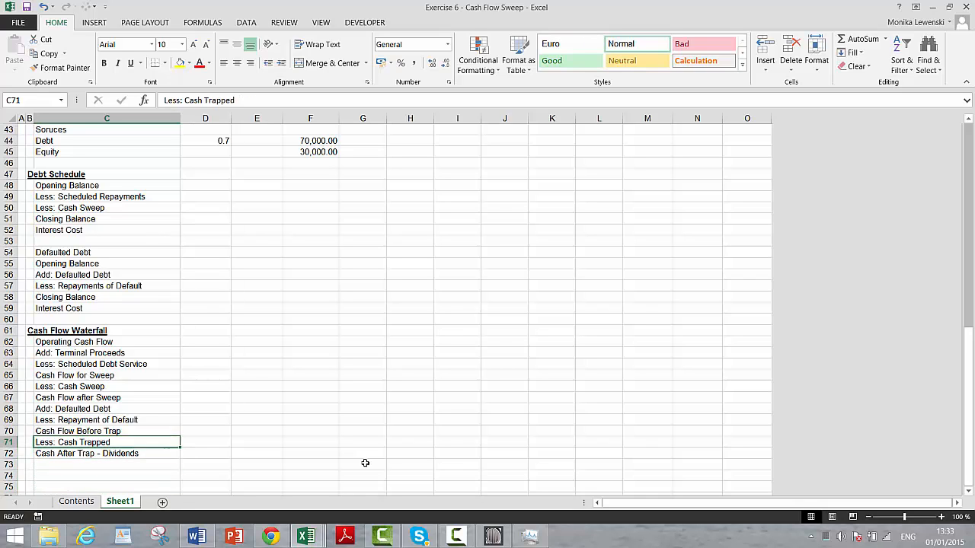
{"action": "key", "text": "Up"}
{"action": "key", "text": "Up"}
{"action": "key", "text": "Up"}
{"action": "key", "text": "Up"}
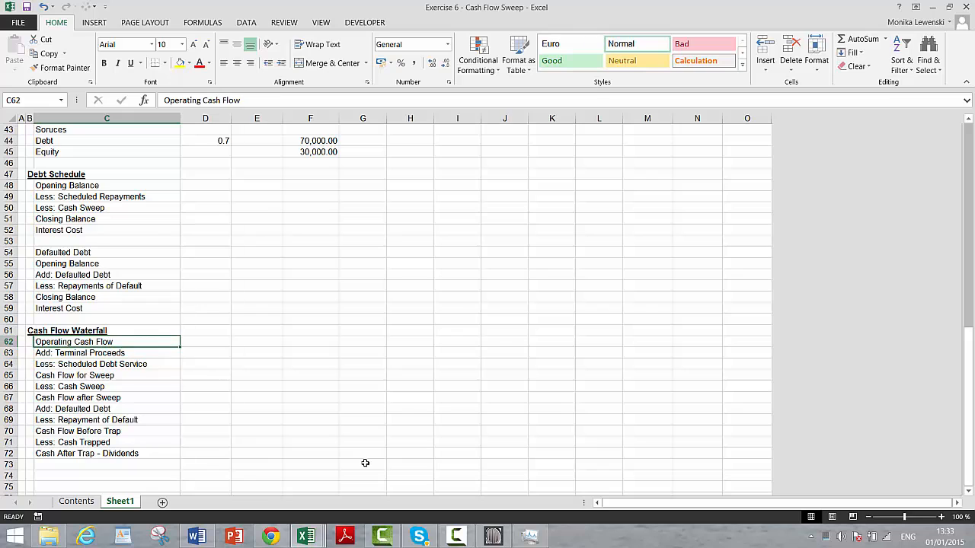
{"action": "key", "text": "Down"}
{"action": "key", "text": "Down"}
{"action": "key", "text": "Down"}
{"action": "key", "text": "Down"}
{"action": "key", "text": "Down"}
{"action": "key", "text": "Down"}
{"action": "key", "text": "Down"}
{"action": "key", "text": "Down"}
{"action": "key", "text": "Down"}
{"action": "key", "text": "Down"}
{"action": "key", "text": "Down"}
{"action": "key", "text": "Down"}
{"action": "key", "text": "Down"}
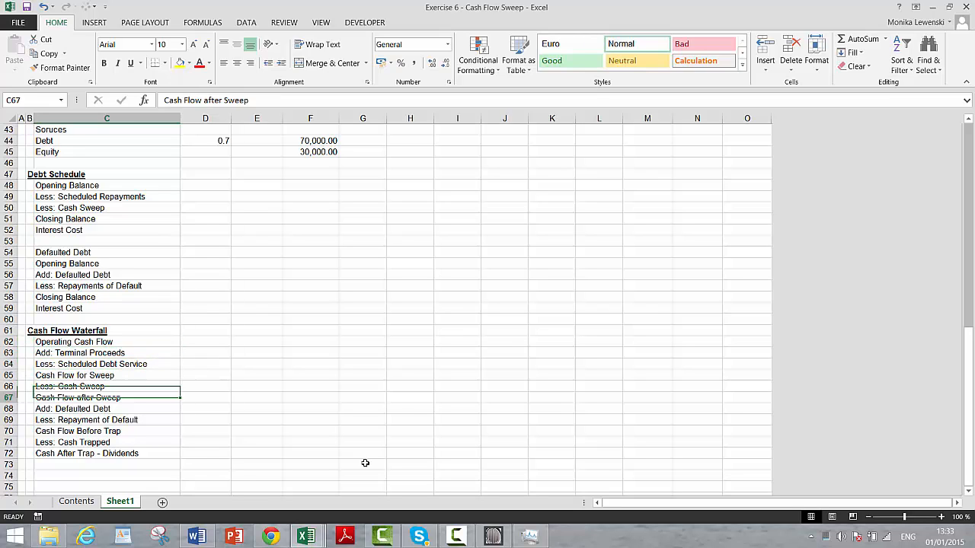
Enter the label "DSCR" in C74, one blank row below the Cash Flow Waterfall
{"action": "key", "text": "Up"}
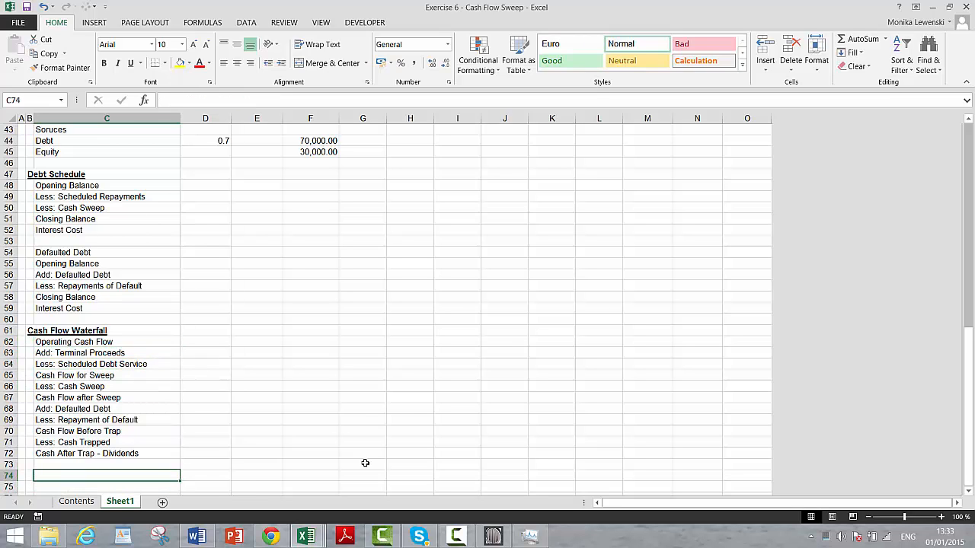
{"action": "type", "text": "DSCR"}
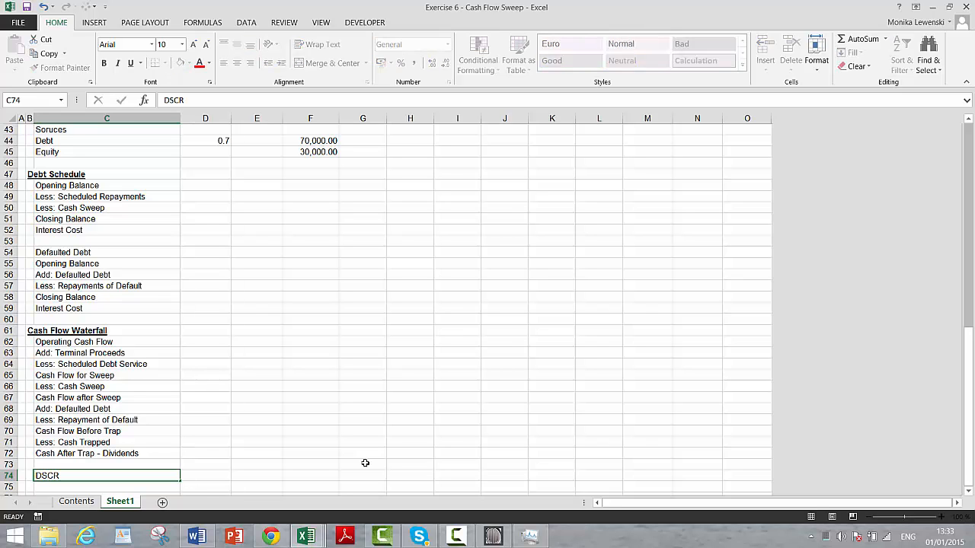
{"action": "key", "text": "Return"}
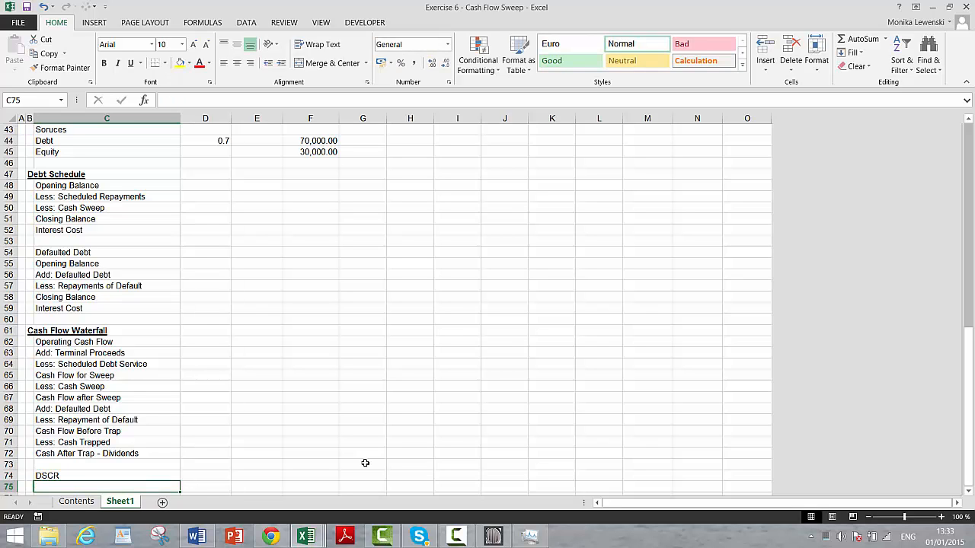
Enter the ratio label "Debt to Cash Flow" in C75, directly below DSCR
{"action": "type", "text": "DEt"}
{"action": "key", "text": "BackSpace"}
{"action": "key", "text": "BackSpace"}
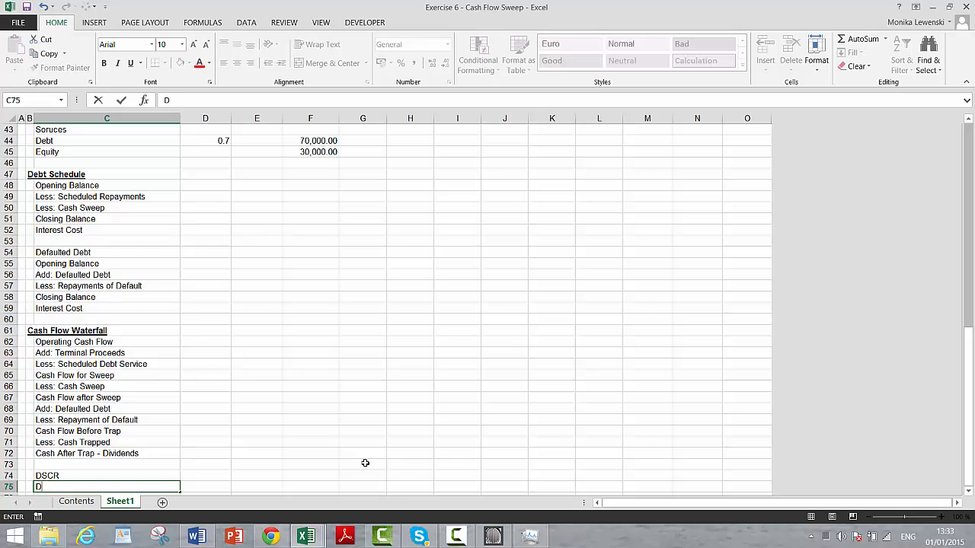
{"action": "type", "text": "Debt to Cash Flow"}
{"action": "key", "text": "Return"}
{"action": "key", "text": "Return"}
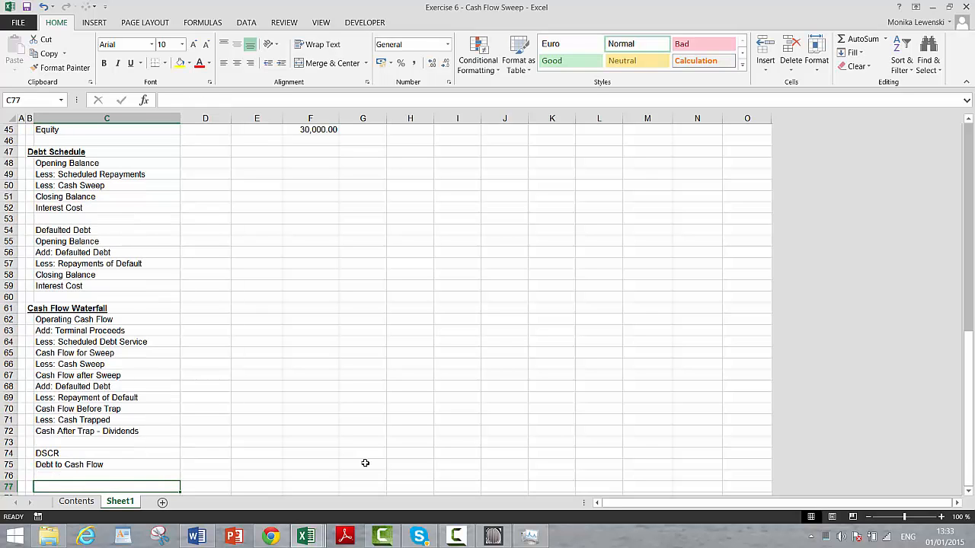
Enter the label "Match" in C76 for the sweep table lookup row
{"action": "key", "text": "Up"}
{"action": "key", "text": "Up"}
{"action": "key", "text": "Down"}
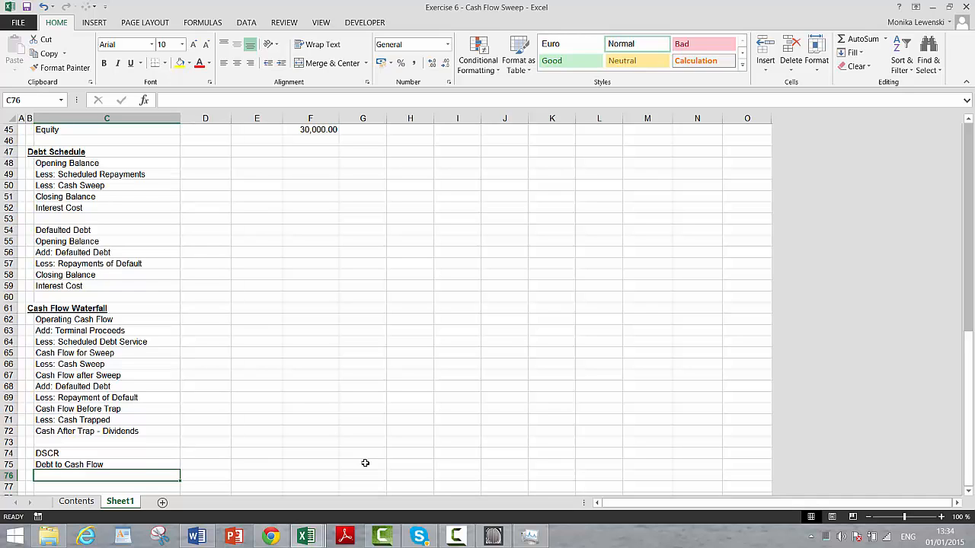
{"action": "type", "text": "Match"}
{"action": "key", "text": "Return"}
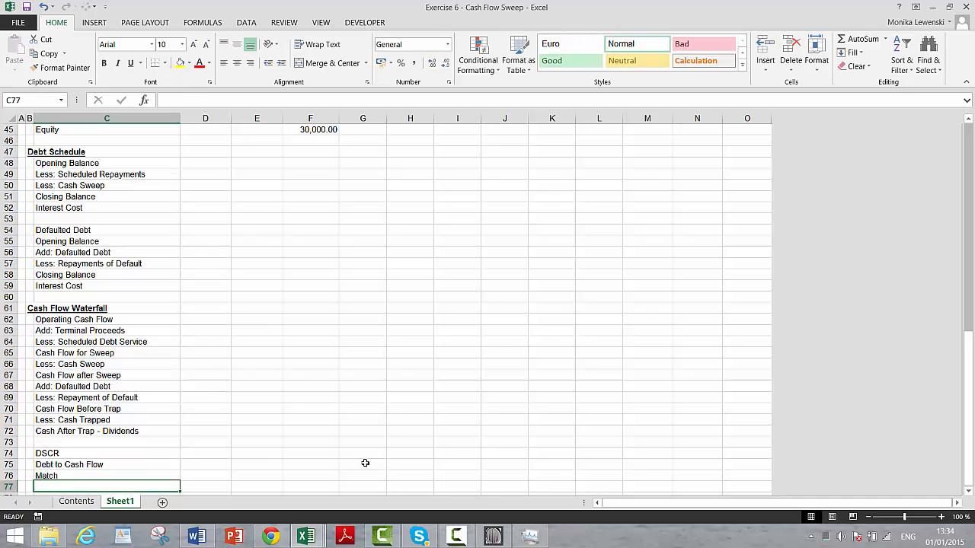
Enter the label "Cash Sweep Percentage" in C77, directly below Match
{"action": "type", "text": "Ca"}
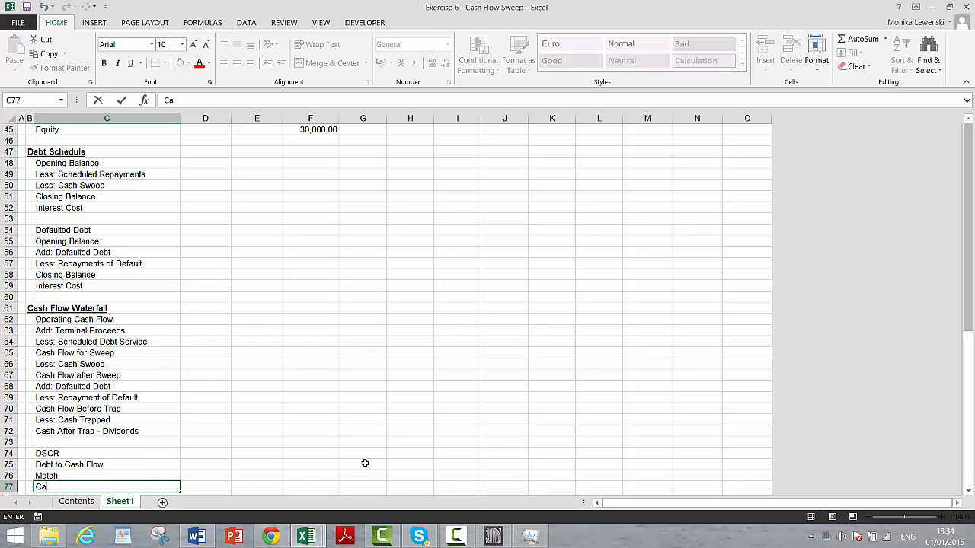
{"action": "type", "text": "sh Sweep Perencet"}
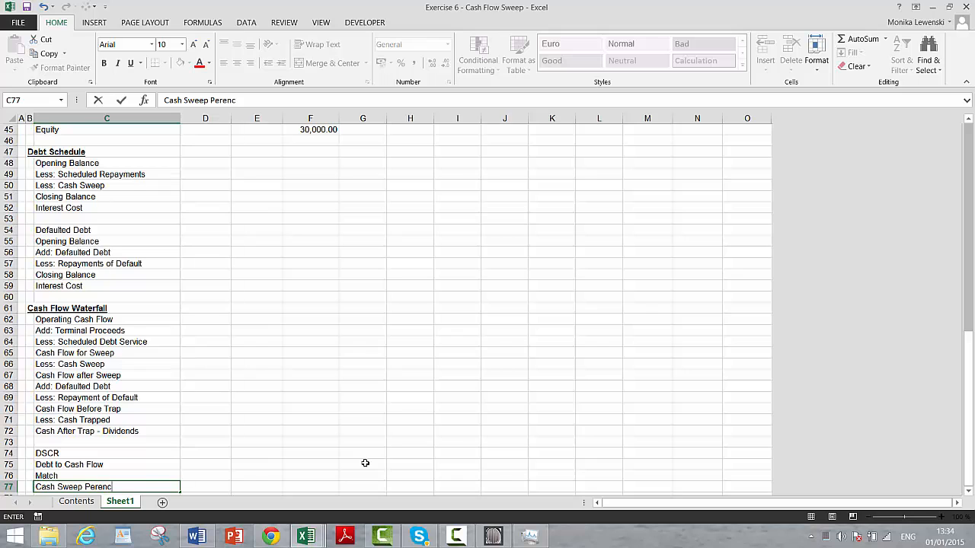
{"action": "key", "text": "BackSpace"}
{"action": "key", "text": "BackSpace"}
{"action": "type", "text": "centage"}
{"action": "key", "text": "Return"}
Examine the Debt/EBITDA thresholds and sweep percentages in the Cash Flow Sweep Table of the Financing Assumptions
{"action": "key", "text": "Page_Up"}
{"action": "key", "text": "Page_Up"}
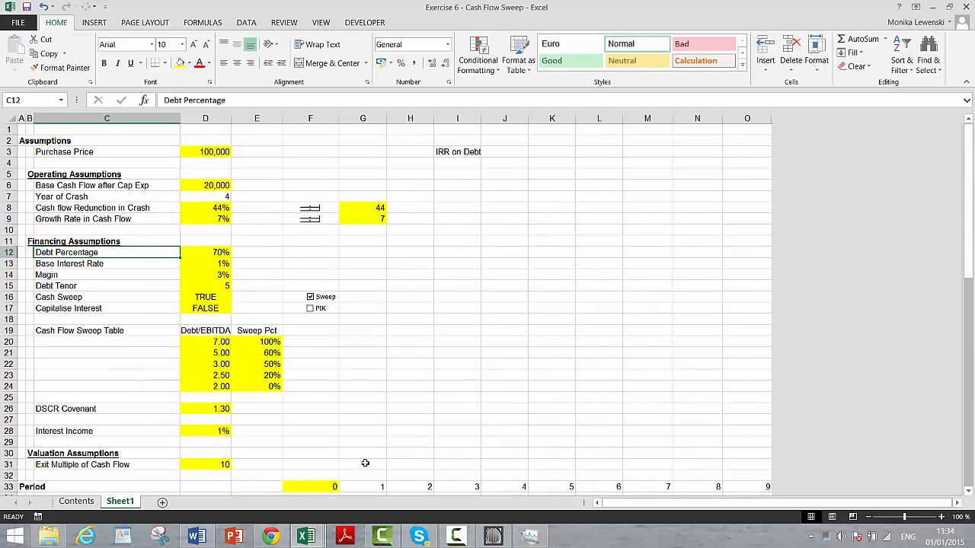
{"action": "key", "text": "Down"}
{"action": "key", "text": "Down"}
{"action": "key", "text": "Down"}
{"action": "key", "text": "Down"}
{"action": "key", "text": "Down"}
{"action": "key", "text": "Down"}
{"action": "key", "text": "Down"}
{"action": "key", "text": "Down"}
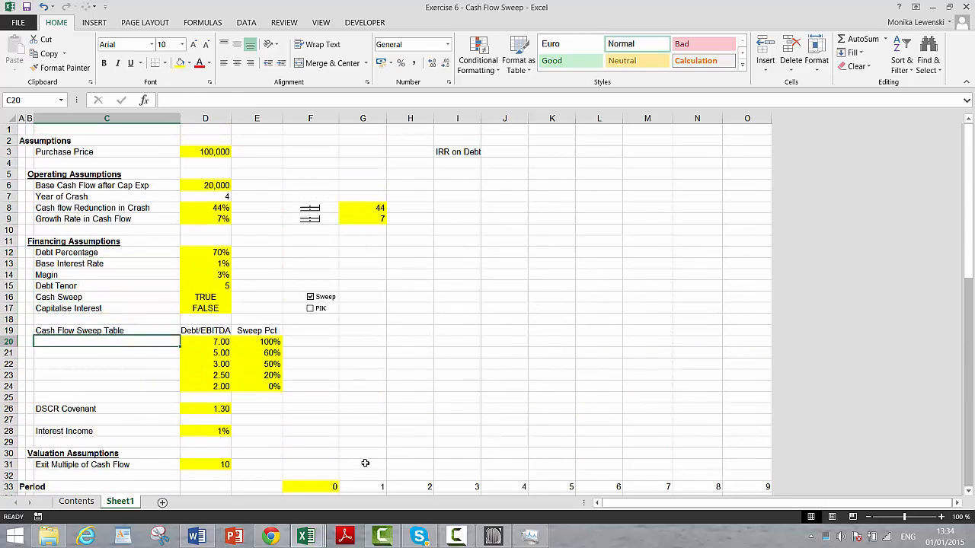
{"action": "key", "text": "Right"}
{"action": "key", "text": "Right"}
{"action": "key", "text": "Down"}
{"action": "key", "text": "Left"}
{"action": "key", "text": "Up"}
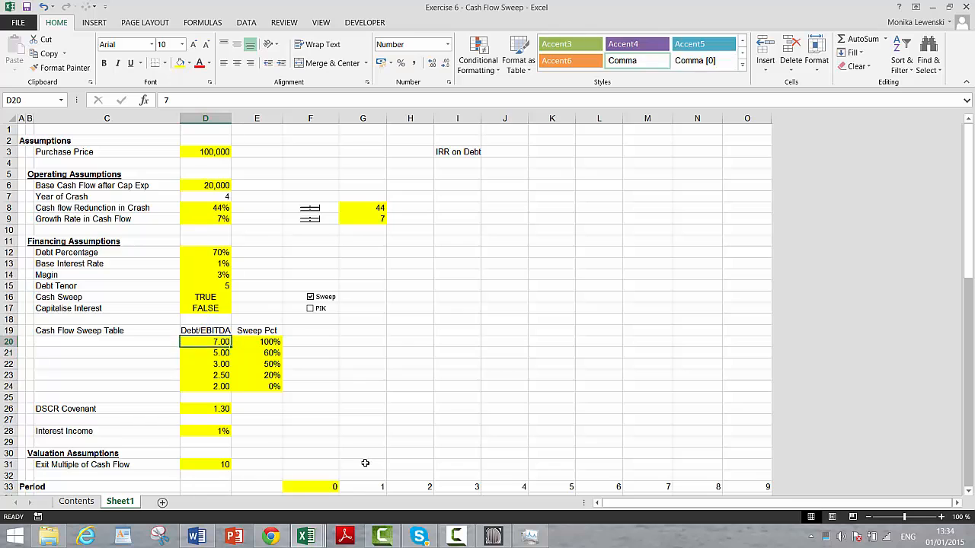
{"action": "key", "text": "Up"}
{"action": "key", "text": "Down"}
{"action": "key", "text": "Down"}
{"action": "key", "text": "Down"}
{"action": "key", "text": "Up"}
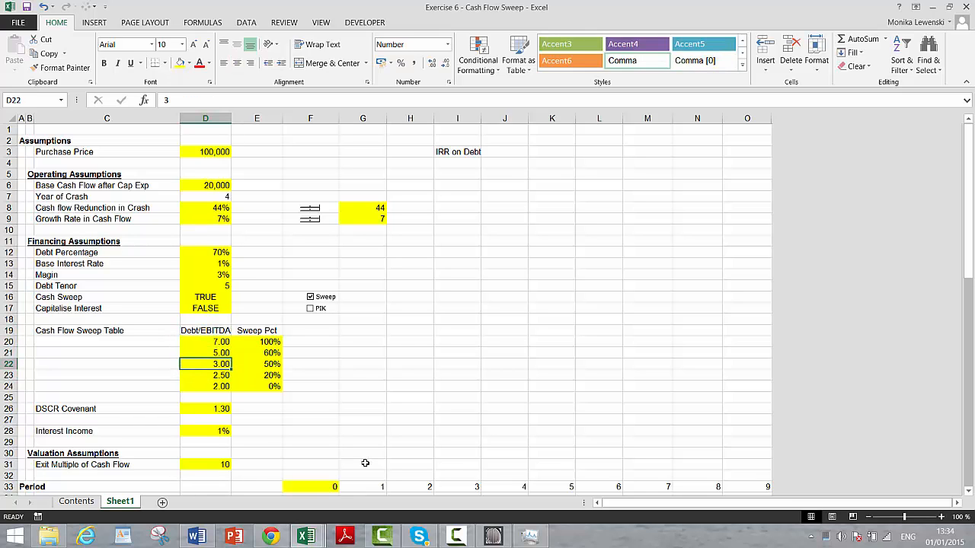
{"action": "key", "text": "Down"}
{"action": "key", "text": "Down"}
{"action": "key", "text": "Right"}
{"action": "key", "text": "Right"}
{"action": "key", "text": "Left"}
{"action": "key", "text": "Left"}
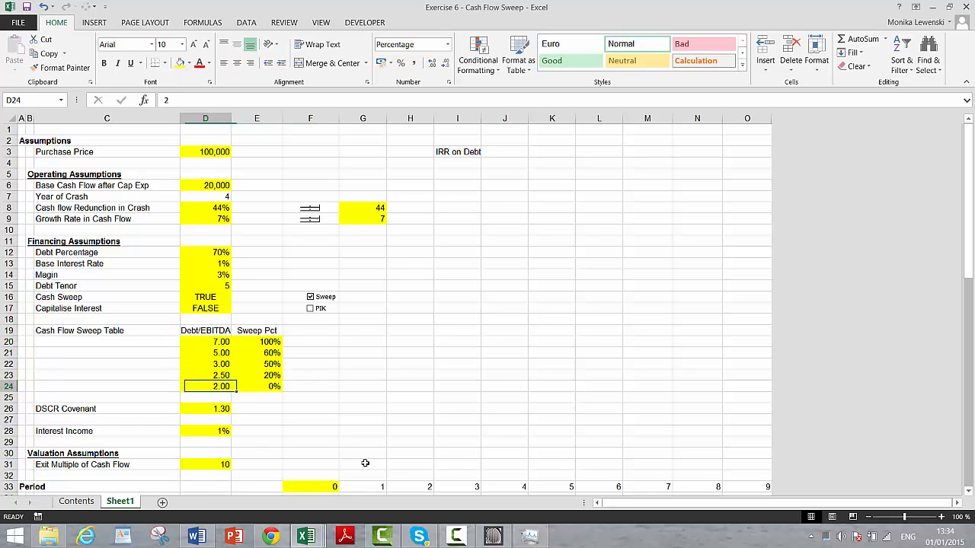
{"action": "key", "text": "Up"}
{"action": "key", "text": "Up"}
{"action": "key", "text": "Up"}
{"action": "key", "text": "Up"}
{"action": "key", "text": "Right"}
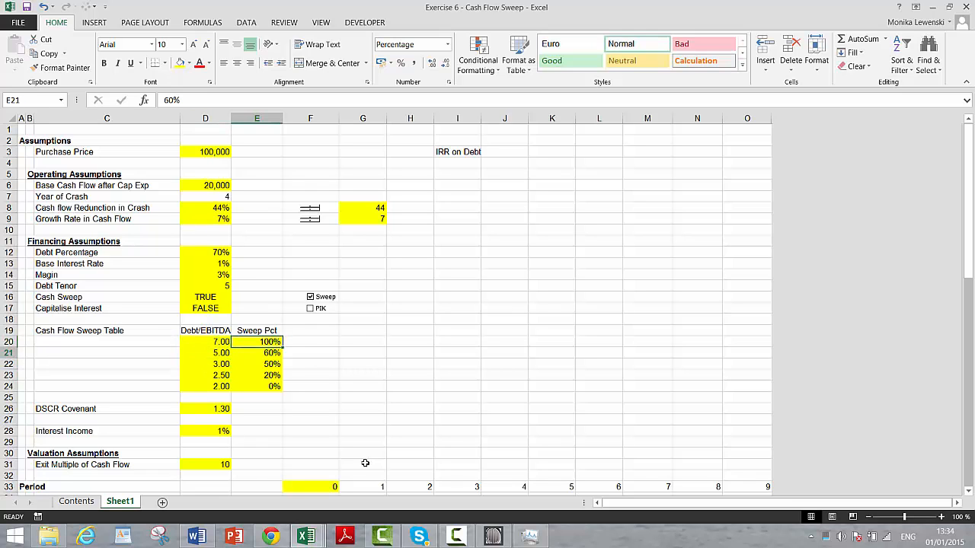
{"action": "key", "text": "Down"}
{"action": "key", "text": "Down"}
{"action": "key", "text": "Up"}
{"action": "key", "text": "Up"}
{"action": "key", "text": "Down"}
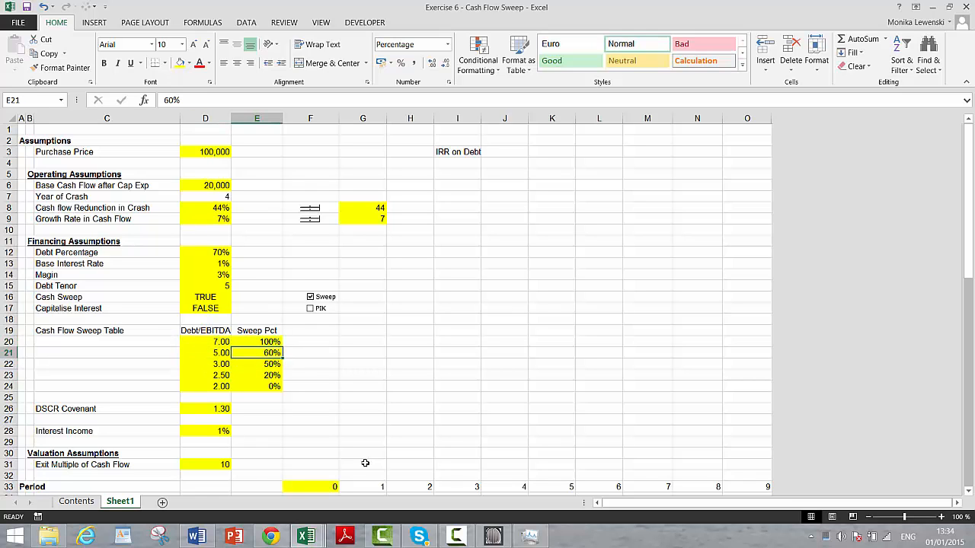
Compare the Cash Flow Sweep Table with the DSCR Covenant and check the interest income and exit multiple assumptions
{"action": "key", "text": "Down"}
{"action": "key", "text": "Left"}
{"action": "key", "text": "Down"}
{"action": "key", "text": "Down"}
{"action": "key", "text": "Down"}
{"action": "key", "text": "Down"}
{"action": "key", "text": "Down"}
{"action": "key", "text": "Down"}
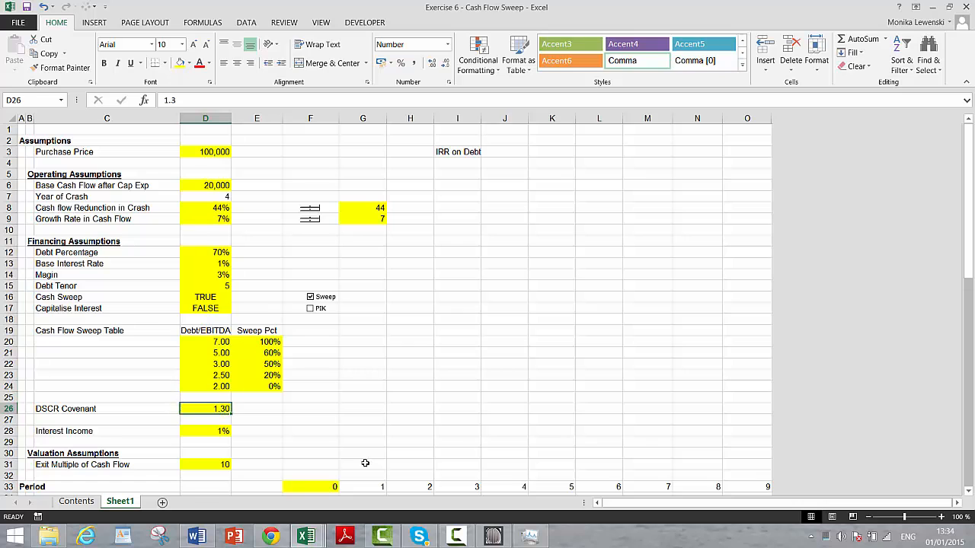
{"action": "key", "text": "Up"}
{"action": "key", "text": "Up"}
{"action": "key", "text": "Up"}
{"action": "key", "text": "Up"}
{"action": "key", "text": "Up"}
{"action": "key", "text": "Up"}
{"action": "key", "text": "Up"}
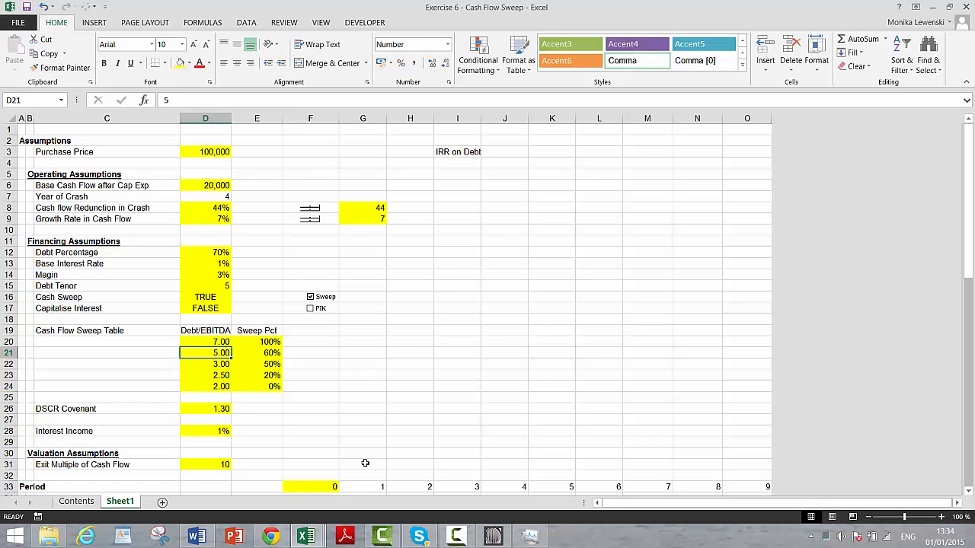
{"action": "key", "text": "Right"}
{"action": "key", "text": "Down"}
{"action": "key", "text": "Down"}
{"action": "key", "text": "Down"}
{"action": "key", "text": "Down"}
{"action": "key", "text": "Down"}
{"action": "key", "text": "Down"}
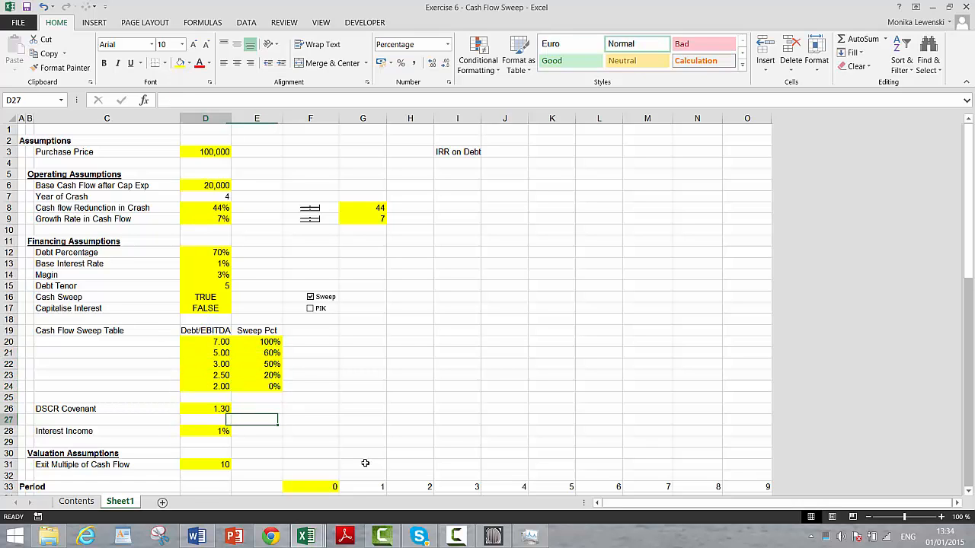
{"action": "key", "text": "Left"}
{"action": "key", "text": "Left"}
{"action": "key", "text": "Down"}
{"action": "key", "text": "Down"}
{"action": "key", "text": "Down"}
{"action": "key", "text": "Down"}
{"action": "key", "text": "Down"}
{"action": "key", "text": "Down"}
{"action": "key", "text": "Down"}
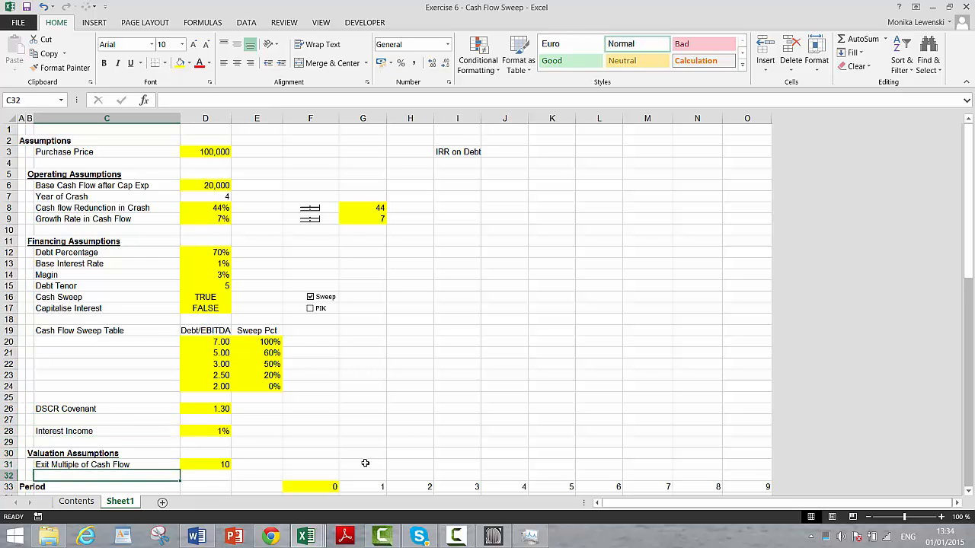
Look over the Operations and Sources and Uses sections, returning to the sweep table and DSCR Covenant assumptions
{"action": "key", "text": "Down"}
{"action": "key", "text": "Down"}
{"action": "key", "text": "Down"}
{"action": "key", "text": "Down"}
{"action": "key", "text": "Down"}
{"action": "key", "text": "Down"}
{"action": "key", "text": "Down"}
{"action": "key", "text": "Down"}
{"action": "key", "text": "Down"}
{"action": "key", "text": "Down"}
{"action": "key", "text": "Up"}
{"action": "key", "text": "Up"}
{"action": "key", "text": "Up"}
{"action": "key", "text": "Up"}
{"action": "key", "text": "Up"}
{"action": "key", "text": "Up"}
{"action": "key", "text": "Up"}
{"action": "key", "text": "Up"}
{"action": "key", "text": "Up"}
{"action": "key", "text": "Up"}
{"action": "key", "text": "Up"}
{"action": "key", "text": "Up"}
{"action": "key", "text": "Up"}
{"action": "key", "text": "Up"}
{"action": "key", "text": "Up"}
{"action": "key", "text": "Up"}
{"action": "key", "text": "Up"}
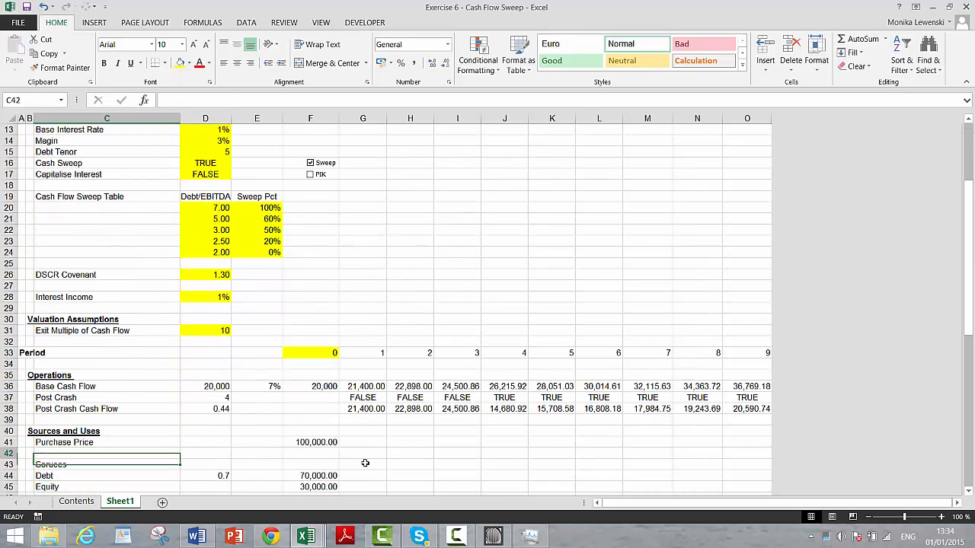
{"action": "key", "text": "Up"}
{"action": "key", "text": "Right"}
{"action": "key", "text": "Down"}
{"action": "key", "text": "Down"}
{"action": "key", "text": "Down"}
{"action": "key", "text": "Down"}
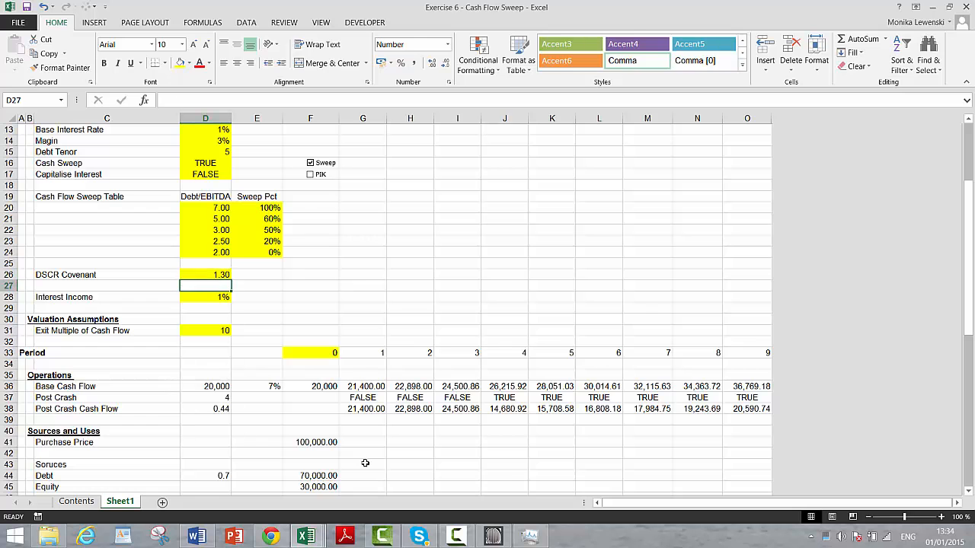
Look over the Operations, Sources and Uses and Debt Schedule sections down to the Cash Flow Waterfall
{"action": "key", "text": "Down"}
{"action": "key", "text": "Down"}
{"action": "key", "text": "Down"}
{"action": "key", "text": "Down"}
{"action": "key", "text": "Down"}
{"action": "key", "text": "Down"}
{"action": "key", "text": "Down"}
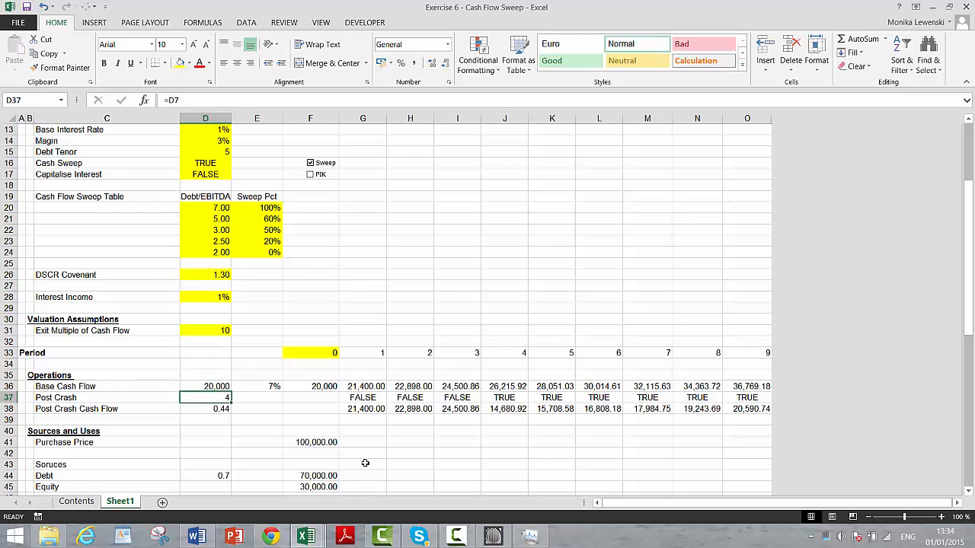
{"action": "key", "text": "Down"}
{"action": "key", "text": "Down"}
{"action": "key", "text": "Down"}
{"action": "key", "text": "Down"}
{"action": "key", "text": "Down"}
{"action": "key", "text": "Down"}
{"action": "key", "text": "Down"}
{"action": "key", "text": "Down"}
{"action": "key", "text": "Down"}
{"action": "key", "text": "Down"}
{"action": "key", "text": "Down"}
{"action": "key", "text": "Down"}
{"action": "key", "text": "Down"}
{"action": "key", "text": "Down"}
{"action": "key", "text": "Down"}
{"action": "key", "text": "Down"}
{"action": "key", "text": "Down"}
{"action": "key", "text": "Down"}
{"action": "key", "text": "Down"}
{"action": "key", "text": "Down"}
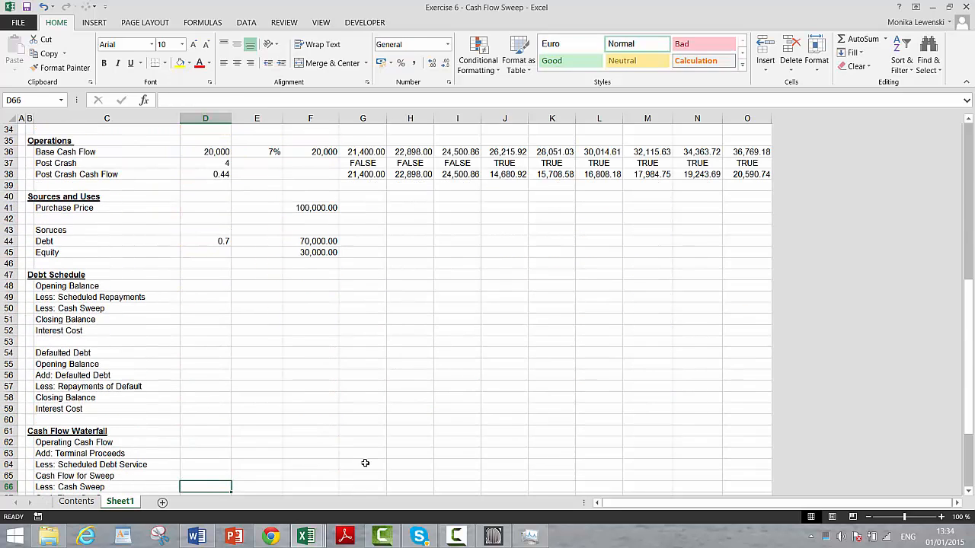
Examine the Cash Flow Waterfall lines and the DSCR to Cash Sweep Percentage rows, returning to the assumptions
{"action": "key", "text": "Up"}
{"action": "key", "text": "Up"}
{"action": "key", "text": "Up"}
{"action": "key", "text": "Up"}
{"action": "key", "text": "Down"}
{"action": "key", "text": "Down"}
{"action": "key", "text": "Down"}
{"action": "key", "text": "Down"}
{"action": "key", "text": "Down"}
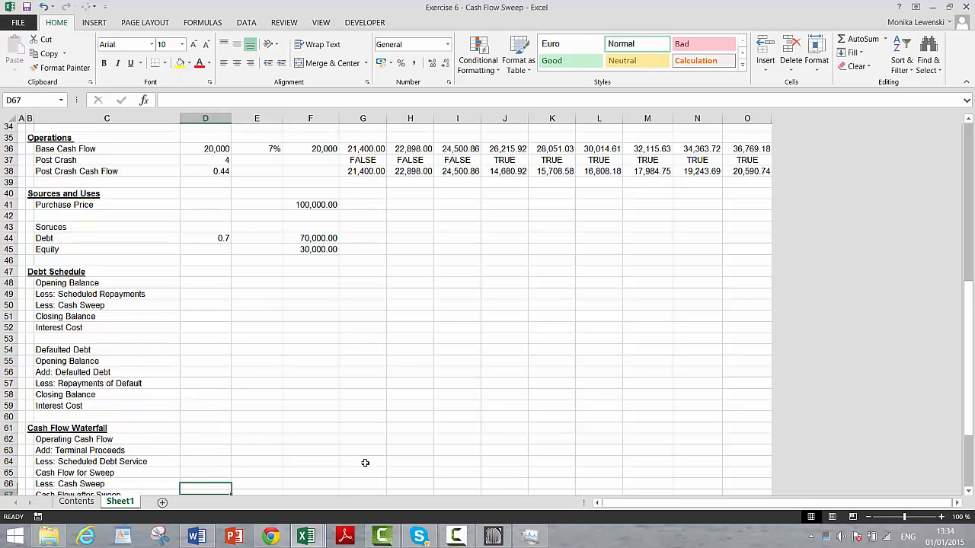
{"action": "key", "text": "Down"}
{"action": "key", "text": "Down"}
{"action": "key", "text": "Down"}
{"action": "key", "text": "Down"}
{"action": "key", "text": "Down"}
{"action": "key", "text": "Down"}
{"action": "key", "text": "Down"}
{"action": "key", "text": "Down"}
{"action": "key", "text": "Down"}
{"action": "key", "text": "Down"}
{"action": "key", "text": "Down"}
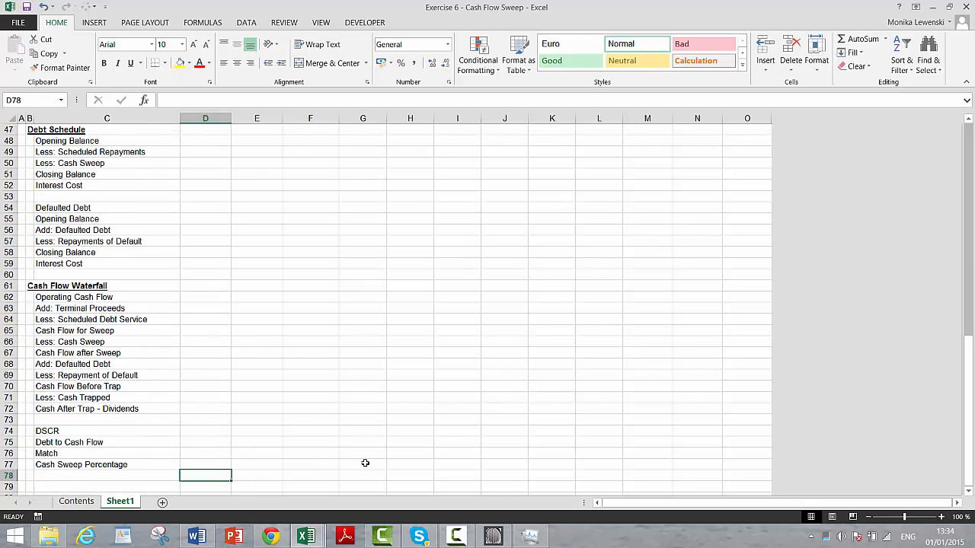
{"action": "key", "text": "Page_Up"}
{"action": "key", "text": "Page_Up"}
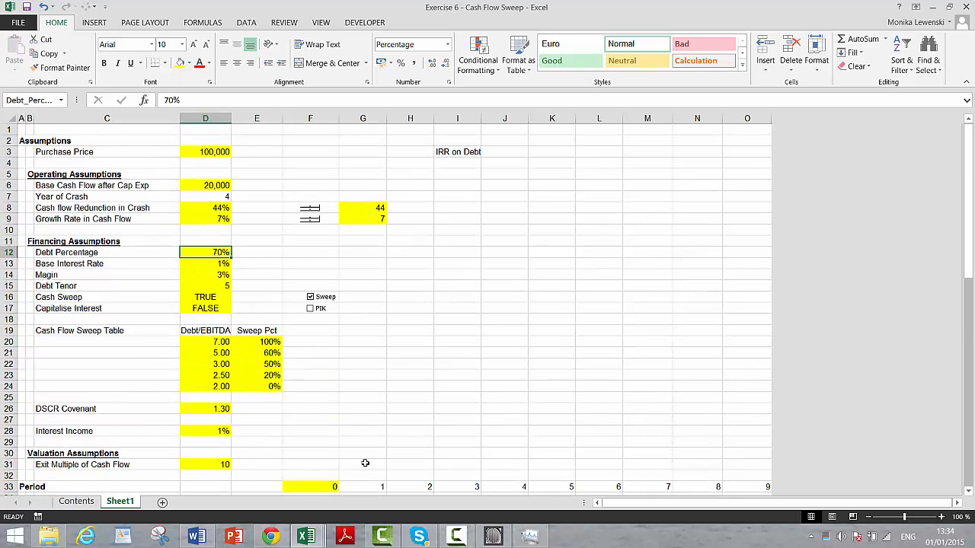
Link the period 0 Closing Balance of the Debt Schedule in F51 to the Debt amount with =F44
{"action": "key", "text": "Page_Down"}
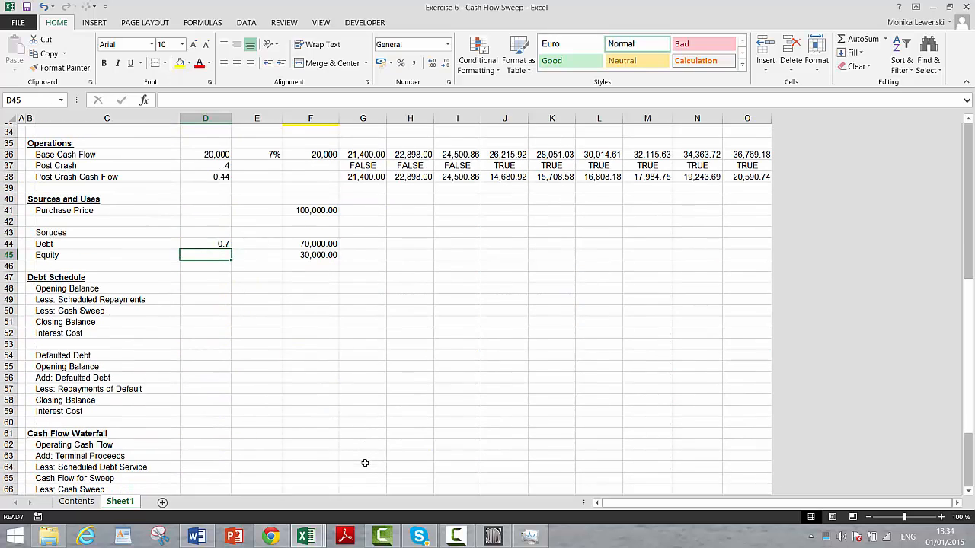
{"action": "key", "text": "Down"}
{"action": "key", "text": "Down"}
{"action": "key", "text": "Down"}
{"action": "key", "text": "Down"}
{"action": "key", "text": "Right"}
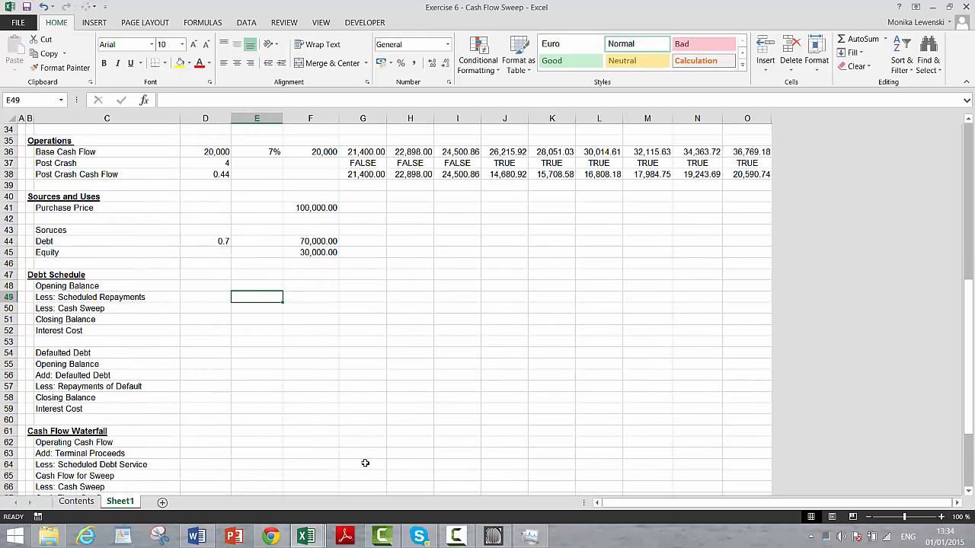
{"action": "key", "text": "Right"}
{"action": "key", "text": "Right"}
{"action": "key", "text": "Left"}
{"action": "key", "text": "Left"}
{"action": "key", "text": "Down"}
{"action": "key", "text": "Down"}
{"action": "key", "text": "Left"}
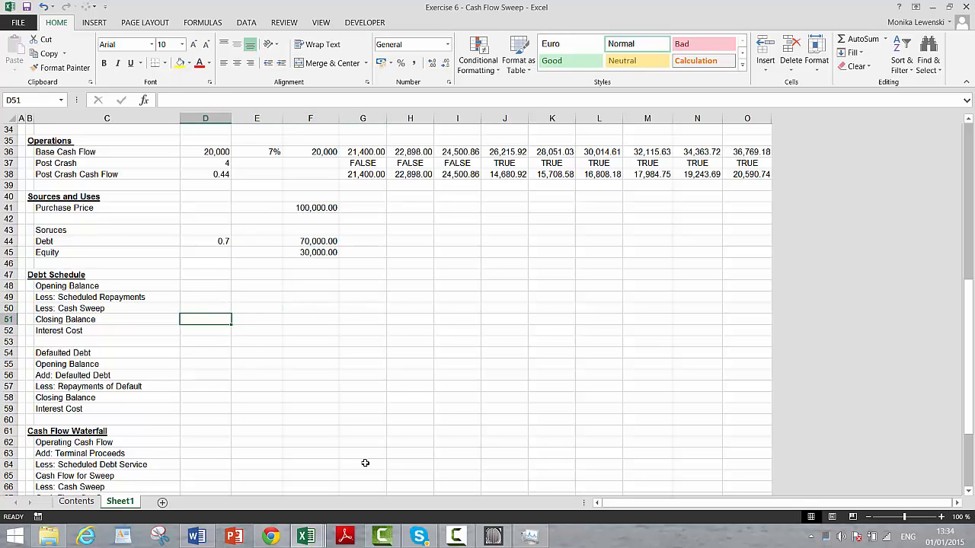
{"action": "key", "text": "Left"}
{"action": "key", "text": "Right"}
{"action": "key", "text": "Right"}
{"action": "key", "text": "Right"}
{"action": "type", "text": "="}
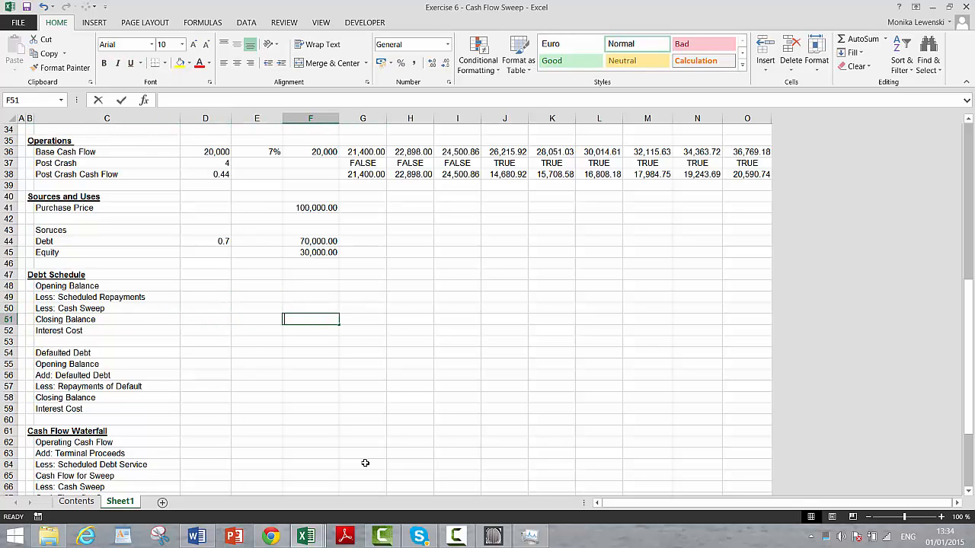
{"action": "key", "text": "Up"}
{"action": "key", "text": "Up"}
{"action": "key", "text": "Up"}
{"action": "key", "text": "Up"}
{"action": "key", "text": "Up"}
{"action": "key", "text": "Up"}
{"action": "key", "text": "Up"}
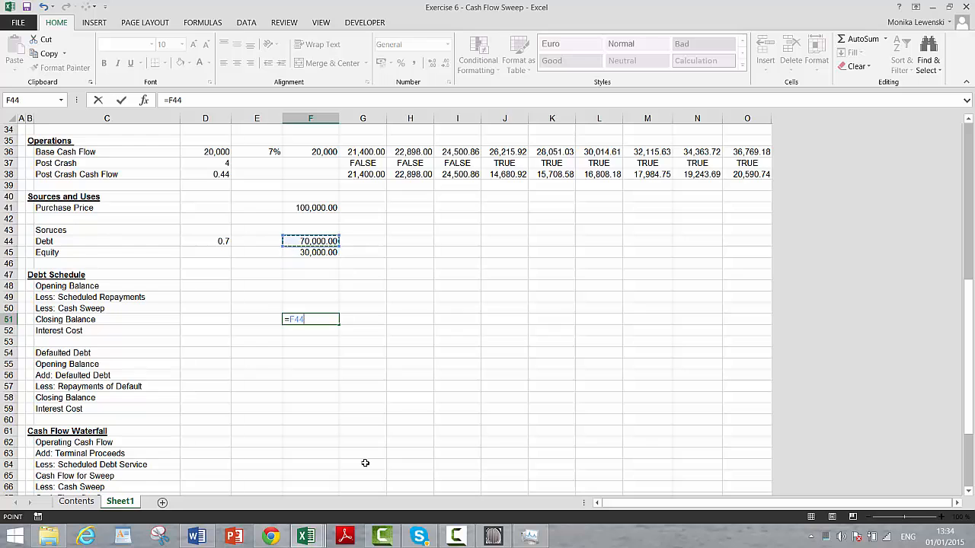
{"action": "key", "text": "Return"}
Set the period 1 Opening Balance in G48 to the prior period's closing balance with =F51
{"action": "key", "text": "Up"}
{"action": "key", "text": "Up"}
{"action": "key", "text": "Up"}
{"action": "key", "text": "Up"}
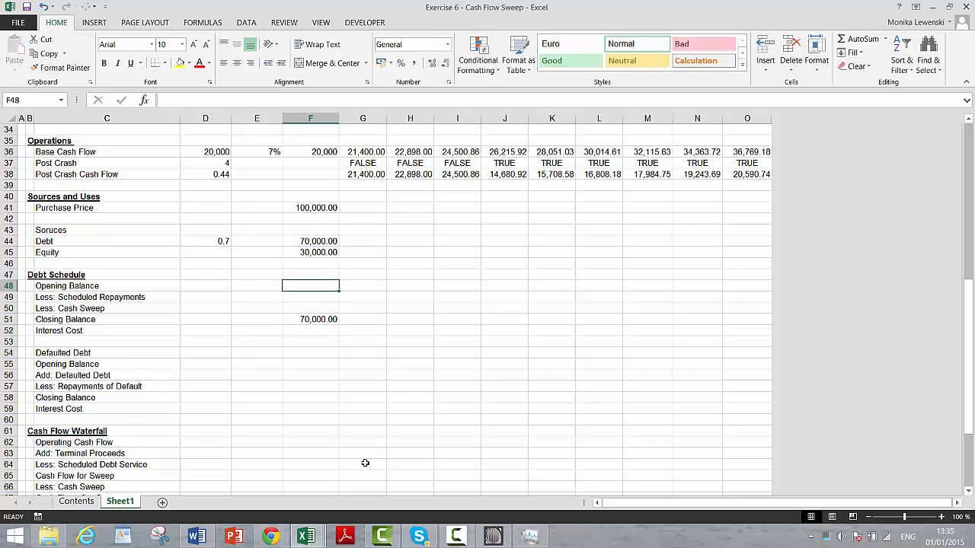
{"action": "key", "text": "Right"}
{"action": "type", "text": "="}
{"action": "key", "text": "Down"}
{"action": "key", "text": "Down"}
{"action": "key", "text": "Down"}
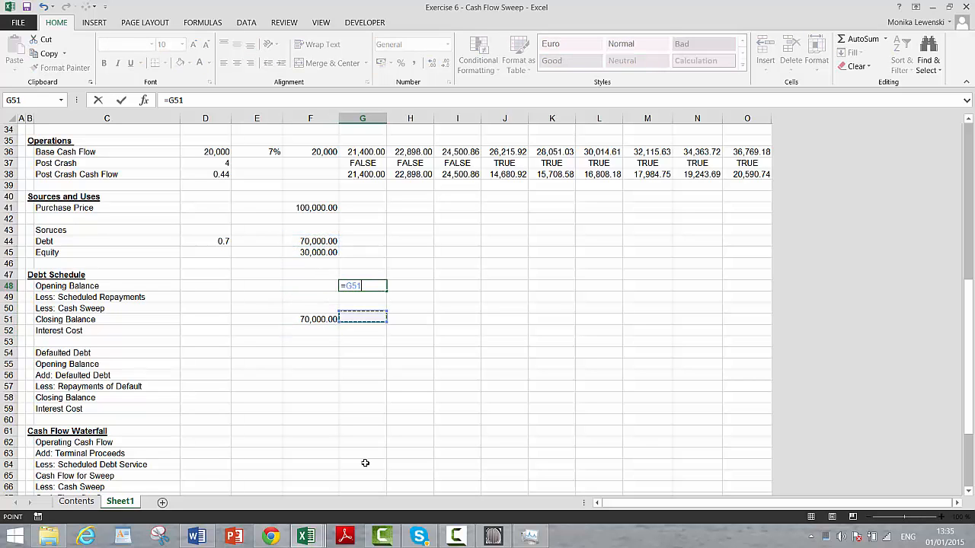
{"action": "key", "text": "Left"}
{"action": "key", "text": "Return"}
Link D49 on the Less: Scheduled Repayments row to the Debt Tenor assumption in D15
{"action": "type", "text": "="}
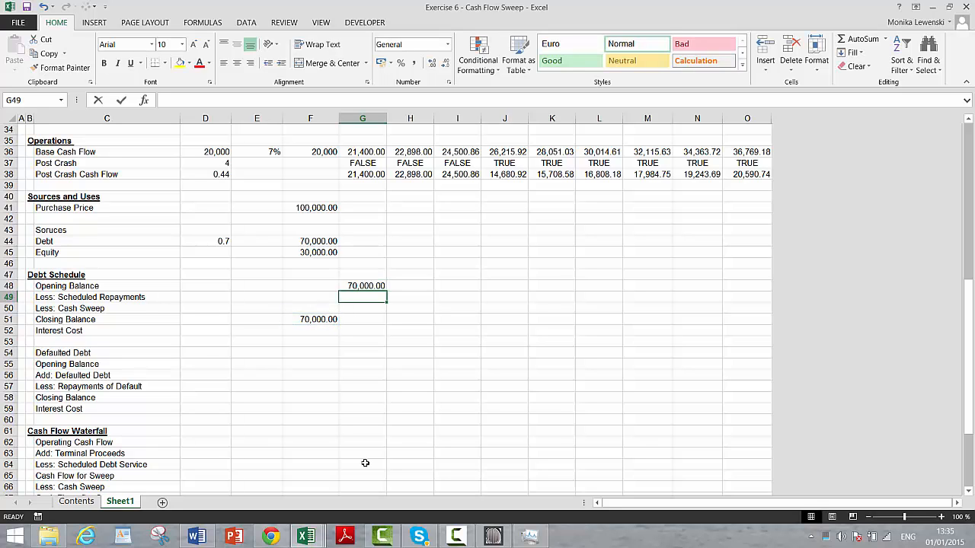
{"action": "key", "text": "Escape"}
{"action": "key", "text": "Left"}
{"action": "key", "text": "Left"}
{"action": "key", "text": "Left"}
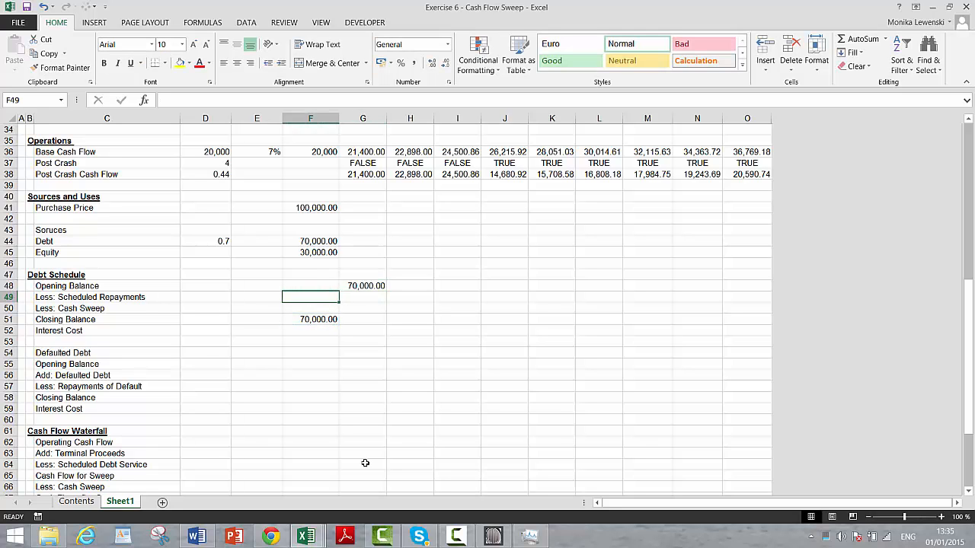
{"action": "type", "text": "="}
{"action": "key", "text": "Up"}
{"action": "key", "text": "Up"}
{"action": "key", "text": "Up"}
{"action": "key", "text": "Up"}
{"action": "key", "text": "Up"}
{"action": "key", "text": "Up"}
{"action": "key", "text": "Up"}
{"action": "key", "text": "Up"}
{"action": "key", "text": "Up"}
{"action": "key", "text": "Up"}
{"action": "key", "text": "Up"}
{"action": "key", "text": "Up"}
{"action": "key", "text": "Up"}
{"action": "key", "text": "Up"}
{"action": "key", "text": "Up"}
{"action": "key", "text": "Up"}
{"action": "key", "text": "Up"}
{"action": "key", "text": "Up"}
{"action": "key", "text": "Up"}
{"action": "key", "text": "Up"}
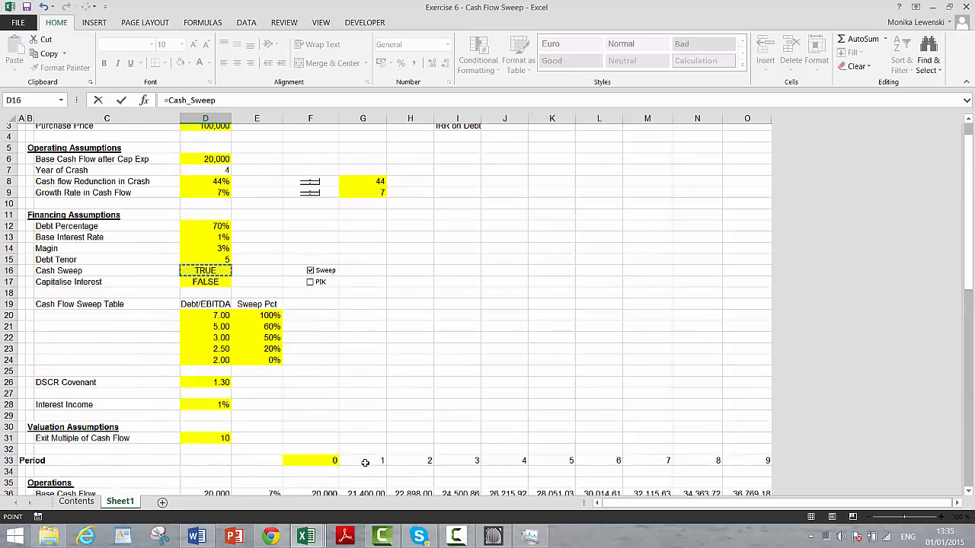
{"action": "key", "text": "Up"}
{"action": "key", "text": "Up"}
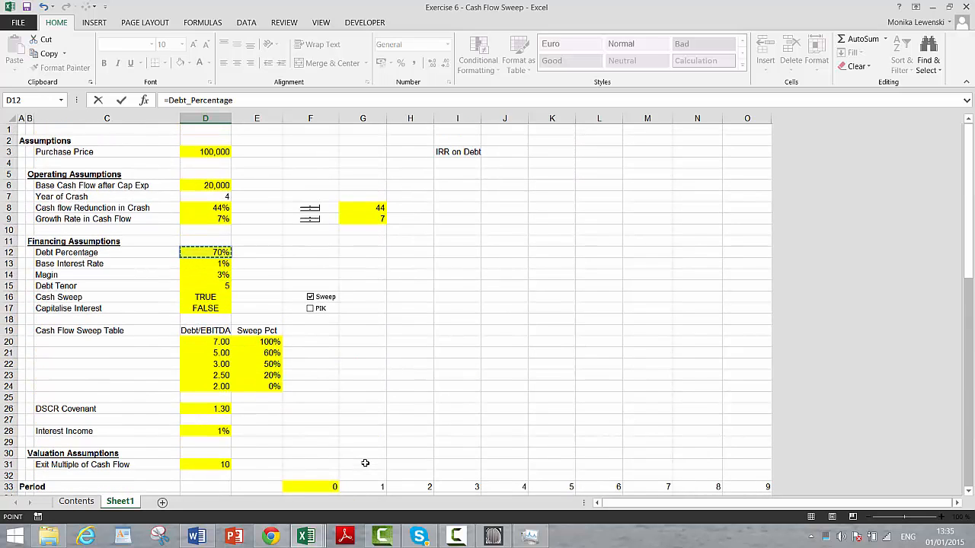
{"action": "key", "text": "Down"}
{"action": "key", "text": "Down"}
{"action": "key", "text": "Down"}
{"action": "key", "text": "Return"}
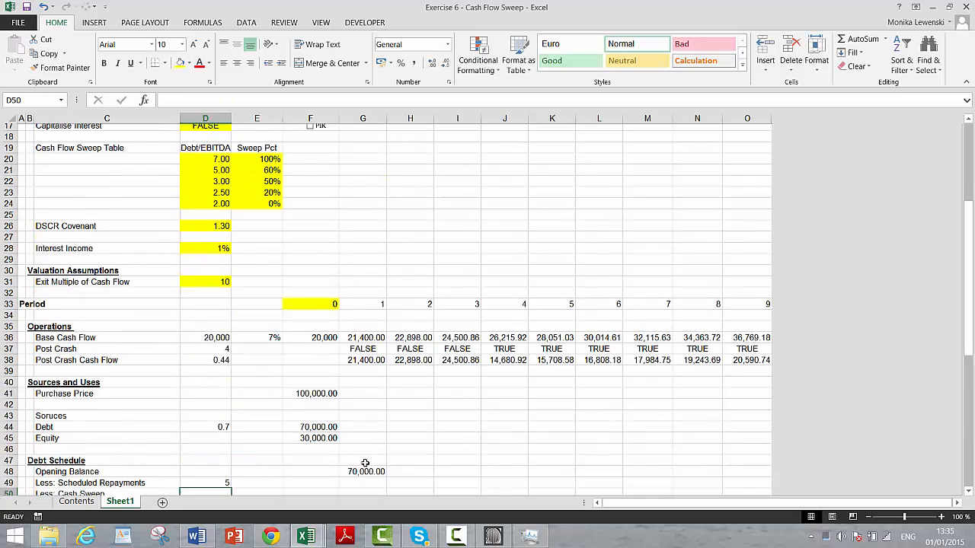
Enter the period 1 scheduled repayment formula in G49, dividing the initial debt by the tenor: =$F$51/D49
{"action": "key", "text": "Up"}
{"action": "key", "text": "Right"}
{"action": "key", "text": "Right"}
{"action": "key", "text": "Right"}
{"action": "type", "text": "="}
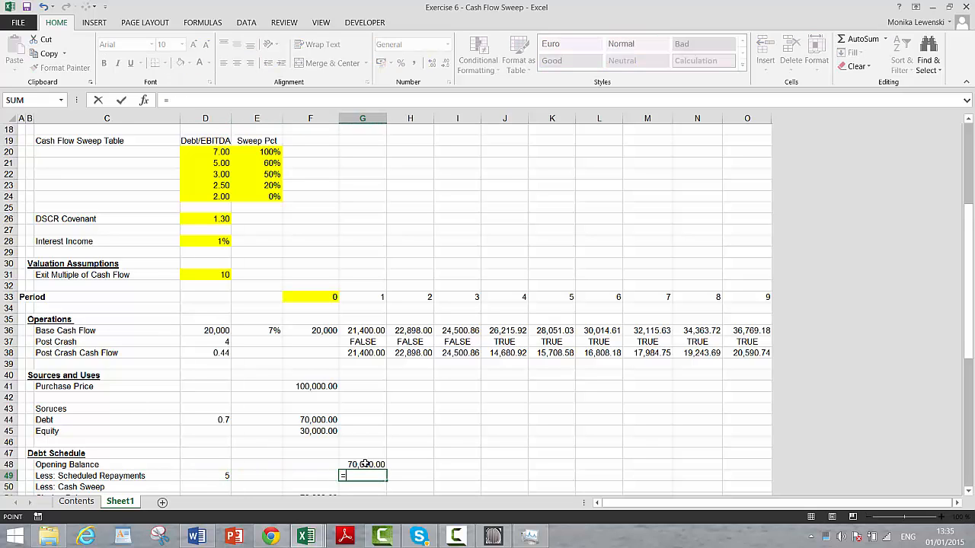
{"action": "key", "text": "Left"}
{"action": "key", "text": "Down"}
{"action": "key", "text": "Down"}
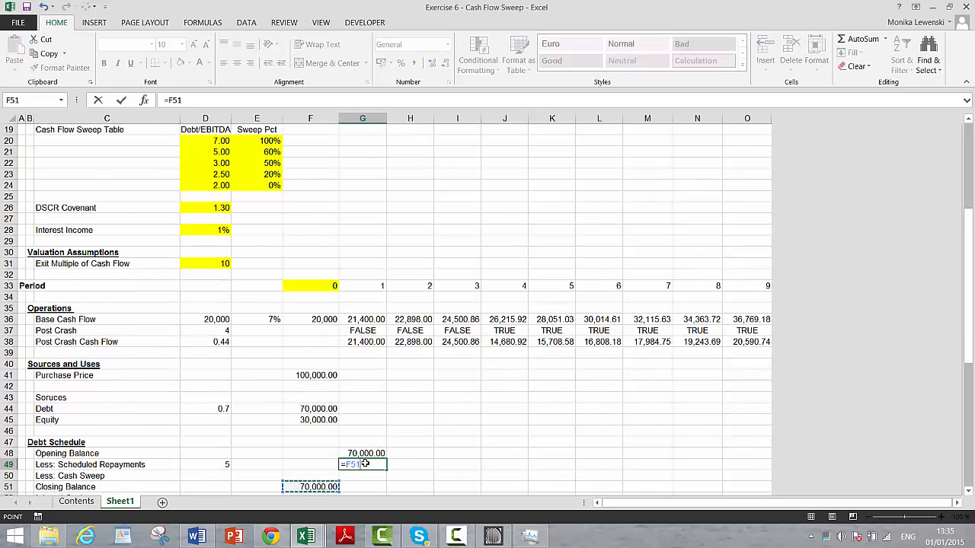
{"action": "key", "text": "F4"}
{"action": "type", "text": "/"}
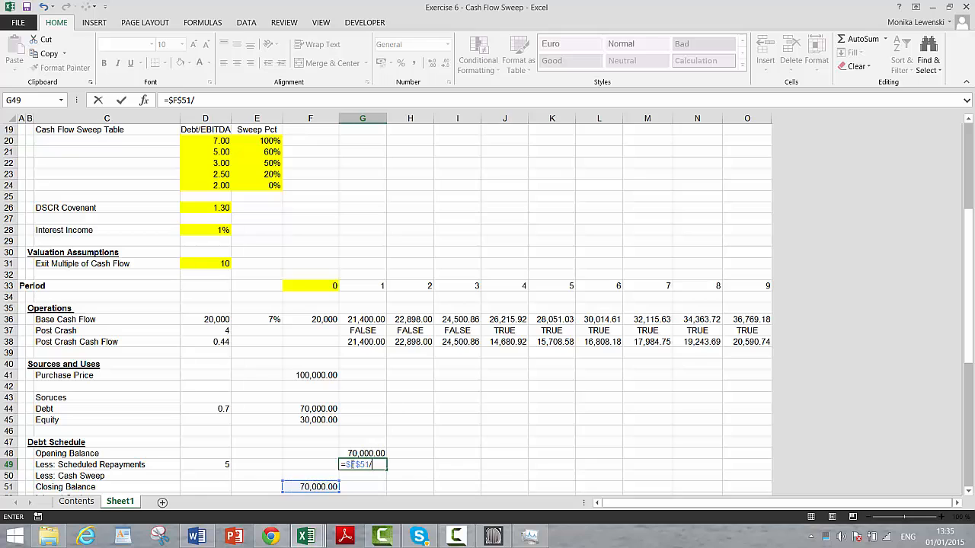
{"action": "left_click", "coordinate": [223, 465]}
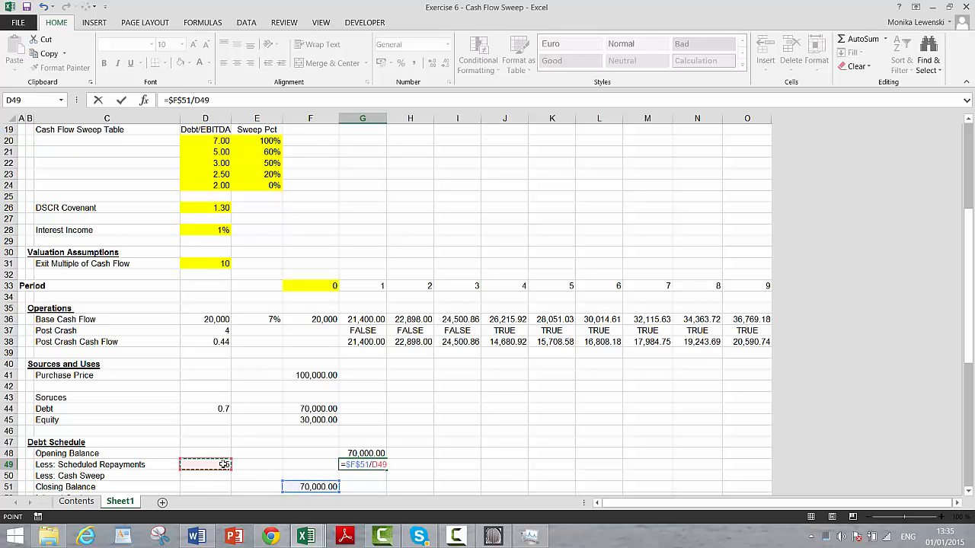
Complete the period 1 Scheduled Repayments formula in G49 as =$F$51/$D$49 and format it with thousands separators and two decimals
{"action": "key", "text": "F4"}
{"action": "key", "text": "Return"}
{"action": "key", "text": "Up"}
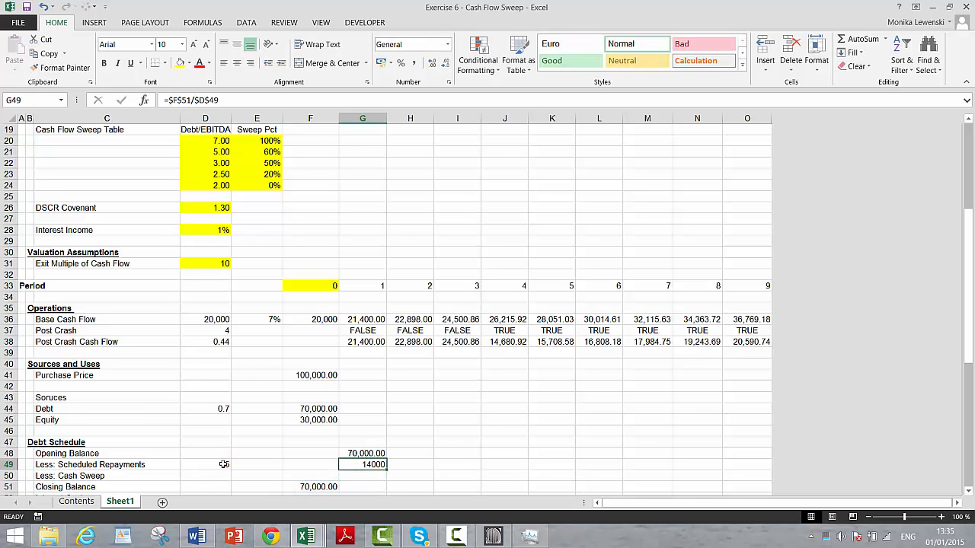
{"action": "key", "text": "ctrl+shift+1"}
Cap the scheduled repayment in G49 at the opening balance by changing the formula to =MIN($F$51/$D$49;G48)
{"action": "key", "text": "F2"}
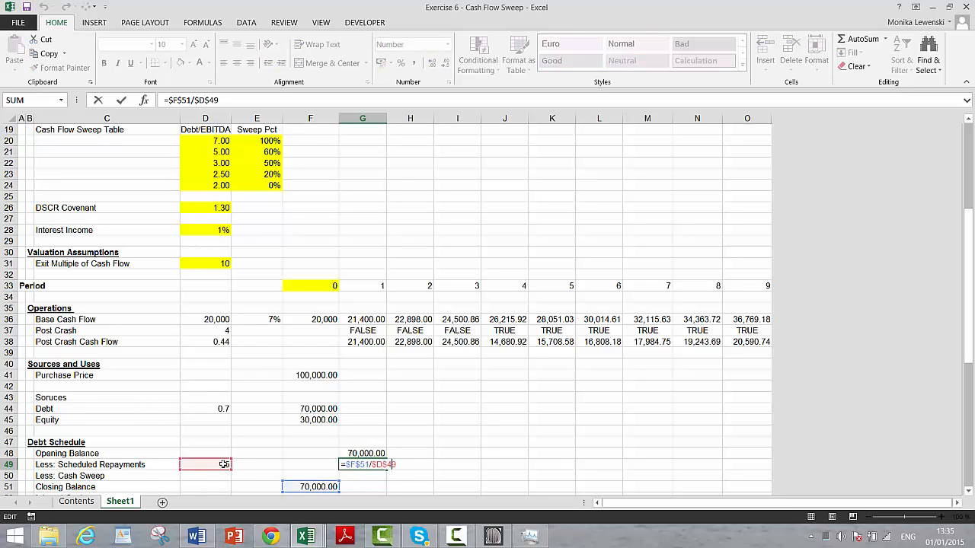
{"action": "type", "text": "min"}
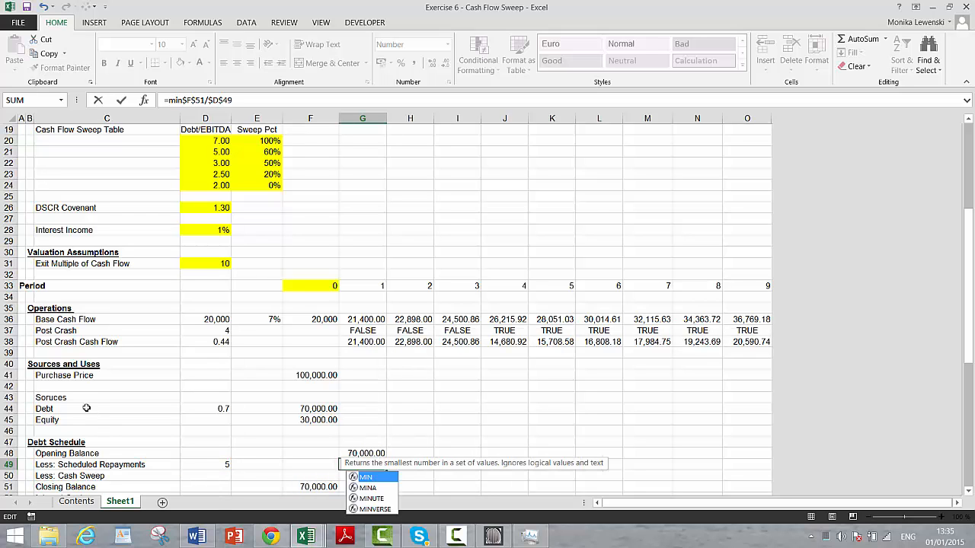
{"action": "type", "text": "("}
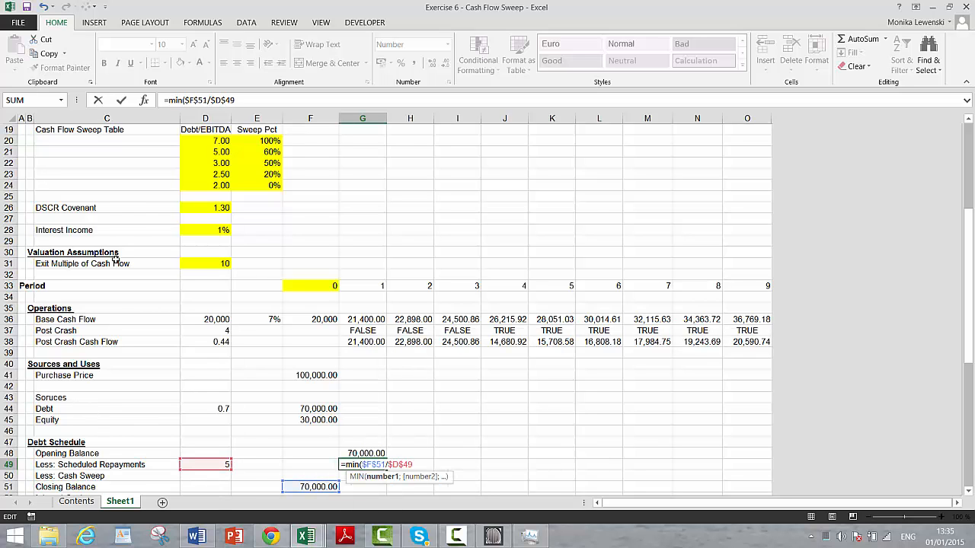
{"action": "left_click", "coordinate": [239, 101]}
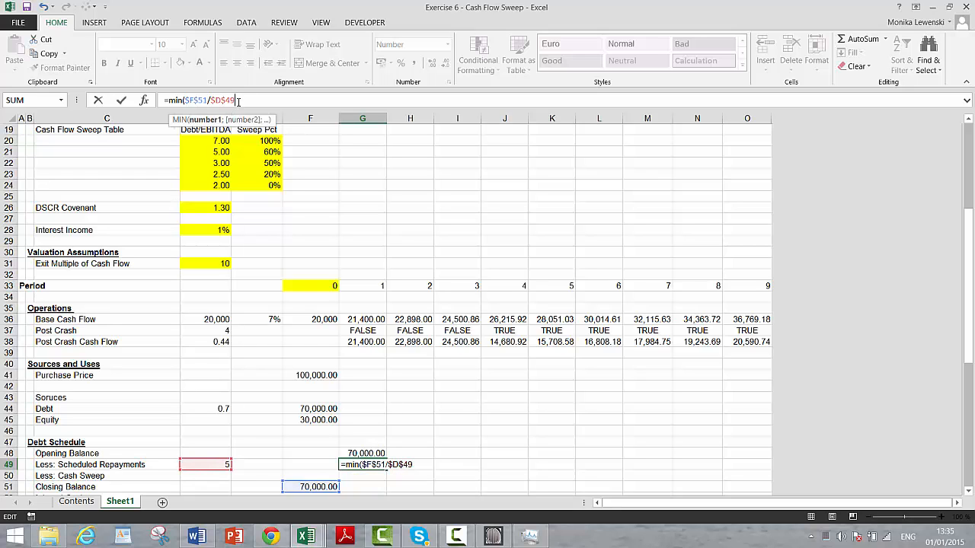
{"action": "type", "text": ";"}
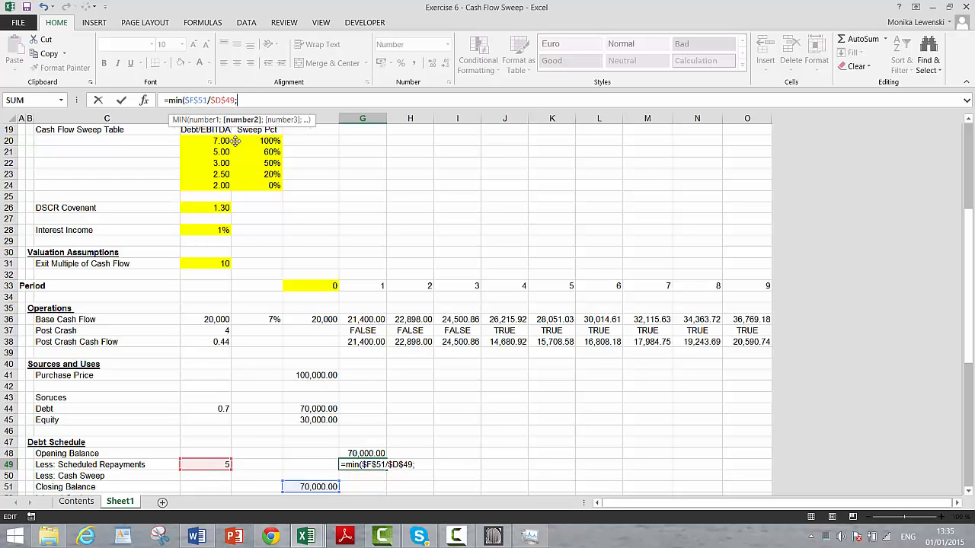
{"action": "left_click", "coordinate": [361, 453]}
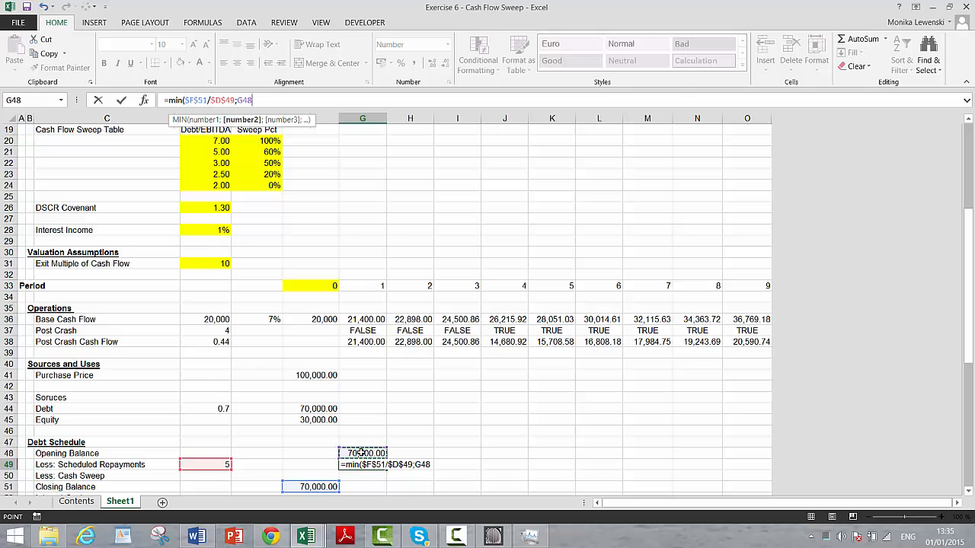
{"action": "key", "text": "Return"}
Calculate the period 1 Closing Balance in G51 as =G48-G49-G50
{"action": "key", "text": "Return"}
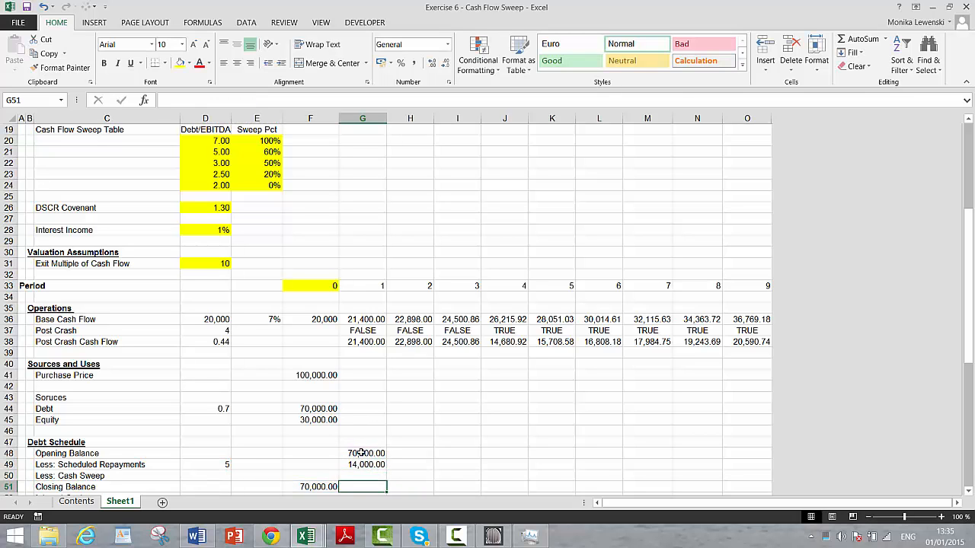
{"action": "type", "text": "="}
{"action": "left_click", "coordinate": [361, 453]}
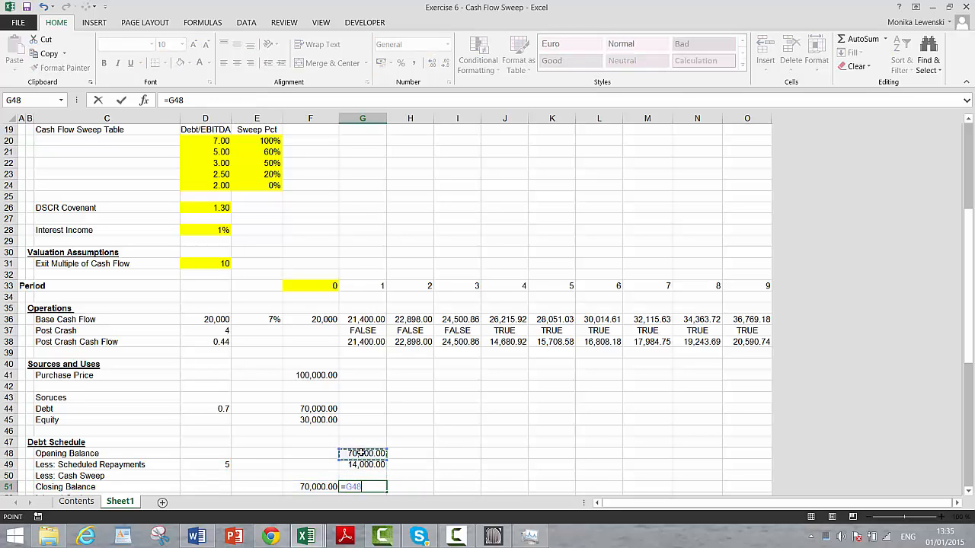
{"action": "type", "text": "-"}
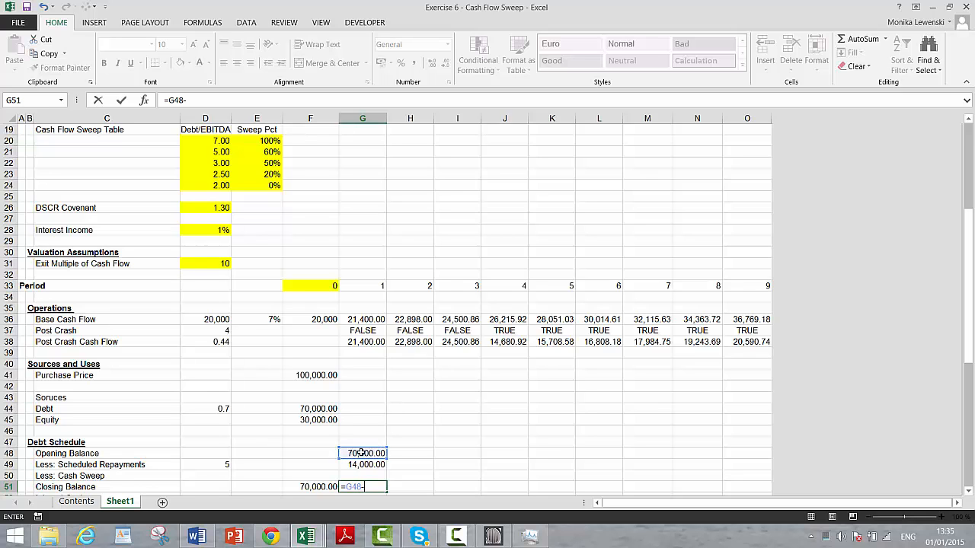
{"action": "key", "text": "Up"}
{"action": "key", "text": "Up"}
{"action": "key", "text": "Up"}
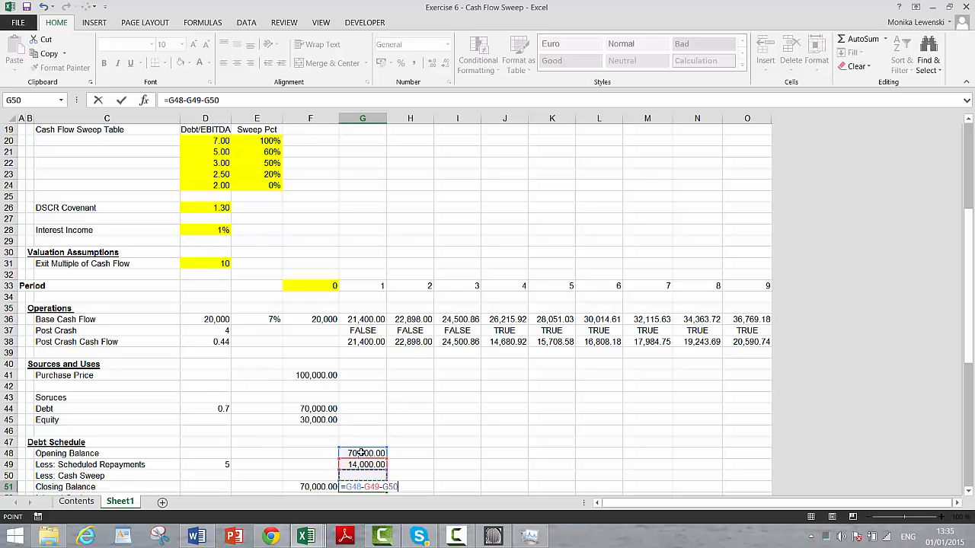
{"action": "key", "text": "Return"}
Copy the period 1 debt schedule formulas in G48:G51 across to period 9 in column O
{"action": "key", "text": "Up"}
{"action": "key", "text": "Up"}
{"action": "key", "text": "Up"}
{"action": "key", "text": "Up"}
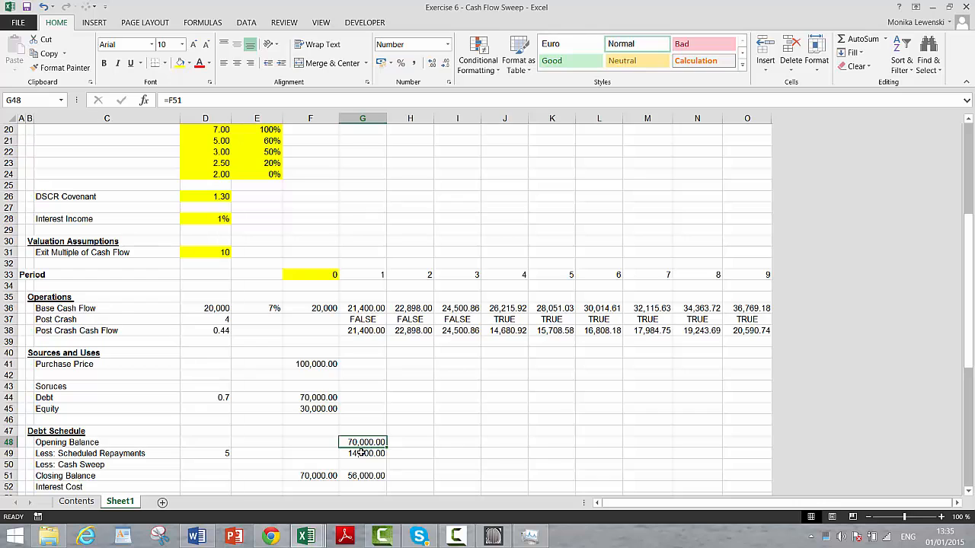
{"action": "key", "text": "shift+Down"}
{"action": "key", "text": "shift+Down"}
{"action": "key", "text": "shift+Down"}
{"action": "key", "text": "ctrl+shift+r"}
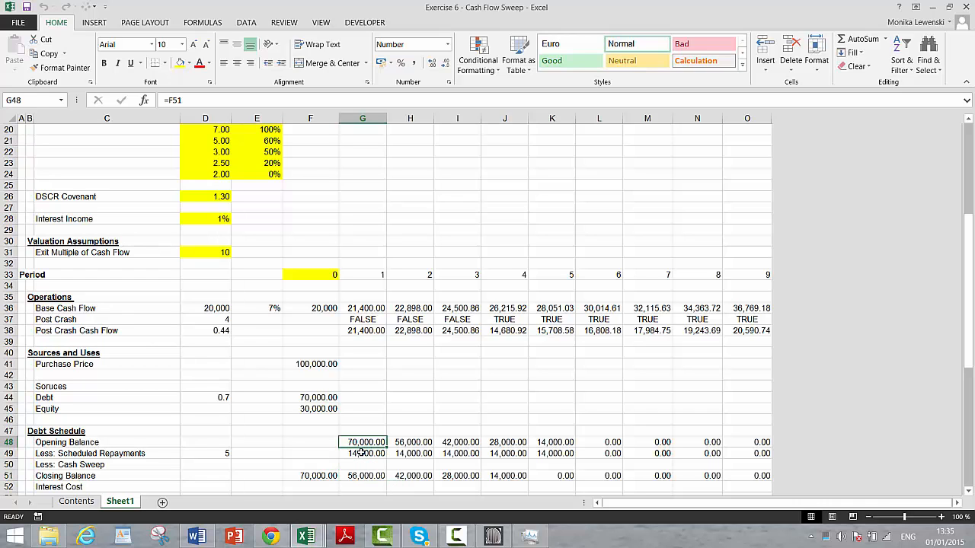
Check the copied opening balance, scheduled repayment and closing balance formulas across the debt schedule periods
{"action": "key", "text": "Right"}
{"action": "key", "text": "Right"}
{"action": "key", "text": "Right"}
{"action": "key", "text": "Right"}
{"action": "key", "text": "Down"}
{"action": "key", "text": "Down"}
{"action": "key", "text": "Down"}
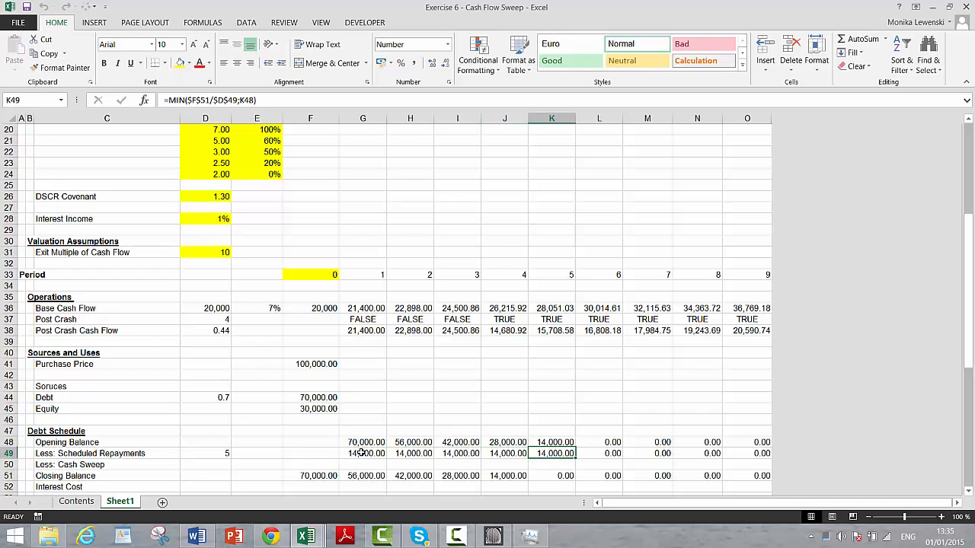
{"action": "key", "text": "Right"}
{"action": "key", "text": "Right"}
{"action": "key", "text": "Left"}
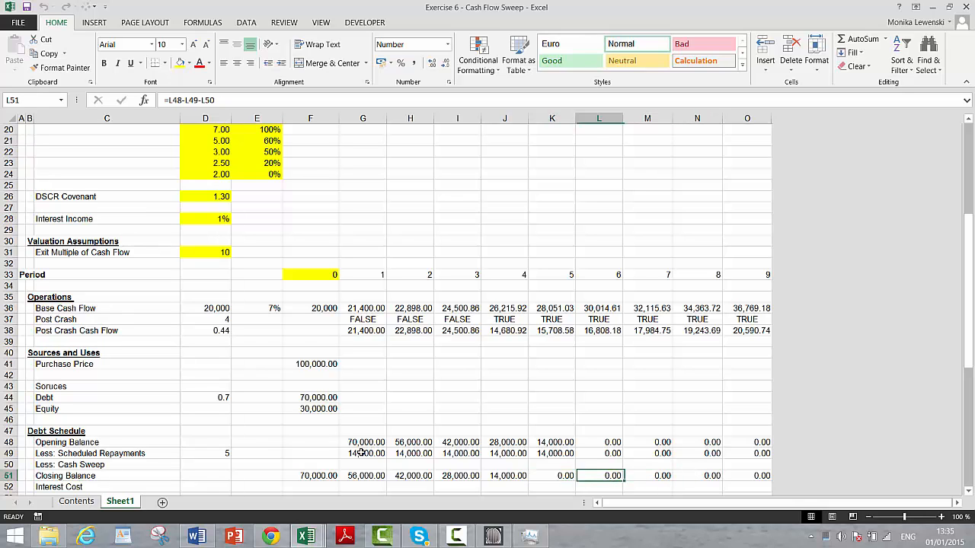
{"action": "key", "text": "Left"}
{"action": "key", "text": "Left"}
{"action": "key", "text": "Up"}
{"action": "key", "text": "Up"}
{"action": "key", "text": "Left"}
{"action": "key", "text": "Left"}
{"action": "key", "text": "Left"}
{"action": "key", "text": "Left"}
{"action": "key", "text": "Left"}
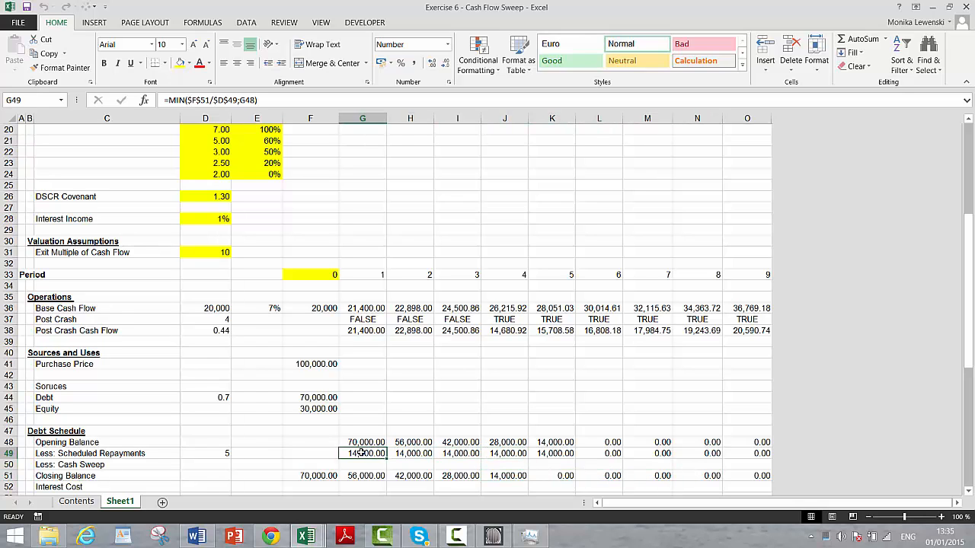
Link the debt schedule's period 1 Cash Sweep in G50 to the waterfall's Less: Cash Sweep line with =G66
{"action": "key", "text": "Down"}
{"action": "key", "text": "Down"}
{"action": "key", "text": "Right"}
{"action": "key", "text": "Right"}
{"action": "key", "text": "Up"}
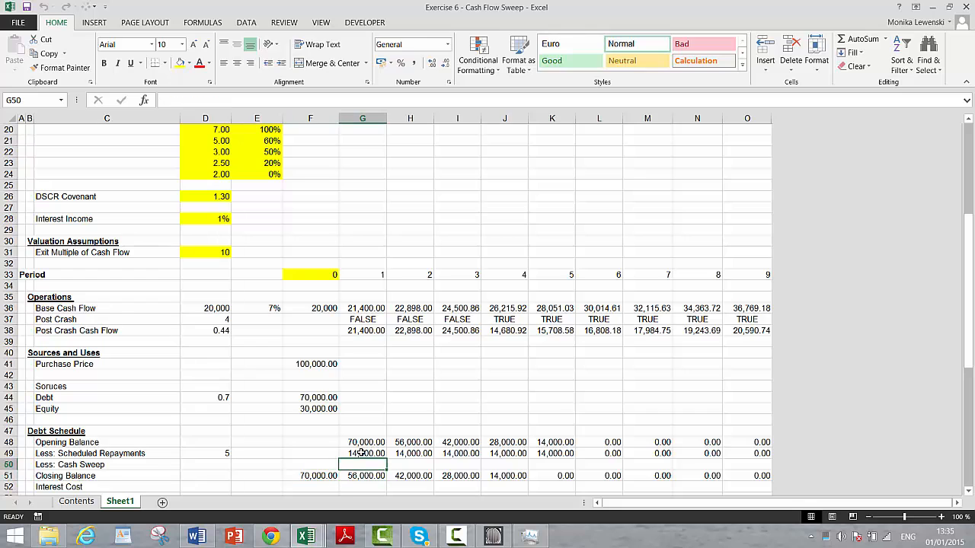
{"action": "type", "text": "="}
{"action": "key", "text": "Down"}
{"action": "key", "text": "Down"}
{"action": "key", "text": "Down"}
{"action": "key", "text": "Down"}
{"action": "key", "text": "Down"}
{"action": "key", "text": "Down"}
{"action": "key", "text": "Down"}
{"action": "key", "text": "Down"}
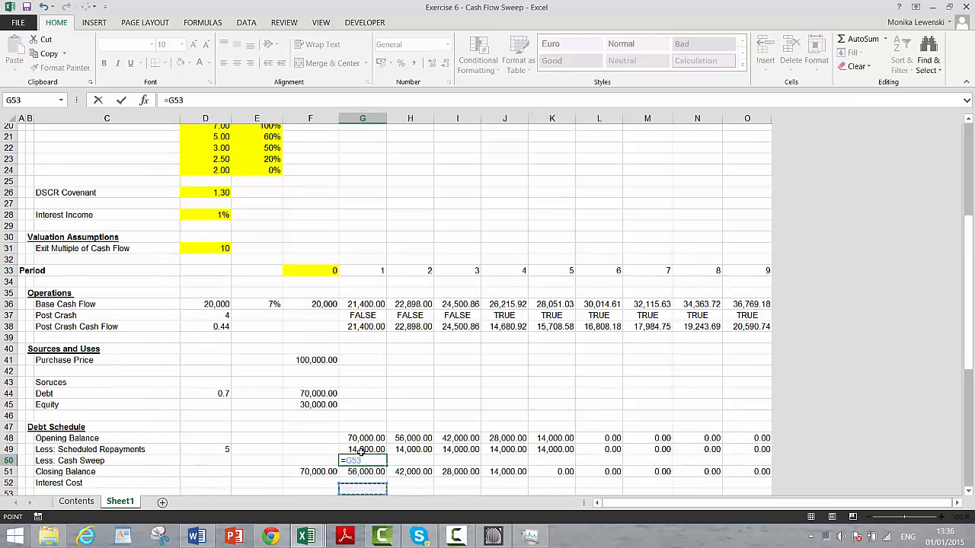
{"action": "key", "text": "Down"}
{"action": "key", "text": "Down"}
{"action": "key", "text": "Down"}
{"action": "key", "text": "Down"}
{"action": "key", "text": "Down"}
{"action": "key", "text": "Down"}
{"action": "key", "text": "Down"}
{"action": "key", "text": "Down"}
{"action": "key", "text": "Down"}
{"action": "key", "text": "Down"}
{"action": "key", "text": "Down"}
{"action": "key", "text": "Down"}
{"action": "key", "text": "Down"}
{"action": "key", "text": "Down"}
{"action": "key", "text": "Down"}
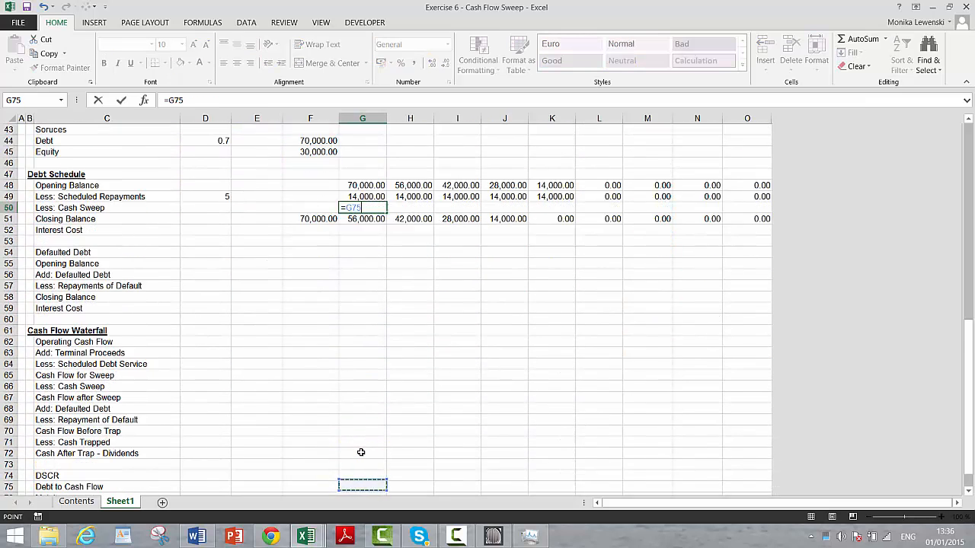
{"action": "key", "text": "Up"}
{"action": "key", "text": "Up"}
{"action": "key", "text": "Up"}
{"action": "key", "text": "Up"}
{"action": "key", "text": "Up"}
{"action": "key", "text": "Up"}
{"action": "key", "text": "Up"}
{"action": "key", "text": "Up"}
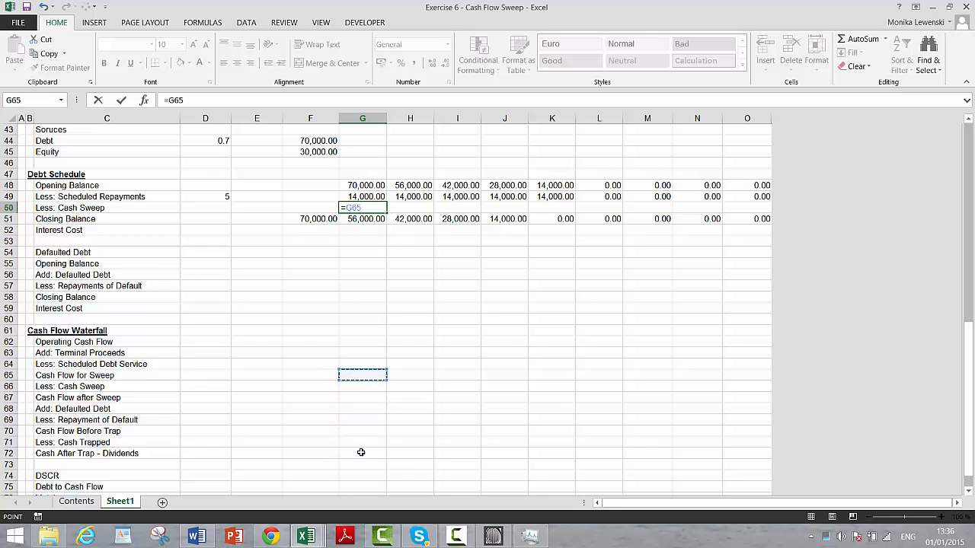
{"action": "key", "text": "Down"}
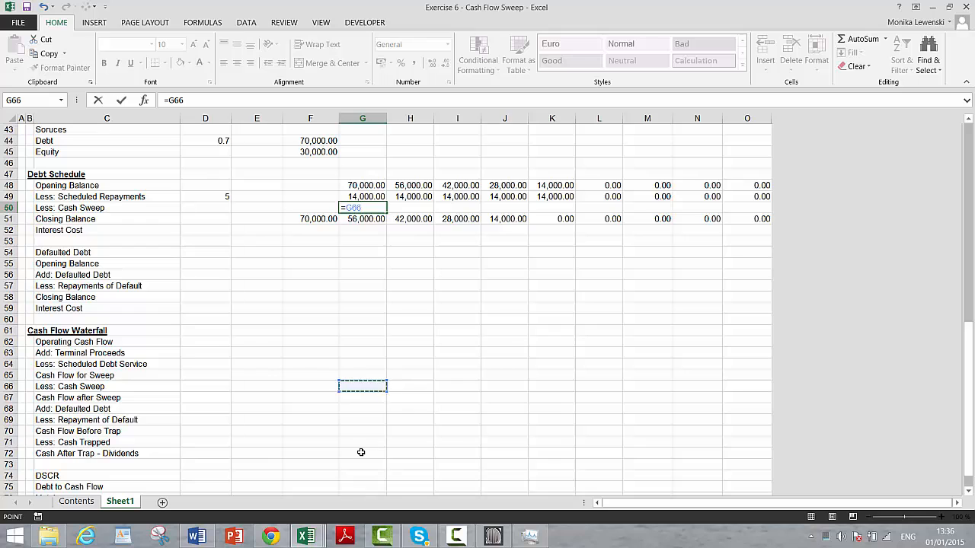
{"action": "key", "text": "Return"}
Review the Cash Flow Waterfall labels from Operating Cash Flow down to Cash Flow for Sweep
{"action": "key", "text": "Left"}
{"action": "key", "text": "Home"}
{"action": "key", "text": "Down"}
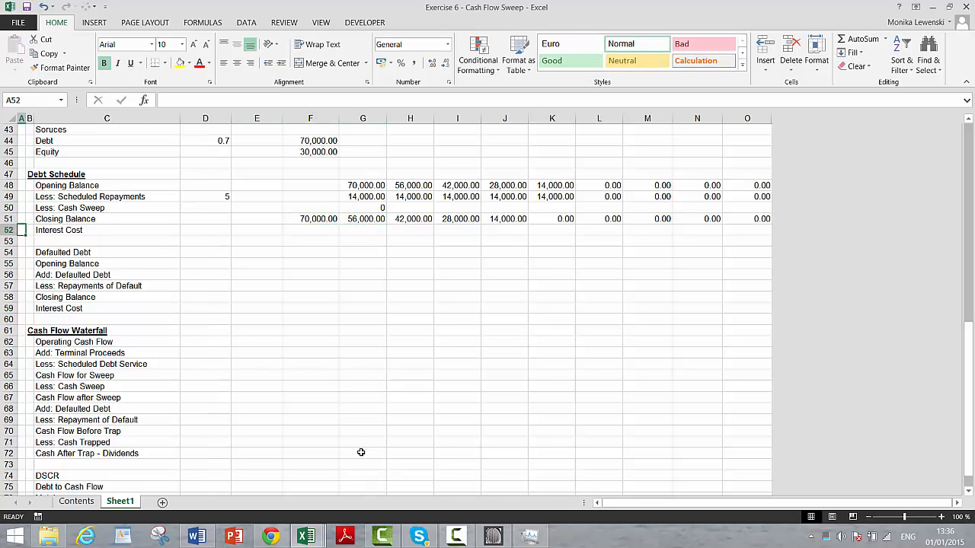
{"action": "key", "text": "Down"}
{"action": "key", "text": "Down"}
{"action": "key", "text": "Down"}
{"action": "key", "text": "Down"}
{"action": "key", "text": "Down"}
{"action": "key", "text": "Down"}
{"action": "key", "text": "Down"}
{"action": "key", "text": "Down"}
{"action": "key", "text": "Down"}
{"action": "key", "text": "Down"}
{"action": "key", "text": "Down"}
{"action": "key", "text": "Down"}
{"action": "key", "text": "Down"}
{"action": "key", "text": "Down"}
{"action": "key", "text": "Down"}
{"action": "key", "text": "Right"}
{"action": "key", "text": "Up"}
{"action": "key", "text": "Up"}
{"action": "key", "text": "Right"}
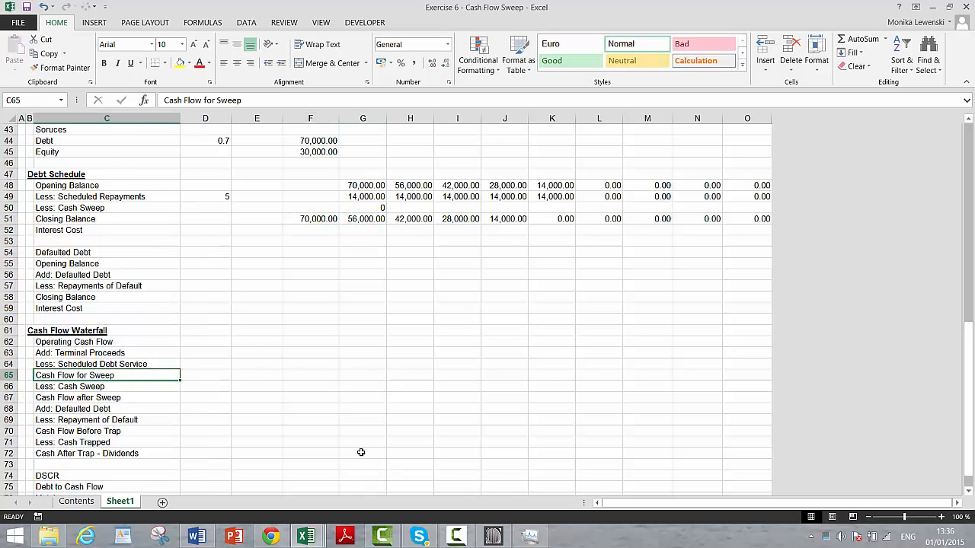
{"action": "key", "text": "Left"}
{"action": "key", "text": "Right"}
{"action": "key", "text": "Left"}
{"action": "key", "text": "Right"}
{"action": "key", "text": "Up"}
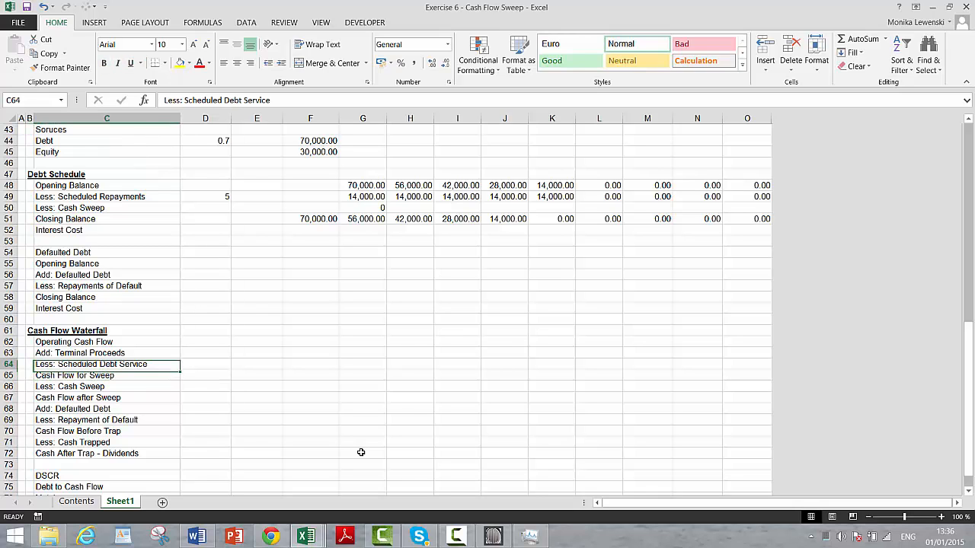
{"action": "key", "text": "Up"}
{"action": "key", "text": "Up"}
{"action": "key", "text": "Down"}
{"action": "key", "text": "Down"}
{"action": "key", "text": "Down"}
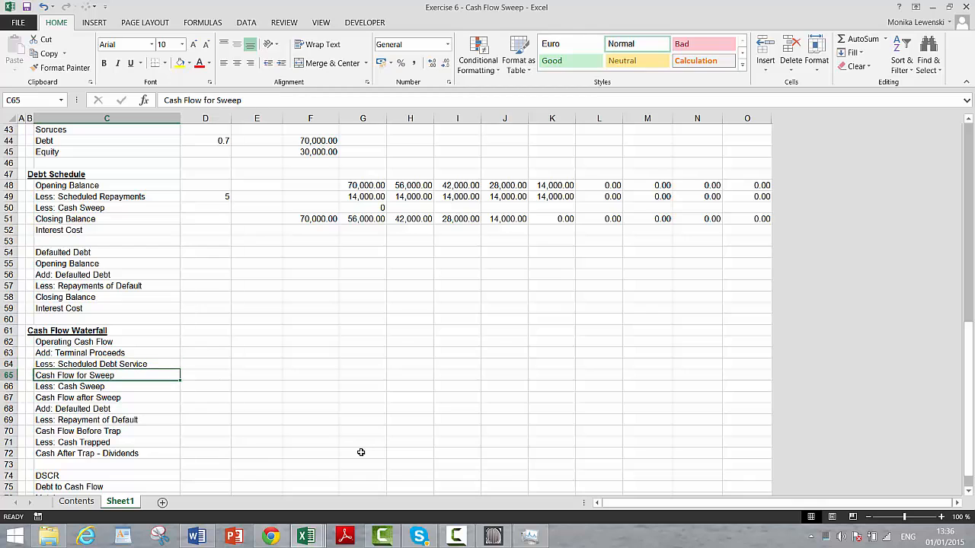
Indent the Cash Flow for Sweep and Cash Flow after Sweep labels in C65 and C67 by two levels each
{"action": "left_click", "coordinate": [278, 66]}
{"action": "left_click", "coordinate": [279, 66]}
{"action": "key", "text": "Down"}
{"action": "key", "text": "Down"}
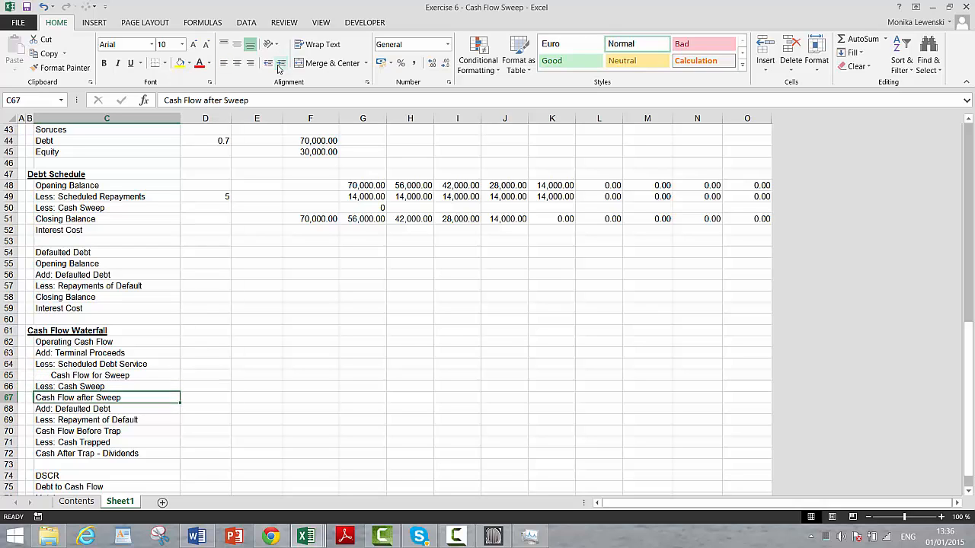
{"action": "key", "text": "Down"}
{"action": "key", "text": "Up"}
{"action": "left_click", "coordinate": [280, 66]}
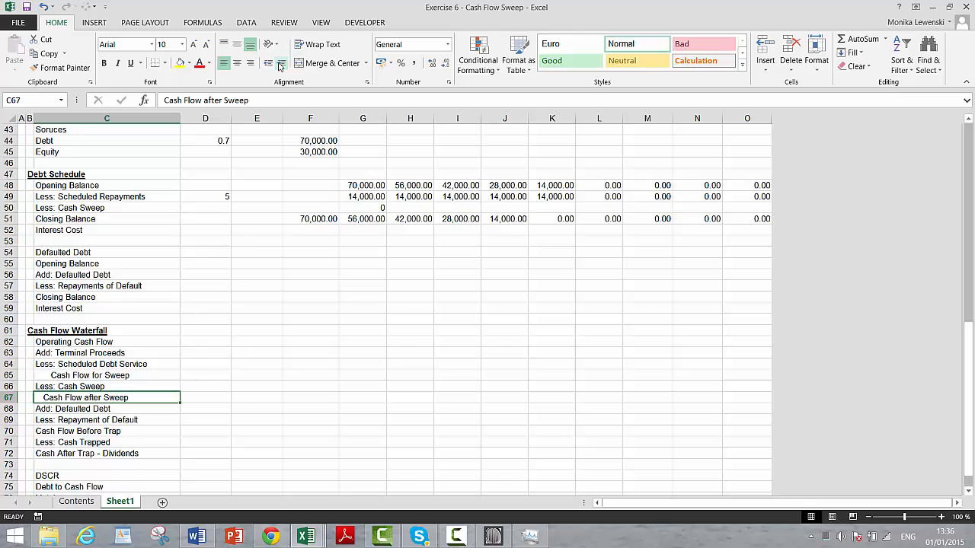
{"action": "left_click", "coordinate": [280, 66]}
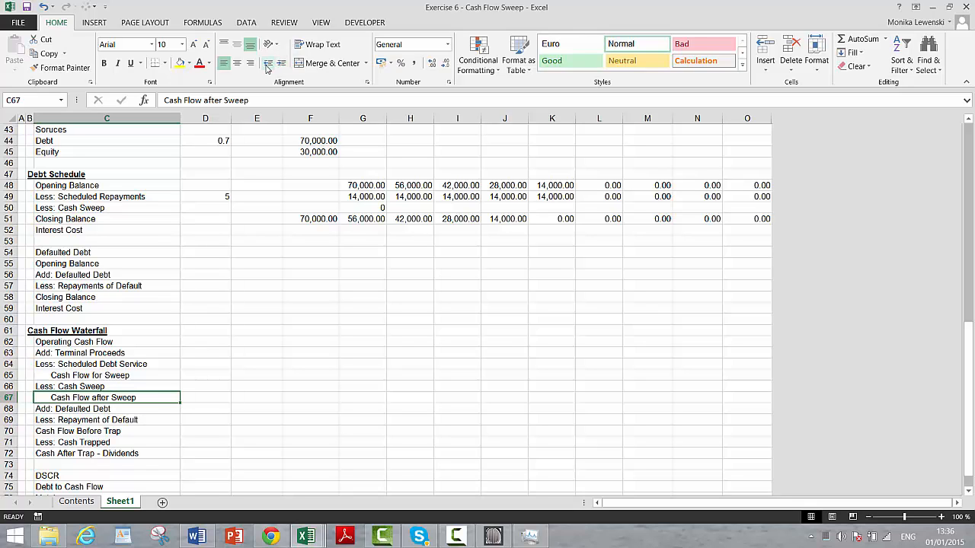
Reduce the indent of the Cash Flow for Sweep and Cash Flow after Sweep labels by one level each
{"action": "key", "text": "Up"}
{"action": "key", "text": "Up"}
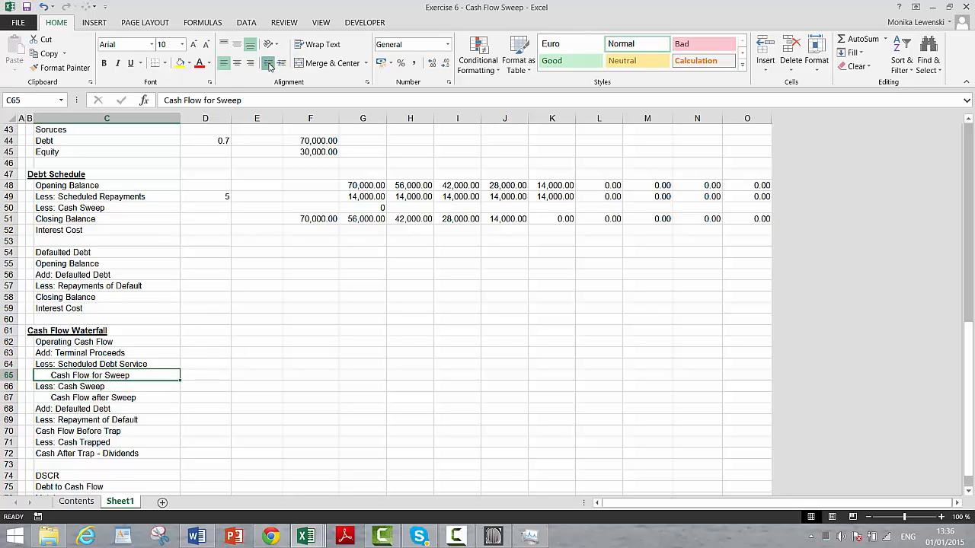
{"action": "left_click", "coordinate": [268, 65]}
{"action": "key", "text": "Down"}
{"action": "key", "text": "Up"}
{"action": "key", "text": "Down"}
{"action": "key", "text": "Down"}
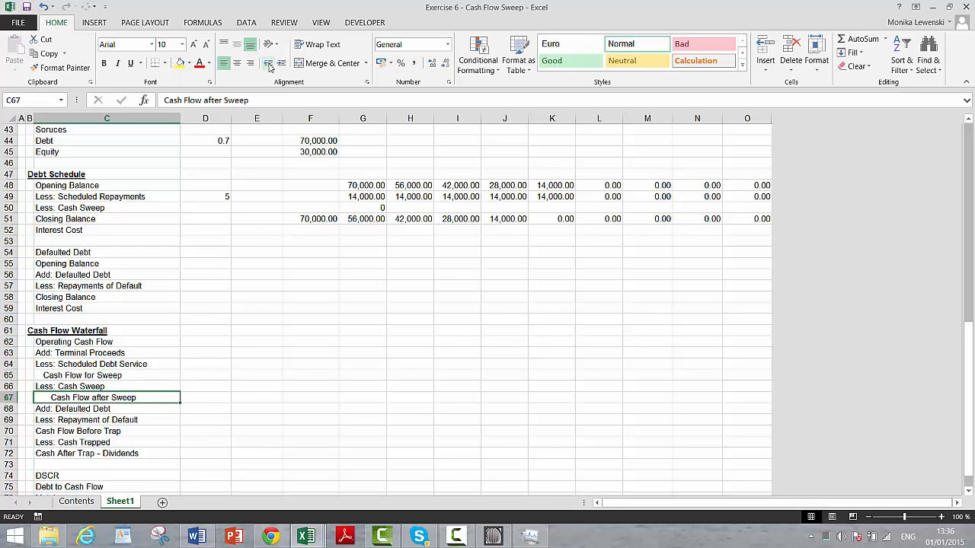
{"action": "left_click", "coordinate": [268, 66]}
Indent the Cash Flow Before Trap and Cash After Trap - Dividends labels in C70 and C72 by one level each
{"action": "key", "text": "Down"}
{"action": "key", "text": "Down"}
{"action": "key", "text": "Down"}
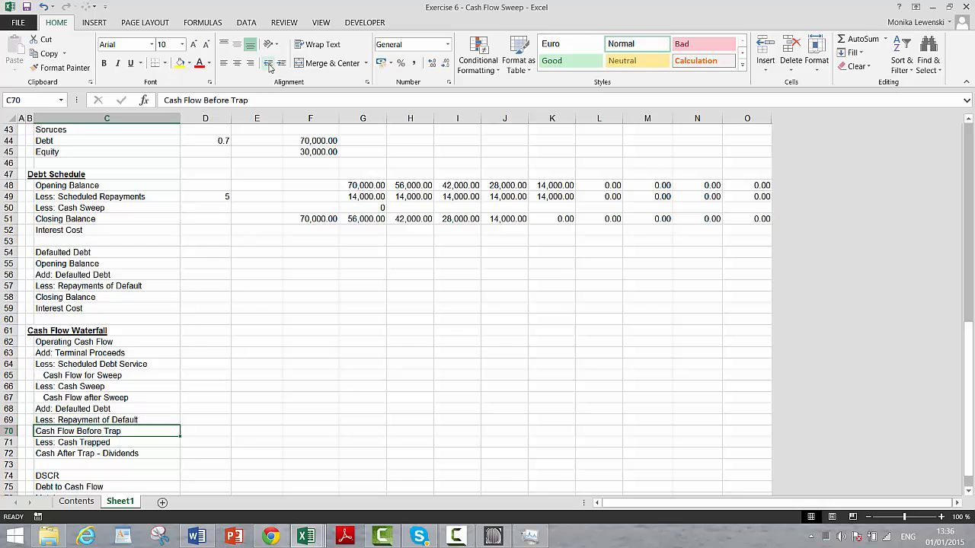
{"action": "left_click", "coordinate": [281, 67]}
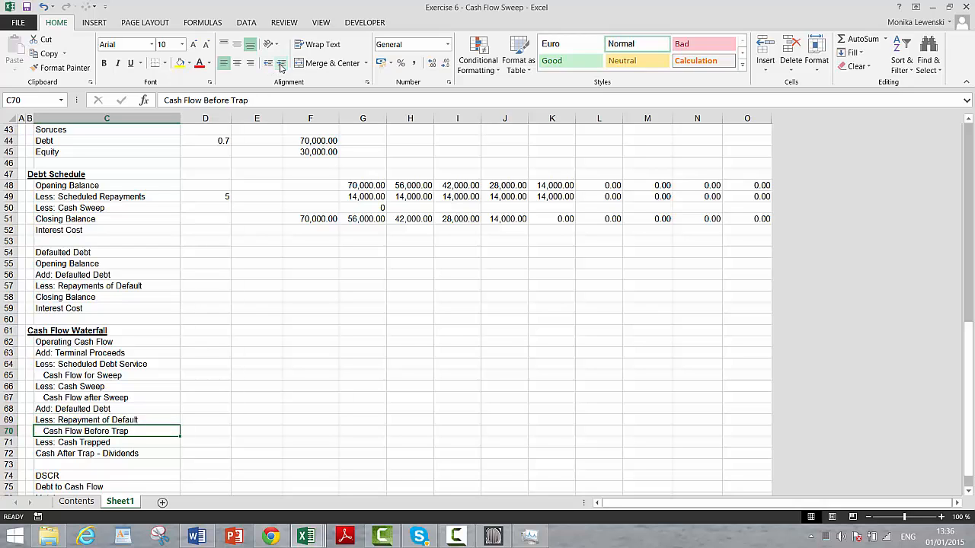
{"action": "key", "text": "Down"}
{"action": "key", "text": "Down"}
{"action": "key", "text": "Down"}
{"action": "key", "text": "Up"}
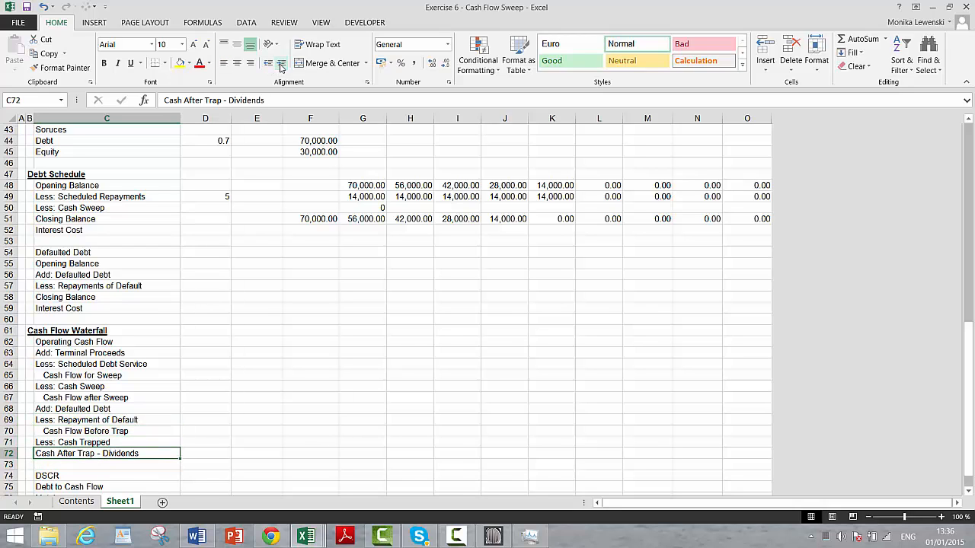
{"action": "left_click", "coordinate": [281, 68]}
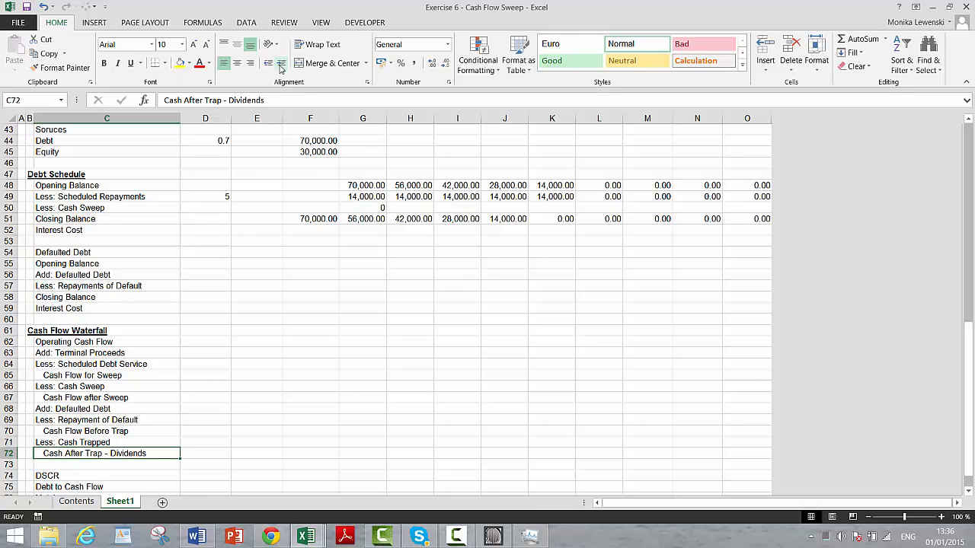
In D52 of the Interest Cost row, add the base interest rate and the margin with =Interest_Rate+D14
{"action": "key", "text": "Down"}
{"action": "key", "text": "Down"}
{"action": "key", "text": "Up"}
{"action": "key", "text": "Up"}
{"action": "key", "text": "Up"}
{"action": "key", "text": "Up"}
{"action": "key", "text": "Up"}
{"action": "key", "text": "Up"}
{"action": "key", "text": "Up"}
{"action": "key", "text": "Up"}
{"action": "key", "text": "Up"}
{"action": "key", "text": "Up"}
{"action": "key", "text": "Up"}
{"action": "key", "text": "Up"}
{"action": "key", "text": "Up"}
{"action": "key", "text": "Up"}
{"action": "key", "text": "Up"}
{"action": "key", "text": "Up"}
{"action": "key", "text": "Up"}
{"action": "key", "text": "Up"}
{"action": "key", "text": "Up"}
{"action": "key", "text": "Up"}
{"action": "key", "text": "Up"}
{"action": "key", "text": "Up"}
{"action": "key", "text": "Up"}
{"action": "key", "text": "Up"}
{"action": "key", "text": "Up"}
{"action": "key", "text": "Up"}
{"action": "key", "text": "Up"}
{"action": "key", "text": "Up"}
{"action": "key", "text": "Up"}
{"action": "key", "text": "Up"}
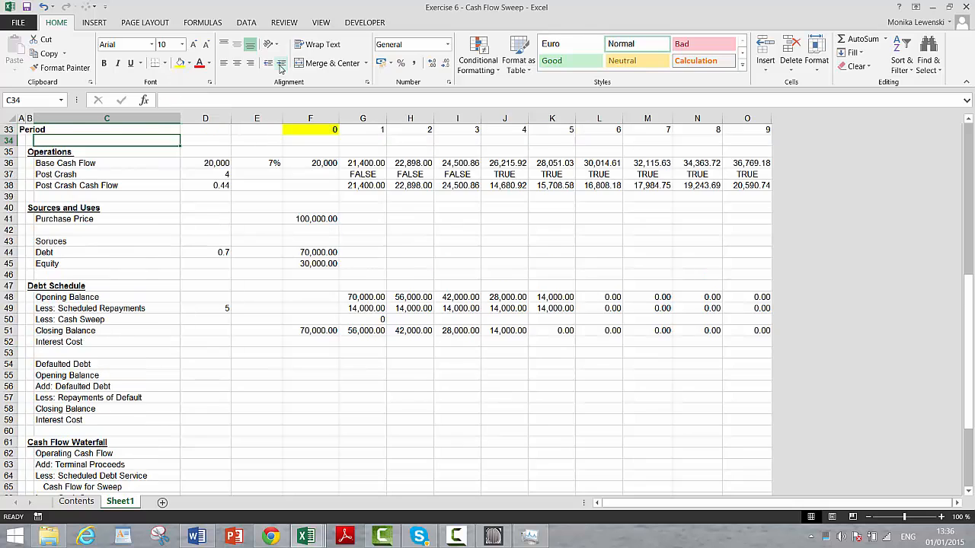
{"action": "key", "text": "Down"}
{"action": "key", "text": "Down"}
{"action": "key", "text": "Down"}
{"action": "key", "text": "Down"}
{"action": "key", "text": "Down"}
{"action": "key", "text": "Down"}
{"action": "key", "text": "Down"}
{"action": "key", "text": "Down"}
{"action": "key", "text": "Down"}
{"action": "key", "text": "Down"}
{"action": "key", "text": "Down"}
{"action": "key", "text": "Down"}
{"action": "key", "text": "Down"}
{"action": "key", "text": "Down"}
{"action": "key", "text": "Down"}
{"action": "key", "text": "Up"}
{"action": "key", "text": "Up"}
{"action": "key", "text": "Up"}
{"action": "key", "text": "Right"}
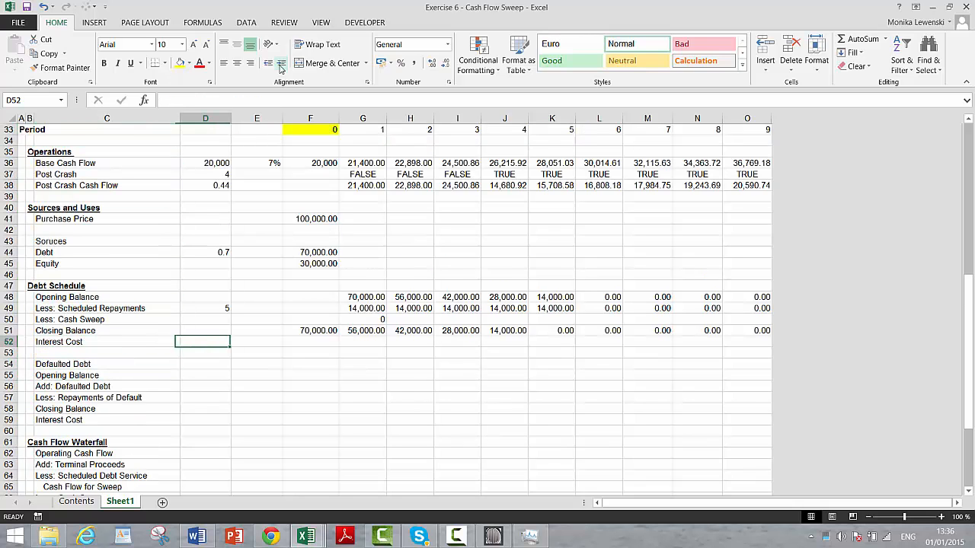
{"action": "type", "text": "="}
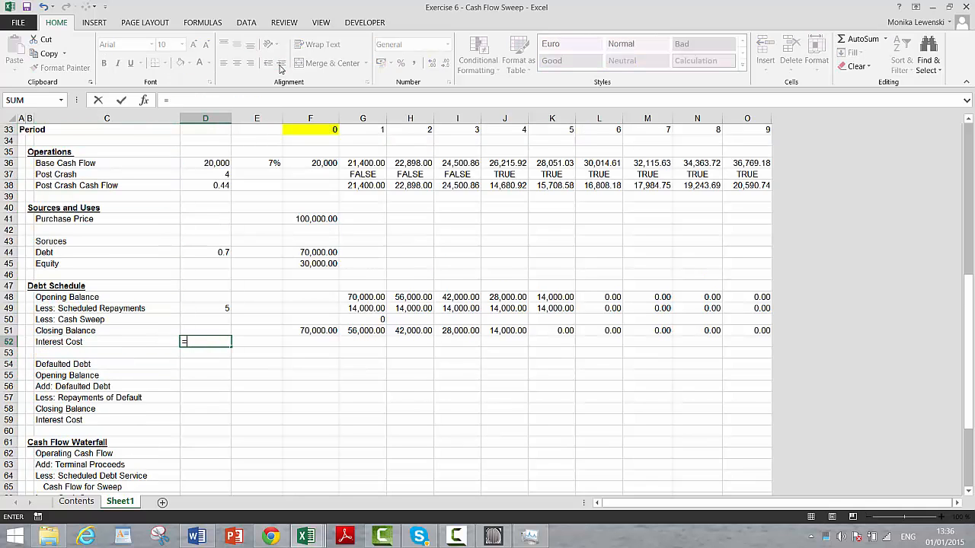
{"action": "key", "text": "Up"}
{"action": "key", "text": "Up"}
{"action": "key", "text": "Up"}
{"action": "key", "text": "Up"}
{"action": "key", "text": "Up"}
{"action": "key", "text": "Up"}
{"action": "key", "text": "Up"}
{"action": "key", "text": "Up"}
{"action": "key", "text": "Up"}
{"action": "key", "text": "Up"}
{"action": "key", "text": "Up"}
{"action": "key", "text": "Up"}
{"action": "key", "text": "Up"}
{"action": "key", "text": "Up"}
{"action": "key", "text": "Up"}
{"action": "key", "text": "Up"}
{"action": "key", "text": "Up"}
{"action": "key", "text": "Up"}
{"action": "key", "text": "Up"}
{"action": "key", "text": "Up"}
{"action": "key", "text": "Up"}
{"action": "key", "text": "Up"}
{"action": "key", "text": "Up"}
{"action": "key", "text": "Up"}
{"action": "key", "text": "Up"}
{"action": "key", "text": "Up"}
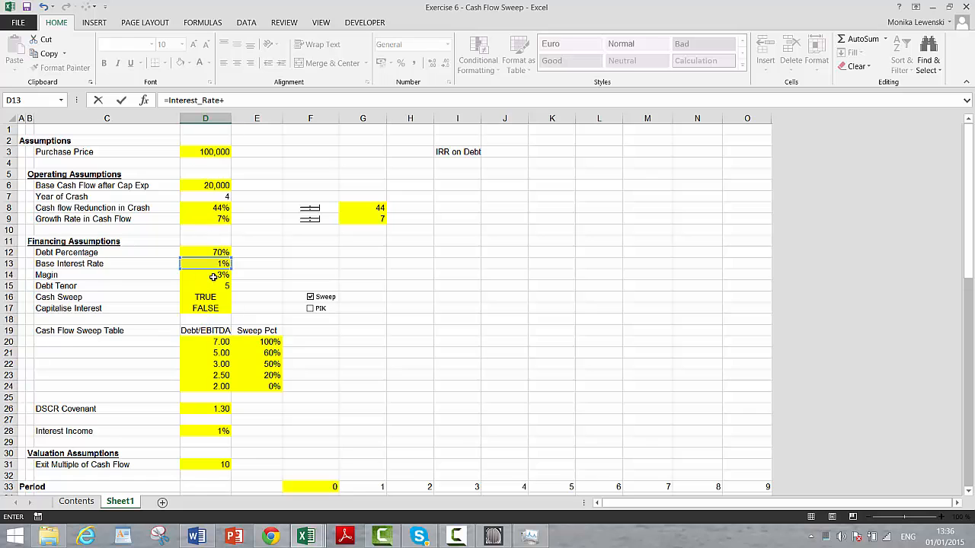
{"action": "type", "text": "+"}
{"action": "left_click", "coordinate": [213, 276]}
{"action": "key", "text": "Return"}
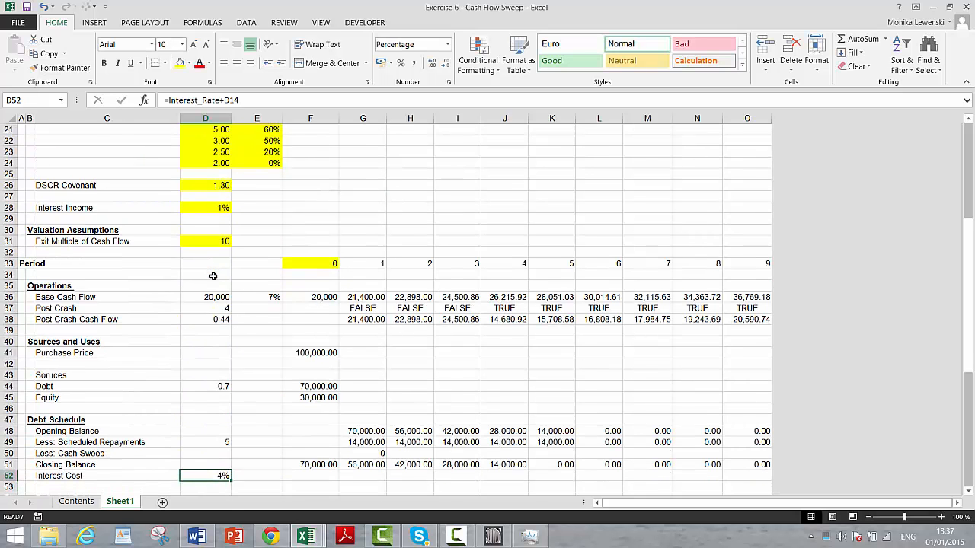
Calculate the period 1 interest cost in G52 from the opening balance and the fixed rate with =G48*$D$52
{"action": "key", "text": "Right"}
{"action": "key", "text": "Right"}
{"action": "key", "text": "Right"}
{"action": "type", "text": "="}
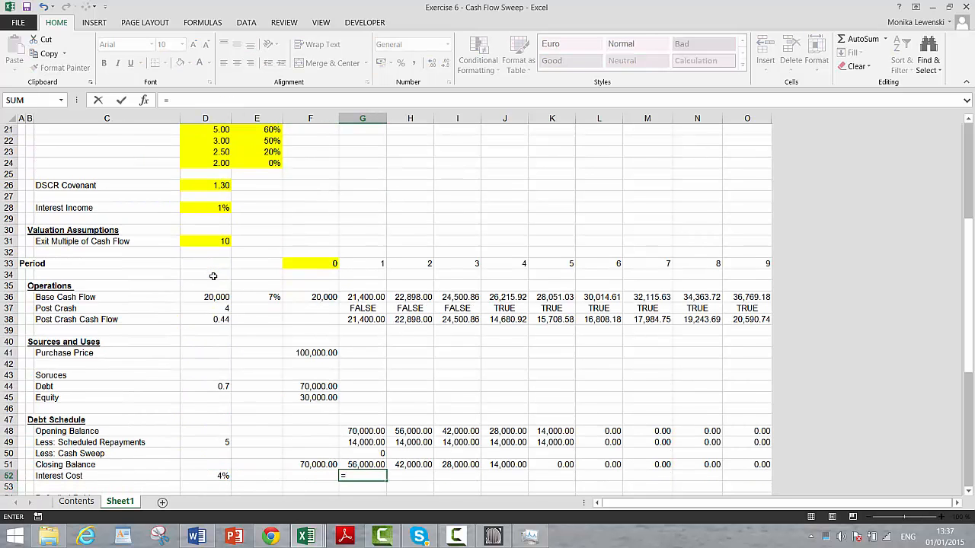
{"action": "key", "text": "Up"}
{"action": "key", "text": "Up"}
{"action": "key", "text": "Up"}
{"action": "key", "text": "Up"}
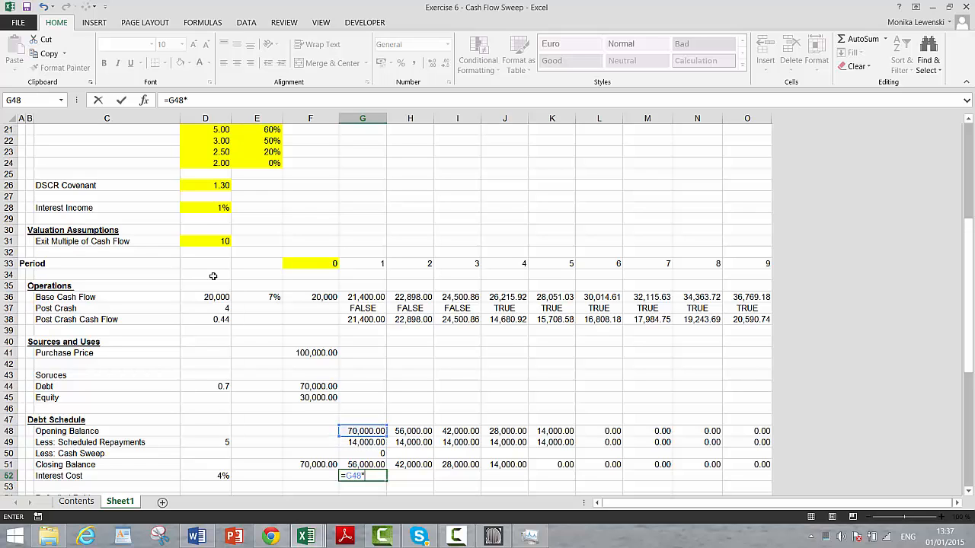
{"action": "type", "text": "*"}
{"action": "key", "text": "Left"}
{"action": "key", "text": "Left"}
{"action": "key", "text": "Left"}
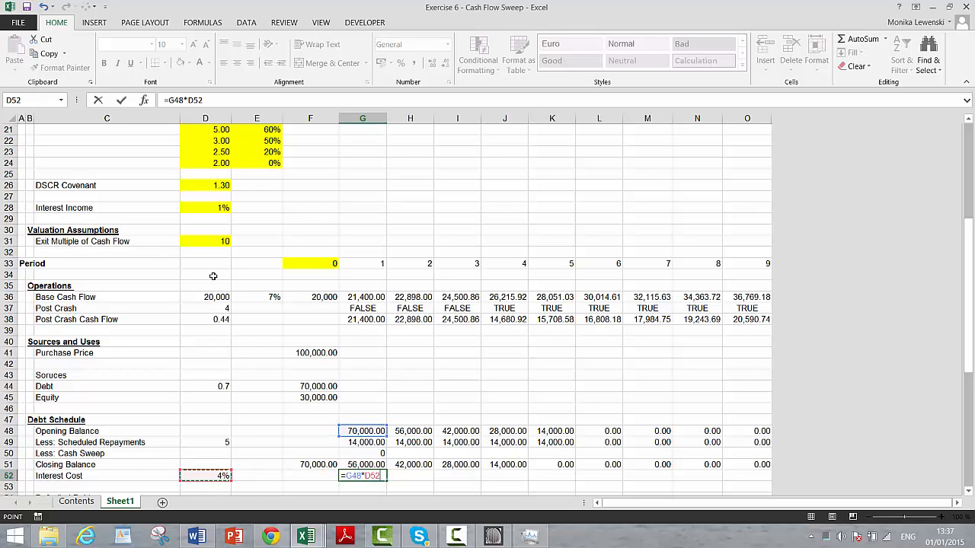
{"action": "key", "text": "F4"}
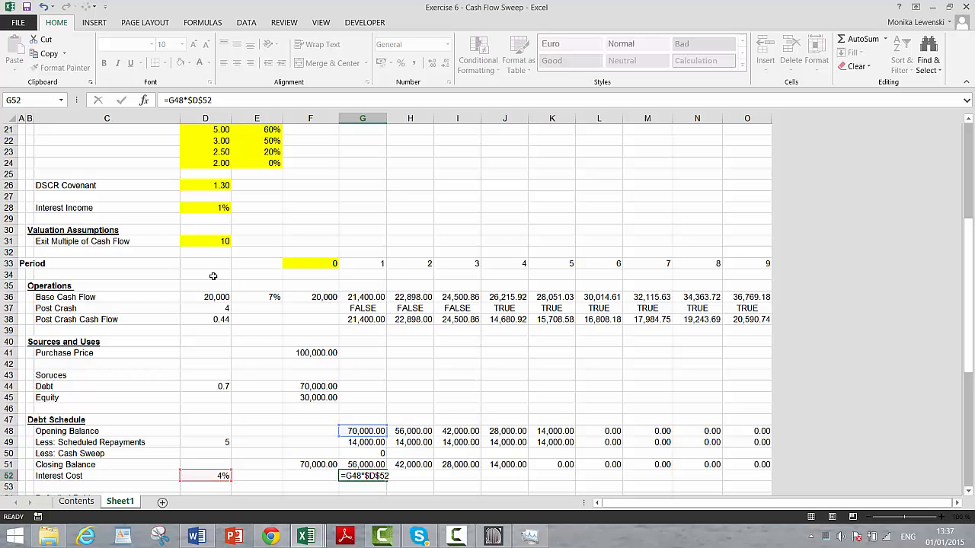
{"action": "key", "text": "ctrl+Return"}
Format G52 as a number with thousands separators and two decimals, and fill it across the Interest Cost row to O52
{"action": "key", "text": "ctrl+shift+1"}
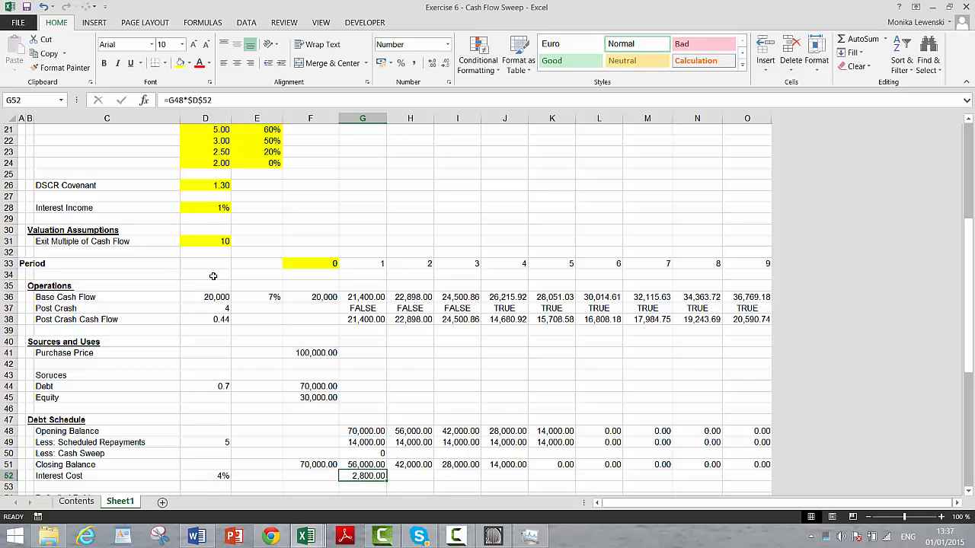
{"action": "key", "text": "ctrl+shift+Right"}
{"action": "key", "text": "ctrl+r"}
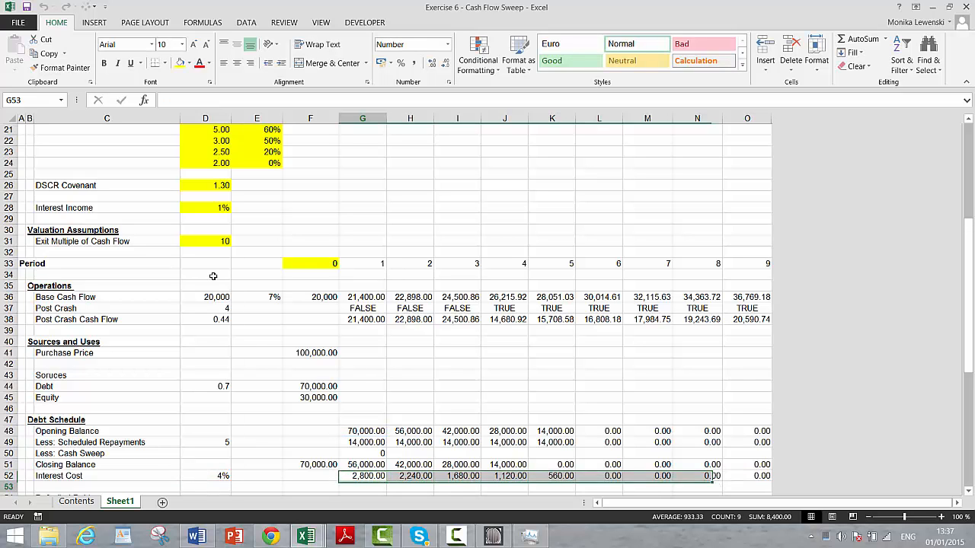
Copy the Less: Cash Sweep formula in G50 across the remaining periods to O50
{"action": "key", "text": "Down"}
{"action": "key", "text": "Down"}
{"action": "key", "text": "Down"}
{"action": "key", "text": "Down"}
{"action": "key", "text": "Up"}
{"action": "key", "text": "Left"}
{"action": "key", "text": "Left"}
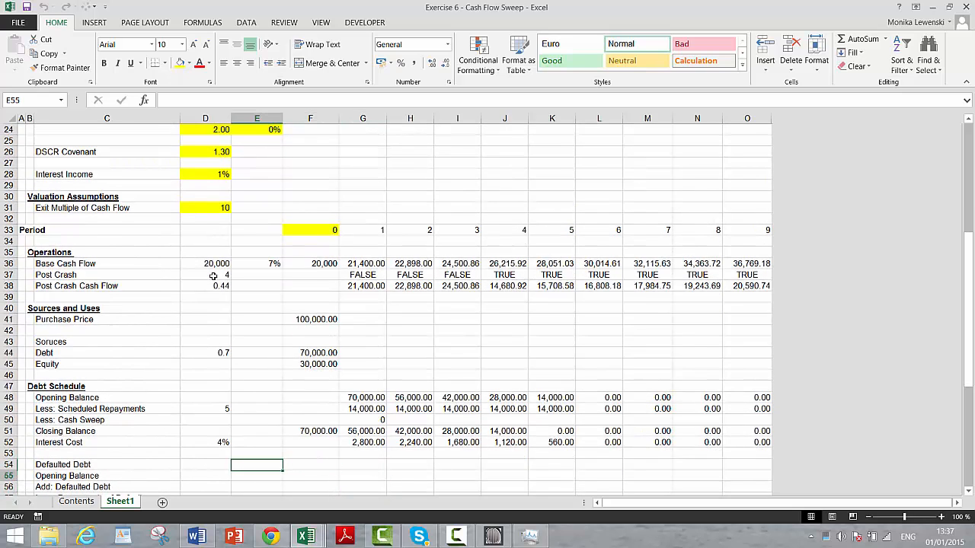
{"action": "key", "text": "Left"}
{"action": "key", "text": "Right"}
{"action": "key", "text": "Right"}
{"action": "key", "text": "Up"}
{"action": "key", "text": "Up"}
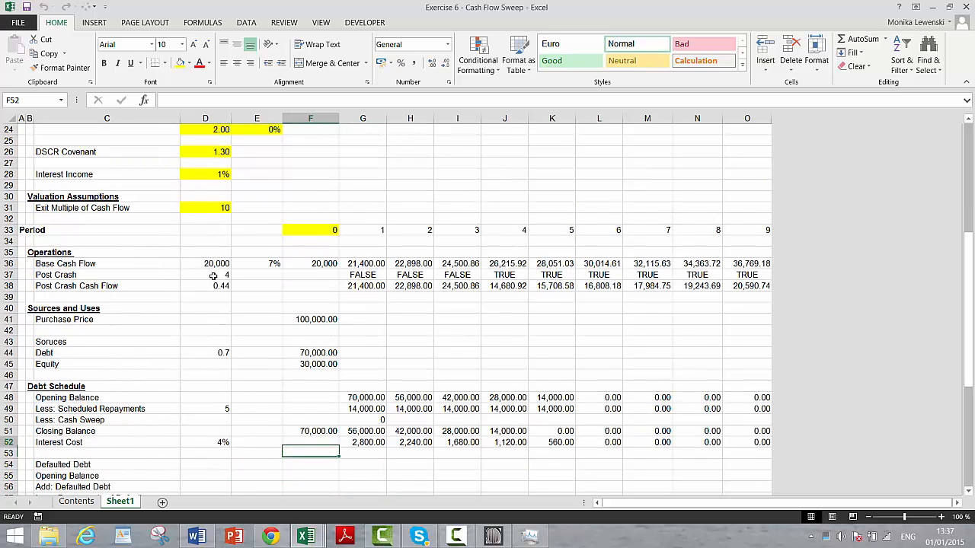
{"action": "key", "text": "Up"}
{"action": "key", "text": "Up"}
{"action": "key", "text": "Right"}
{"action": "key", "text": "Up"}
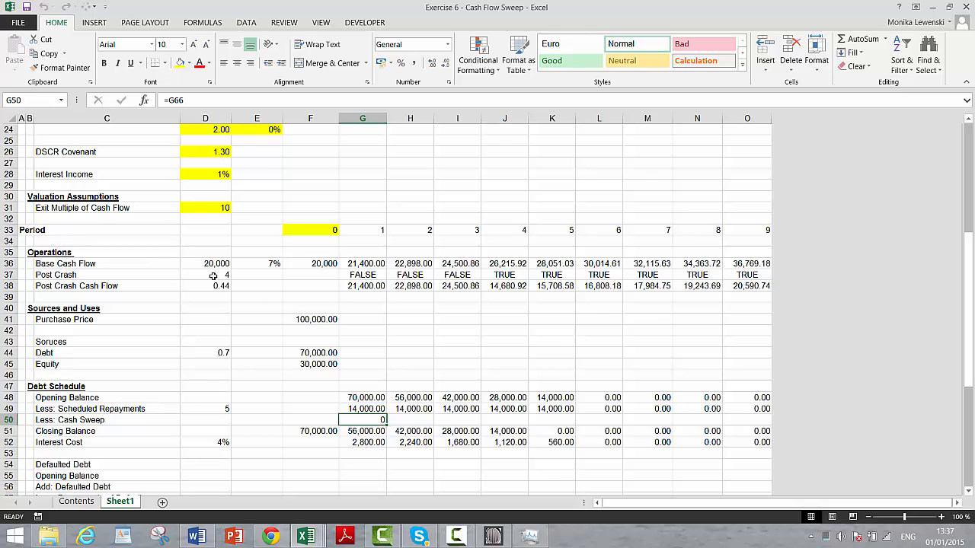
{"action": "key", "text": "ctrl+shift+Right"}
{"action": "key", "text": "ctrl+r"}
Link the Defaulted Debt opening balance in G55 to the previous period's closing balance with =F58
{"action": "key", "text": "Down"}
{"action": "key", "text": "Down"}
{"action": "key", "text": "Down"}
{"action": "key", "text": "Down"}
{"action": "key", "text": "Down"}
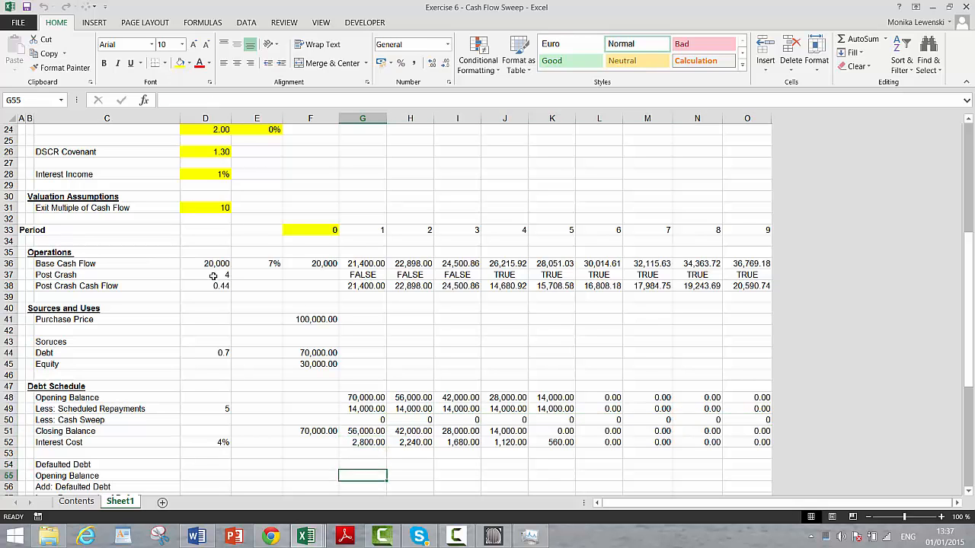
{"action": "scroll", "coordinate": [214, 275], "scroll_direction": "down", "scroll_amount": 1}
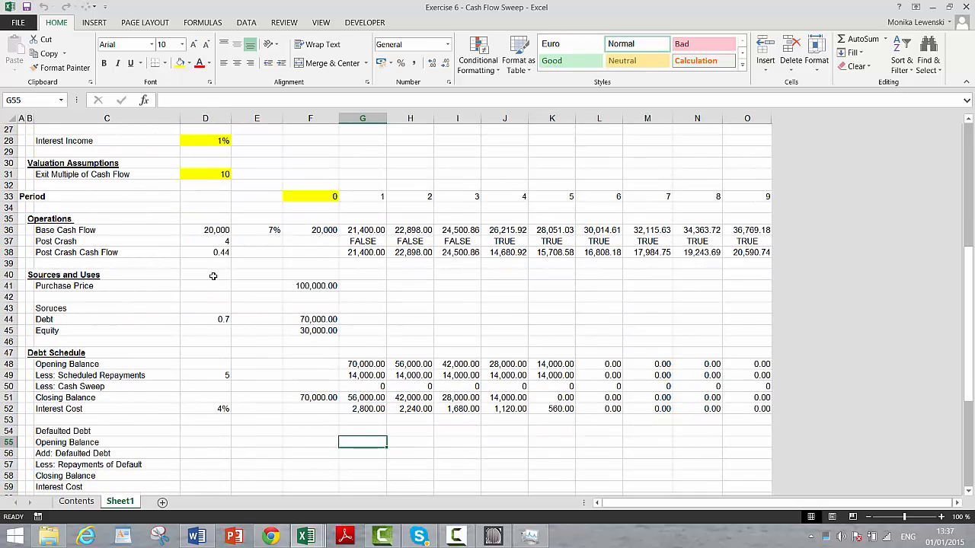
{"action": "type", "text": "="}
{"action": "key", "text": "Down"}
{"action": "key", "text": "Down"}
{"action": "key", "text": "Down"}
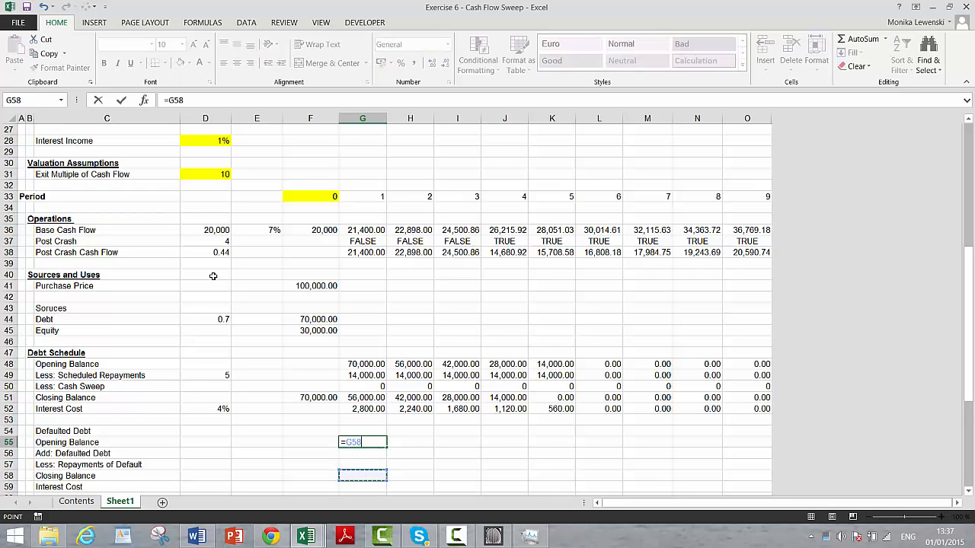
{"action": "key", "text": "Left"}
{"action": "key", "text": "Left"}
{"action": "key", "text": "Right"}
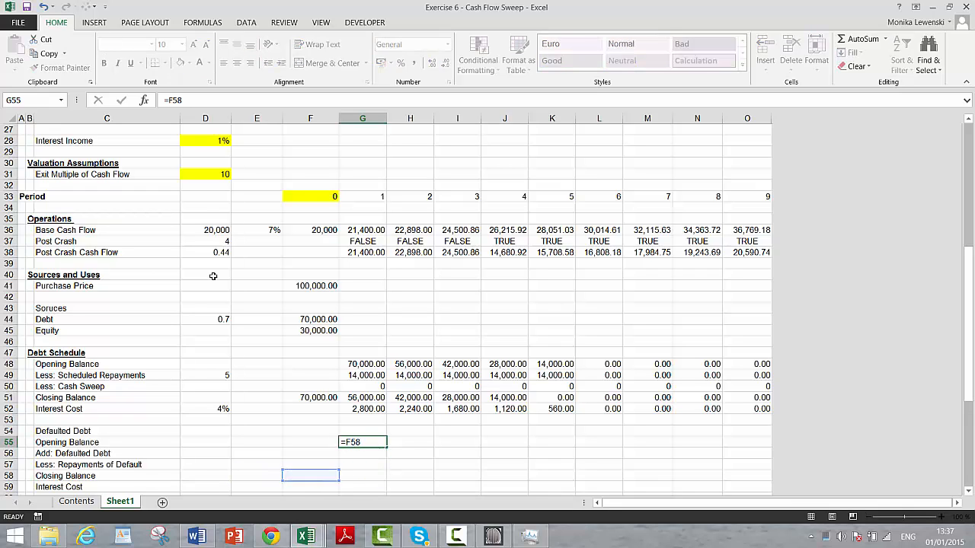
{"action": "key", "text": "Return"}
Link Add: Defaulted Debt in G56 to the matching Cash Flow Waterfall line with =G68
{"action": "type", "text": "="}
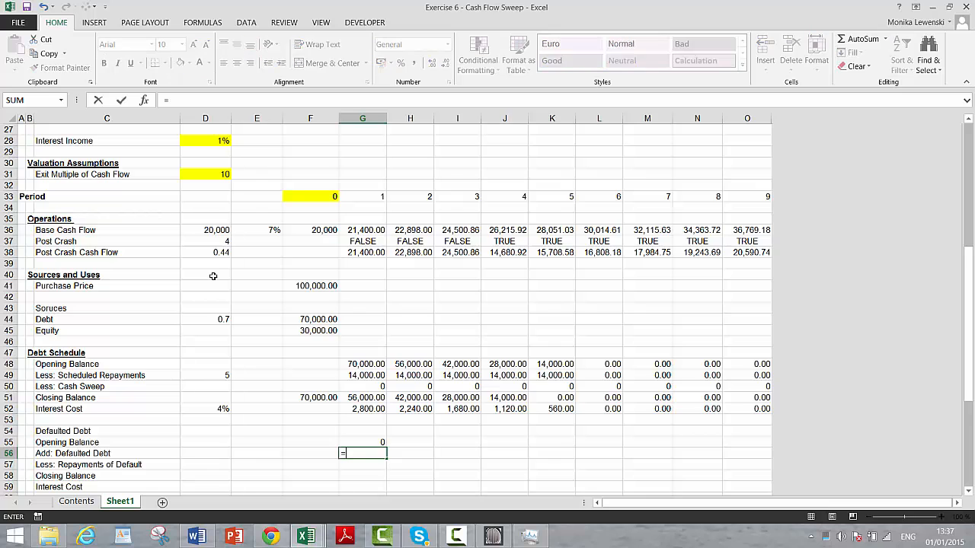
{"action": "key", "text": "Down"}
{"action": "key", "text": "Down"}
{"action": "key", "text": "Down"}
{"action": "key", "text": "Down"}
{"action": "key", "text": "Down"}
{"action": "key", "text": "Down"}
{"action": "key", "text": "Down"}
{"action": "key", "text": "Down"}
{"action": "key", "text": "Down"}
{"action": "key", "text": "Down"}
{"action": "key", "text": "Down"}
{"action": "key", "text": "Down"}
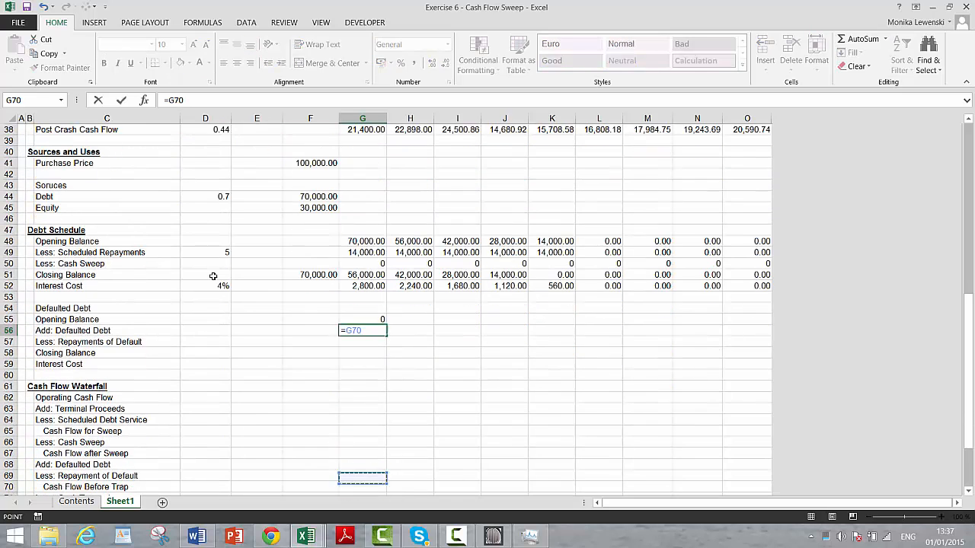
{"action": "key", "text": "Down"}
{"action": "key", "text": "Down"}
{"action": "key", "text": "Down"}
{"action": "key", "text": "Down"}
{"action": "key", "text": "Down"}
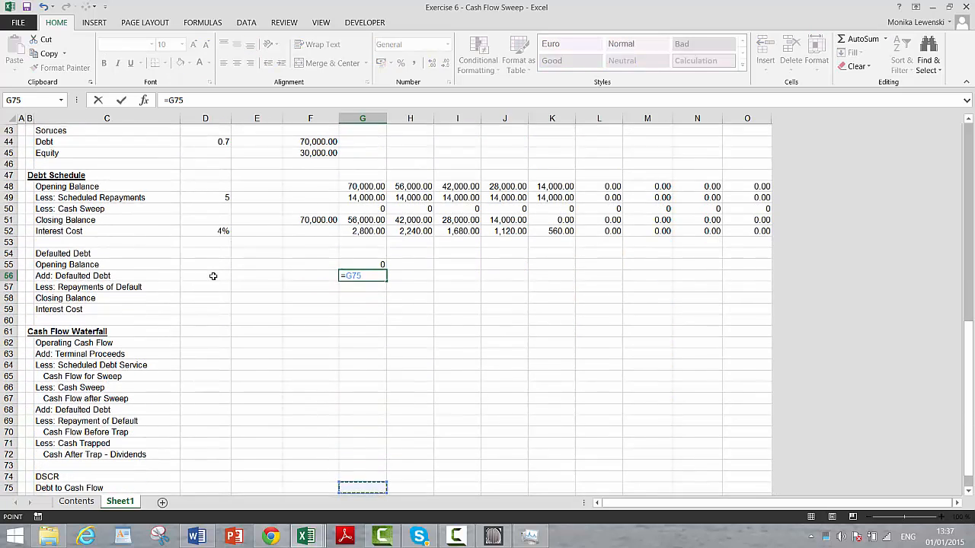
{"action": "key", "text": "Up"}
{"action": "key", "text": "Up"}
{"action": "key", "text": "Up"}
{"action": "key", "text": "Up"}
{"action": "key", "text": "Up"}
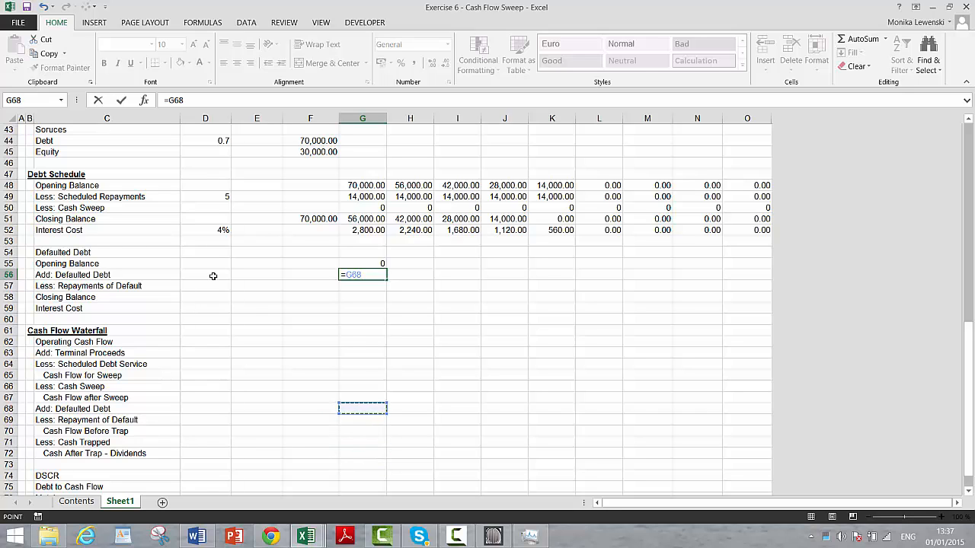
{"action": "key", "text": "Return"}
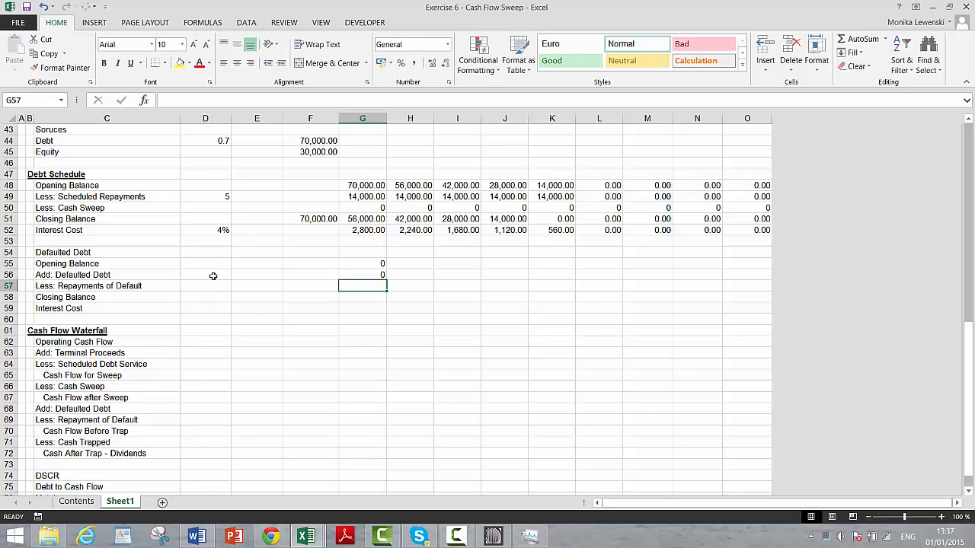
Link Less: Repayments of Default in G57 to the matching Cash Flow Waterfall line with =G69
{"action": "type", "text": "="}
{"action": "key", "text": "Down"}
{"action": "key", "text": "Down"}
{"action": "key", "text": "Down"}
{"action": "key", "text": "Down"}
{"action": "key", "text": "Down"}
{"action": "key", "text": "Down"}
{"action": "key", "text": "Down"}
{"action": "key", "text": "Down"}
{"action": "key", "text": "Down"}
{"action": "key", "text": "Down"}
{"action": "key", "text": "Down"}
{"action": "key", "text": "Down"}
{"action": "key", "text": "Down"}
{"action": "key", "text": "Down"}
{"action": "key", "text": "Down"}
{"action": "key", "text": "Down"}
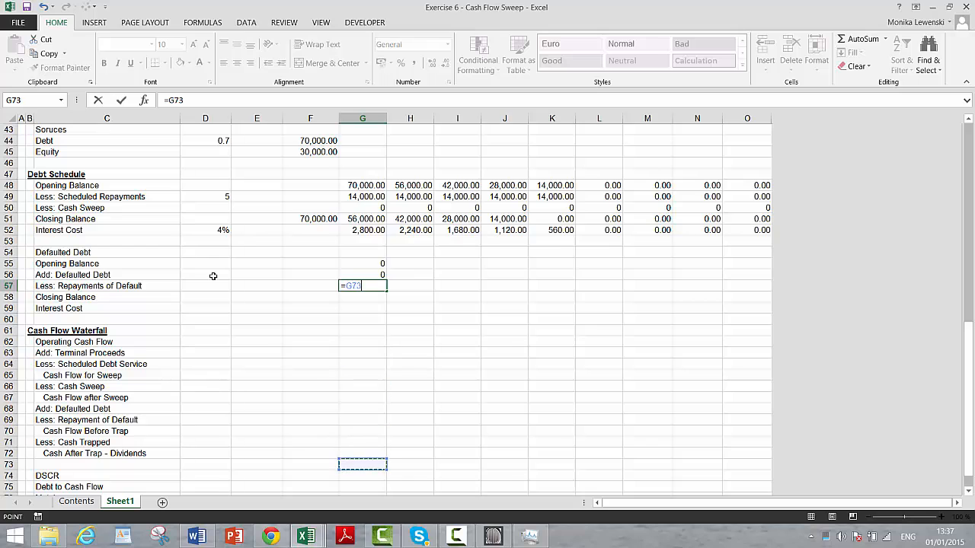
{"action": "key", "text": "Up"}
{"action": "key", "text": "Up"}
{"action": "key", "text": "Up"}
{"action": "key", "text": "Up"}
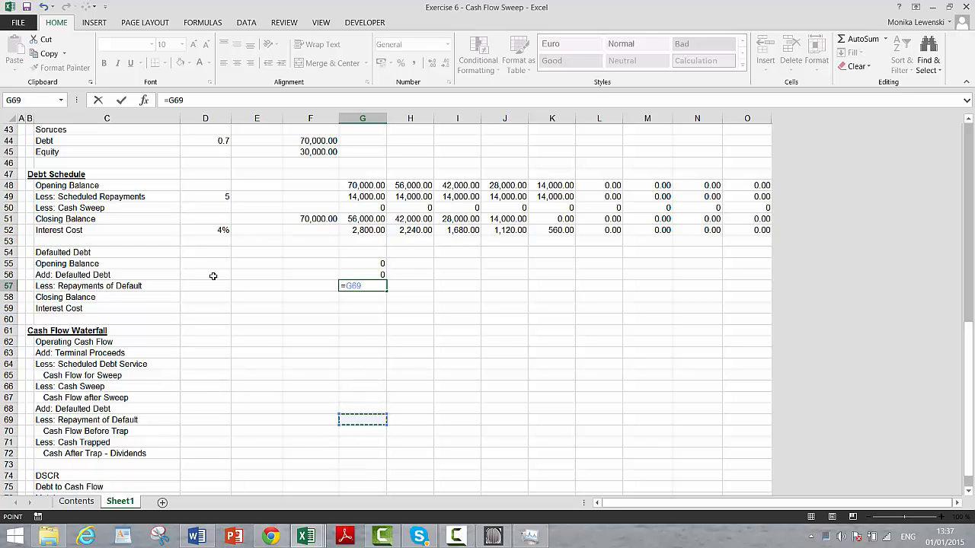
{"action": "key", "text": "Return"}
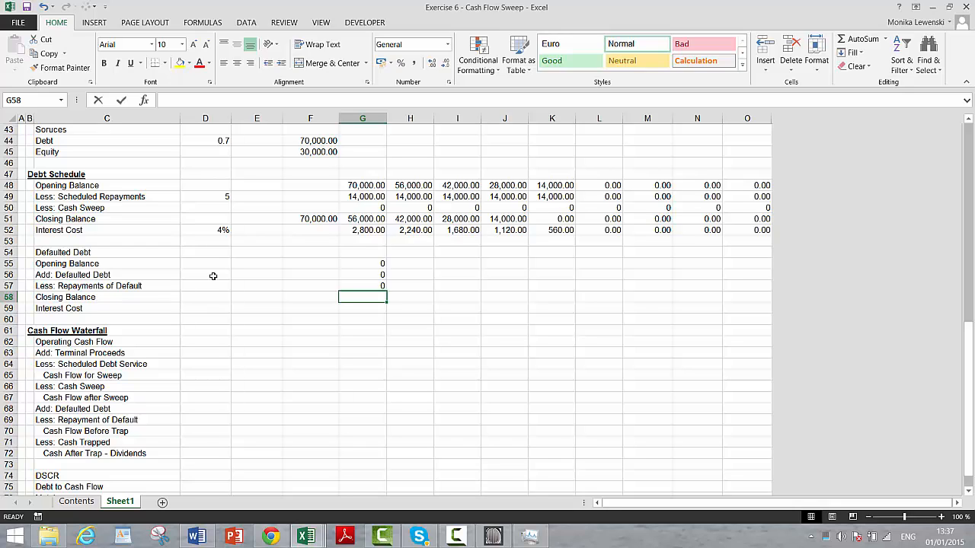
Calculate the Defaulted Debt closing balance in G58 with =G55+G56-G57
{"action": "type", "text": "="}
{"action": "key", "text": "Up"}
{"action": "key", "text": "Up"}
{"action": "key", "text": "Up"}
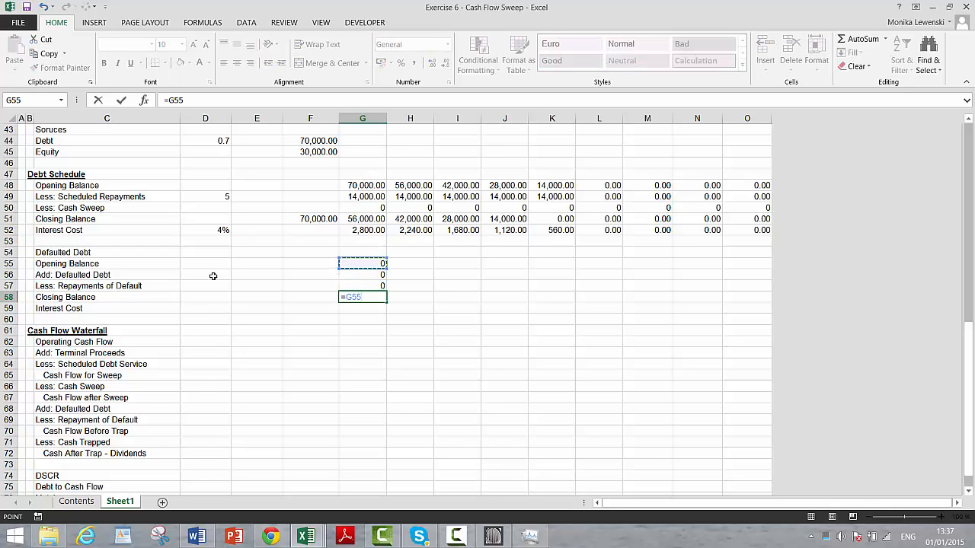
{"action": "type", "text": "+"}
{"action": "key", "text": "Up"}
{"action": "key", "text": "Up"}
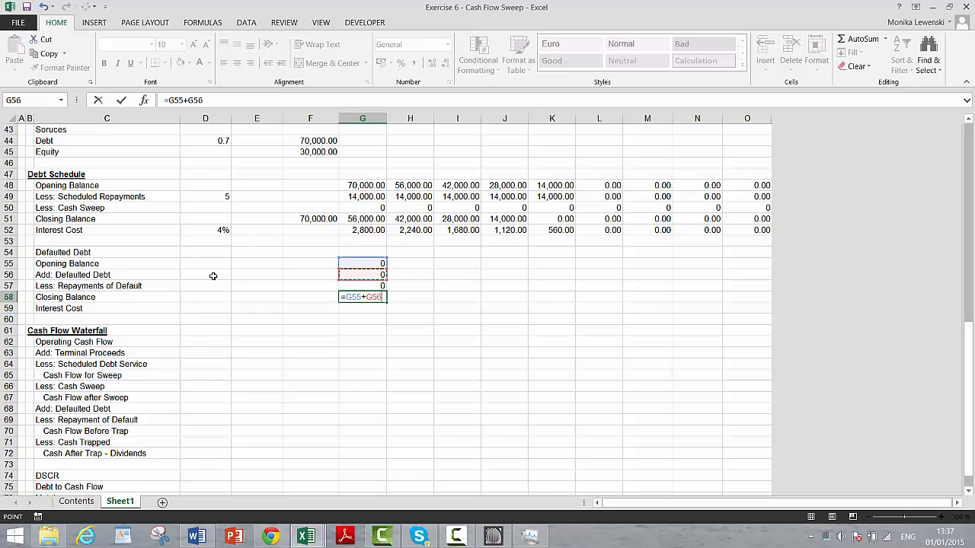
{"action": "type", "text": "-"}
{"action": "key", "text": "Up"}
{"action": "key", "text": "Return"}
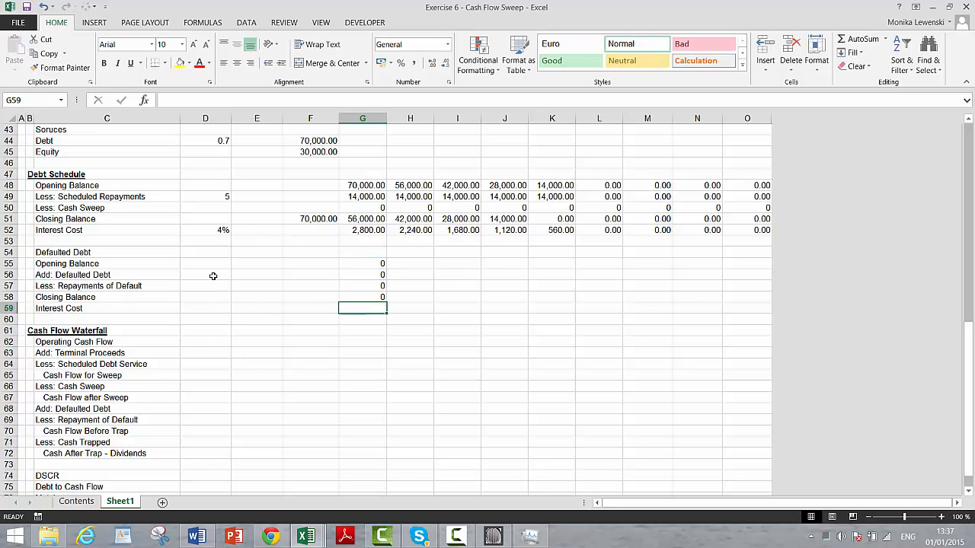
Link the Defaulted Debt interest rate in D59 to the Debt Schedule's interest rate with =D52
{"action": "key", "text": "Left"}
{"action": "key", "text": "Left"}
{"action": "key", "text": "Left"}
{"action": "type", "text": "="}
{"action": "key", "text": "Up"}
{"action": "key", "text": "Up"}
{"action": "key", "text": "Up"}
{"action": "key", "text": "Up"}
{"action": "key", "text": "Up"}
{"action": "key", "text": "Up"}
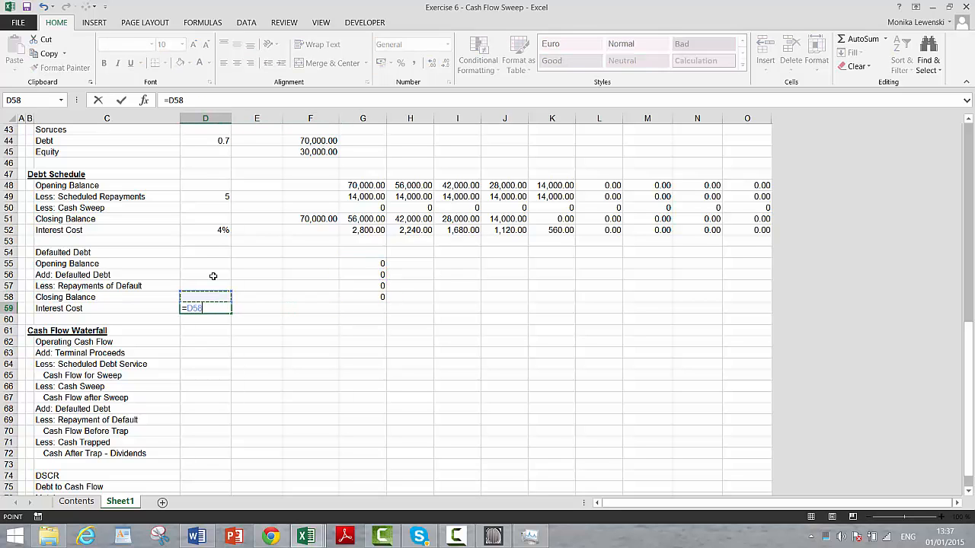
{"action": "key", "text": "Up"}
{"action": "key", "text": "Return"}
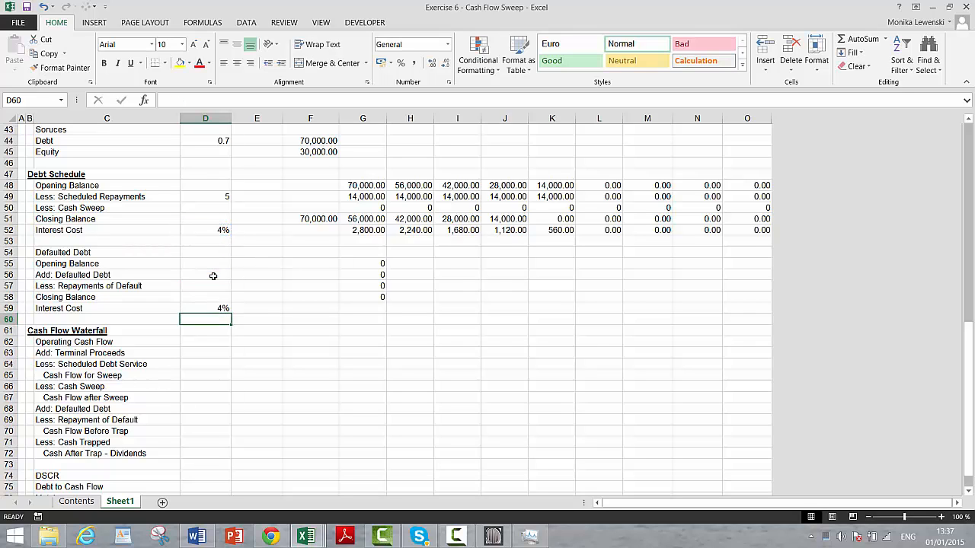
Calculate the Defaulted Debt interest cost in G59 with =$D$59*G55, keeping the rate reference absolute
{"action": "key", "text": "Right"}
{"action": "key", "text": "Up"}
{"action": "key", "text": "Right"}
{"action": "key", "text": "Right"}
{"action": "type", "text": "="}
{"action": "key", "text": "Left"}
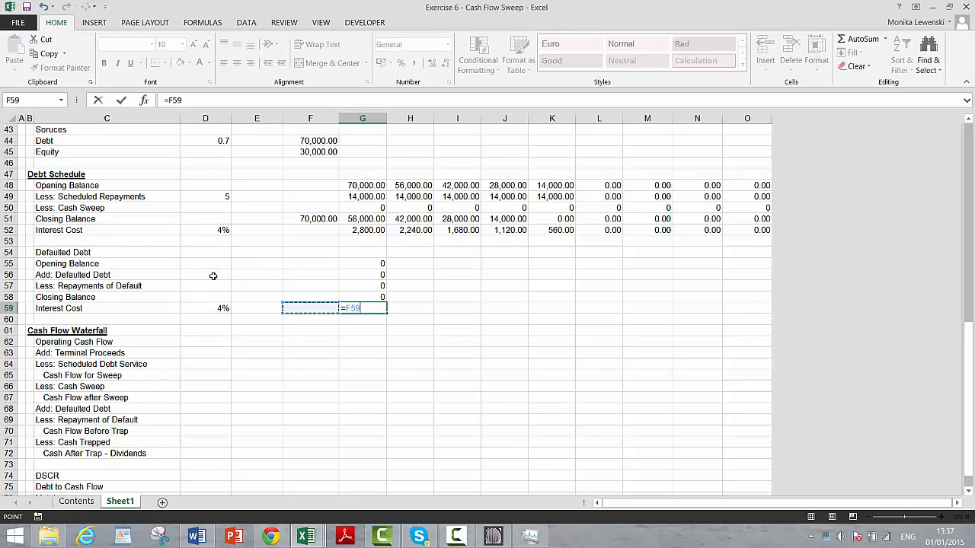
{"action": "key", "text": "Left"}
{"action": "key", "text": "Left"}
{"action": "key", "text": "F4"}
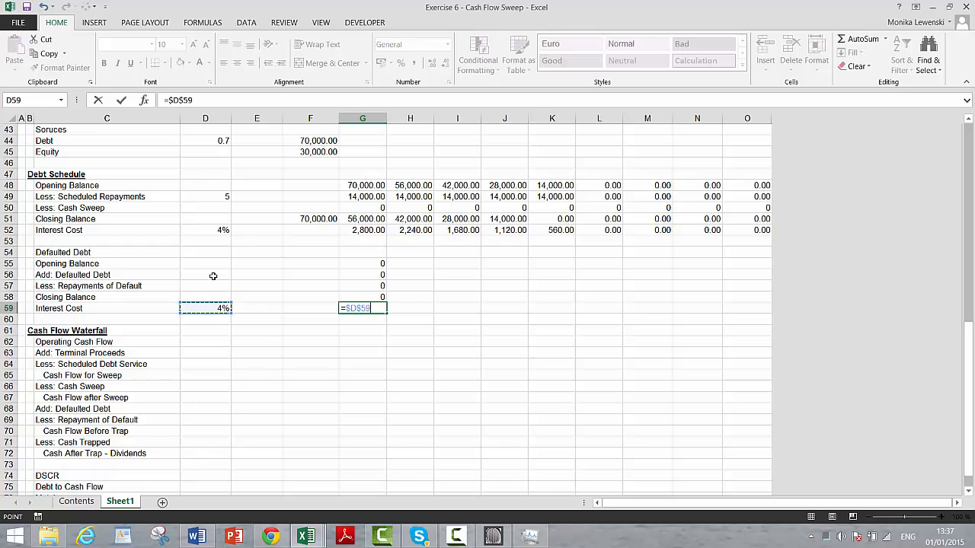
{"action": "type", "text": "*"}
{"action": "key", "text": "Up"}
{"action": "key", "text": "Up"}
{"action": "key", "text": "Up"}
{"action": "key", "text": "Up"}
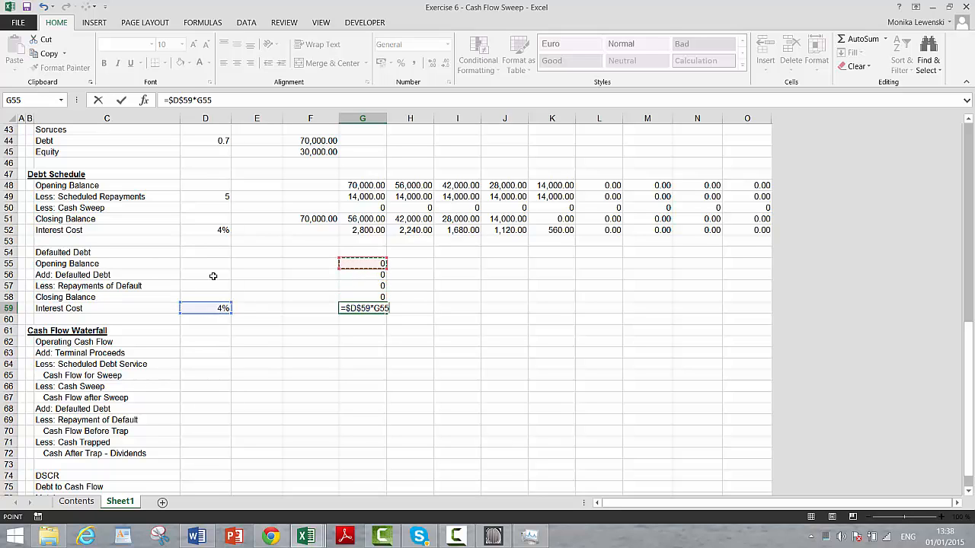
{"action": "key", "text": "Return"}
Format G55:G59 as numbers with thousands separators and two decimals, and fill the formulas across the periods to column O
{"action": "key", "text": "Up"}
{"action": "key", "text": "Up"}
{"action": "key", "text": "Up"}
{"action": "key", "text": "Up"}
{"action": "key", "text": "Up"}
{"action": "key", "text": "shift+Down"}
{"action": "key", "text": "shift+Down"}
{"action": "key", "text": "shift+Down"}
{"action": "key", "text": "shift+Down"}
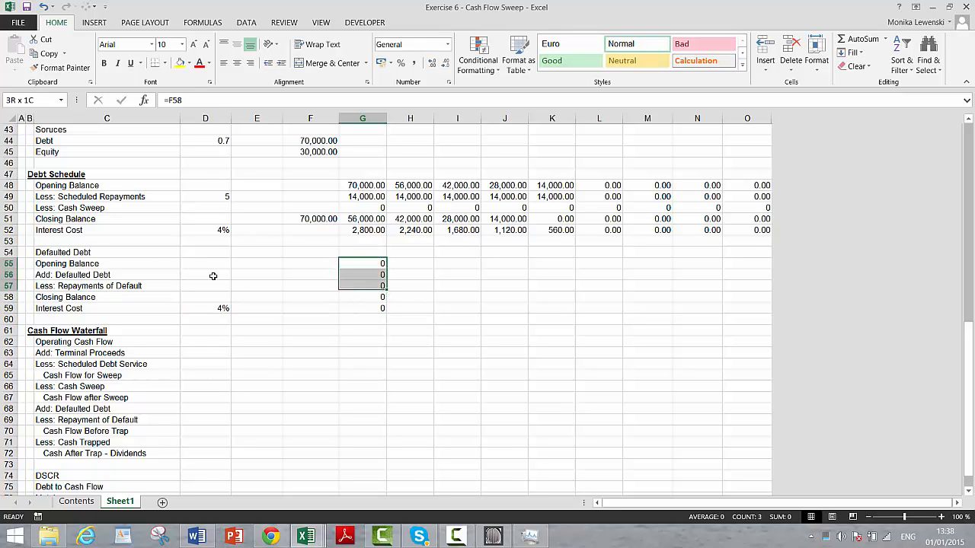
{"action": "key", "text": "ctrl+shift+1"}
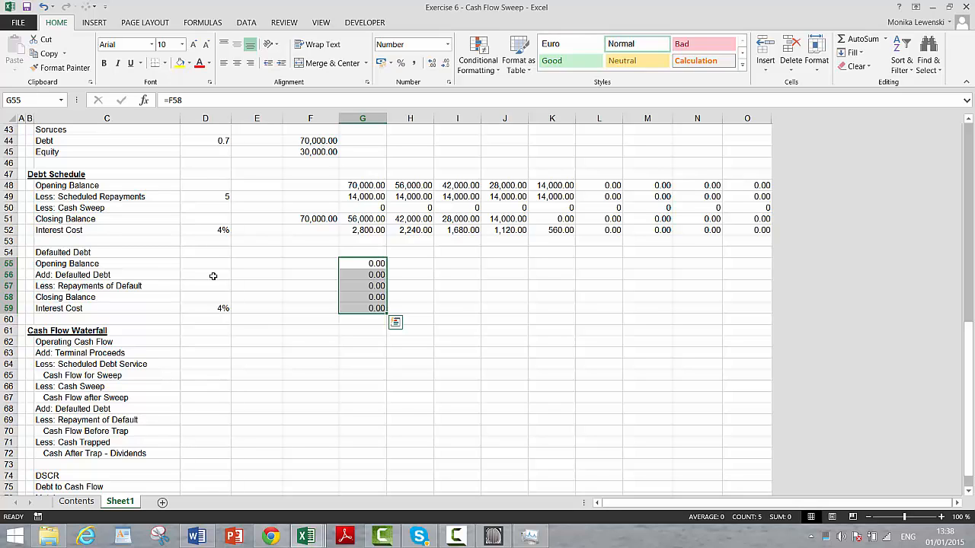
{"action": "key", "text": "ctrl+shift+r"}
Link Operating Cash Flow in G62 of the Cash Flow Waterfall to the Post Crash Cash Flow with =G38
{"action": "key", "text": "Down"}
{"action": "key", "text": "Down"}
{"action": "key", "text": "Down"}
{"action": "key", "text": "Down"}
{"action": "key", "text": "Down"}
{"action": "key", "text": "Down"}
{"action": "key", "text": "Down"}
{"action": "key", "text": "Down"}
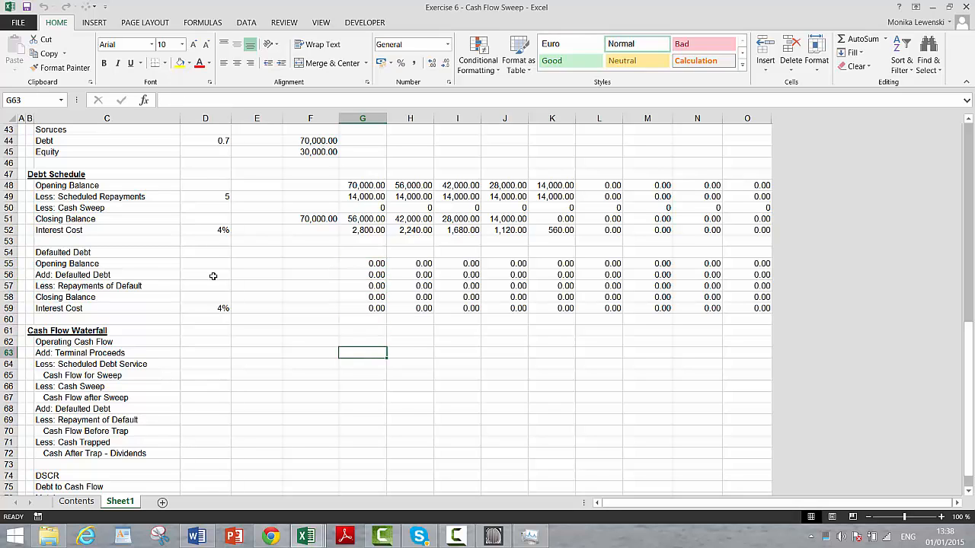
{"action": "key", "text": "Up"}
{"action": "type", "text": "="}
{"action": "key", "text": "Up"}
{"action": "key", "text": "Up"}
{"action": "key", "text": "Up"}
{"action": "key", "text": "Up"}
{"action": "key", "text": "Up"}
{"action": "key", "text": "Up"}
{"action": "key", "text": "Up"}
{"action": "key", "text": "Up"}
{"action": "key", "text": "Up"}
{"action": "key", "text": "Up"}
{"action": "key", "text": "Up"}
{"action": "key", "text": "Up"}
{"action": "key", "text": "Up"}
{"action": "key", "text": "Up"}
{"action": "key", "text": "Up"}
{"action": "key", "text": "Up"}
{"action": "key", "text": "Up"}
{"action": "key", "text": "Up"}
{"action": "key", "text": "Up"}
{"action": "key", "text": "Up"}
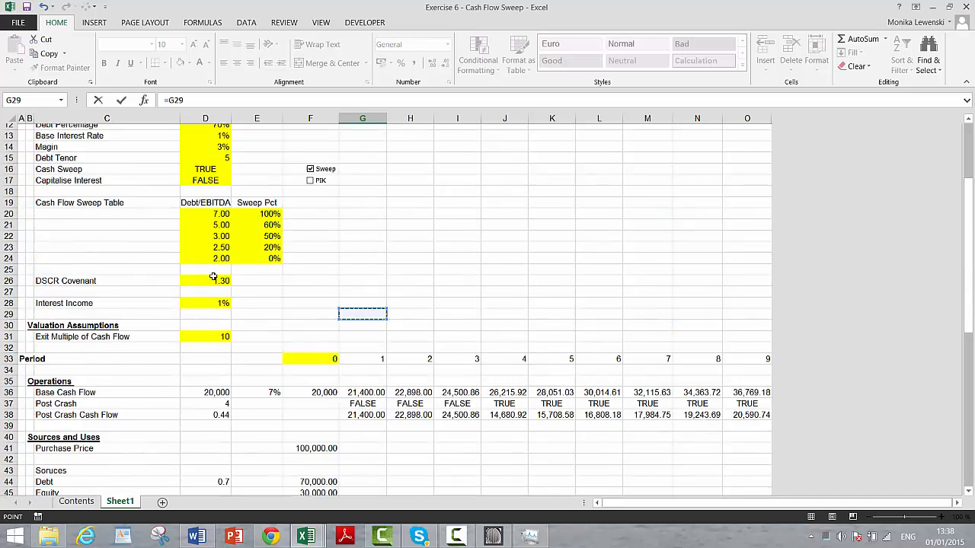
{"action": "key", "text": "Down"}
{"action": "key", "text": "Down"}
{"action": "key", "text": "Down"}
{"action": "key", "text": "Down"}
{"action": "key", "text": "Down"}
{"action": "key", "text": "Down"}
{"action": "key", "text": "Down"}
{"action": "key", "text": "Down"}
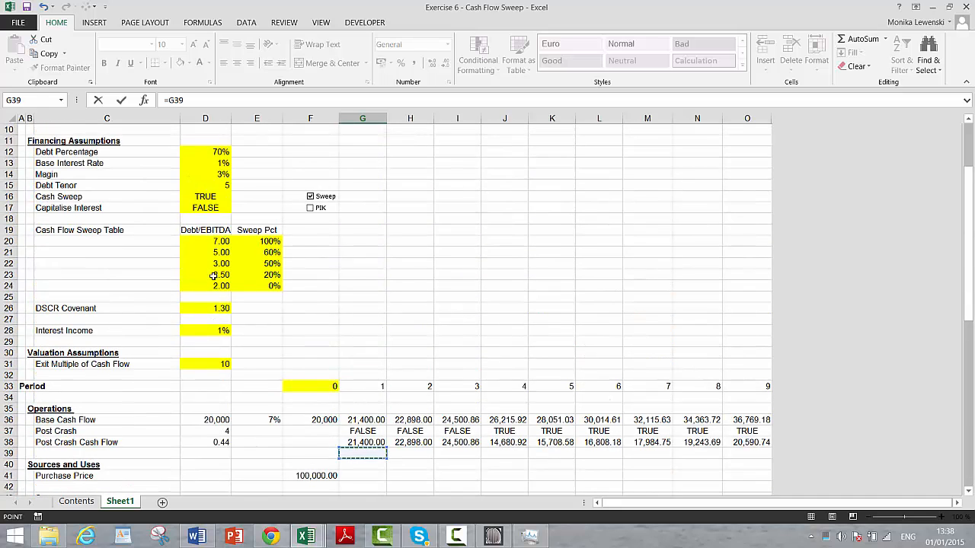
{"action": "key", "text": "Return"}
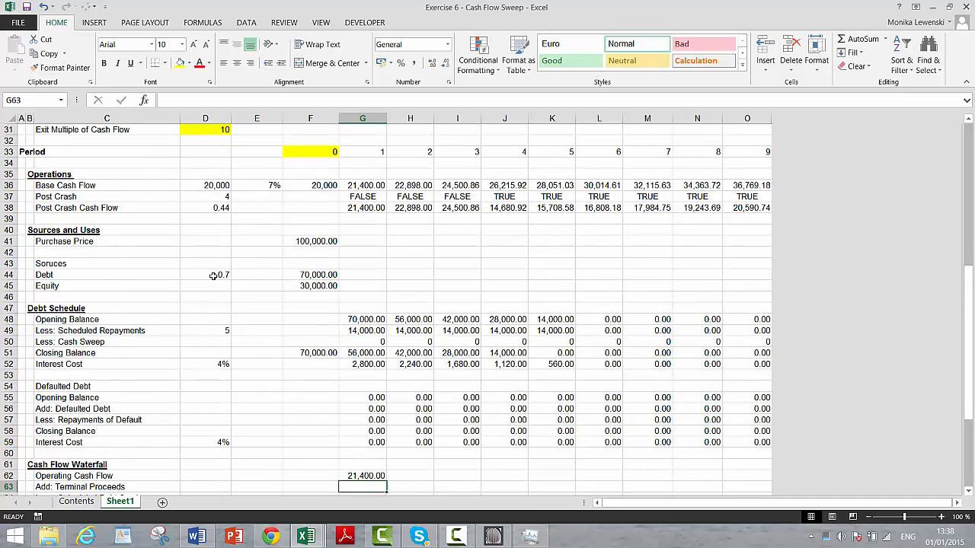
Insert two blank rows at row 39, between the Operations and Sources and Uses sections
{"action": "type", "text": "="}
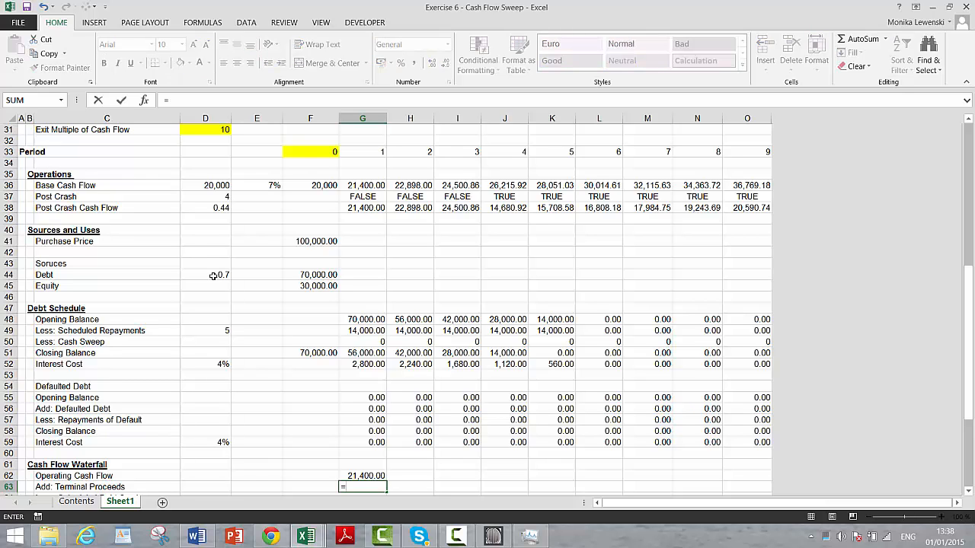
{"action": "key", "text": "Escape"}
{"action": "key", "text": "Up"}
{"action": "key", "text": "Up"}
{"action": "key", "text": "Up"}
{"action": "key", "text": "Up"}
{"action": "key", "text": "Up"}
{"action": "key", "text": "Up"}
{"action": "key", "text": "Up"}
{"action": "key", "text": "Up"}
{"action": "key", "text": "Up"}
{"action": "key", "text": "Up"}
{"action": "key", "text": "Up"}
{"action": "key", "text": "Up"}
{"action": "key", "text": "Up"}
{"action": "key", "text": "Up"}
{"action": "key", "text": "Up"}
{"action": "key", "text": "Up"}
{"action": "key", "text": "Up"}
{"action": "key", "text": "Up"}
{"action": "key", "text": "Up"}
{"action": "key", "text": "Up"}
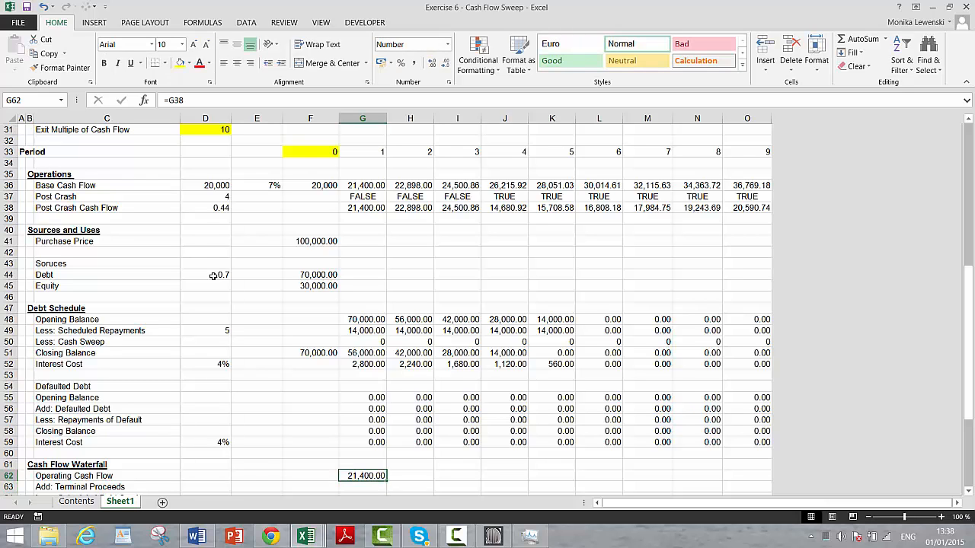
{"action": "key", "text": "Up"}
{"action": "key", "text": "Up"}
{"action": "key", "text": "Up"}
{"action": "key", "text": "shift+space"}
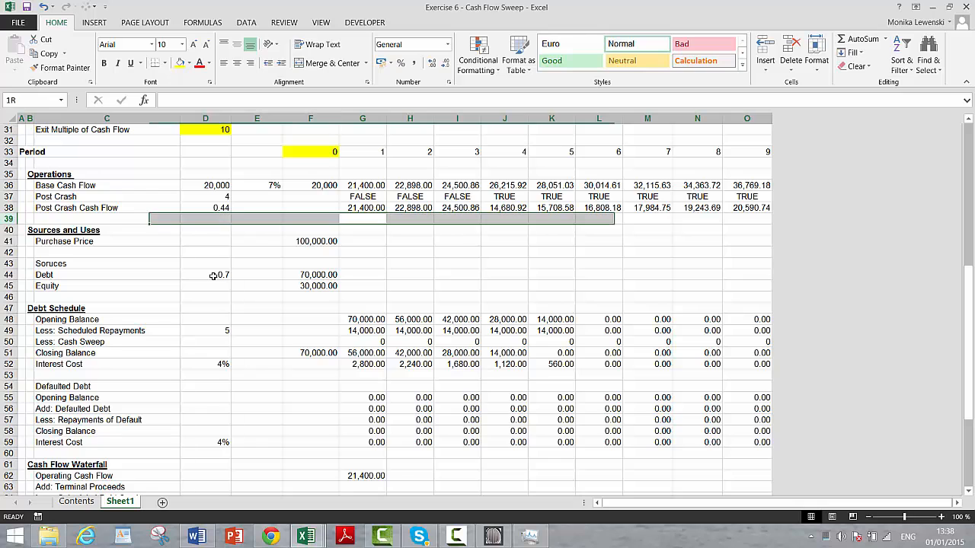
{"action": "key", "text": "ctrl+shift+plus"}
{"action": "key", "text": "ctrl+shift+plus"}
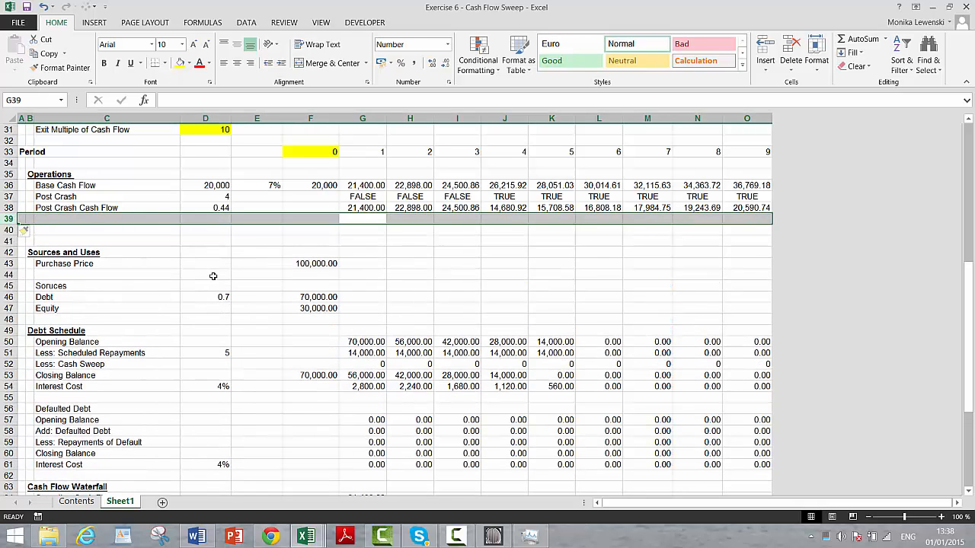
Label C40 as Terminal Proceeds
{"action": "key", "text": "Down"}
{"action": "key", "text": "Left"}
{"action": "key", "text": "Left"}
{"action": "key", "text": "Left"}
{"action": "key", "text": "Left"}
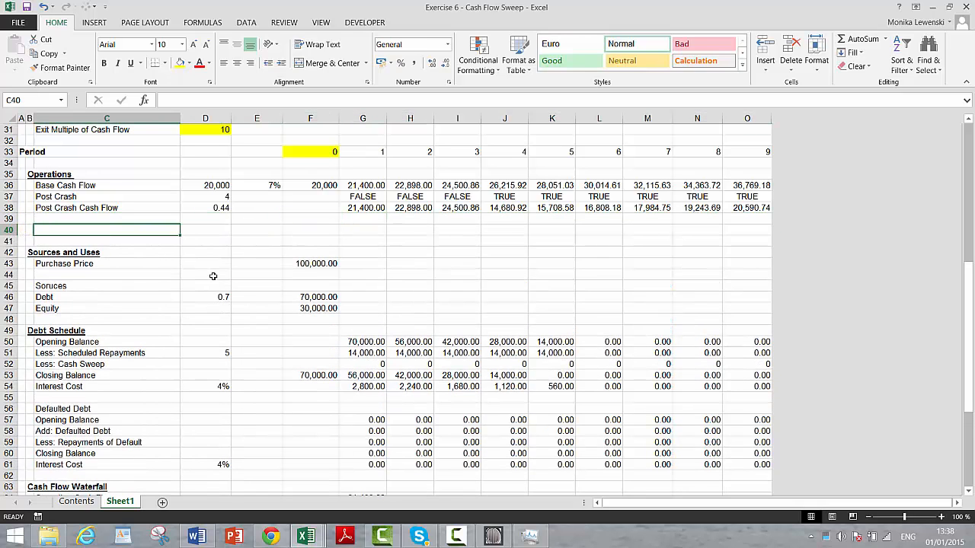
{"action": "type", "text": "Terminal Proceed"}
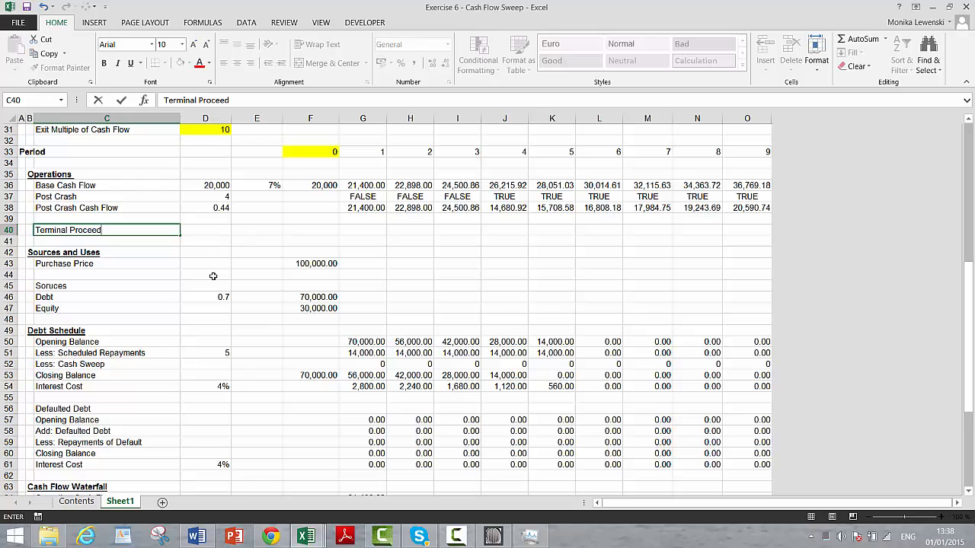
{"action": "type", "text": "s"}
Link D40 beside the Terminal Proceeds label to the exit multiple with =Terminal_Multiplier
{"action": "key", "text": "Right"}
{"action": "type", "text": "="}
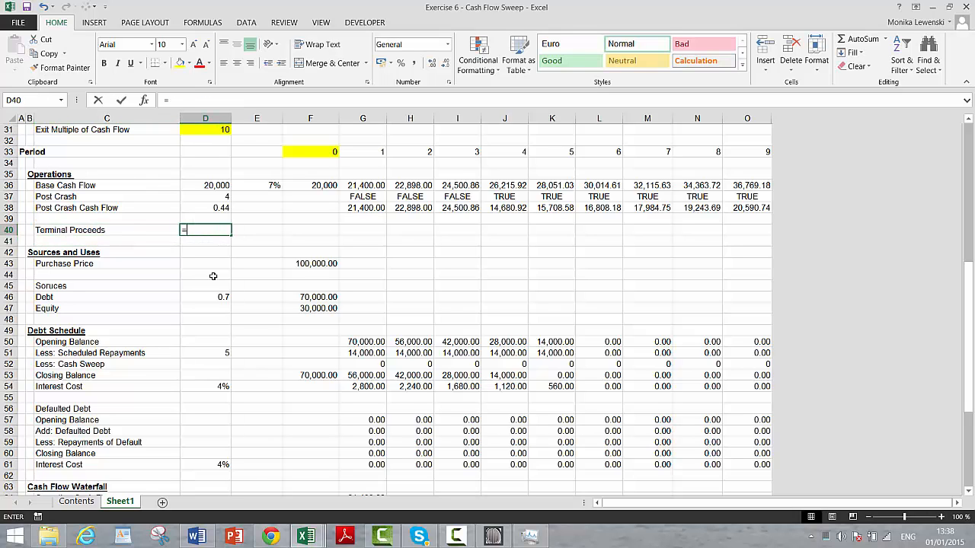
{"action": "key", "text": "Up"}
{"action": "key", "text": "Up"}
{"action": "key", "text": "Up"}
{"action": "key", "text": "Up"}
{"action": "key", "text": "Up"}
{"action": "key", "text": "Up"}
{"action": "key", "text": "Up"}
{"action": "key", "text": "Up"}
{"action": "key", "text": "Up"}
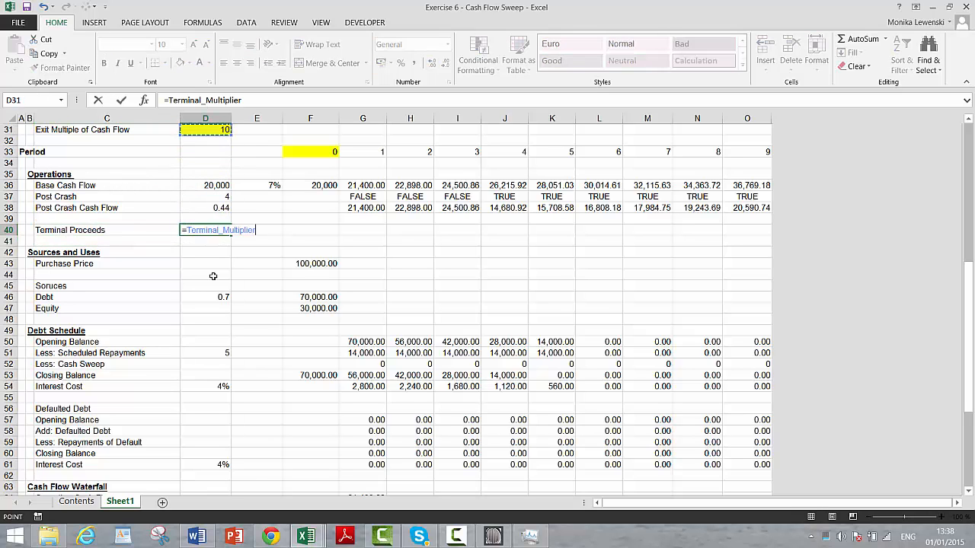
{"action": "key", "text": "Return"}
Calculate the period 9 Terminal Proceeds in O40 with =O38*D40
{"action": "key", "text": "Up"}
{"action": "key", "text": "Right"}
{"action": "key", "text": "Right"}
{"action": "key", "text": "Right"}
{"action": "key", "text": "Right"}
{"action": "key", "text": "Right"}
{"action": "key", "text": "Right"}
{"action": "key", "text": "Right"}
{"action": "key", "text": "Right"}
{"action": "key", "text": "Right"}
{"action": "key", "text": "Right"}
{"action": "key", "text": "Right"}
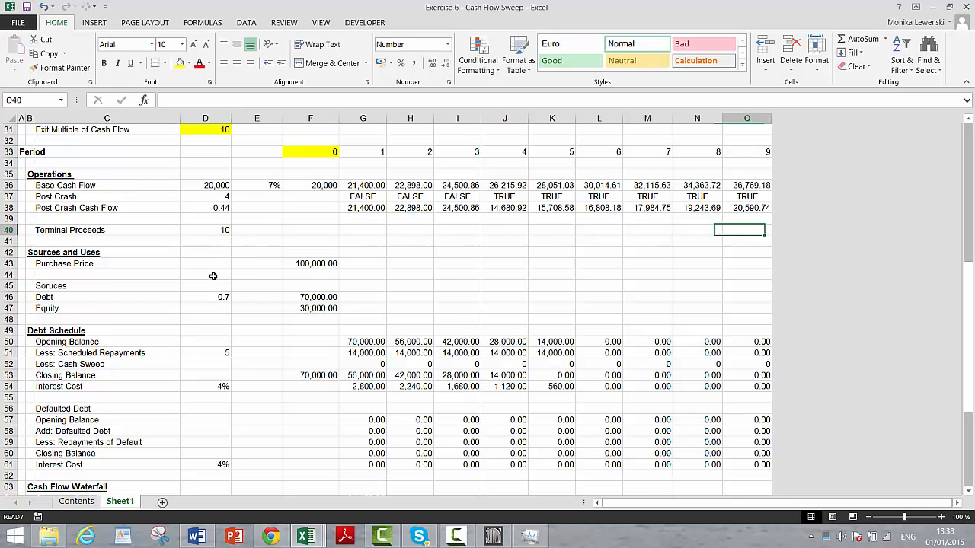
{"action": "type", "text": "="}
{"action": "key", "text": "Up"}
{"action": "key", "text": "Up"}
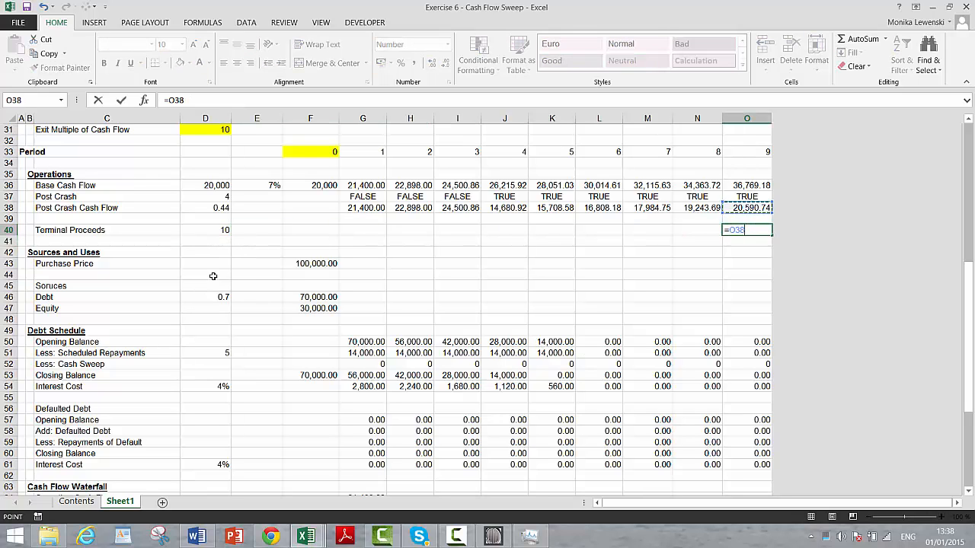
{"action": "type", "text": "*"}
{"action": "key", "text": "Left"}
{"action": "key", "text": "Left"}
{"action": "key", "text": "Left"}
{"action": "key", "text": "Left"}
{"action": "key", "text": "Left"}
{"action": "key", "text": "Left"}
{"action": "key", "text": "Left"}
{"action": "key", "text": "Left"}
{"action": "key", "text": "Left"}
{"action": "key", "text": "Left"}
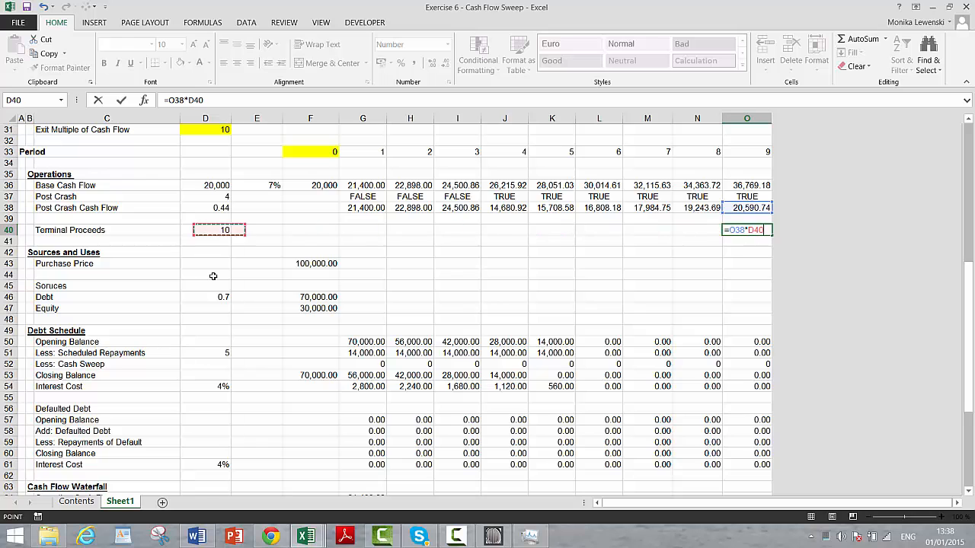
{"action": "key", "text": "Return"}
Link Add: Terminal Proceeds in G65 of the Cash Flow Waterfall to the Terminal Proceeds row for period 1
{"action": "key", "text": "Down"}
{"action": "key", "text": "Down"}
{"action": "key", "text": "Down"}
{"action": "key", "text": "Down"}
{"action": "key", "text": "Down"}
{"action": "key", "text": "Down"}
{"action": "key", "text": "Down"}
{"action": "key", "text": "Down"}
{"action": "key", "text": "Down"}
{"action": "key", "text": "Down"}
{"action": "key", "text": "Down"}
{"action": "key", "text": "Down"}
{"action": "key", "text": "Down"}
{"action": "key", "text": "Down"}
{"action": "key", "text": "Down"}
{"action": "key", "text": "Down"}
{"action": "key", "text": "Down"}
{"action": "key", "text": "Down"}
{"action": "key", "text": "Down"}
{"action": "key", "text": "Down"}
{"action": "key", "text": "Down"}
{"action": "key", "text": "Down"}
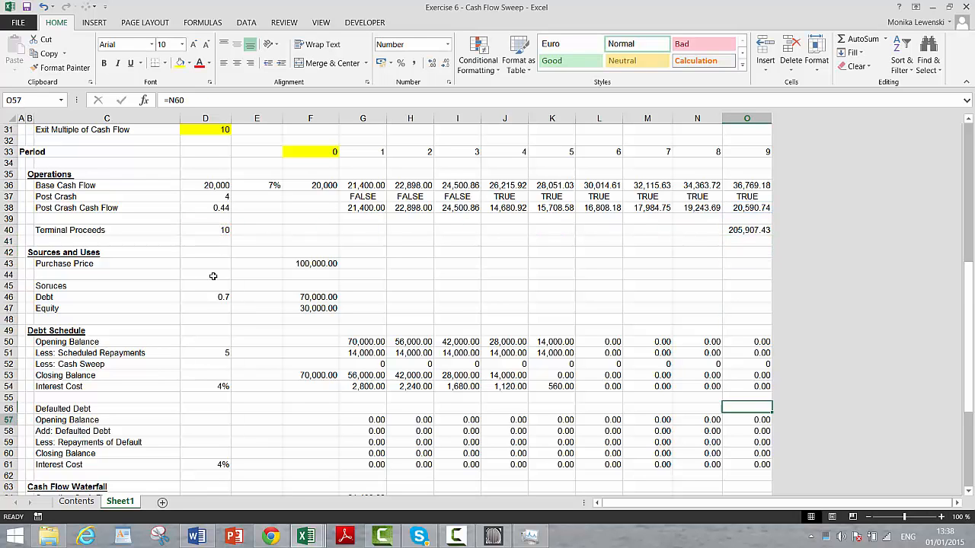
{"action": "key", "text": "Left"}
{"action": "key", "text": "Left"}
{"action": "key", "text": "Left"}
{"action": "key", "text": "Left"}
{"action": "key", "text": "Left"}
{"action": "key", "text": "Left"}
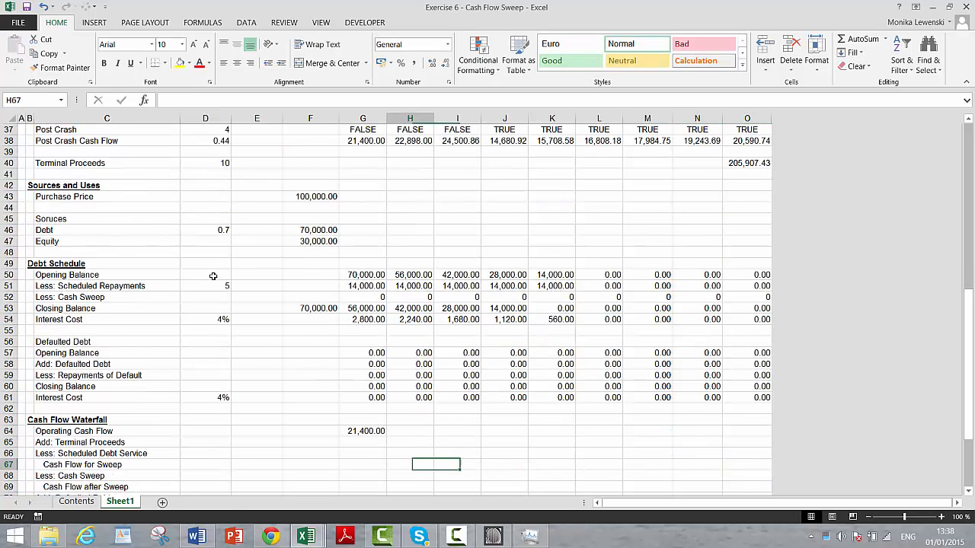
{"action": "key", "text": "Left"}
{"action": "key", "text": "Up"}
{"action": "key", "text": "Left"}
{"action": "key", "text": "Up"}
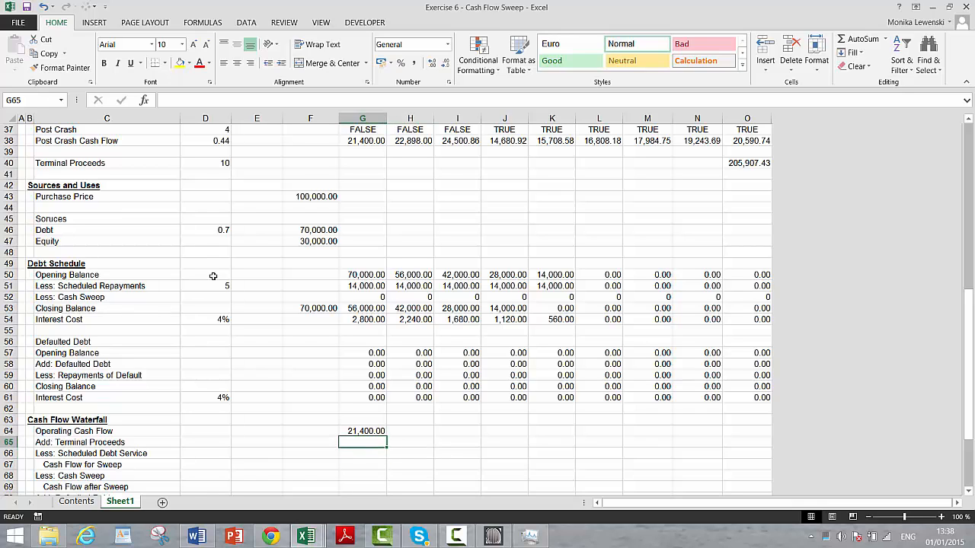
{"action": "type", "text": "="}
{"action": "key", "text": "Up"}
{"action": "key", "text": "Up"}
{"action": "key", "text": "Up"}
{"action": "key", "text": "Up"}
{"action": "key", "text": "Up"}
{"action": "key", "text": "Up"}
{"action": "key", "text": "Up"}
{"action": "key", "text": "Up"}
{"action": "key", "text": "Up"}
{"action": "key", "text": "Up"}
{"action": "key", "text": "Up"}
{"action": "key", "text": "Up"}
{"action": "key", "text": "Up"}
{"action": "key", "text": "Up"}
{"action": "key", "text": "Up"}
{"action": "key", "text": "Up"}
{"action": "key", "text": "Up"}
{"action": "key", "text": "Up"}
{"action": "key", "text": "Up"}
{"action": "key", "text": "Up"}
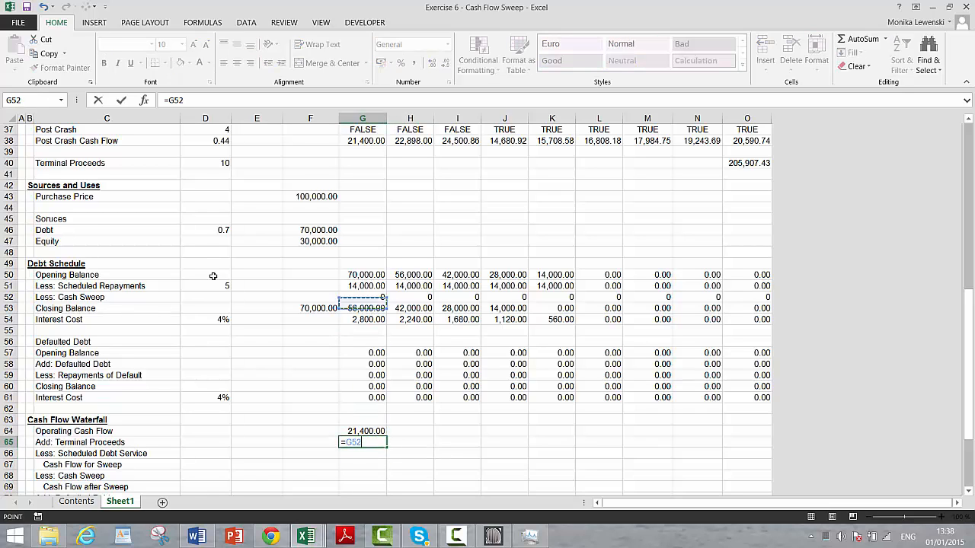
{"action": "key", "text": "Return"}
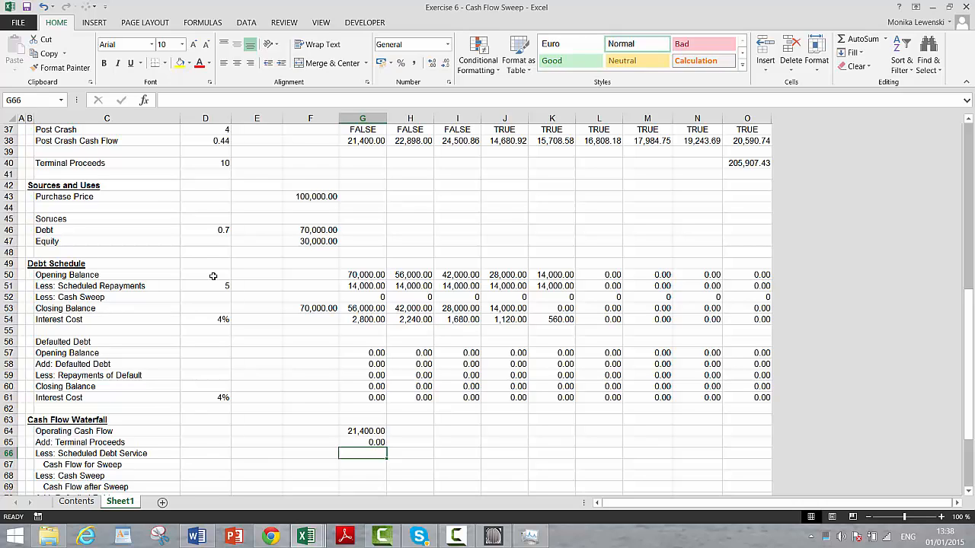
{"action": "type", "text": "="}
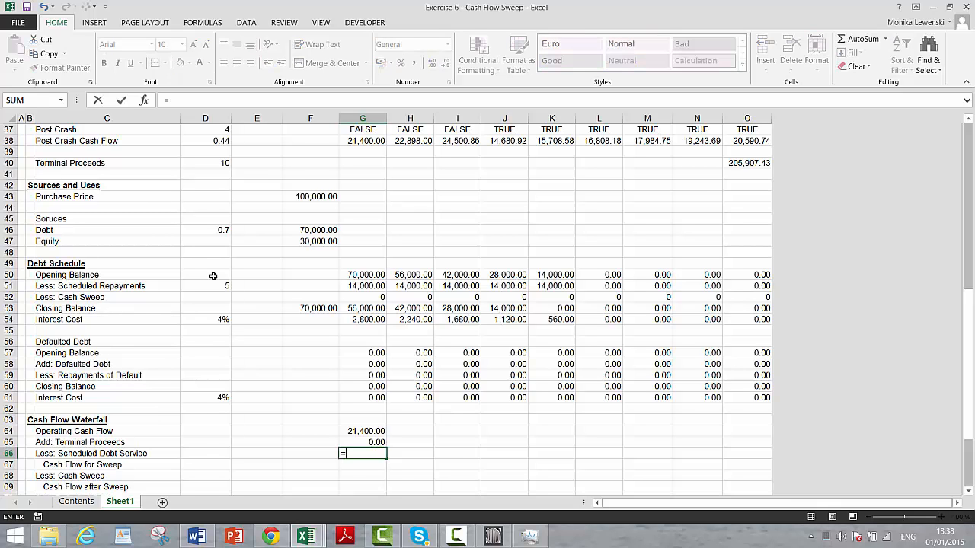
{"action": "key", "text": "Up"}
{"action": "key", "text": "Up"}
{"action": "key", "text": "Up"}
{"action": "key", "text": "Up"}
{"action": "key", "text": "Up"}
{"action": "key", "text": "Up"}
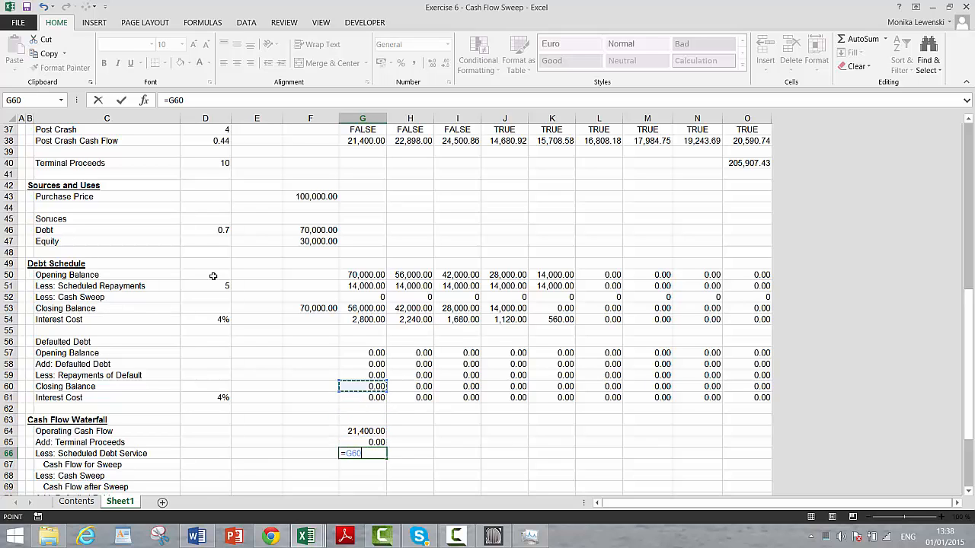
{"action": "key", "text": "Escape"}
Insert a blank row at row 66, above Less: Scheduled Debt Service in the Cash Flow Waterfall
{"action": "key", "text": "Left"}
{"action": "key", "text": "Left"}
{"action": "key", "text": "Left"}
{"action": "key", "text": "Left"}
{"action": "key", "text": "Left"}
{"action": "key", "text": "Left"}
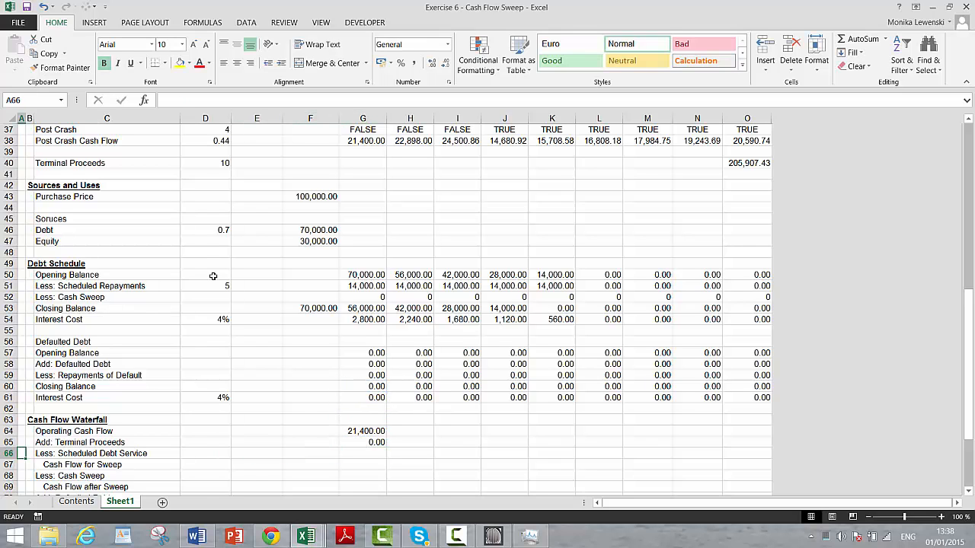
{"action": "key", "text": "shift+space"}
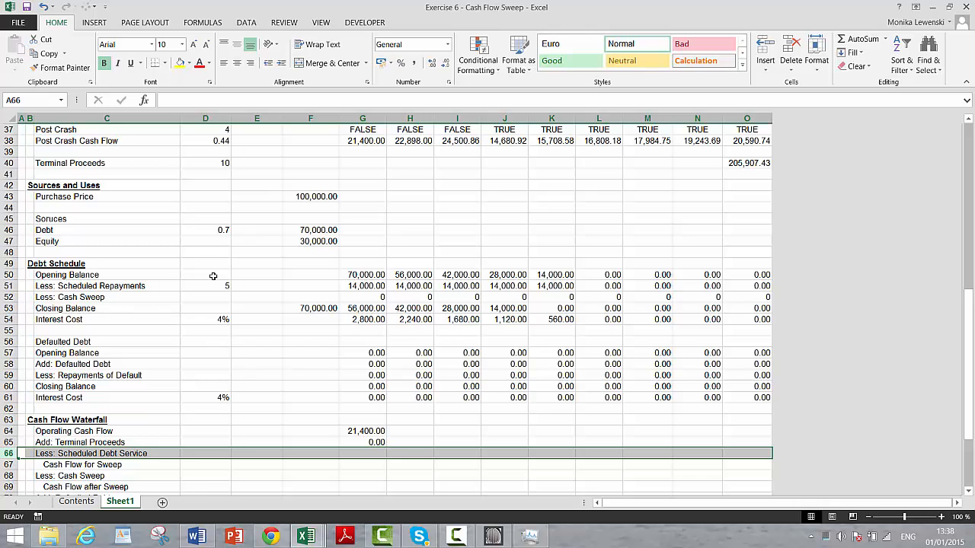
{"action": "key", "text": "ctrl+shift+plus"}
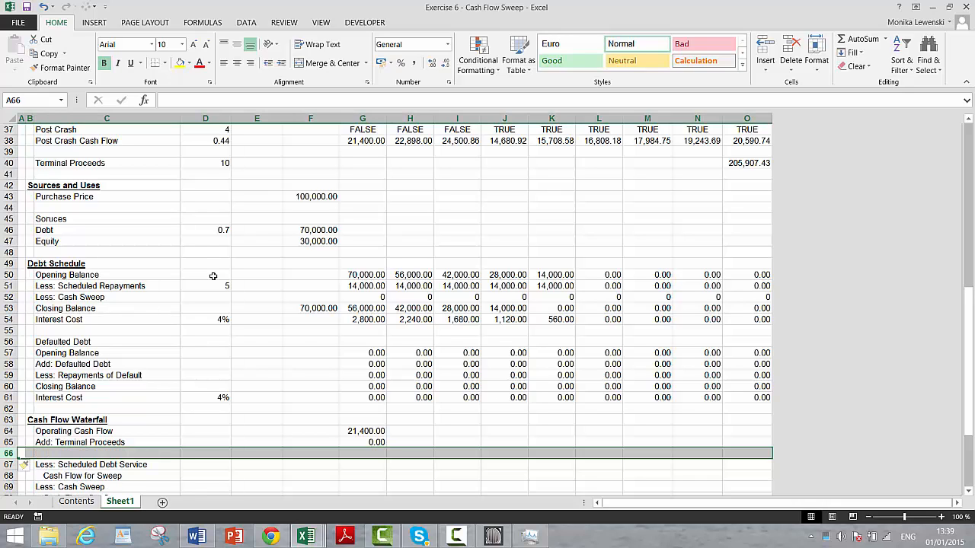
Label C66 as Operating Cash Flow plus terminal
{"action": "key", "text": "Right"}
{"action": "key", "text": "Right"}
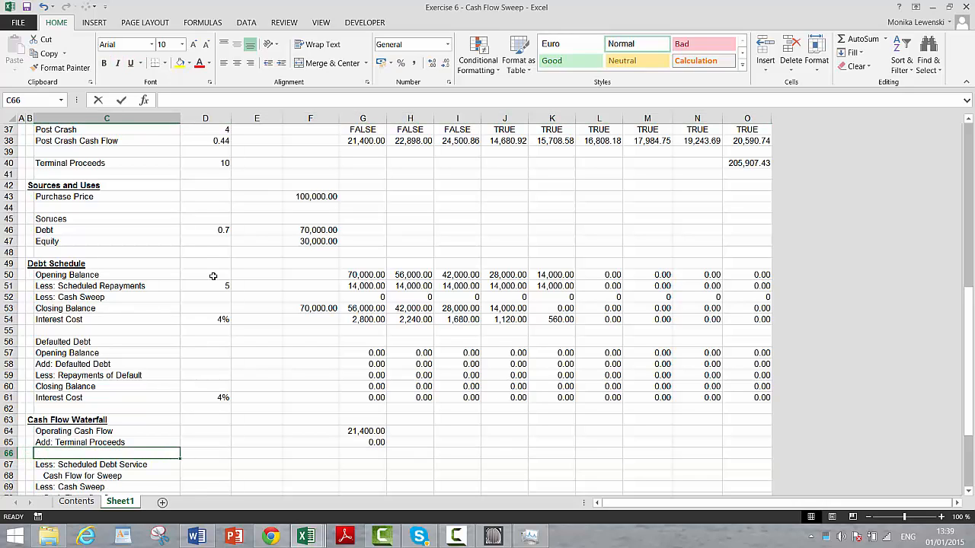
{"action": "type", "text": "oPERAting Cash Flow"}
{"action": "key", "text": "Escape"}
{"action": "type", "text": "Oer"}
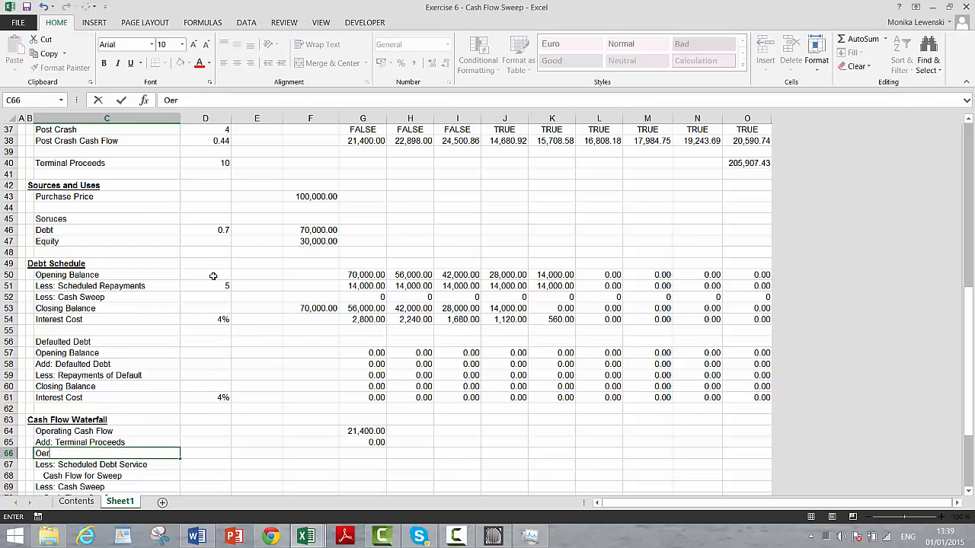
{"action": "type", "text": "perating Cash Flow plus terminal"}
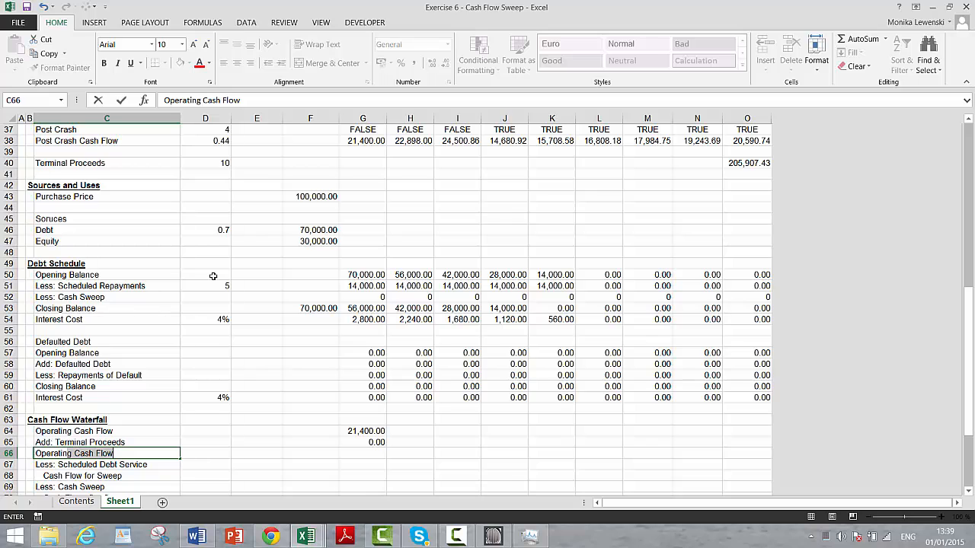
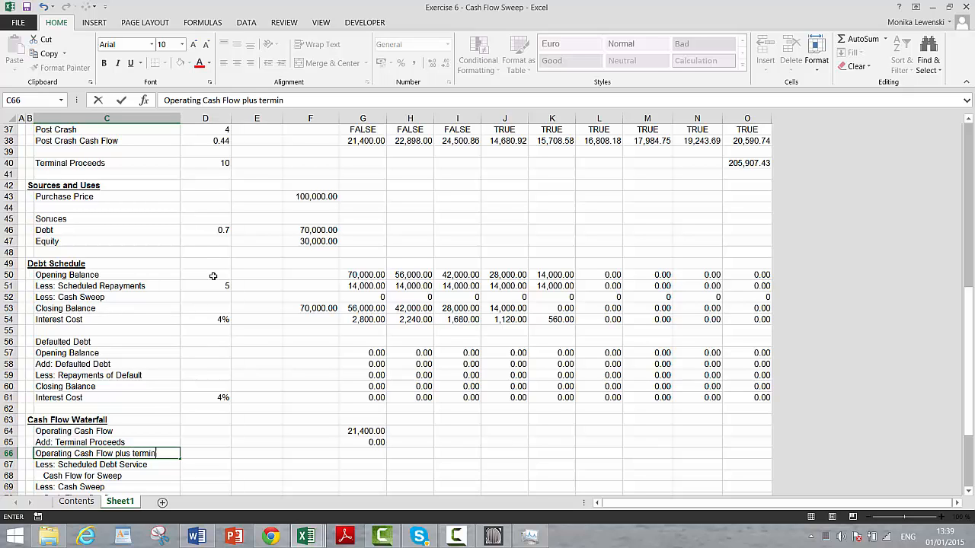
{"action": "key", "text": "Return"}
Indent the Operating Cash Flow plus terminal label in C66 by one level
{"action": "key", "text": "Up"}
{"action": "key", "text": "Right"}
{"action": "key", "text": "Right"}
{"action": "key", "text": "Right"}
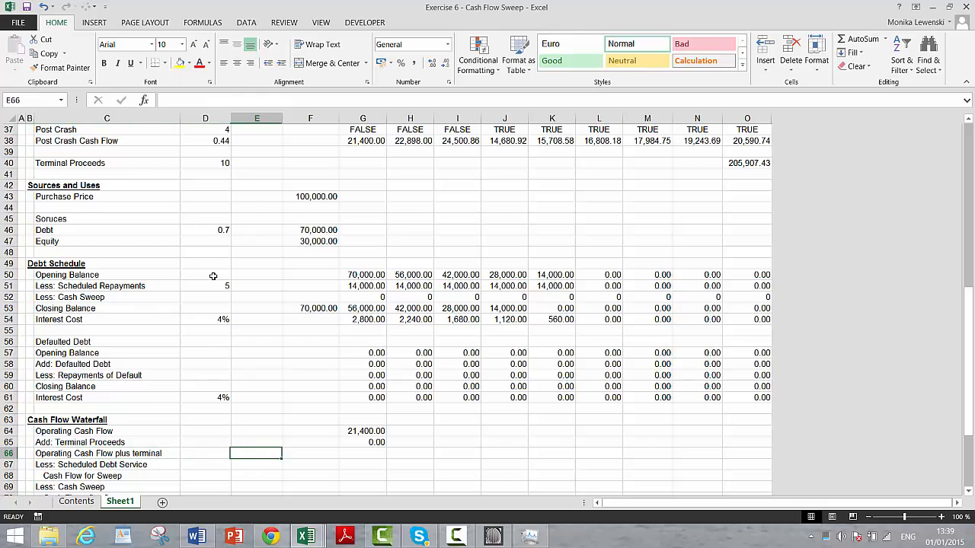
{"action": "key", "text": "Left"}
{"action": "key", "text": "Left"}
{"action": "key", "text": "Left"}
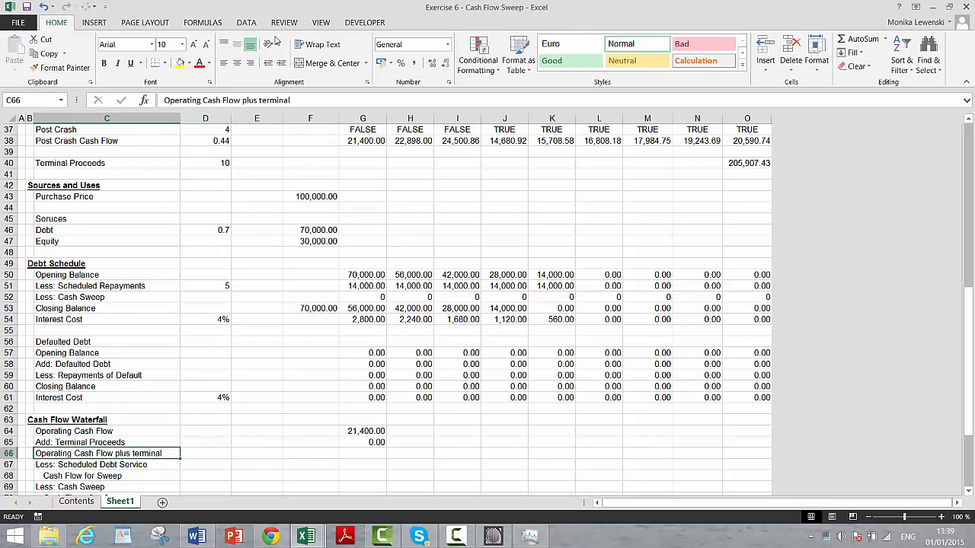
{"action": "left_click", "coordinate": [281, 65]}
Add the Operating Cash Flow in G64 and the Terminal Proceeds in G65 together in G66
{"action": "key", "text": "Right"}
{"action": "key", "text": "Right"}
{"action": "key", "text": "Right"}
{"action": "key", "text": "Right"}
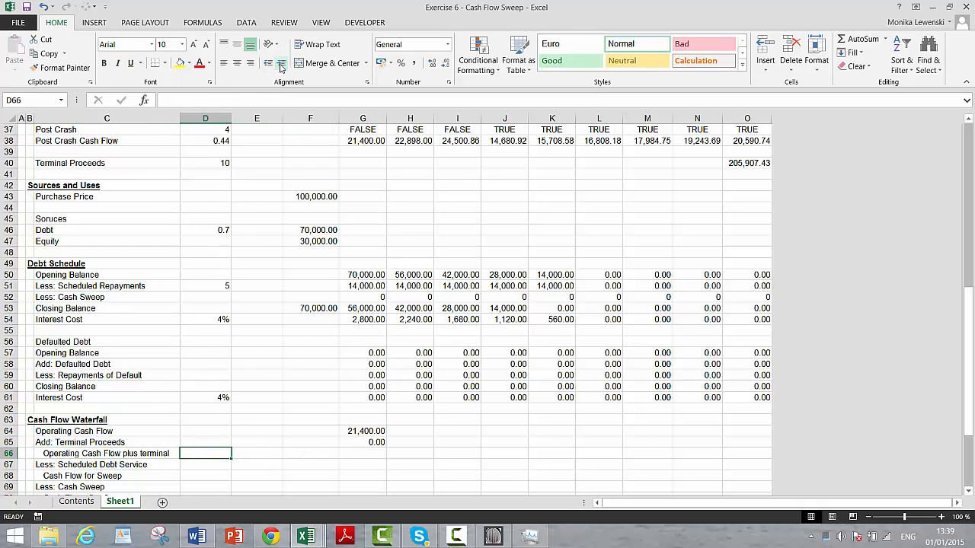
{"action": "type", "text": "="}
{"action": "key", "text": "Up"}
{"action": "key", "text": "Up"}
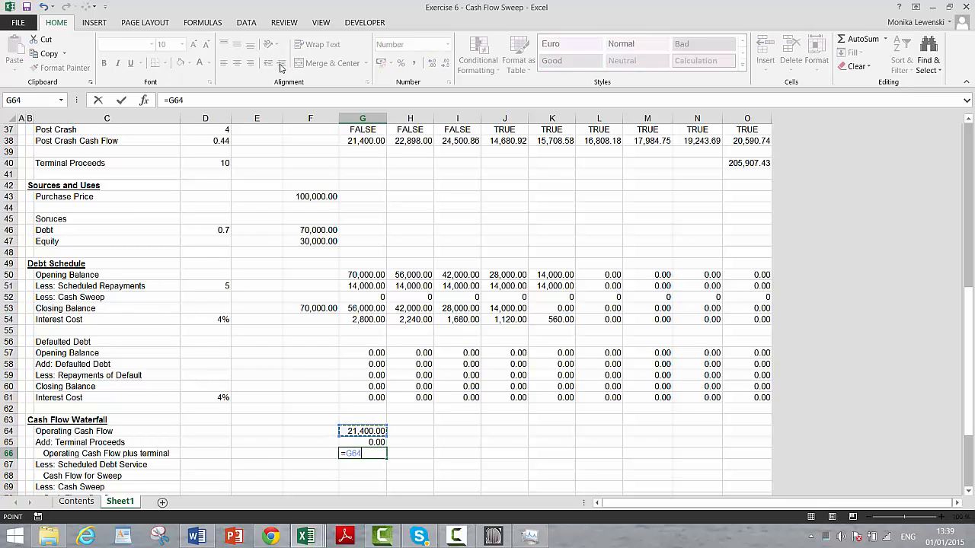
{"action": "type", "text": "+"}
{"action": "key", "text": "Down"}
{"action": "key", "text": "Return"}
Calculate Scheduled Debt Service in G67 as the Scheduled Repayments in G51 plus the Interest Cost in G54
{"action": "type", "text": "="}
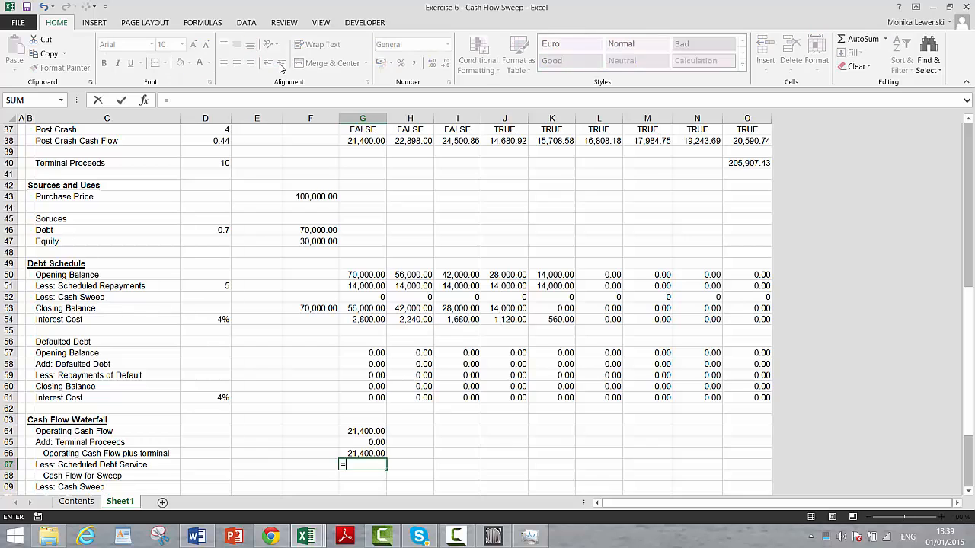
{"action": "key", "text": "Up"}
{"action": "key", "text": "Up"}
{"action": "key", "text": "Up"}
{"action": "key", "text": "Up"}
{"action": "key", "text": "Up"}
{"action": "key", "text": "Up"}
{"action": "key", "text": "Up"}
{"action": "key", "text": "Up"}
{"action": "key", "text": "Up"}
{"action": "key", "text": "Up"}
{"action": "key", "text": "Up"}
{"action": "key", "text": "Up"}
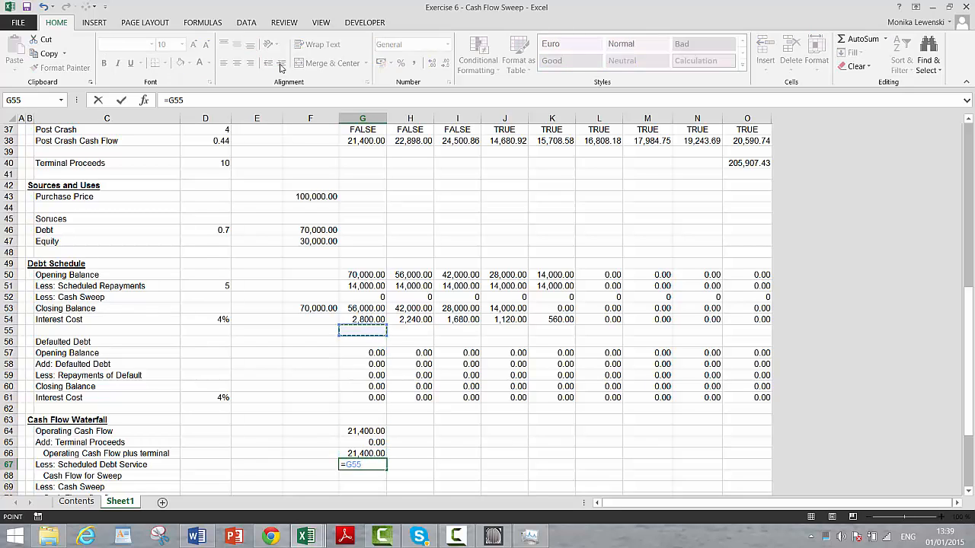
{"action": "key", "text": "Up"}
{"action": "key", "text": "Up"}
{"action": "key", "text": "Up"}
{"action": "key", "text": "Up"}
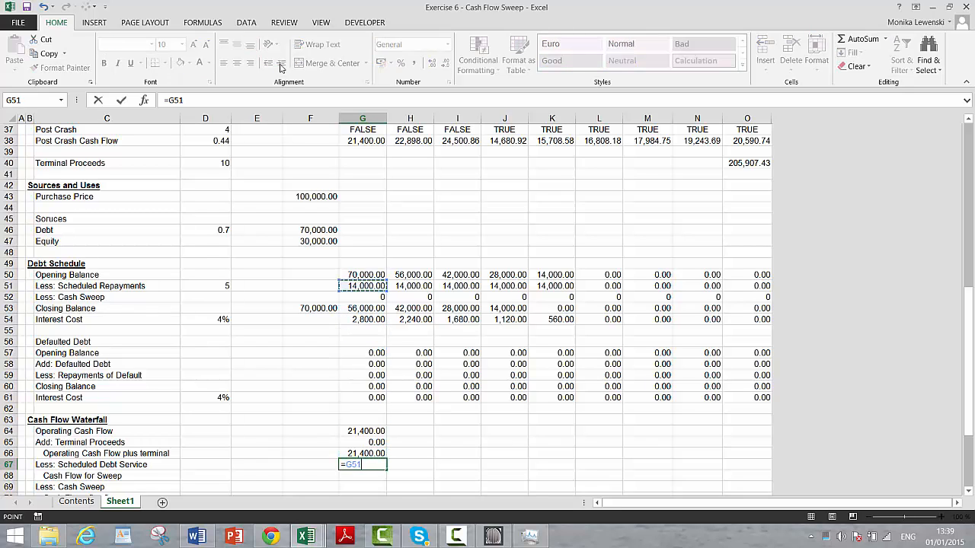
{"action": "type", "text": "+"}
{"action": "key", "text": "Up"}
{"action": "key", "text": "Up"}
{"action": "key", "text": "Up"}
{"action": "key", "text": "Up"}
{"action": "key", "text": "Up"}
{"action": "key", "text": "Up"}
{"action": "key", "text": "Up"}
{"action": "key", "text": "Up"}
{"action": "key", "text": "Up"}
{"action": "key", "text": "Up"}
{"action": "key", "text": "Up"}
{"action": "key", "text": "Up"}
{"action": "key", "text": "Up"}
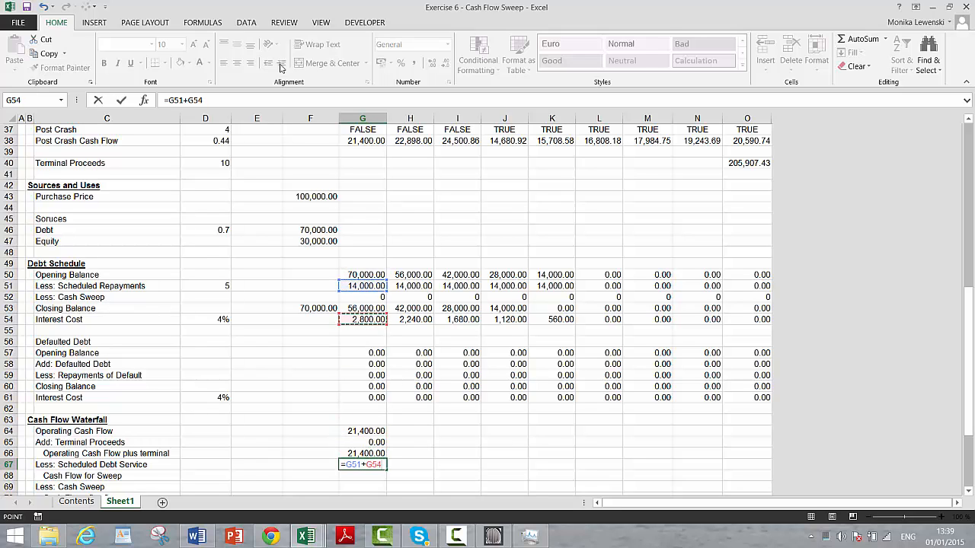
{"action": "key", "text": "Return"}
{"action": "key", "text": "Up"}
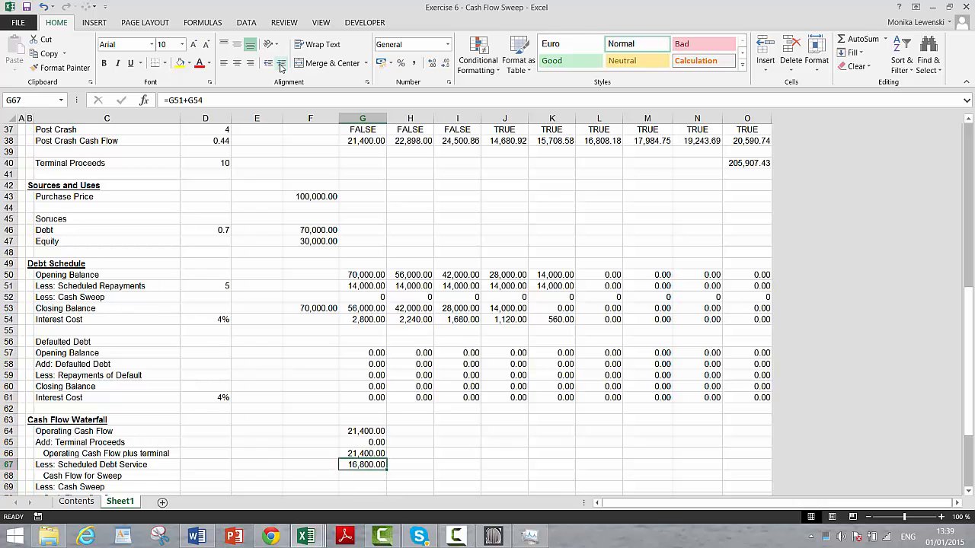
Calculate Cash Flow for Sweep in G68 as G66 minus the Scheduled Debt Service in G67
{"action": "key", "text": "Down"}
{"action": "type", "text": "="}
{"action": "key", "text": "Up"}
{"action": "key", "text": "Up"}
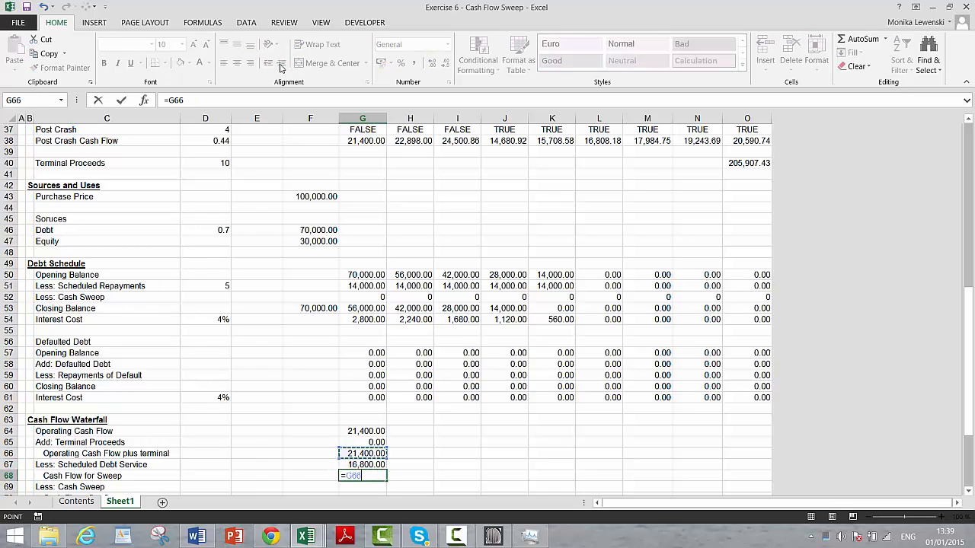
{"action": "type", "text": "-"}
{"action": "key", "text": "Up"}
{"action": "key", "text": "Return"}
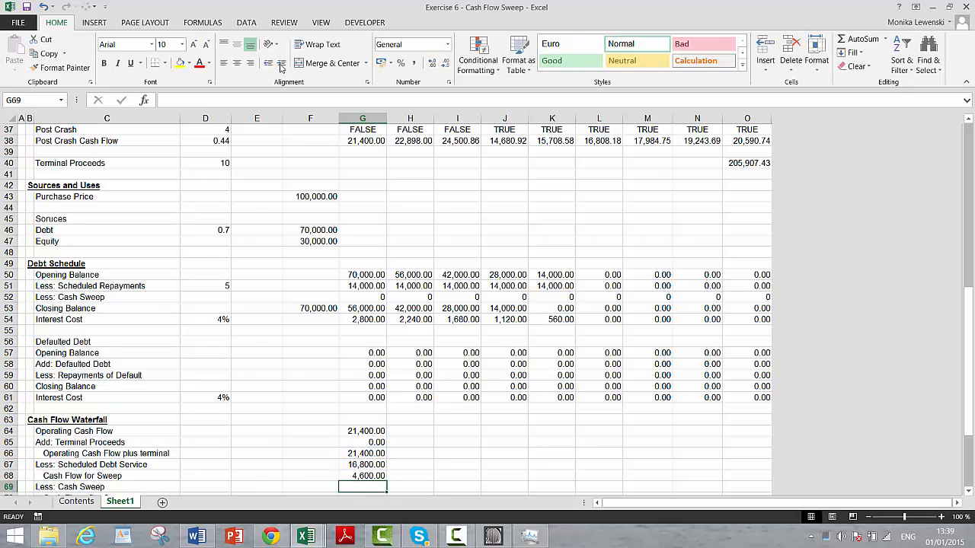
{"action": "key", "text": "Up"}
Calculate Debt to Cash Flow in G78 as the debt Opening Balance G50 divided by Operating Cash Flow G64, formatted to two decimals
{"action": "key", "text": "Down"}
{"action": "key", "text": "Down"}
{"action": "key", "text": "Down"}
{"action": "key", "text": "Down"}
{"action": "key", "text": "Down"}
{"action": "key", "text": "Down"}
{"action": "key", "text": "Down"}
{"action": "key", "text": "Down"}
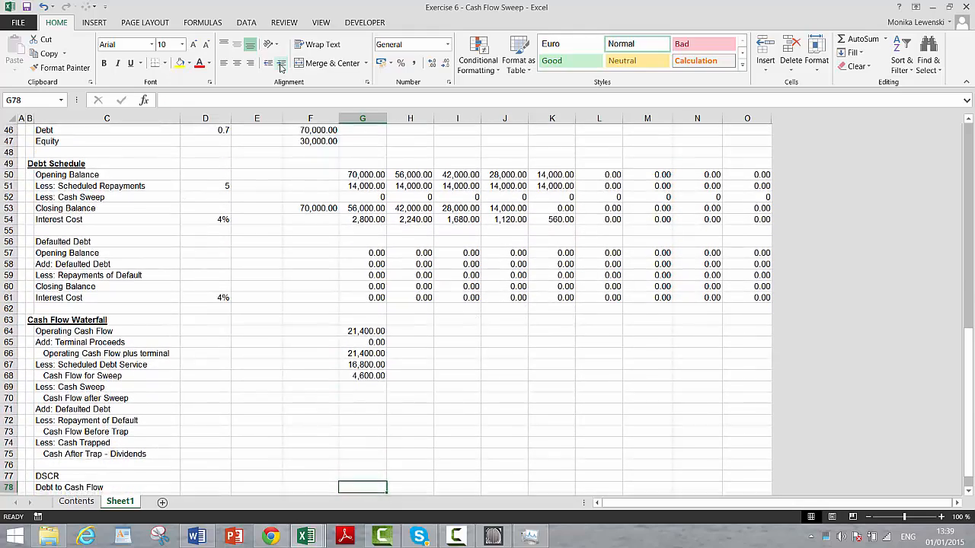
{"action": "key", "text": "Down"}
{"action": "key", "text": "Down"}
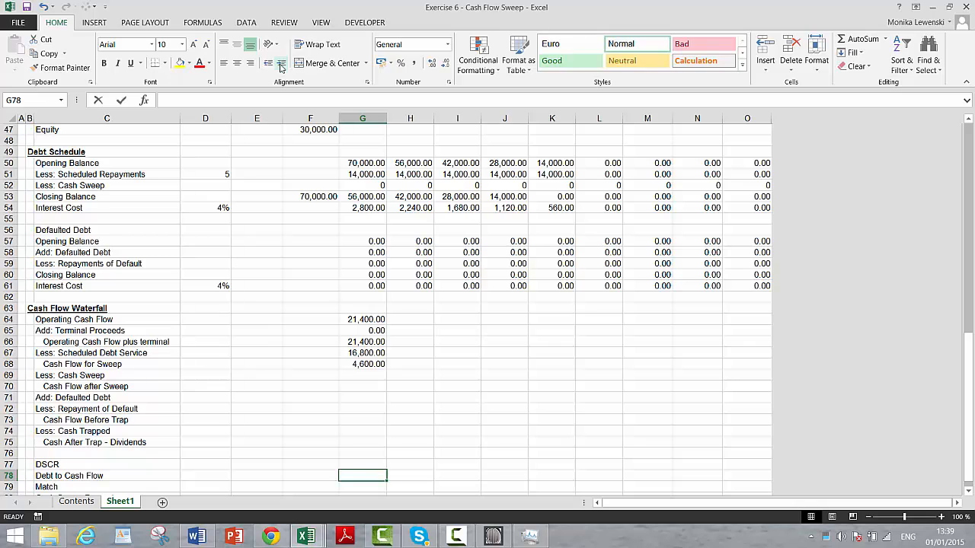
{"action": "type", "text": "="}
{"action": "key", "text": "Up"}
{"action": "key", "text": "Up"}
{"action": "key", "text": "Up"}
{"action": "key", "text": "Up"}
{"action": "key", "text": "Up"}
{"action": "key", "text": "Up"}
{"action": "key", "text": "Up"}
{"action": "key", "text": "Up"}
{"action": "key", "text": "Up"}
{"action": "key", "text": "Up"}
{"action": "key", "text": "Up"}
{"action": "key", "text": "Up"}
{"action": "key", "text": "Up"}
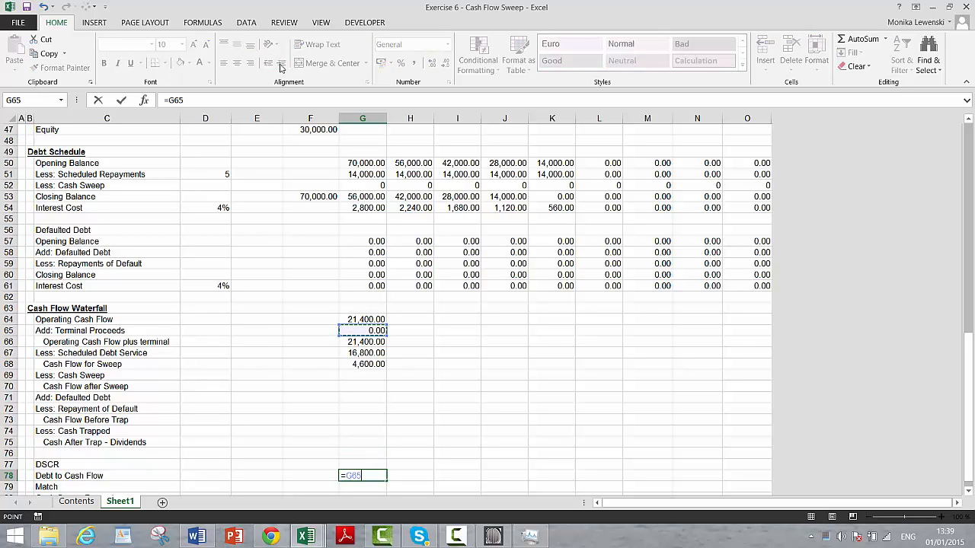
{"action": "key", "text": "Up"}
{"action": "key", "text": "Up"}
{"action": "key", "text": "Up"}
{"action": "key", "text": "Up"}
{"action": "key", "text": "Up"}
{"action": "key", "text": "Up"}
{"action": "key", "text": "Up"}
{"action": "key", "text": "Up"}
{"action": "key", "text": "Up"}
{"action": "key", "text": "Up"}
{"action": "key", "text": "Up"}
{"action": "key", "text": "Up"}
{"action": "key", "text": "Up"}
{"action": "key", "text": "Up"}
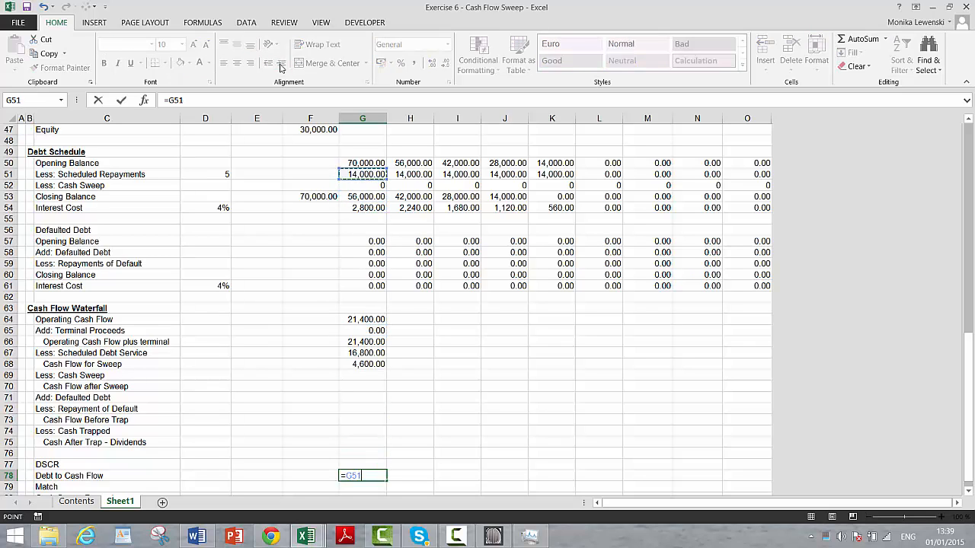
{"action": "key", "text": "Up"}
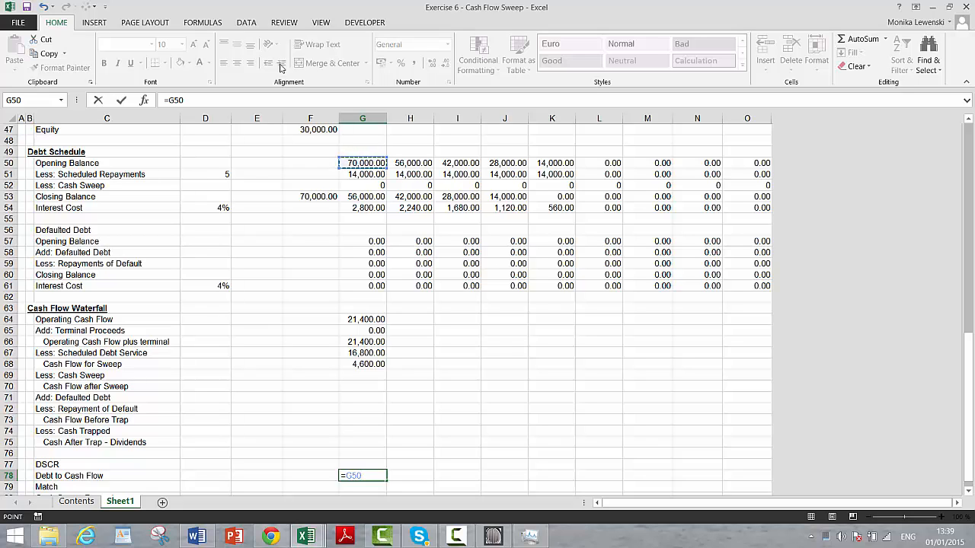
{"action": "type", "text": "/"}
{"action": "key", "text": "Up"}
{"action": "key", "text": "Up"}
{"action": "key", "text": "Up"}
{"action": "key", "text": "Up"}
{"action": "key", "text": "Up"}
{"action": "key", "text": "Up"}
{"action": "key", "text": "Up"}
{"action": "key", "text": "Up"}
{"action": "key", "text": "Up"}
{"action": "key", "text": "Up"}
{"action": "key", "text": "Up"}
{"action": "key", "text": "Up"}
{"action": "key", "text": "Up"}
{"action": "key", "text": "Up"}
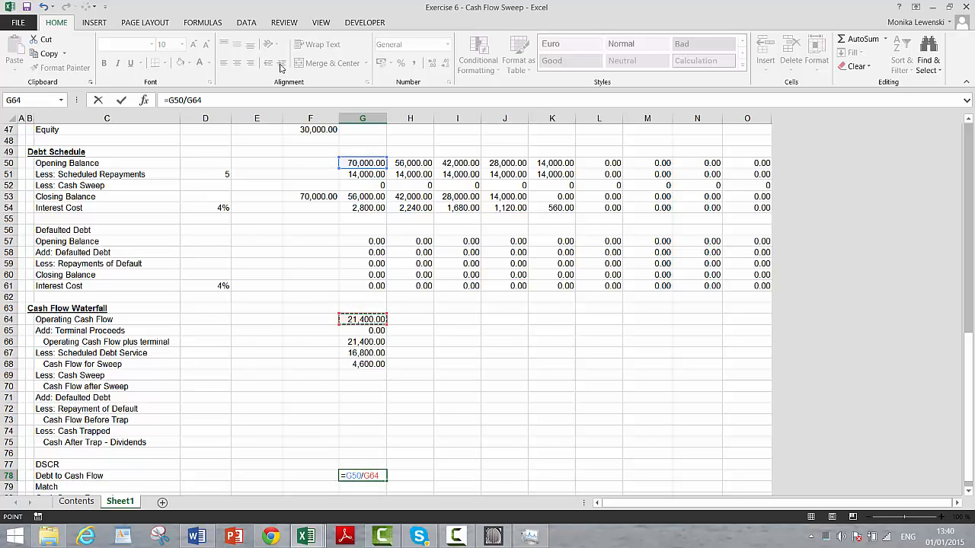
{"action": "key", "text": "ctrl+Return"}
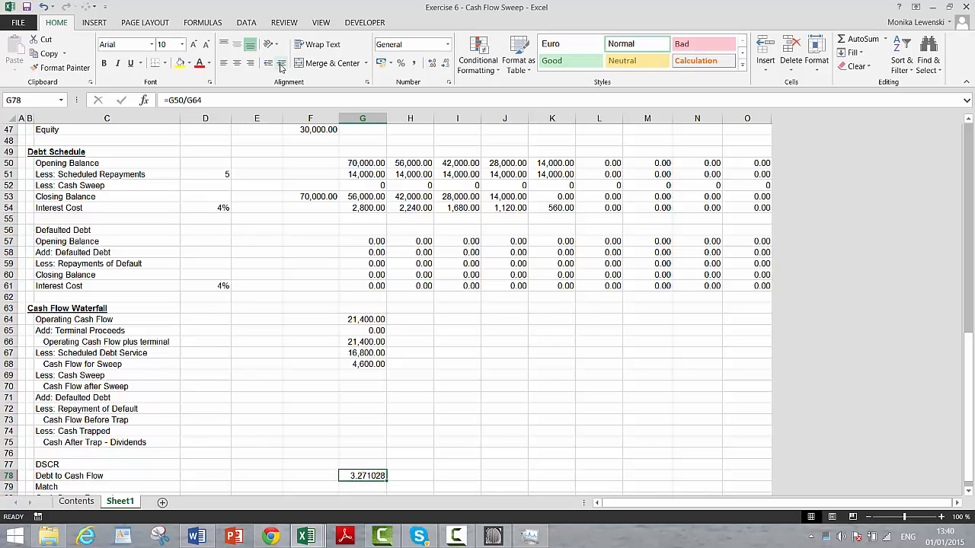
{"action": "key", "text": "ctrl+shift+1"}
Enter a MATCH formula in G79 that looks up G78 in the sweep table's Debt/EBITDA range $D$20:$D$24 with match type 1
{"action": "key", "text": "Down"}
{"action": "key", "text": "Down"}
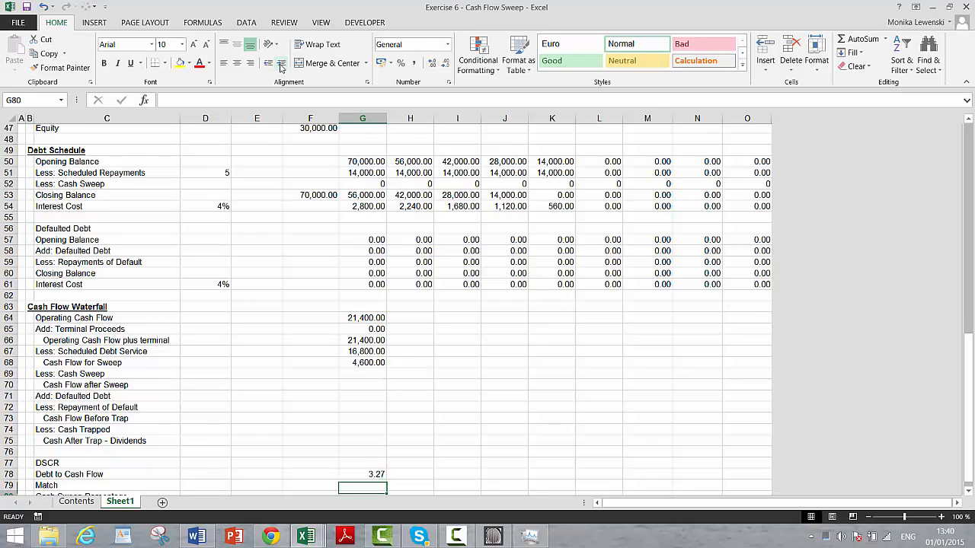
{"action": "key", "text": "Up"}
{"action": "key", "text": "Up"}
{"action": "key", "text": "Up"}
{"action": "key", "text": "Down"}
{"action": "key", "text": "Down"}
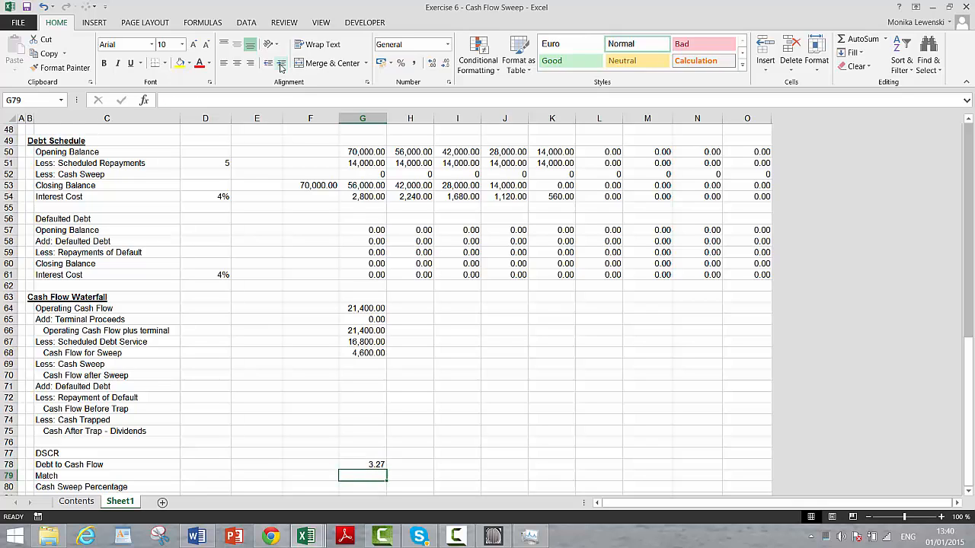
{"action": "type", "text": "="}
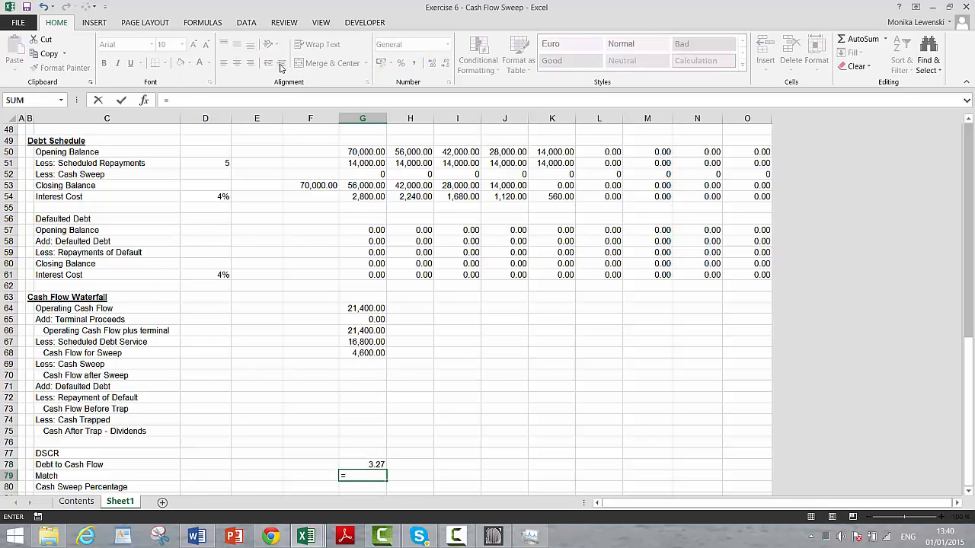
{"action": "type", "text": "mat"}
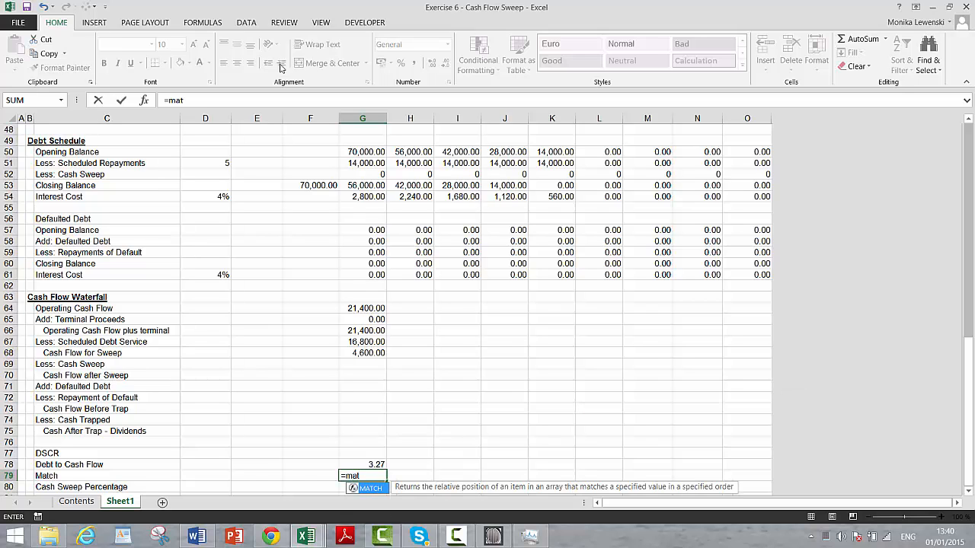
{"action": "key", "text": "Tab"}
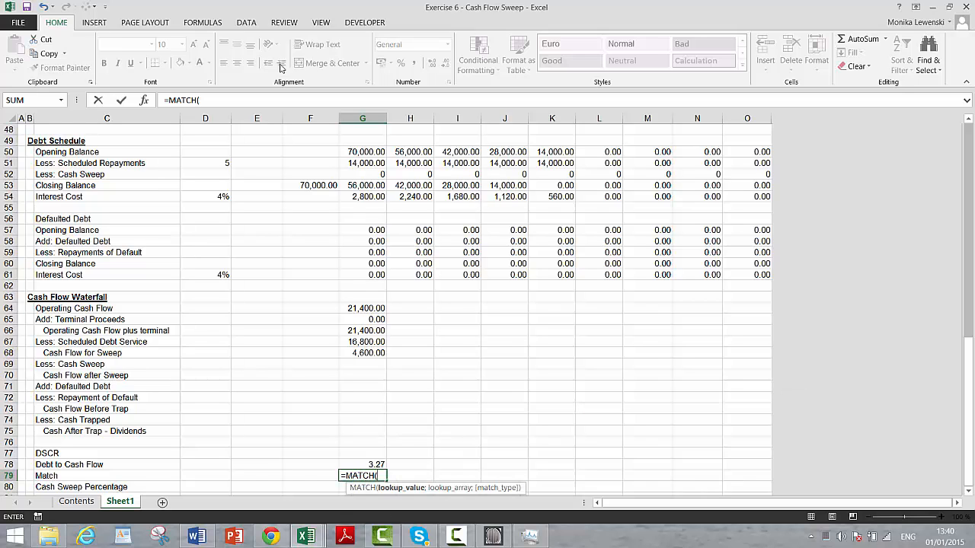
{"action": "key", "text": "Up"}
{"action": "type", "text": ";"}
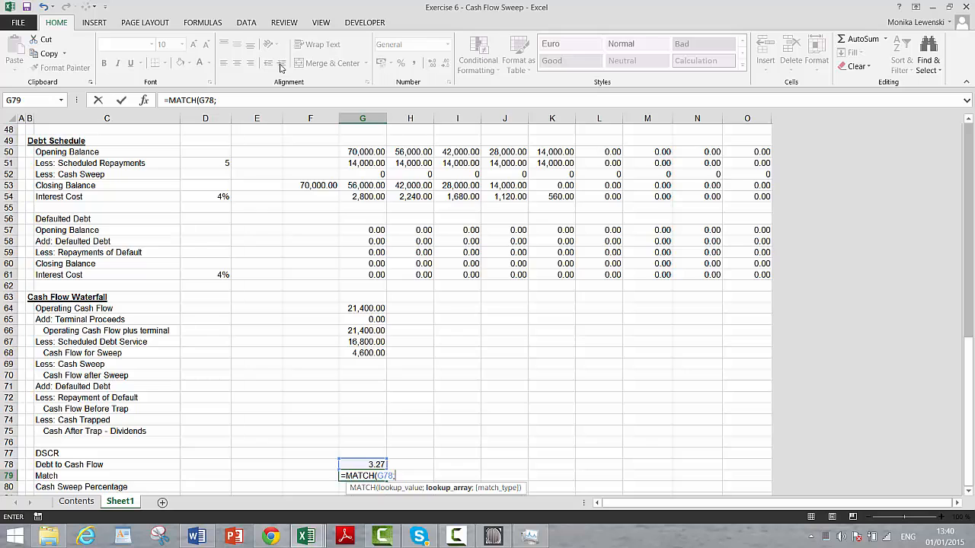
{"action": "key", "text": "Up"}
{"action": "key", "text": "Page_Up"}
{"action": "key", "text": "Up"}
{"action": "key", "text": "Up"}
{"action": "key", "text": "Up"}
{"action": "key", "text": "Up"}
{"action": "key", "text": "Up"}
{"action": "key", "text": "Up"}
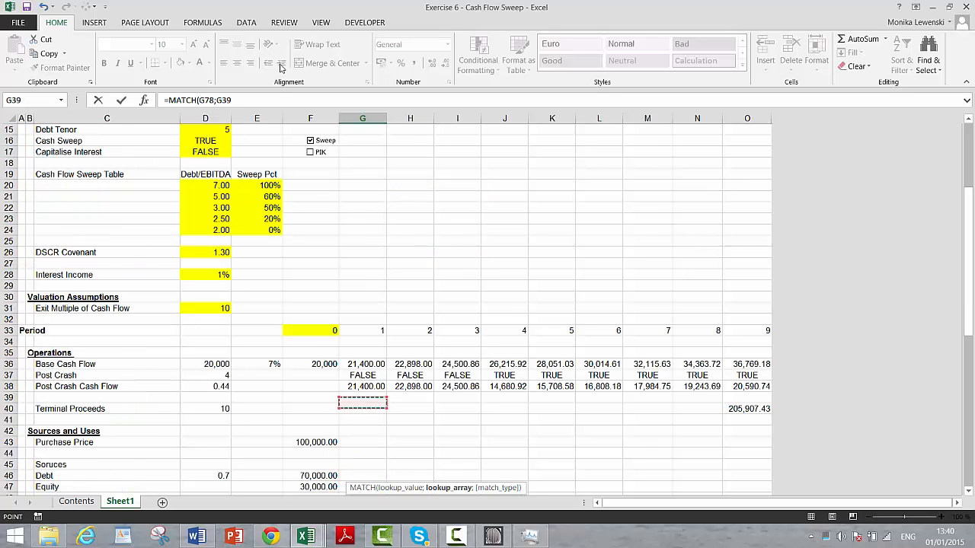
{"action": "key", "text": "Up"}
{"action": "key", "text": "Up"}
{"action": "key", "text": "Up"}
{"action": "key", "text": "Up"}
{"action": "key", "text": "Up"}
{"action": "key", "text": "Up"}
{"action": "key", "text": "Up"}
{"action": "key", "text": "Up"}
{"action": "key", "text": "Up"}
{"action": "key", "text": "Up"}
{"action": "key", "text": "Up"}
{"action": "key", "text": "Up"}
{"action": "key", "text": "Up"}
{"action": "key", "text": "Up"}
{"action": "key", "text": "Up"}
{"action": "key", "text": "Up"}
{"action": "key", "text": "Up"}
{"action": "key", "text": "Left"}
{"action": "key", "text": "Left"}
{"action": "key", "text": "Up"}
{"action": "key", "text": "Left"}
{"action": "key", "text": "Up"}
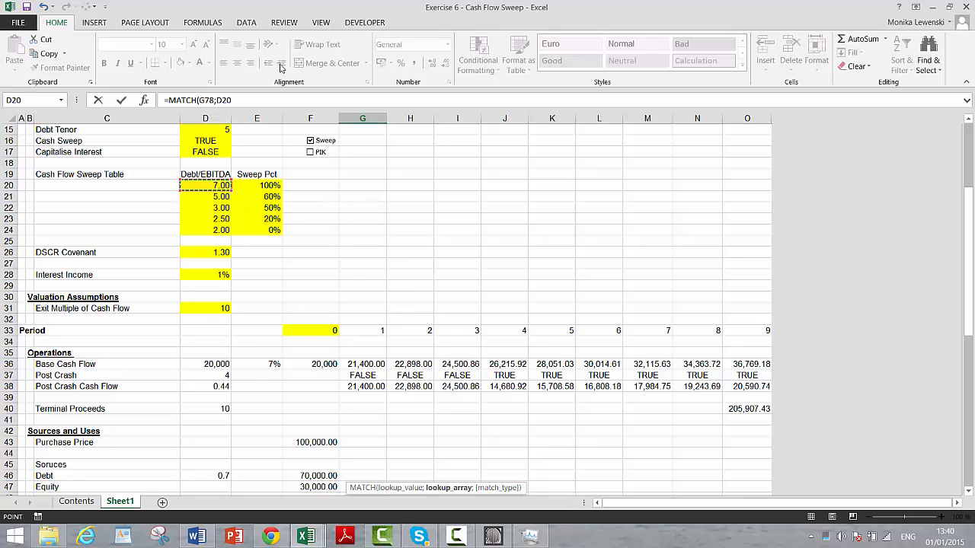
{"action": "key", "text": "shift+Down"}
{"action": "key", "text": "shift+Down"}
{"action": "key", "text": "shift+Down"}
{"action": "key", "text": "shift+Down"}
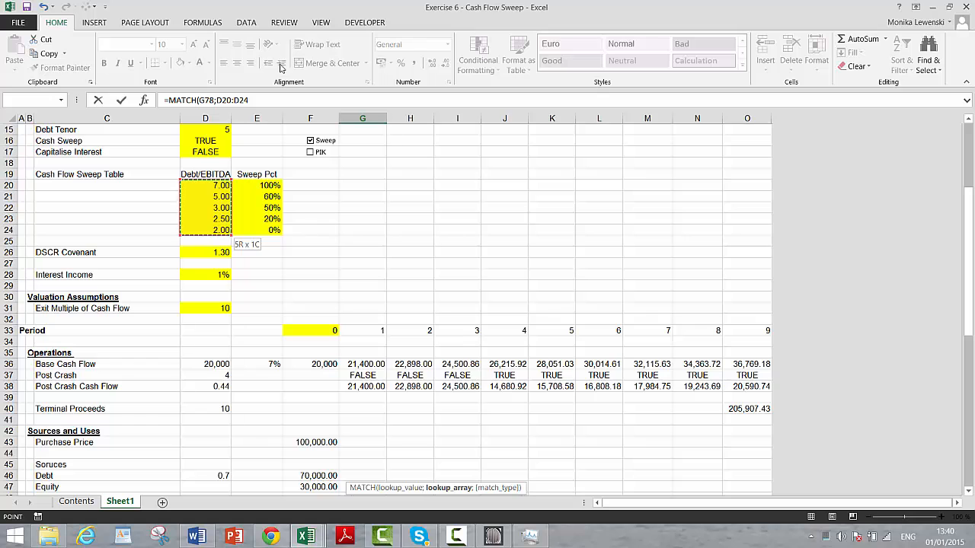
{"action": "key", "text": "F4"}
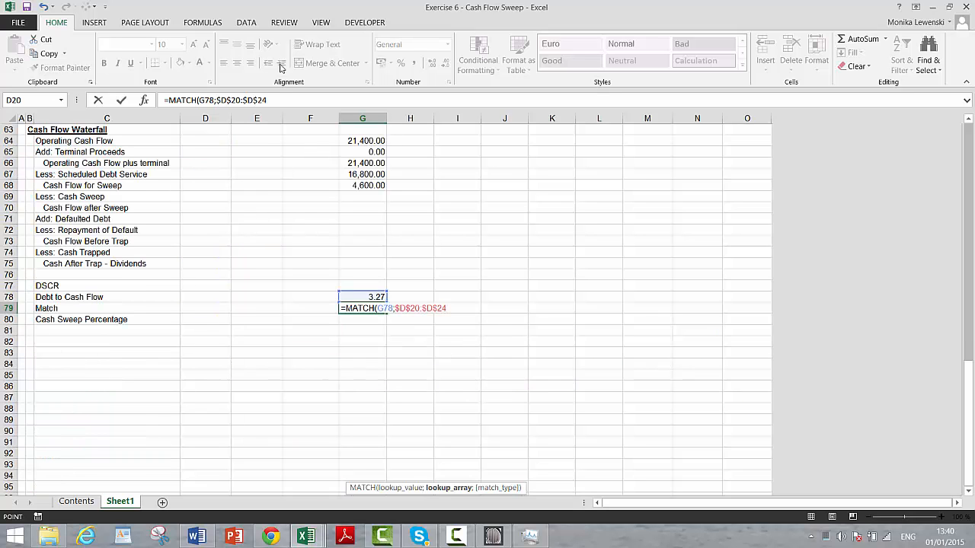
{"action": "type", "text": ";1"}
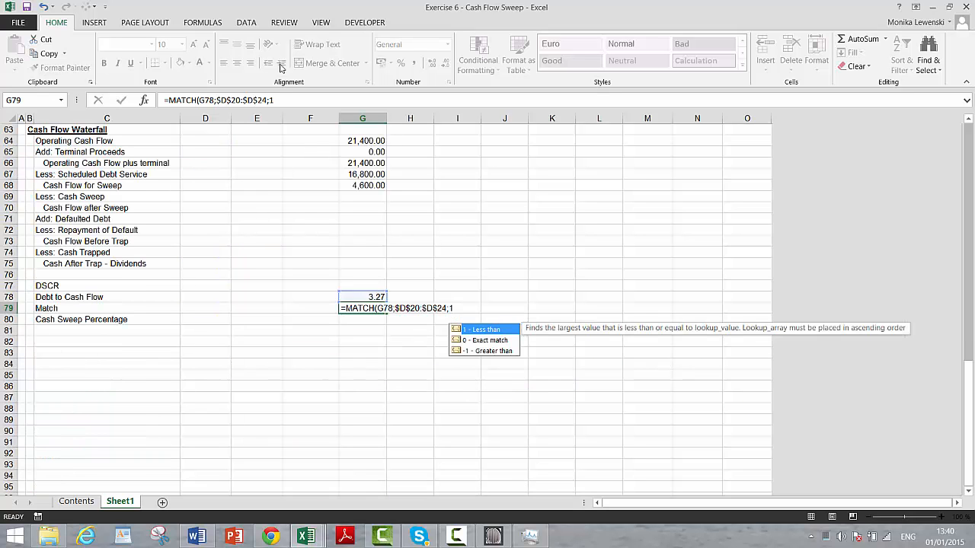
{"action": "key", "text": "Return"}
{"action": "key", "text": "Up"}
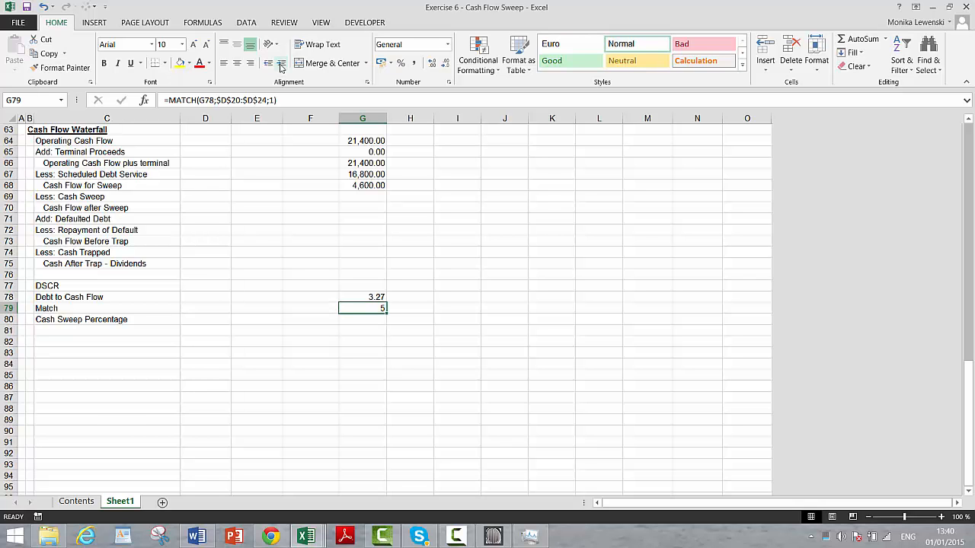
{"action": "key", "text": "Page_Up"}
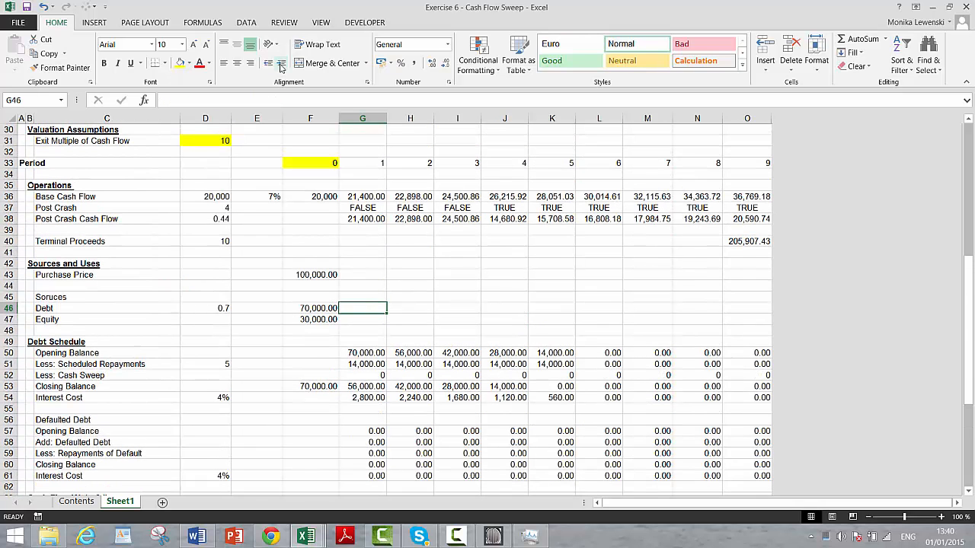
Examine the Debt/EBITDA thresholds in the Cash Flow Sweep Table to see the order in which they are sorted
{"action": "key", "text": "Up"}
{"action": "key", "text": "Up"}
{"action": "key", "text": "Up"}
{"action": "key", "text": "Up"}
{"action": "key", "text": "Up"}
{"action": "key", "text": "Up"}
{"action": "key", "text": "Up"}
{"action": "key", "text": "Up"}
{"action": "key", "text": "Up"}
{"action": "key", "text": "Up"}
{"action": "key", "text": "Up"}
{"action": "key", "text": "Up"}
{"action": "key", "text": "Up"}
{"action": "key", "text": "Up"}
{"action": "key", "text": "Up"}
{"action": "key", "text": "Up"}
{"action": "key", "text": "Up"}
{"action": "key", "text": "Up"}
{"action": "key", "text": "Up"}
{"action": "key", "text": "Up"}
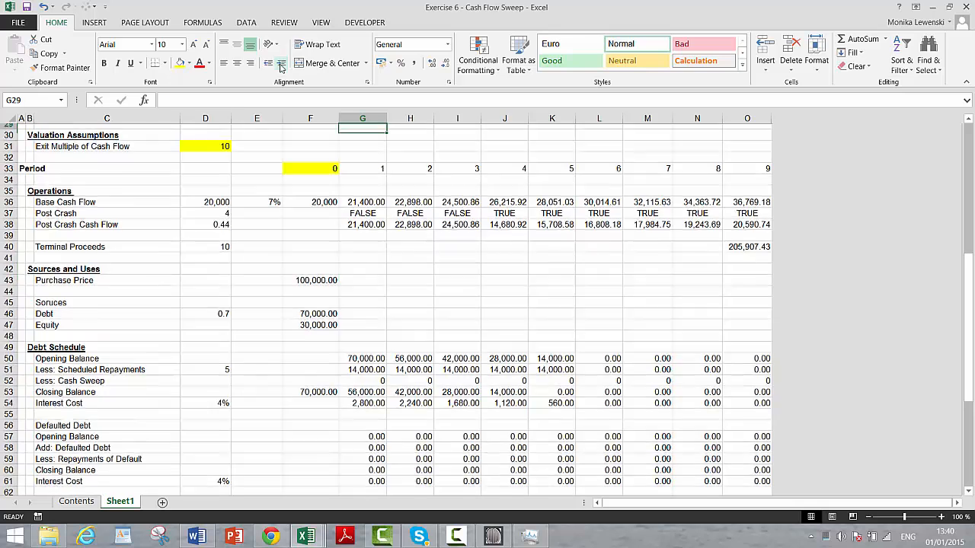
{"action": "key", "text": "Left"}
{"action": "key", "text": "Left"}
{"action": "key", "text": "Down"}
{"action": "key", "text": "Down"}
{"action": "key", "text": "Down"}
{"action": "key", "text": "Down"}
{"action": "key", "text": "Down"}
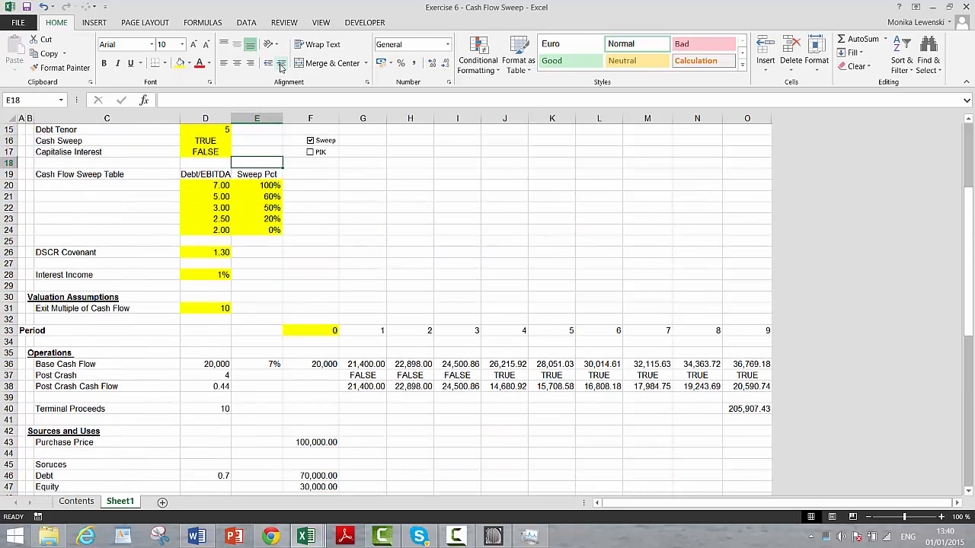
{"action": "key", "text": "Left"}
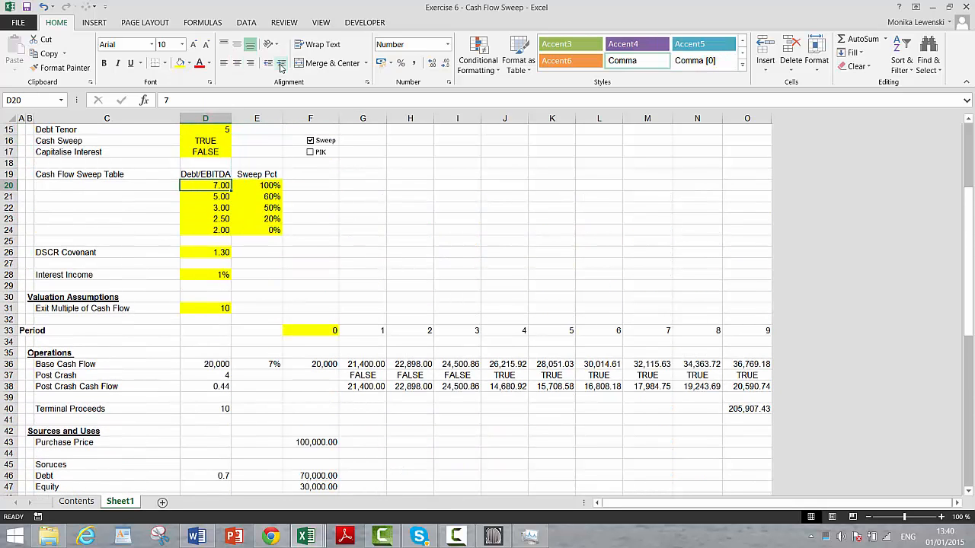
{"action": "key", "text": "Down"}
{"action": "key", "text": "Down"}
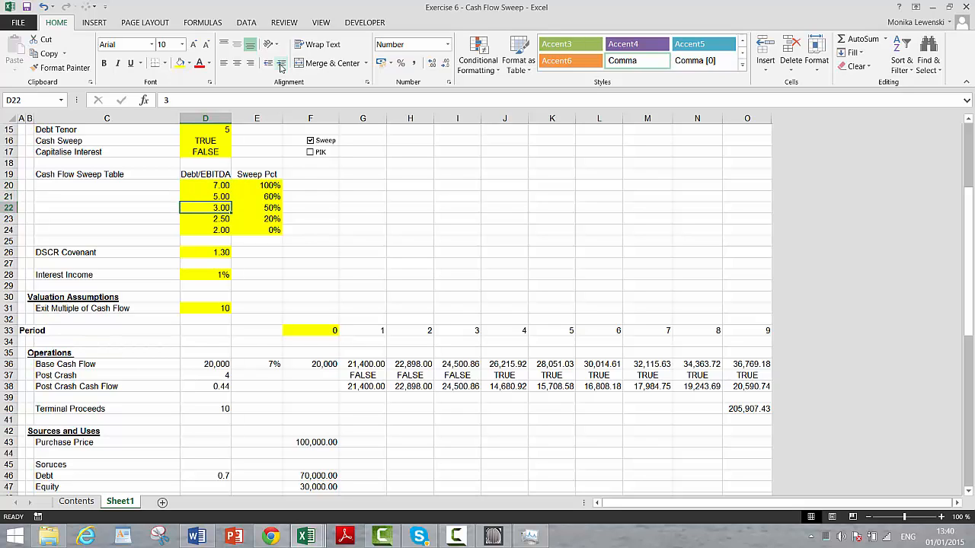
{"action": "key", "text": "Down"}
{"action": "key", "text": "Down"}
{"action": "key", "text": "Up"}
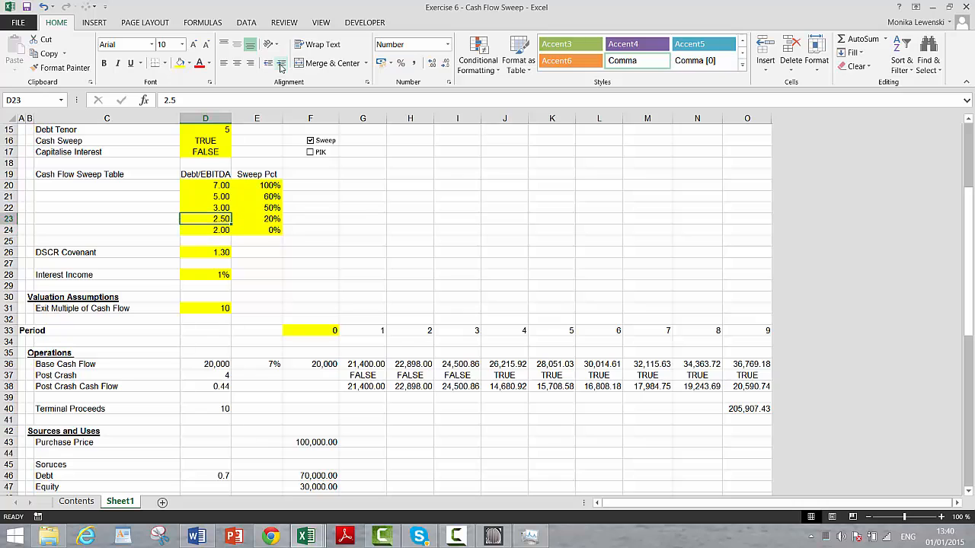
{"action": "key", "text": "ctrl+Up"}
{"action": "key", "text": "Down"}
{"action": "key", "text": "Down"}
{"action": "key", "text": "ctrl+Down"}
{"action": "key", "text": "ctrl+Down"}
{"action": "key", "text": "ctrl+Down"}
{"action": "key", "text": "ctrl+Down"}
{"action": "key", "text": "ctrl+Down"}
{"action": "key", "text": "ctrl+Down"}
{"action": "key", "text": "ctrl+Down"}
{"action": "key", "text": "ctrl+Down"}
{"action": "key", "text": "ctrl+Down"}
{"action": "key", "text": "ctrl+Down"}
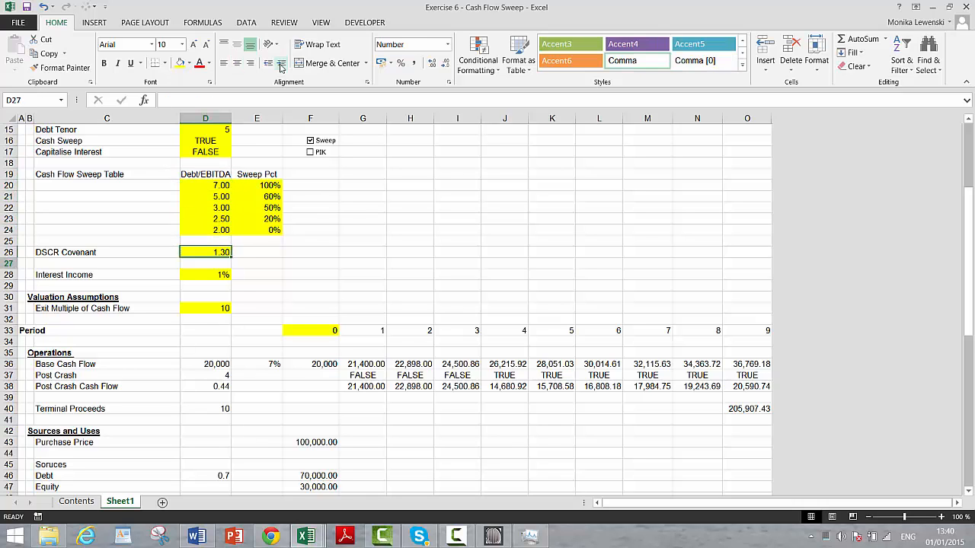
{"action": "key", "text": "Down"}
{"action": "key", "text": "Down"}
{"action": "key", "text": "Down"}
{"action": "key", "text": "Down"}
{"action": "key", "text": "Down"}
{"action": "key", "text": "Down"}
{"action": "key", "text": "Down"}
{"action": "key", "text": "Down"}
{"action": "key", "text": "Down"}
{"action": "key", "text": "Down"}
{"action": "key", "text": "Down"}
{"action": "key", "text": "Down"}
{"action": "key", "text": "Down"}
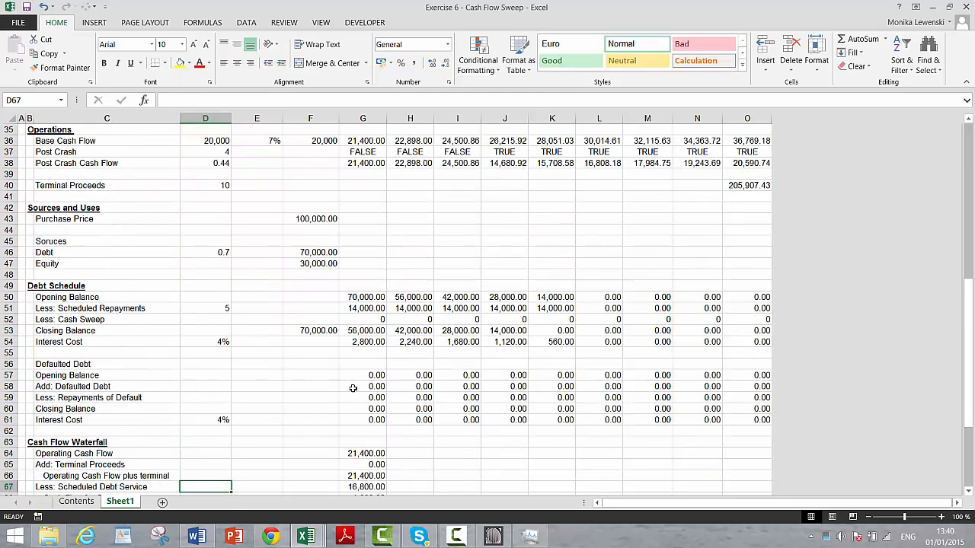
{"action": "left_click", "coordinate": [456, 536]}
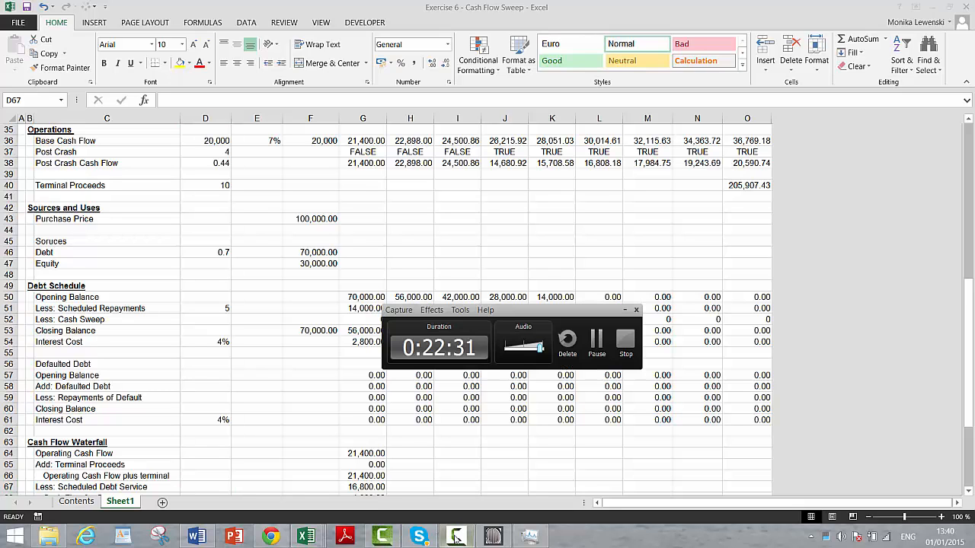
{"action": "left_click", "coordinate": [597, 339]}
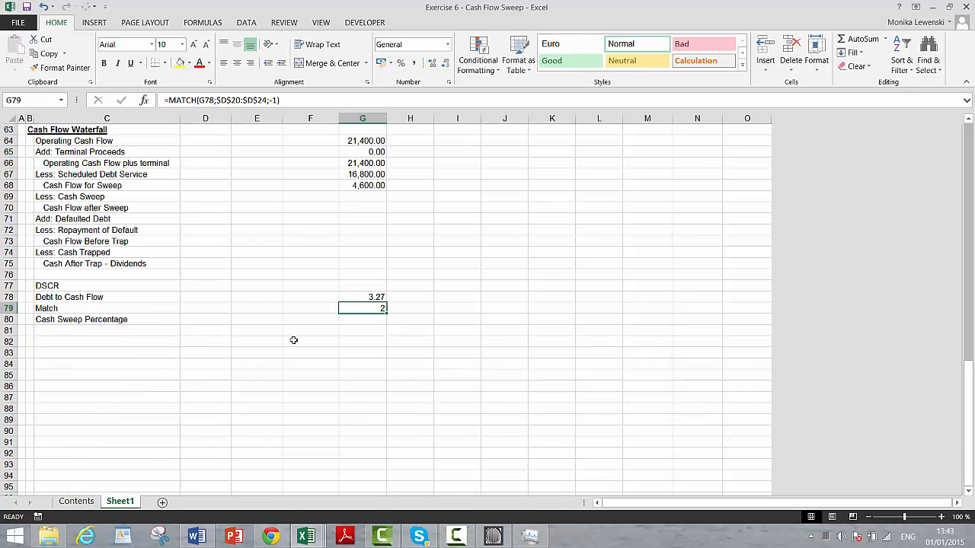
Re-enter the MATCH formula in G79 to look up G78 in the Debt/EBITDA range $D$20:$D$24 with match type -1
{"action": "key", "text": "Up"}
{"action": "key", "text": "Up"}
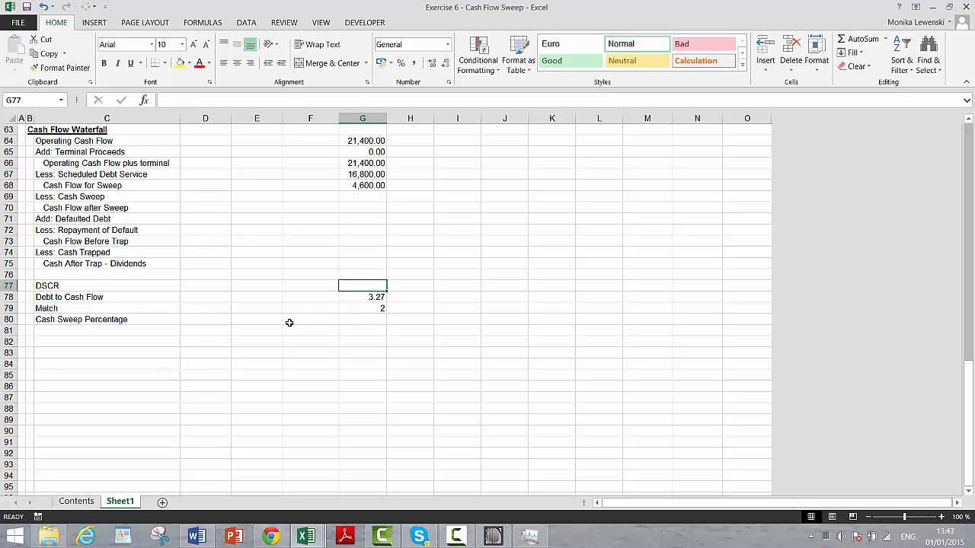
{"action": "key", "text": "Down"}
{"action": "key", "text": "Down"}
{"action": "type", "text": "=mat"}
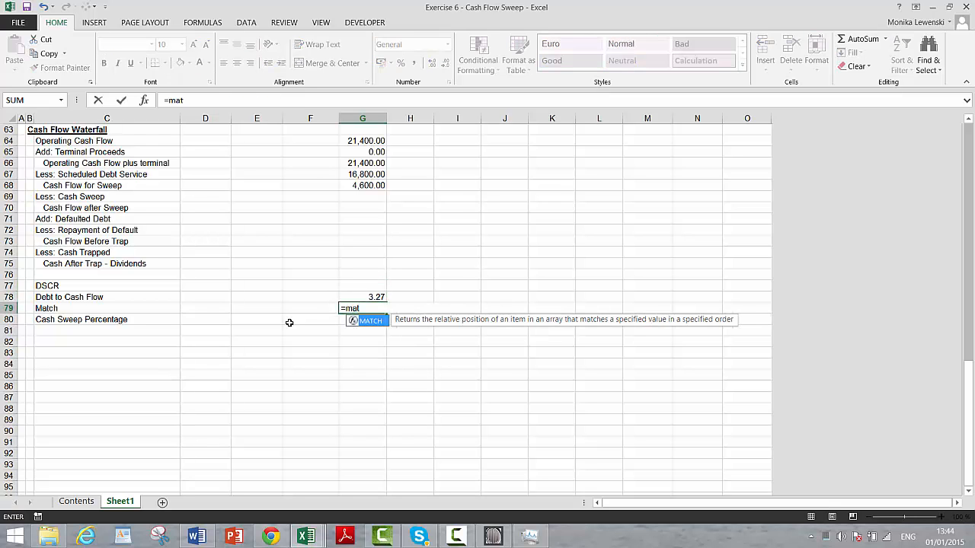
{"action": "key", "text": "Tab"}
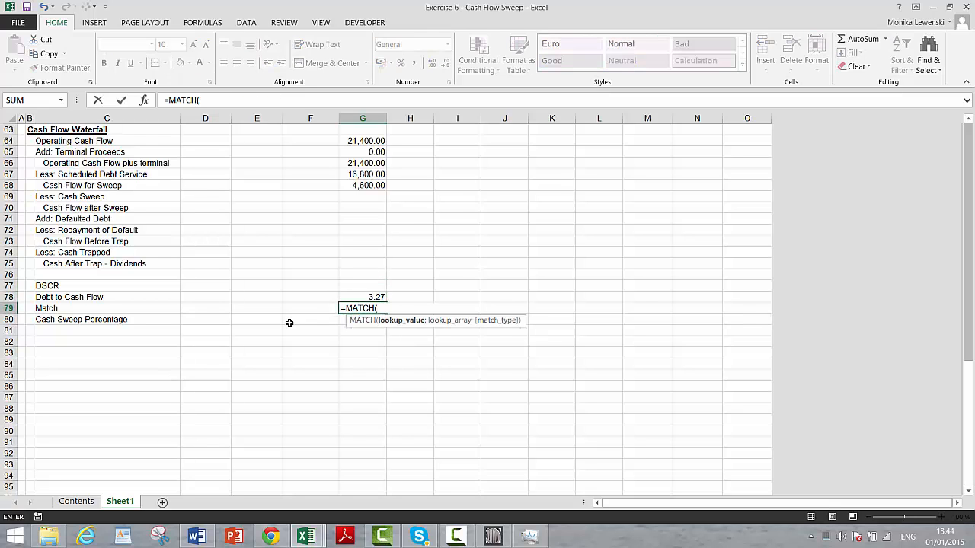
{"action": "key", "text": "Up"}
{"action": "key", "text": "Up"}
{"action": "key", "text": "Up"}
{"action": "key", "text": "Up"}
{"action": "key", "text": "Up"}
{"action": "key", "text": "Up"}
{"action": "key", "text": "Up"}
{"action": "key", "text": "Up"}
{"action": "key", "text": "Up"}
{"action": "key", "text": "Up"}
{"action": "key", "text": "Up"}
{"action": "key", "text": "Up"}
{"action": "key", "text": "Up"}
{"action": "key", "text": "Up"}
{"action": "key", "text": "Up"}
{"action": "key", "text": "Up"}
{"action": "key", "text": "Up"}
{"action": "key", "text": "Up"}
{"action": "key", "text": "Up"}
{"action": "key", "text": "Up"}
{"action": "key", "text": "Up"}
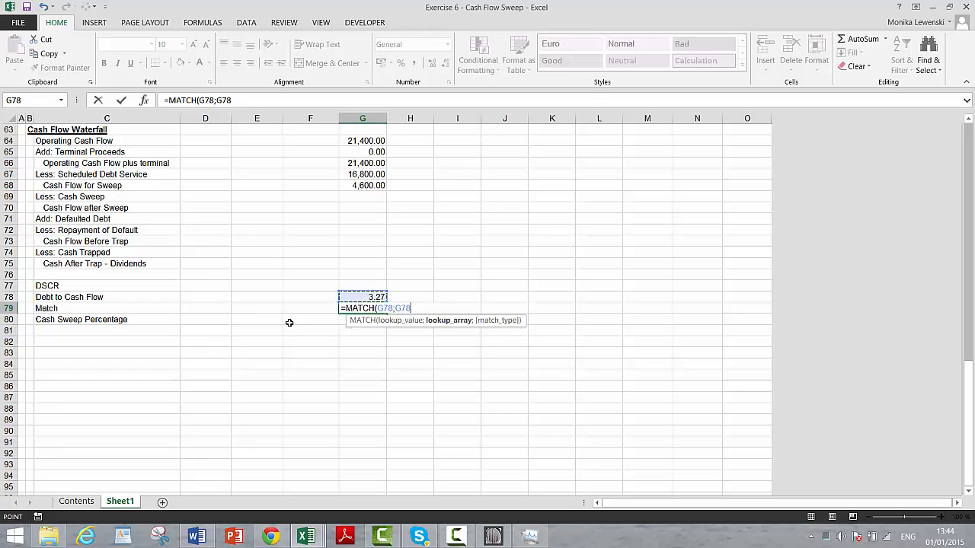
{"action": "key", "text": "Up"}
{"action": "key", "text": "Up"}
{"action": "key", "text": "Up"}
{"action": "key", "text": "Up"}
{"action": "key", "text": "Up"}
{"action": "key", "text": "Up"}
{"action": "key", "text": "Up"}
{"action": "key", "text": "Up"}
{"action": "key", "text": "Up"}
{"action": "key", "text": "Up"}
{"action": "key", "text": "Up"}
{"action": "key", "text": "Up"}
{"action": "key", "text": "Up"}
{"action": "key", "text": "Up"}
{"action": "key", "text": "Up"}
{"action": "key", "text": "Up"}
{"action": "key", "text": "Up"}
{"action": "key", "text": "Up"}
{"action": "key", "text": "Up"}
{"action": "key", "text": "Up"}
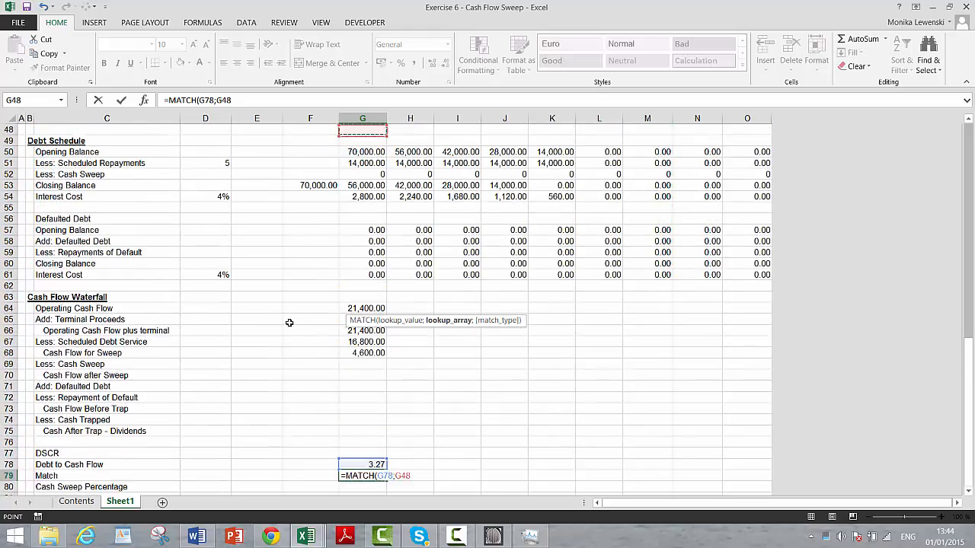
{"action": "key", "text": "Up"}
{"action": "key", "text": "Up"}
{"action": "key", "text": "Up"}
{"action": "key", "text": "Up"}
{"action": "key", "text": "Up"}
{"action": "key", "text": "Up"}
{"action": "key", "text": "Up"}
{"action": "key", "text": "Left"}
{"action": "key", "text": "Left"}
{"action": "key", "text": "Left"}
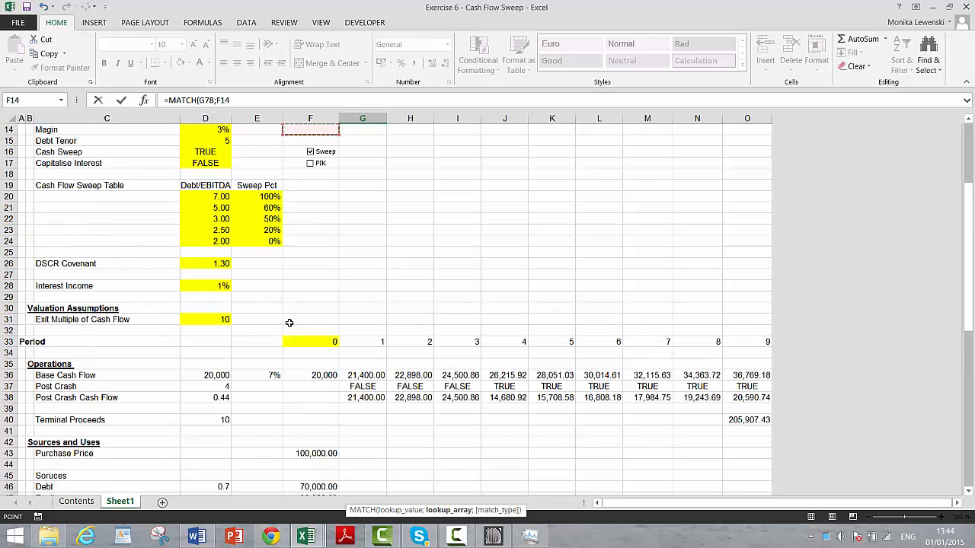
{"action": "key", "text": "Down"}
{"action": "key", "text": "Down"}
{"action": "key", "text": "Down"}
{"action": "key", "text": "Down"}
{"action": "key", "text": "Down"}
{"action": "key", "text": "Down"}
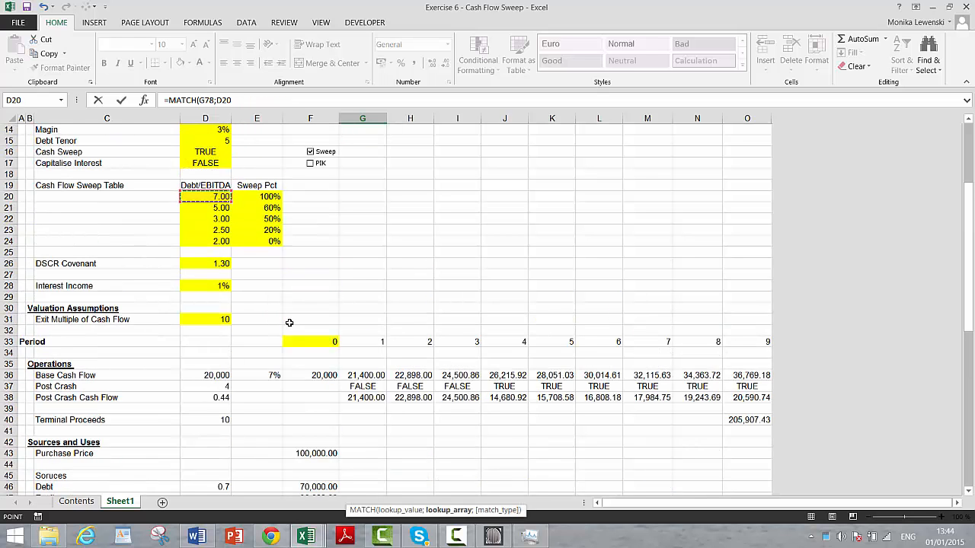
{"action": "key", "text": "shift+Down"}
{"action": "key", "text": "shift+Down"}
{"action": "key", "text": "shift+Down"}
{"action": "key", "text": "shift+Down"}
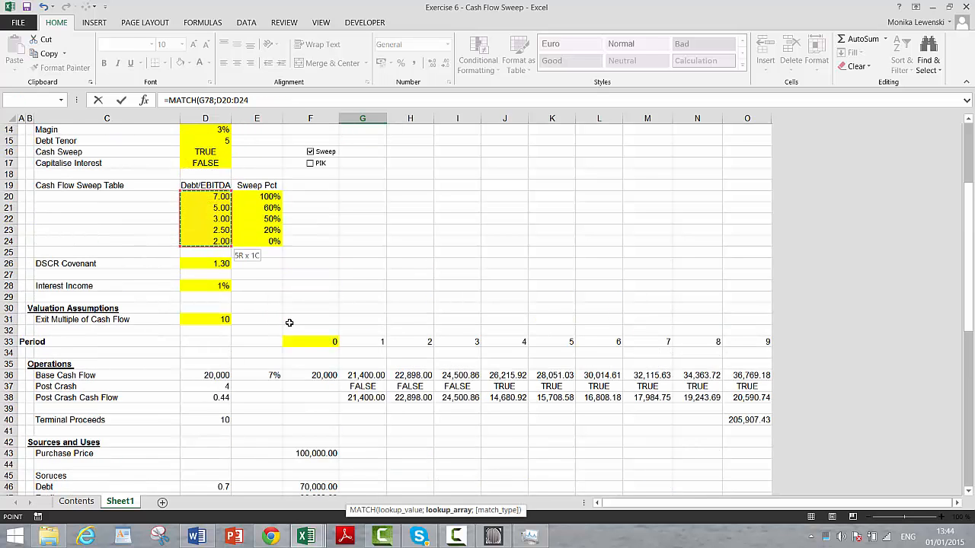
{"action": "key", "text": "F4"}
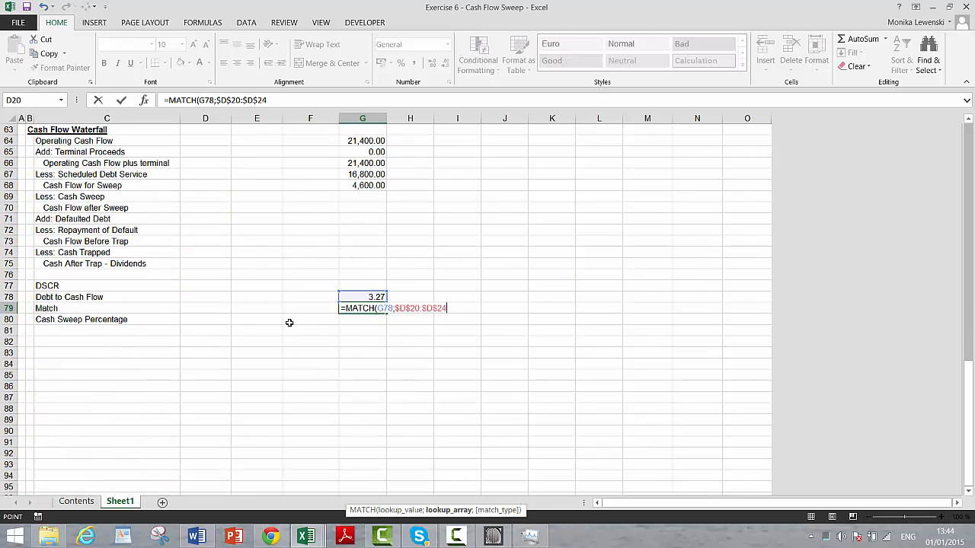
{"action": "type", "text": ";"}
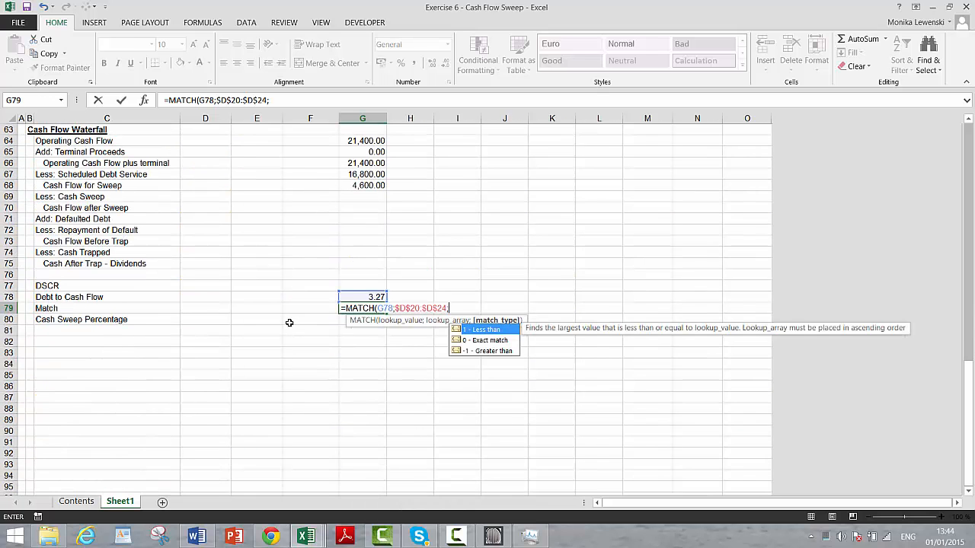
{"action": "type", "text": "-1"}
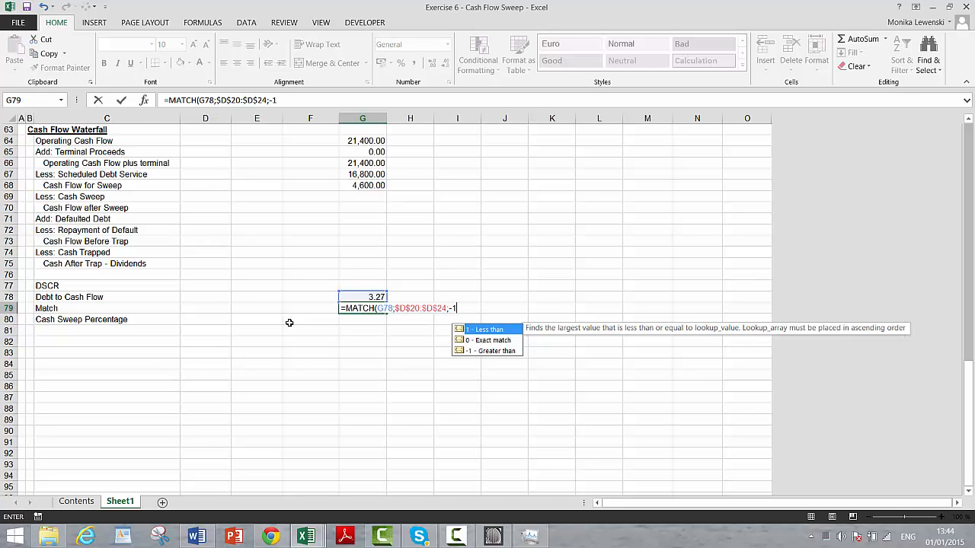
{"action": "key", "text": "Return"}
Compare the Debt/EBITDA thresholds with their Sweep Pct values in the Cash Flow Sweep Table to check the position matched for G78
{"action": "key", "text": "Up"}
{"action": "key", "text": "Up"}
{"action": "key", "text": "Up"}
{"action": "key", "text": "Up"}
{"action": "key", "text": "Up"}
{"action": "key", "text": "Up"}
{"action": "key", "text": "Up"}
{"action": "key", "text": "Up"}
{"action": "key", "text": "Up"}
{"action": "key", "text": "Up"}
{"action": "key", "text": "Up"}
{"action": "key", "text": "Up"}
{"action": "key", "text": "Up"}
{"action": "key", "text": "Up"}
{"action": "key", "text": "Up"}
{"action": "key", "text": "Up"}
{"action": "key", "text": "Up"}
{"action": "key", "text": "Up"}
{"action": "key", "text": "Up"}
{"action": "key", "text": "Up"}
{"action": "key", "text": "Up"}
{"action": "key", "text": "Up"}
{"action": "key", "text": "Up"}
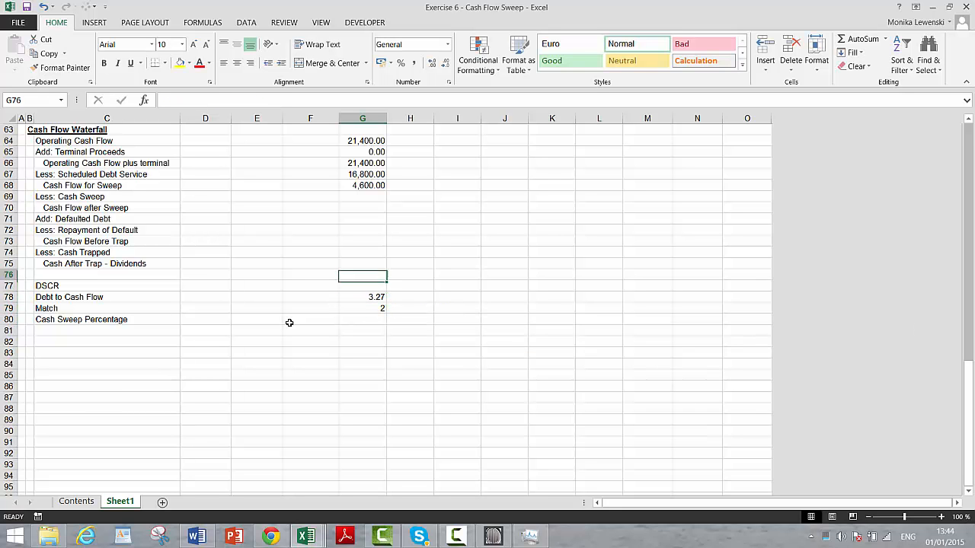
{"action": "key", "text": "Up"}
{"action": "key", "text": "Up"}
{"action": "key", "text": "Up"}
{"action": "key", "text": "Up"}
{"action": "key", "text": "Up"}
{"action": "key", "text": "Up"}
{"action": "key", "text": "Up"}
{"action": "key", "text": "Up"}
{"action": "key", "text": "Up"}
{"action": "key", "text": "Up"}
{"action": "key", "text": "Up"}
{"action": "key", "text": "Up"}
{"action": "key", "text": "Up"}
{"action": "key", "text": "Up"}
{"action": "key", "text": "Up"}
{"action": "key", "text": "Up"}
{"action": "key", "text": "Up"}
{"action": "key", "text": "Up"}
{"action": "key", "text": "Up"}
{"action": "key", "text": "Up"}
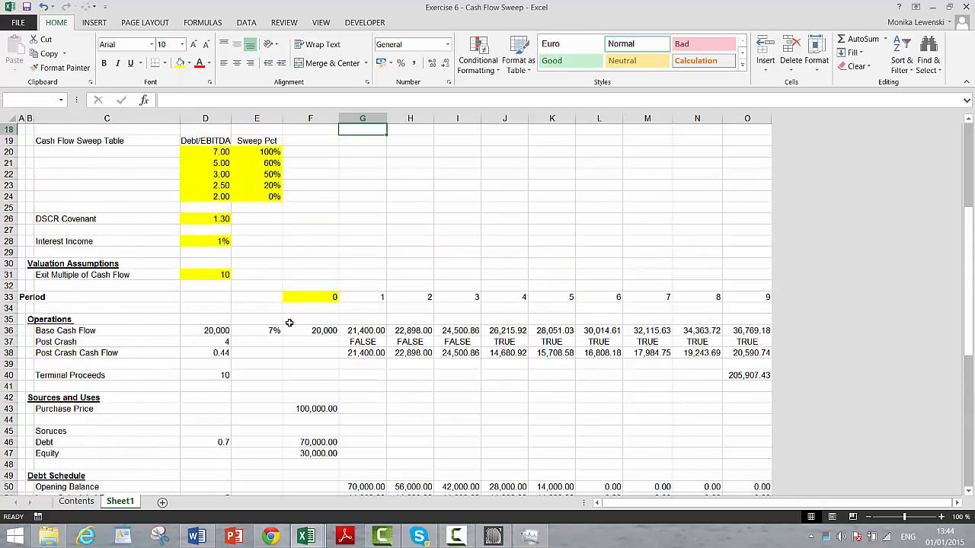
{"action": "key", "text": "Left"}
{"action": "key", "text": "Left"}
{"action": "key", "text": "Down"}
{"action": "key", "text": "Down"}
{"action": "key", "text": "Down"}
{"action": "key", "text": "Down"}
{"action": "key", "text": "Down"}
{"action": "key", "text": "Down"}
{"action": "key", "text": "Down"}
{"action": "key", "text": "Down"}
{"action": "key", "text": "Down"}
{"action": "key", "text": "Down"}
{"action": "key", "text": "Down"}
{"action": "key", "text": "Down"}
{"action": "key", "text": "Down"}
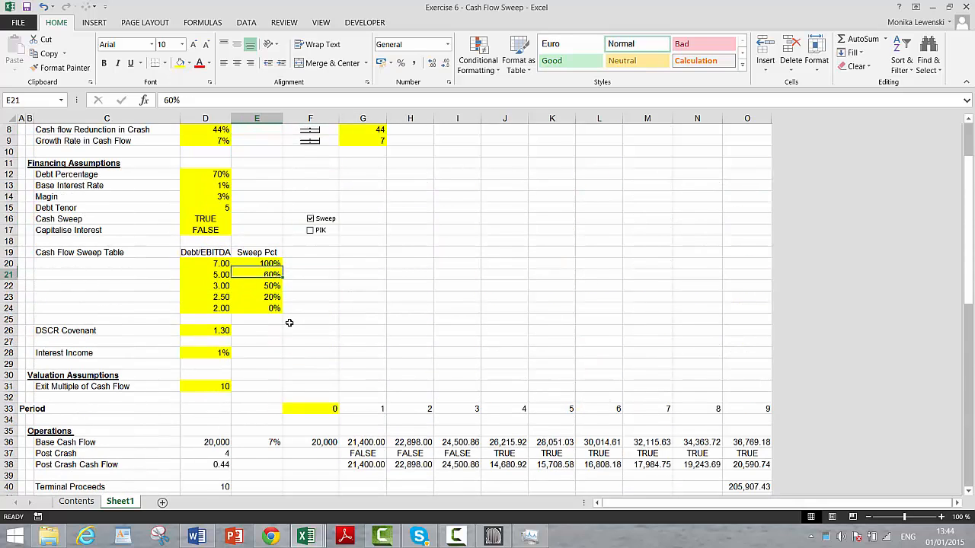
{"action": "key", "text": "Up"}
{"action": "key", "text": "Left"}
{"action": "key", "text": "Right"}
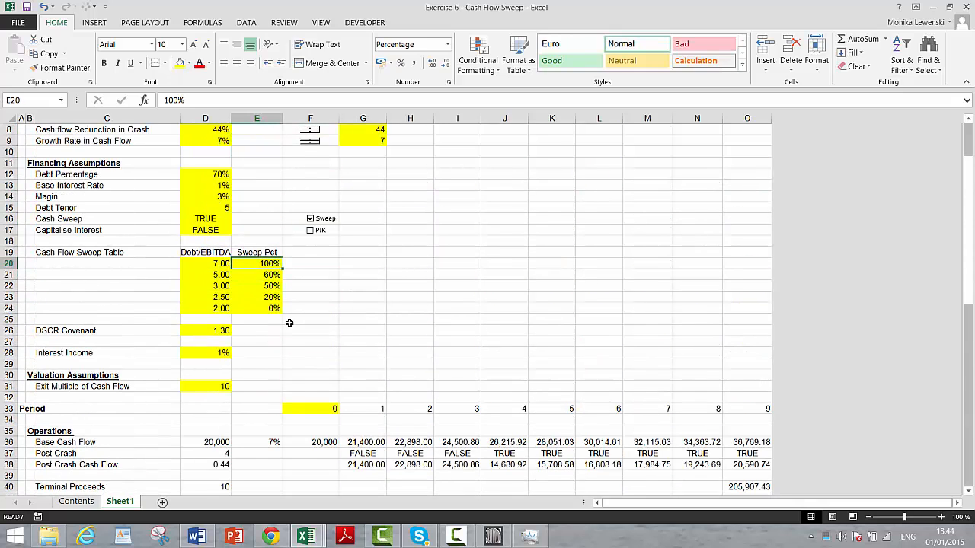
{"action": "key", "text": "Down"}
{"action": "key", "text": "Left"}
{"action": "key", "text": "Right"}
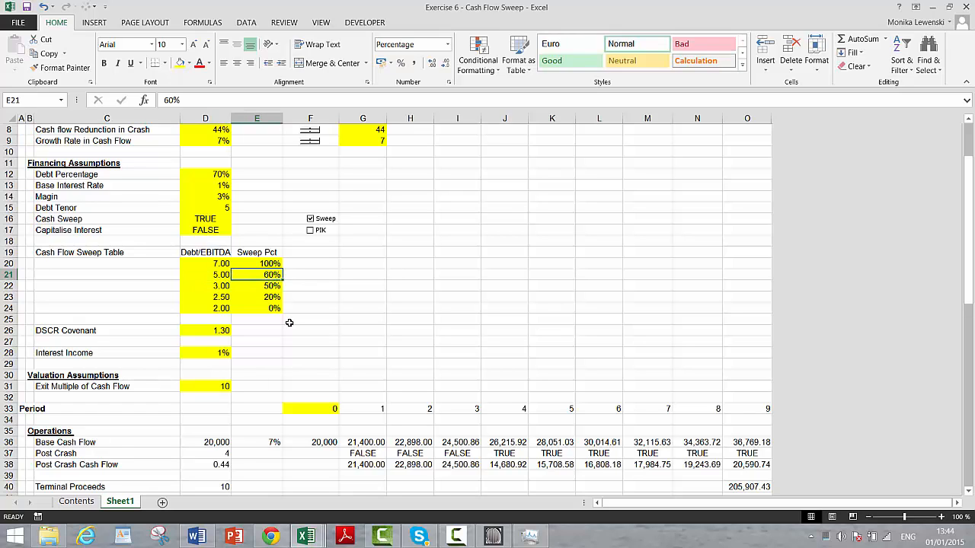
{"action": "key", "text": "Left"}
{"action": "key", "text": "Right"}
{"action": "key", "text": "Left"}
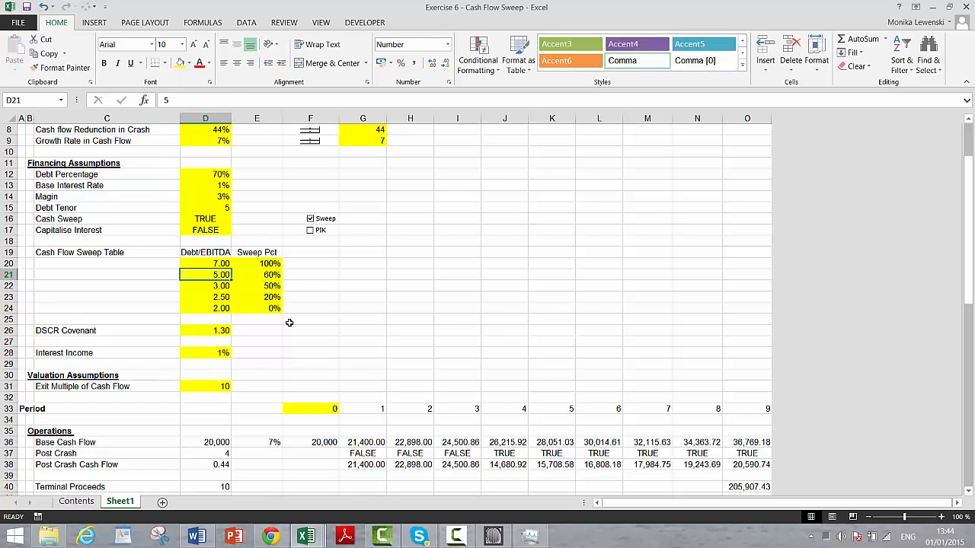
{"action": "key", "text": "Down"}
{"action": "key", "text": "Right"}
{"action": "key", "text": "Left"}
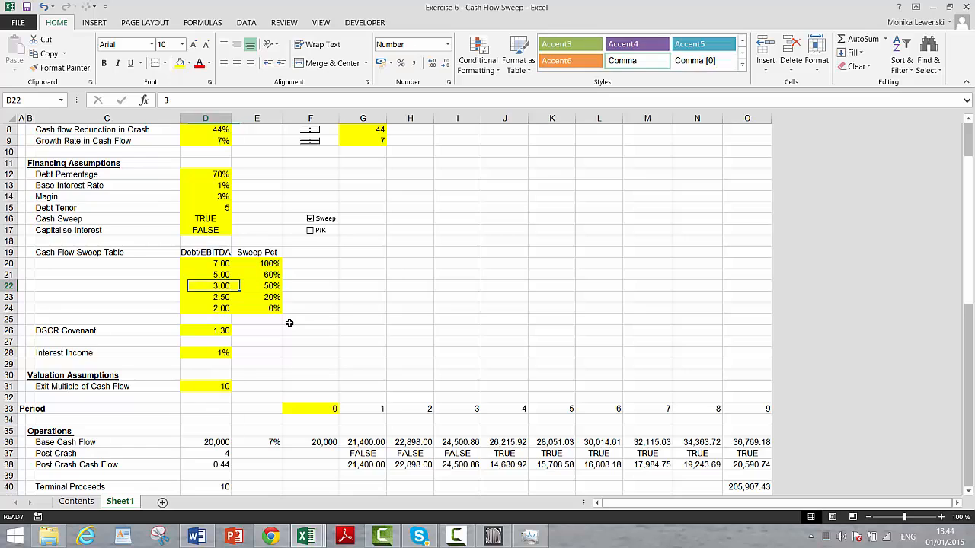
{"action": "key", "text": "Right"}
{"action": "key", "text": "Left"}
{"action": "key", "text": "Up"}
{"action": "key", "text": "Right"}
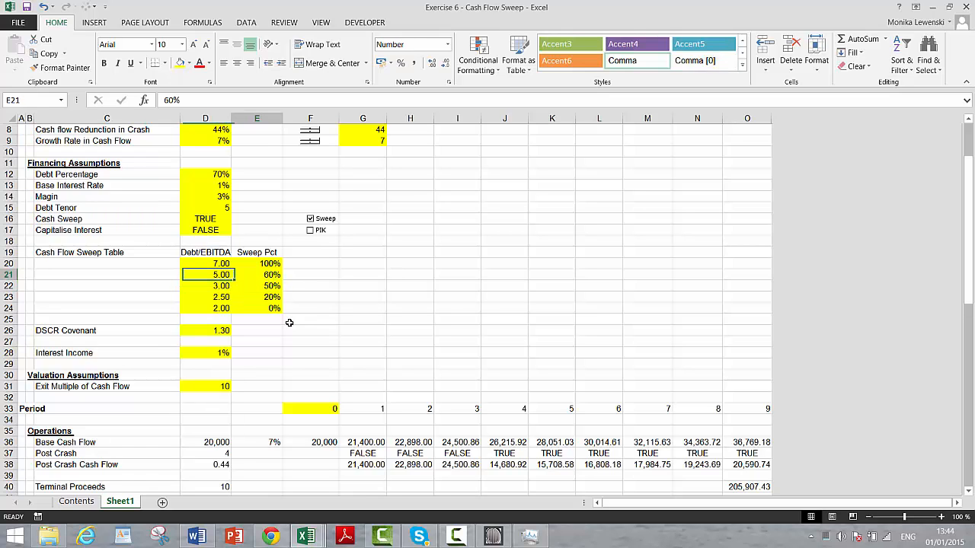
{"action": "key", "text": "Down"}
{"action": "key", "text": "Left"}
{"action": "key", "text": "Up"}
{"action": "key", "text": "Right"}
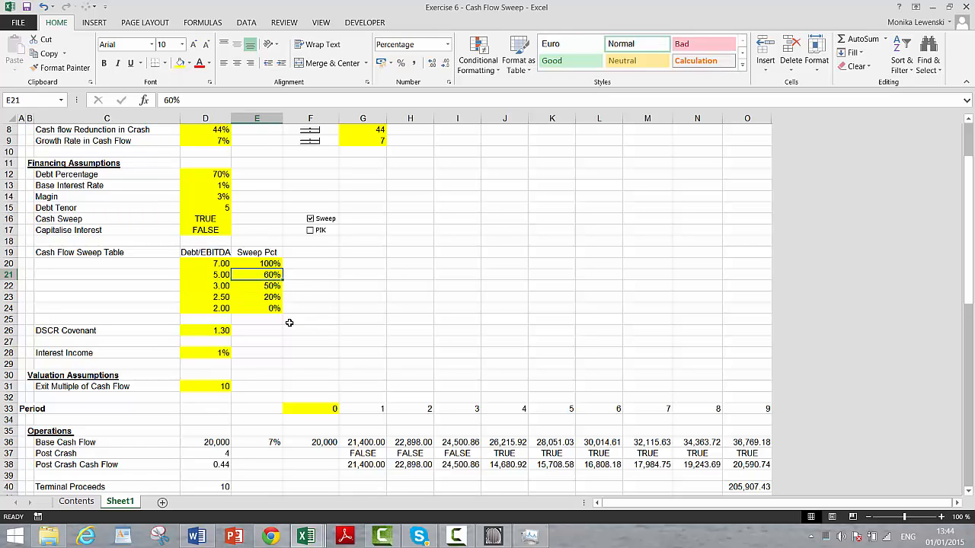
Enter an INDEX formula in G80 that returns the sweep percentage from $E$20:$E$24 using the match position in G79
{"action": "key", "text": "Down"}
{"action": "key", "text": "Down"}
{"action": "key", "text": "Down"}
{"action": "key", "text": "Down"}
{"action": "key", "text": "Down"}
{"action": "key", "text": "Down"}
{"action": "key", "text": "Down"}
{"action": "key", "text": "Down"}
{"action": "key", "text": "Down"}
{"action": "key", "text": "Down"}
{"action": "key", "text": "Down"}
{"action": "key", "text": "Down"}
{"action": "key", "text": "Down"}
{"action": "key", "text": "Down"}
{"action": "key", "text": "Down"}
{"action": "key", "text": "Down"}
{"action": "key", "text": "Down"}
{"action": "key", "text": "Down"}
{"action": "key", "text": "Down"}
{"action": "key", "text": "Down"}
{"action": "key", "text": "Down"}
{"action": "key", "text": "Down"}
{"action": "key", "text": "Down"}
{"action": "key", "text": "Down"}
{"action": "key", "text": "Down"}
{"action": "key", "text": "Down"}
{"action": "key", "text": "Down"}
{"action": "key", "text": "Down"}
{"action": "key", "text": "Down"}
{"action": "key", "text": "Down"}
{"action": "key", "text": "Down"}
{"action": "key", "text": "Down"}
{"action": "key", "text": "Down"}
{"action": "key", "text": "Down"}
{"action": "key", "text": "Down"}
{"action": "key", "text": "Down"}
{"action": "key", "text": "Down"}
{"action": "key", "text": "Down"}
{"action": "key", "text": "Down"}
{"action": "key", "text": "Down"}
{"action": "key", "text": "Down"}
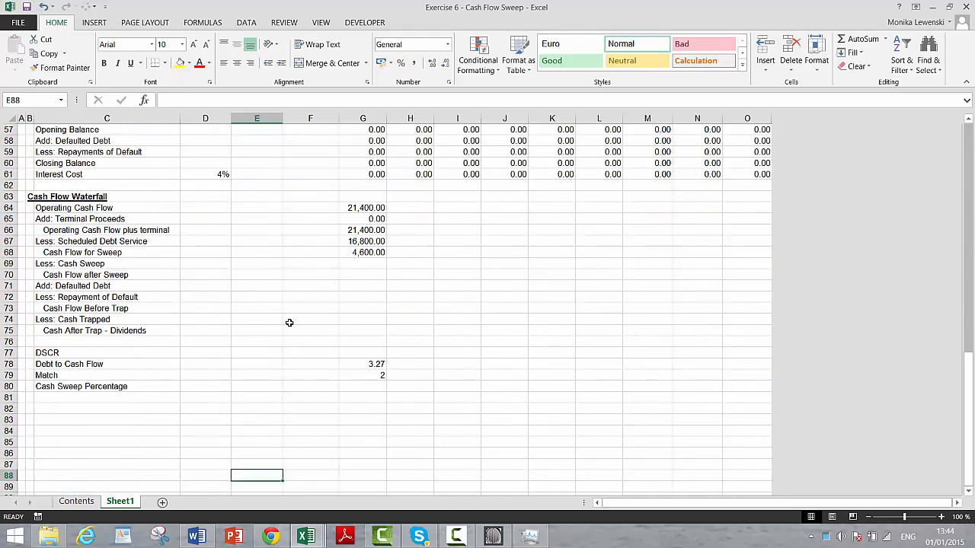
{"action": "key", "text": "Up"}
{"action": "key", "text": "Up"}
{"action": "key", "text": "Up"}
{"action": "key", "text": "Up"}
{"action": "key", "text": "Up"}
{"action": "key", "text": "Up"}
{"action": "key", "text": "Up"}
{"action": "key", "text": "Up"}
{"action": "key", "text": "Up"}
{"action": "key", "text": "Up"}
{"action": "key", "text": "Up"}
{"action": "key", "text": "Up"}
{"action": "key", "text": "Down"}
{"action": "key", "text": "Down"}
{"action": "key", "text": "Down"}
{"action": "key", "text": "Down"}
{"action": "key", "text": "Right"}
{"action": "key", "text": "Right"}
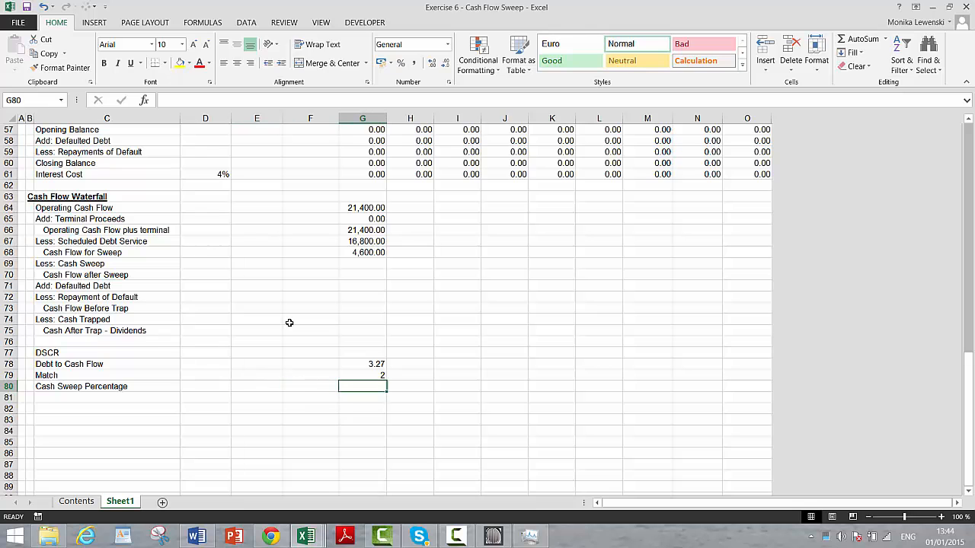
{"action": "type", "text": "=index("}
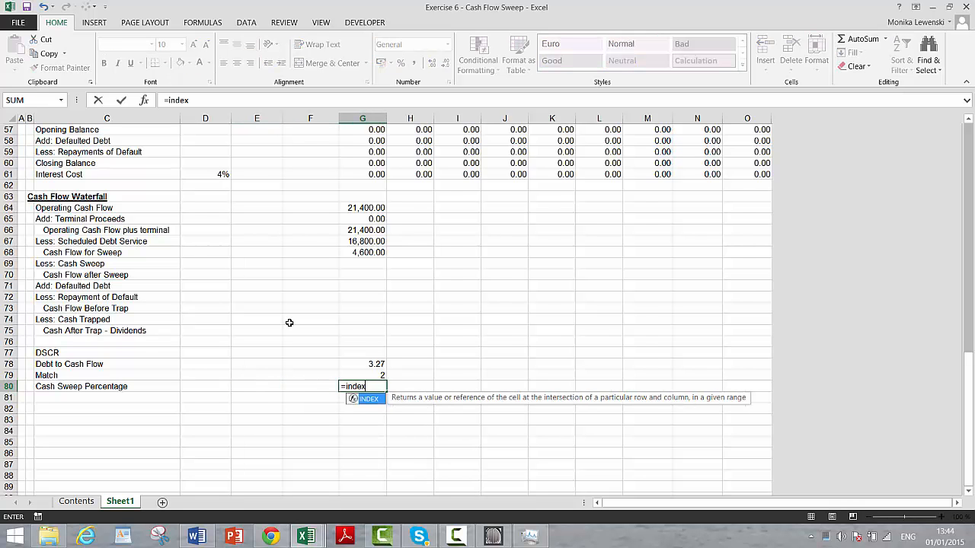
{"action": "key", "text": "Up"}
{"action": "key", "text": "Up"}
{"action": "key", "text": "Up"}
{"action": "key", "text": "Up"}
{"action": "key", "text": "Up"}
{"action": "key", "text": "Up"}
{"action": "key", "text": "Up"}
{"action": "key", "text": "Up"}
{"action": "key", "text": "Up"}
{"action": "key", "text": "Up"}
{"action": "key", "text": "Up"}
{"action": "key", "text": "Up"}
{"action": "key", "text": "Up"}
{"action": "key", "text": "Up"}
{"action": "key", "text": "Up"}
{"action": "key", "text": "Up"}
{"action": "key", "text": "Up"}
{"action": "key", "text": "Up"}
{"action": "key", "text": "Up"}
{"action": "key", "text": "Up"}
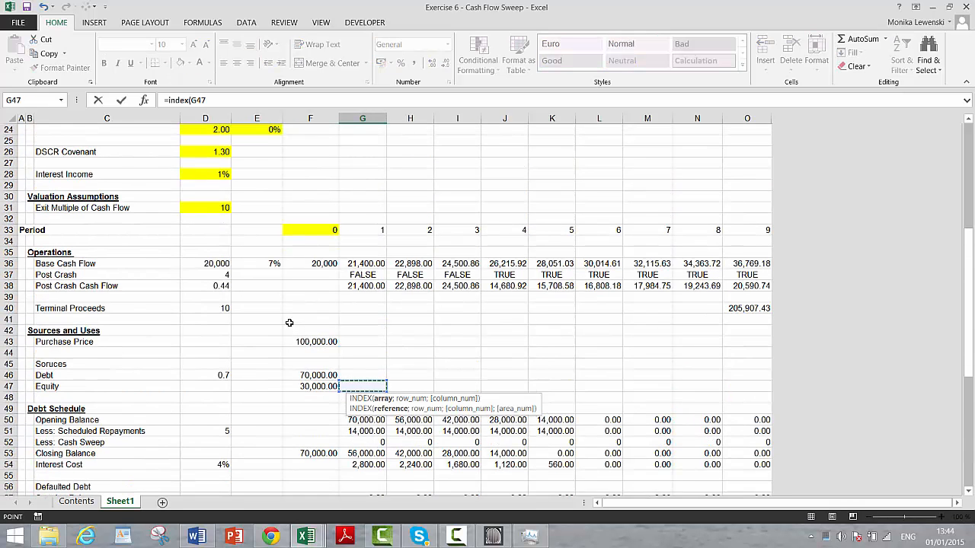
{"action": "key", "text": "Up"}
{"action": "key", "text": "Up"}
{"action": "key", "text": "Up"}
{"action": "key", "text": "Up"}
{"action": "key", "text": "Up"}
{"action": "key", "text": "Up"}
{"action": "key", "text": "Up"}
{"action": "key", "text": "Up"}
{"action": "key", "text": "Up"}
{"action": "key", "text": "Up"}
{"action": "key", "text": "Up"}
{"action": "key", "text": "Up"}
{"action": "key", "text": "Up"}
{"action": "key", "text": "Up"}
{"action": "key", "text": "Up"}
{"action": "key", "text": "Up"}
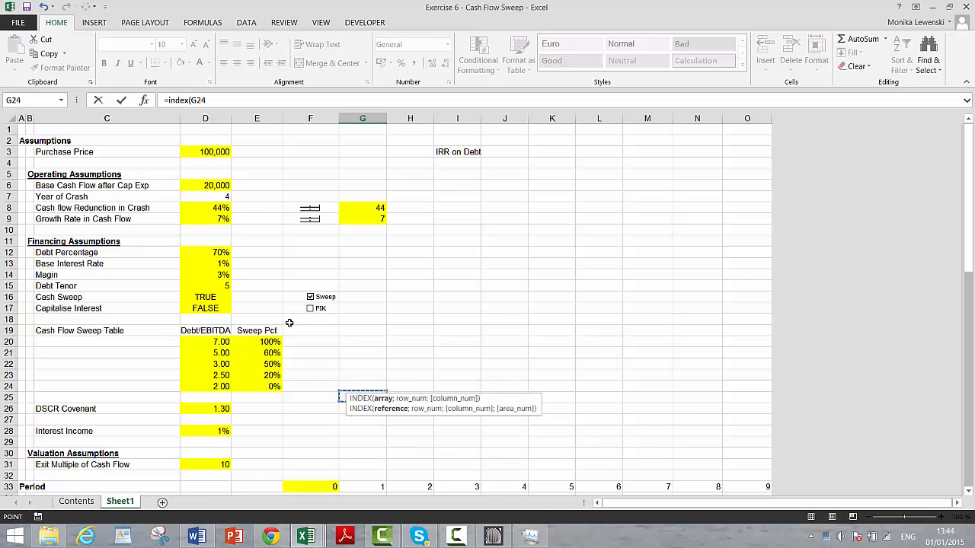
{"action": "key", "text": "Left"}
{"action": "key", "text": "Left"}
{"action": "key", "text": "Down"}
{"action": "key", "text": "Down"}
{"action": "key", "text": "Down"}
{"action": "key", "text": "shift+Down"}
{"action": "key", "text": "shift+Down"}
{"action": "key", "text": "shift+Down"}
{"action": "key", "text": "shift+Down"}
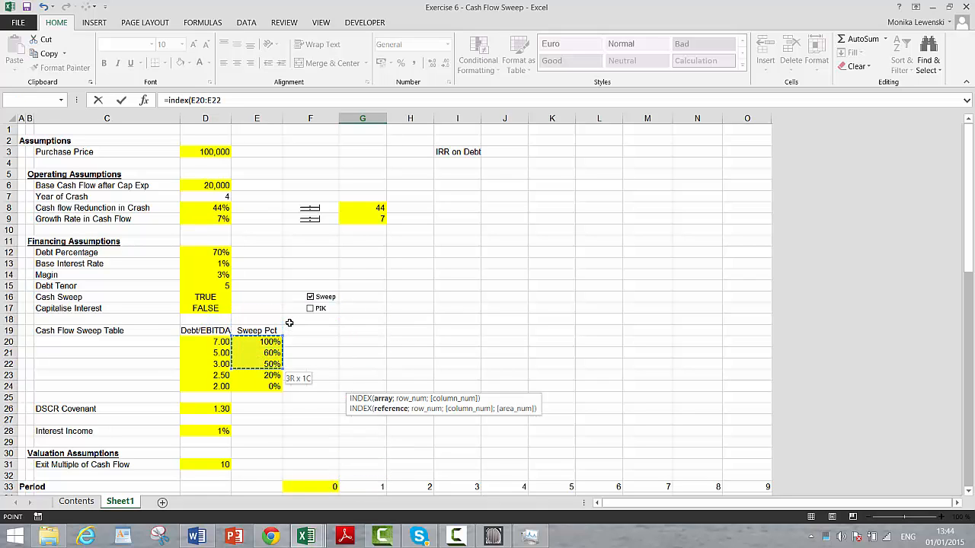
{"action": "key", "text": "F4"}
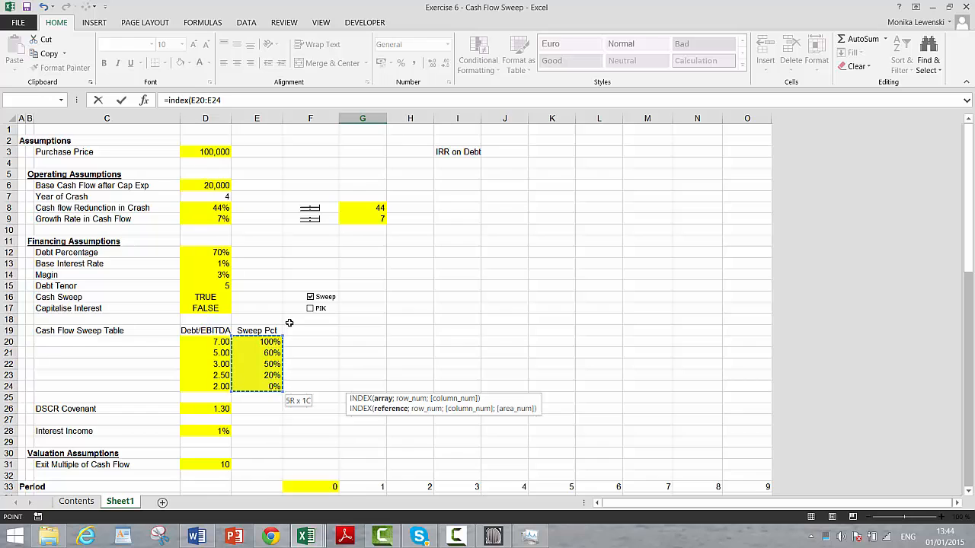
{"action": "type", "text": ";"}
{"action": "key", "text": "Up"}
{"action": "key", "text": "ctrl+Return"}
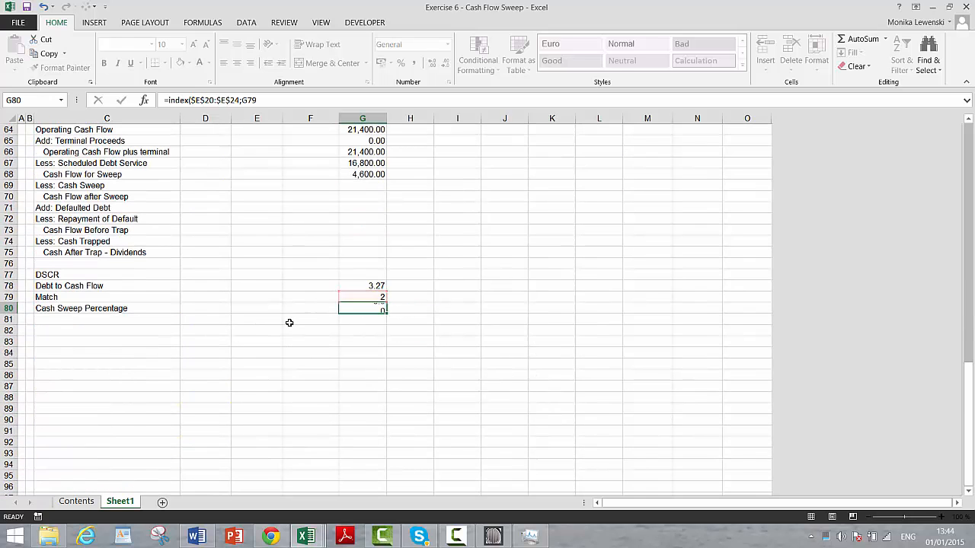
Calculate the cash sweep in G69 as G68*G80 and apply the Number format with two decimals and thousands separators
{"action": "key", "text": "Up"}
{"action": "key", "text": "Up"}
{"action": "key", "text": "Up"}
{"action": "key", "text": "Up"}
{"action": "key", "text": "Up"}
{"action": "key", "text": "Up"}
{"action": "key", "text": "Up"}
{"action": "key", "text": "Up"}
{"action": "key", "text": "Up"}
{"action": "key", "text": "Up"}
{"action": "key", "text": "Up"}
{"action": "key", "text": "Up"}
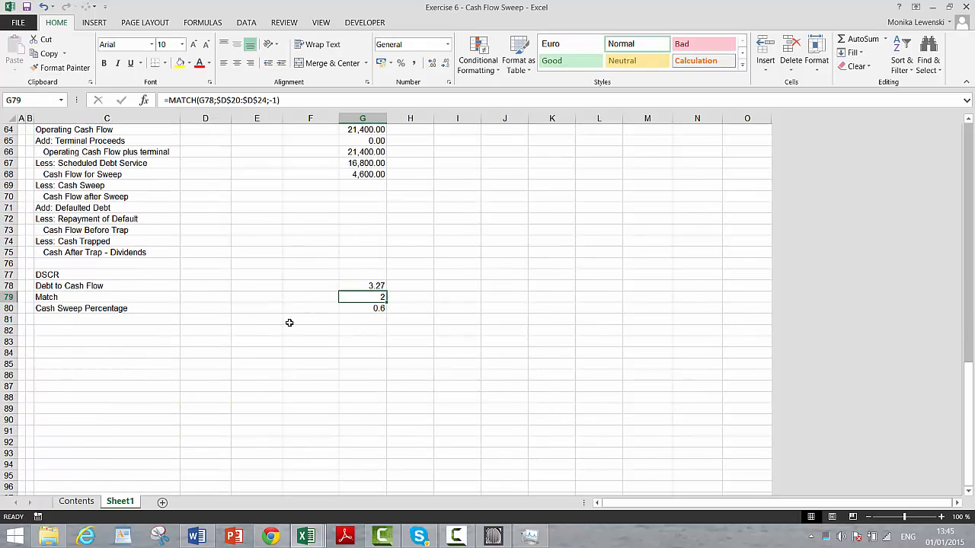
{"action": "key", "text": "Down"}
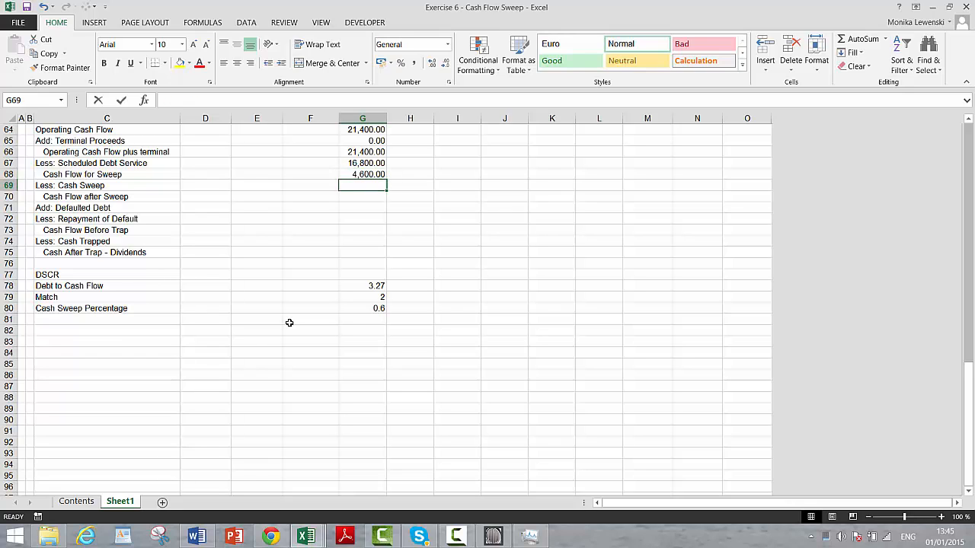
{"action": "type", "text": "="}
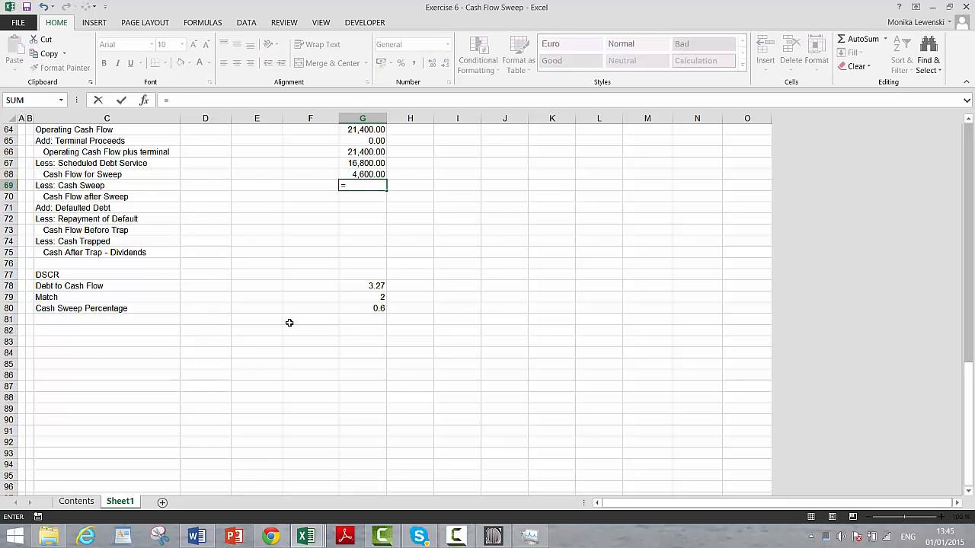
{"action": "key", "text": "Up"}
{"action": "type", "text": "*"}
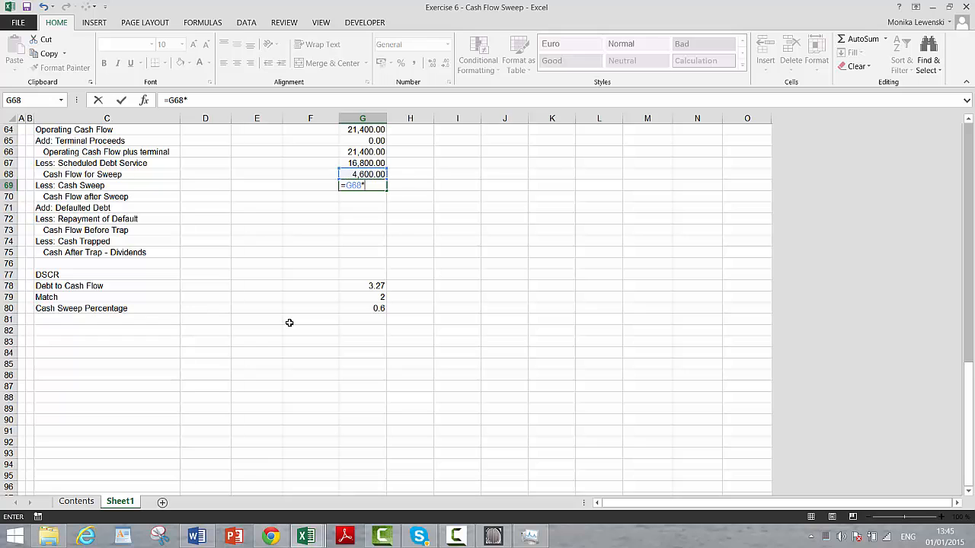
{"action": "key", "text": "Down"}
{"action": "key", "text": "Down"}
{"action": "key", "text": "Down"}
{"action": "key", "text": "Down"}
{"action": "key", "text": "Down"}
{"action": "key", "text": "Down"}
{"action": "key", "text": "Down"}
{"action": "key", "text": "Down"}
{"action": "key", "text": "Down"}
{"action": "key", "text": "Down"}
{"action": "key", "text": "Down"}
{"action": "key", "text": "Down"}
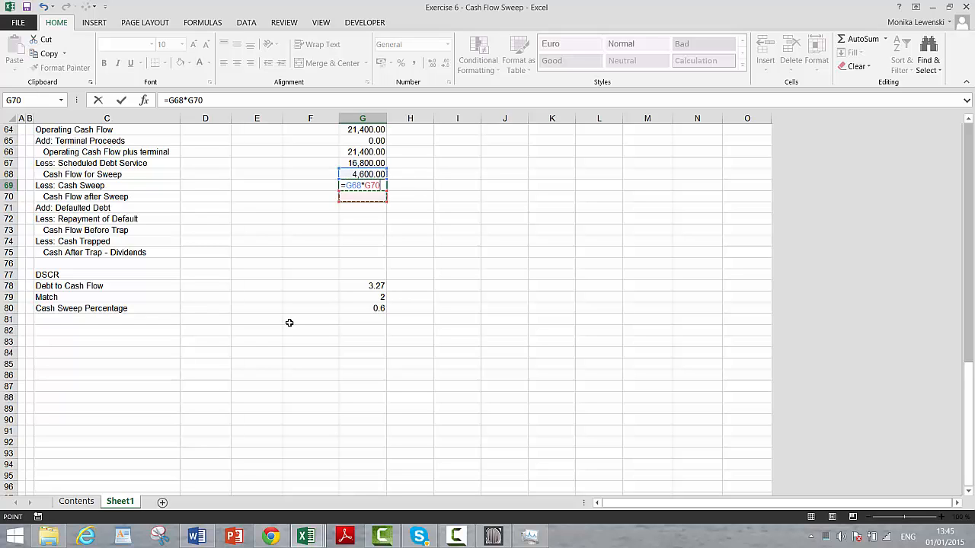
{"action": "key", "text": "Up"}
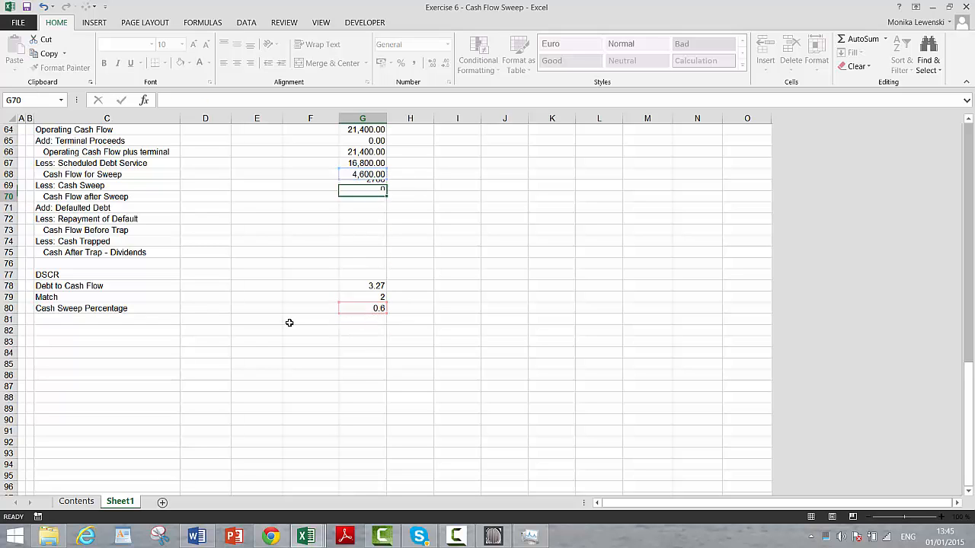
{"action": "key", "text": "Return"}
{"action": "key", "text": "Up"}
{"action": "key", "text": "ctrl+shift+1"}
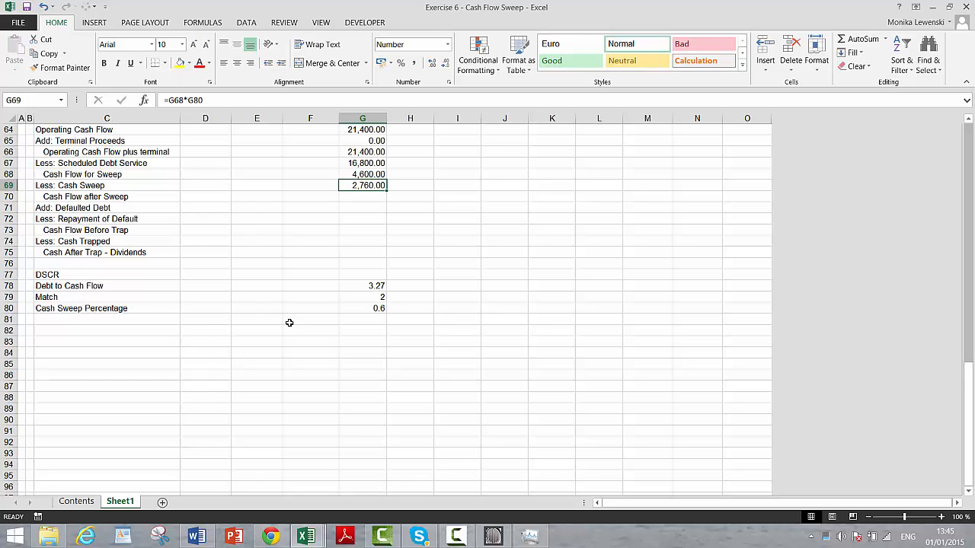
Wrap the cash sweep formula in G69 in MAX with a floor of zero, giving =MAX(G68*G80;0)
{"action": "key", "text": "F2"}
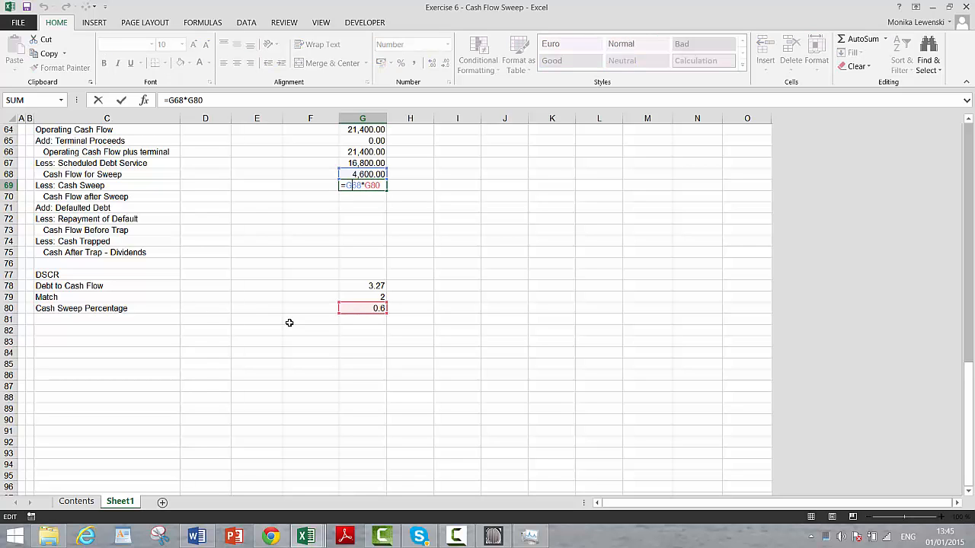
{"action": "key", "text": "Home"}
{"action": "key", "text": "Right"}
{"action": "type", "text": "max"}
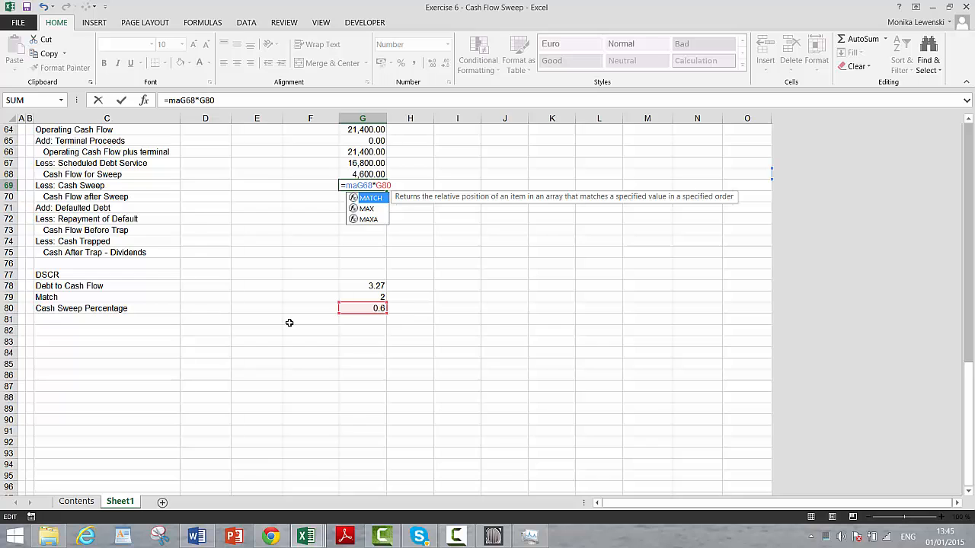
{"action": "type", "text": "("}
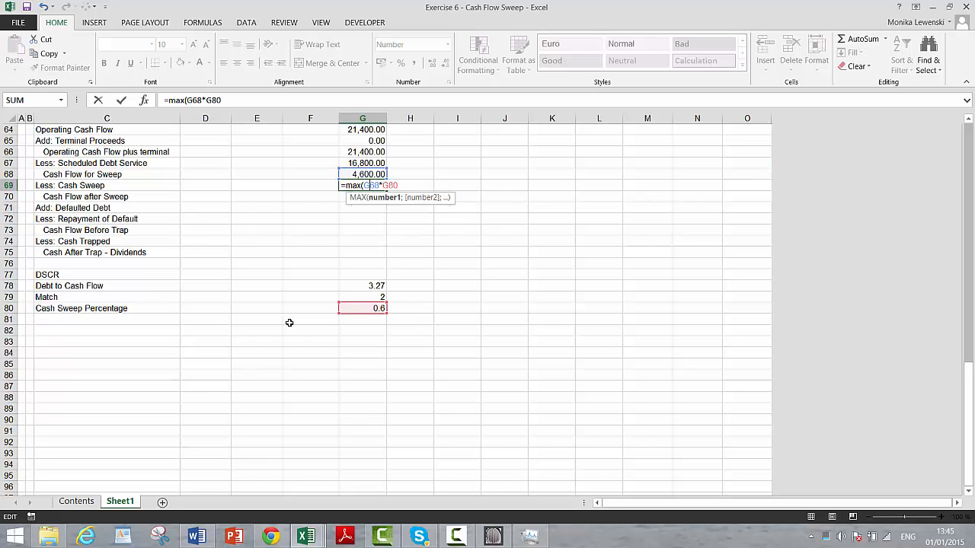
{"action": "type", "text": ";0"}
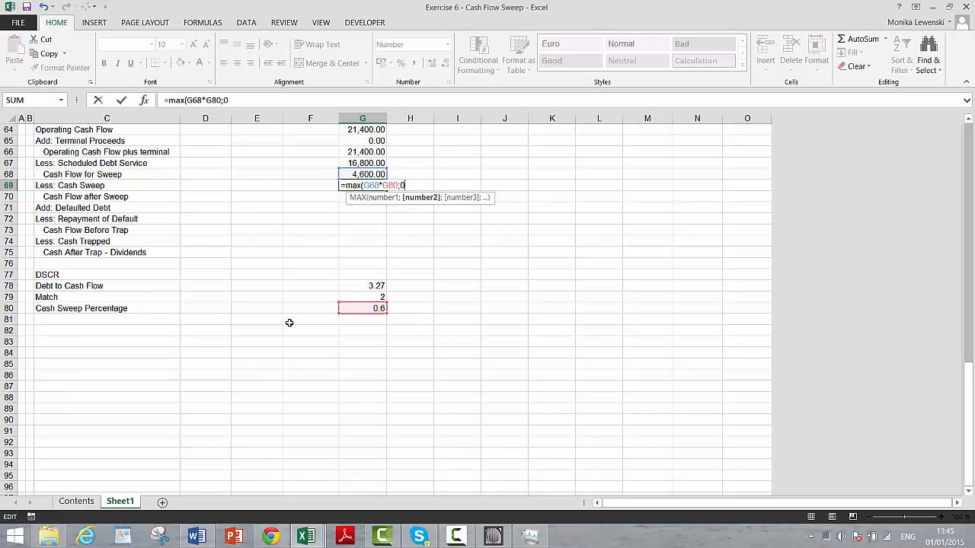
{"action": "type", "text": ")"}
{"action": "key", "text": "Return"}
{"action": "key", "text": "Up"}
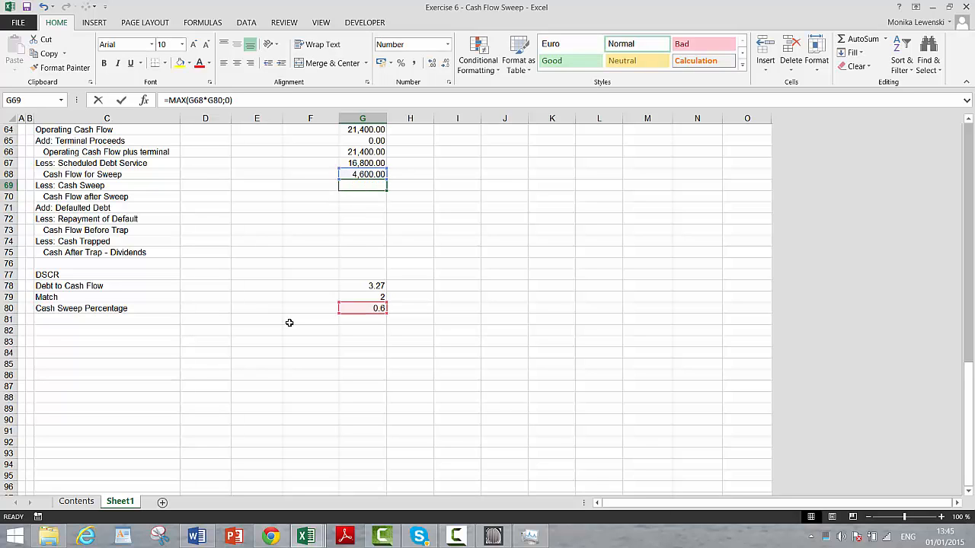
Cap the cash sweep in G69 at the remaining debt G50-G51 by wrapping the existing MAX(G68*G80;0) formula in MIN
{"action": "key", "text": "F2"}
{"action": "key", "text": "Left"}
{"action": "key", "text": "Left"}
{"action": "key", "text": "Left"}
{"action": "key", "text": "Left"}
{"action": "key", "text": "Left"}
{"action": "key", "text": "Left"}
{"action": "key", "text": "Left"}
{"action": "key", "text": "Left"}
{"action": "key", "text": "Left"}
{"action": "key", "text": "Left"}
{"action": "key", "text": "Left"}
{"action": "key", "text": "Left"}
{"action": "key", "text": "Left"}
{"action": "key", "text": "Left"}
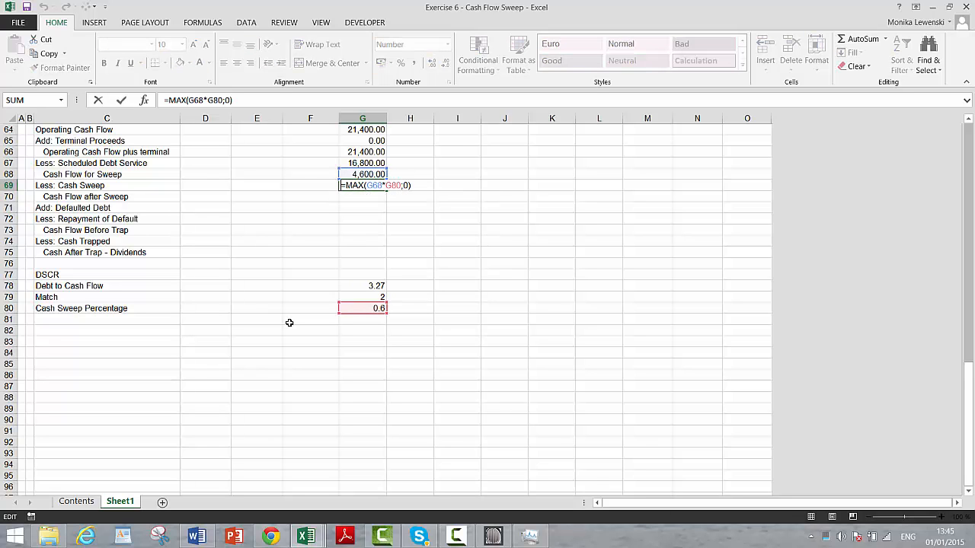
{"action": "type", "text": "min("}
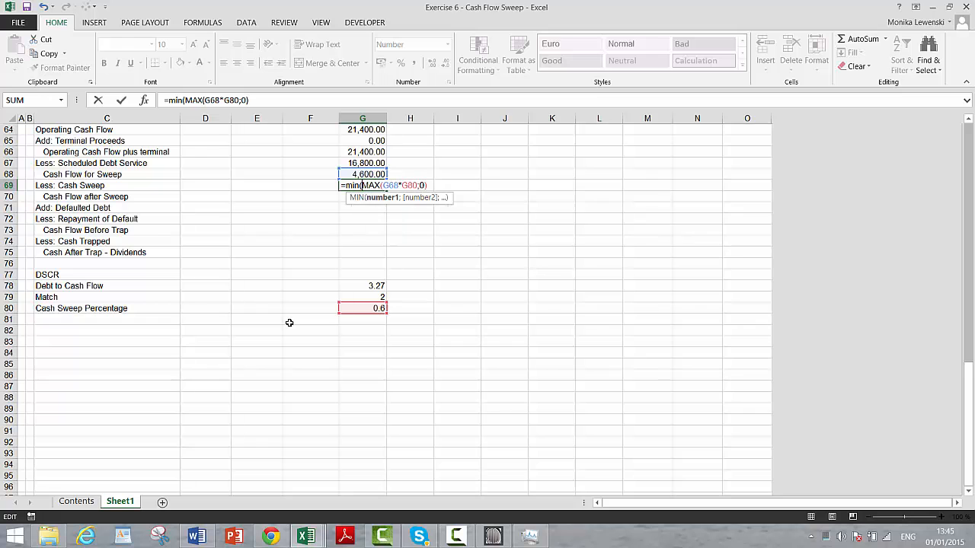
{"action": "left_click", "coordinate": [363, 152]}
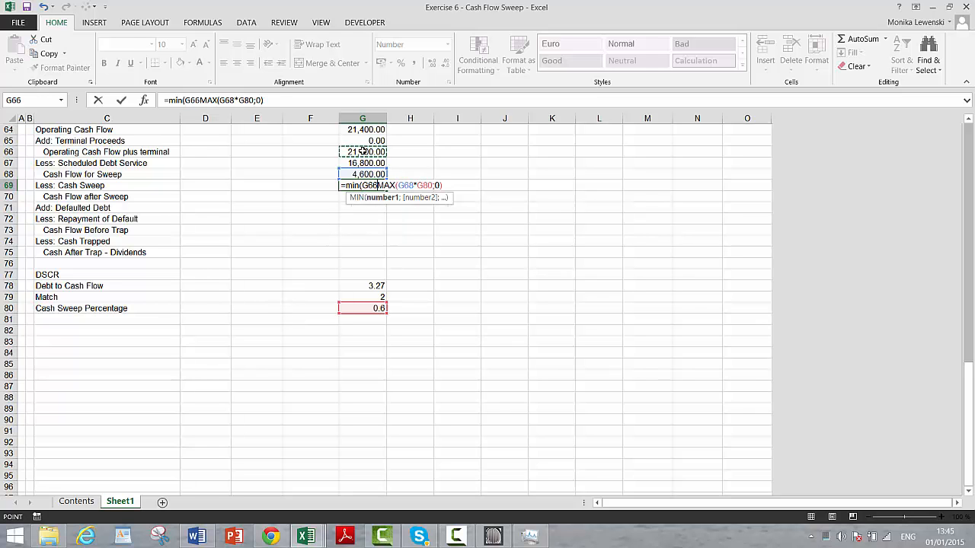
{"action": "key", "text": "Up"}
{"action": "key", "text": "Up"}
{"action": "key", "text": "Up"}
{"action": "key", "text": "Up"}
{"action": "key", "text": "Up"}
{"action": "key", "text": "Up"}
{"action": "key", "text": "Up"}
{"action": "key", "text": "Up"}
{"action": "key", "text": "Up"}
{"action": "key", "text": "Up"}
{"action": "key", "text": "Up"}
{"action": "key", "text": "Up"}
{"action": "key", "text": "Up"}
{"action": "key", "text": "Up"}
{"action": "key", "text": "Up"}
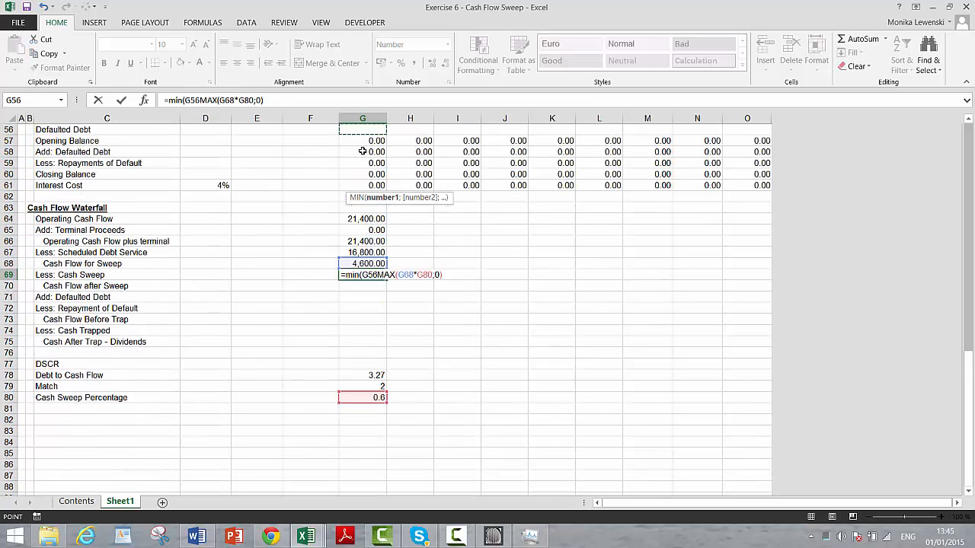
{"action": "key", "text": "Up"}
{"action": "key", "text": "Up"}
{"action": "key", "text": "Up"}
{"action": "key", "text": "Up"}
{"action": "key", "text": "Up"}
{"action": "key", "text": "Up"}
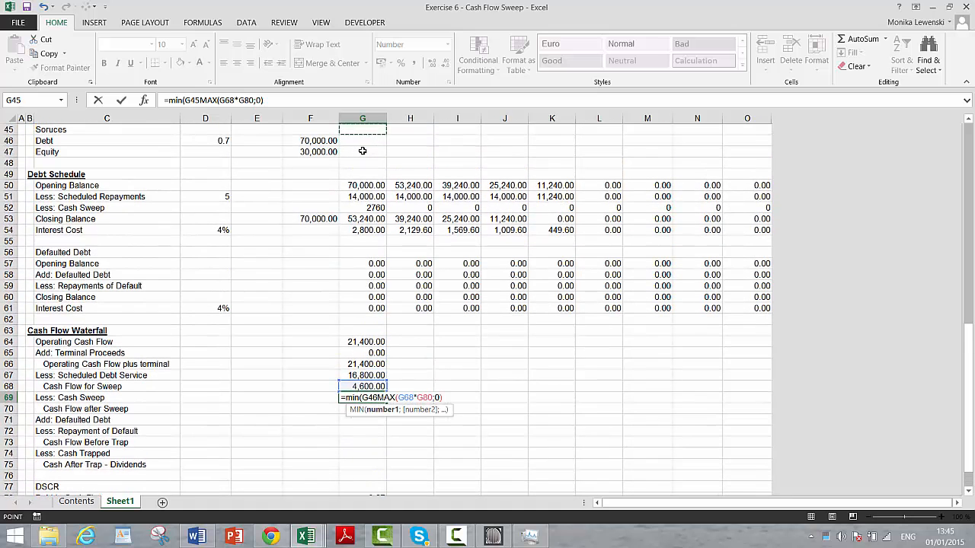
{"action": "key", "text": "Down"}
{"action": "key", "text": "Down"}
{"action": "key", "text": "Down"}
{"action": "key", "text": "Down"}
{"action": "key", "text": "Down"}
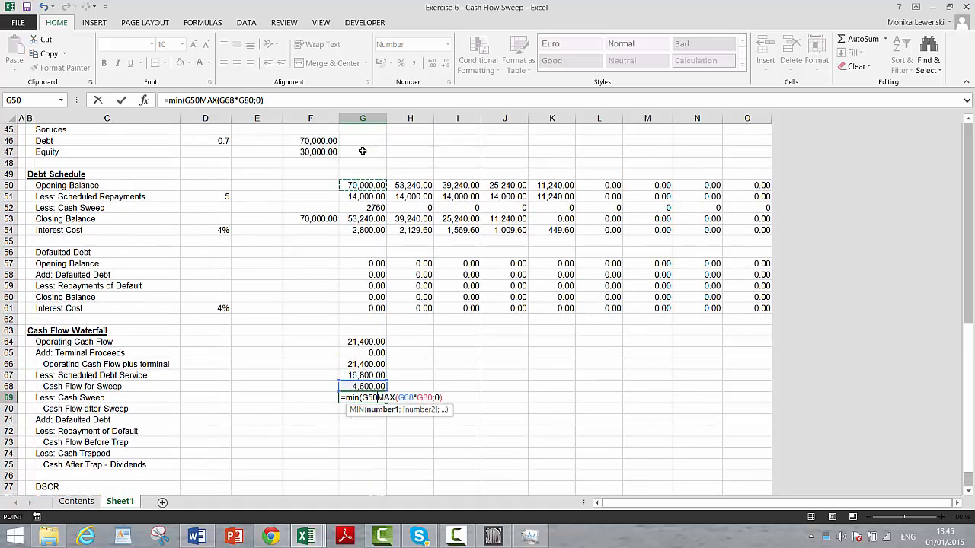
{"action": "type", "text": "-"}
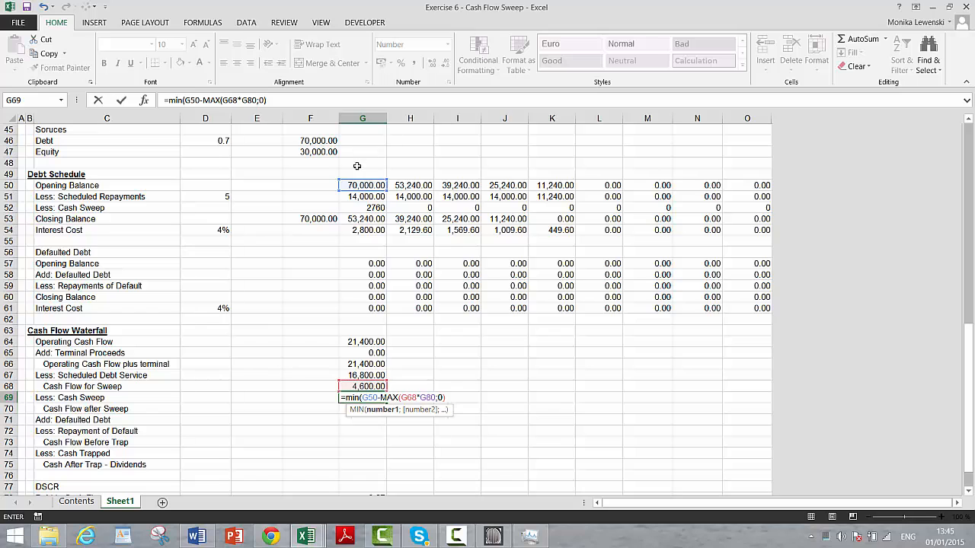
{"action": "left_click", "coordinate": [366, 196]}
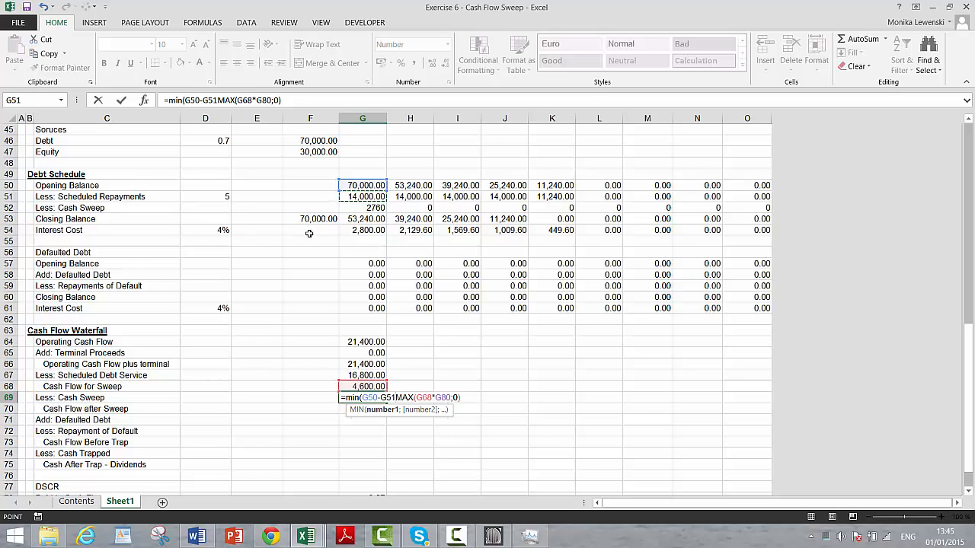
{"action": "key", "text": "Return"}
{"action": "key", "text": "Return"}
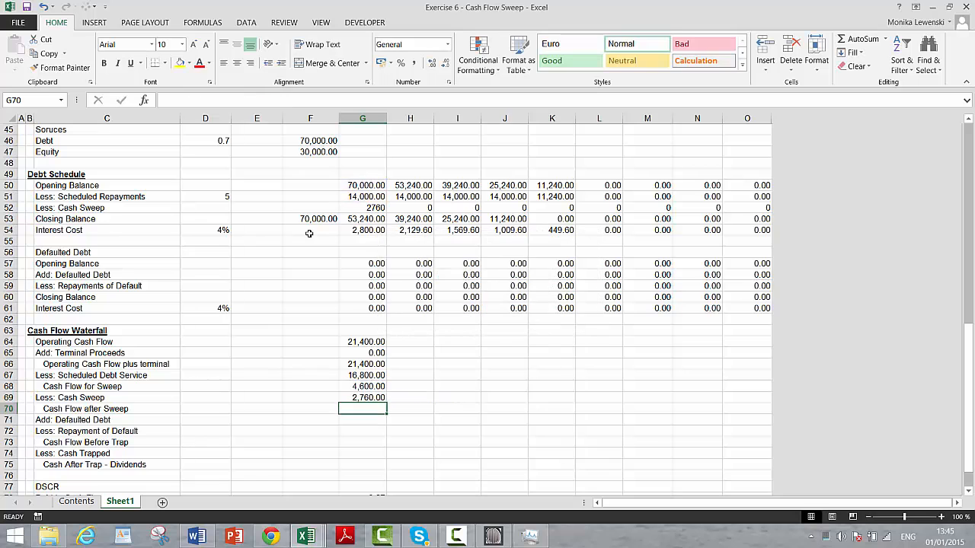
{"action": "key", "text": "Up"}
{"action": "key", "text": "Down"}
{"action": "key", "text": "Left"}
{"action": "key", "text": "Left"}
{"action": "key", "text": "Left"}
{"action": "key", "text": "Left"}
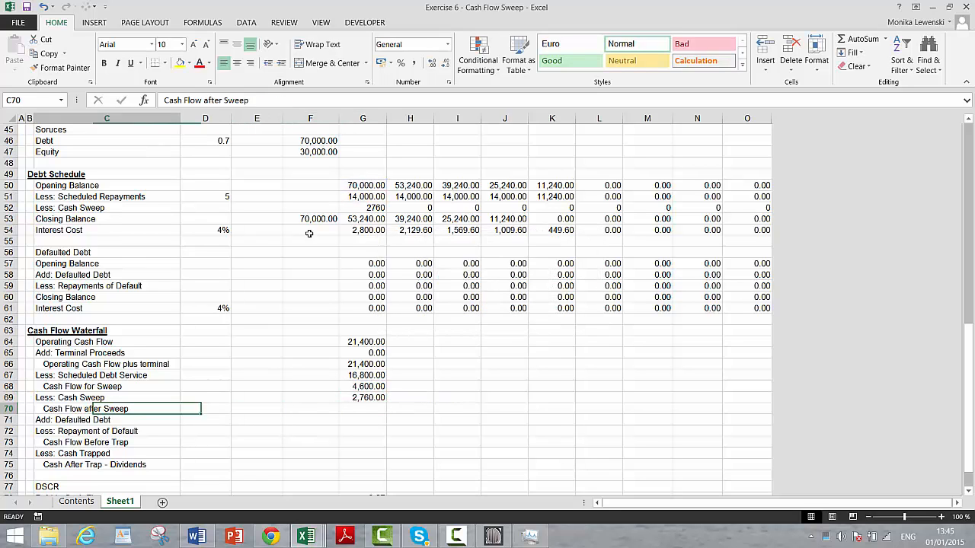
{"action": "key", "text": "Right"}
{"action": "key", "text": "Right"}
{"action": "key", "text": "Left"}
{"action": "key", "text": "Left"}
{"action": "key", "text": "ctrl+b"}
{"action": "key", "text": "ctrl+u"}
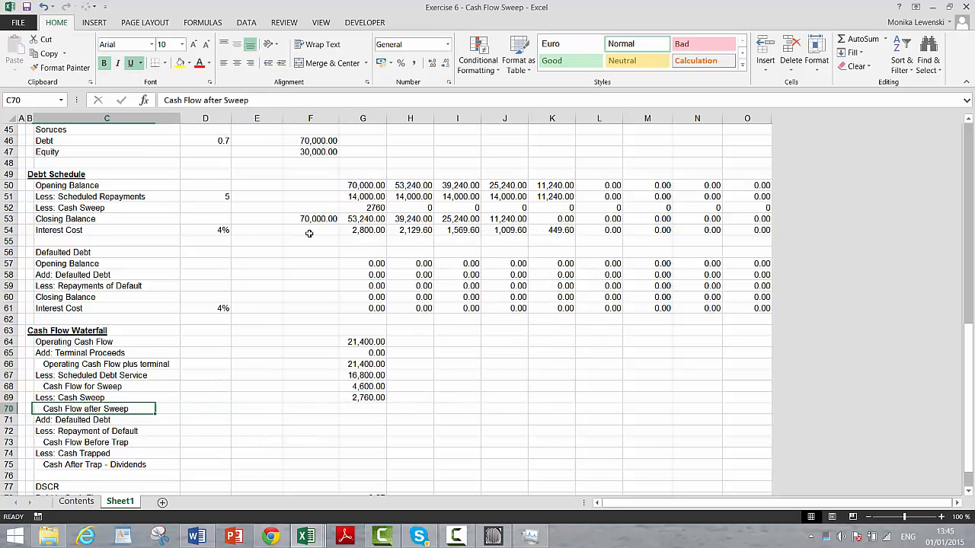
{"action": "key", "text": "Right"}
{"action": "key", "text": "Right"}
{"action": "key", "text": "Right"}
{"action": "key", "text": "Right"}
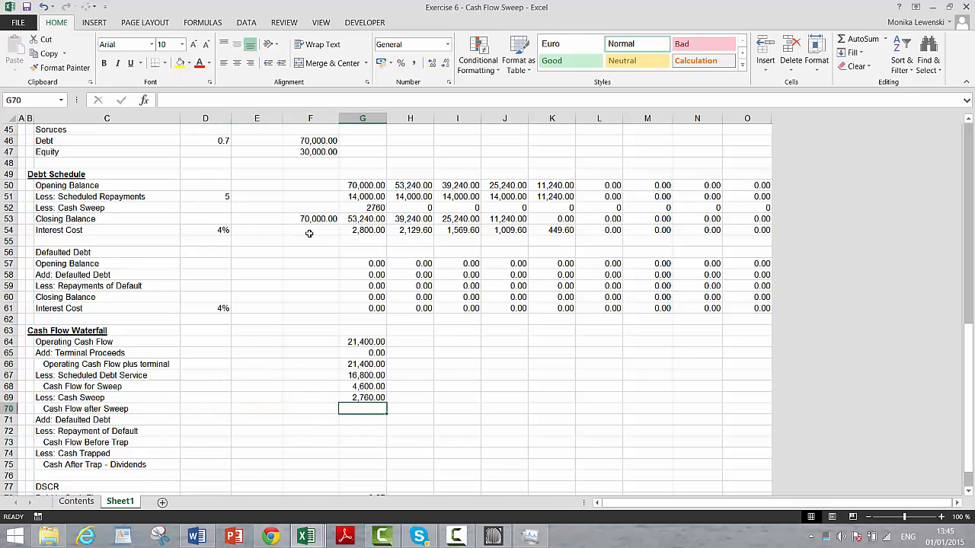
Calculate the cash flow after sweep in G70 as =G68-G69
{"action": "type", "text": "="}
{"action": "key", "text": "Up"}
{"action": "key", "text": "Up"}
{"action": "type", "text": "-"}
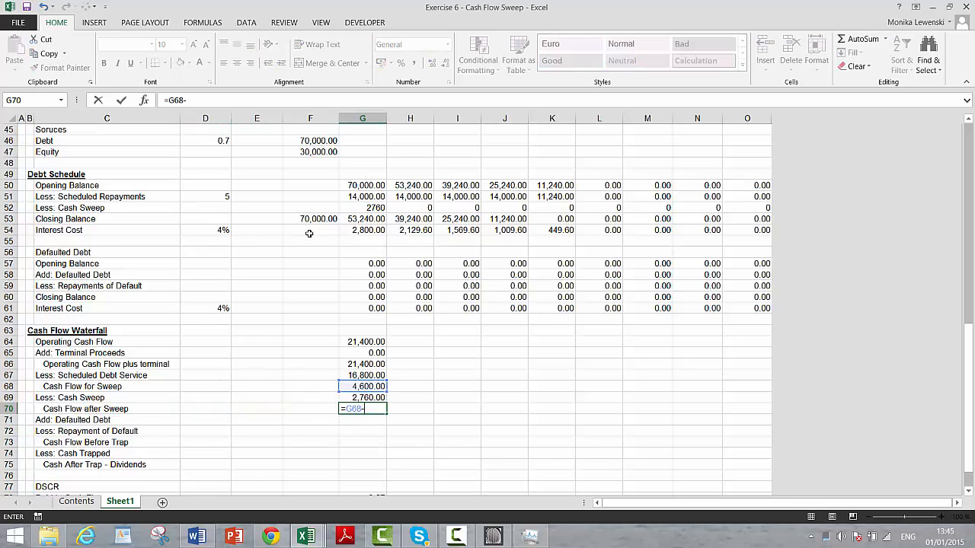
{"action": "key", "text": "Up"}
{"action": "key", "text": "Return"}
{"action": "key", "text": "Left"}
{"action": "key", "text": "Left"}
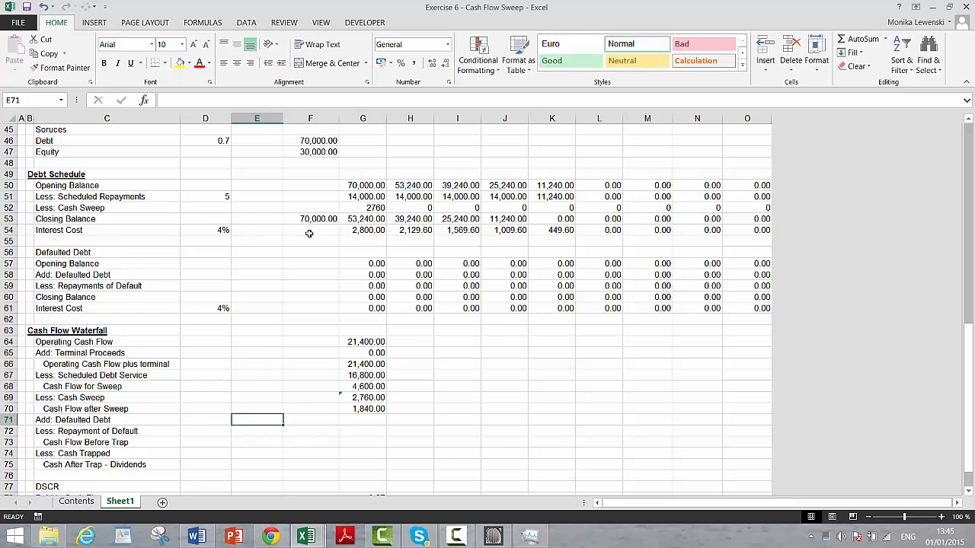
{"action": "key", "text": "Left"}
{"action": "key", "text": "Left"}
{"action": "key", "text": "Left"}
{"action": "key", "text": "Right"}
{"action": "key", "text": "Right"}
{"action": "key", "text": "Right"}
{"action": "key", "text": "Right"}
{"action": "key", "text": "Right"}
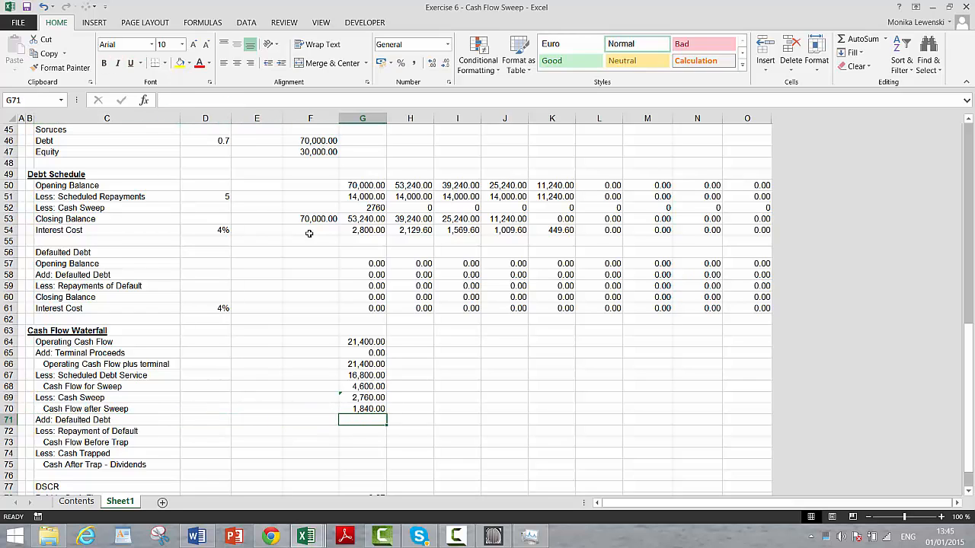
Calculate the added defaulted debt in G71 with the formula =MAX(-G70;0)
{"action": "type", "text": "=ma"}
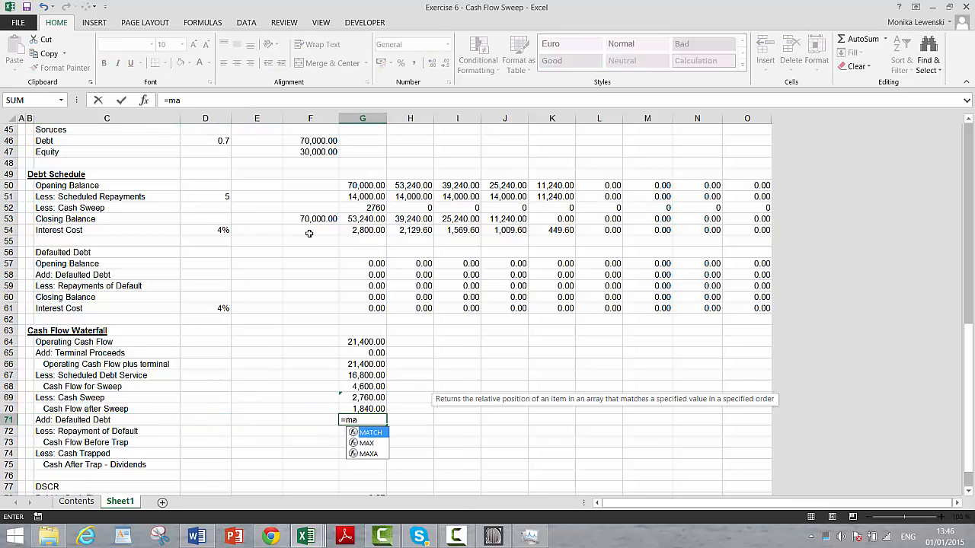
{"action": "type", "text": "x"}
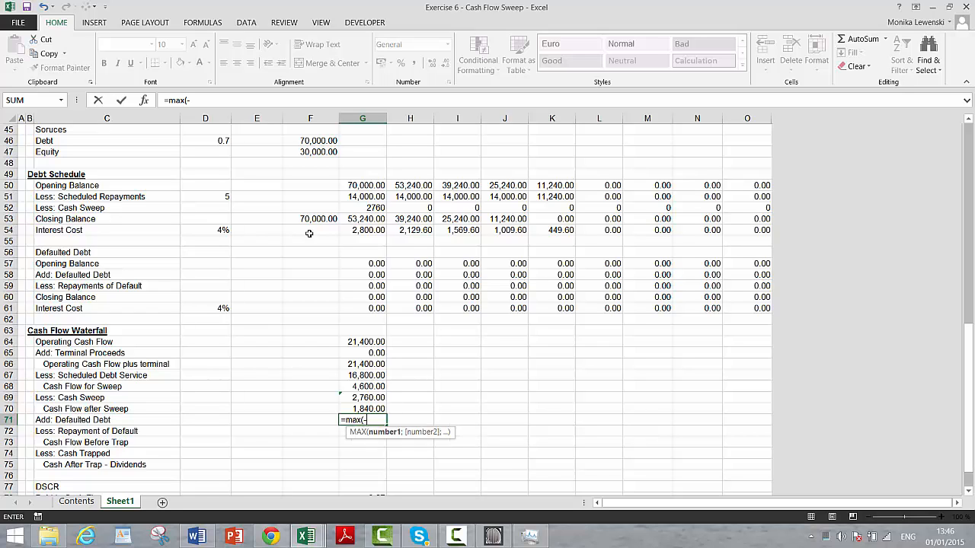
{"action": "type", "text": "(-"}
{"action": "key", "text": "Up"}
{"action": "type", "text": ";"}
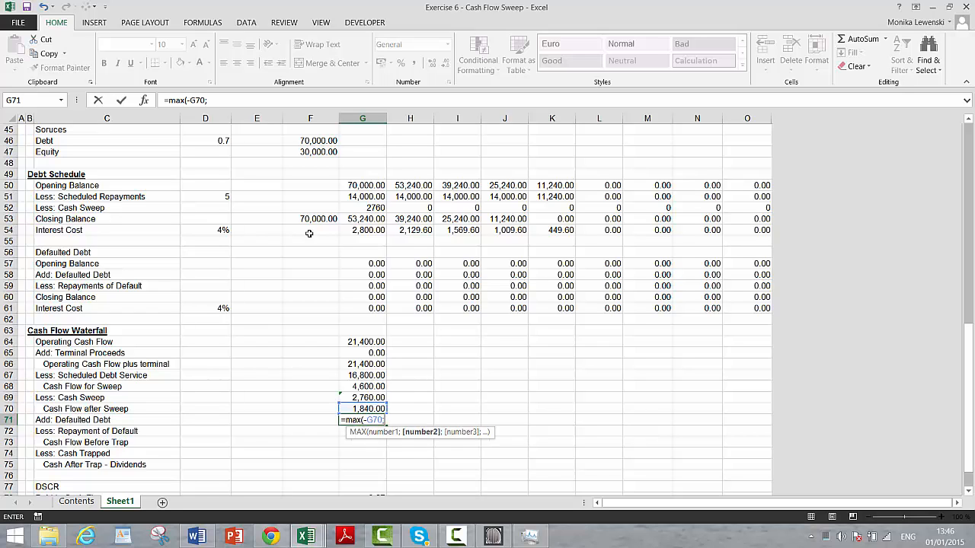
{"action": "type", "text": "0)"}
{"action": "key", "text": "Return"}
Enter the formula =MAX(G70;0) in G72 for the repayment of default
{"action": "key", "text": "Left"}
{"action": "key", "text": "Left"}
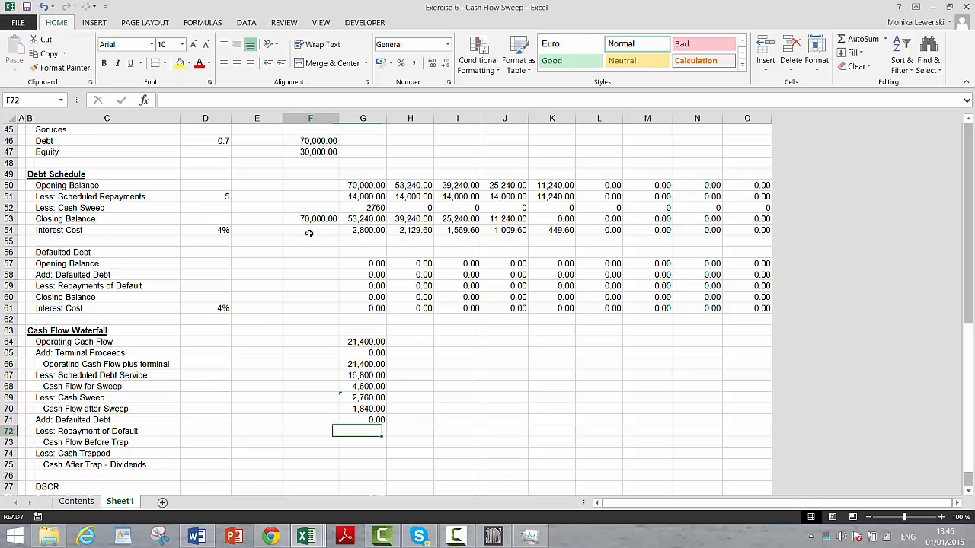
{"action": "key", "text": "Right"}
{"action": "key", "text": "Right"}
{"action": "type", "text": "="}
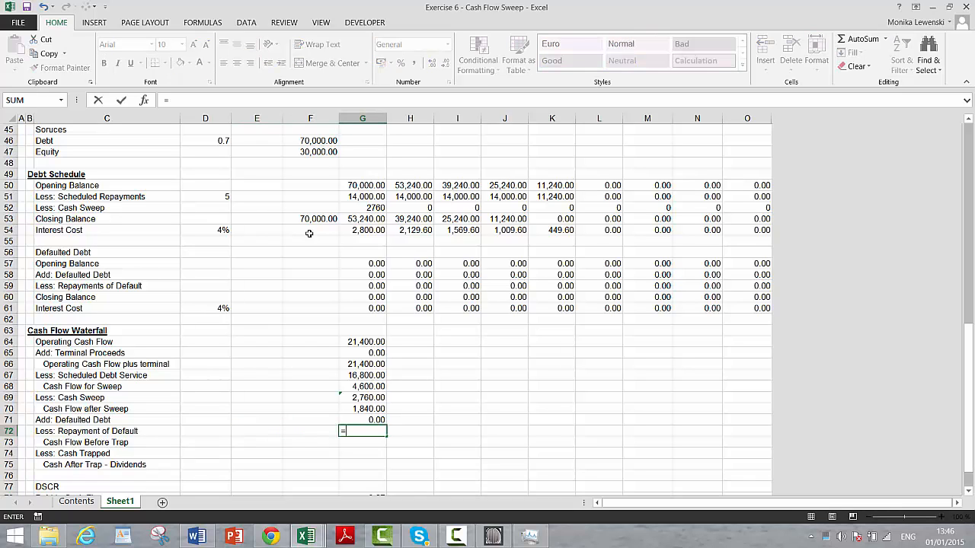
{"action": "type", "text": "ma"}
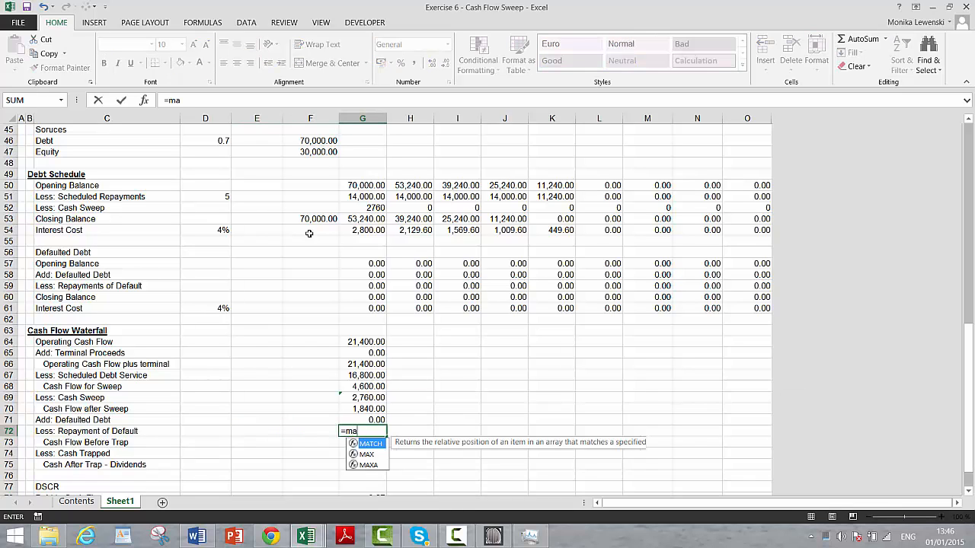
{"action": "type", "text": "x("}
{"action": "key", "text": "Up"}
{"action": "key", "text": "Up"}
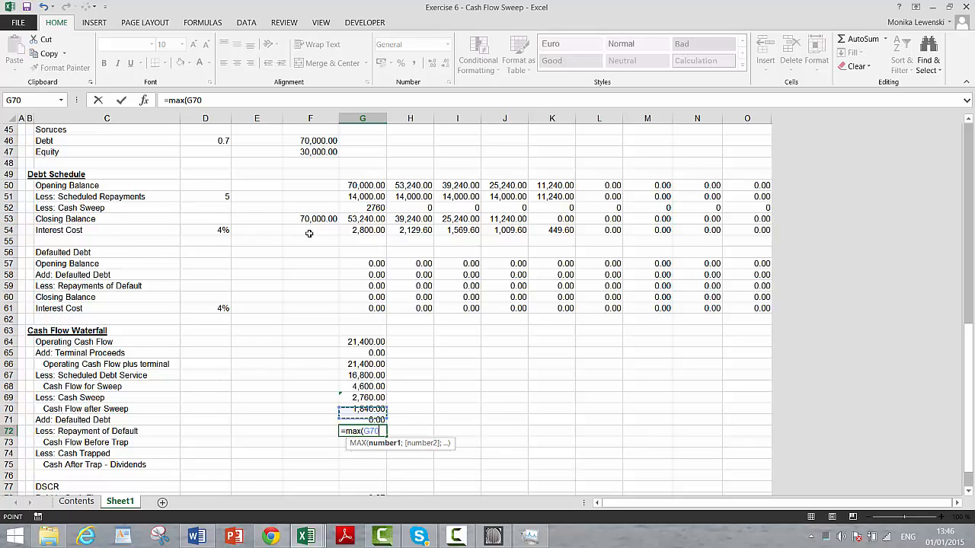
{"action": "type", "text": ";0)"}
{"action": "key", "text": "ctrl+Return"}
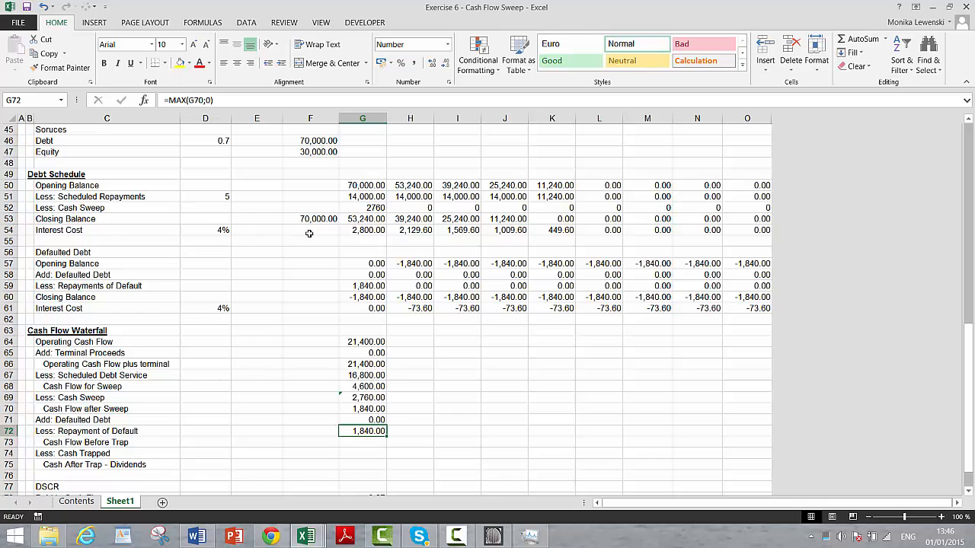
Limit the repayment of default in G72 to the defaulted debt's opening balance G57 by wrapping the MAX formula in MIN
{"action": "key", "text": "F2"}
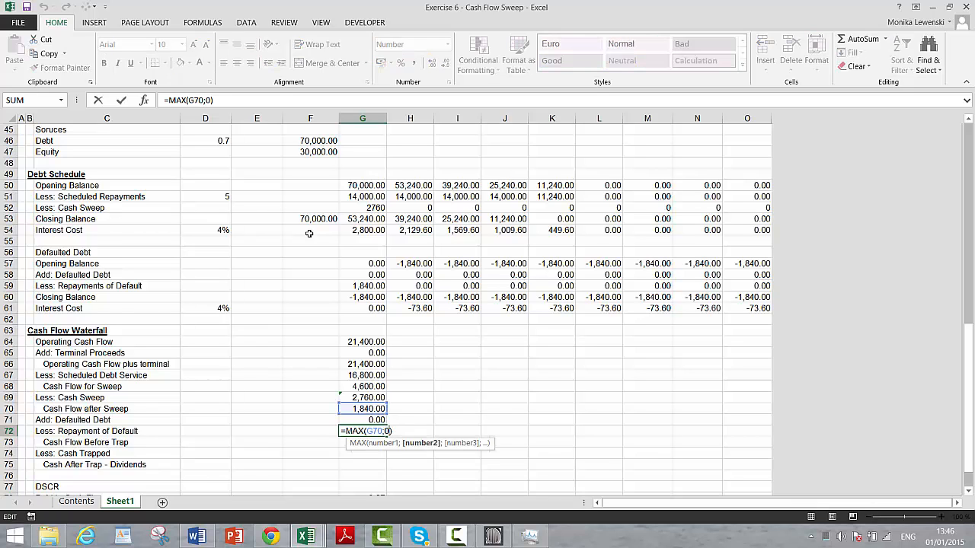
{"action": "type", "text": "min("}
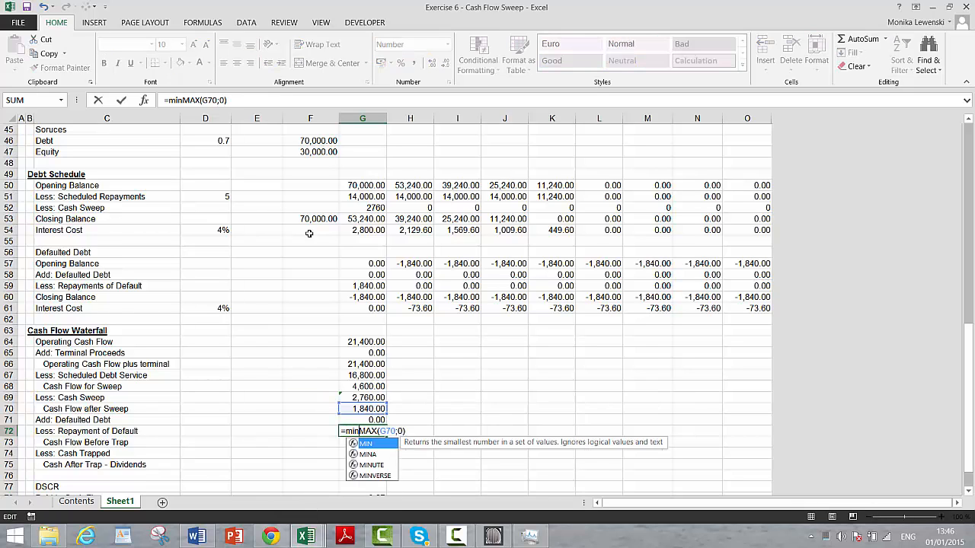
{"action": "left_click", "coordinate": [371, 266]}
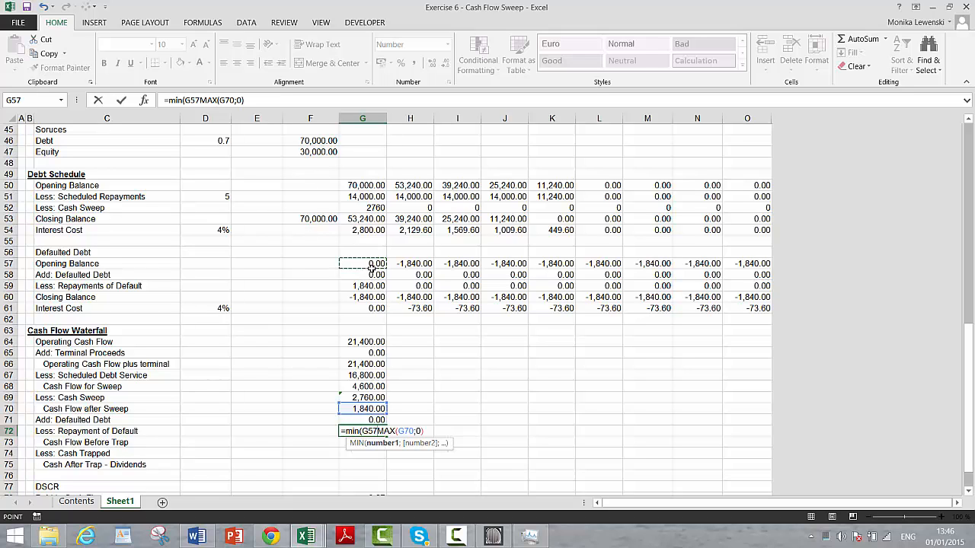
{"action": "type", "text": ";"}
{"action": "key", "text": "Return"}
{"action": "key", "text": "Return"}
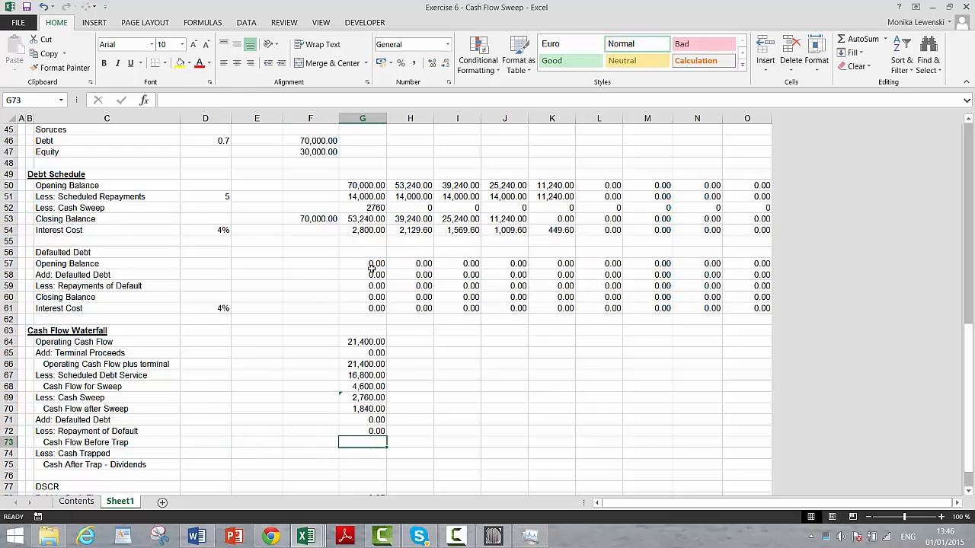
Calculate the cash flow before trap in G73 as =G70+G71-G72
{"action": "type", "text": "="}
{"action": "key", "text": "Up"}
{"action": "key", "text": "Up"}
{"action": "key", "text": "Up"}
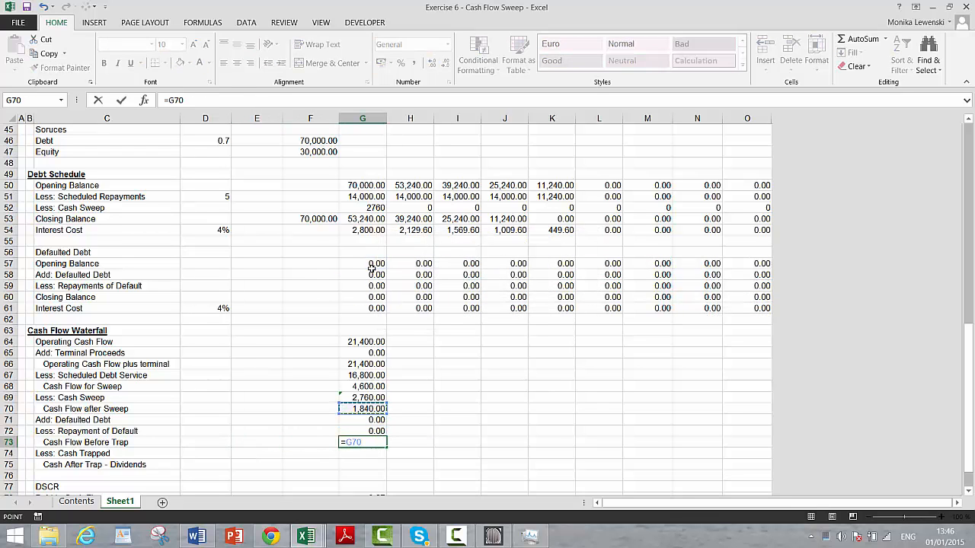
{"action": "type", "text": "-"}
{"action": "key", "text": "Up"}
{"action": "key", "text": "Up"}
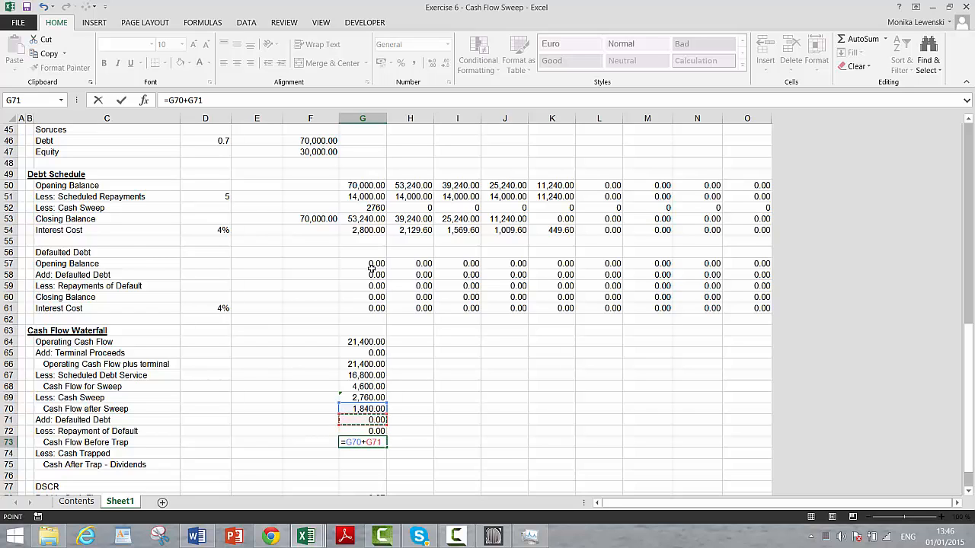
{"action": "type", "text": "-"}
{"action": "key", "text": "Up"}
{"action": "key", "text": "Return"}
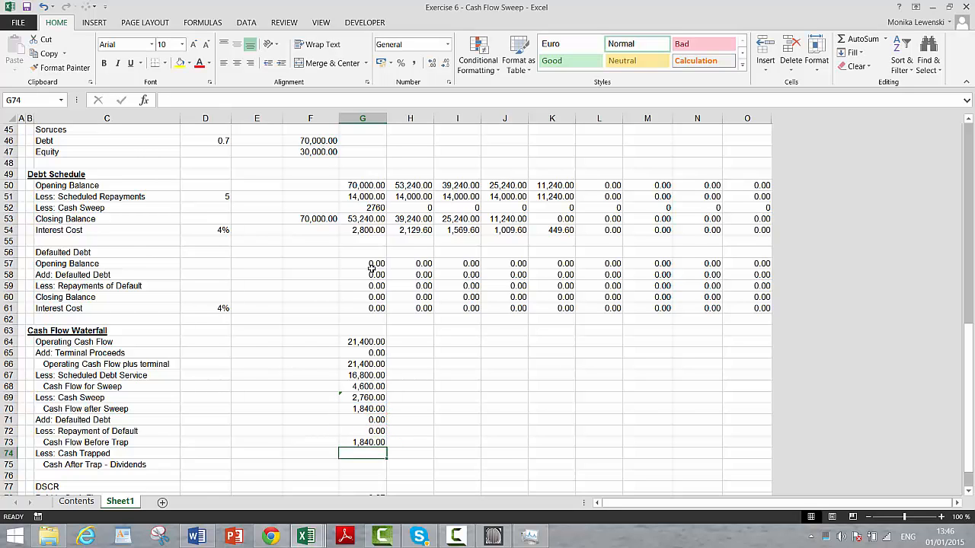
Insert a blank row between the DSCR and Debt to Cash Flow rows
{"action": "key", "text": "Down"}
{"action": "key", "text": "Down"}
{"action": "key", "text": "Down"}
{"action": "key", "text": "Down"}
{"action": "key", "text": "Down"}
{"action": "key", "text": "Down"}
{"action": "key", "text": "Down"}
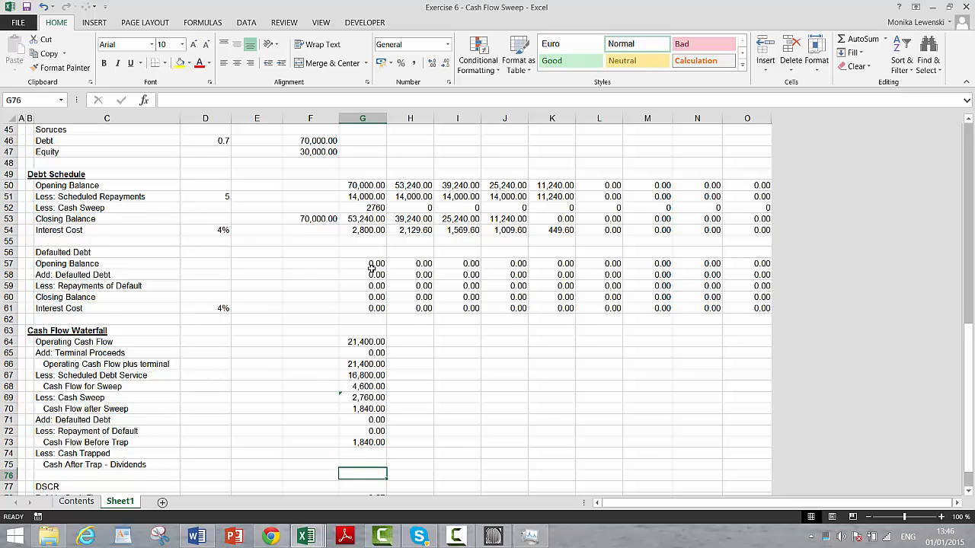
{"action": "key", "text": "Down"}
{"action": "key", "text": "Down"}
{"action": "key", "text": "Up"}
{"action": "key", "text": "Left"}
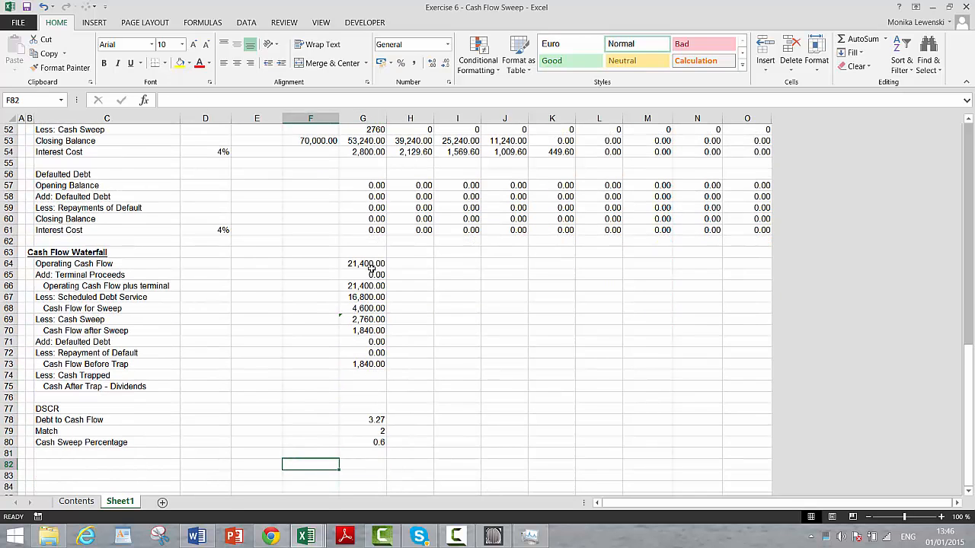
{"action": "key", "text": "Up"}
{"action": "key", "text": "Up"}
{"action": "key", "text": "Up"}
{"action": "key", "text": "Up"}
{"action": "key", "text": "shift+space"}
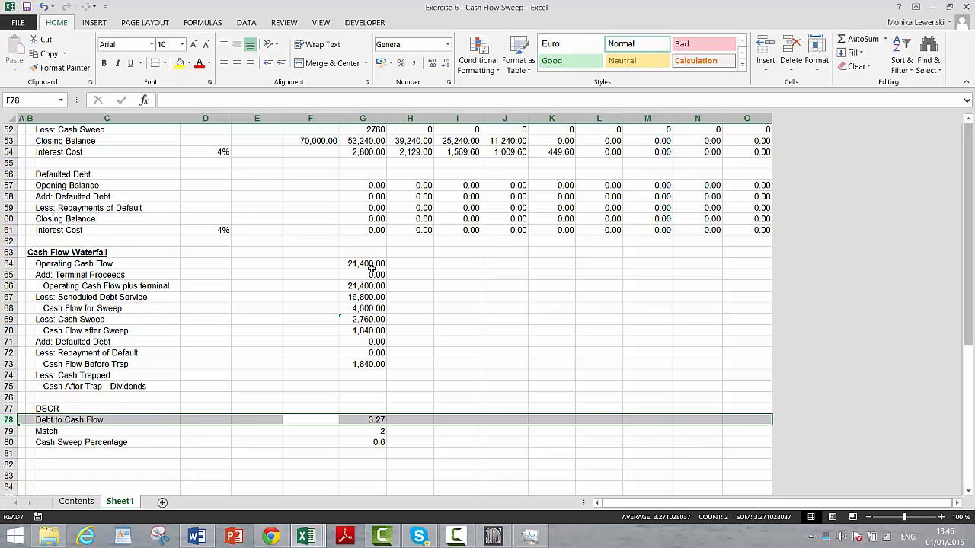
{"action": "key", "text": "ctrl+plus"}
Calculate the first-period DSCR in G77 as =G64/G67 and format it as a number with two decimals
{"action": "key", "text": "Up"}
{"action": "key", "text": "Right"}
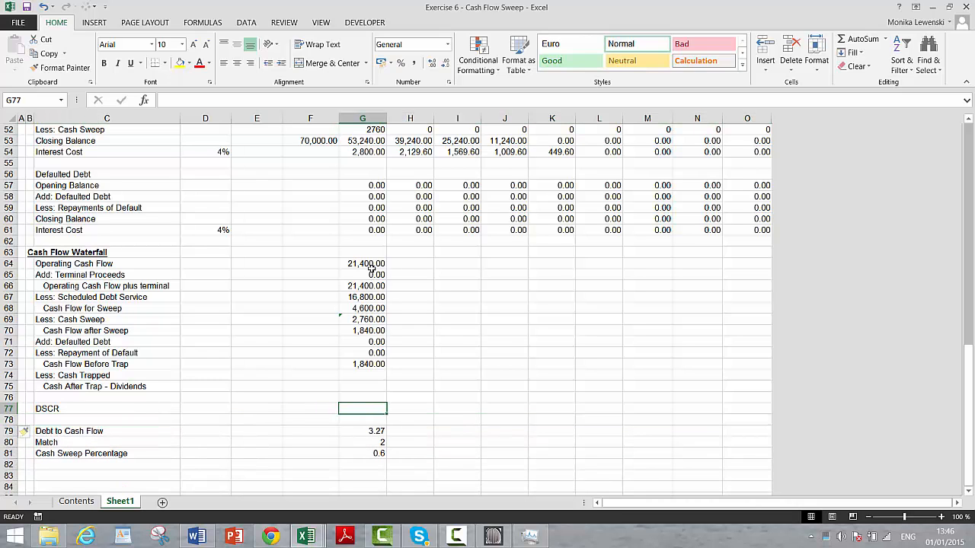
{"action": "type", "text": "="}
{"action": "key", "text": "Up"}
{"action": "key", "text": "Up"}
{"action": "key", "text": "Up"}
{"action": "key", "text": "Up"}
{"action": "key", "text": "Up"}
{"action": "key", "text": "Up"}
{"action": "key", "text": "Up"}
{"action": "key", "text": "Up"}
{"action": "key", "text": "Up"}
{"action": "key", "text": "Up"}
{"action": "key", "text": "Up"}
{"action": "key", "text": "Up"}
{"action": "key", "text": "Up"}
{"action": "key", "text": "Up"}
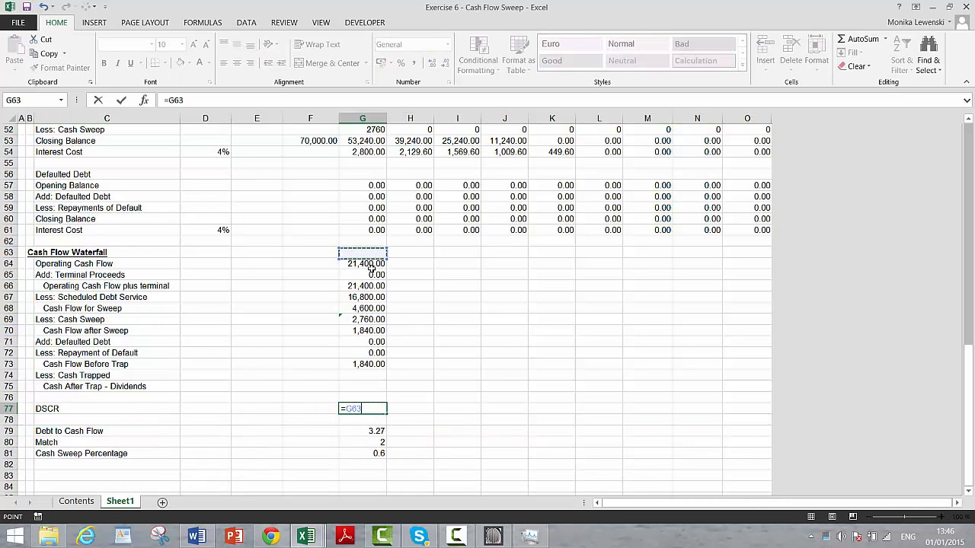
{"action": "key", "text": "Down"}
{"action": "type", "text": "/"}
{"action": "key", "text": "Up"}
{"action": "key", "text": "Up"}
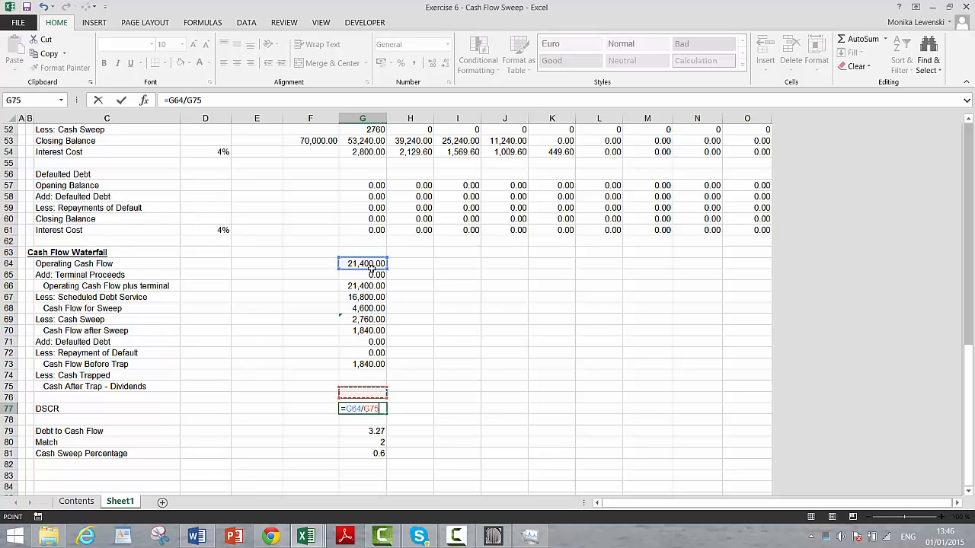
{"action": "key", "text": "Up"}
{"action": "key", "text": "Up"}
{"action": "key", "text": "Up"}
{"action": "key", "text": "Up"}
{"action": "key", "text": "Up"}
{"action": "key", "text": "Up"}
{"action": "key", "text": "Up"}
{"action": "key", "text": "Up"}
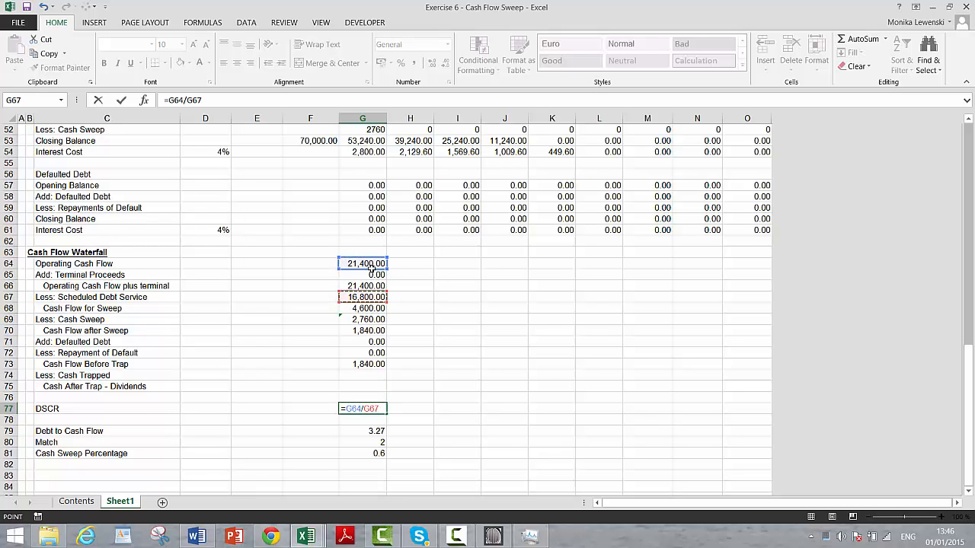
{"action": "key", "text": "ctrl+Return"}
{"action": "key", "text": "ctrl+shift+1"}
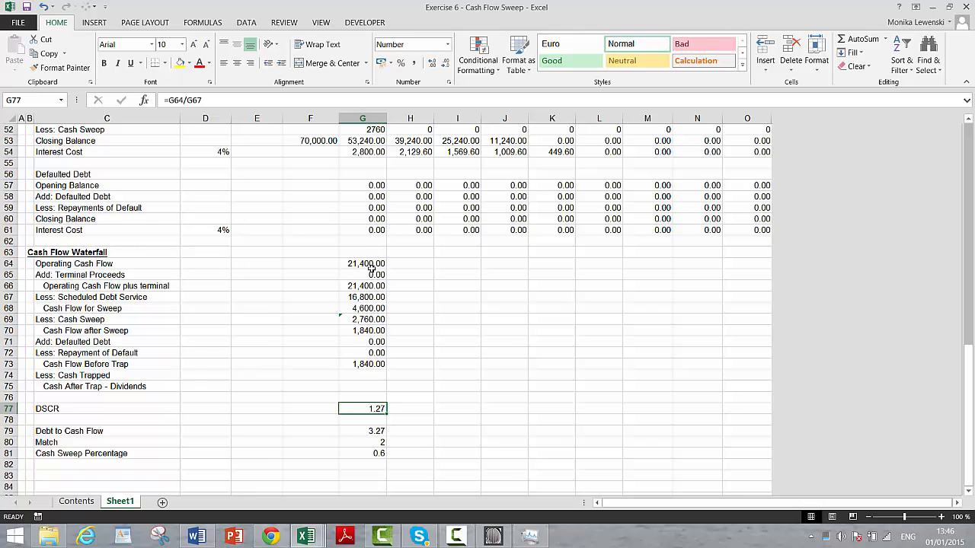
Wrap the DSCR formula in G77 in an IF so it reads =IF(G67>0.1;G64/G67)
{"action": "key", "text": "F2"}
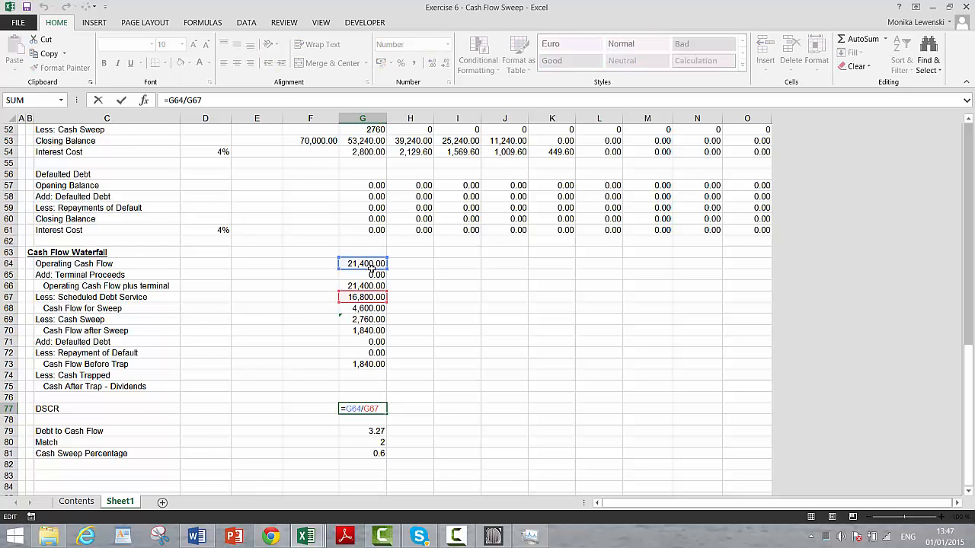
{"action": "type", "text": "if("}
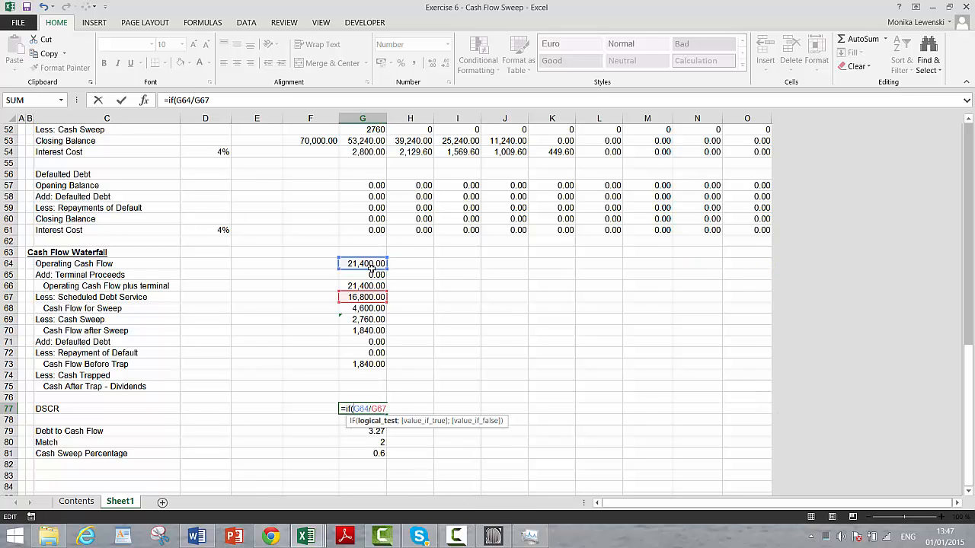
{"action": "type", "text": "g67>"}
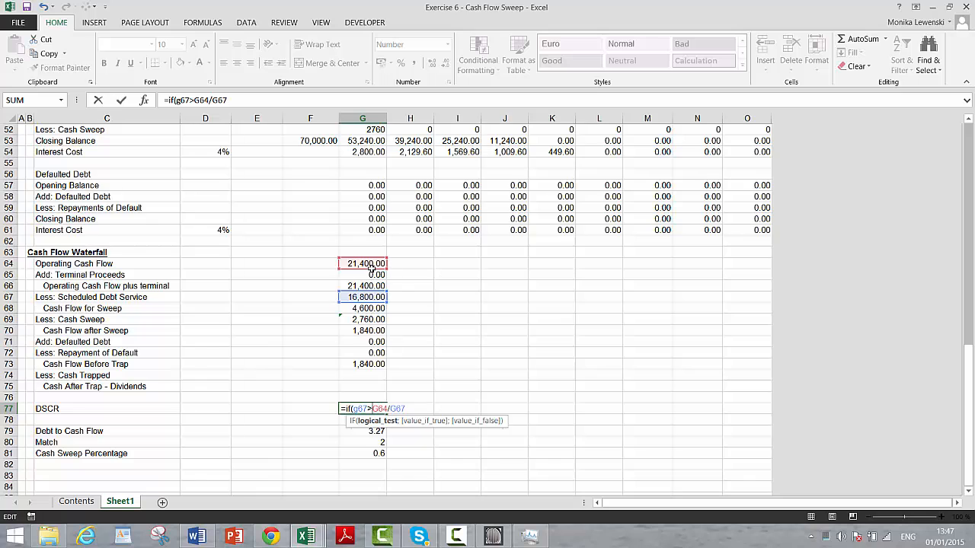
{"action": "type", "text": ".1)"}
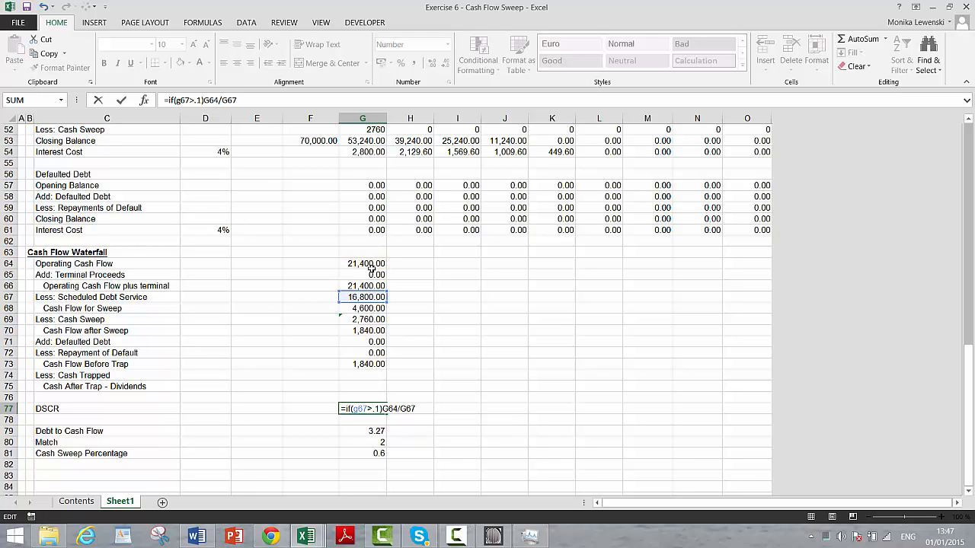
{"action": "key", "text": "BackSpace"}
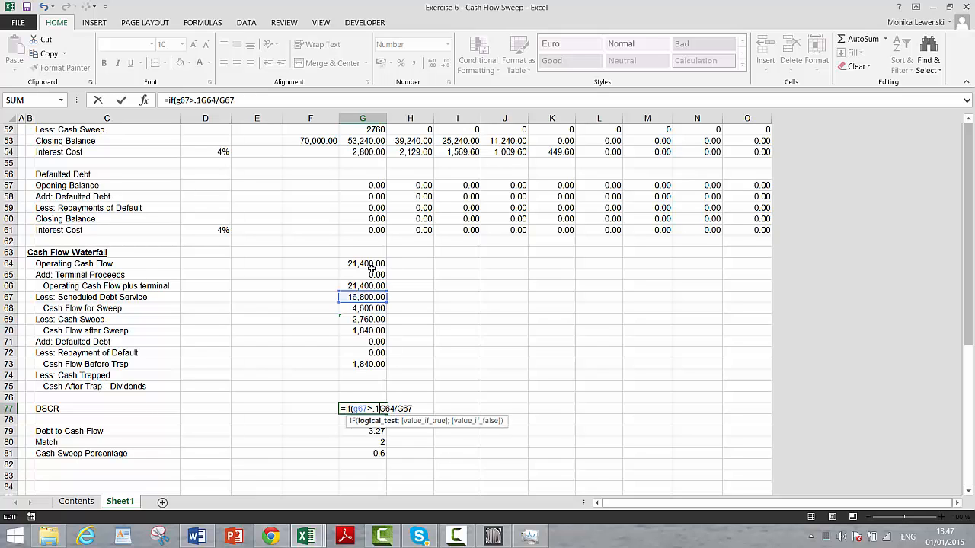
{"action": "type", "text": ","}
{"action": "key", "text": "Return"}
Insert another blank row below DSCR and label C78 as Test
{"action": "key", "text": "Left"}
{"action": "key", "text": "Left"}
{"action": "key", "text": "Left"}
{"action": "key", "text": "Left"}
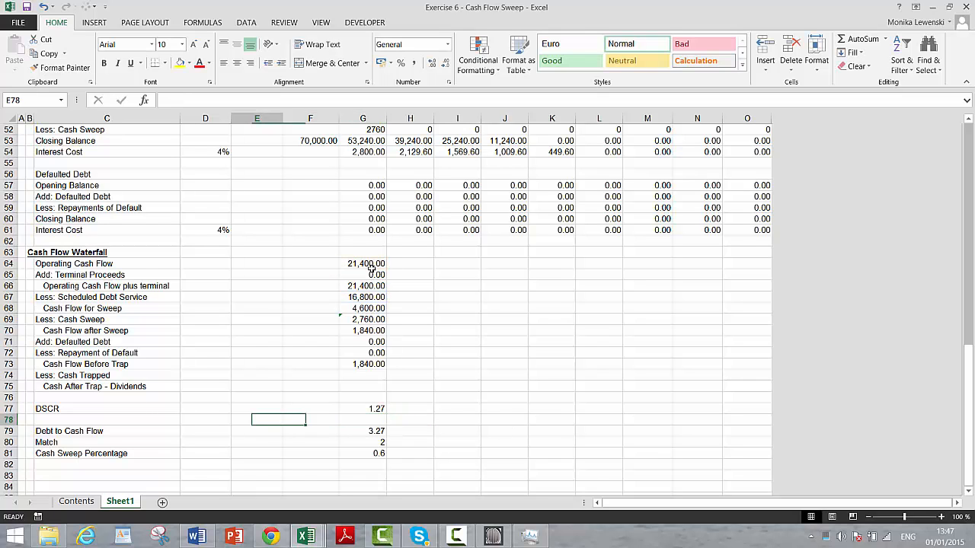
{"action": "key", "text": "shift+space"}
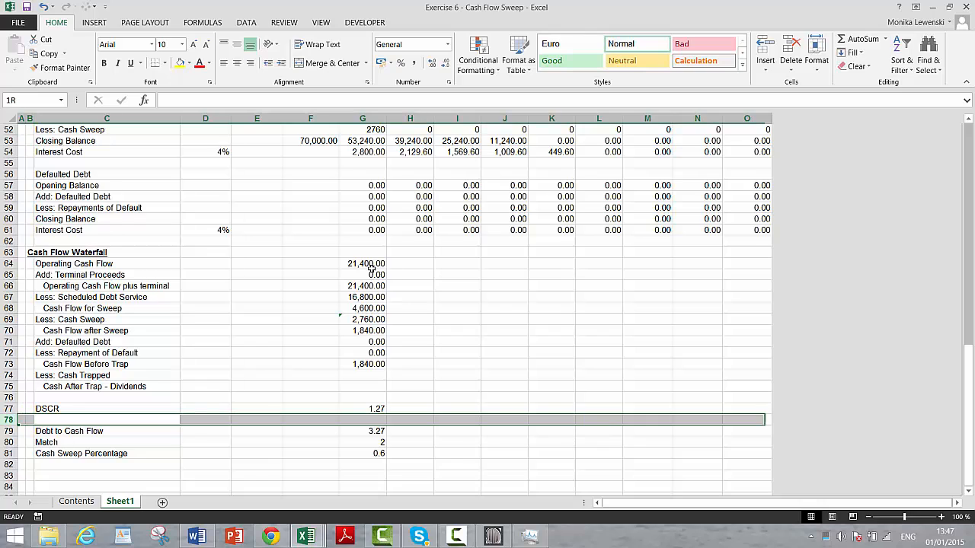
{"action": "key", "text": "ctrl+shift+plus"}
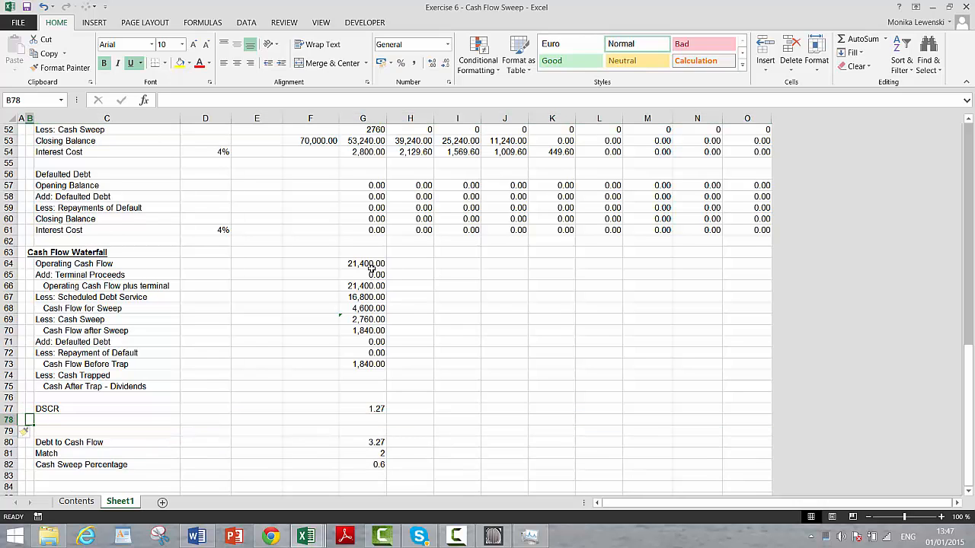
{"action": "type", "text": "Test"}
{"action": "key", "text": "Tab"}
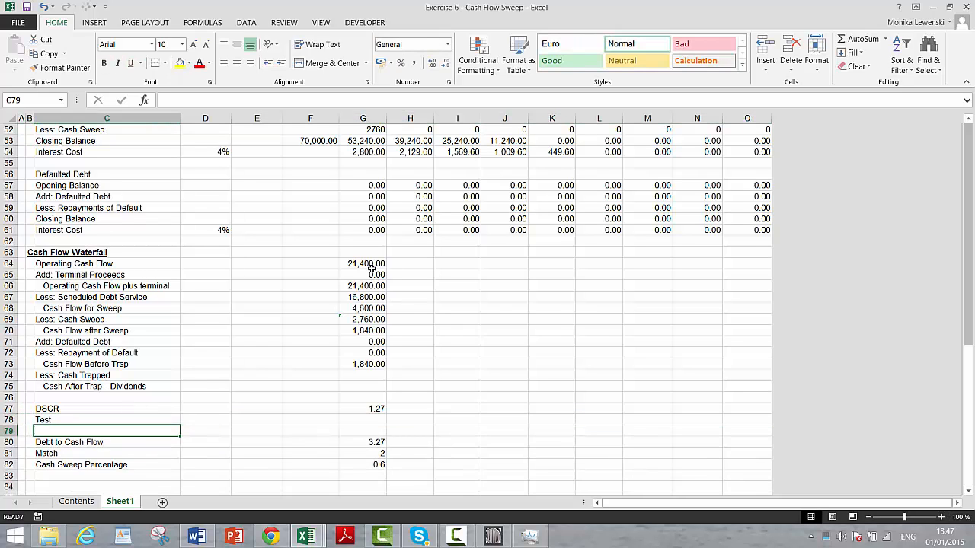
Link D78 in the Test row to the DSCR covenant assumption with =D26
{"action": "type", "text": "="}
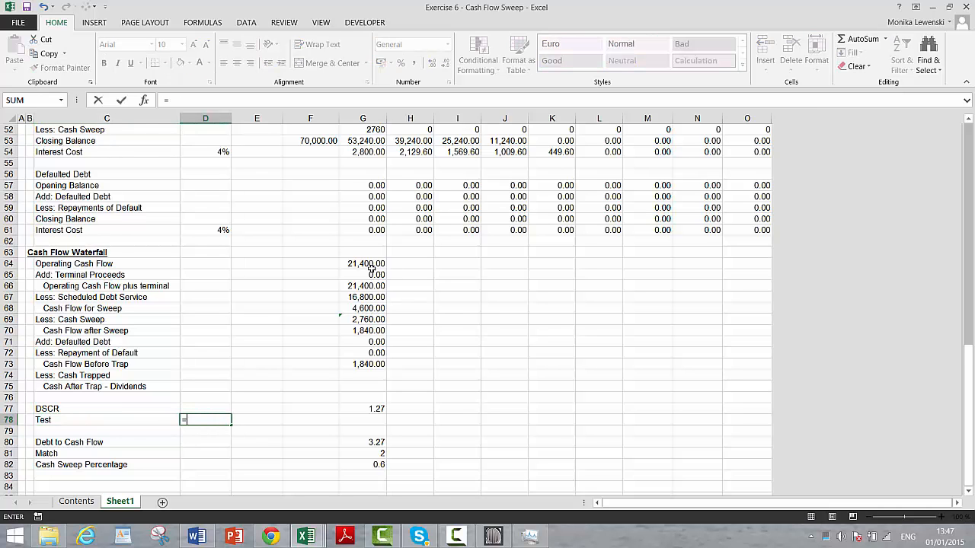
{"action": "key", "text": "Page_Up"}
{"action": "key", "text": "Up"}
{"action": "key", "text": "Up"}
{"action": "key", "text": "Up"}
{"action": "key", "text": "Up"}
{"action": "key", "text": "Up"}
{"action": "key", "text": "Up"}
{"action": "key", "text": "Up"}
{"action": "key", "text": "Up"}
{"action": "key", "text": "Up"}
{"action": "key", "text": "Up"}
{"action": "key", "text": "Up"}
{"action": "key", "text": "Up"}
{"action": "key", "text": "Up"}
{"action": "key", "text": "Up"}
{"action": "key", "text": "Up"}
{"action": "key", "text": "Up"}
{"action": "key", "text": "Up"}
{"action": "key", "text": "Up"}
{"action": "key", "text": "Up"}
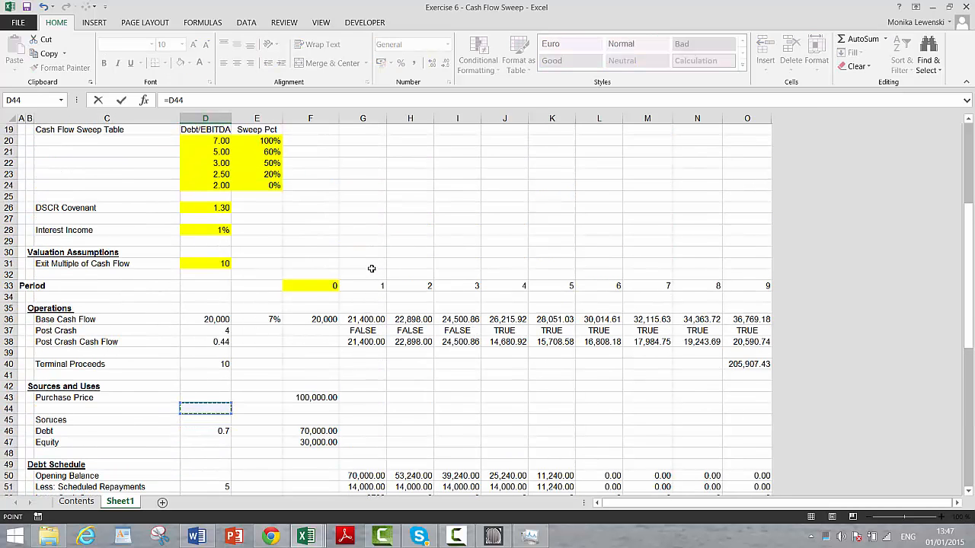
{"action": "key", "text": "Return"}
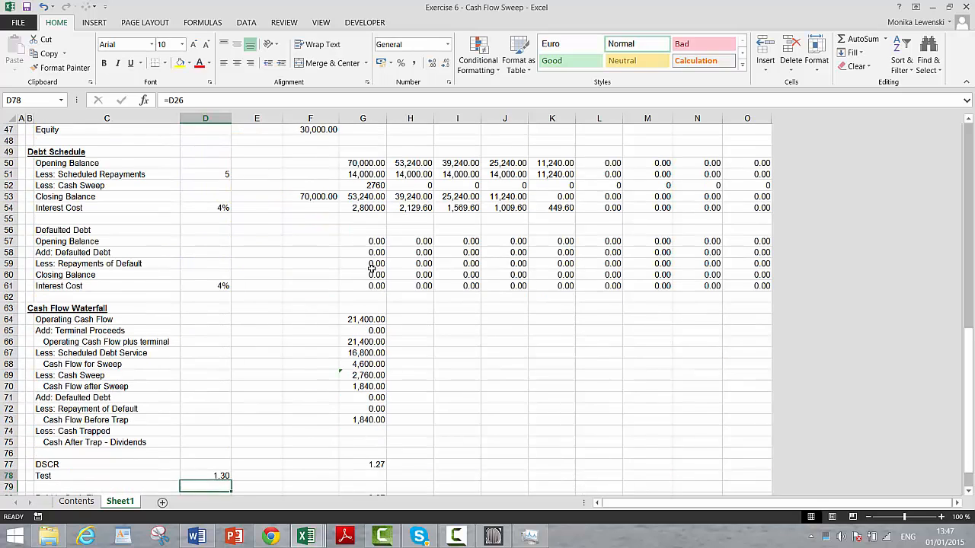
Extend the label in C78 to read "Test - Covenante Violated"
{"action": "key", "text": "Right"}
{"action": "key", "text": "Right"}
{"action": "key", "text": "Right"}
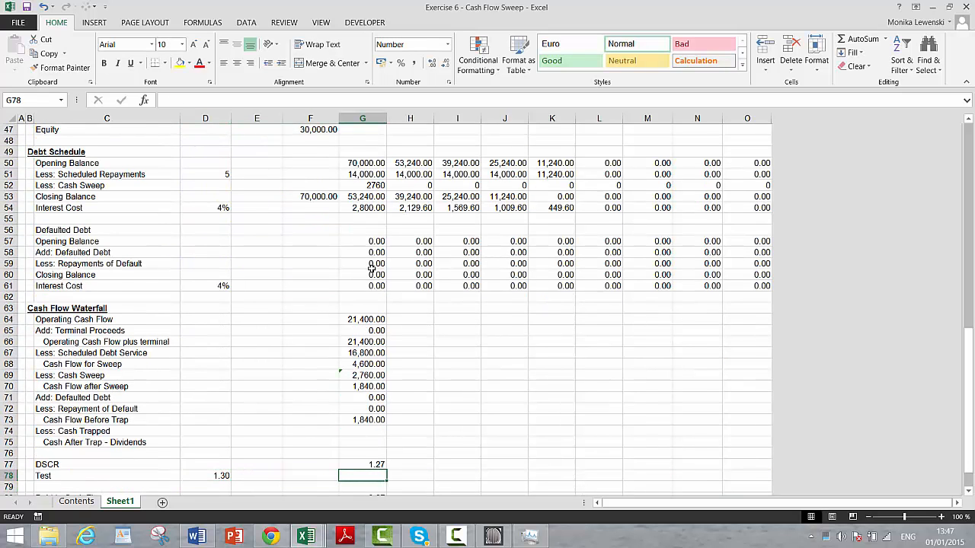
{"action": "key", "text": "Left"}
{"action": "key", "text": "Left"}
{"action": "key", "text": "Left"}
{"action": "key", "text": "Left"}
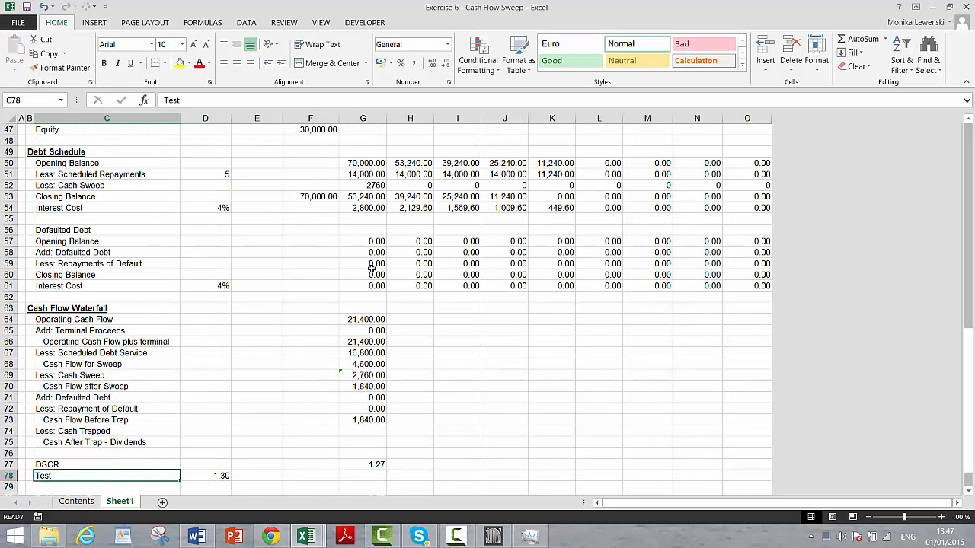
{"action": "key", "text": "F2"}
{"action": "type", "text": "-"}
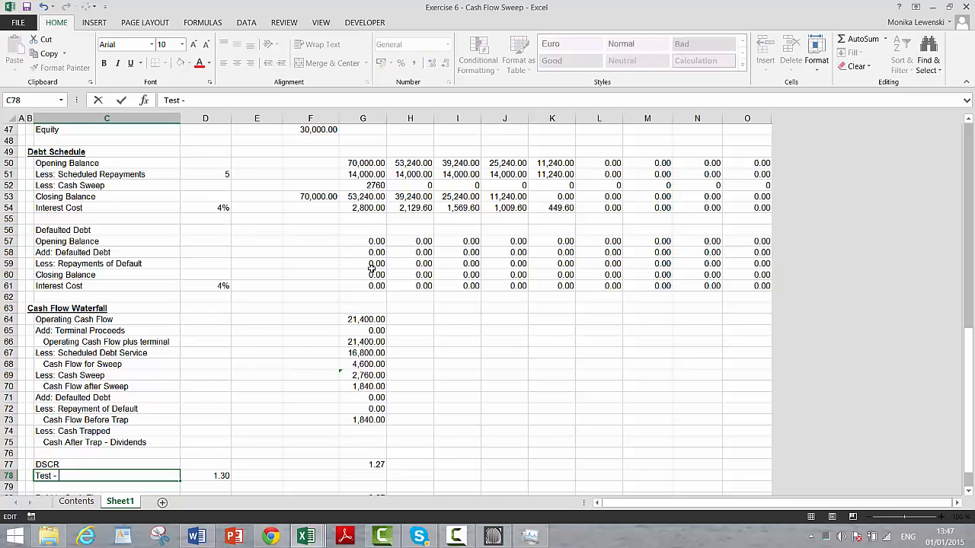
{"action": "type", "text": " Covenante Violated"}
{"action": "key", "text": "Return"}
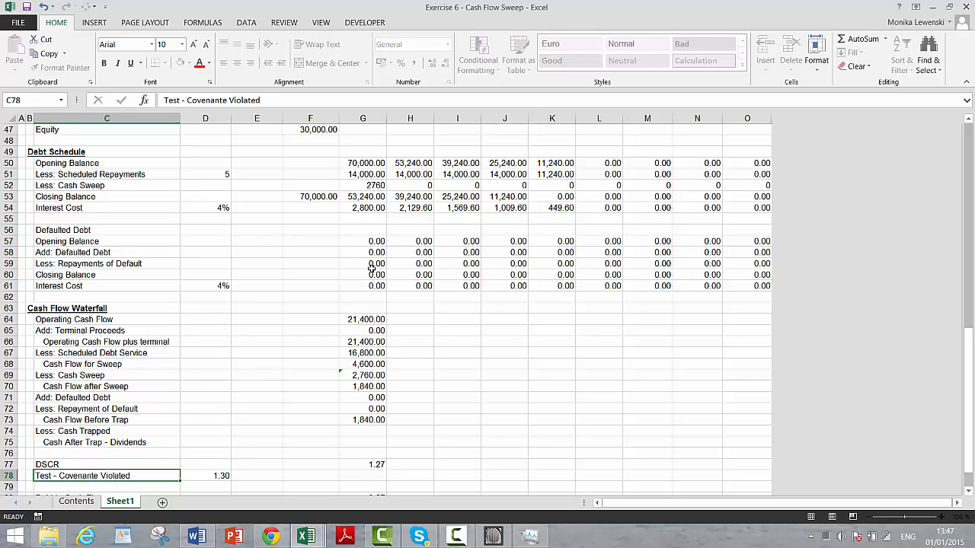
Enter the covenant violation test =G77<=$D$78 in G78, comparing the DSCR with the fixed covenant cell
{"action": "key", "text": "Up"}
{"action": "key", "text": "Right"}
{"action": "key", "text": "Right"}
{"action": "key", "text": "Right"}
{"action": "key", "text": "Right"}
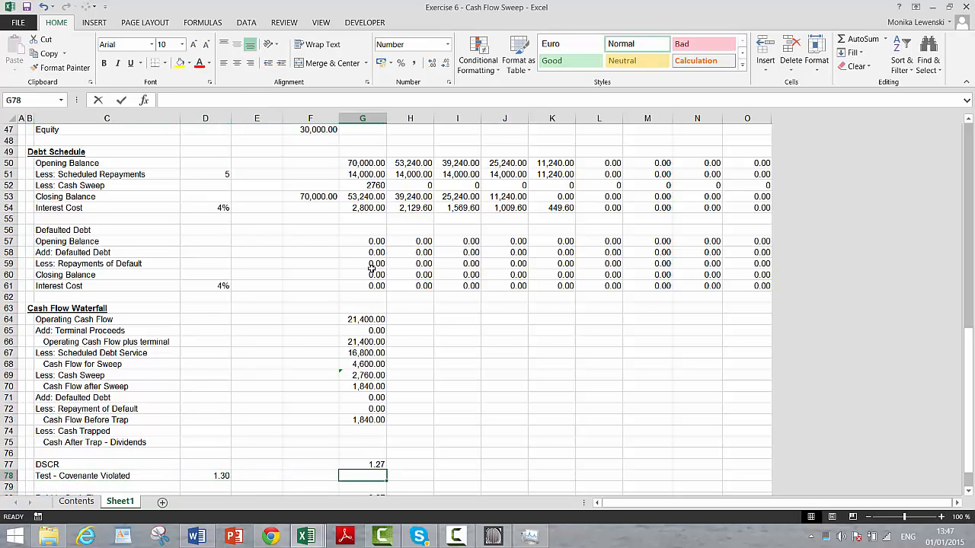
{"action": "type", "text": "="}
{"action": "key", "text": "Up"}
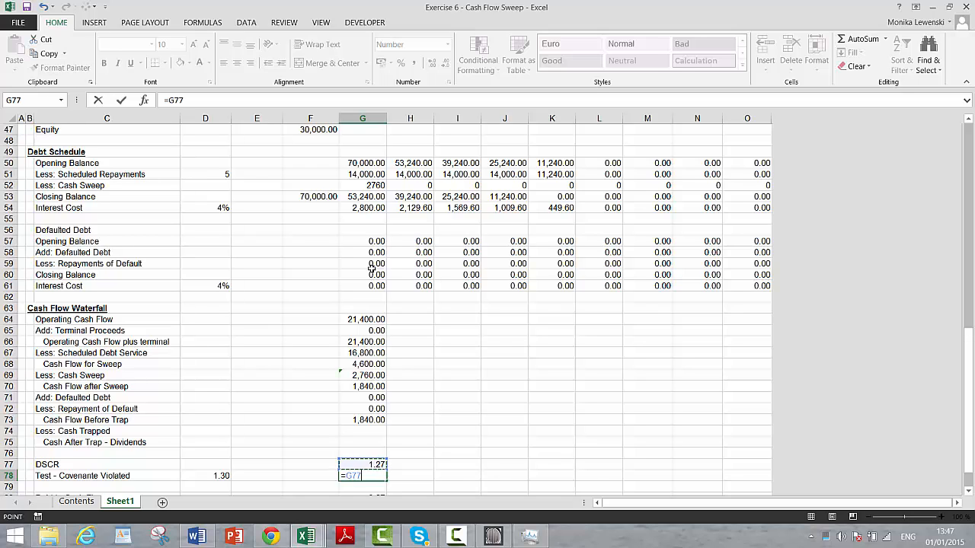
{"action": "type", "text": "<="}
{"action": "key", "text": "Left"}
{"action": "key", "text": "Left"}
{"action": "key", "text": "Left"}
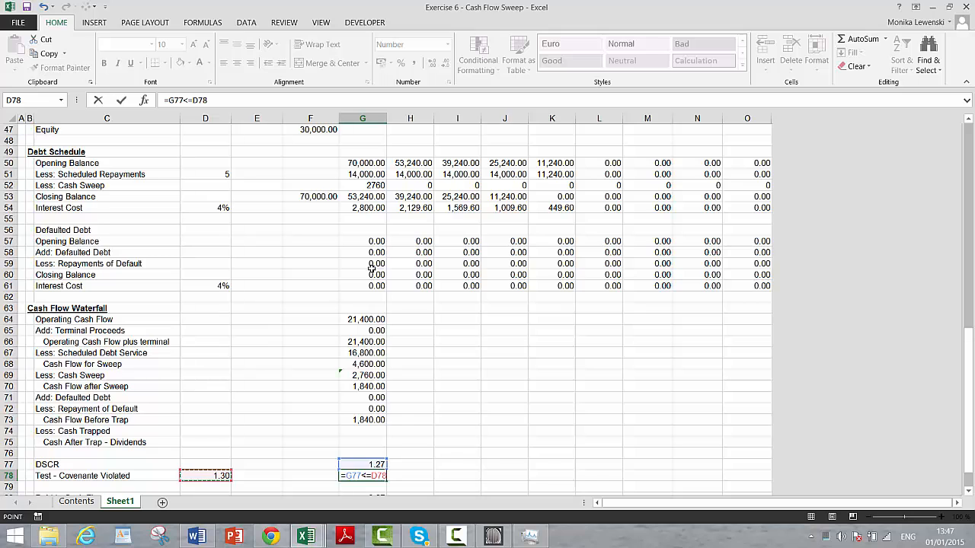
{"action": "key", "text": "Return"}
{"action": "key", "text": "Up"}
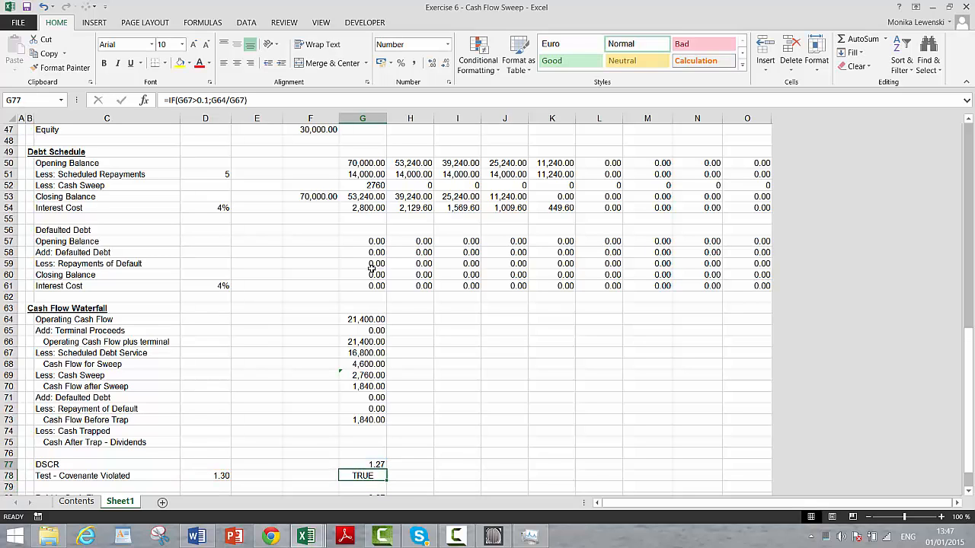
Calculate the cash trapped in G74 as =G73*G78 and format it as a number with two decimals
{"action": "key", "text": "Up"}
{"action": "key", "text": "Up"}
{"action": "key", "text": "Up"}
{"action": "key", "text": "Up"}
{"action": "type", "text": "="}
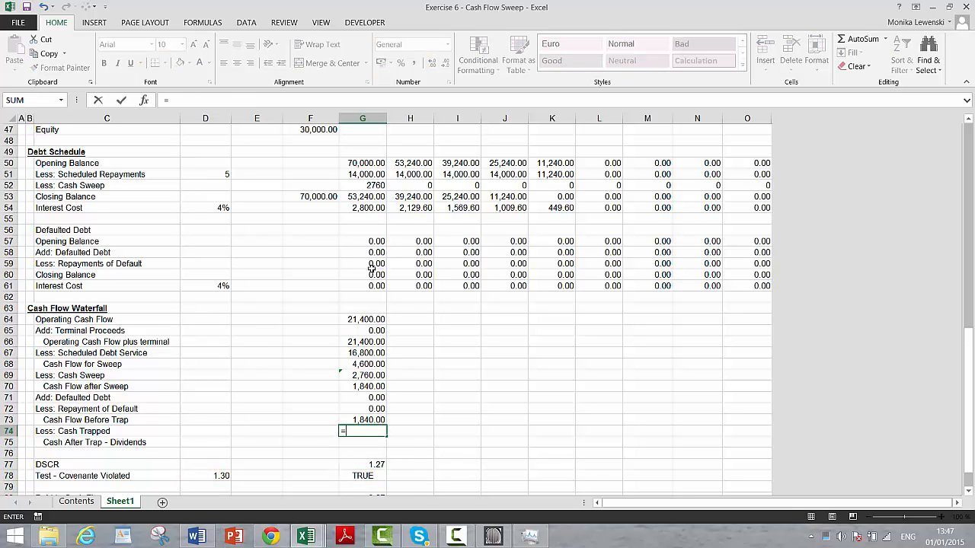
{"action": "key", "text": "Up"}
{"action": "type", "text": "*"}
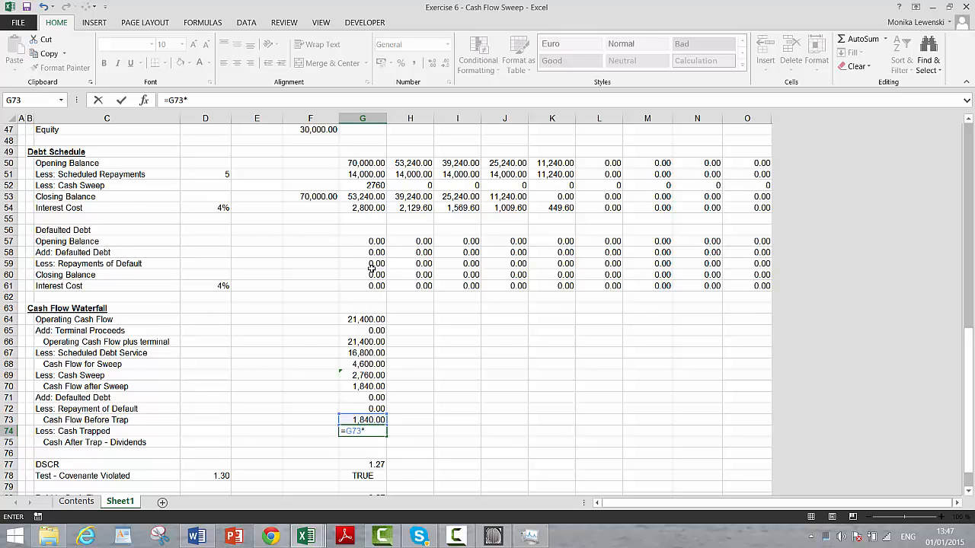
{"action": "key", "text": "Down"}
{"action": "key", "text": "Down"}
{"action": "key", "text": "Down"}
{"action": "key", "text": "Down"}
{"action": "key", "text": "Return"}
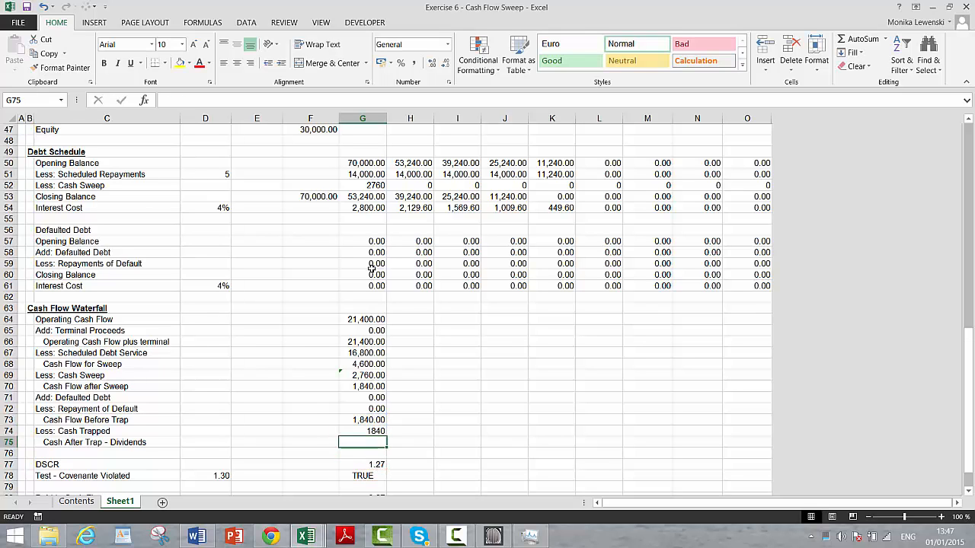
{"action": "key", "text": "Up"}
{"action": "key", "text": "ctrl+shift+1"}
Calculate the cash after trap (dividends) in G75 as =G73-G74
{"action": "key", "text": "Down"}
{"action": "type", "text": "="}
{"action": "key", "text": "Up"}
{"action": "key", "text": "Up"}
{"action": "type", "text": "-"}
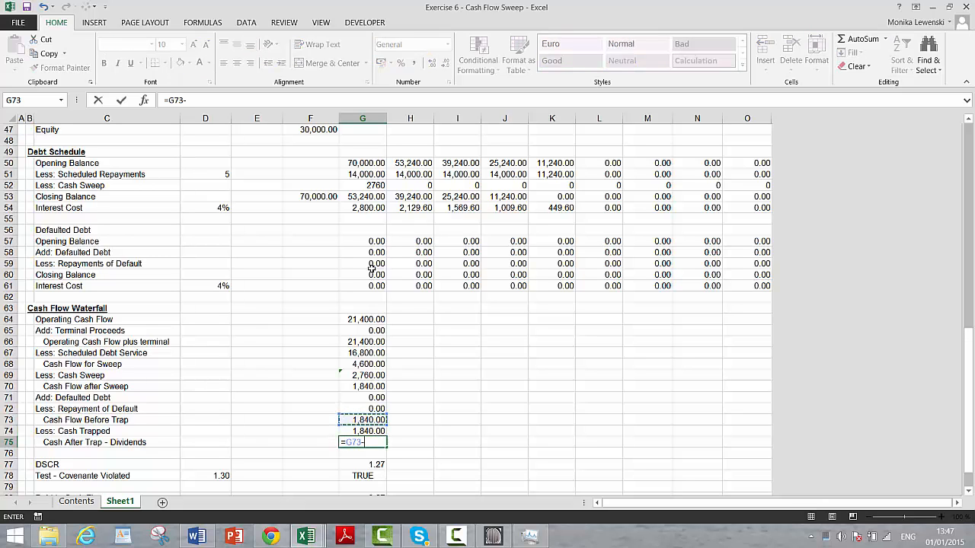
{"action": "key", "text": "Up"}
{"action": "key", "text": "Return"}
{"action": "key", "text": "Down"}
{"action": "key", "text": "Down"}
{"action": "key", "text": "Down"}
{"action": "key", "text": "Down"}
{"action": "key", "text": "Down"}
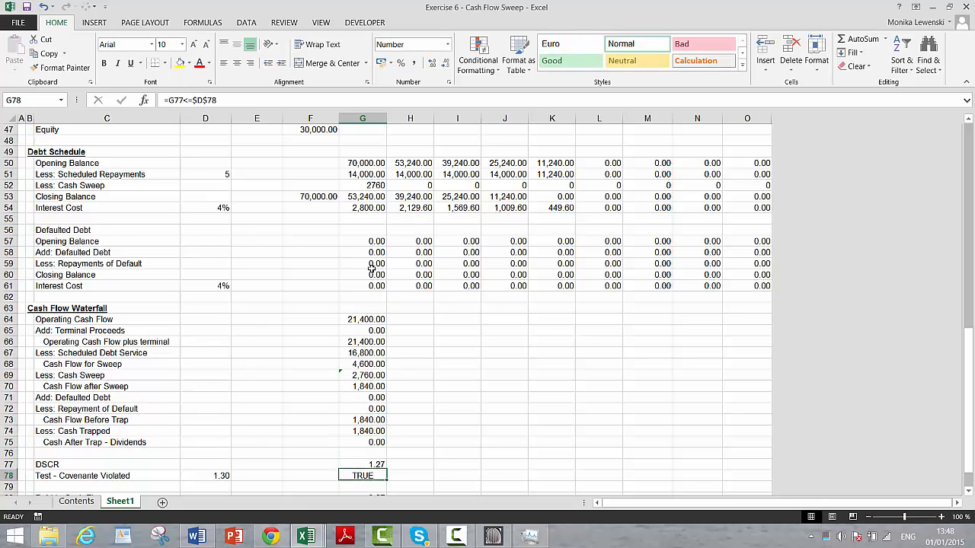
Insert five blank rows above the Cash Flow Waterfall section and select B63 in the new space
{"action": "key", "text": "Up"}
{"action": "key", "text": "Up"}
{"action": "key", "text": "Up"}
{"action": "key", "text": "Up"}
{"action": "key", "text": "Up"}
{"action": "key", "text": "Up"}
{"action": "key", "text": "Up"}
{"action": "key", "text": "Up"}
{"action": "key", "text": "Up"}
{"action": "key", "text": "Up"}
{"action": "key", "text": "Up"}
{"action": "key", "text": "Up"}
{"action": "key", "text": "Up"}
{"action": "key", "text": "Up"}
{"action": "key", "text": "Up"}
{"action": "key", "text": "Up"}
{"action": "key", "text": "Up"}
{"action": "key", "text": "Up"}
{"action": "key", "text": "Up"}
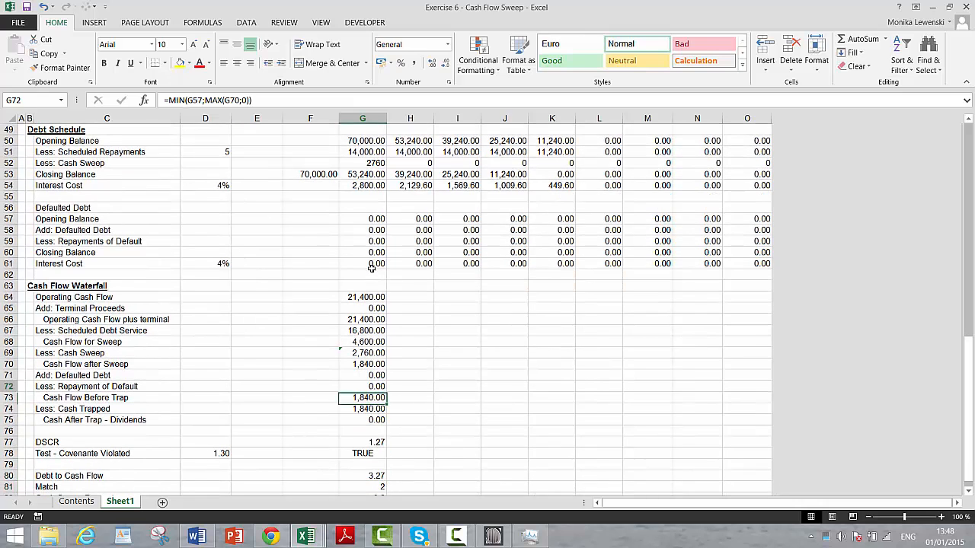
{"action": "key", "text": "Left"}
{"action": "key", "text": "shift+space"}
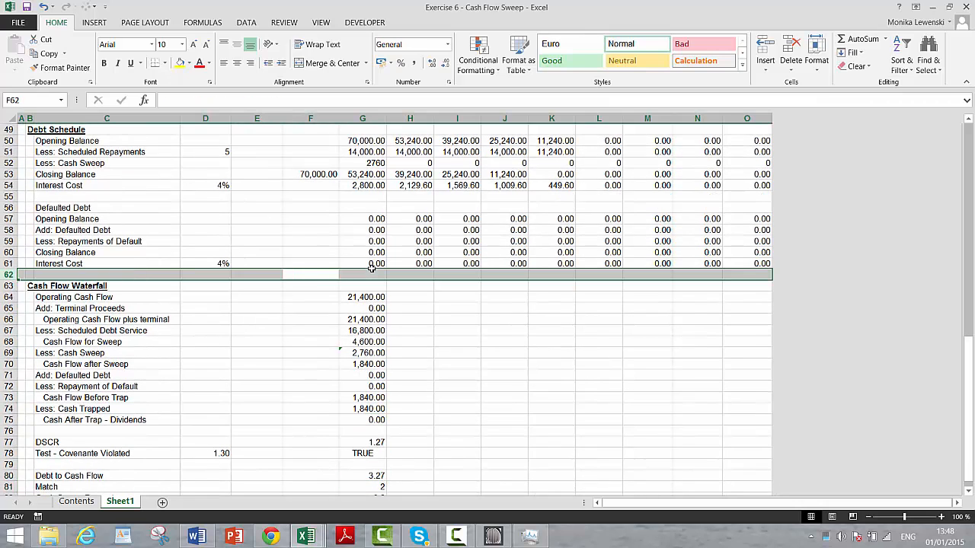
{"action": "key", "text": "ctrl+shift+plus"}
{"action": "key", "text": "ctrl+shift+plus"}
{"action": "key", "text": "ctrl+shift+plus"}
{"action": "key", "text": "ctrl+shift+plus"}
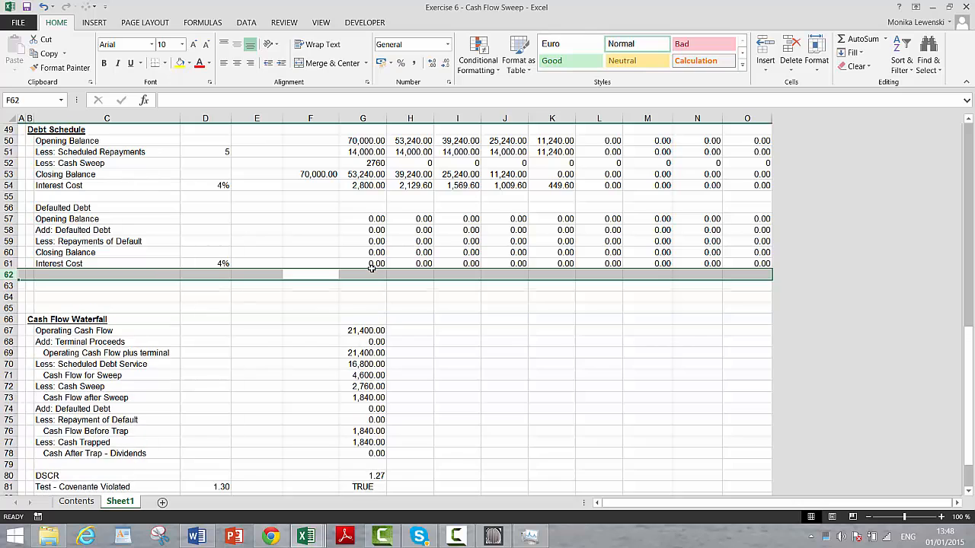
{"action": "key", "text": "ctrl+shift+plus"}
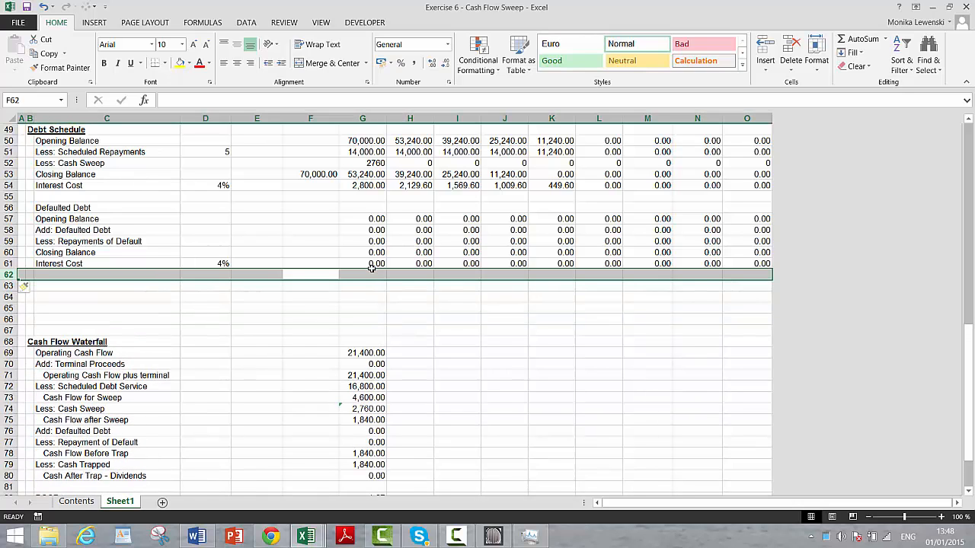
{"action": "key", "text": "Down"}
{"action": "key", "text": "Left"}
{"action": "key", "text": "Left"}
{"action": "key", "text": "Left"}
{"action": "key", "text": "Left"}
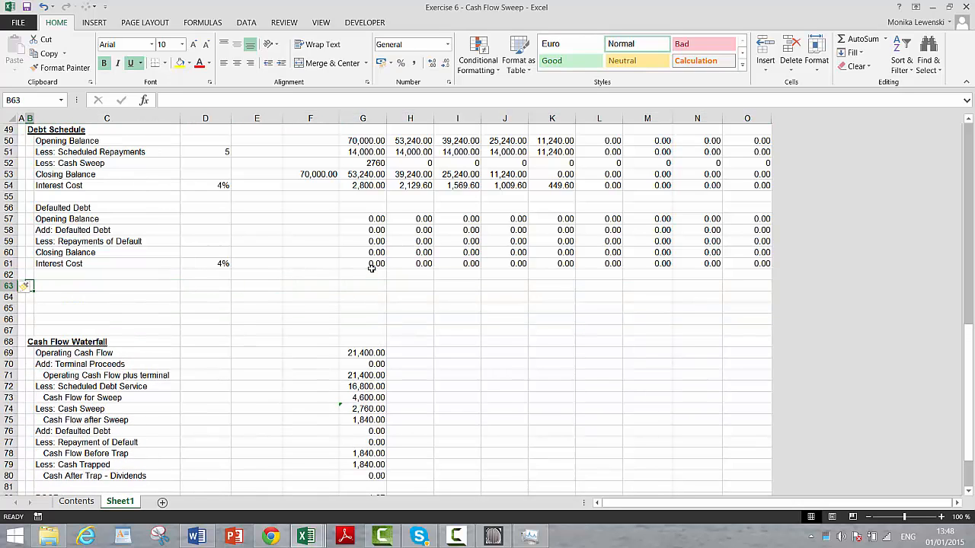
Enter the heading Cash Trap Account in B63 and the labels Opening Balance and Add: Trapped Cash in C64 and C65
{"action": "type", "text": "Cash Tra"}
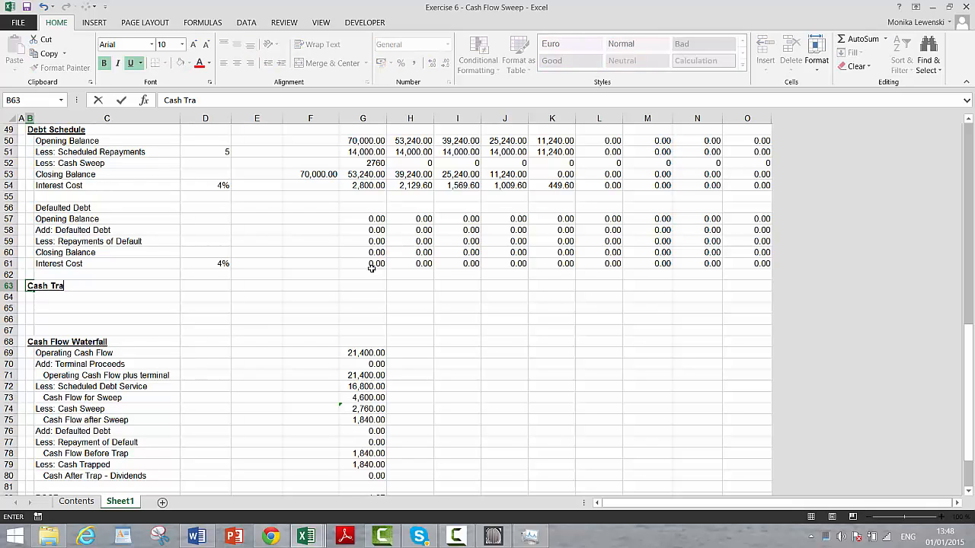
{"action": "type", "text": "p Account"}
{"action": "key", "text": "ctrl+Return"}
{"action": "key", "text": "Down"}
{"action": "key", "text": "Right"}
{"action": "type", "text": "O"}
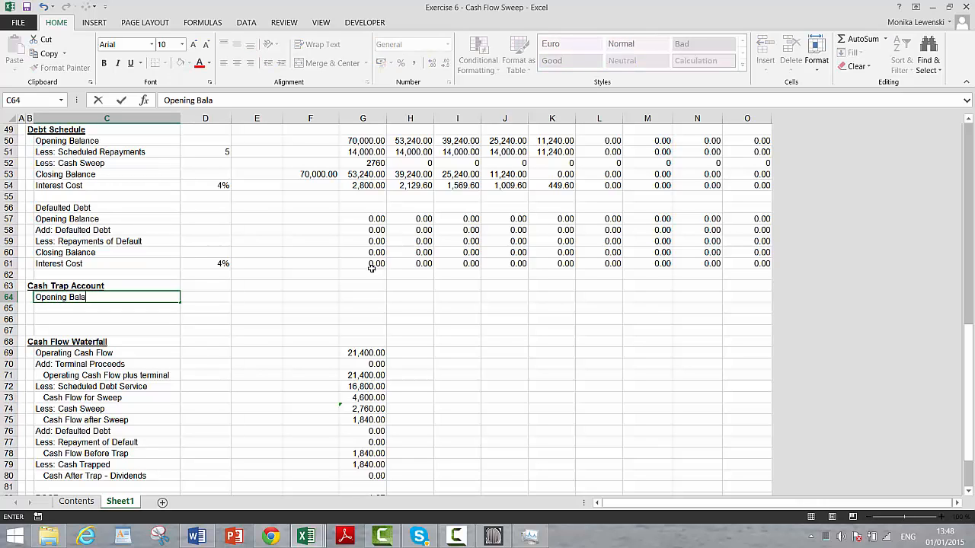
{"action": "key", "text": "Return"}
{"action": "type", "text": "Add: Trapped Cash"}
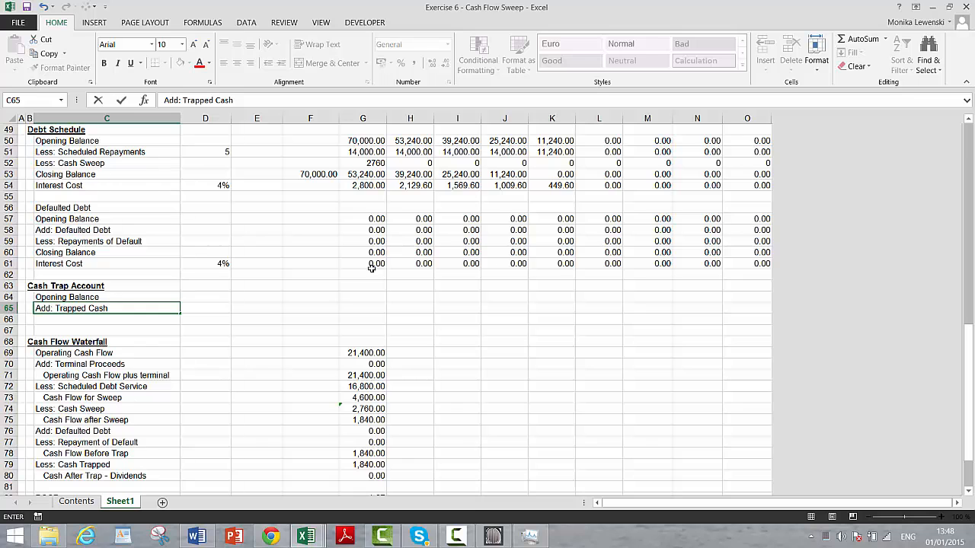
{"action": "key", "text": "Return"}
Insert two blank rows at row 66, below the Add: Trapped Cash line, and select C66
{"action": "key", "text": "shift+space"}
{"action": "key", "text": "ctrl+shift+plus"}
{"action": "key", "text": "ctrl+shift+plus"}
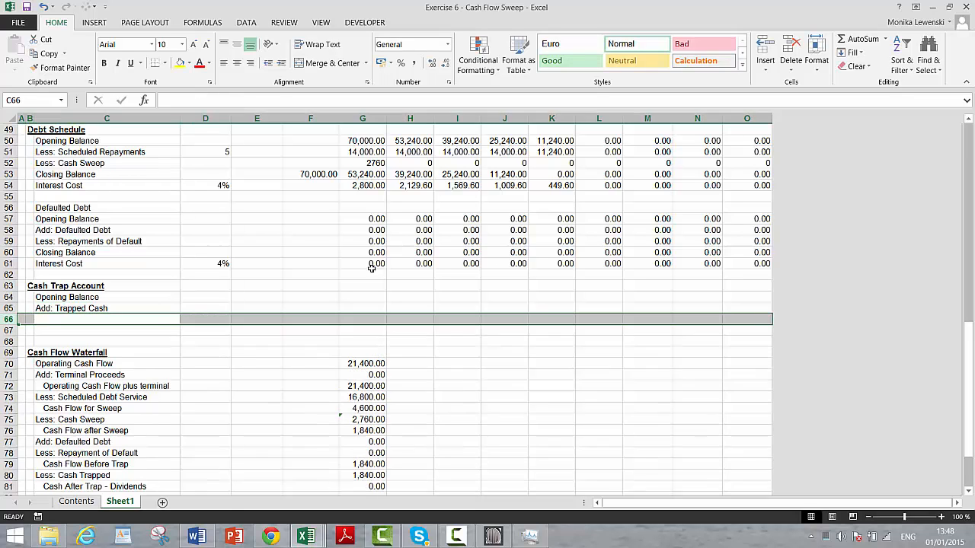
{"action": "key", "text": "Left"}
{"action": "key", "text": "Right"}
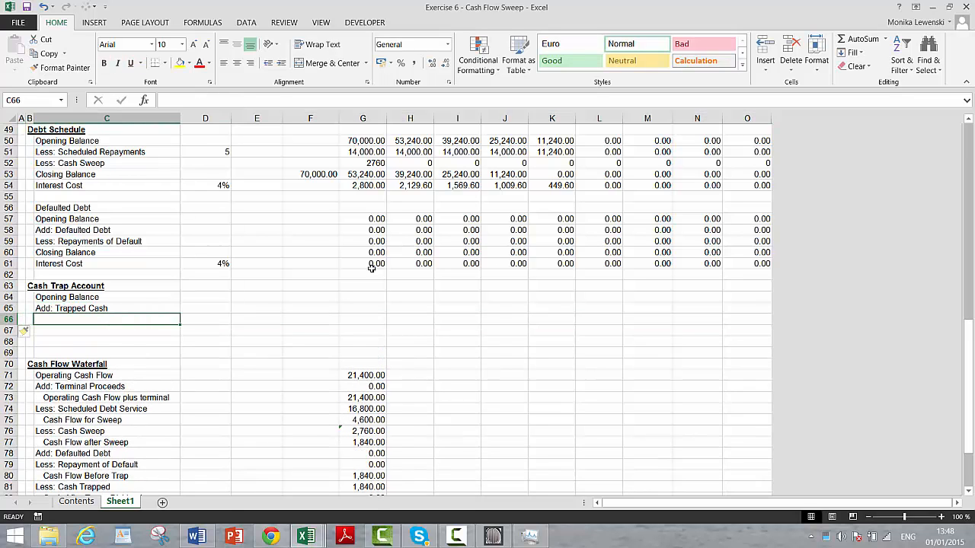
Label C66 to C68 as Less: Release of Trapped Cash, Closing Balance and Interest Income
{"action": "type", "text": "Less: Release of Trapped Cash"}
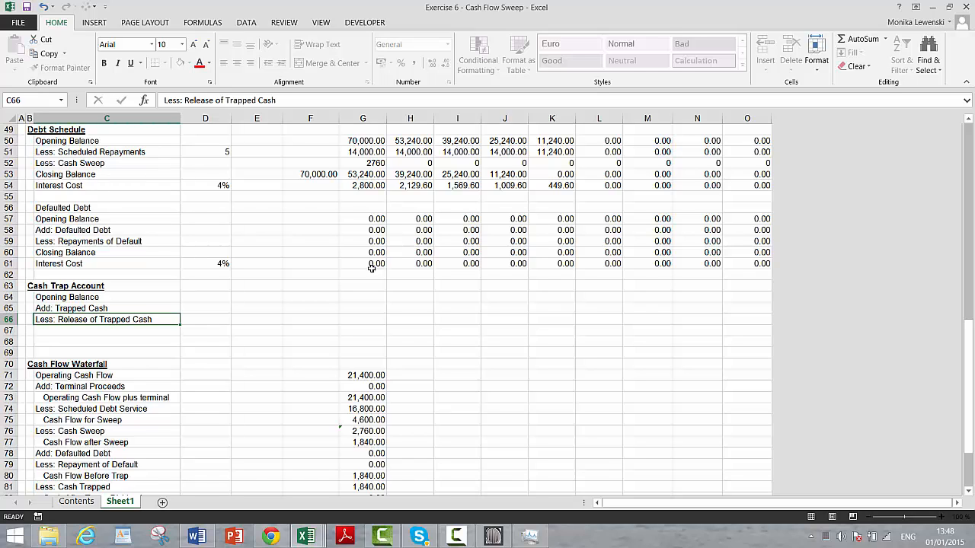
{"action": "key", "text": "Return"}
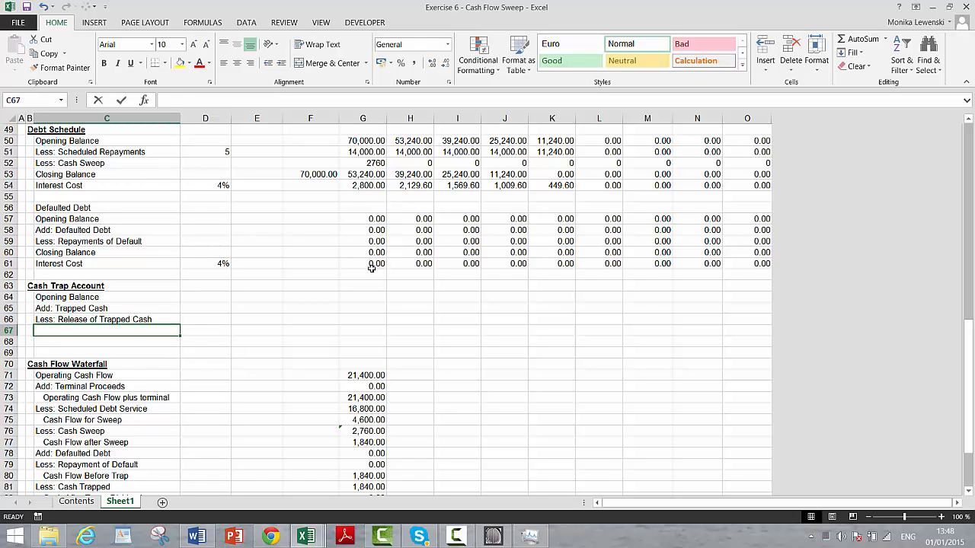
{"action": "type", "text": "Closing Ba"}
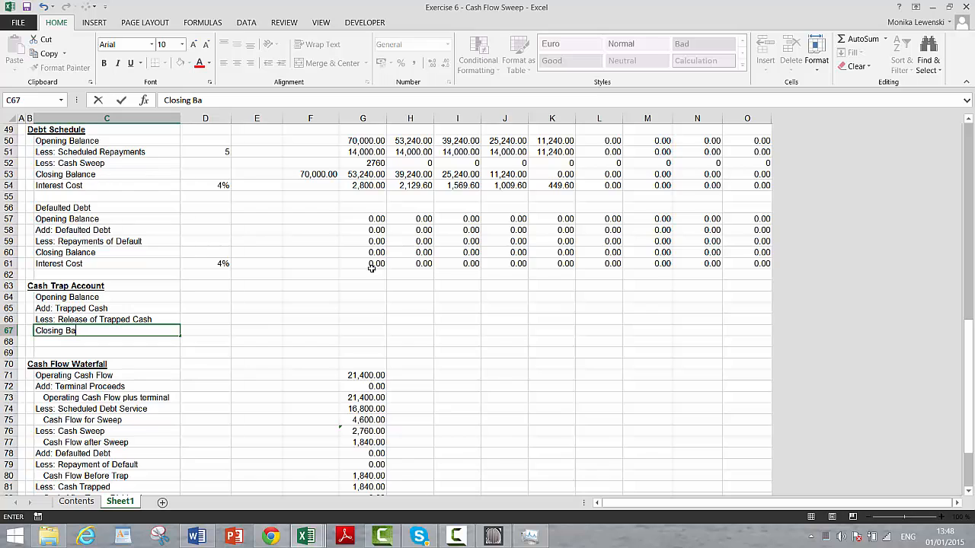
{"action": "type", "text": "lance"}
{"action": "key", "text": "Return"}
{"action": "type", "text": "Interest Inc"}
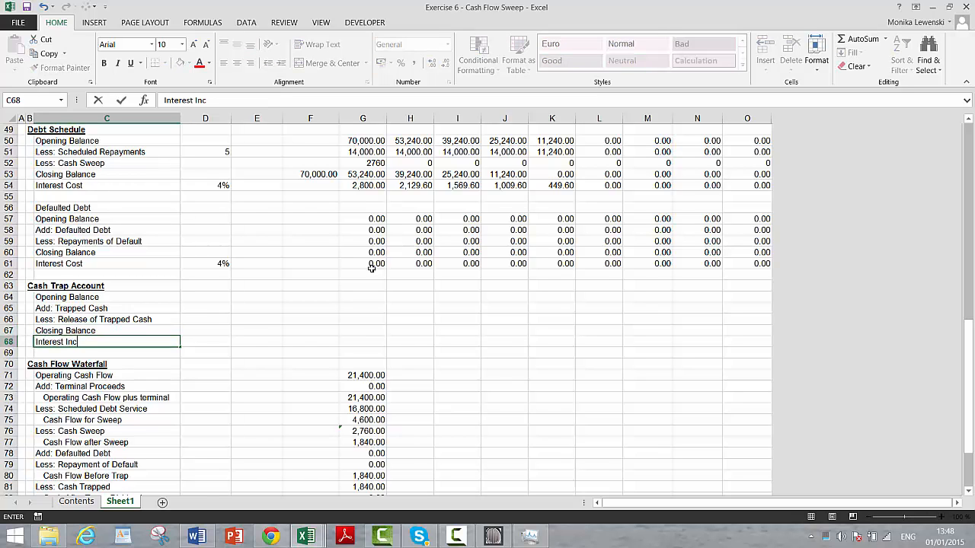
{"action": "type", "text": "ome"}
{"action": "key", "text": "Return"}
Look through the Cash Flow Waterfall, covenant test and cash sweep rows below the Cash Trap Account
{"action": "key", "text": "Down"}
{"action": "key", "text": "Down"}
{"action": "key", "text": "Down"}
{"action": "key", "text": "Down"}
{"action": "key", "text": "Down"}
{"action": "key", "text": "Down"}
{"action": "key", "text": "Down"}
{"action": "key", "text": "Down"}
{"action": "key", "text": "Down"}
{"action": "key", "text": "Down"}
{"action": "key", "text": "Down"}
{"action": "key", "text": "Down"}
{"action": "key", "text": "Down"}
{"action": "key", "text": "Down"}
{"action": "key", "text": "Down"}
{"action": "key", "text": "Down"}
{"action": "key", "text": "Down"}
{"action": "key", "text": "Down"}
{"action": "key", "text": "Down"}
{"action": "key", "text": "Down"}
{"action": "key", "text": "Down"}
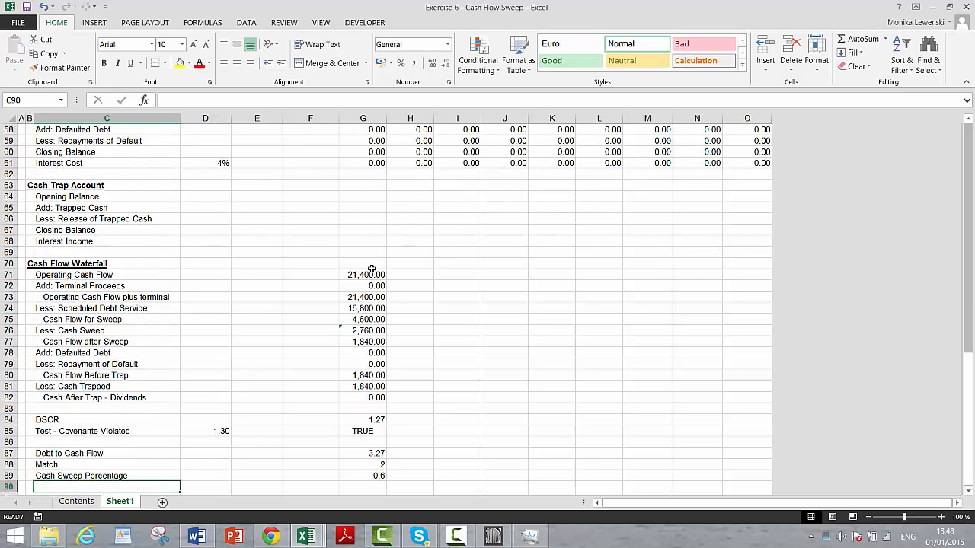
{"action": "key", "text": "Up"}
{"action": "key", "text": "Up"}
{"action": "key", "text": "Up"}
{"action": "key", "text": "Up"}
{"action": "key", "text": "Up"}
{"action": "key", "text": "Up"}
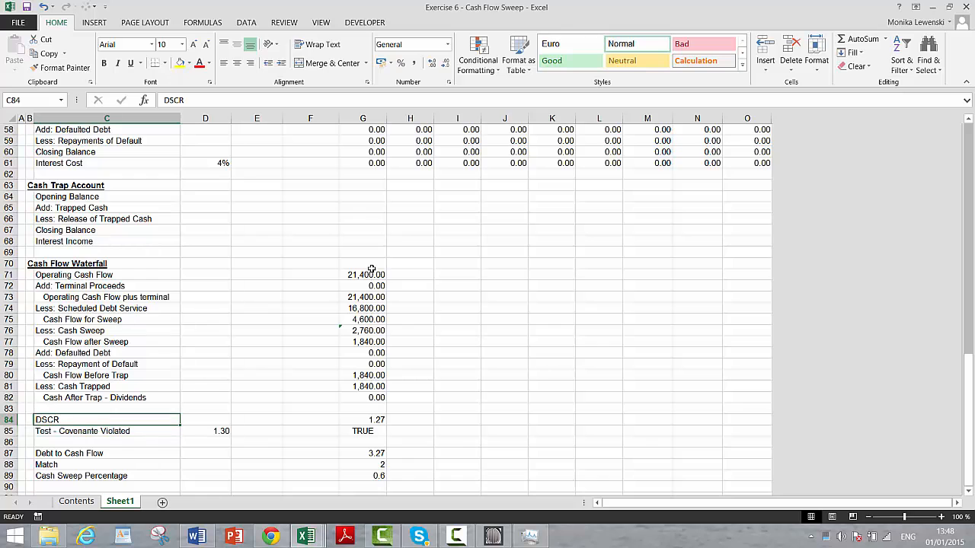
{"action": "key", "text": "Down"}
{"action": "key", "text": "Down"}
{"action": "key", "text": "Down"}
{"action": "key", "text": "Down"}
{"action": "key", "text": "Down"}
{"action": "key", "text": "Down"}
{"action": "key", "text": "Down"}
{"action": "key", "text": "Down"}
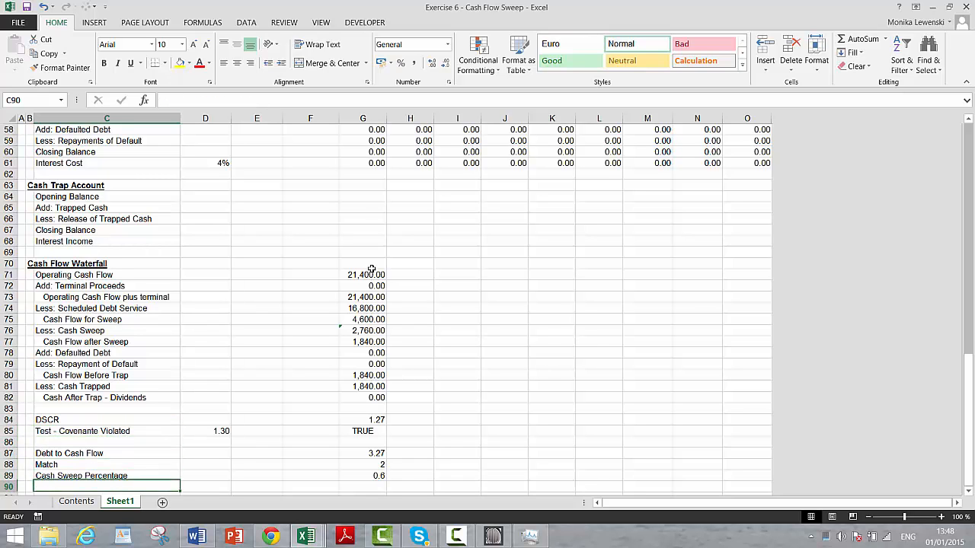
{"action": "key", "text": "Up"}
{"action": "key", "text": "Up"}
{"action": "key", "text": "Up"}
{"action": "key", "text": "Up"}
{"action": "key", "text": "Up"}
{"action": "key", "text": "Up"}
{"action": "key", "text": "Up"}
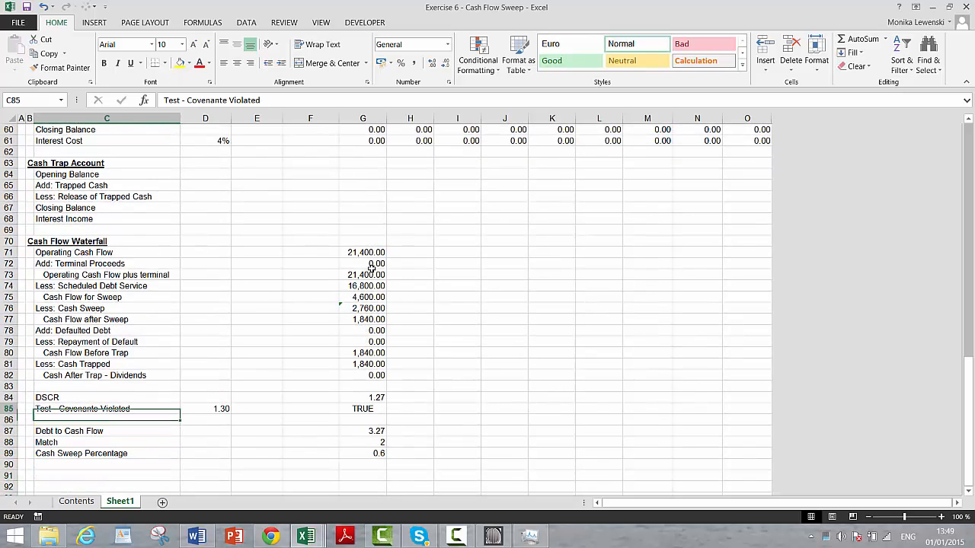
Insert a blank row above the Cash After Trap - Dividends line in row 82
{"action": "key", "text": "Right"}
{"action": "key", "text": "Right"}
{"action": "key", "text": "Right"}
{"action": "key", "text": "Right"}
{"action": "key", "text": "Up"}
{"action": "key", "text": "Up"}
{"action": "key", "text": "Up"}
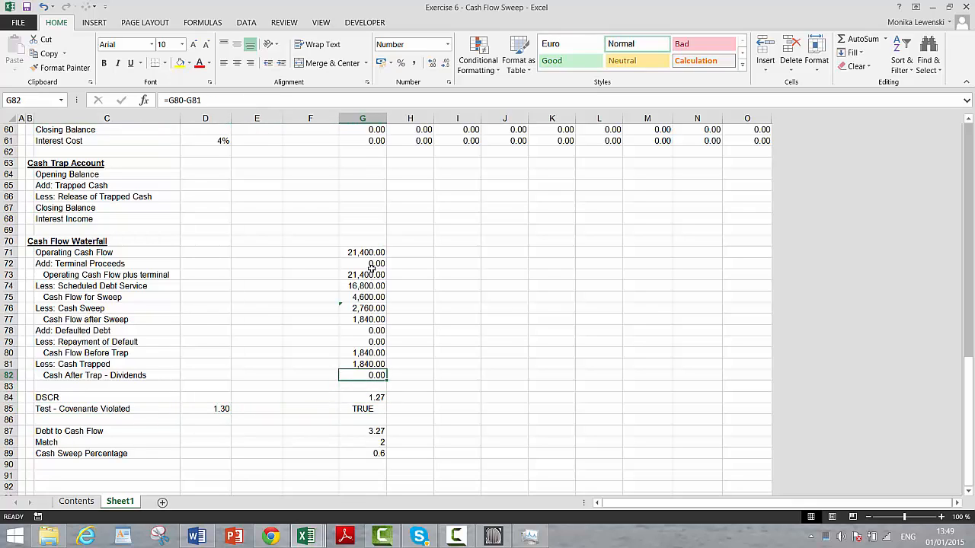
{"action": "key", "text": "shift+space"}
{"action": "key", "text": "ctrl+shift+equal"}
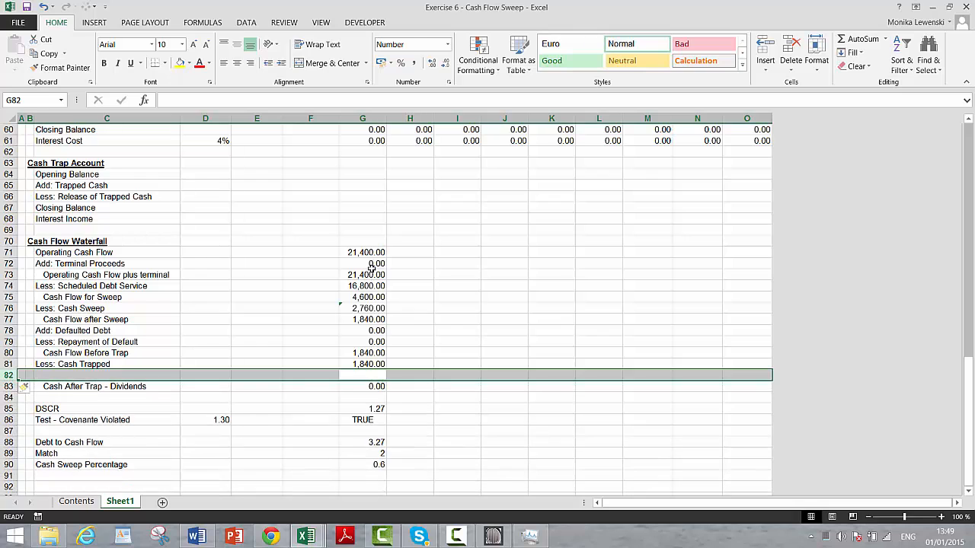
Label the new waterfall row Add: Cash Released in C82
{"action": "key", "text": "Left"}
{"action": "key", "text": "Left"}
{"action": "key", "text": "Left"}
{"action": "key", "text": "Left"}
{"action": "type", "text": "A"}
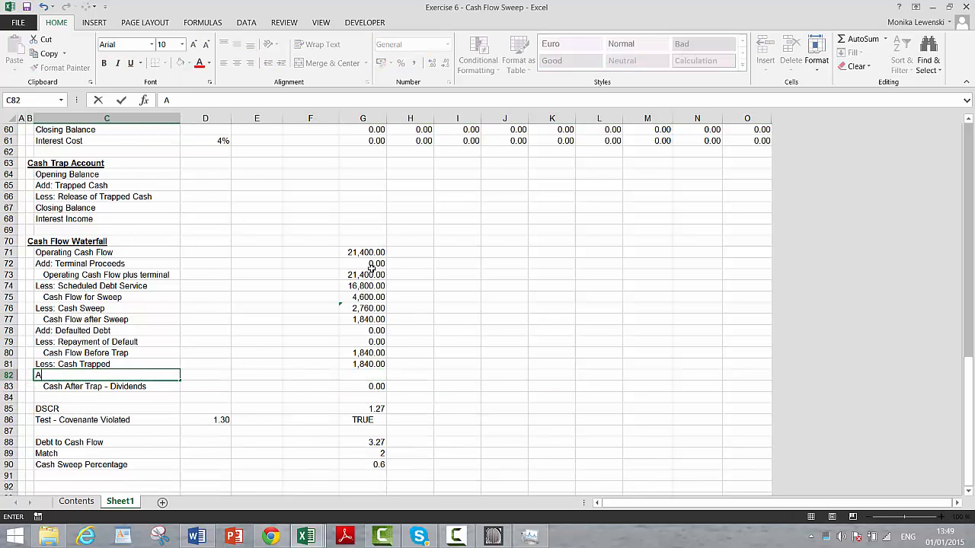
{"action": "type", "text": "dd: Cash Released"}
{"action": "key", "text": "Return"}
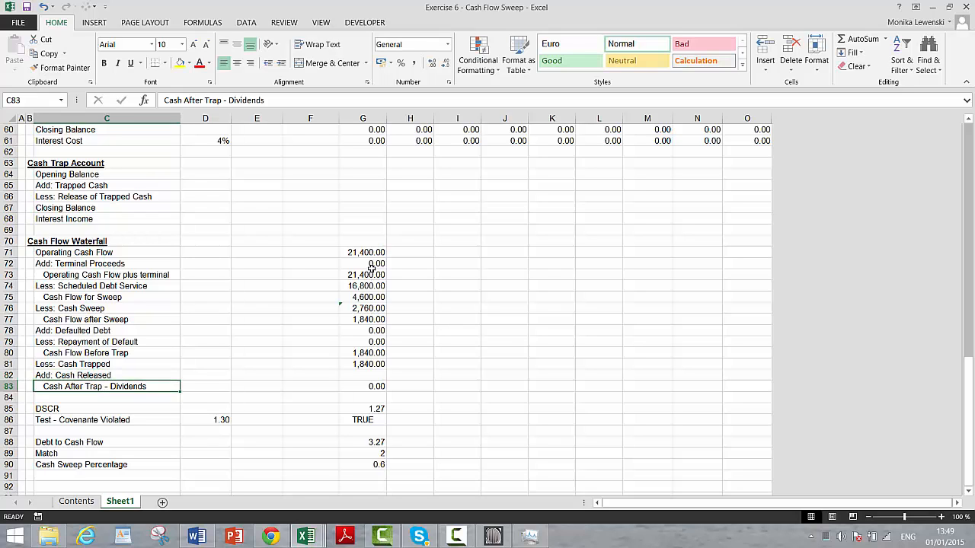
Calculate the cash released in G82 as =G64*NOT(G86), using the trap account's opening balance and the covenant test
{"action": "key", "text": "Up"}
{"action": "key", "text": "Right"}
{"action": "key", "text": "Right"}
{"action": "key", "text": "Right"}
{"action": "key", "text": "Right"}
{"action": "type", "text": "="}
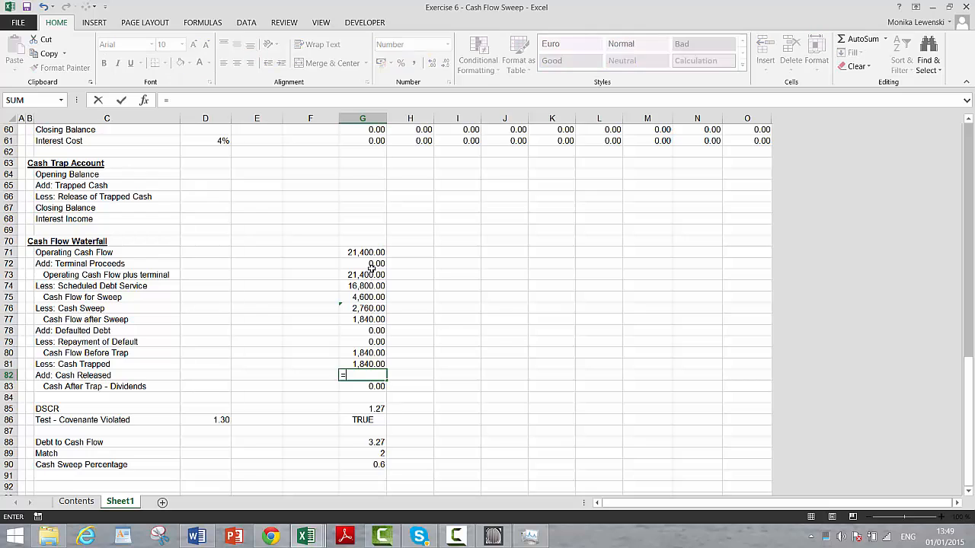
{"action": "key", "text": "Up"}
{"action": "key", "text": "Up"}
{"action": "key", "text": "Up"}
{"action": "key", "text": "Up"}
{"action": "key", "text": "Up"}
{"action": "key", "text": "Up"}
{"action": "key", "text": "Up"}
{"action": "key", "text": "Up"}
{"action": "key", "text": "Up"}
{"action": "key", "text": "Up"}
{"action": "key", "text": "Up"}
{"action": "key", "text": "Up"}
{"action": "key", "text": "Up"}
{"action": "key", "text": "Up"}
{"action": "key", "text": "Up"}
{"action": "key", "text": "Up"}
{"action": "key", "text": "Up"}
{"action": "key", "text": "Up"}
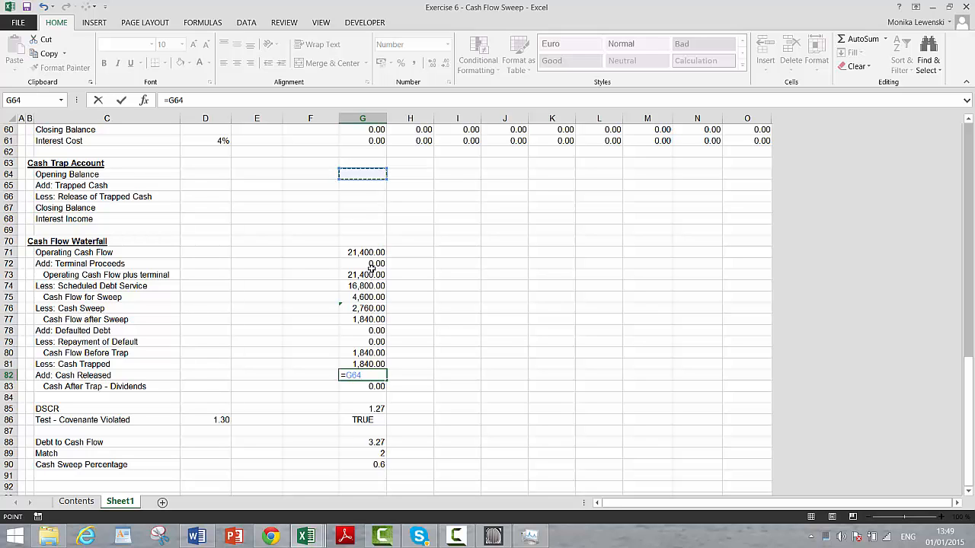
{"action": "type", "text": "*"}
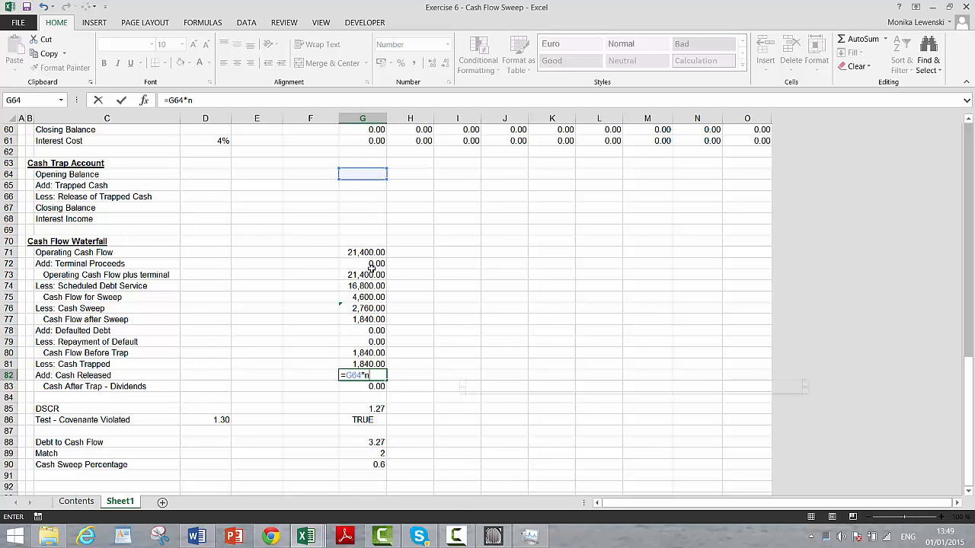
{"action": "type", "text": "not("}
{"action": "key", "text": "Down"}
{"action": "key", "text": "Down"}
{"action": "key", "text": "Down"}
{"action": "key", "text": "Down"}
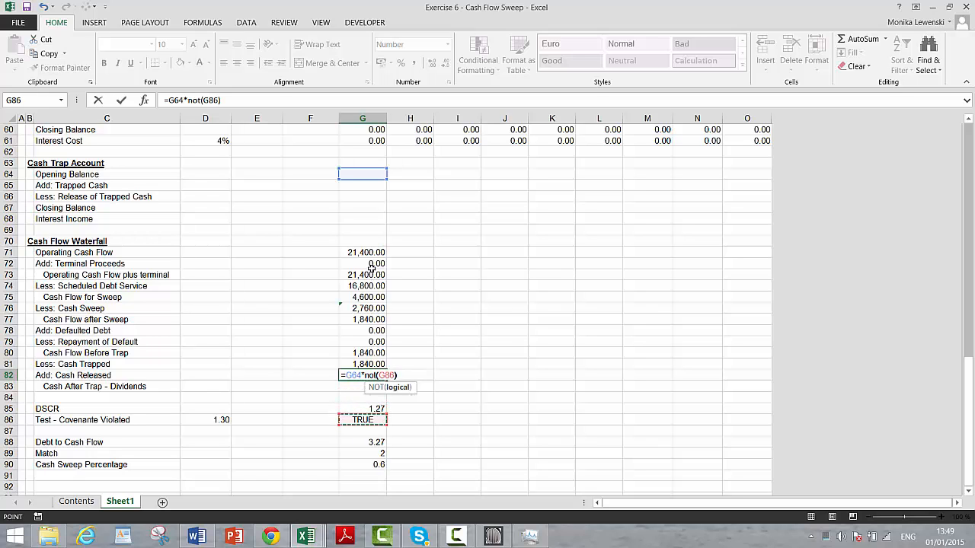
{"action": "type", "text": ")"}
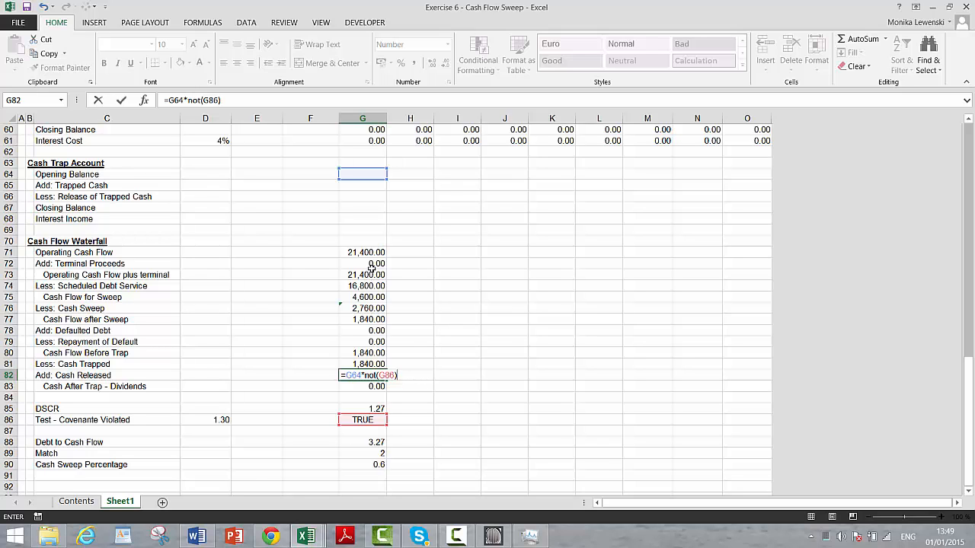
{"action": "key", "text": "Return"}
Link the Cash Trap Account's opening balance in G64 to the previous closing balance with =F67
{"action": "key", "text": "Up"}
{"action": "key", "text": "Up"}
{"action": "key", "text": "Up"}
{"action": "key", "text": "Up"}
{"action": "key", "text": "Up"}
{"action": "key", "text": "Up"}
{"action": "key", "text": "Up"}
{"action": "key", "text": "Up"}
{"action": "key", "text": "Up"}
{"action": "key", "text": "Up"}
{"action": "key", "text": "Up"}
{"action": "key", "text": "Up"}
{"action": "key", "text": "Up"}
{"action": "key", "text": "Up"}
{"action": "key", "text": "Up"}
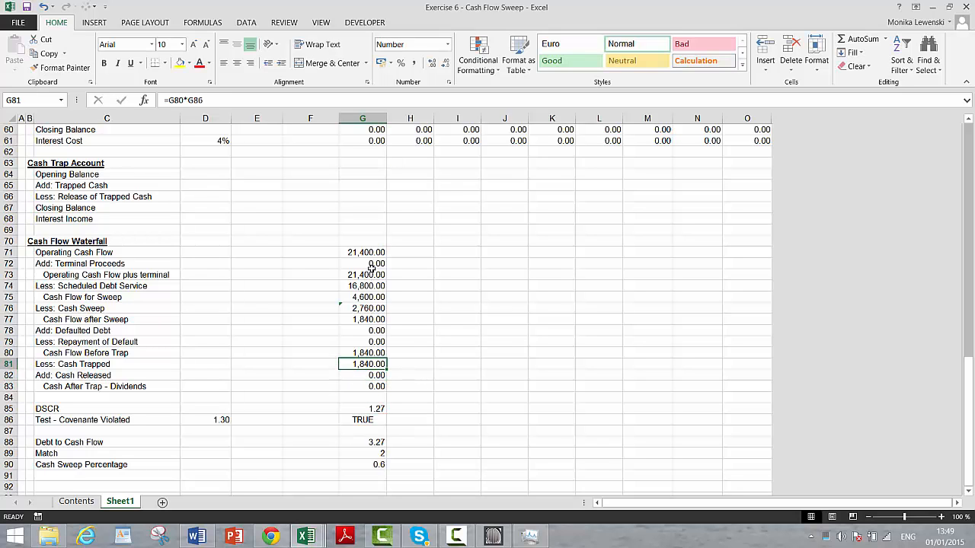
{"action": "key", "text": "Up"}
{"action": "key", "text": "Up"}
{"action": "key", "text": "Up"}
{"action": "key", "text": "Up"}
{"action": "type", "text": "="}
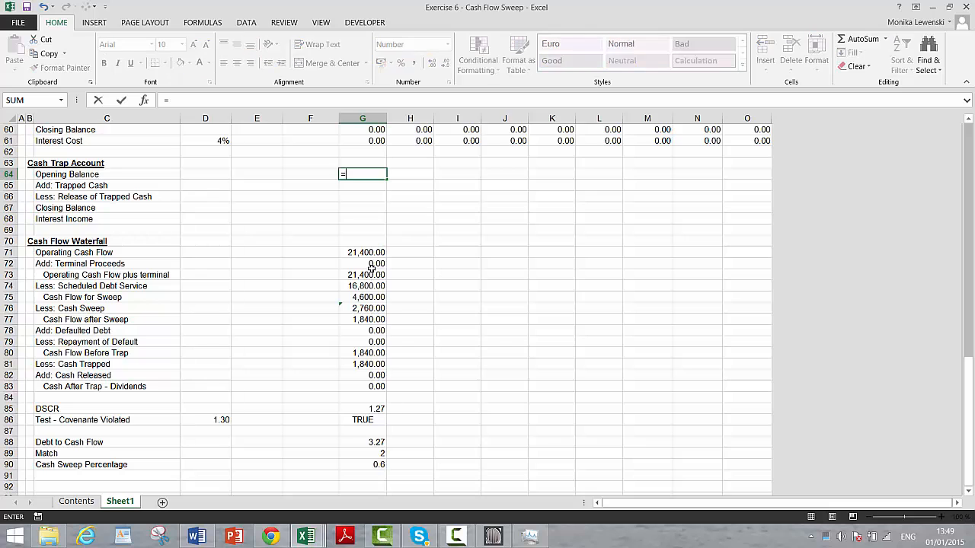
{"action": "key", "text": "Down"}
{"action": "key", "text": "Down"}
{"action": "key", "text": "Down"}
{"action": "key", "text": "Left"}
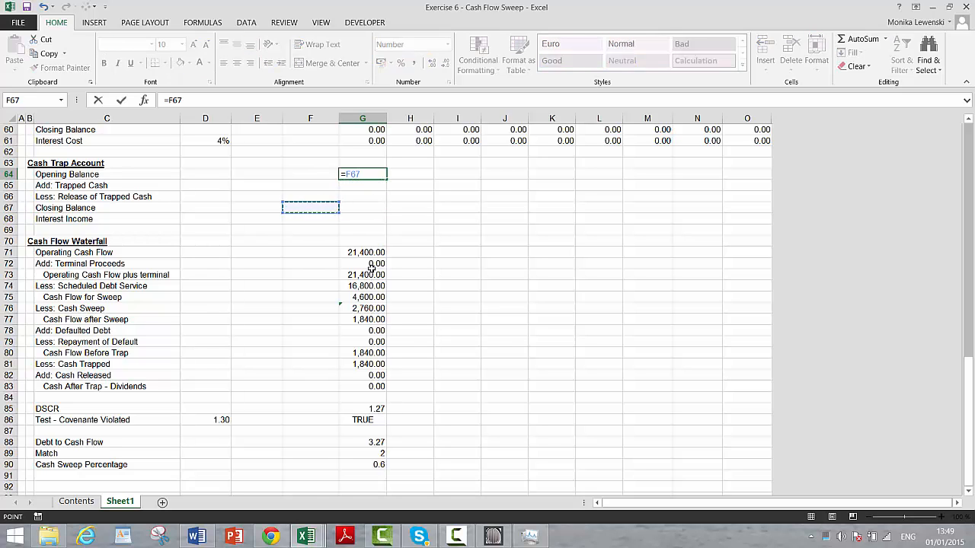
{"action": "key", "text": "Return"}
Link the Add: Trapped Cash line in G65 to the waterfall's cash trapped with =G81
{"action": "type", "text": "="}
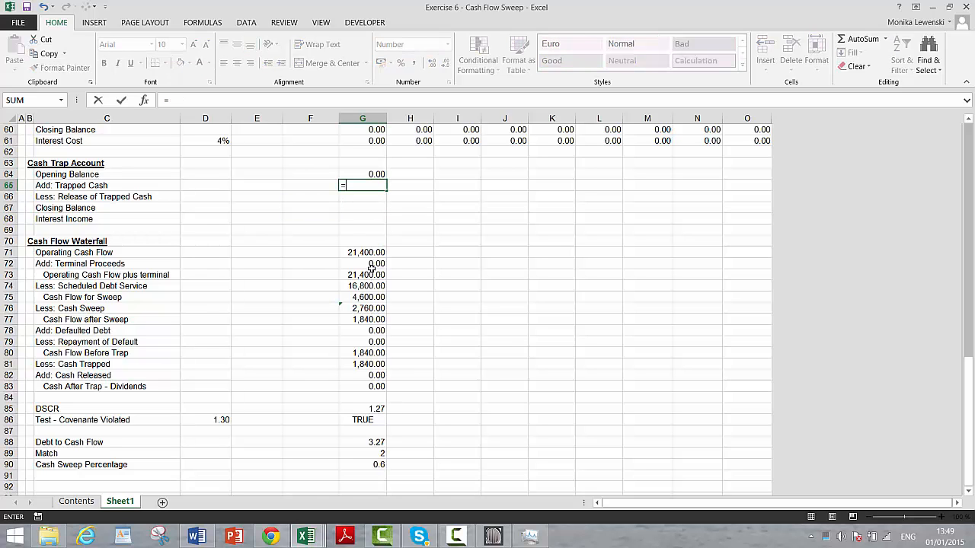
{"action": "key", "text": "Down"}
{"action": "key", "text": "Down"}
{"action": "key", "text": "Down"}
{"action": "key", "text": "Down"}
{"action": "key", "text": "Down"}
{"action": "key", "text": "Down"}
{"action": "key", "text": "Down"}
{"action": "key", "text": "Down"}
{"action": "key", "text": "Down"}
{"action": "key", "text": "Down"}
{"action": "key", "text": "Down"}
{"action": "key", "text": "Down"}
{"action": "key", "text": "Down"}
{"action": "key", "text": "Down"}
{"action": "key", "text": "Down"}
{"action": "key", "text": "Down"}
{"action": "key", "text": "Down"}
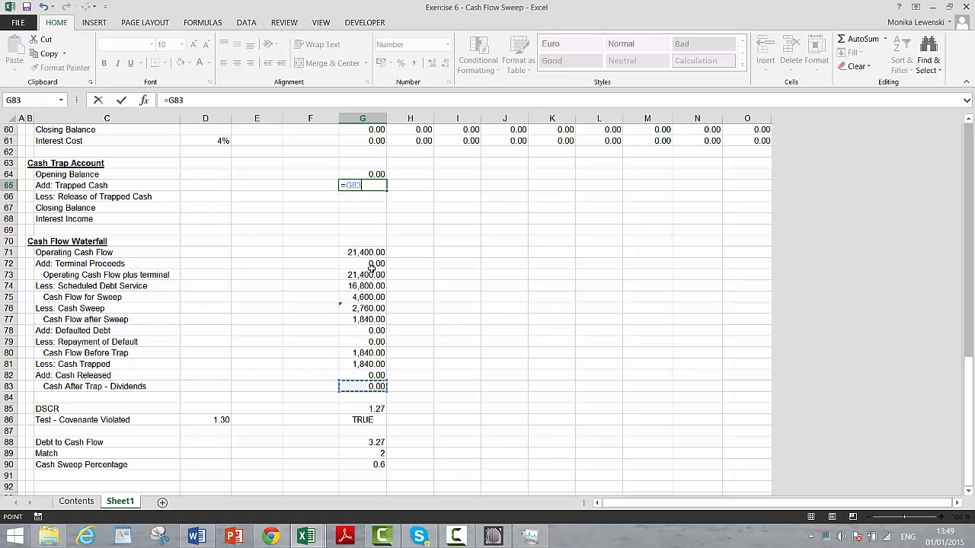
{"action": "key", "text": "Up"}
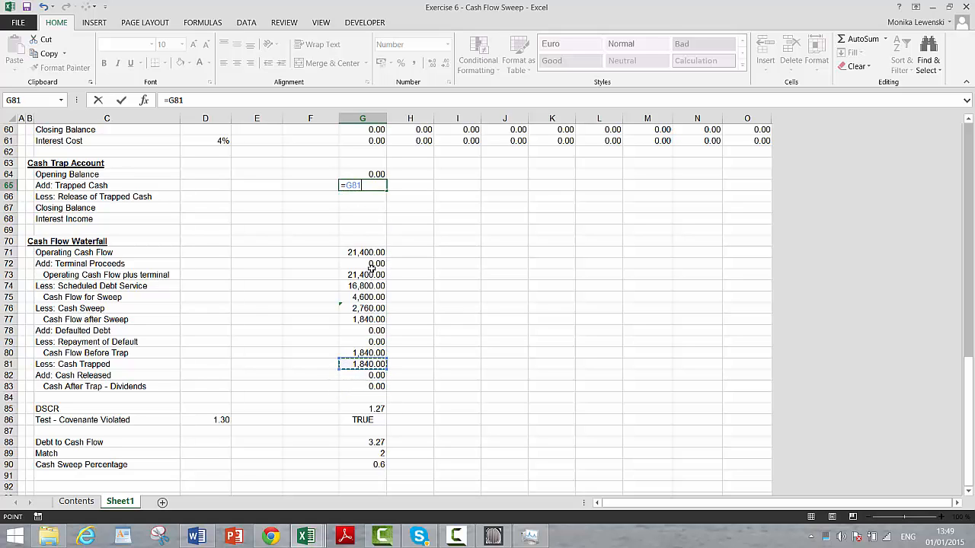
{"action": "key", "text": "Return"}
Link the Less: Release of Trapped Cash line in G66 to the waterfall's cash released with =G82
{"action": "type", "text": "="}
{"action": "key", "text": "Down"}
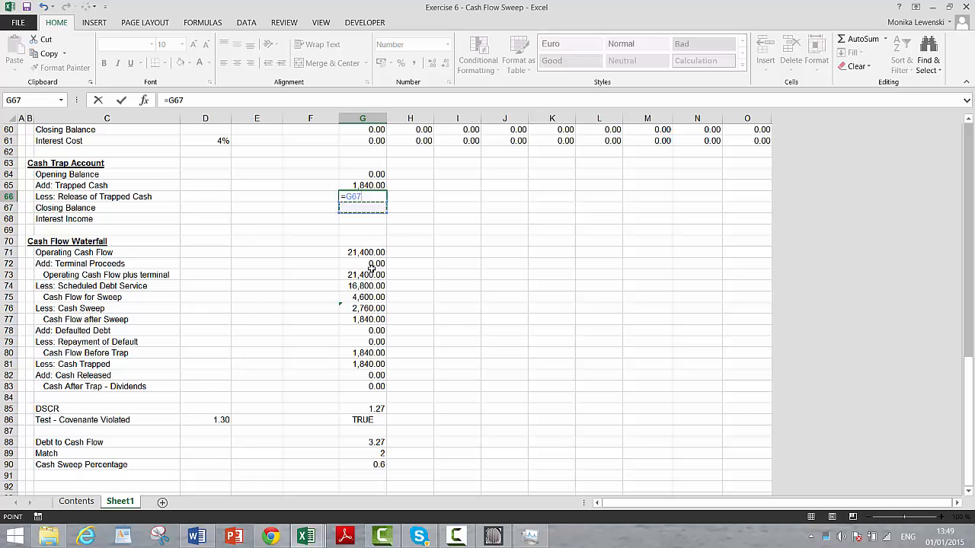
{"action": "key", "text": "Down"}
{"action": "key", "text": "Down"}
{"action": "key", "text": "Down"}
{"action": "key", "text": "Down"}
{"action": "key", "text": "Down"}
{"action": "key", "text": "Down"}
{"action": "key", "text": "Down"}
{"action": "key", "text": "Down"}
{"action": "key", "text": "Down"}
{"action": "key", "text": "Down"}
{"action": "key", "text": "Down"}
{"action": "key", "text": "Down"}
{"action": "key", "text": "Down"}
{"action": "key", "text": "Down"}
{"action": "key", "text": "Down"}
{"action": "key", "text": "Return"}
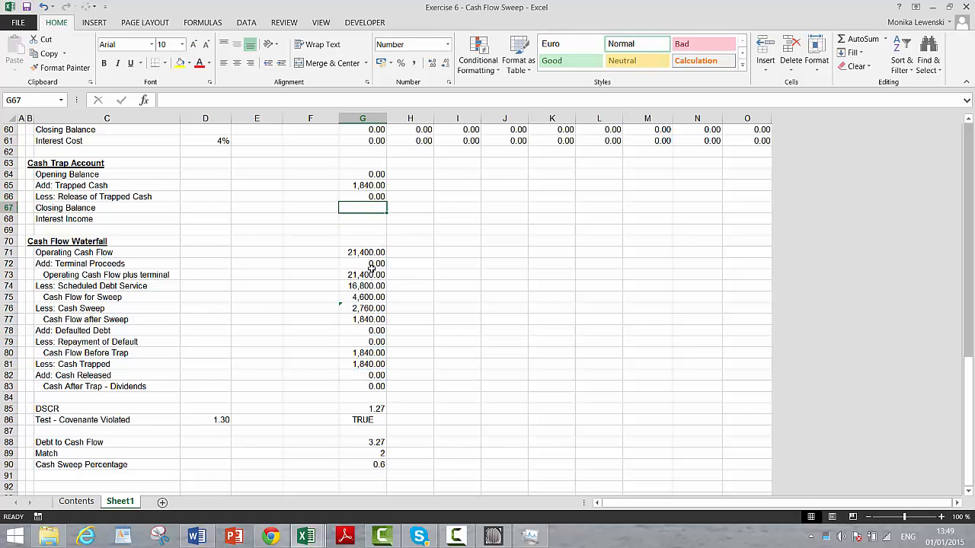
Calculate the Cash Trap Account's closing balance in G67 as =G64+G65-G66
{"action": "type", "text": "="}
{"action": "key", "text": "Up"}
{"action": "key", "text": "Up"}
{"action": "key", "text": "Up"}
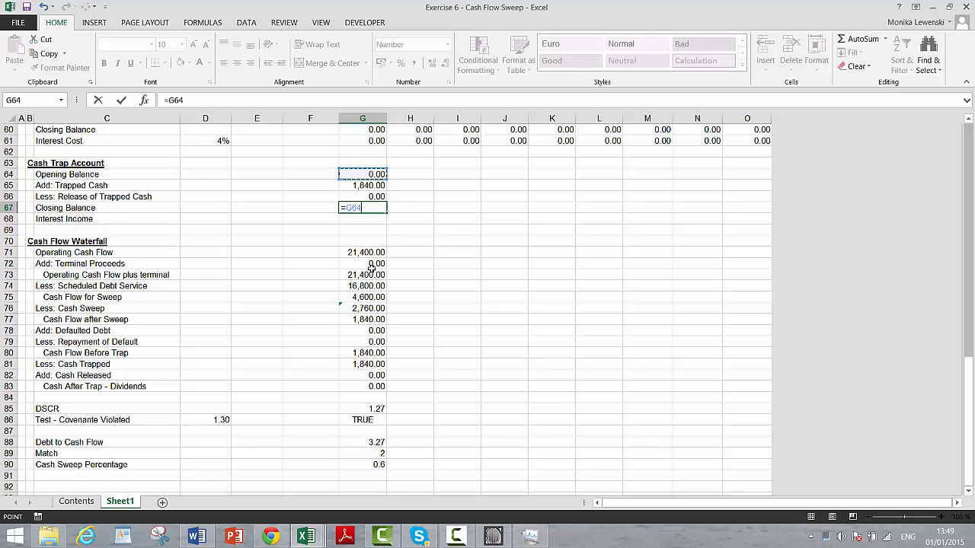
{"action": "type", "text": "+"}
{"action": "key", "text": "Up"}
{"action": "key", "text": "Up"}
{"action": "type", "text": "-"}
{"action": "key", "text": "Up"}
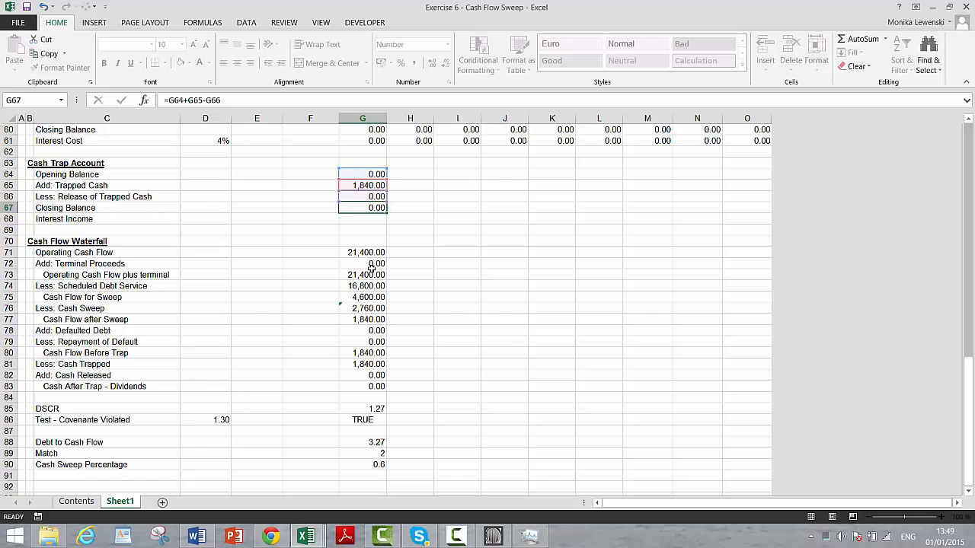
{"action": "key", "text": "Return"}
Link the Cash Trap Account's interest income rate in D68 to the Interest Income assumption with =D28
{"action": "key", "text": "Left"}
{"action": "key", "text": "Left"}
{"action": "key", "text": "Left"}
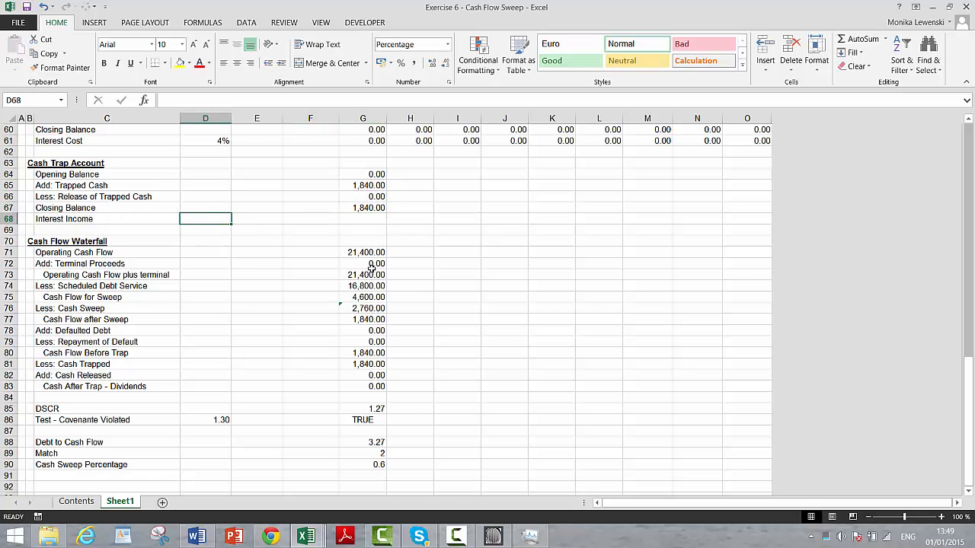
{"action": "type", "text": "="}
{"action": "key", "text": "Up"}
{"action": "key", "text": "Up"}
{"action": "key", "text": "Up"}
{"action": "key", "text": "Up"}
{"action": "key", "text": "Up"}
{"action": "key", "text": "Up"}
{"action": "key", "text": "Up"}
{"action": "key", "text": "Up"}
{"action": "key", "text": "Up"}
{"action": "key", "text": "Up"}
{"action": "key", "text": "Up"}
{"action": "key", "text": "Up"}
{"action": "key", "text": "Up"}
{"action": "key", "text": "Up"}
{"action": "key", "text": "Up"}
{"action": "key", "text": "Up"}
{"action": "key", "text": "Up"}
{"action": "key", "text": "Up"}
{"action": "key", "text": "Up"}
{"action": "key", "text": "Up"}
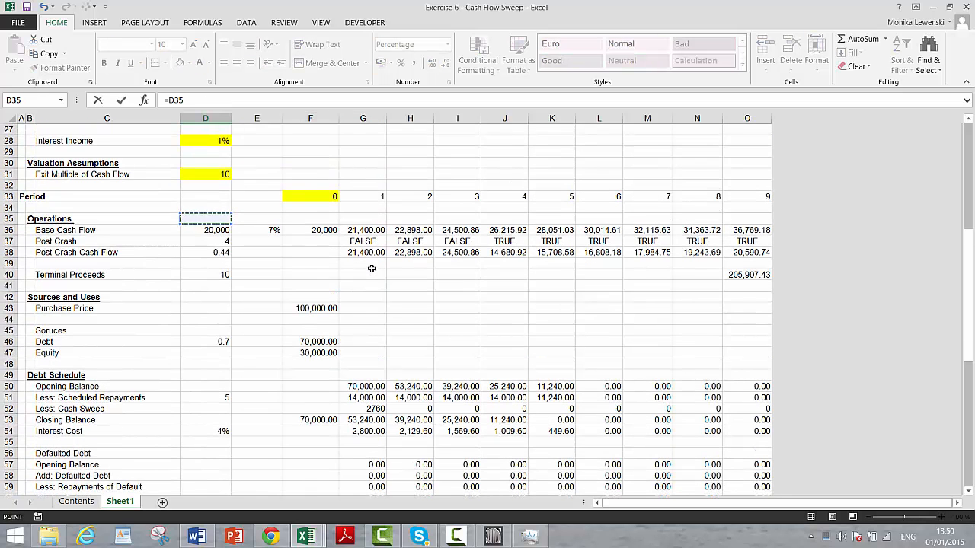
{"action": "key", "text": "Up"}
{"action": "key", "text": "Up"}
{"action": "key", "text": "Up"}
{"action": "key", "text": "Up"}
{"action": "key", "text": "Up"}
{"action": "key", "text": "Up"}
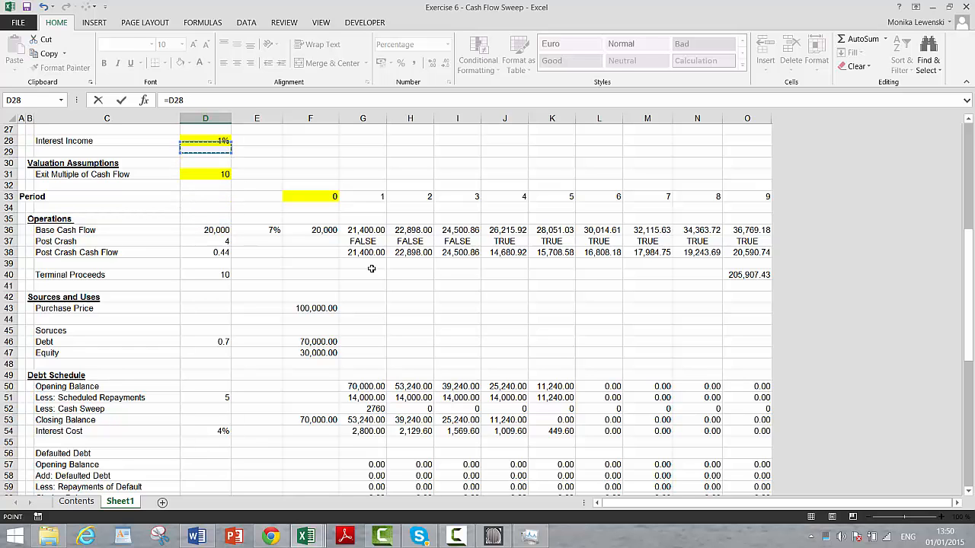
{"action": "key", "text": "Return"}
Calculate the trap account's interest income in G68 as =$D$68*G64, keeping the rate reference absolute
{"action": "key", "text": "Up"}
{"action": "key", "text": "Right"}
{"action": "key", "text": "Right"}
{"action": "key", "text": "Right"}
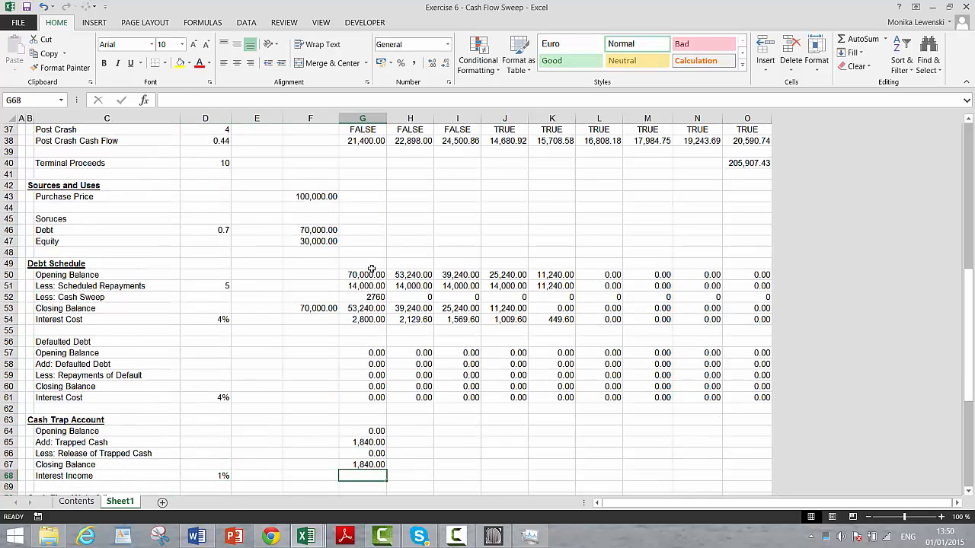
{"action": "type", "text": "="}
{"action": "key", "text": "Left"}
{"action": "key", "text": "Left"}
{"action": "key", "text": "Left"}
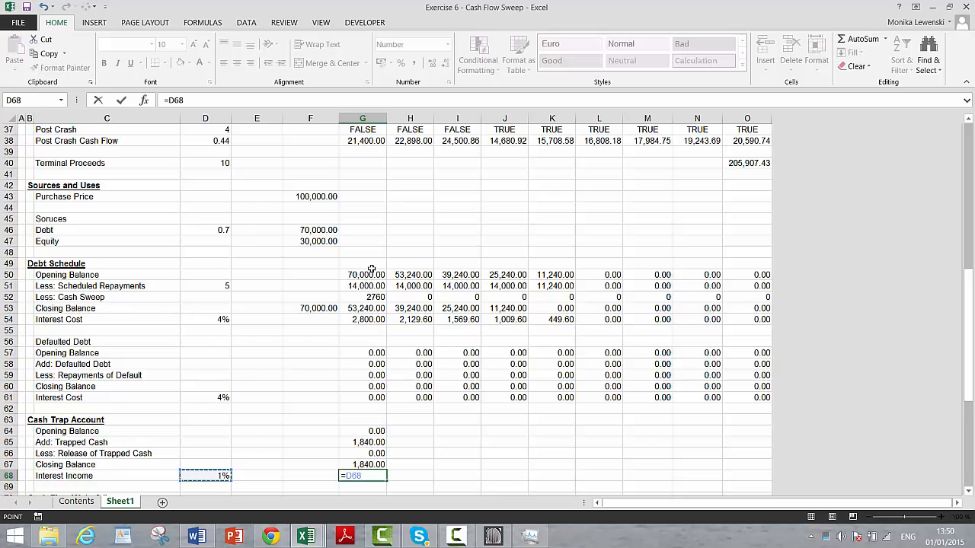
{"action": "key", "text": "F4"}
{"action": "type", "text": "*"}
{"action": "key", "text": "Up"}
{"action": "key", "text": "Up"}
{"action": "key", "text": "Up"}
{"action": "key", "text": "Up"}
{"action": "key", "text": "Return"}
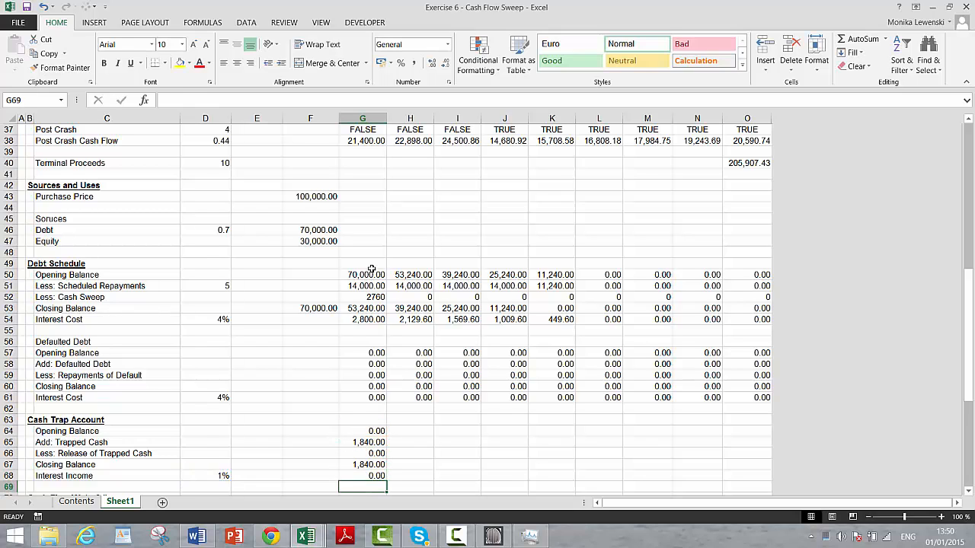
Fill the Cash Trap Account formulas in G64:G68 right across all periods to column O
{"action": "key", "text": "Up"}
{"action": "key", "text": "Up"}
{"action": "key", "text": "Up"}
{"action": "key", "text": "Up"}
{"action": "key", "text": "Up"}
{"action": "key", "text": "shift+Down"}
{"action": "key", "text": "shift+Down"}
{"action": "key", "text": "shift+Down"}
{"action": "key", "text": "shift+Down"}
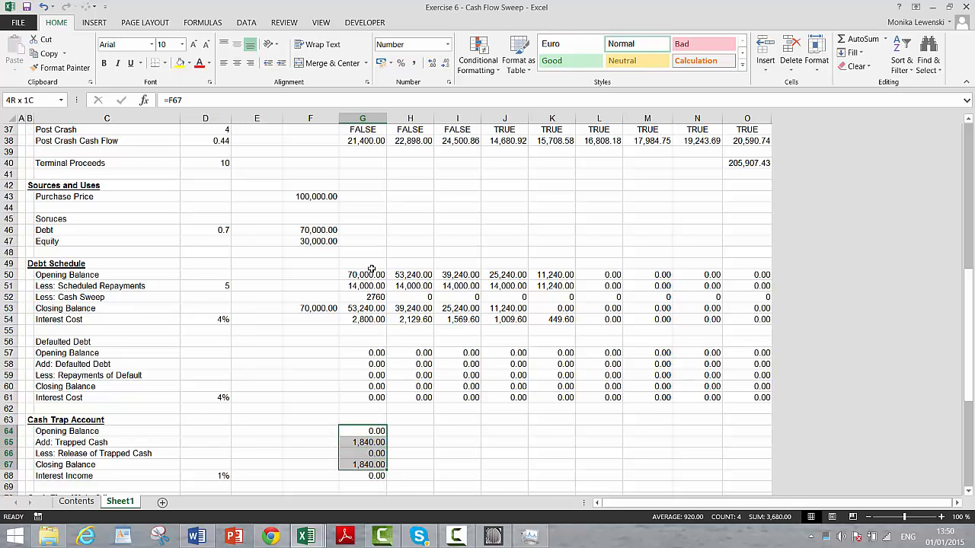
{"action": "key", "text": "ctrl+shift+r"}
Fill the Cash Flow Waterfall, covenant test and cash sweep percentage formulas in G71:G90 right across all periods to column O
{"action": "key", "text": "Down"}
{"action": "key", "text": "Down"}
{"action": "key", "text": "Down"}
{"action": "key", "text": "Down"}
{"action": "key", "text": "Down"}
{"action": "key", "text": "Down"}
{"action": "key", "text": "Down"}
{"action": "key", "text": "Down"}
{"action": "key", "text": "Down"}
{"action": "key", "text": "Down"}
{"action": "key", "text": "Down"}
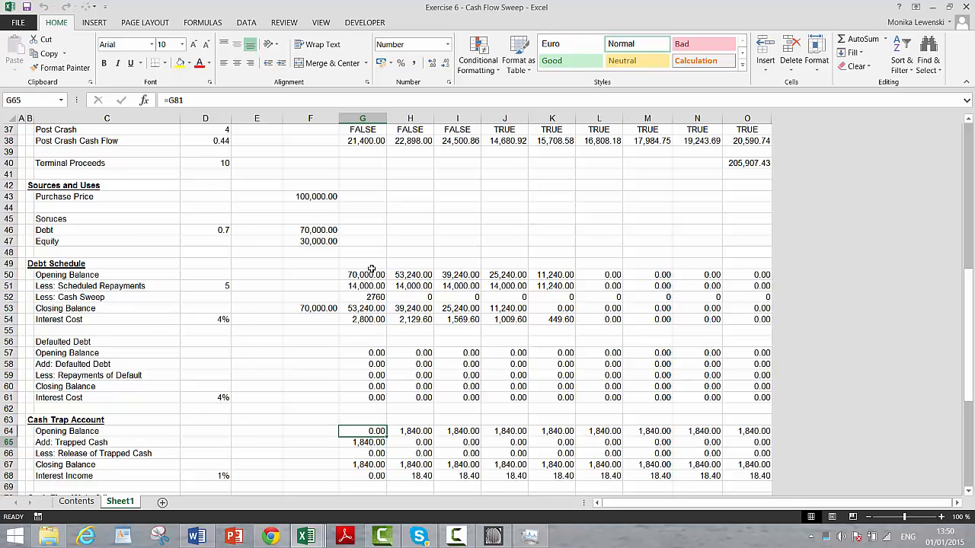
{"action": "key", "text": "Down"}
{"action": "key", "text": "Down"}
{"action": "key", "text": "Down"}
{"action": "key", "text": "Down"}
{"action": "key", "text": "Down"}
{"action": "key", "text": "Down"}
{"action": "key", "text": "Down"}
{"action": "key", "text": "Down"}
{"action": "key", "text": "Down"}
{"action": "key", "text": "Down"}
{"action": "key", "text": "Down"}
{"action": "key", "text": "Down"}
{"action": "key", "text": "Down"}
{"action": "key", "text": "Down"}
{"action": "key", "text": "Down"}
{"action": "key", "text": "Down"}
{"action": "key", "text": "Down"}
{"action": "key", "text": "Down"}
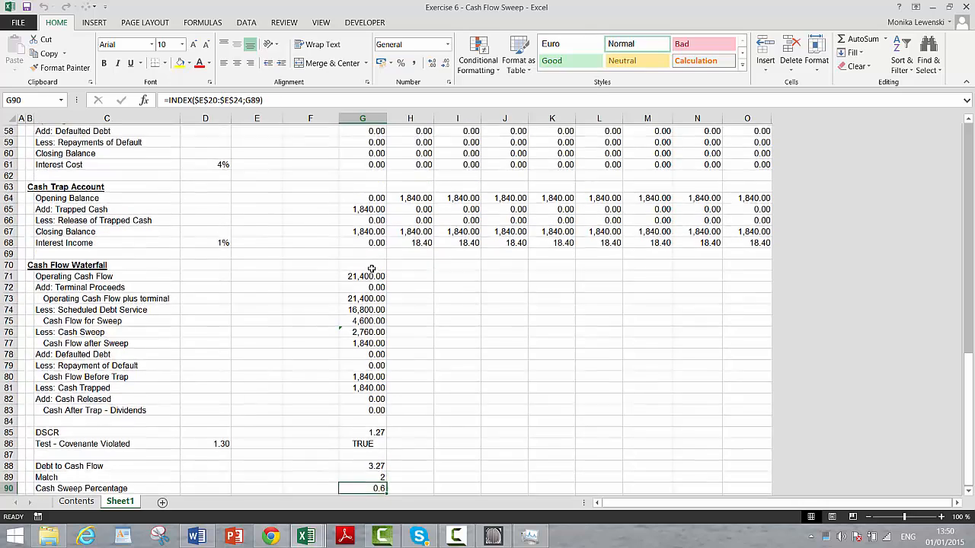
{"action": "key", "text": "Up"}
{"action": "key", "text": "Up"}
{"action": "key", "text": "Up"}
{"action": "key", "text": "Up"}
{"action": "key", "text": "Up"}
{"action": "key", "text": "Up"}
{"action": "key", "text": "Up"}
{"action": "key", "text": "Up"}
{"action": "key", "text": "Up"}
{"action": "key", "text": "Up"}
{"action": "key", "text": "Up"}
{"action": "key", "text": "Up"}
{"action": "key", "text": "Up"}
{"action": "key", "text": "Up"}
{"action": "key", "text": "Up"}
{"action": "key", "text": "Up"}
{"action": "key", "text": "Up"}
{"action": "key", "text": "Up"}
{"action": "key", "text": "Up"}
{"action": "key", "text": "Up"}
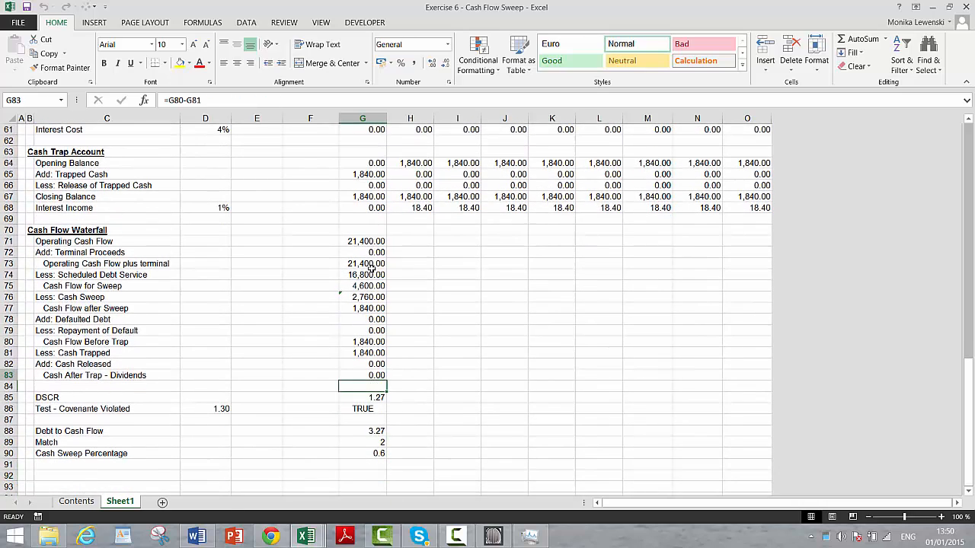
{"action": "key", "text": "shift+Down"}
{"action": "key", "text": "shift+Down"}
{"action": "key", "text": "shift+Down"}
{"action": "key", "text": "shift+Down"}
{"action": "key", "text": "shift+Down"}
{"action": "key", "text": "shift+Down"}
{"action": "key", "text": "shift+Down"}
{"action": "key", "text": "shift+Down"}
{"action": "key", "text": "shift+Down"}
{"action": "key", "text": "shift+Down"}
{"action": "key", "text": "shift+Down"}
{"action": "key", "text": "shift+Down"}
{"action": "key", "text": "shift+Down"}
{"action": "key", "text": "shift+Down"}
{"action": "key", "text": "shift+Down"}
{"action": "key", "text": "shift+Down"}
{"action": "key", "text": "shift+Down"}
{"action": "key", "text": "shift+Down"}
{"action": "key", "text": "shift+Down"}
{"action": "key", "text": "shift+Down"}
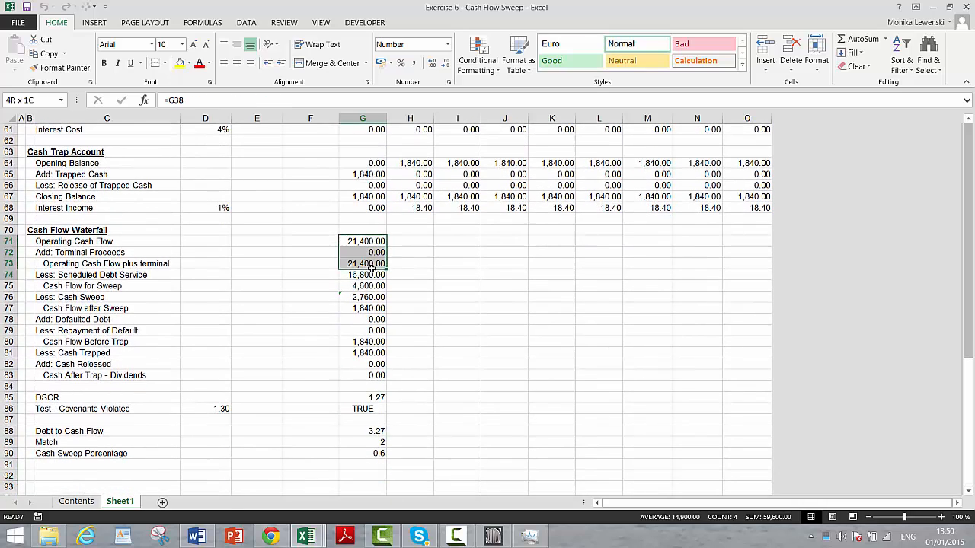
{"action": "key", "text": "shift+Up"}
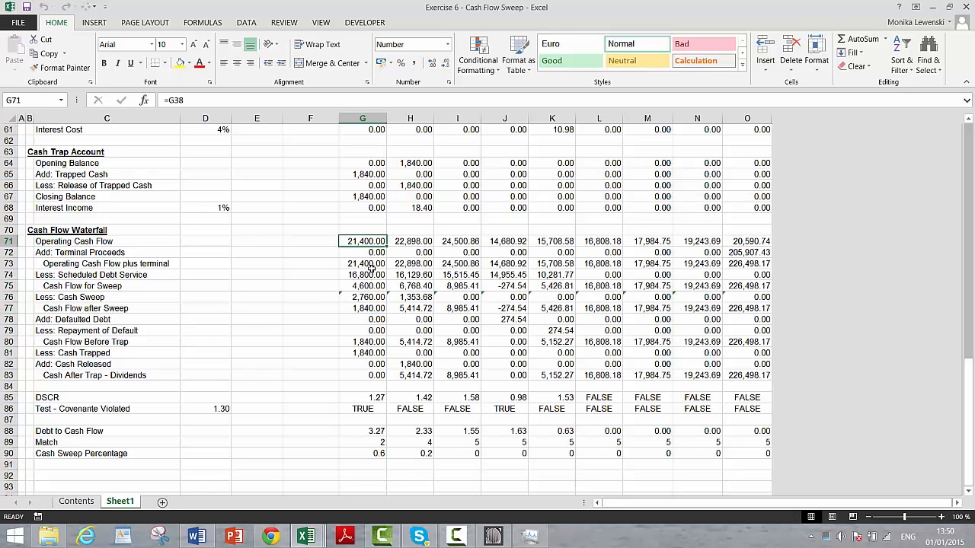
{"action": "key", "text": "Down"}
{"action": "key", "text": "Down"}
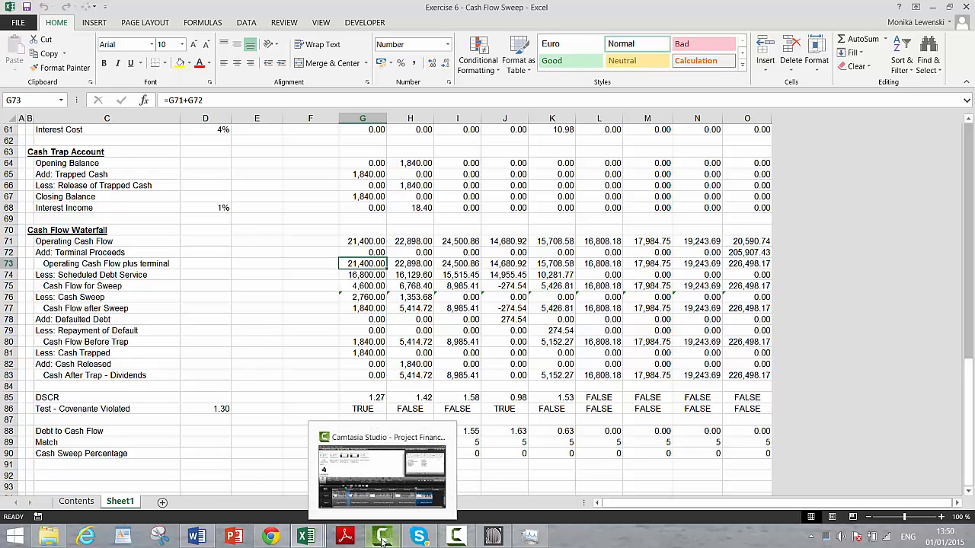
{"action": "left_click", "coordinate": [452, 538]}
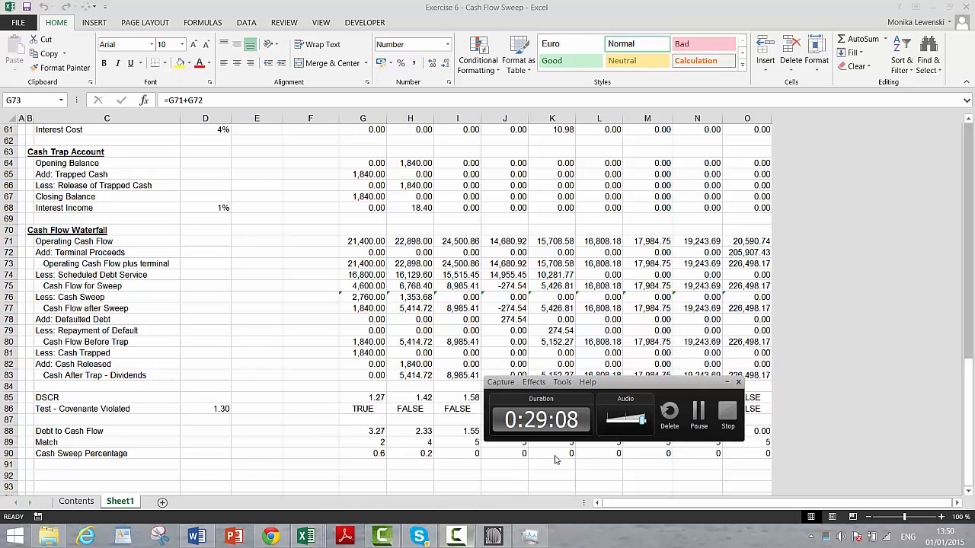
{"action": "left_click", "coordinate": [699, 415]}
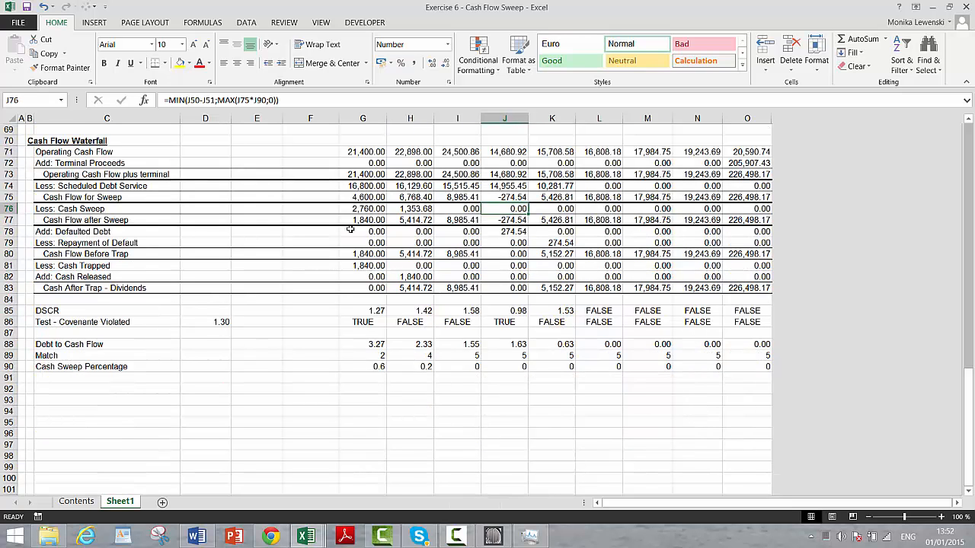
Review the Cash Sweep formulas and amounts for the first periods in row 76 of the Cash Flow Waterfall
{"action": "key", "text": "Up"}
{"action": "key", "text": "Up"}
{"action": "key", "text": "Up"}
{"action": "key", "text": "Up"}
{"action": "key", "text": "Up"}
{"action": "key", "text": "Up"}
{"action": "key", "text": "Up"}
{"action": "key", "text": "Up"}
{"action": "key", "text": "Up"}
{"action": "key", "text": "Up"}
{"action": "key", "text": "Up"}
{"action": "key", "text": "Up"}
{"action": "key", "text": "Up"}
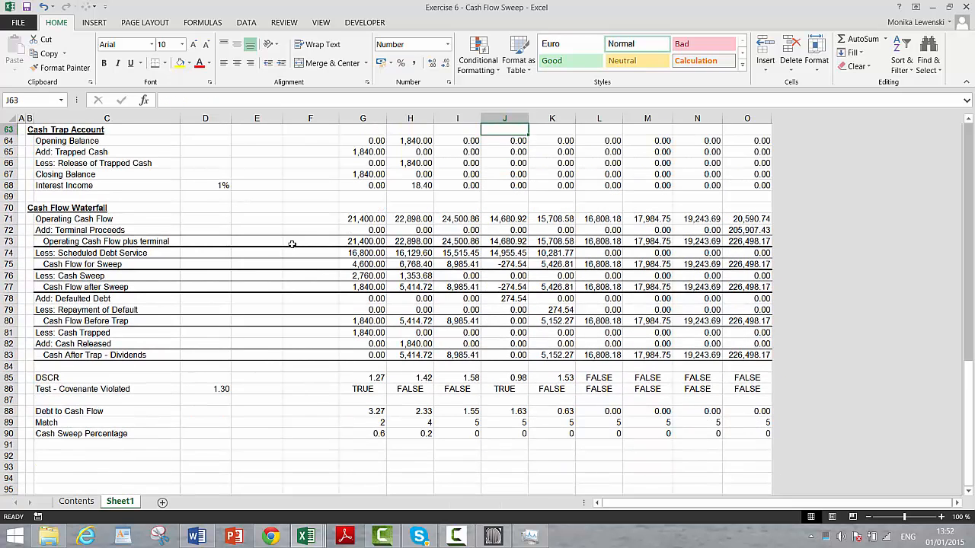
{"action": "left_click", "coordinate": [355, 272]}
{"action": "key", "text": "Down"}
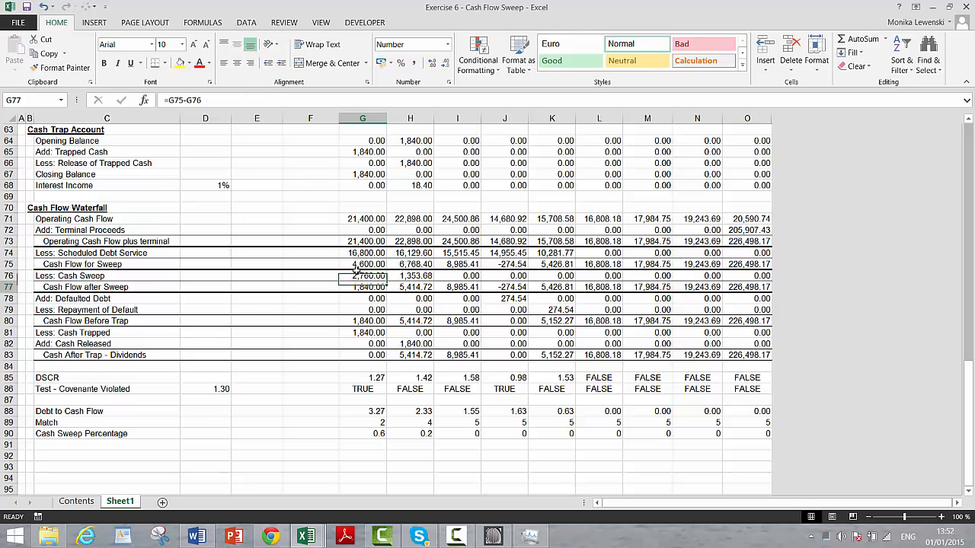
{"action": "key", "text": "Up"}
{"action": "key", "text": "Down"}
{"action": "key", "text": "Up"}
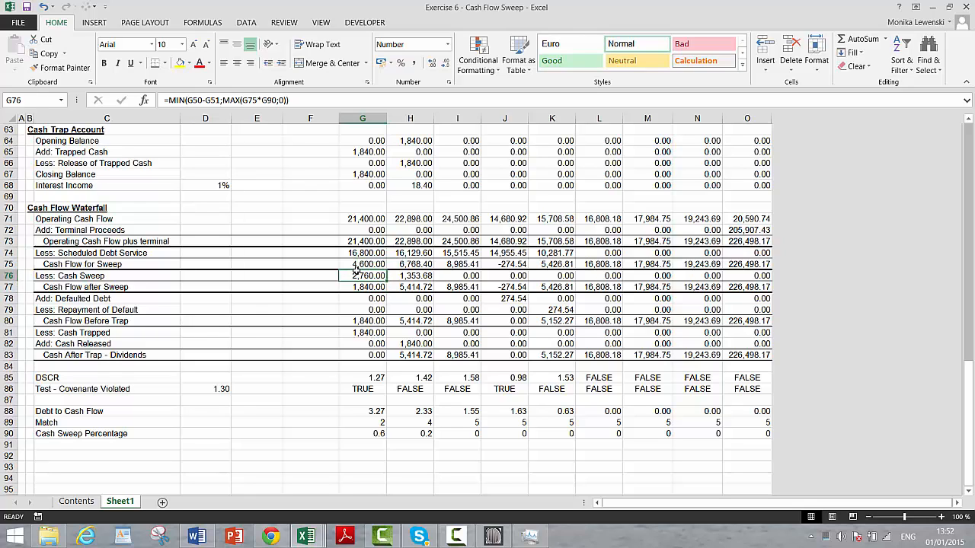
{"action": "key", "text": "Right"}
{"action": "key", "text": "Right"}
{"action": "key", "text": "Left"}
{"action": "key", "text": "Left"}
Follow the first period's waterfall lines below the sweep and compare the DSCR across G85:I85
{"action": "key", "text": "Down"}
{"action": "key", "text": "Down"}
{"action": "key", "text": "Down"}
{"action": "key", "text": "Down"}
{"action": "key", "text": "Down"}
{"action": "key", "text": "Down"}
{"action": "key", "text": "Down"}
{"action": "key", "text": "Down"}
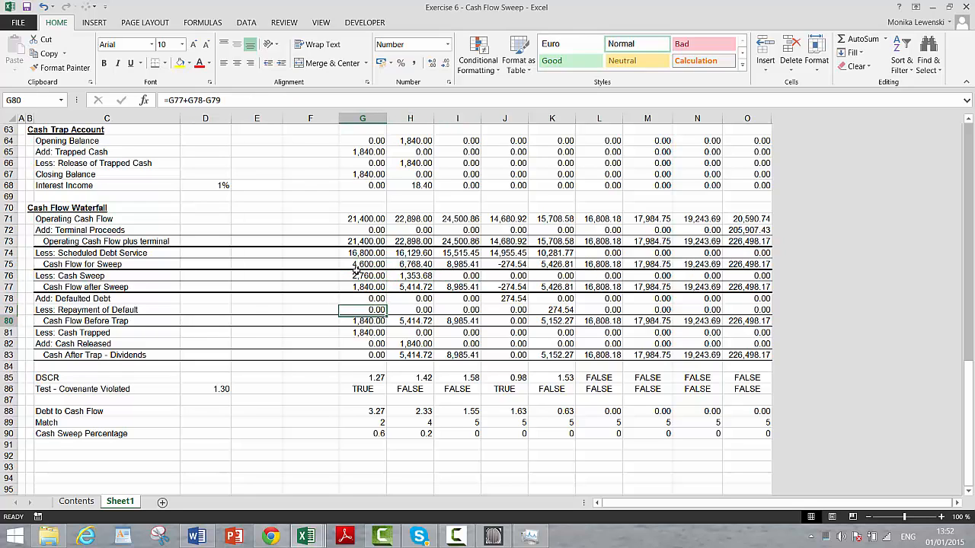
{"action": "key", "text": "Down"}
{"action": "key", "text": "Right"}
{"action": "key", "text": "Right"}
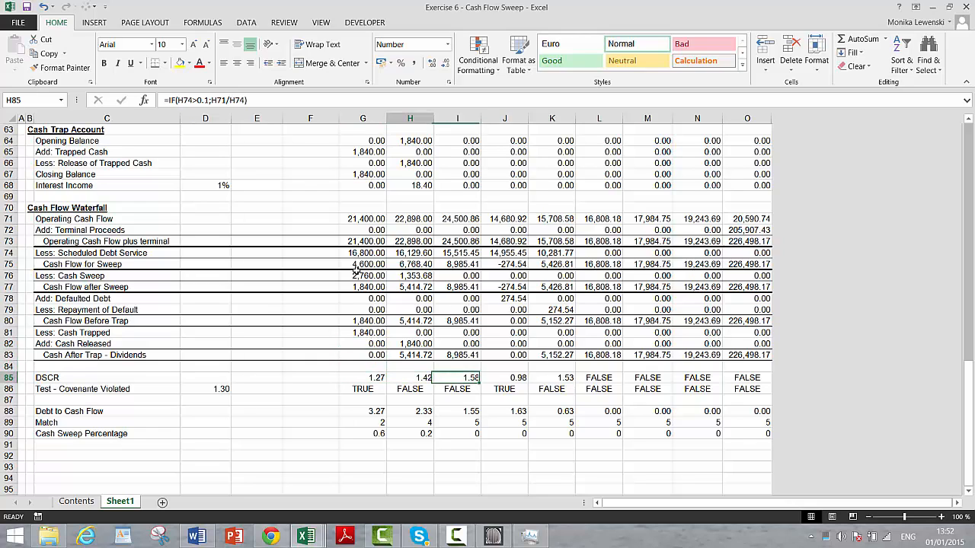
Examine the second period's waterfall formulas in column H, including default repayment, cash released and dividends
{"action": "key", "text": "Left"}
{"action": "key", "text": "Up"}
{"action": "key", "text": "Up"}
{"action": "key", "text": "Up"}
{"action": "key", "text": "Up"}
{"action": "key", "text": "Down"}
{"action": "key", "text": "Down"}
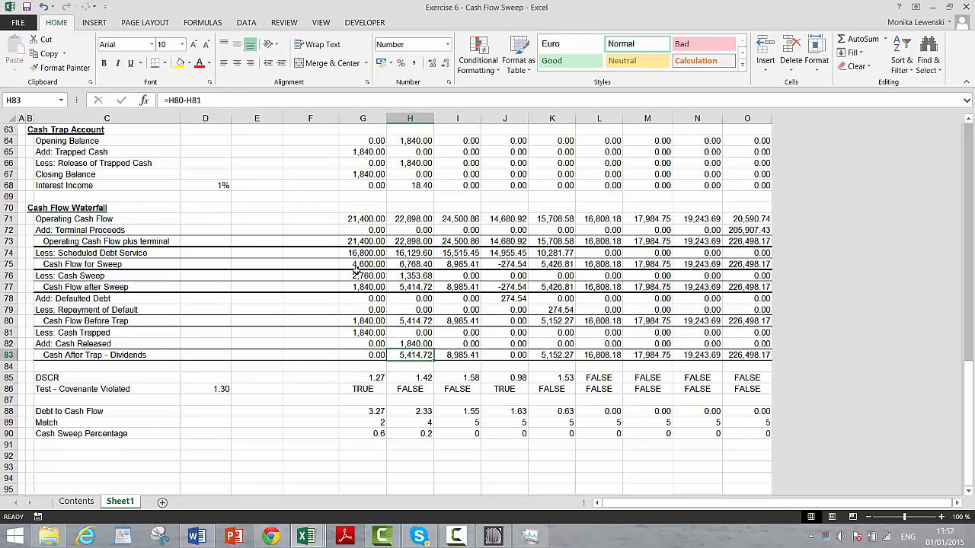
{"action": "key", "text": "Down"}
{"action": "key", "text": "Down"}
{"action": "key", "text": "Up"}
{"action": "key", "text": "Up"}
{"action": "key", "text": "Up"}
{"action": "key", "text": "Up"}
{"action": "key", "text": "Up"}
{"action": "key", "text": "Up"}
{"action": "key", "text": "Up"}
{"action": "key", "text": "Up"}
{"action": "key", "text": "Up"}
{"action": "key", "text": "Down"}
{"action": "key", "text": "Down"}
{"action": "key", "text": "Down"}
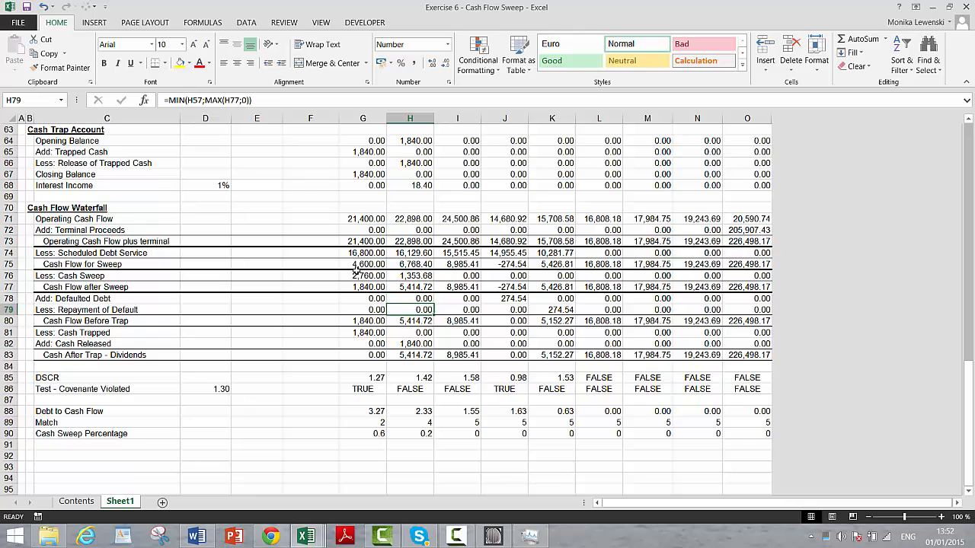
Compare the Debt to Cash Flow ratios in row 88 and inspect the Cash Sweep Percentage formula in H90
{"action": "key", "text": "Down"}
{"action": "key", "text": "Down"}
{"action": "key", "text": "Down"}
{"action": "key", "text": "Down"}
{"action": "key", "text": "Down"}
{"action": "key", "text": "Down"}
{"action": "key", "text": "Down"}
{"action": "key", "text": "Down"}
{"action": "key", "text": "Down"}
{"action": "key", "text": "Down"}
{"action": "key", "text": "Up"}
{"action": "key", "text": "shift+Right"}
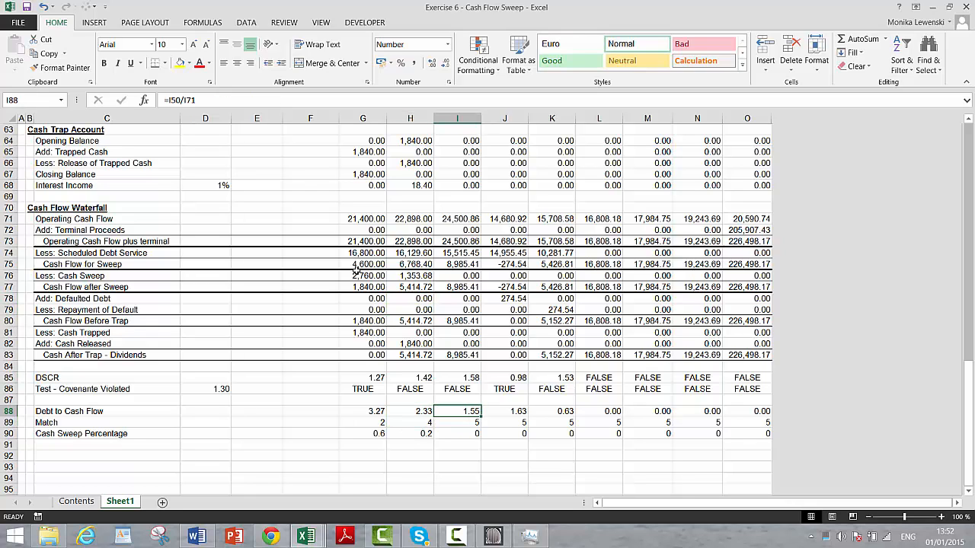
{"action": "key", "text": "shift+Right"}
{"action": "key", "text": "shift+Left"}
{"action": "key", "text": "shift+Left"}
{"action": "key", "text": "Down"}
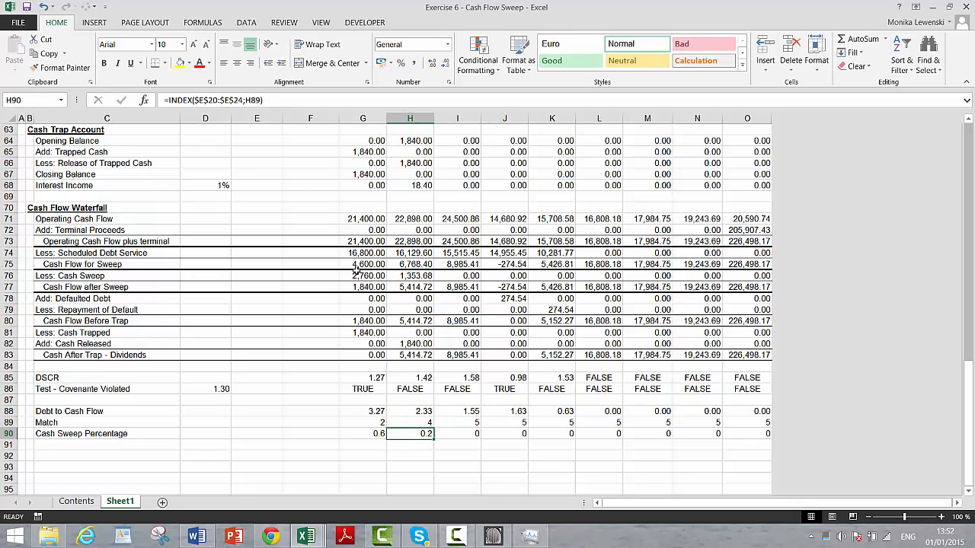
Trace how Debt to Cash Flow drives the Match and Cash Sweep Percentage in rows 88 to 90 for columns H to J
{"action": "key", "text": "Up"}
{"action": "key", "text": "Up"}
{"action": "key", "text": "Right"}
{"action": "key", "text": "Right"}
{"action": "key", "text": "Right"}
{"action": "key", "text": "Left"}
{"action": "key", "text": "Left"}
{"action": "key", "text": "Left"}
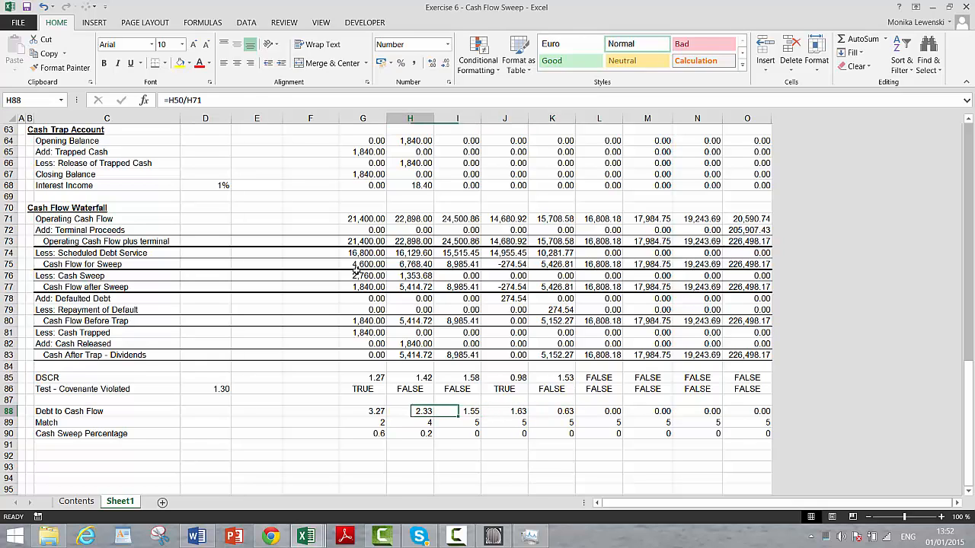
{"action": "key", "text": "Down"}
{"action": "key", "text": "Down"}
{"action": "key", "text": "Up"}
{"action": "key", "text": "Up"}
{"action": "key", "text": "Down"}
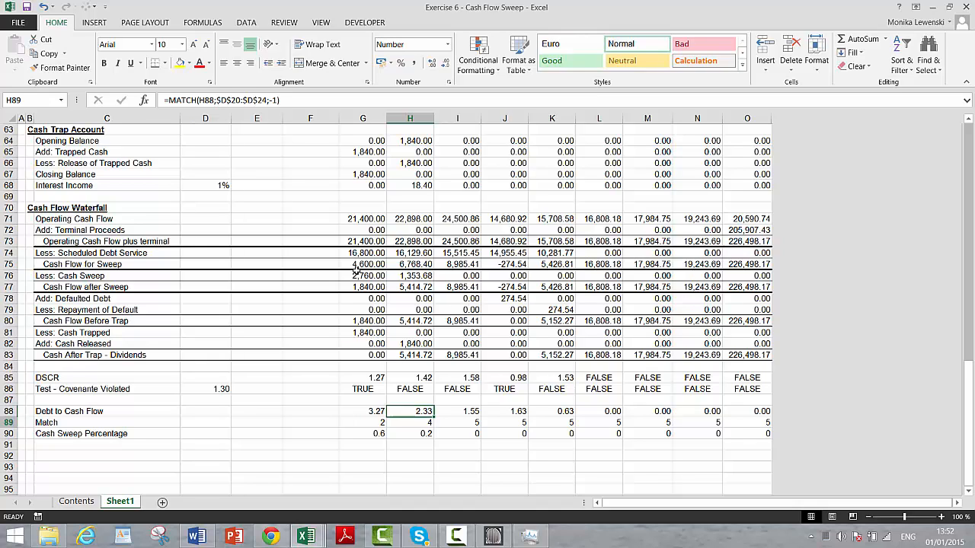
{"action": "key", "text": "Down"}
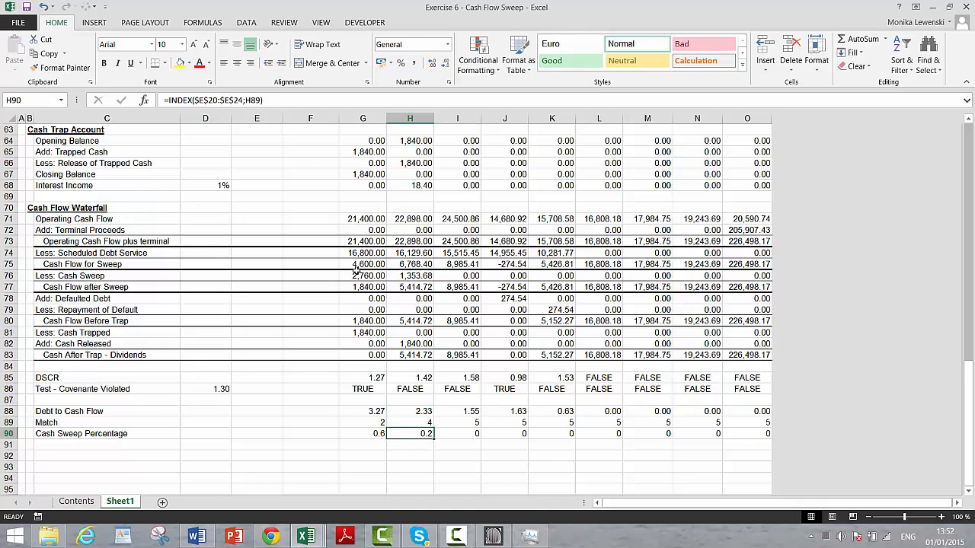
{"action": "key", "text": "Right"}
{"action": "key", "text": "Right"}
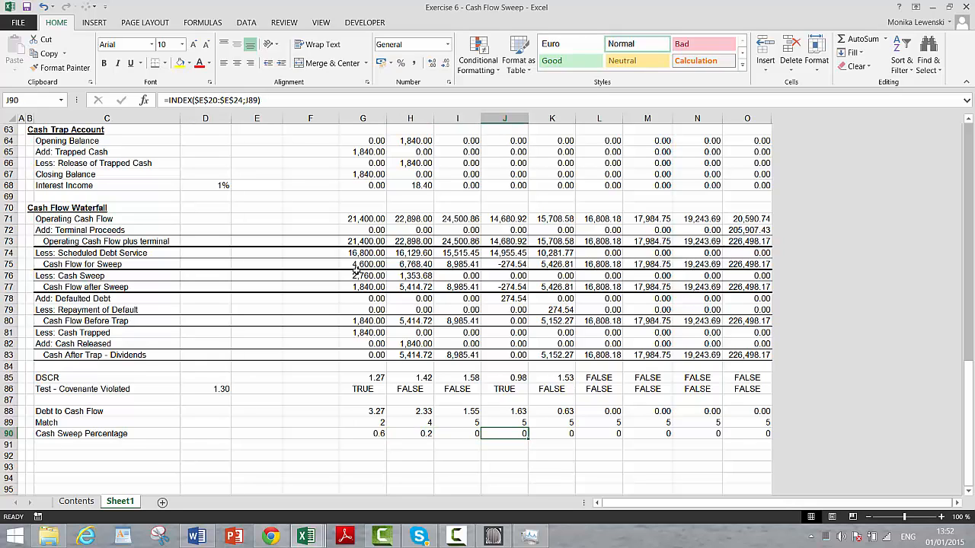
Review the fourth period's waterfall in column J from the sweep percentage up to the Cash Sweep formula in J76
{"action": "key", "text": "Up"}
{"action": "key", "text": "Up"}
{"action": "key", "text": "Up"}
{"action": "key", "text": "Up"}
{"action": "key", "text": "Up"}
{"action": "key", "text": "Up"}
{"action": "key", "text": "Up"}
{"action": "key", "text": "Up"}
{"action": "key", "text": "Up"}
{"action": "key", "text": "Up"}
{"action": "key", "text": "Up"}
{"action": "key", "text": "Up"}
{"action": "key", "text": "Up"}
{"action": "key", "text": "Up"}
{"action": "key", "text": "Up"}
{"action": "key", "text": "Up"}
{"action": "key", "text": "Up"}
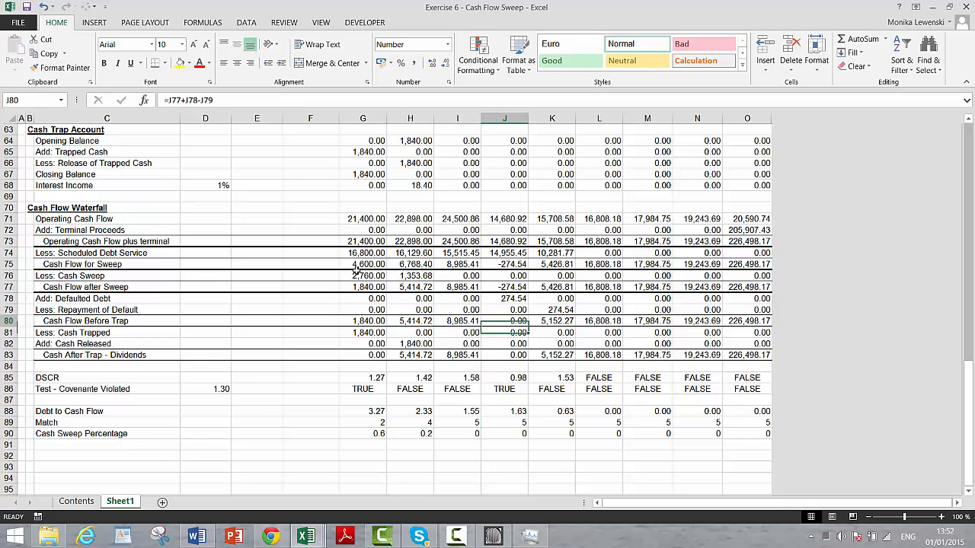
{"action": "key", "text": "Down"}
{"action": "key", "text": "Down"}
{"action": "key", "text": "Down"}
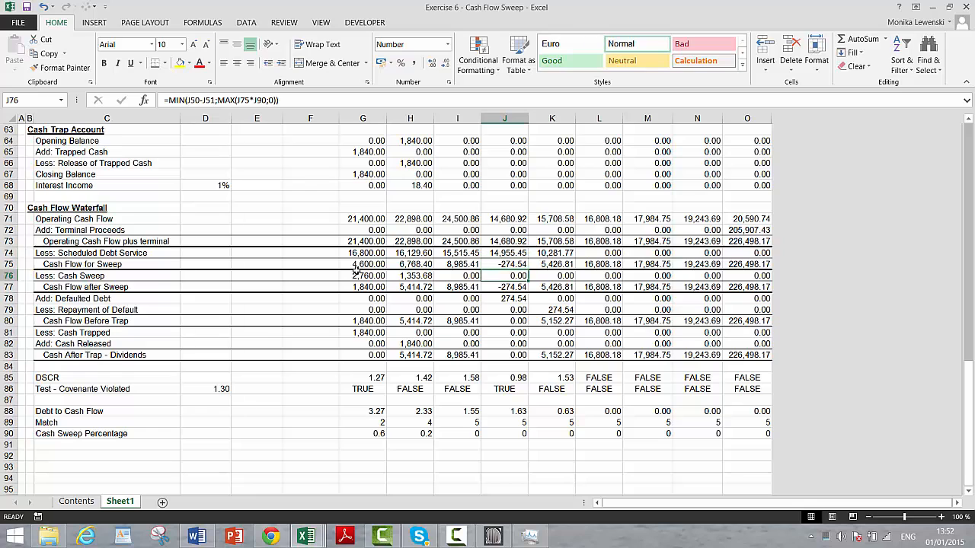
Check column J's cash flow after sweep against its Debt to Cash Flow formula in J88
{"action": "key", "text": "Up"}
{"action": "key", "text": "Up"}
{"action": "key", "text": "Up"}
{"action": "key", "text": "Up"}
{"action": "key", "text": "Down"}
{"action": "key", "text": "Down"}
{"action": "key", "text": "Down"}
{"action": "key", "text": "Down"}
{"action": "key", "text": "Down"}
{"action": "key", "text": "Down"}
{"action": "key", "text": "Down"}
{"action": "key", "text": "Down"}
{"action": "key", "text": "Down"}
{"action": "key", "text": "Down"}
{"action": "key", "text": "Down"}
{"action": "key", "text": "Down"}
{"action": "key", "text": "Down"}
{"action": "key", "text": "Down"}
{"action": "key", "text": "Down"}
{"action": "key", "text": "Down"}
{"action": "key", "text": "Down"}
{"action": "key", "text": "Down"}
{"action": "key", "text": "Down"}
{"action": "key", "text": "Down"}
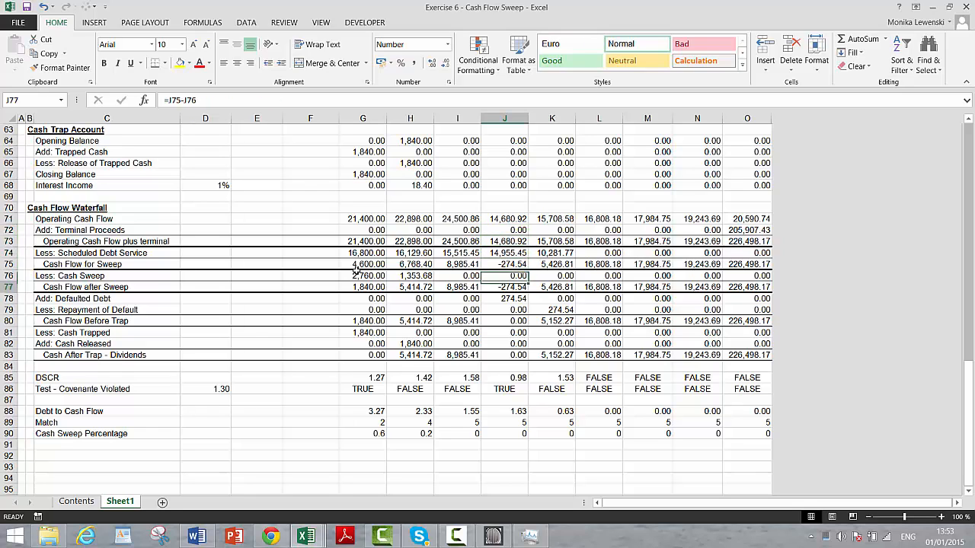
{"action": "key", "text": "Up"}
{"action": "key", "text": "Up"}
{"action": "key", "text": "Up"}
{"action": "key", "text": "Up"}
{"action": "key", "text": "Up"}
{"action": "key", "text": "Up"}
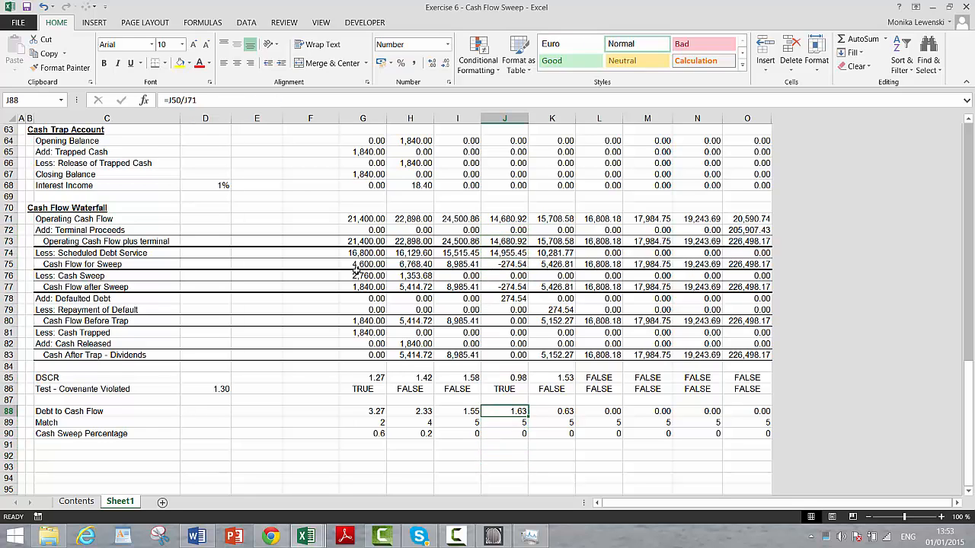
Examine column J's operating cash flow, scheduled debt service and Cash Flow for Sweep in J71:J75
{"action": "key", "text": "Up"}
{"action": "key", "text": "Up"}
{"action": "key", "text": "Up"}
{"action": "key", "text": "Up"}
{"action": "key", "text": "Up"}
{"action": "key", "text": "Up"}
{"action": "key", "text": "Up"}
{"action": "key", "text": "Up"}
{"action": "key", "text": "Up"}
{"action": "key", "text": "Up"}
{"action": "key", "text": "Up"}
{"action": "key", "text": "Up"}
{"action": "key", "text": "Up"}
{"action": "key", "text": "Up"}
{"action": "key", "text": "Up"}
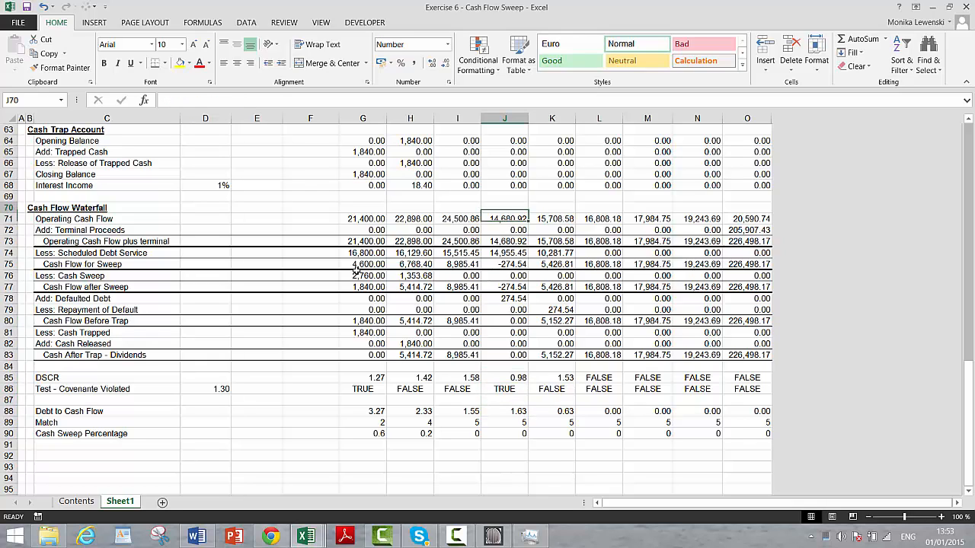
{"action": "key", "text": "Down"}
{"action": "key", "text": "Down"}
{"action": "key", "text": "Down"}
{"action": "key", "text": "Down"}
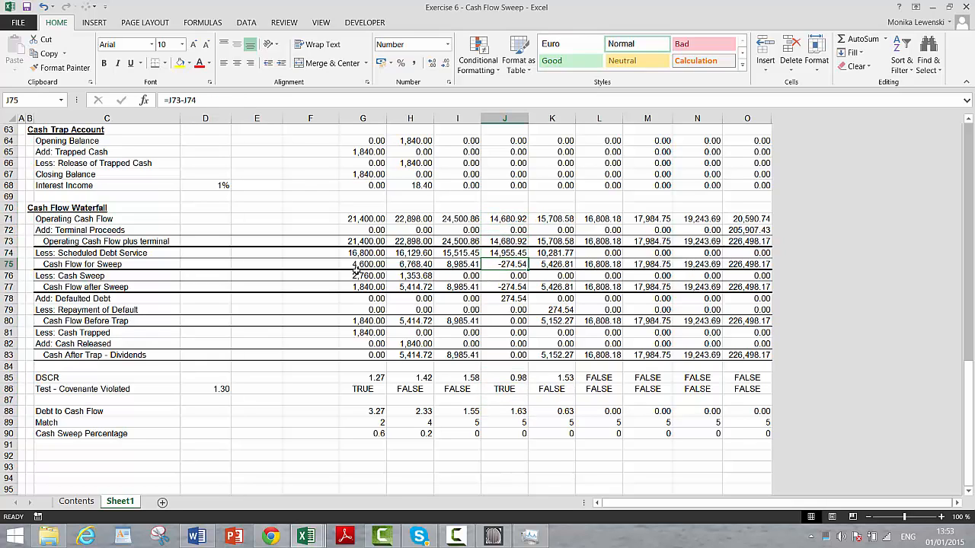
{"action": "key", "text": "Up"}
{"action": "key", "text": "Up"}
{"action": "key", "text": "Up"}
{"action": "key", "text": "Up"}
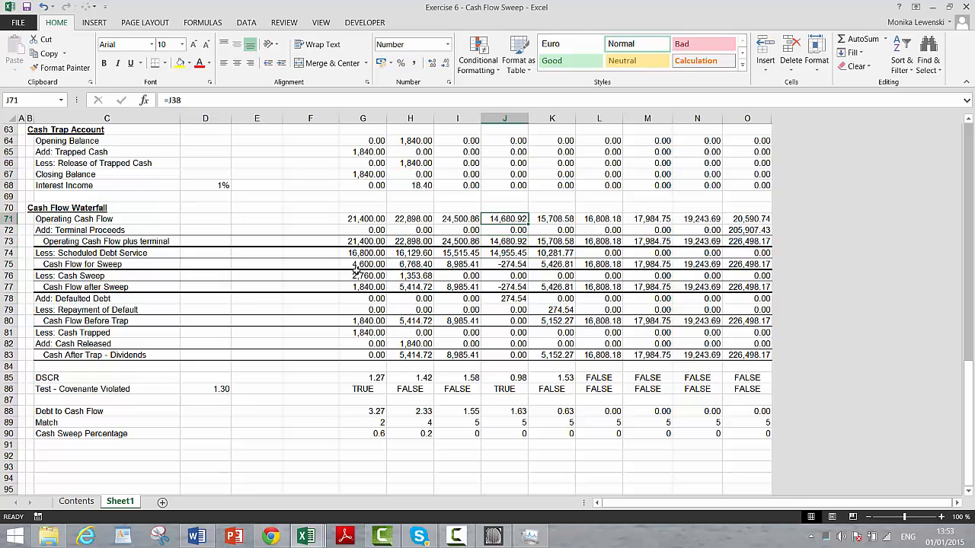
Review column J from its operating cash flow in J71 down through dividends and the covenant test to the Match formula in J89
{"action": "key", "text": "Down"}
{"action": "key", "text": "Down"}
{"action": "key", "text": "Down"}
{"action": "key", "text": "Down"}
{"action": "key", "text": "Down"}
{"action": "key", "text": "Down"}
{"action": "key", "text": "Down"}
{"action": "key", "text": "Down"}
{"action": "key", "text": "Down"}
{"action": "key", "text": "Down"}
{"action": "key", "text": "Down"}
{"action": "key", "text": "Down"}
{"action": "key", "text": "Down"}
{"action": "key", "text": "Down"}
{"action": "key", "text": "Down"}
{"action": "key", "text": "Down"}
{"action": "key", "text": "Down"}
{"action": "key", "text": "Down"}
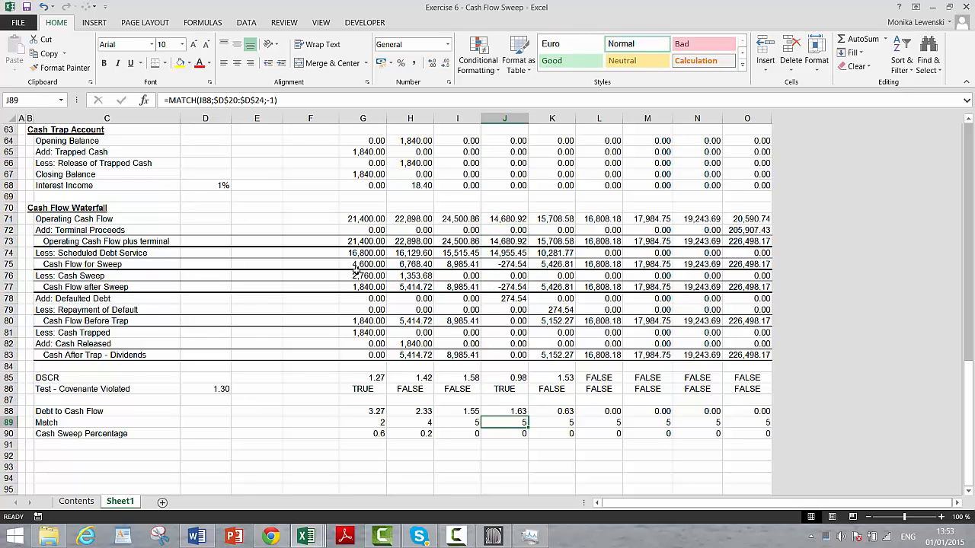
Review the fifth period's waterfall in column K from operating cash flow in K71 down to Cash After Trap - Dividends in K83
{"action": "key", "text": "Up"}
{"action": "key", "text": "Up"}
{"action": "key", "text": "Up"}
{"action": "key", "text": "Up"}
{"action": "key", "text": "Up"}
{"action": "key", "text": "Up"}
{"action": "key", "text": "Up"}
{"action": "key", "text": "Right"}
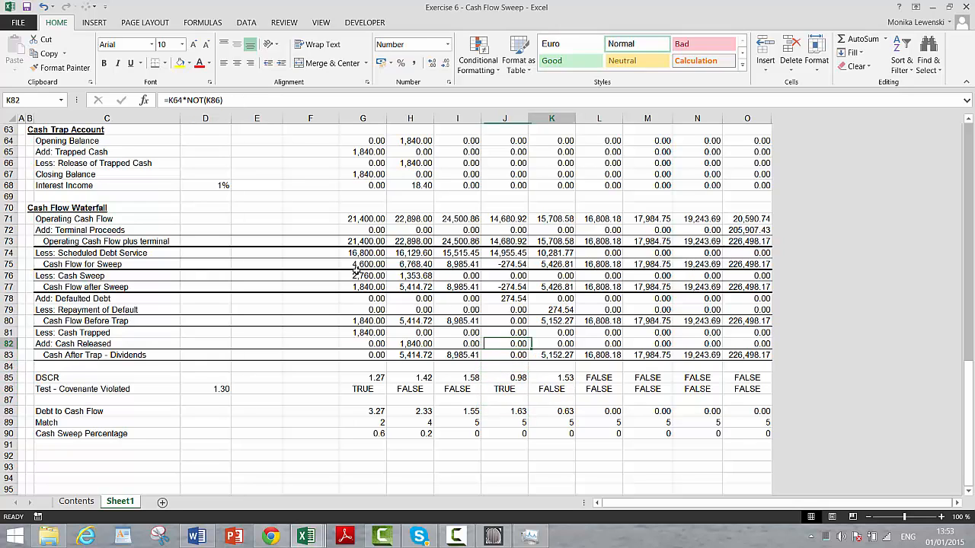
{"action": "key", "text": "Up"}
{"action": "key", "text": "Up"}
{"action": "key", "text": "Up"}
{"action": "key", "text": "Up"}
{"action": "key", "text": "Up"}
{"action": "key", "text": "Up"}
{"action": "key", "text": "Up"}
{"action": "key", "text": "Up"}
{"action": "key", "text": "Up"}
{"action": "key", "text": "Up"}
{"action": "key", "text": "Up"}
{"action": "key", "text": "Down"}
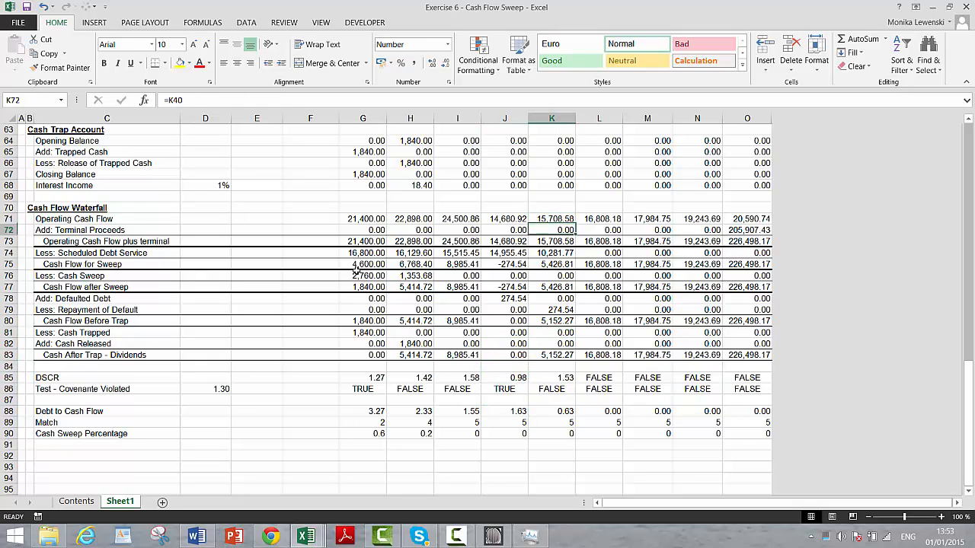
{"action": "key", "text": "Down"}
{"action": "key", "text": "Down"}
{"action": "key", "text": "Down"}
{"action": "key", "text": "Down"}
{"action": "key", "text": "Down"}
{"action": "key", "text": "Down"}
{"action": "key", "text": "Down"}
{"action": "key", "text": "Down"}
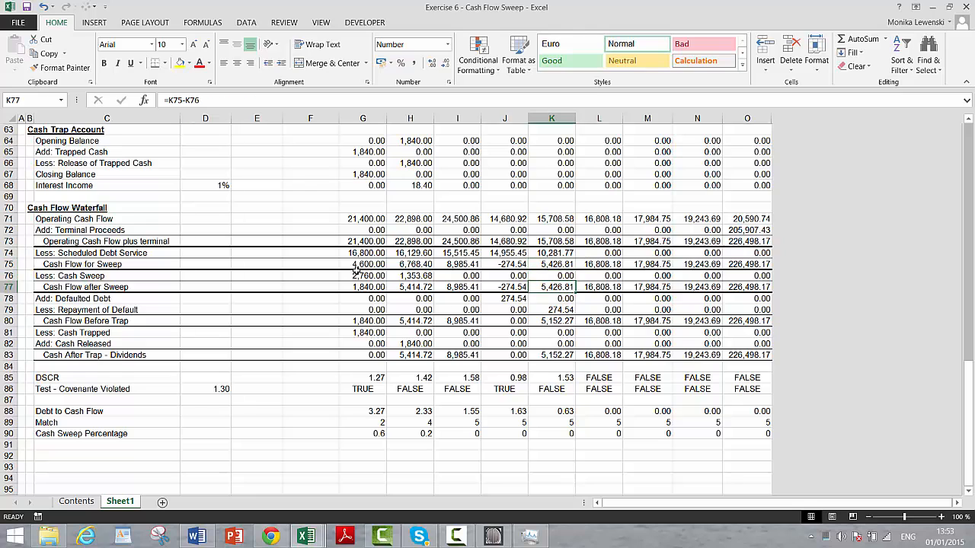
{"action": "key", "text": "Down"}
{"action": "key", "text": "Down"}
{"action": "key", "text": "Down"}
{"action": "key", "text": "Down"}
{"action": "key", "text": "Down"}
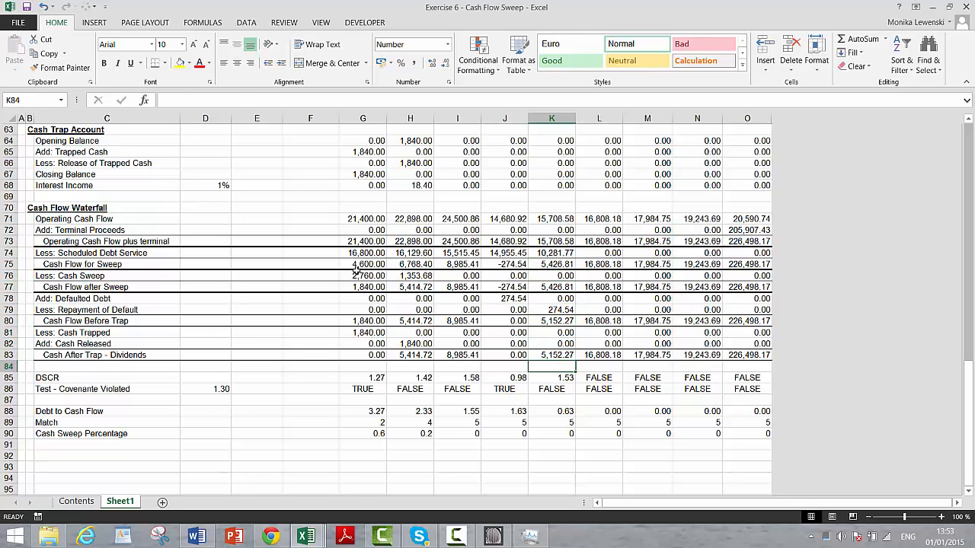
Check the Cash After Trap - Dividends formulas across row 83 from column K to column O
{"action": "key", "text": "Up"}
{"action": "key", "text": "Up"}
{"action": "key", "text": "Right"}
{"action": "key", "text": "Right"}
{"action": "key", "text": "Right"}
{"action": "key", "text": "Right"}
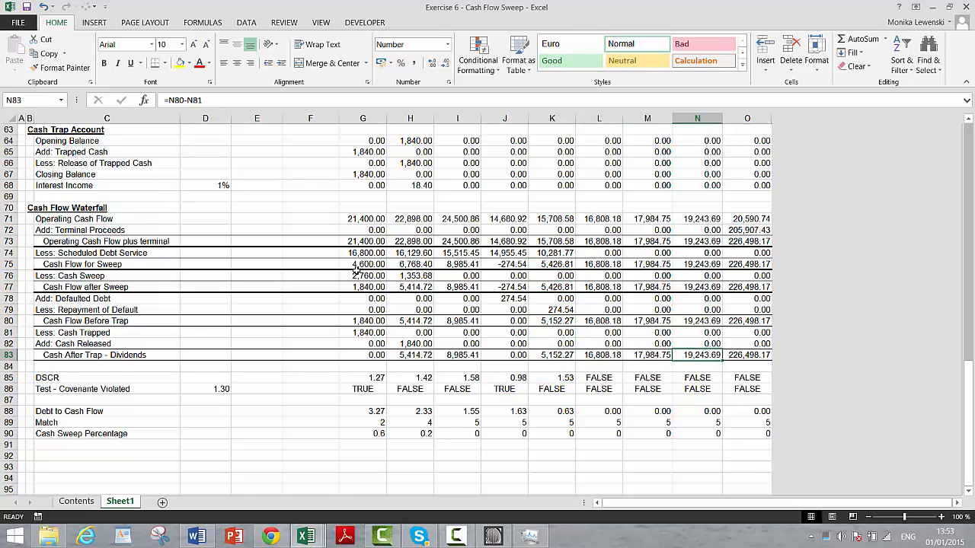
Set the Year of Crash in the operating assumptions to 2
{"action": "key", "text": "Left"}
{"action": "key", "text": "Left"}
{"action": "key", "text": "Left"}
{"action": "key", "text": "Left"}
{"action": "key", "text": "Left"}
{"action": "key", "text": "Left"}
{"action": "key", "text": "Left"}
{"action": "key", "text": "Left"}
{"action": "key", "text": "Left"}
{"action": "key", "text": "Left"}
{"action": "key", "text": "Left"}
{"action": "key", "text": "Left"}
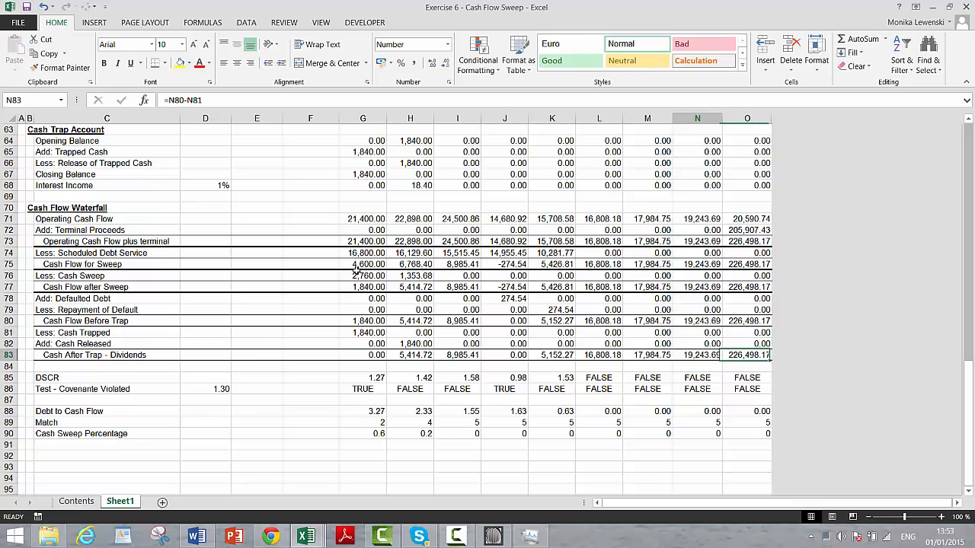
{"action": "key", "text": "Up"}
{"action": "key", "text": "Up"}
{"action": "key", "text": "Up"}
{"action": "key", "text": "Up"}
{"action": "key", "text": "Up"}
{"action": "key", "text": "Up"}
{"action": "key", "text": "Up"}
{"action": "key", "text": "Up"}
{"action": "key", "text": "Up"}
{"action": "key", "text": "Up"}
{"action": "key", "text": "Up"}
{"action": "key", "text": "Up"}
{"action": "key", "text": "Up"}
{"action": "key", "text": "Up"}
{"action": "key", "text": "Up"}
{"action": "key", "text": "Up"}
{"action": "key", "text": "Up"}
{"action": "key", "text": "Up"}
{"action": "key", "text": "Up"}
{"action": "key", "text": "Up"}
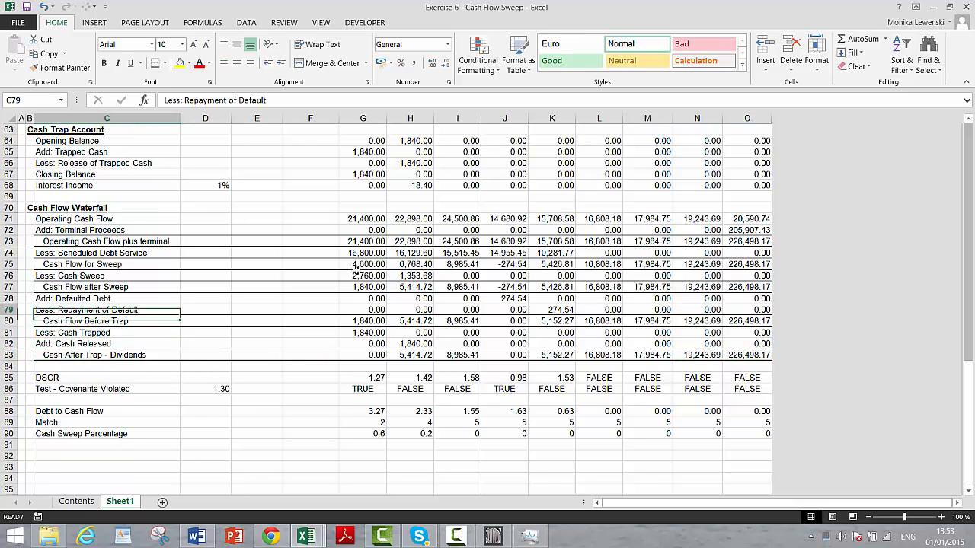
{"action": "key", "text": "Up"}
{"action": "key", "text": "Up"}
{"action": "key", "text": "Up"}
{"action": "key", "text": "Up"}
{"action": "key", "text": "Up"}
{"action": "key", "text": "Up"}
{"action": "key", "text": "Up"}
{"action": "key", "text": "Up"}
{"action": "key", "text": "Up"}
{"action": "key", "text": "Up"}
{"action": "key", "text": "Up"}
{"action": "key", "text": "Up"}
{"action": "key", "text": "Up"}
{"action": "key", "text": "Up"}
{"action": "key", "text": "Up"}
{"action": "key", "text": "Up"}
{"action": "key", "text": "Up"}
{"action": "key", "text": "Up"}
{"action": "key", "text": "Up"}
{"action": "key", "text": "Up"}
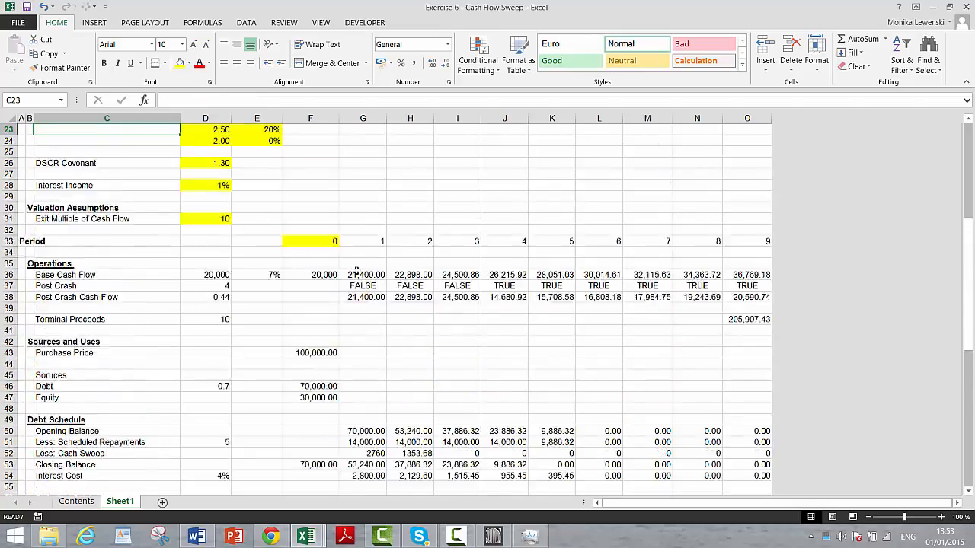
{"action": "key", "text": "Up"}
{"action": "key", "text": "Up"}
{"action": "key", "text": "Up"}
{"action": "key", "text": "Up"}
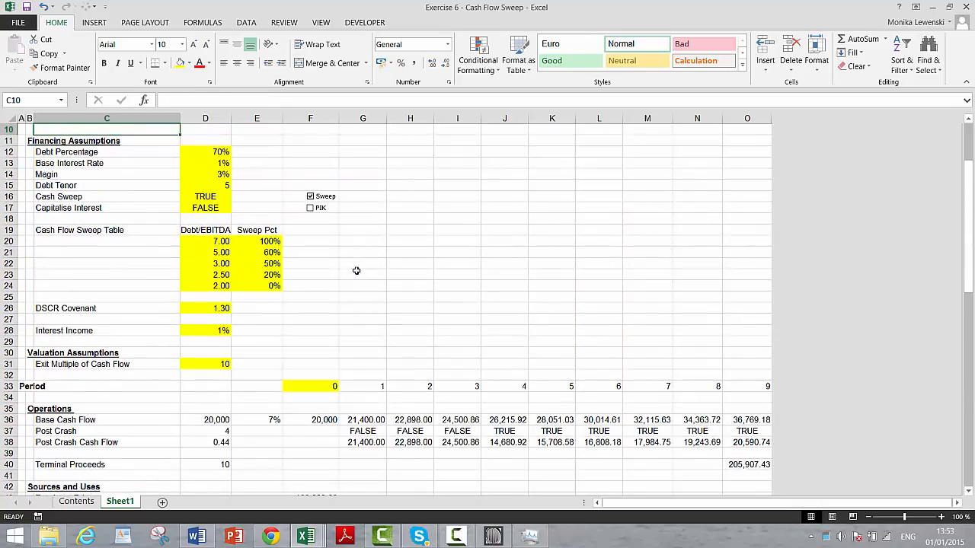
{"action": "key", "text": "Up"}
{"action": "key", "text": "Up"}
{"action": "key", "text": "Up"}
{"action": "key", "text": "Up"}
{"action": "key", "text": "Up"}
{"action": "key", "text": "Up"}
{"action": "key", "text": "Up"}
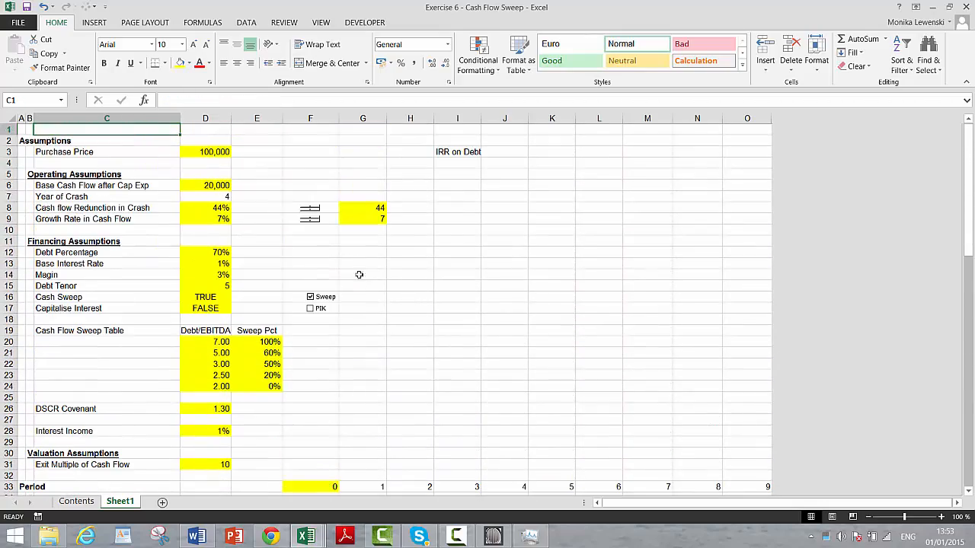
{"action": "left_click", "coordinate": [213, 195]}
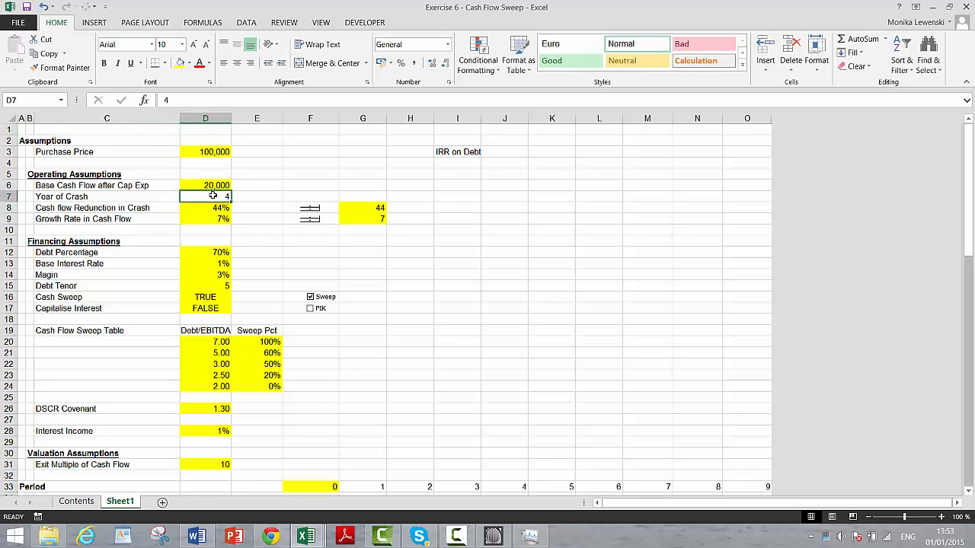
{"action": "type", "text": "2"}
{"action": "key", "text": "Return"}
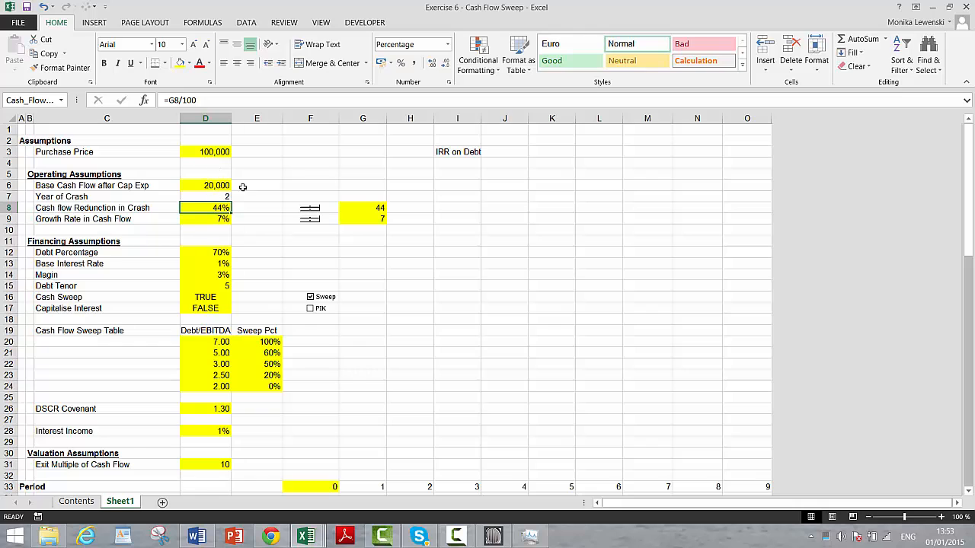
Raise the cash flow reduction in crash to 60% with its spinner control
{"action": "left_click", "coordinate": [310, 206]}
{"action": "left_click", "coordinate": [311, 207]}
{"action": "left_click", "coordinate": [310, 209]}
{"action": "left_click", "coordinate": [302, 255]}
Examine the first period's waterfall under the new crash case, from Cash Sweep in G76 down to Cash Trapped in G81
{"action": "scroll", "coordinate": [302, 257], "scroll_direction": "down", "scroll_amount": 3}
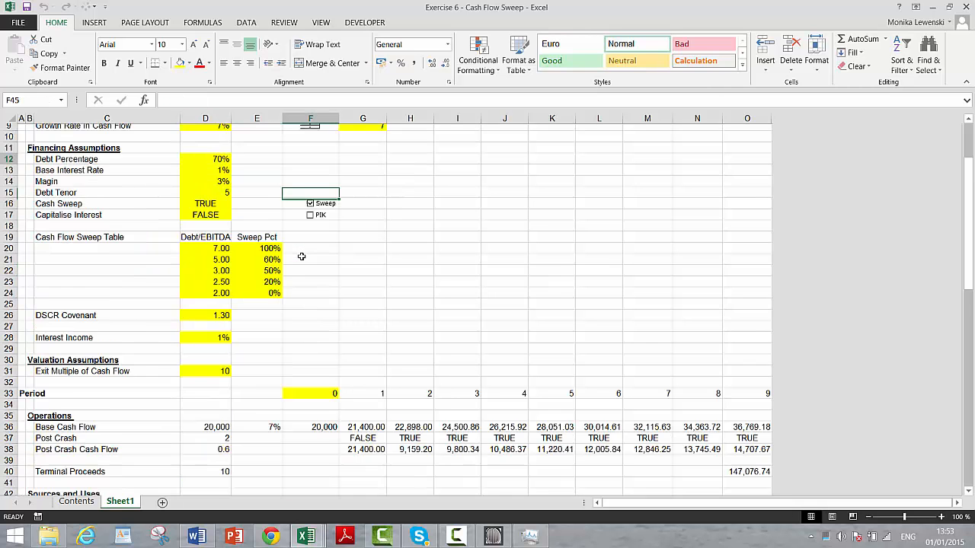
{"action": "scroll", "coordinate": [302, 257], "scroll_direction": "down", "scroll_amount": 2}
{"action": "scroll", "coordinate": [301, 257], "scroll_direction": "down", "scroll_amount": 18}
{"action": "left_click", "coordinate": [301, 257]}
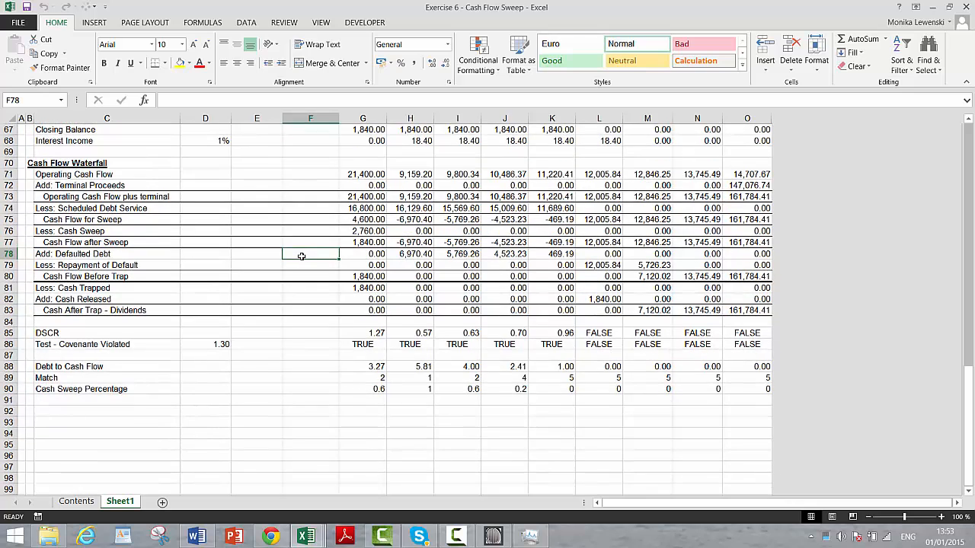
{"action": "key", "text": "Up"}
{"action": "key", "text": "Up"}
{"action": "key", "text": "Right"}
{"action": "key", "text": "Down"}
{"action": "key", "text": "Down"}
{"action": "key", "text": "Down"}
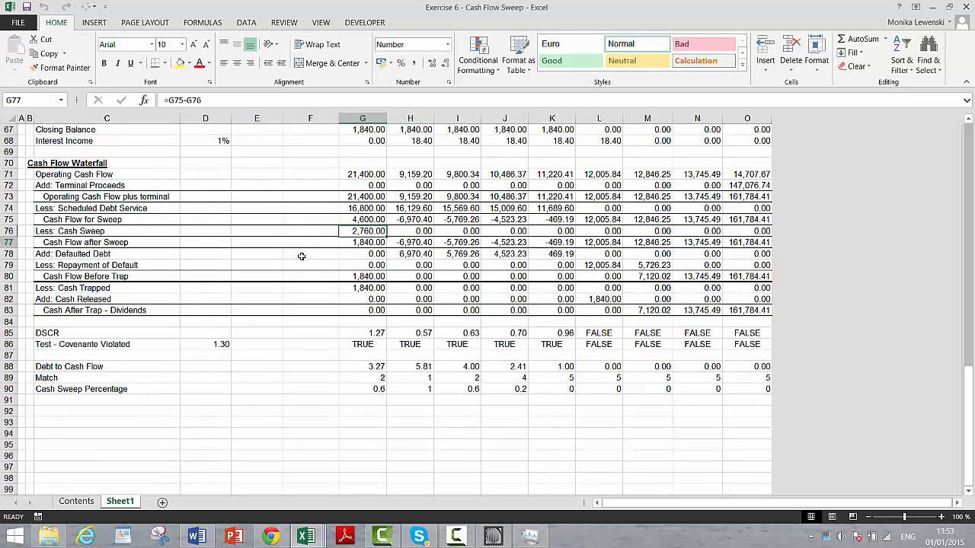
{"action": "key", "text": "Down"}
{"action": "key", "text": "Down"}
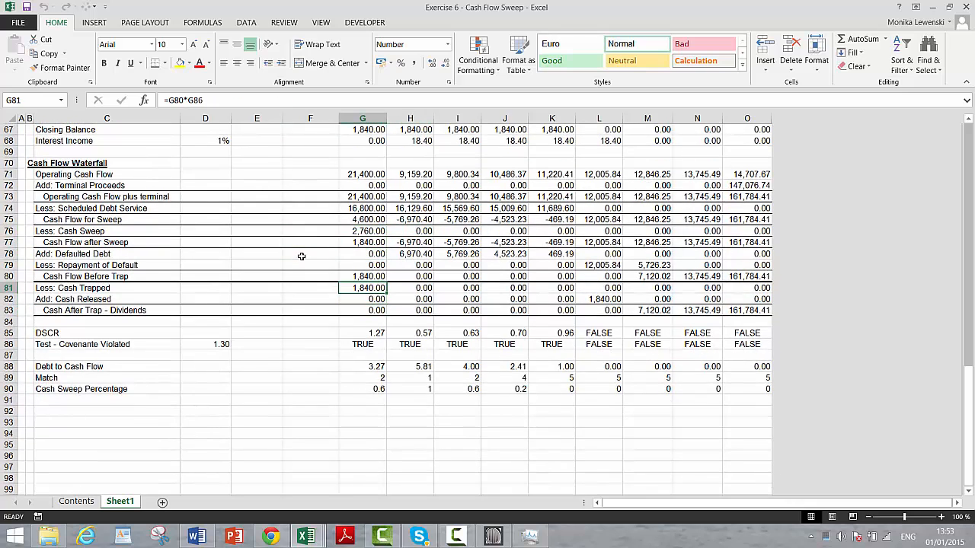
Compare the Cash Trapped formulas in G81 and H81, and inspect the second period's Repayment of Default formula in H79
{"action": "key", "text": "Left"}
{"action": "key", "text": "Left"}
{"action": "key", "text": "Left"}
{"action": "key", "text": "Right"}
{"action": "key", "text": "Right"}
{"action": "key", "text": "Right"}
{"action": "key", "text": "Right"}
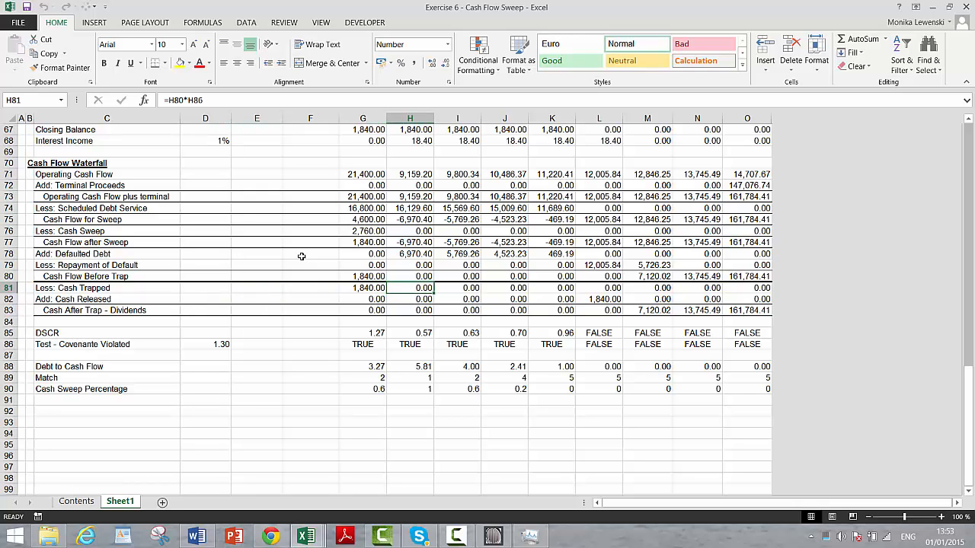
{"action": "key", "text": "Up"}
{"action": "key", "text": "Up"}
{"action": "key", "text": "Up"}
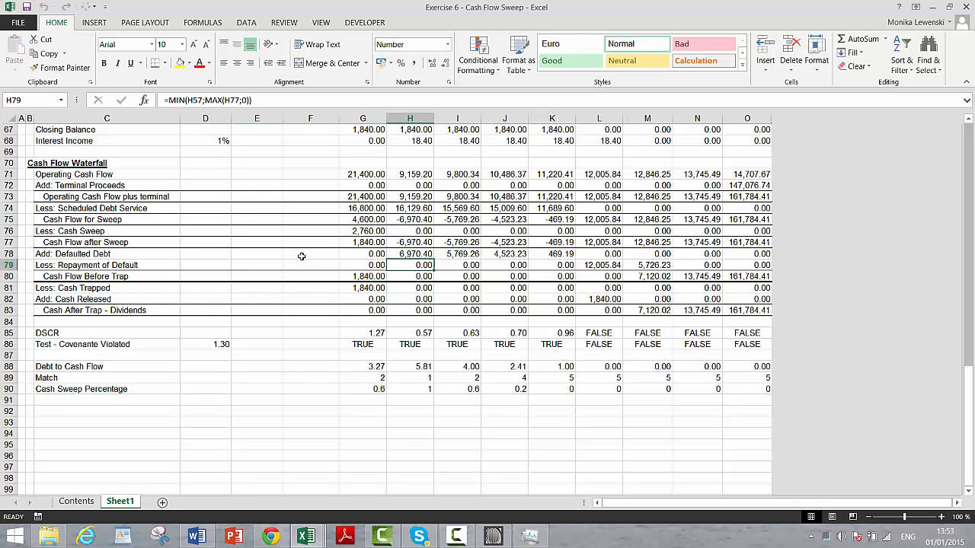
Format the Cash Sweep Percentage row, G90 to O90, as percentages
{"action": "key", "text": "Down"}
{"action": "key", "text": "Down"}
{"action": "key", "text": "Down"}
{"action": "key", "text": "Down"}
{"action": "key", "text": "Down"}
{"action": "key", "text": "Down"}
{"action": "key", "text": "Down"}
{"action": "key", "text": "Down"}
{"action": "key", "text": "Down"}
{"action": "key", "text": "Down"}
{"action": "key", "text": "Down"}
{"action": "key", "text": "Down"}
{"action": "key", "text": "Up"}
{"action": "key", "text": "Left"}
{"action": "key", "text": "Down"}
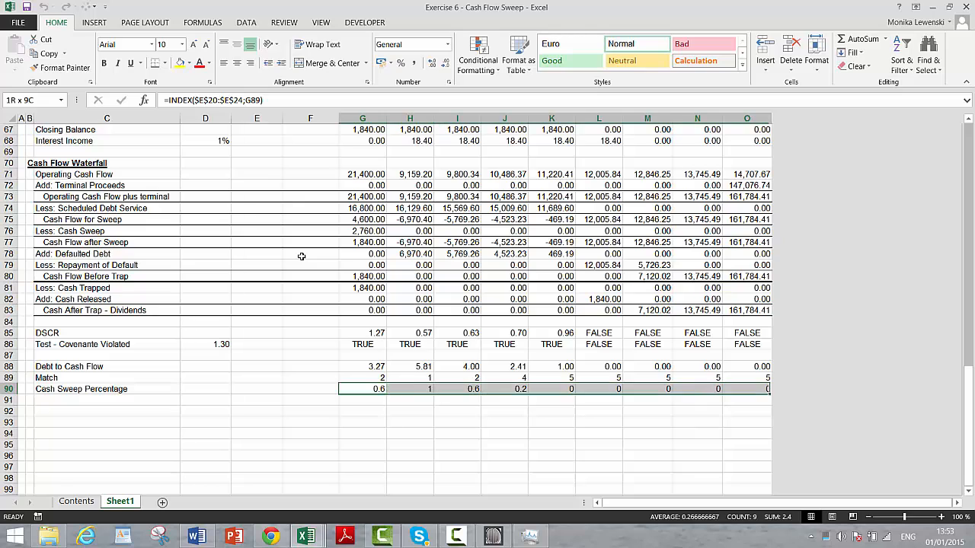
{"action": "key", "text": "ctrl+shift+Right"}
{"action": "key", "text": "ctrl+shift+5"}
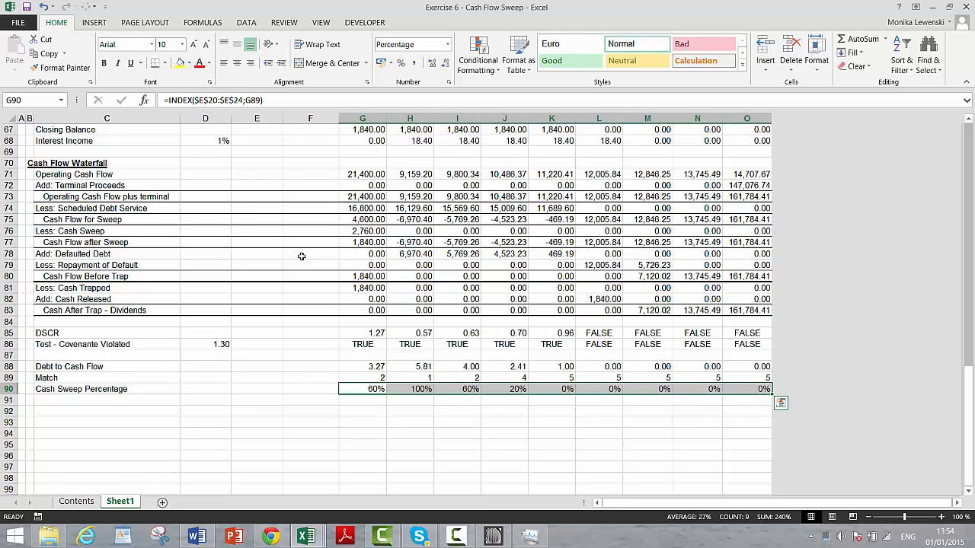
Examine the sweep percentages across to K90 and the waterfall's Defaulted Debt entries from H78 to K78
{"action": "key", "text": "Right"}
{"action": "key", "text": "Right"}
{"action": "key", "text": "Right"}
{"action": "key", "text": "Right"}
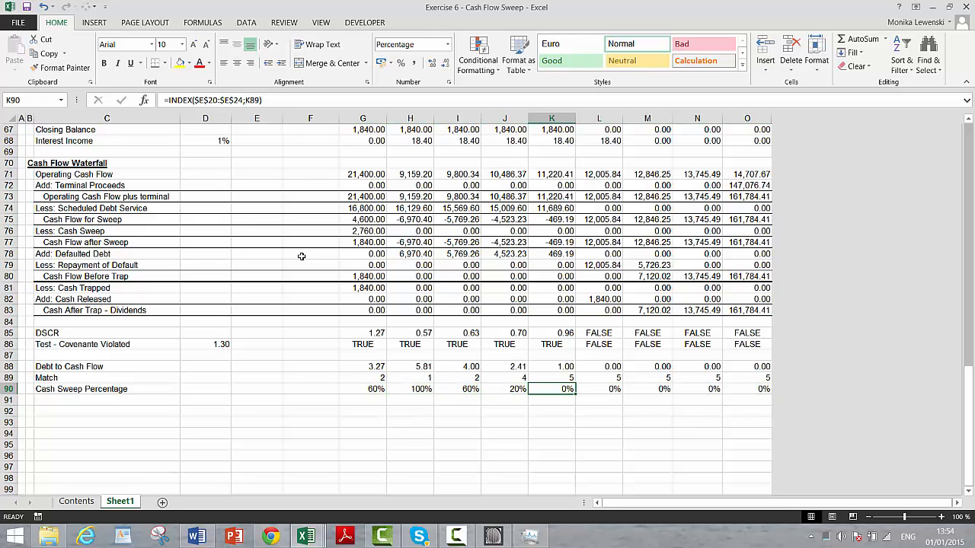
{"action": "key", "text": "Up"}
{"action": "key", "text": "Up"}
{"action": "key", "text": "Up"}
{"action": "key", "text": "Up"}
{"action": "key", "text": "Left"}
{"action": "key", "text": "Left"}
{"action": "key", "text": "Left"}
{"action": "key", "text": "Up"}
{"action": "key", "text": "Up"}
{"action": "key", "text": "Up"}
{"action": "key", "text": "Up"}
{"action": "key", "text": "Up"}
{"action": "key", "text": "Up"}
{"action": "key", "text": "Up"}
{"action": "key", "text": "Up"}
{"action": "key", "text": "Up"}
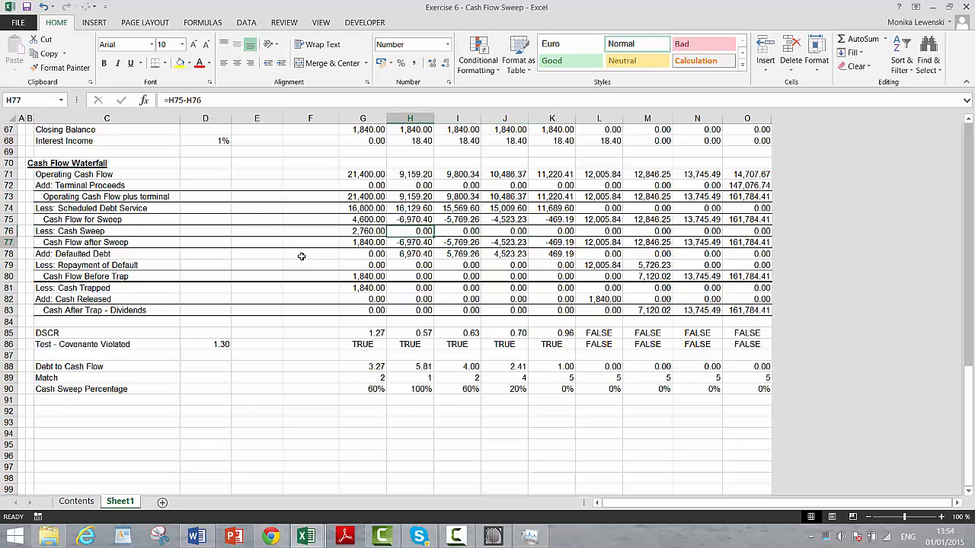
{"action": "key", "text": "Down"}
{"action": "key", "text": "Right"}
{"action": "key", "text": "Right"}
{"action": "key", "text": "Right"}
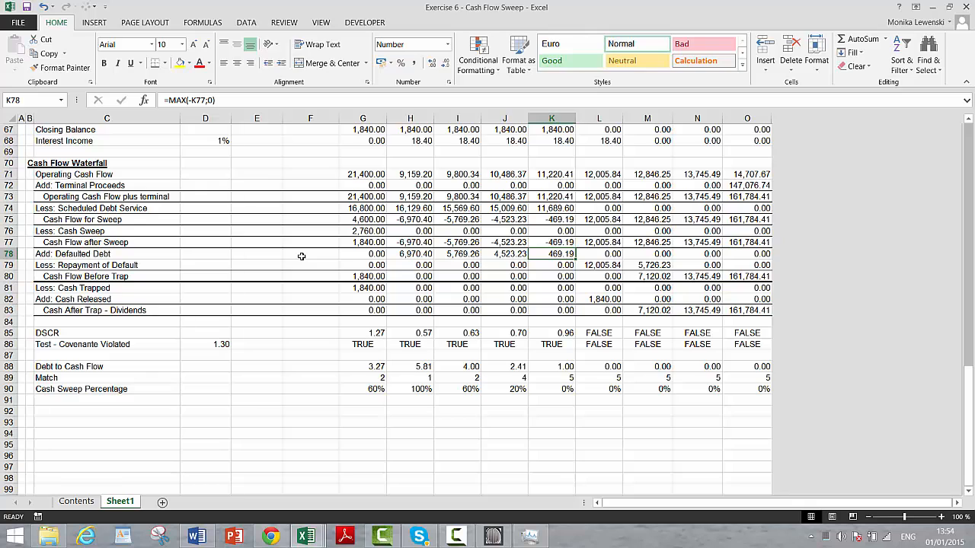
Inspect the waterfall's Repayment of Default formulas in L79 and M79, comparing them with N79
{"action": "key", "text": "Down"}
{"action": "key", "text": "Right"}
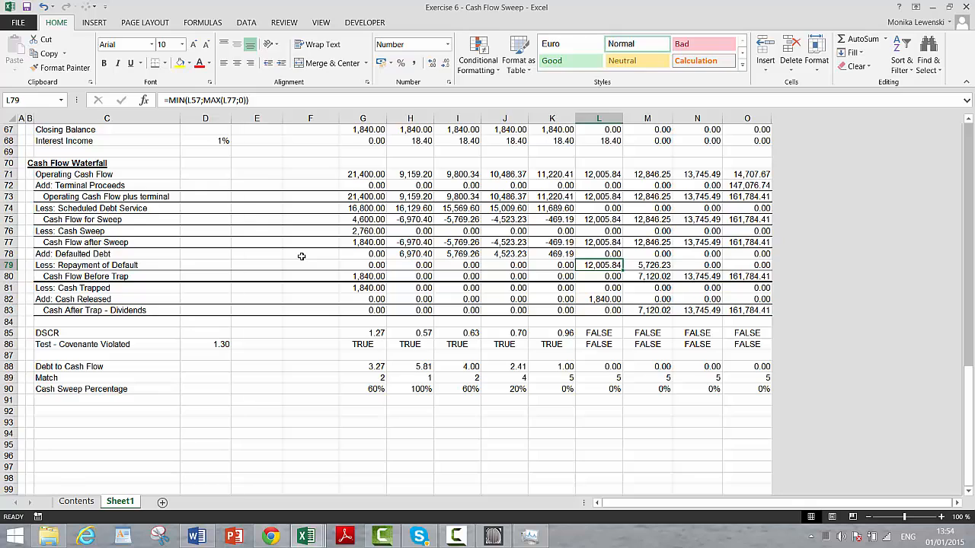
{"action": "key", "text": "Right"}
{"action": "key", "text": "Right"}
{"action": "key", "text": "Left"}
{"action": "key", "text": "Left"}
{"action": "key", "text": "Right"}
{"action": "key", "text": "Left"}
{"action": "key", "text": "Right"}
{"action": "key", "text": "Right"}
{"action": "key", "text": "Left"}
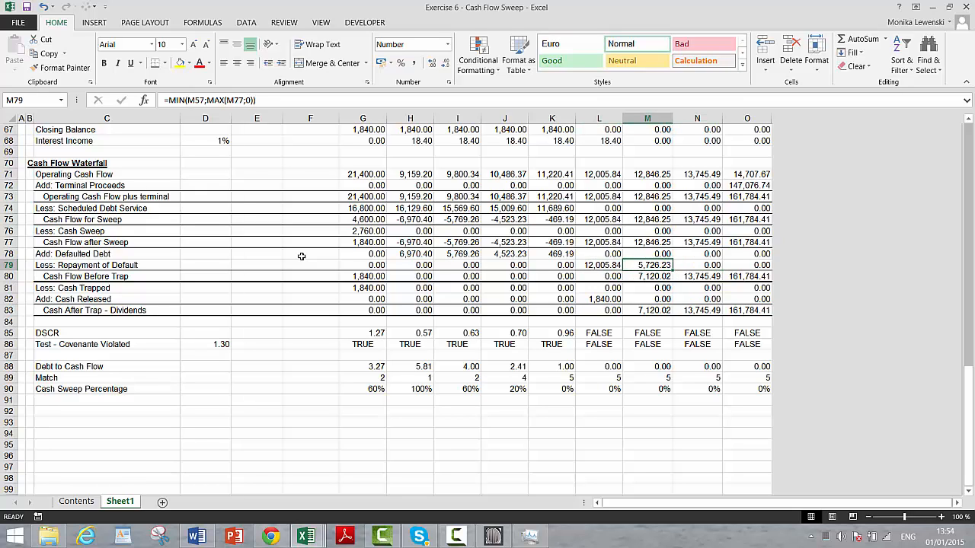
Check Cash Flow Before Trap in M80 against the Repayment of Default entries around M79 and N79
{"action": "key", "text": "Down"}
{"action": "key", "text": "Up"}
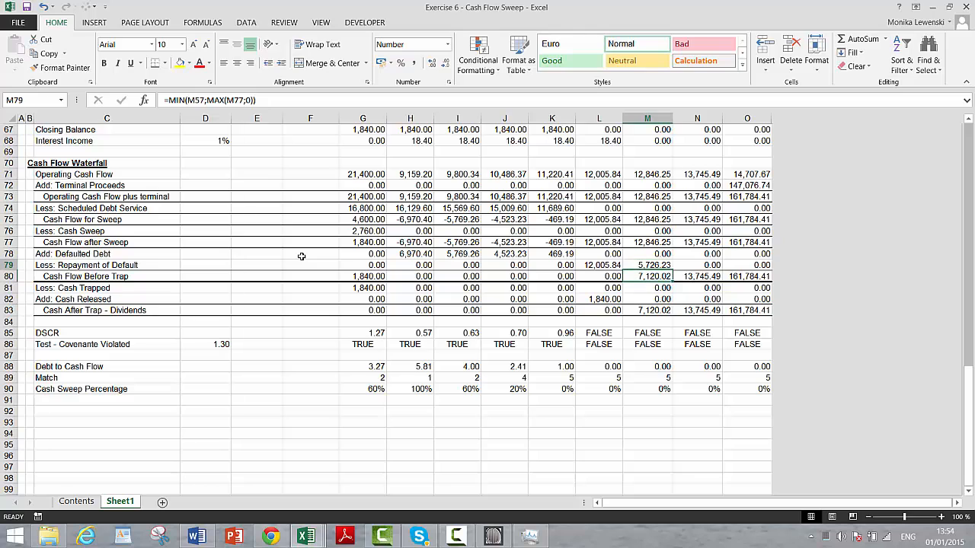
{"action": "key", "text": "Right"}
{"action": "key", "text": "Right"}
{"action": "key", "text": "Left"}
{"action": "key", "text": "Left"}
{"action": "key", "text": "Left"}
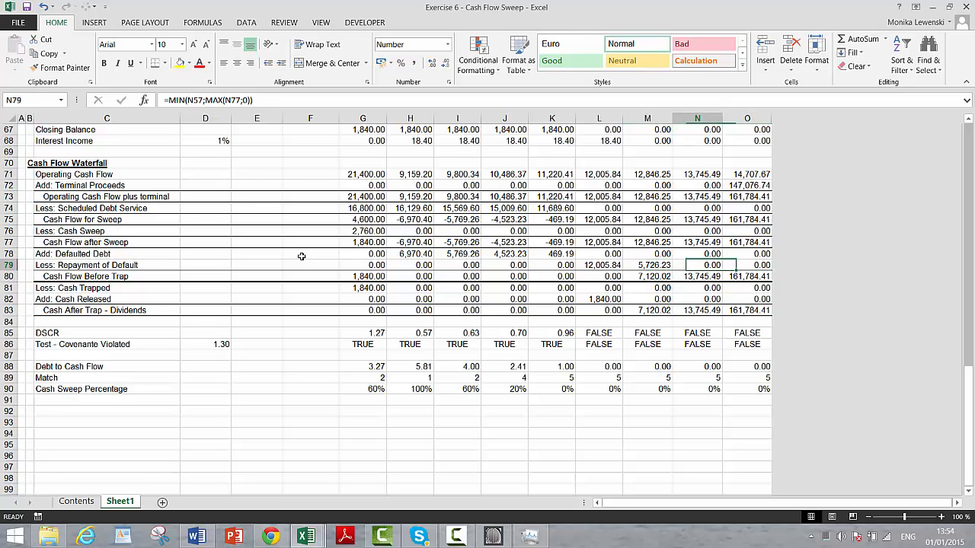
{"action": "key", "text": "Right"}
{"action": "key", "text": "Right"}
{"action": "key", "text": "Left"}
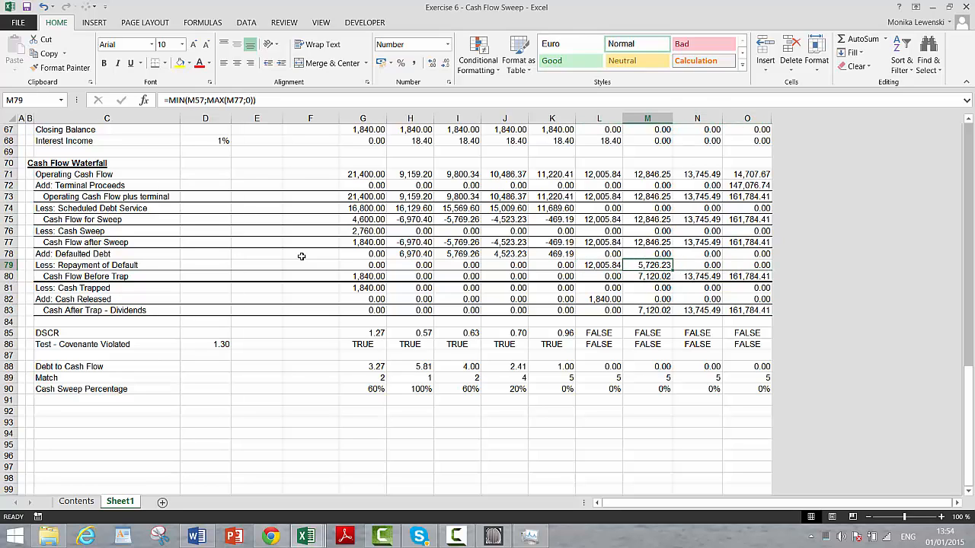
Examine the waterfall from M79 down to the dividends in M83, and follow the dividends across to O83
{"action": "key", "text": "Down"}
{"action": "key", "text": "Down"}
{"action": "key", "text": "Down"}
{"action": "key", "text": "Down"}
{"action": "key", "text": "Up"}
{"action": "key", "text": "Up"}
{"action": "key", "text": "Up"}
{"action": "key", "text": "Up"}
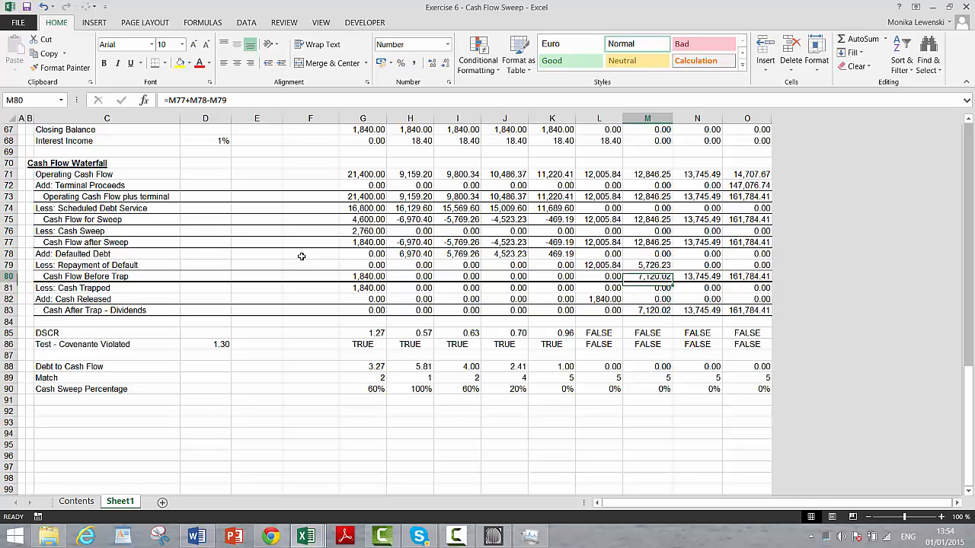
{"action": "key", "text": "Down"}
{"action": "key", "text": "Down"}
{"action": "key", "text": "Down"}
{"action": "key", "text": "Down"}
{"action": "key", "text": "Right"}
{"action": "key", "text": "Right"}
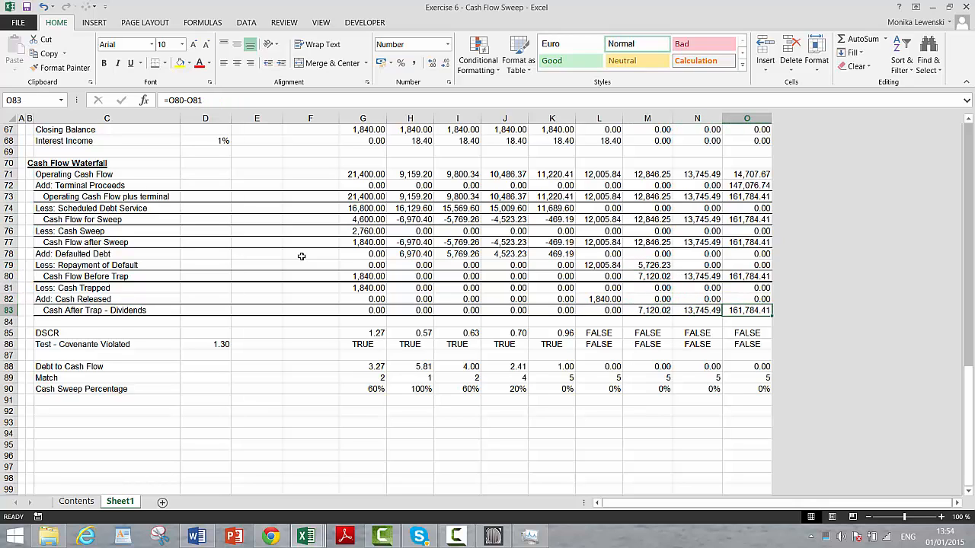
Return past the debt schedule to the assumptions at the start of the sheet and select the empty cell H20
{"action": "key", "text": "Left"}
{"action": "key", "text": "Left"}
{"action": "key", "text": "Left"}
{"action": "key", "text": "Left"}
{"action": "key", "text": "Left"}
{"action": "key", "text": "Left"}
{"action": "key", "text": "Left"}
{"action": "key", "text": "Left"}
{"action": "key", "text": "Left"}
{"action": "key", "text": "Left"}
{"action": "key", "text": "Left"}
{"action": "key", "text": "Left"}
{"action": "key", "text": "Left"}
{"action": "key", "text": "Left"}
{"action": "key", "text": "Up"}
{"action": "key", "text": "Up"}
{"action": "key", "text": "Up"}
{"action": "key", "text": "Up"}
{"action": "key", "text": "Up"}
{"action": "key", "text": "Up"}
{"action": "key", "text": "Up"}
{"action": "key", "text": "Up"}
{"action": "key", "text": "Up"}
{"action": "key", "text": "Up"}
{"action": "key", "text": "Up"}
{"action": "key", "text": "Up"}
{"action": "key", "text": "Up"}
{"action": "key", "text": "Up"}
{"action": "key", "text": "Up"}
{"action": "key", "text": "Up"}
{"action": "key", "text": "Up"}
{"action": "key", "text": "Up"}
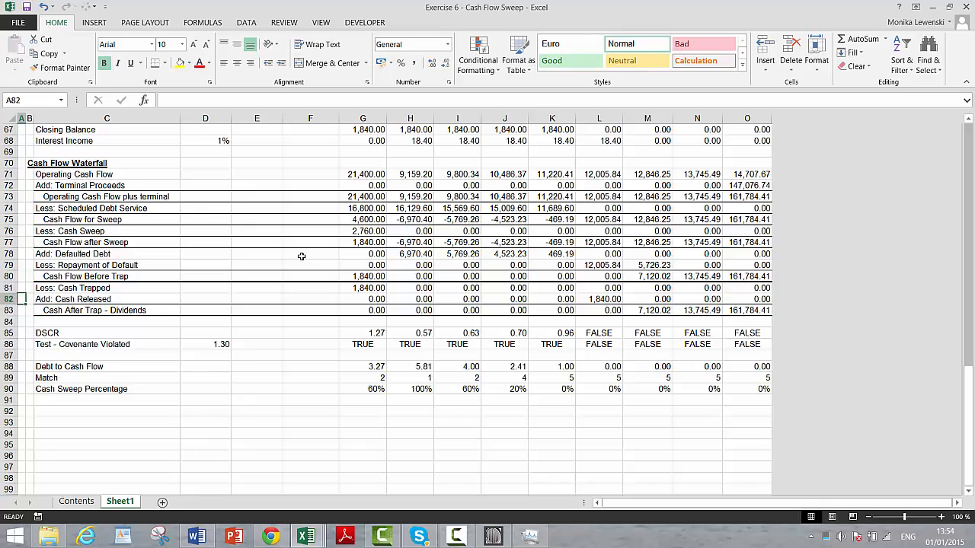
{"action": "key", "text": "Up"}
{"action": "key", "text": "Up"}
{"action": "key", "text": "Up"}
{"action": "key", "text": "Up"}
{"action": "key", "text": "Up"}
{"action": "key", "text": "Up"}
{"action": "key", "text": "Up"}
{"action": "key", "text": "Up"}
{"action": "key", "text": "Up"}
{"action": "key", "text": "Up"}
{"action": "key", "text": "Up"}
{"action": "key", "text": "Up"}
{"action": "key", "text": "Up"}
{"action": "key", "text": "Up"}
{"action": "key", "text": "Up"}
{"action": "key", "text": "Up"}
{"action": "key", "text": "Up"}
{"action": "key", "text": "Up"}
{"action": "key", "text": "Up"}
{"action": "key", "text": "Up"}
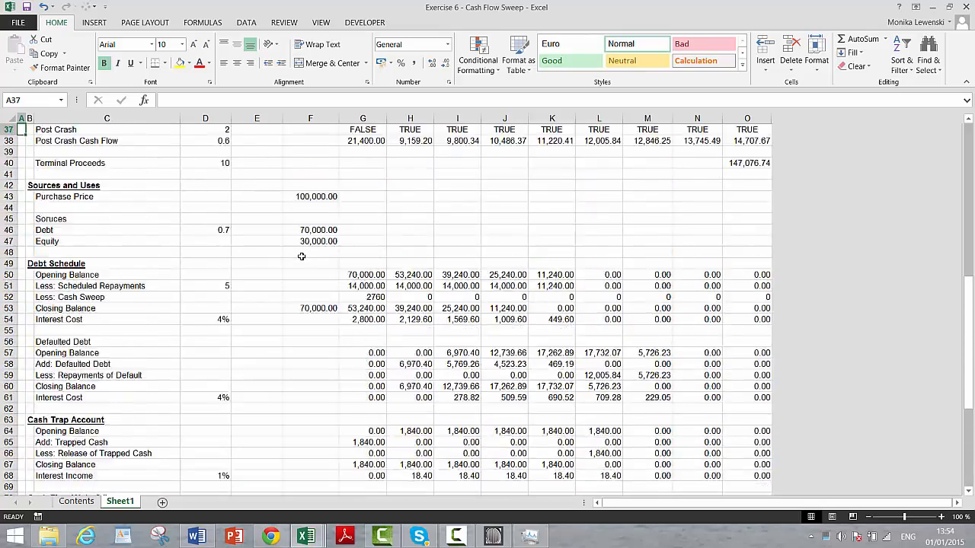
{"action": "key", "text": "Up"}
{"action": "key", "text": "Up"}
{"action": "key", "text": "Up"}
{"action": "key", "text": "Up"}
{"action": "key", "text": "Up"}
{"action": "key", "text": "Up"}
{"action": "key", "text": "Up"}
{"action": "key", "text": "Up"}
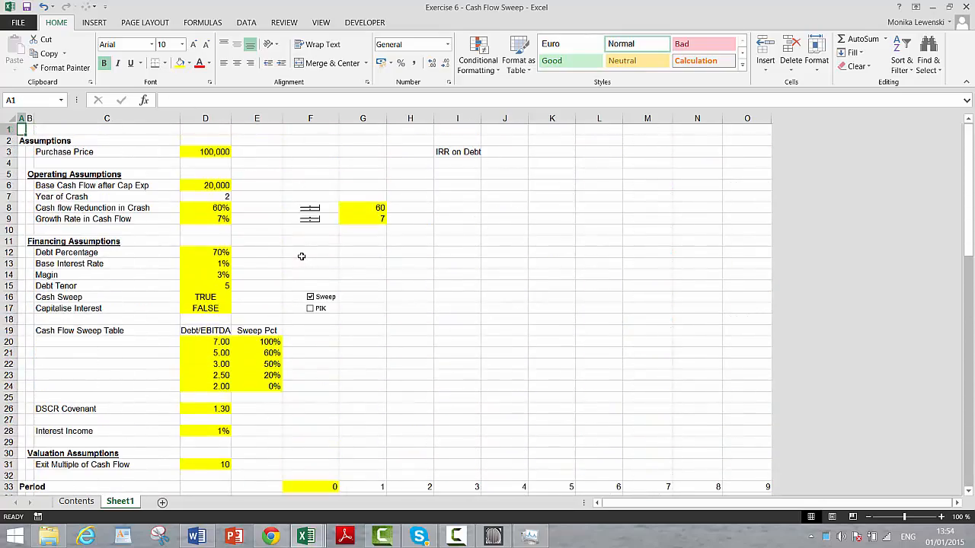
{"action": "left_click", "coordinate": [400, 339]}
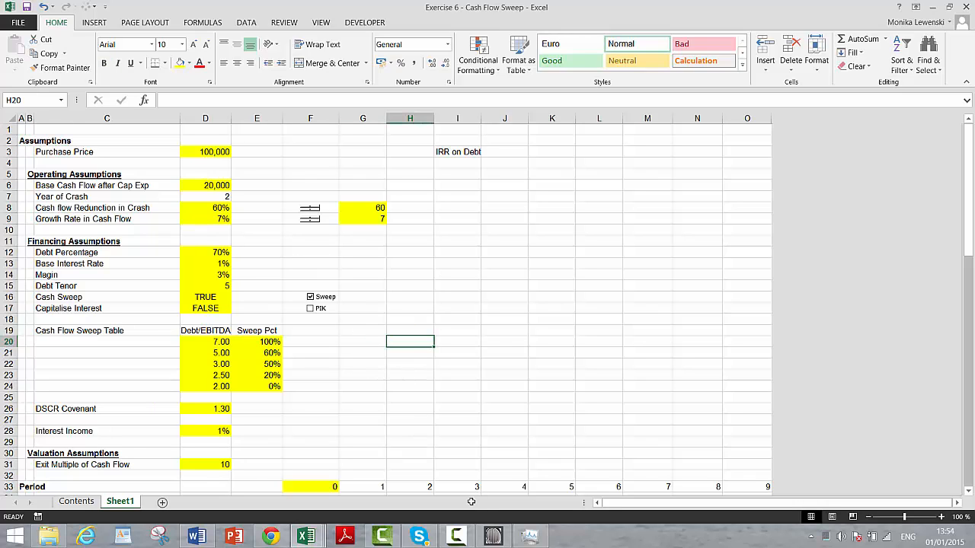
{"action": "left_click", "coordinate": [455, 536]}
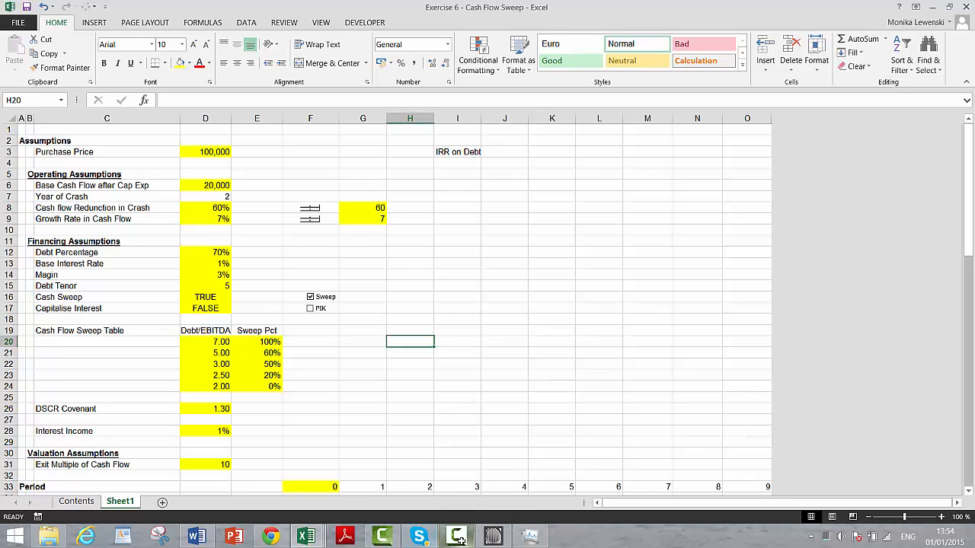
{"action": "left_click", "coordinate": [461, 541]}
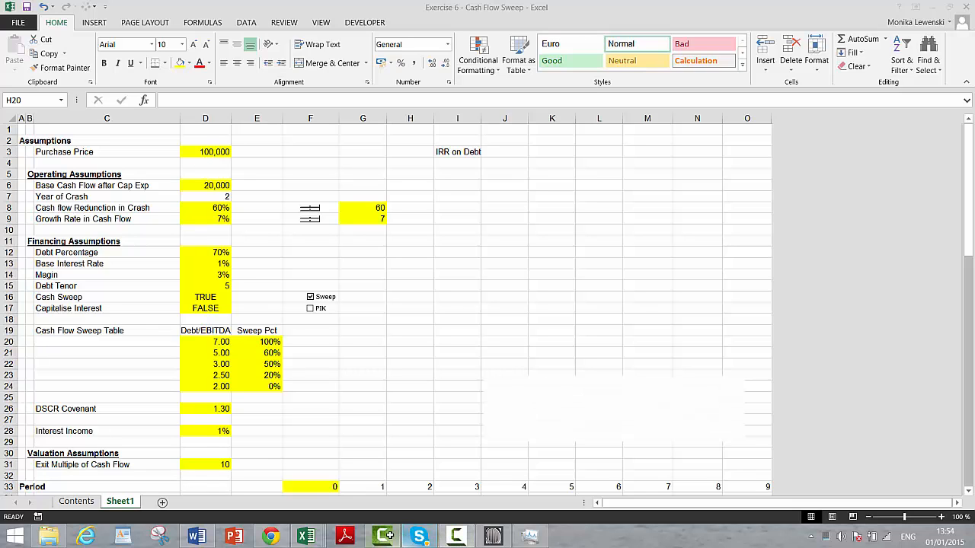